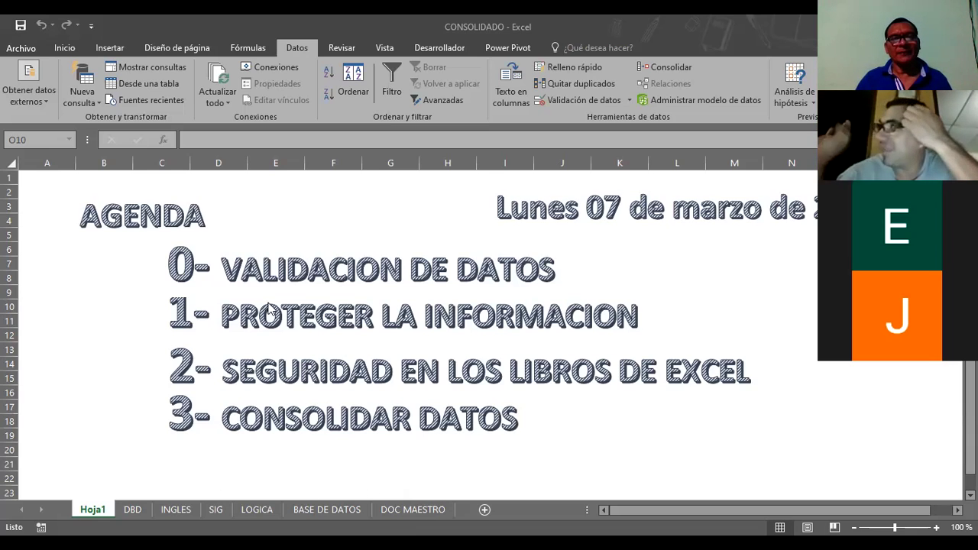
# - Insert a new sheet Hoja4 and enter the word REFRESCAR in cell C3
pyautogui.click(485, 510)
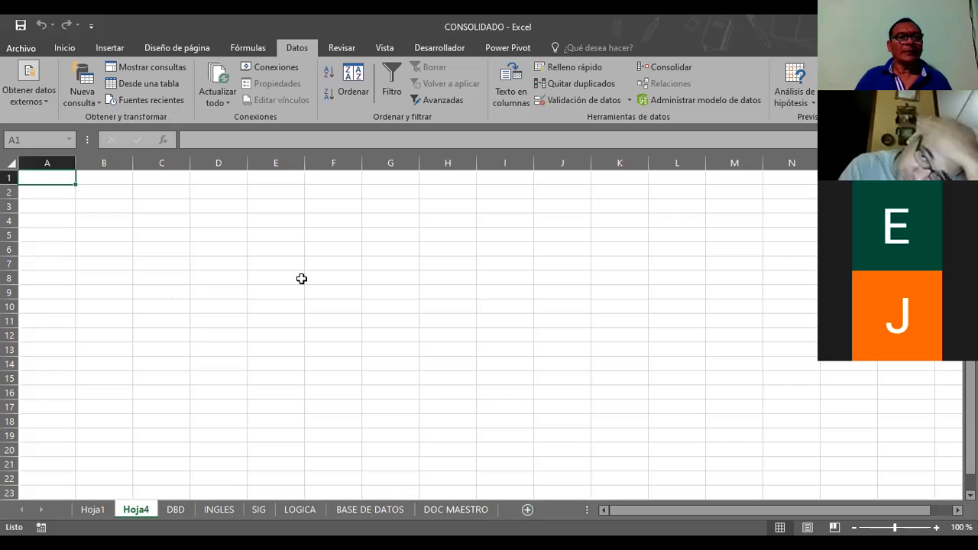
pyautogui.click(141, 203)
pyautogui.write('REFRESCAR')
pyautogui.press('Return')
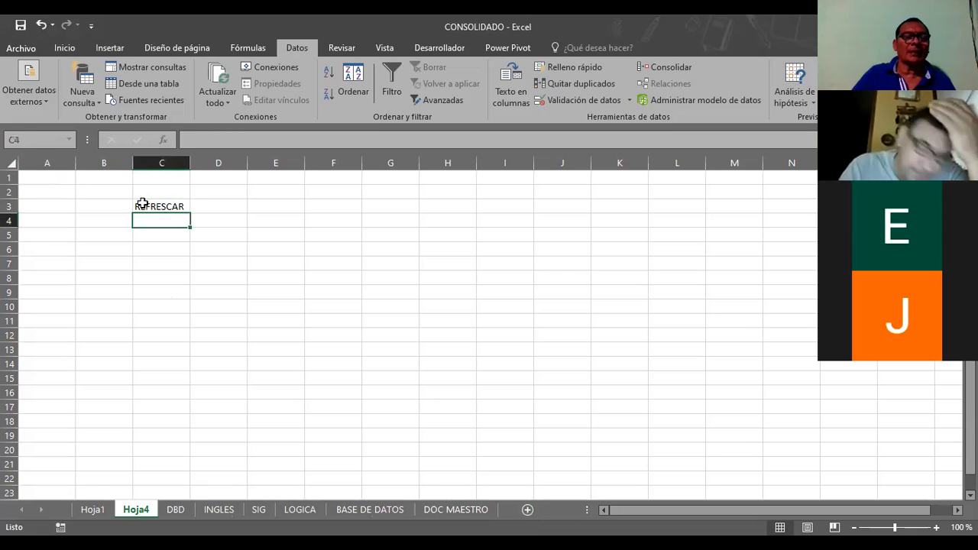
pyautogui.click(143, 204)
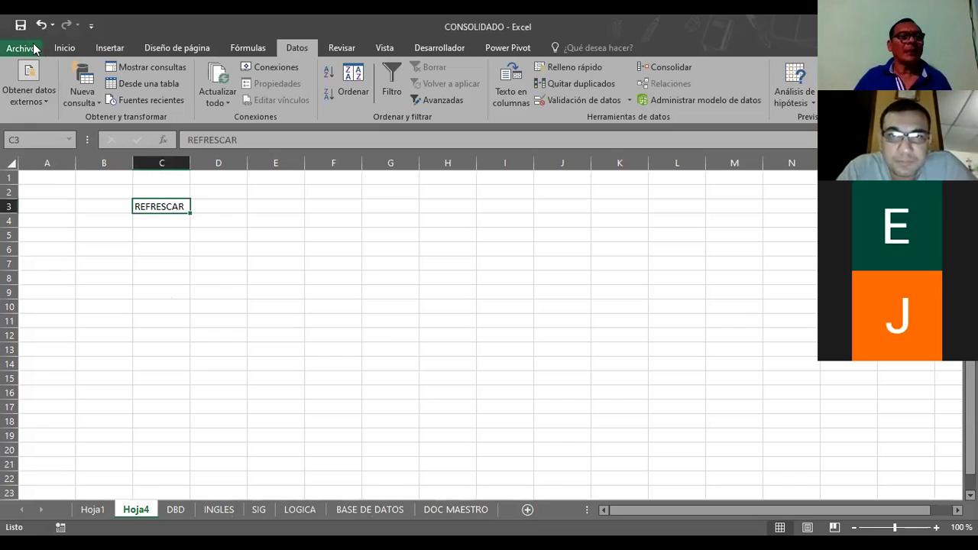
pyautogui.click(67, 51)
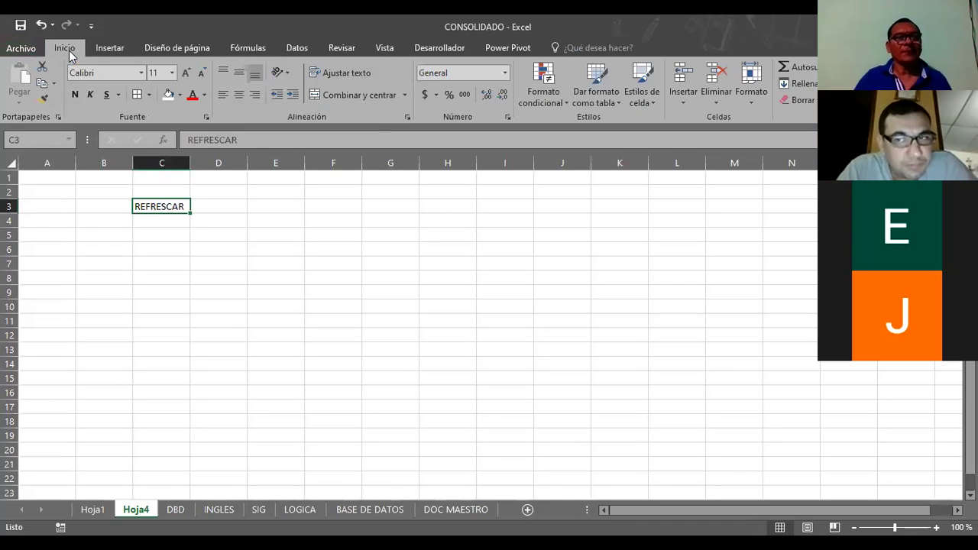
# - Enlarge REFRESCAR in C3 to size 20 on a yellow fill
pyautogui.click(188, 73)
pyautogui.click(187, 72)
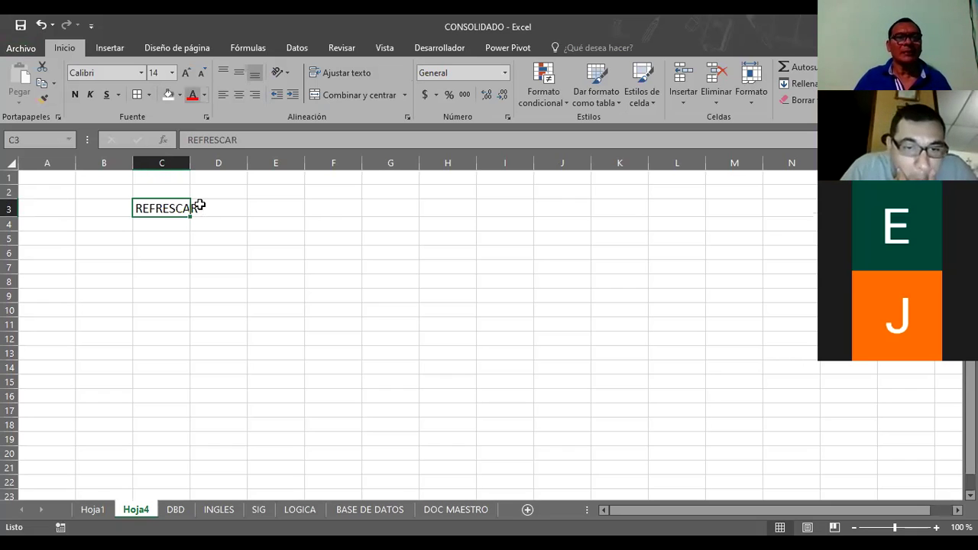
pyautogui.click(187, 72)
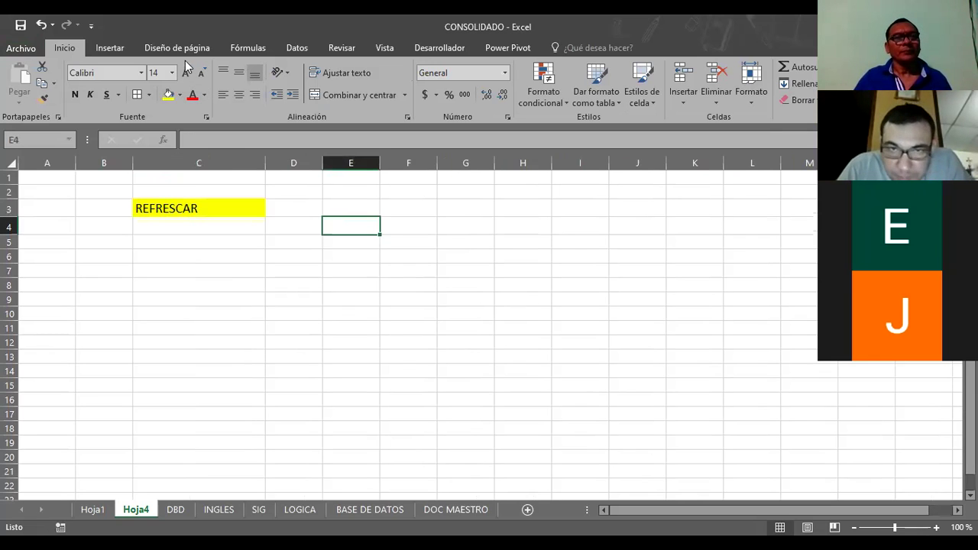
pyautogui.press('Up')
pyautogui.press('Left')
pyautogui.press('Left')
pyautogui.hotkey('ctrl', 'shift', '.')
pyautogui.hotkey('ctrl', 'shift', '.')
pyautogui.hotkey('ctrl', 'shift', '.')
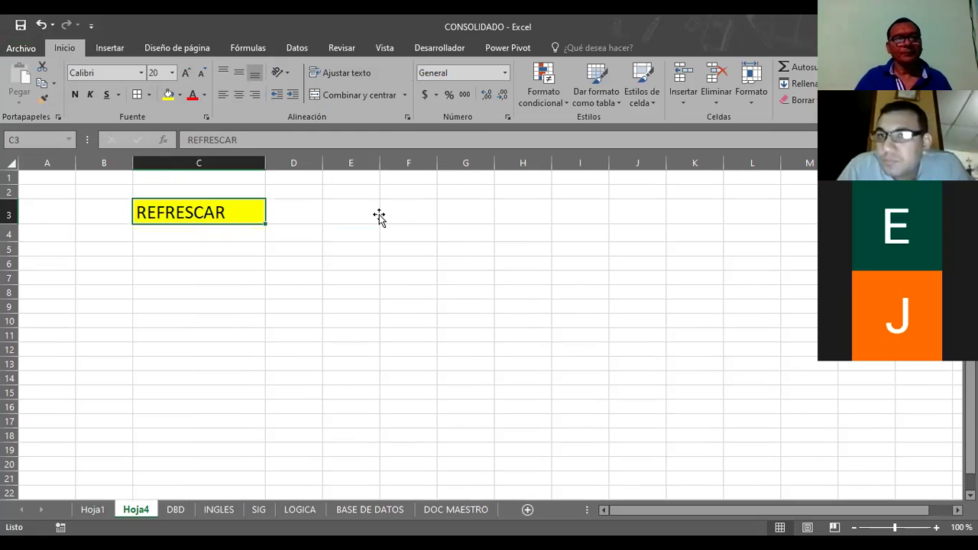
pyautogui.click(378, 216)
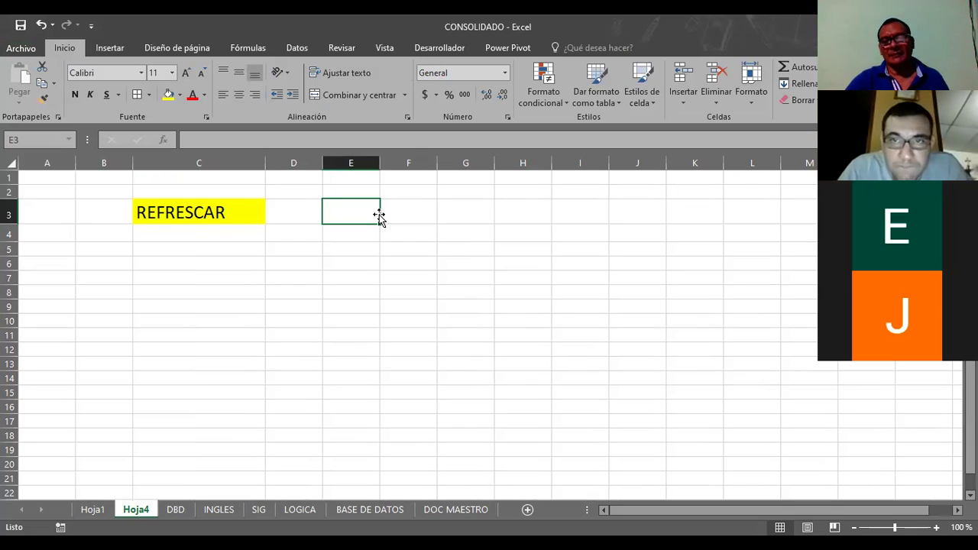
# - Enter the headers NOMBRE in B6 and CODIGO in C6
pyautogui.press('Down')
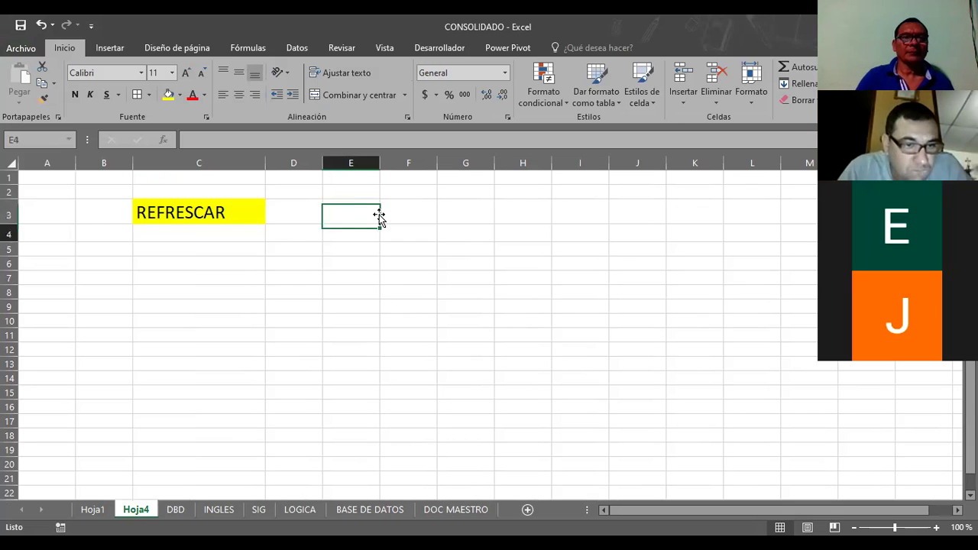
pyautogui.press('Left')
pyautogui.press('Down')
pyautogui.press('Down')
pyautogui.press('Left')
pyautogui.press('Left')
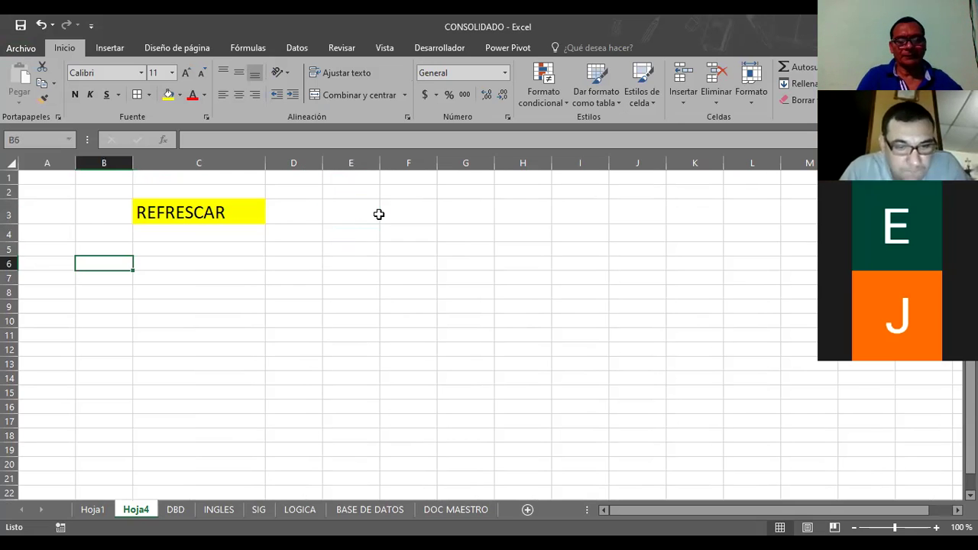
pyautogui.write('NOMBRE')
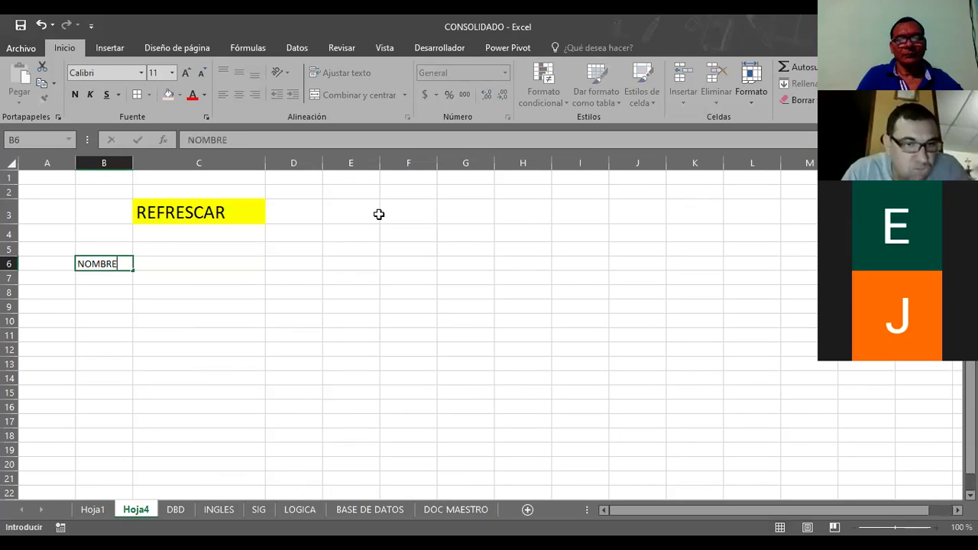
pyautogui.press('Tab')
pyautogui.write('CO')
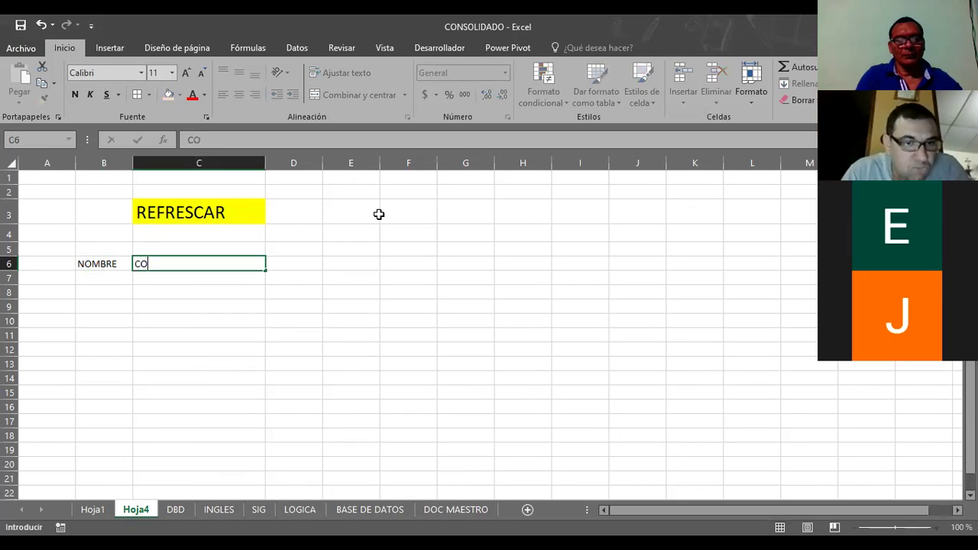
pyautogui.press('Return')
# - Add the headers NOTA1, NOTA2 and PROMEDIO in D6 through F6
pyautogui.press('Up')
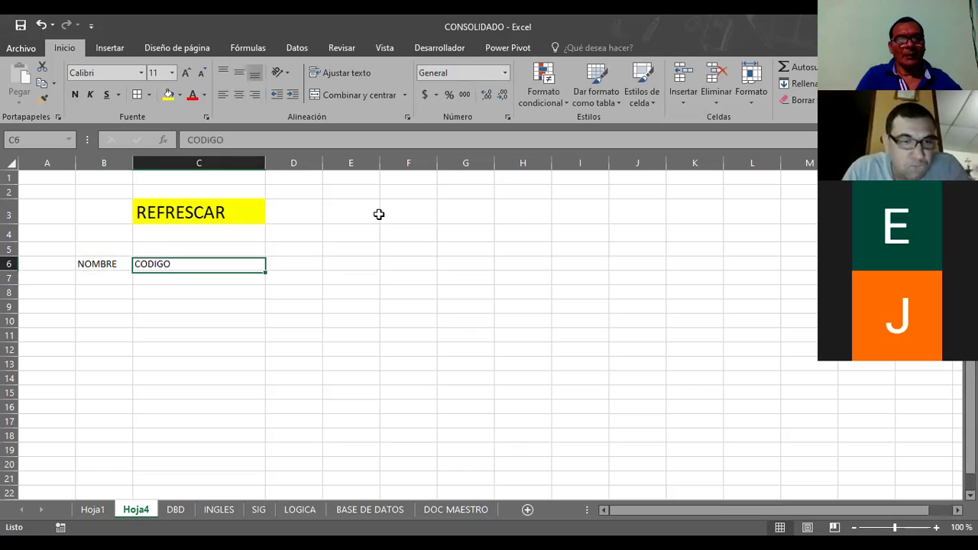
pyautogui.press('Right')
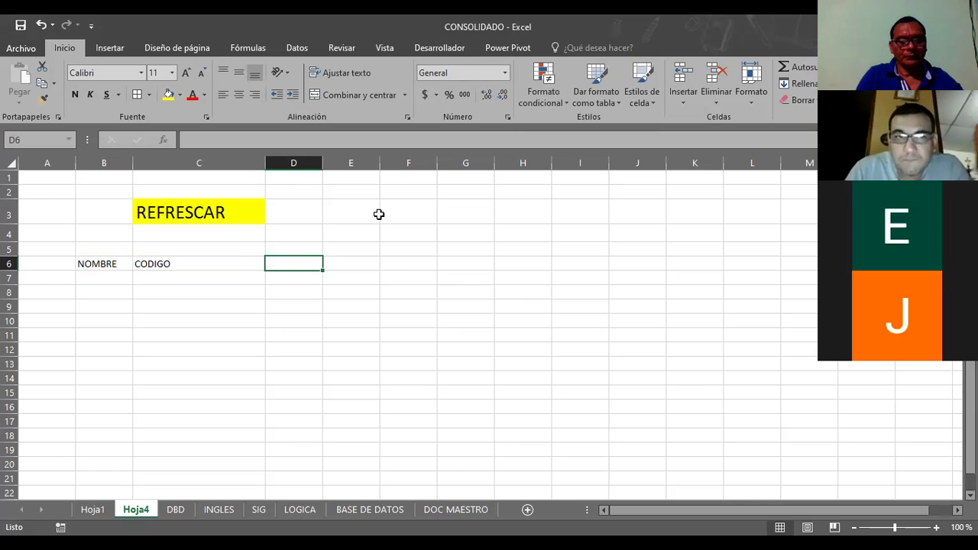
pyautogui.write('NOTA1')
pyautogui.press('Tab')
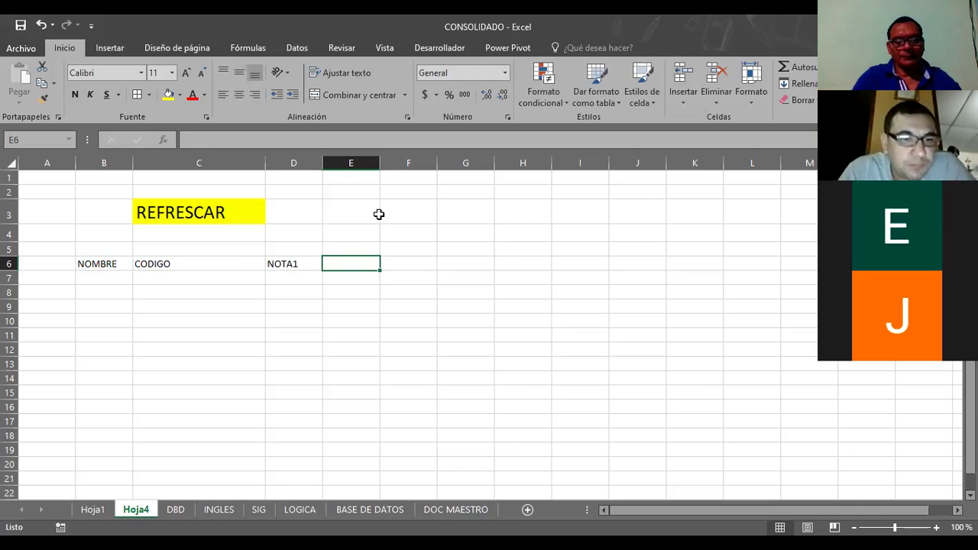
pyautogui.write('NOTA2')
pyautogui.press('Tab')
pyautogui.write('PROME')
pyautogui.press('Return')
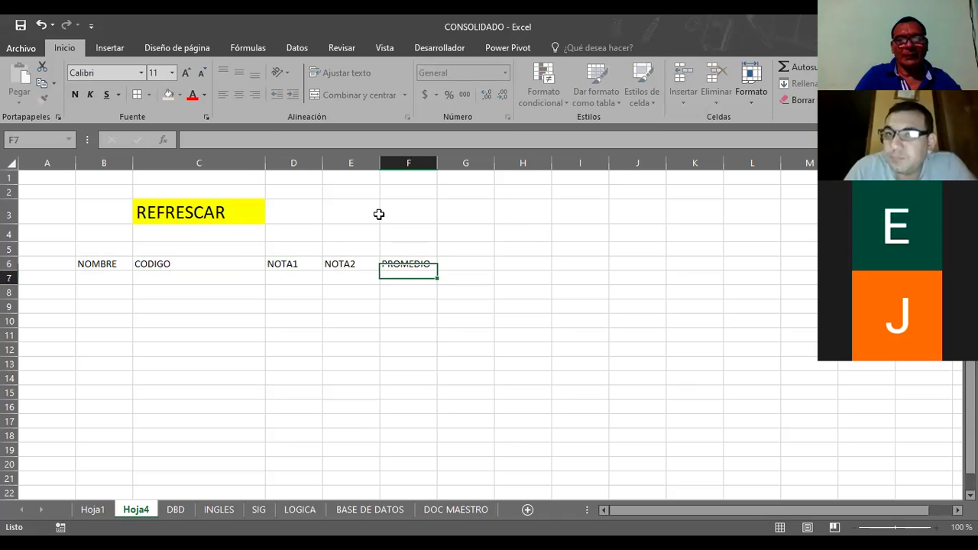
# - Narrow column C, enlarge the text in B6:F11, and AutoFit column F to PROMEDIO
pyautogui.moveTo(106, 262); pyautogui.dragTo(343, 268)
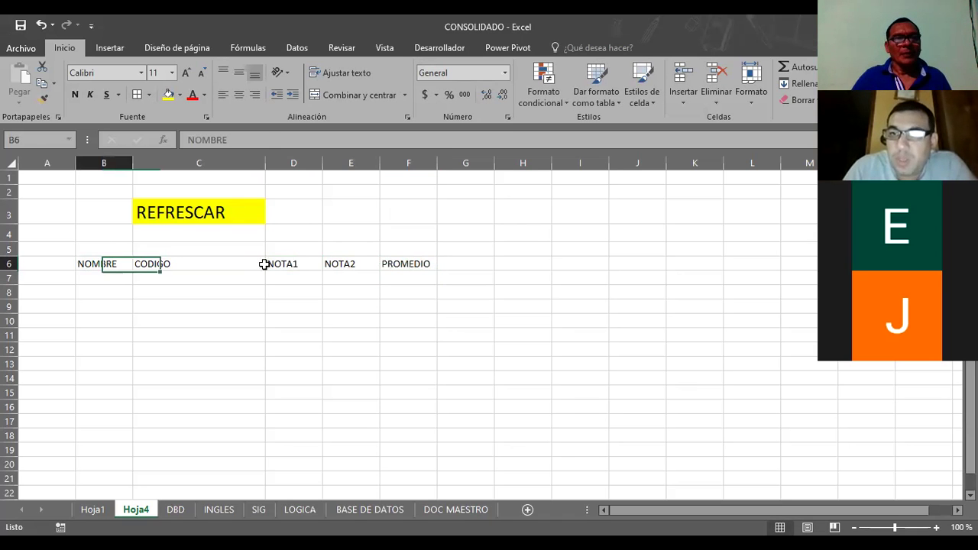
pyautogui.click(407, 335)
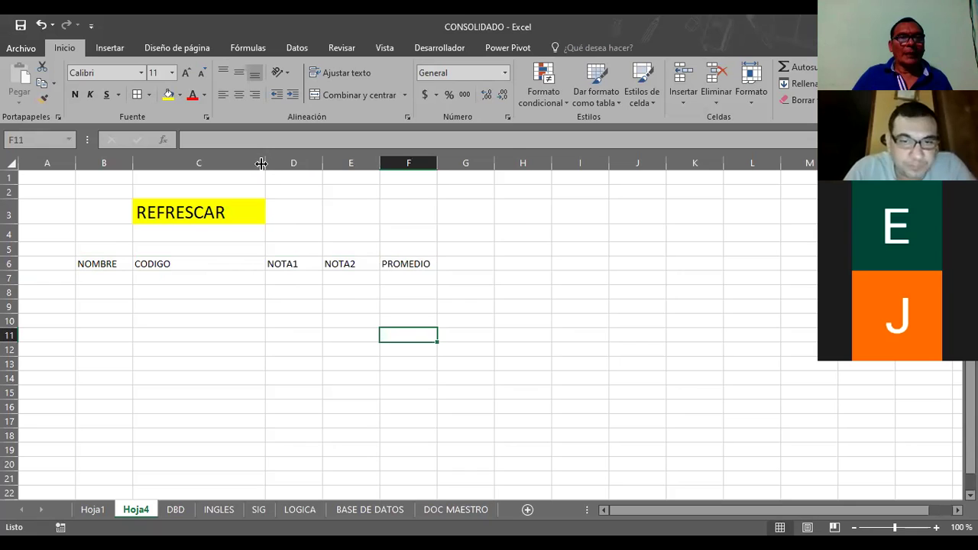
pyautogui.moveTo(265, 161)
pyautogui.mouseDown()
pyautogui.moveTo(229, 183)
pyautogui.moveTo(215, 164)
pyautogui.mouseUp()
pyautogui.moveTo(105, 264); pyautogui.dragTo(362, 334)
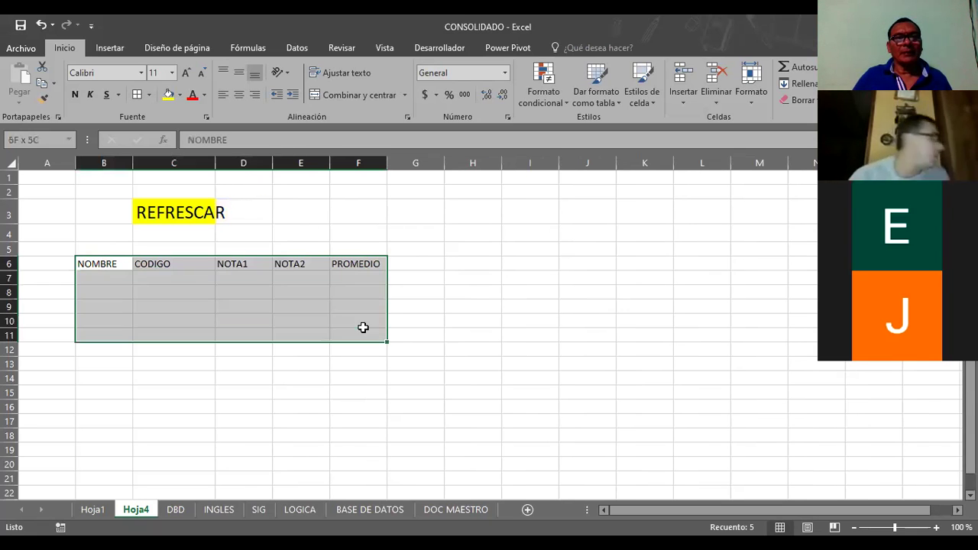
pyautogui.click(187, 73)
pyautogui.click(187, 73)
pyautogui.click(489, 268)
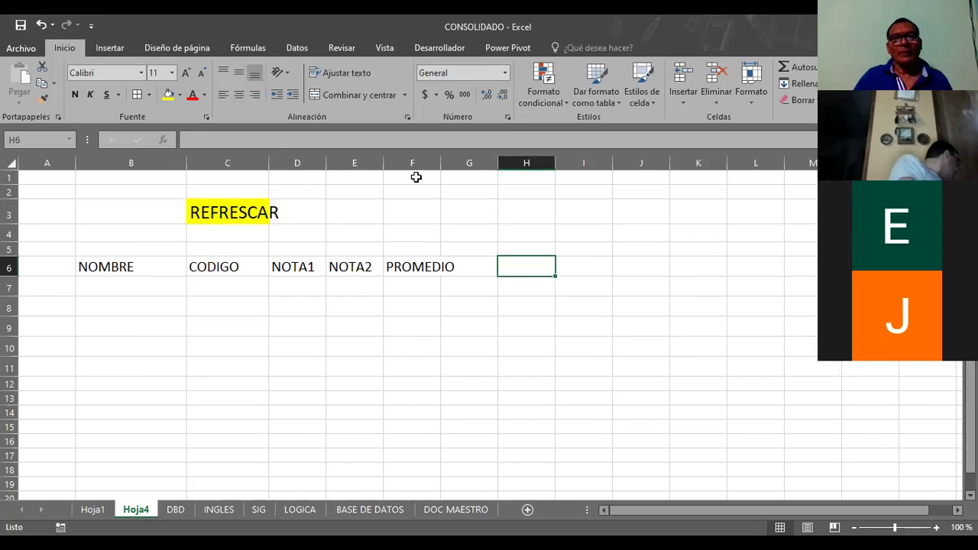
pyautogui.click(443, 163)
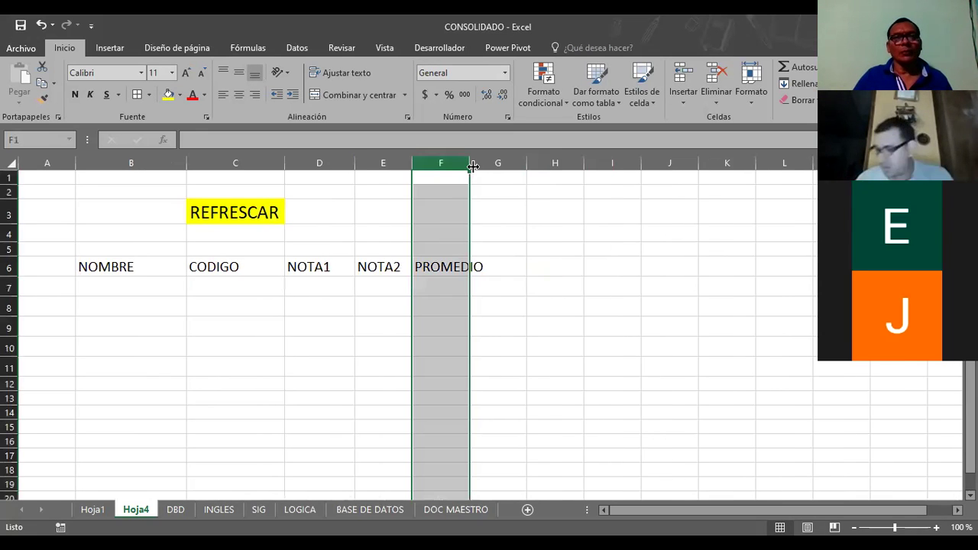
pyautogui.doubleClick(501, 175)
# - Apply All Borders to B6:F11 and fill the header row B6:F6 blue
pyautogui.click(104, 270)
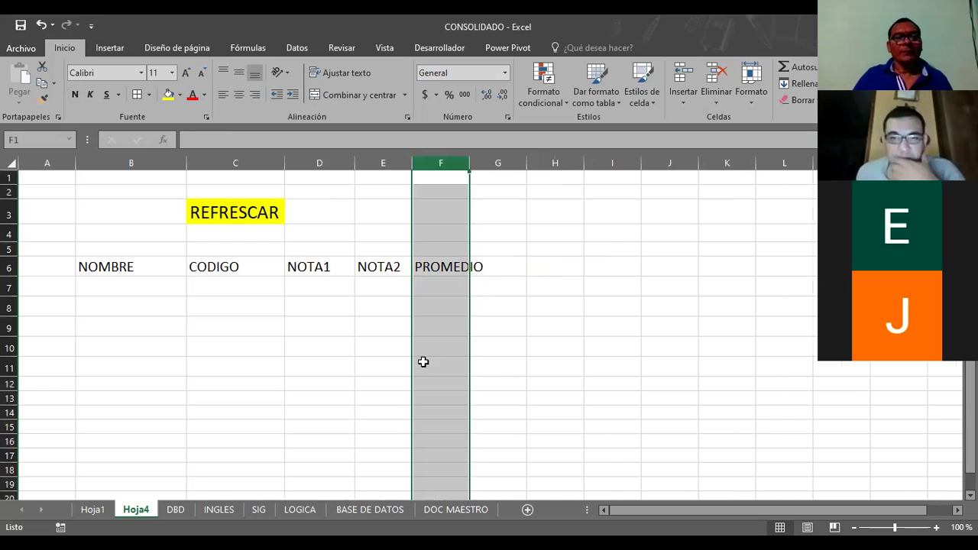
pyautogui.click(137, 94)
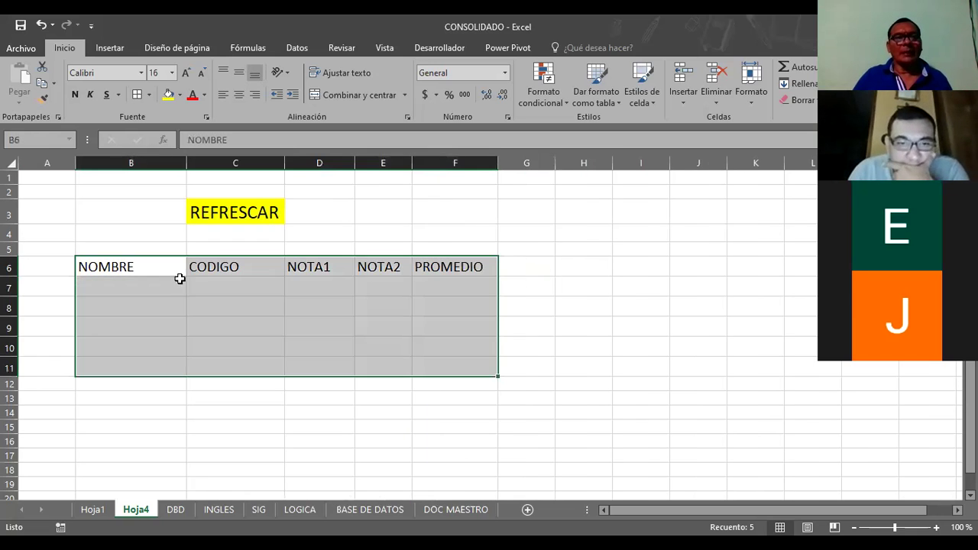
pyautogui.moveTo(107, 267); pyautogui.dragTo(382, 266)
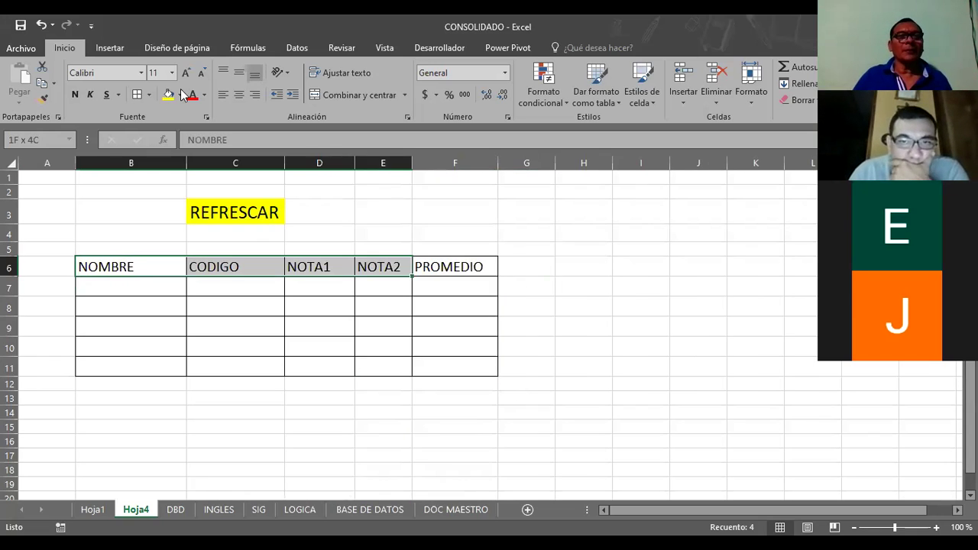
pyautogui.hotkey('shift', 'Right')
pyautogui.click(600, 234)
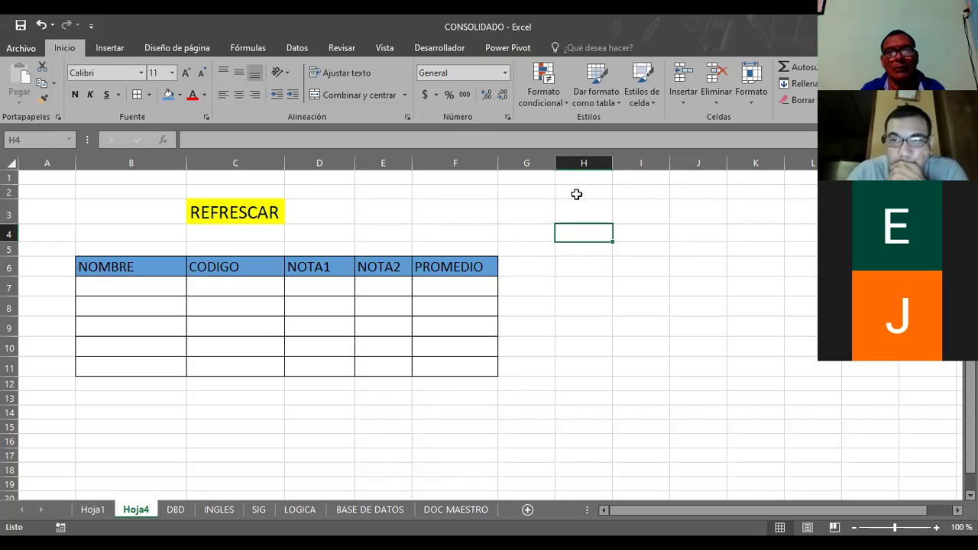
pyautogui.moveTo(497, 163); pyautogui.dragTo(509, 163)
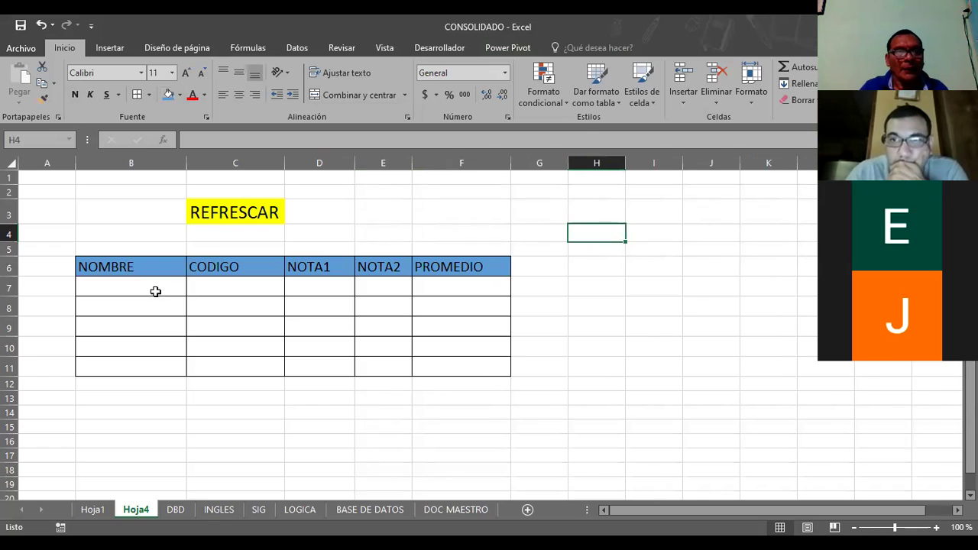
pyautogui.moveTo(112, 280); pyautogui.dragTo(115, 367)
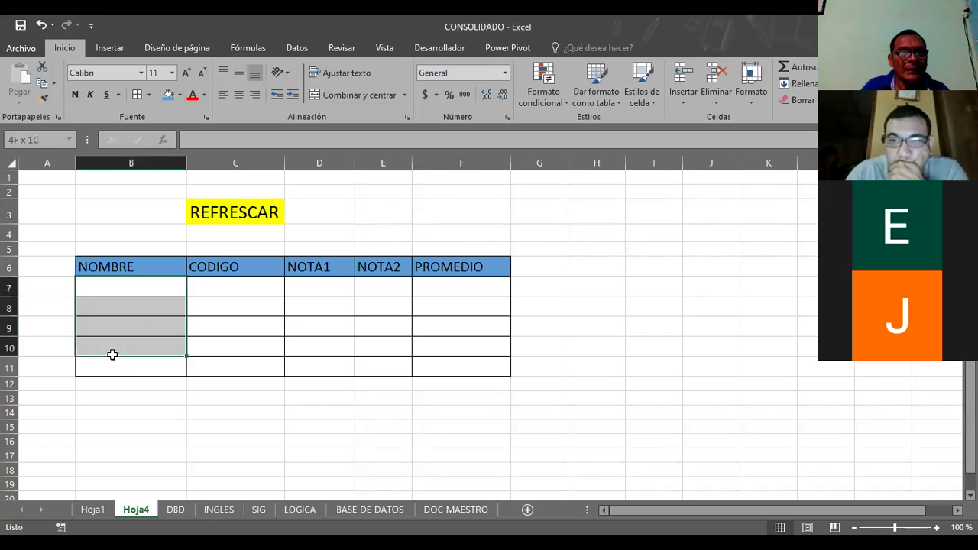
pyautogui.click(547, 251)
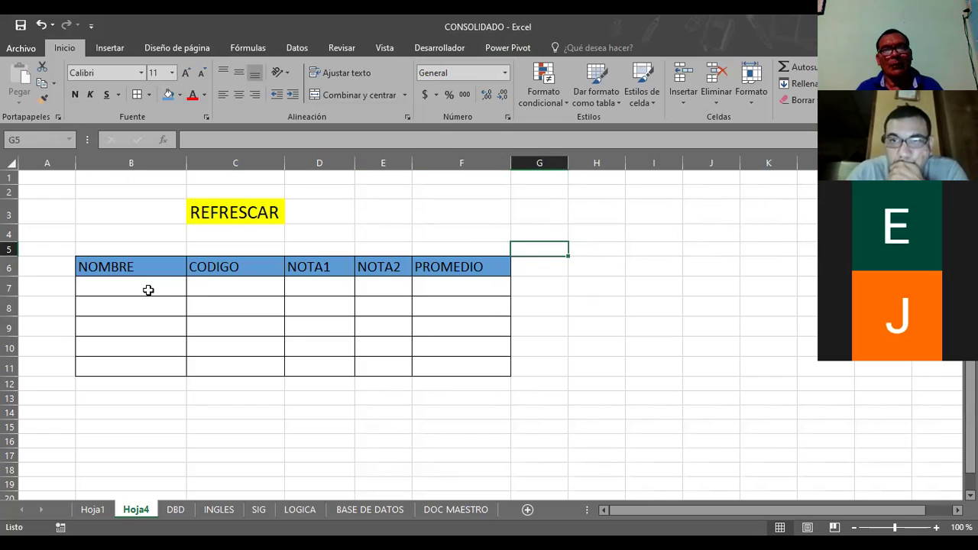
pyautogui.moveTo(130, 267)
pyautogui.mouseDown()
pyautogui.moveTo(472, 350)
pyautogui.moveTo(474, 359)
pyautogui.mouseUp()
pyautogui.click(626, 262)
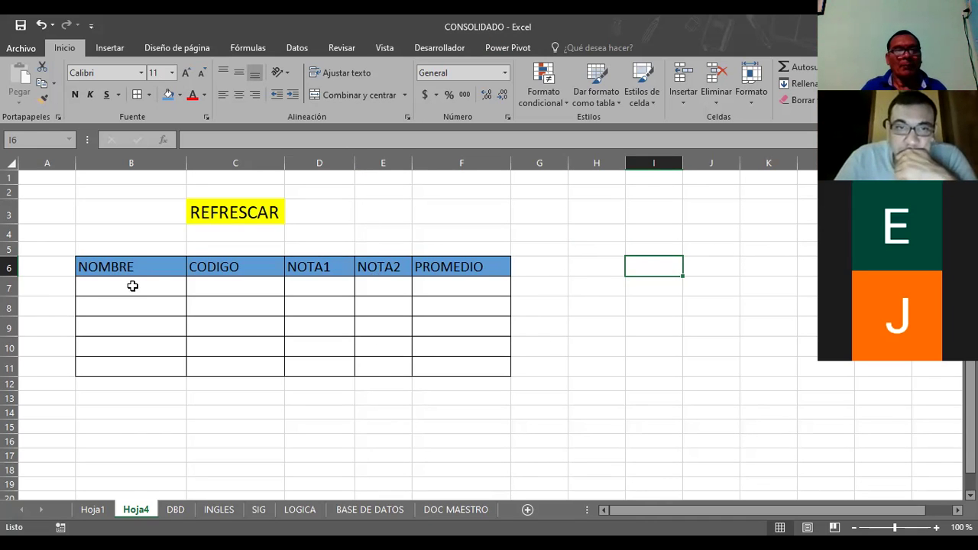
pyautogui.click(132, 286)
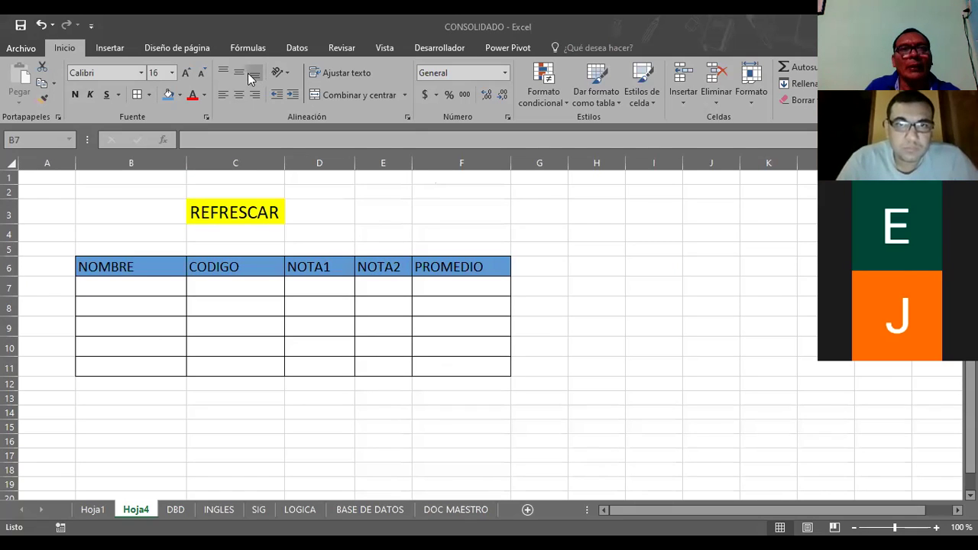
pyautogui.click(469, 47)
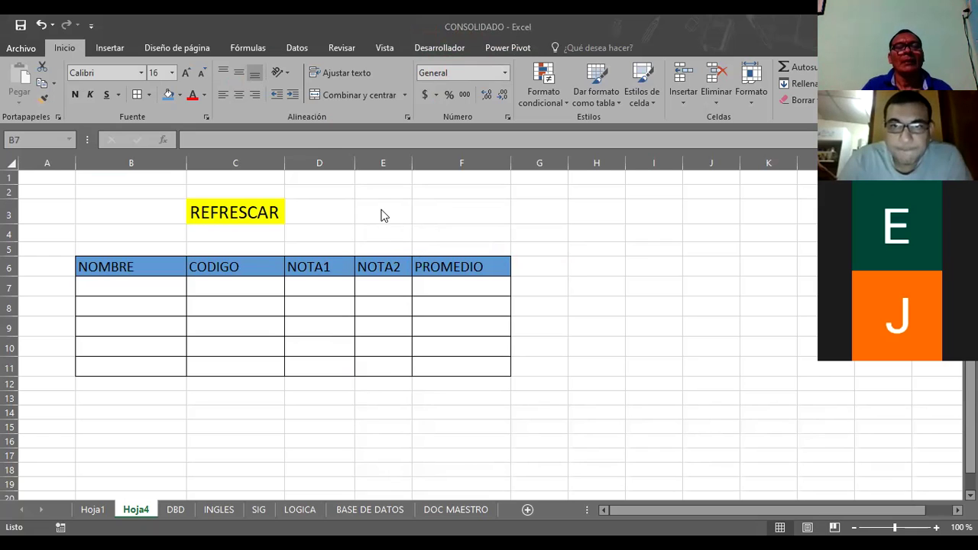
pyautogui.click(297, 207)
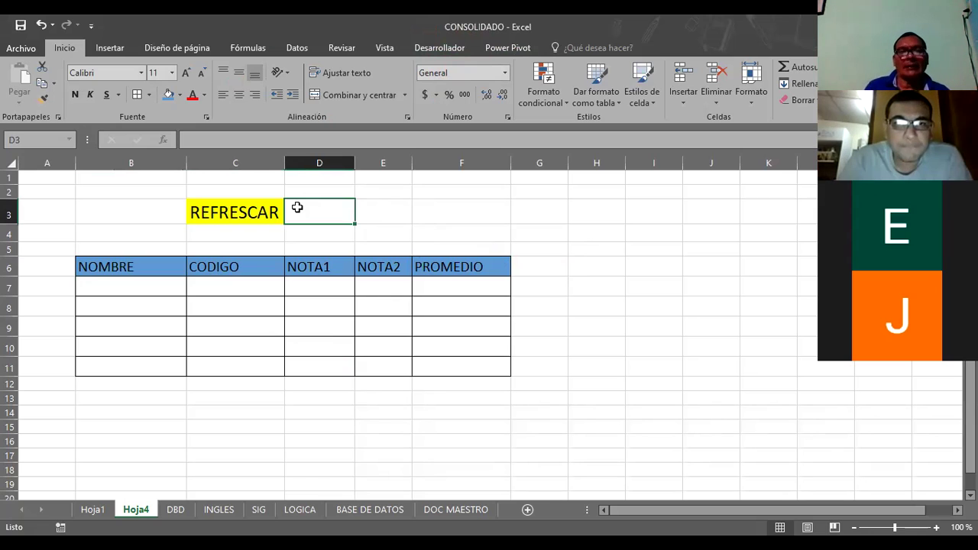
# - Untick the Desarrollador tab in Excel Options' ribbon customization and confirm with Aceptar
pyautogui.click(23, 48)
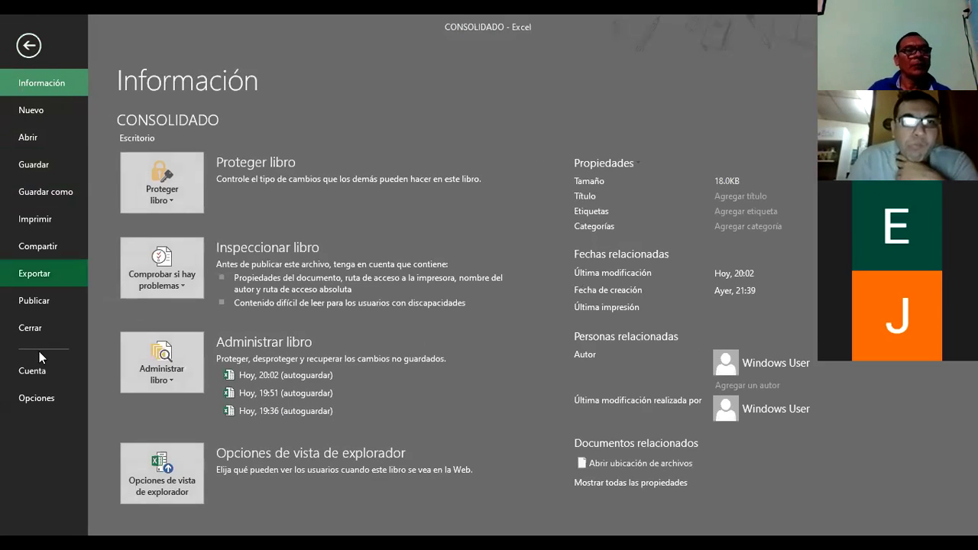
pyautogui.click(38, 399)
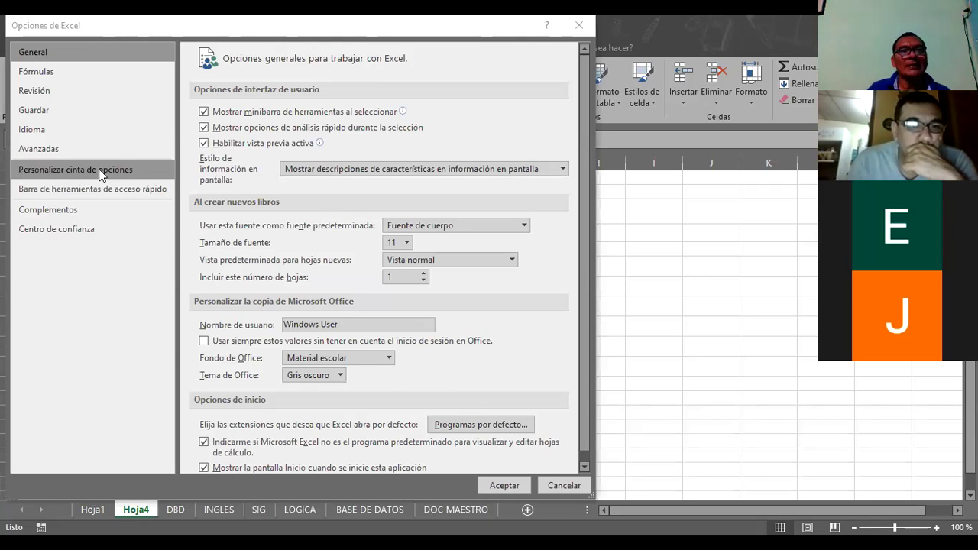
pyautogui.click(100, 172)
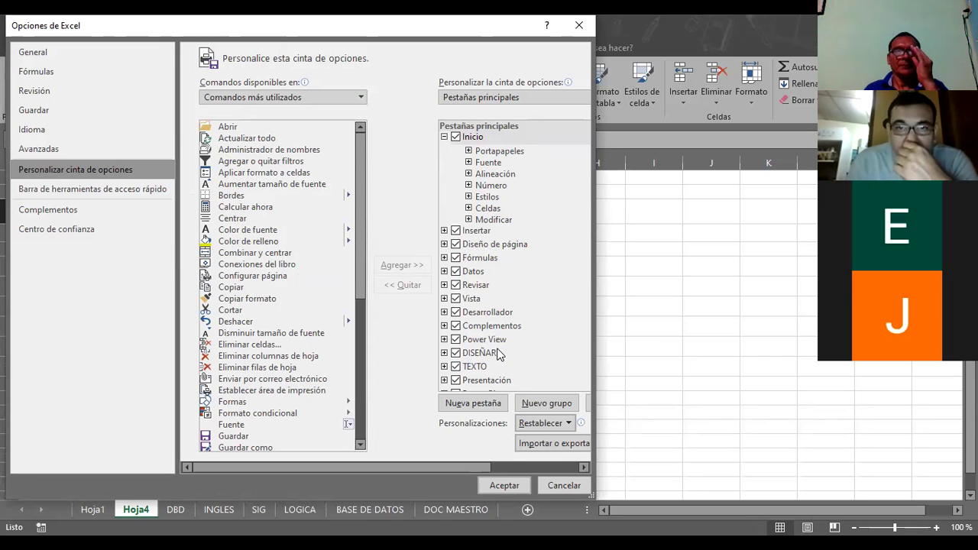
pyautogui.click(456, 313)
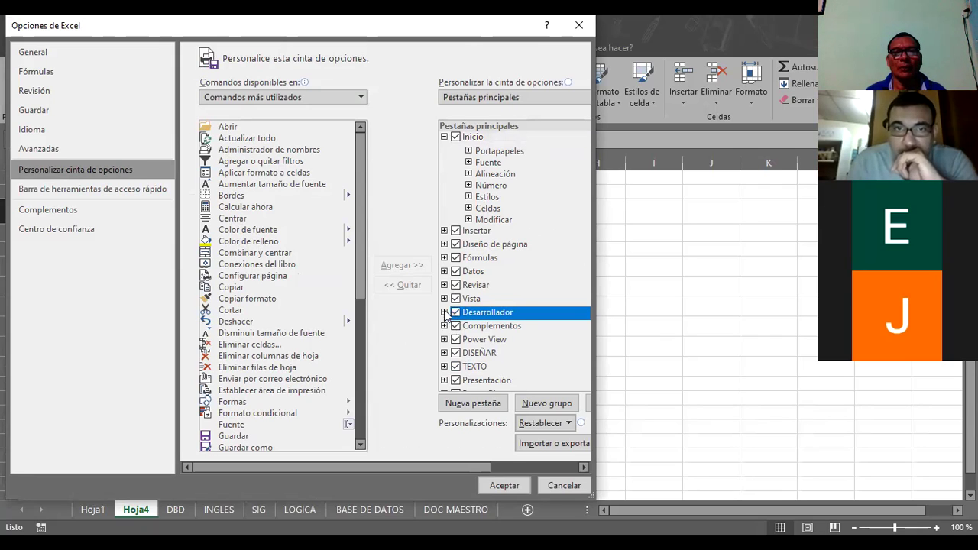
pyautogui.click(444, 312)
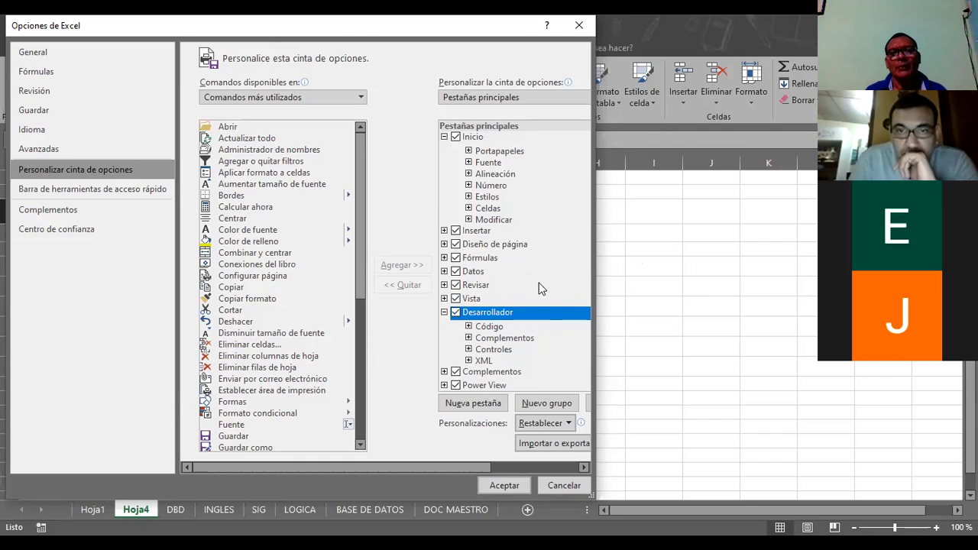
pyautogui.click(454, 312)
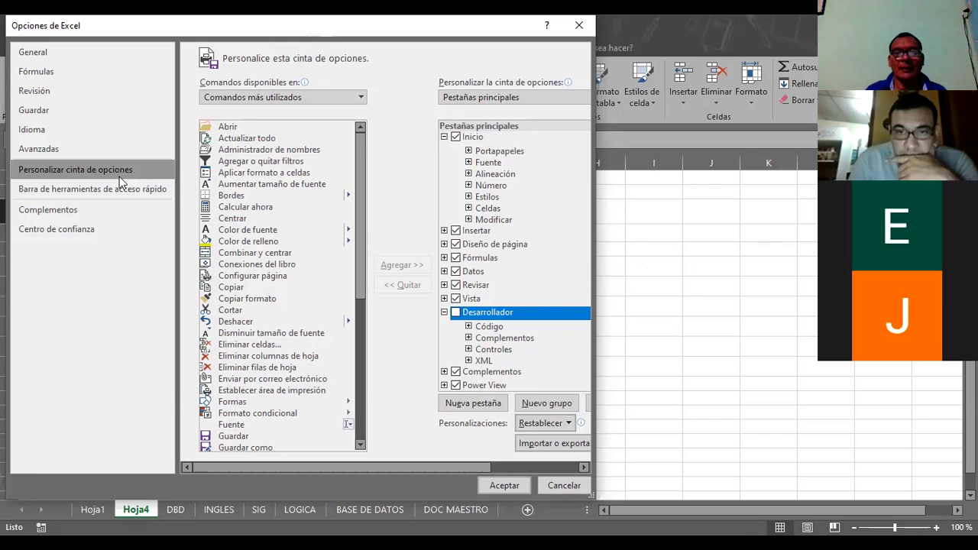
pyautogui.click(500, 486)
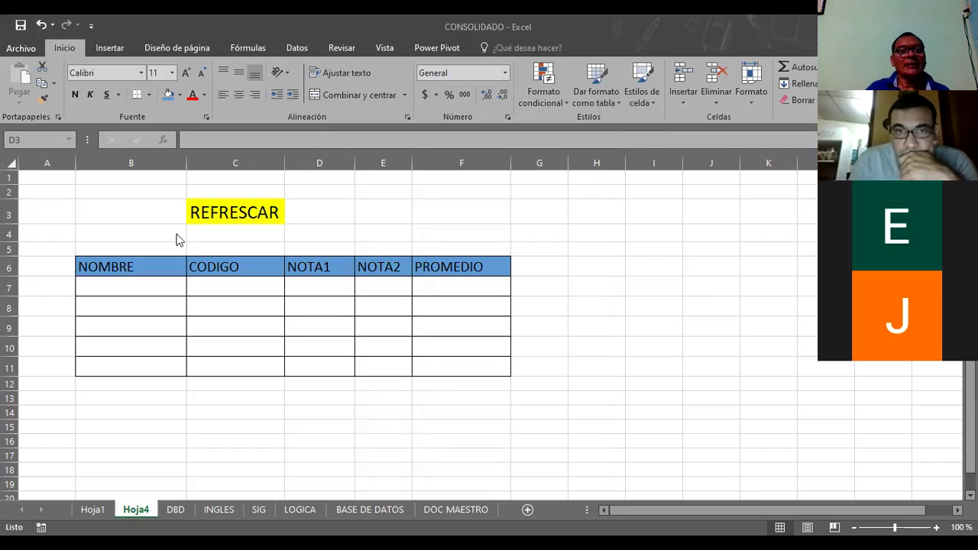
pyautogui.click(101, 286)
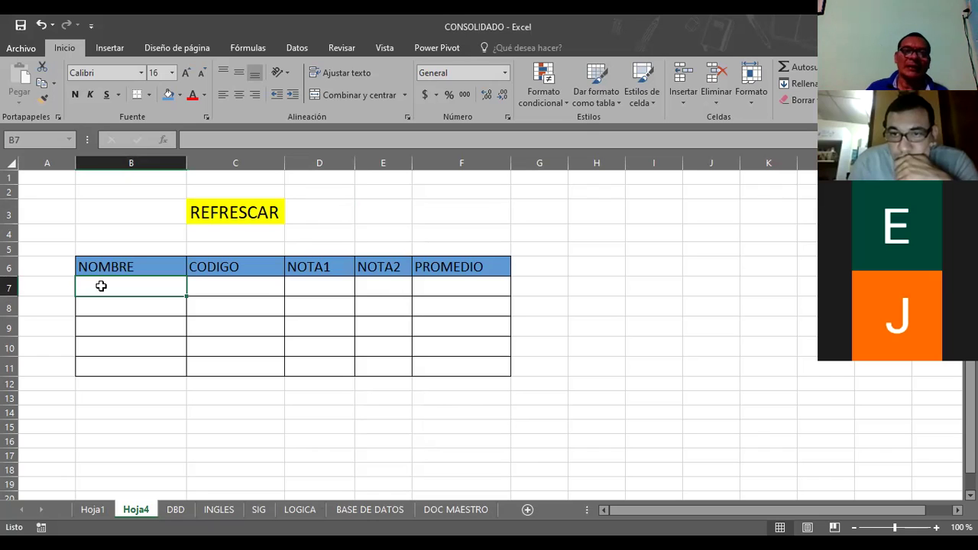
pyautogui.click(237, 296)
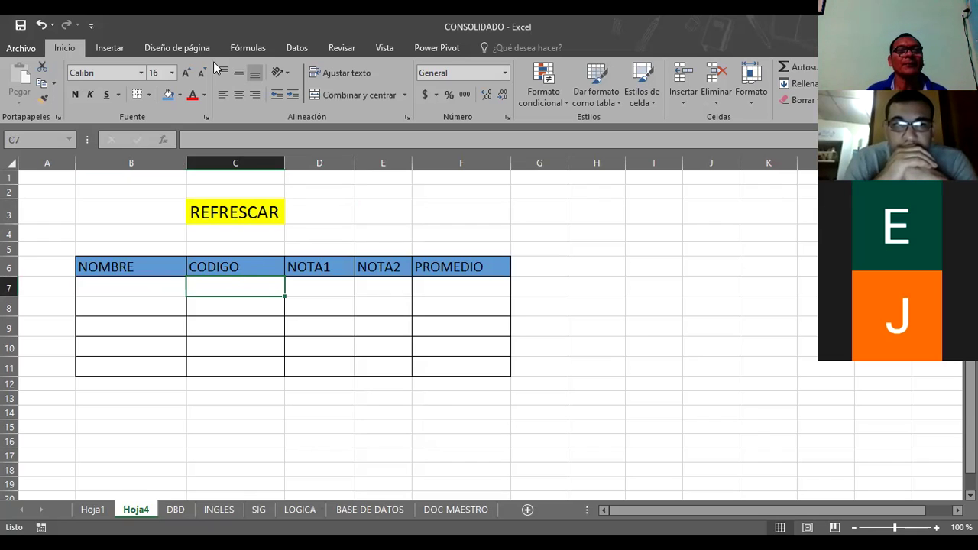
# - Re-enable the Desarrollador tab in ribbon options, then show its Insertar controls list
pyautogui.click(31, 49)
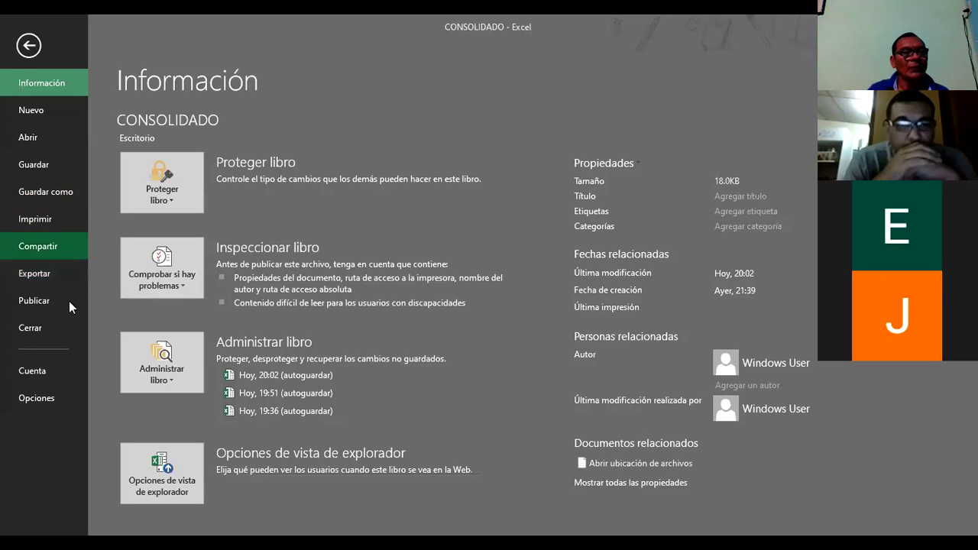
pyautogui.click(33, 398)
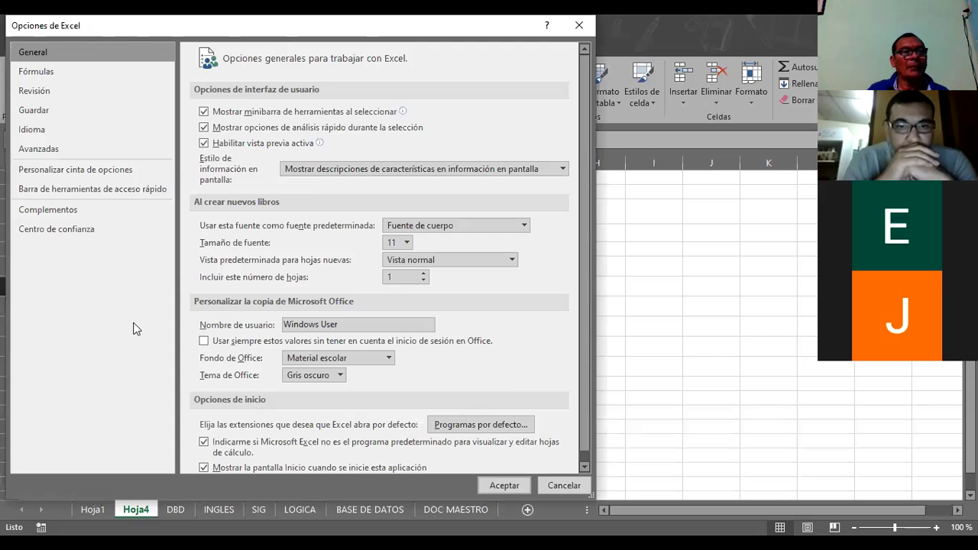
pyautogui.click(56, 170)
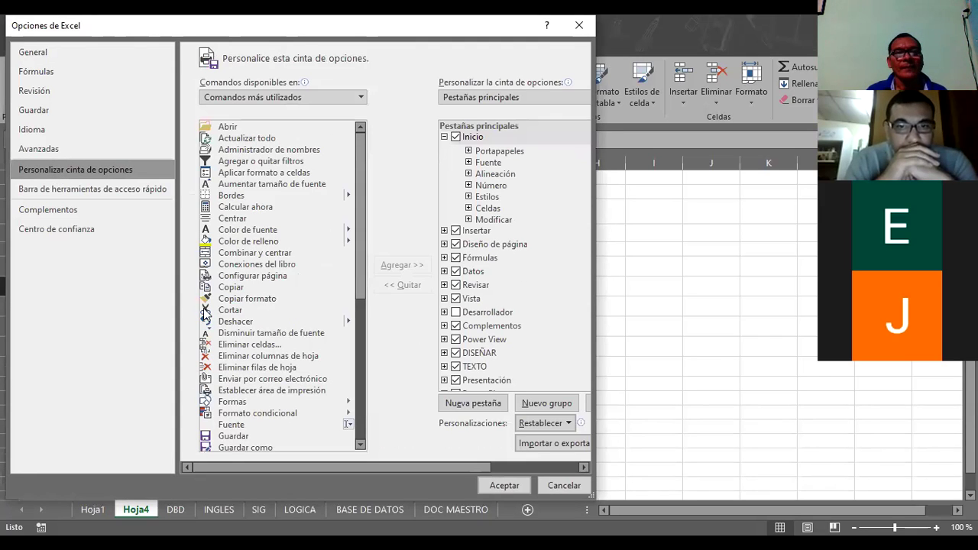
pyautogui.click(455, 313)
pyautogui.click(498, 481)
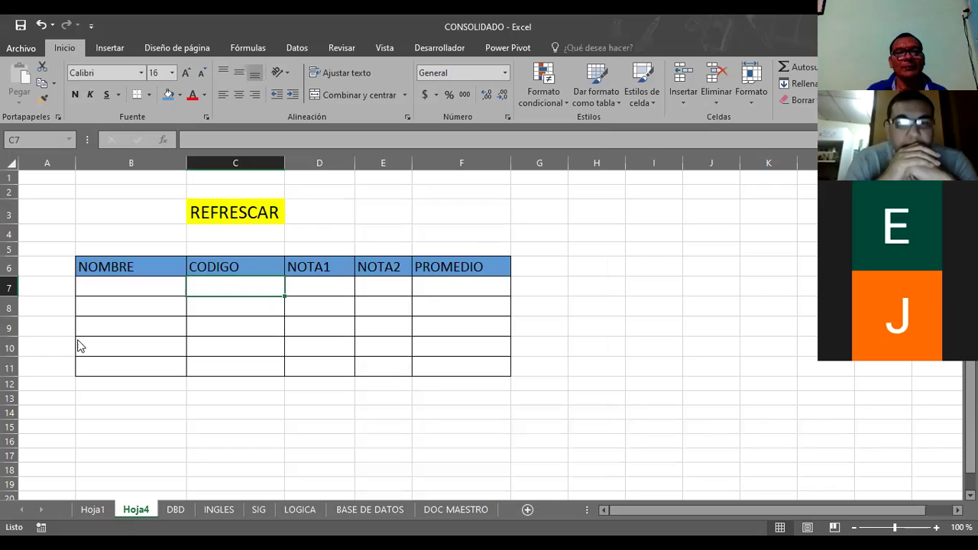
pyautogui.click(456, 53)
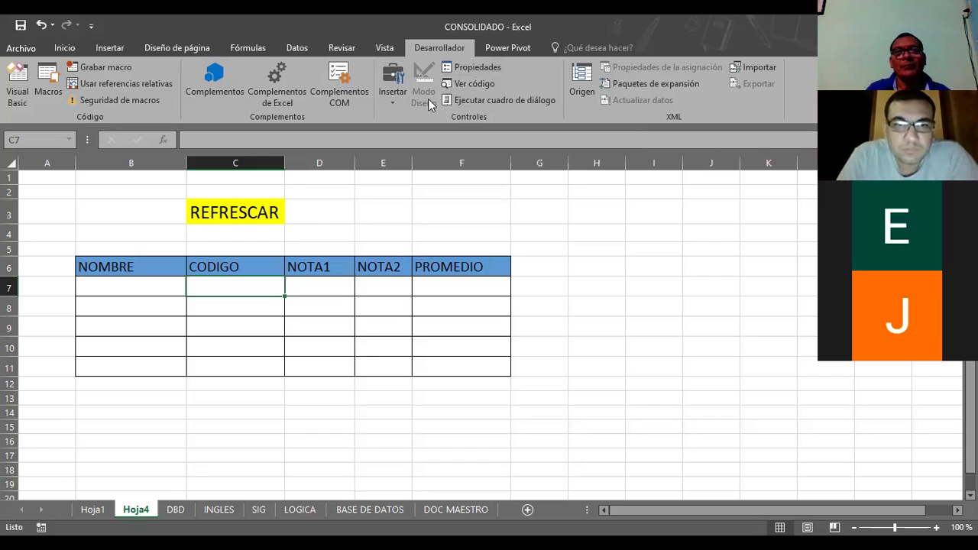
pyautogui.click(400, 106)
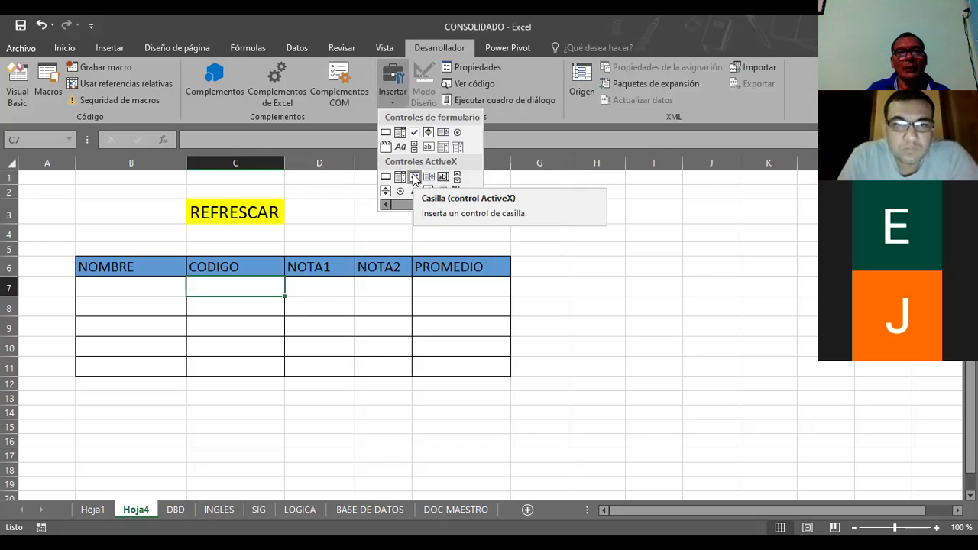
pyautogui.click(415, 133)
pyautogui.moveTo(223, 280)
pyautogui.mouseDown()
pyautogui.moveTo(268, 272)
pyautogui.moveTo(262, 296)
pyautogui.moveTo(241, 273)
pyautogui.mouseUp()
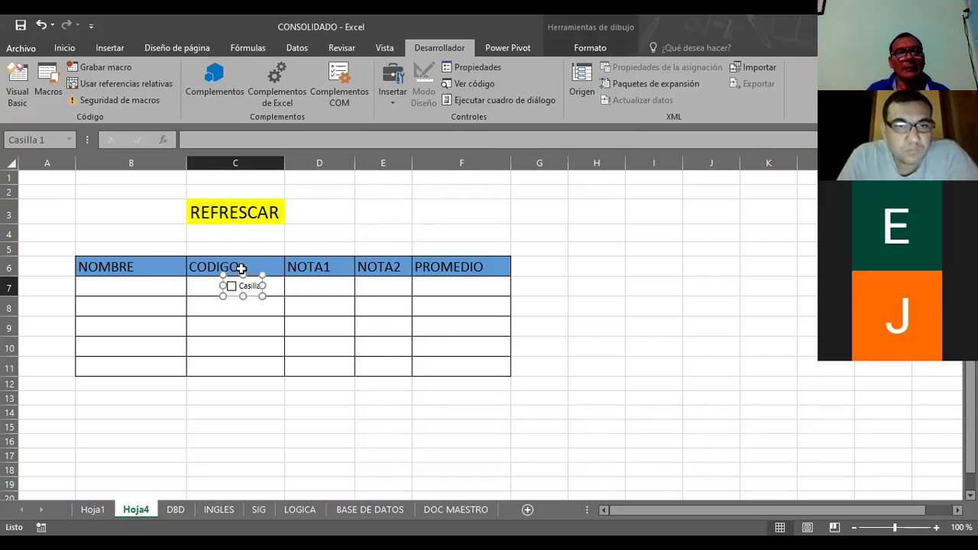
pyautogui.click(317, 213)
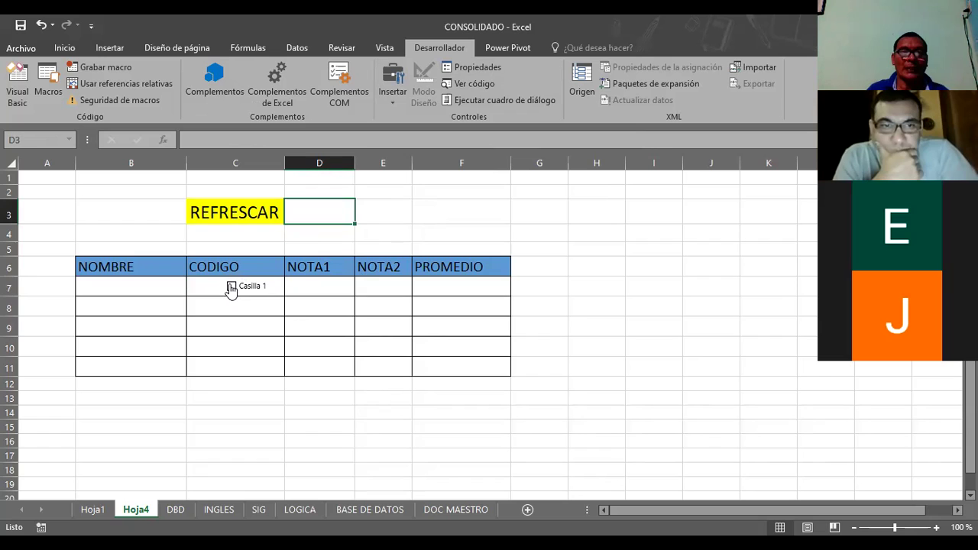
pyautogui.click(231, 287)
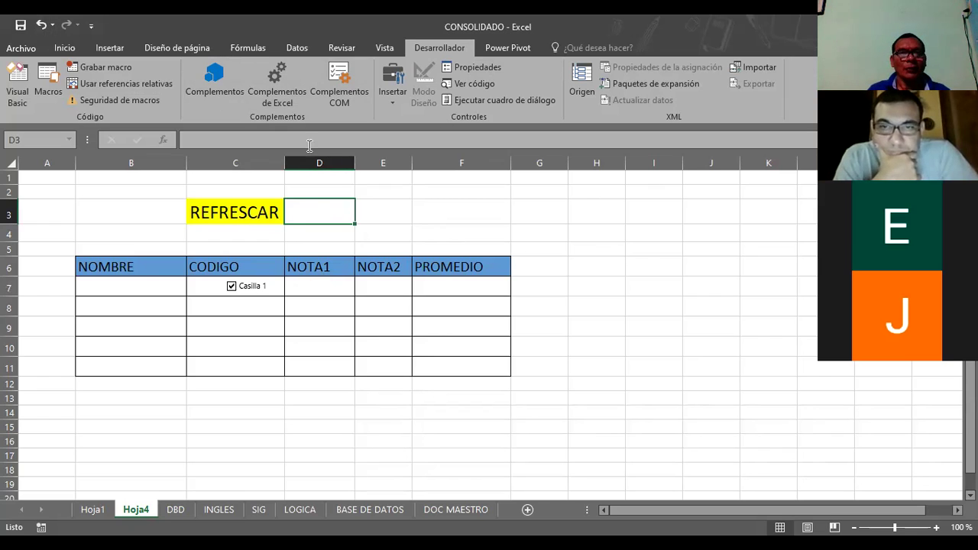
pyautogui.click(38, 26)
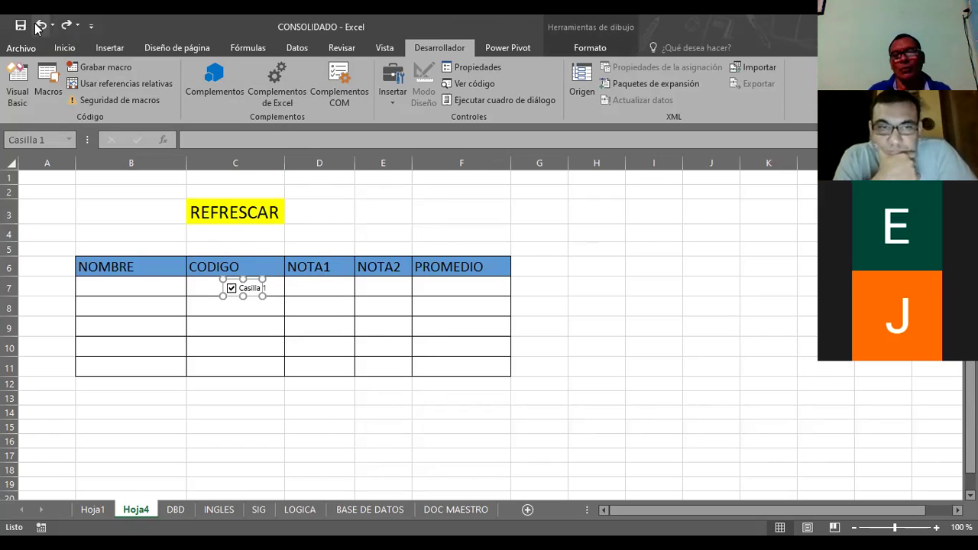
pyautogui.click(38, 26)
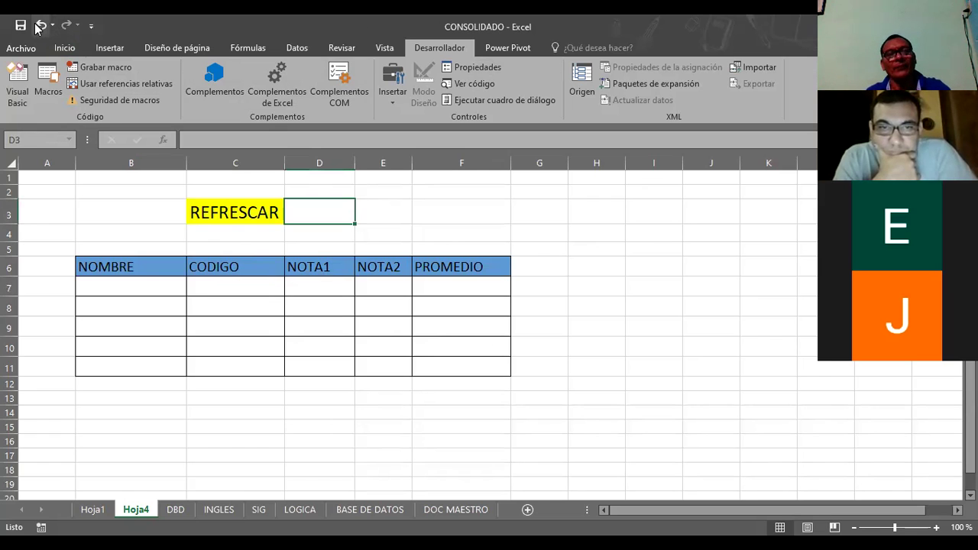
# - Undo the check box, then enter the pattern ##########-# in cell B4
pyautogui.click(132, 286)
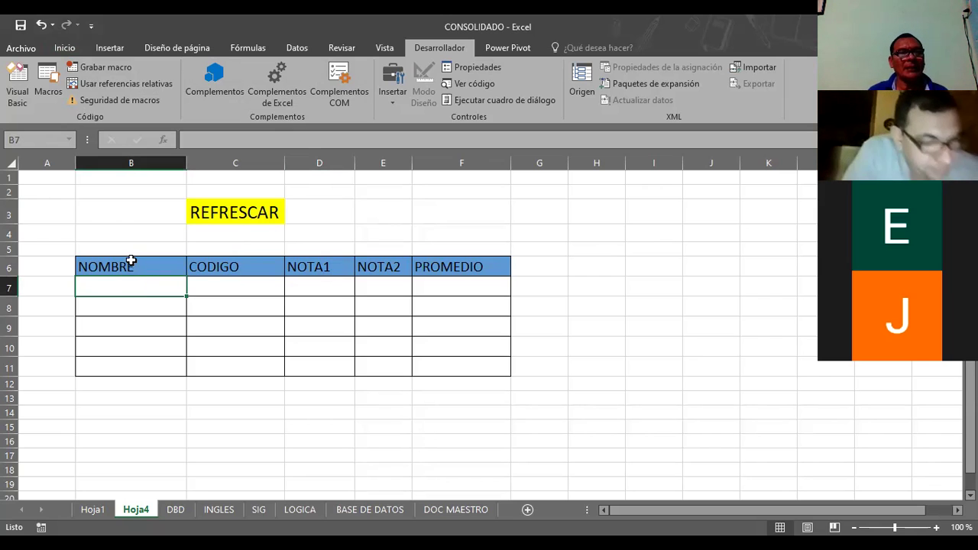
pyautogui.click(122, 231)
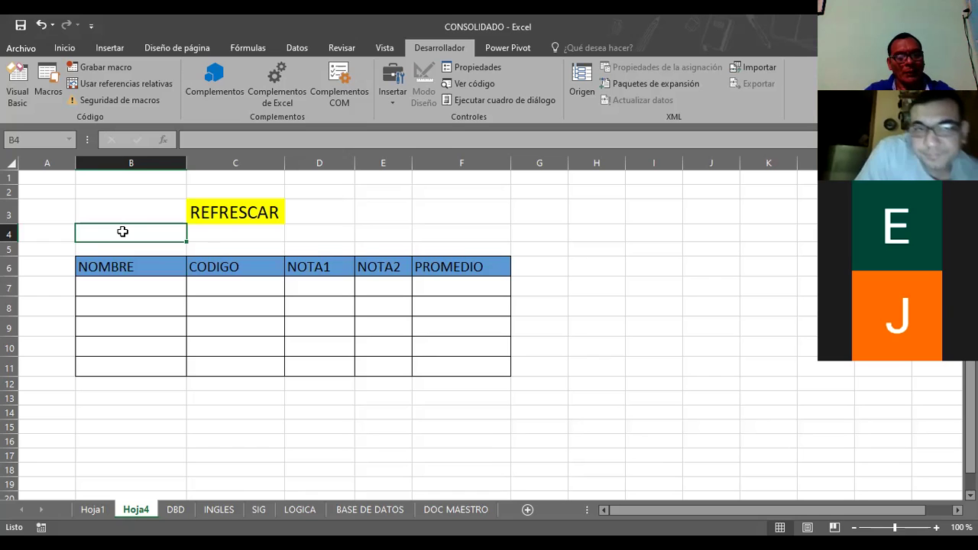
pyautogui.write('#######')
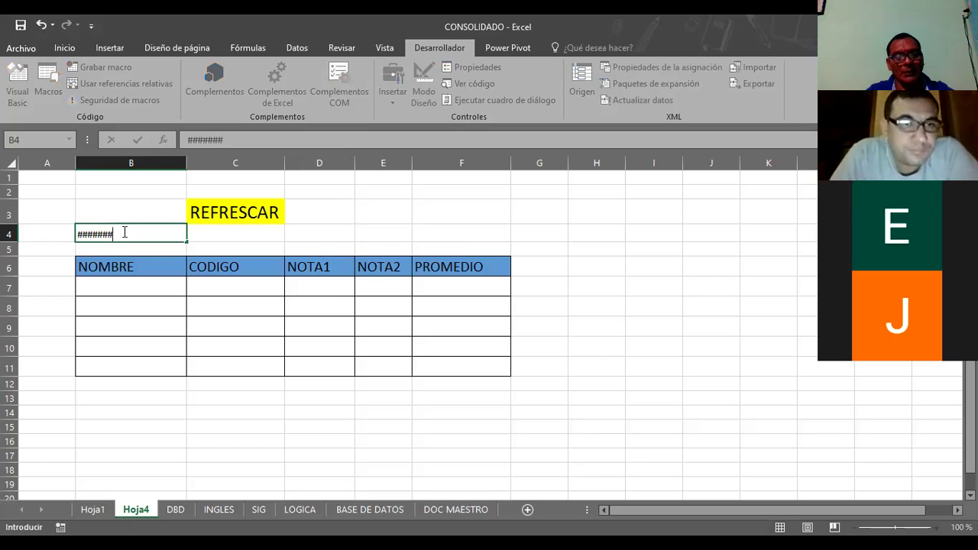
pyautogui.write('####')
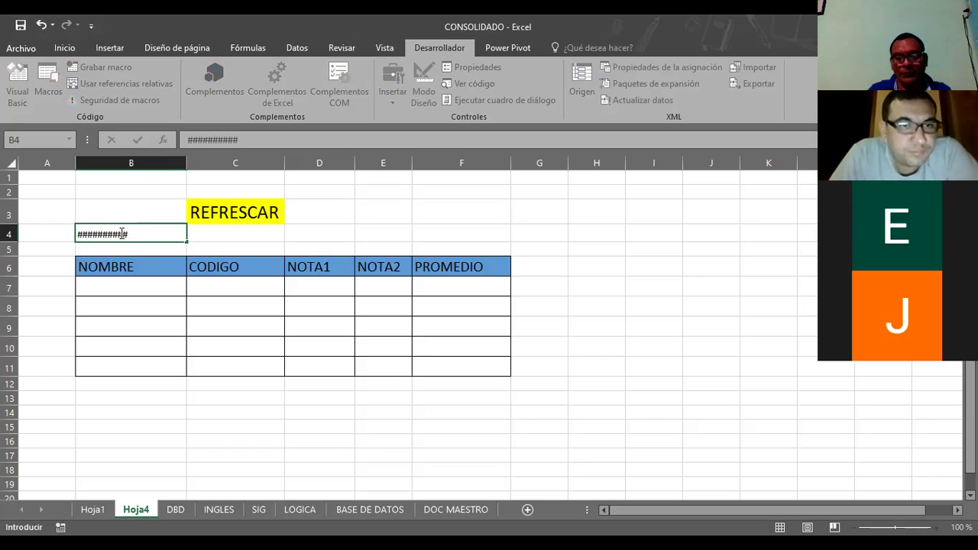
pyautogui.press('Left')
pyautogui.write('-')
pyautogui.press('Escape')
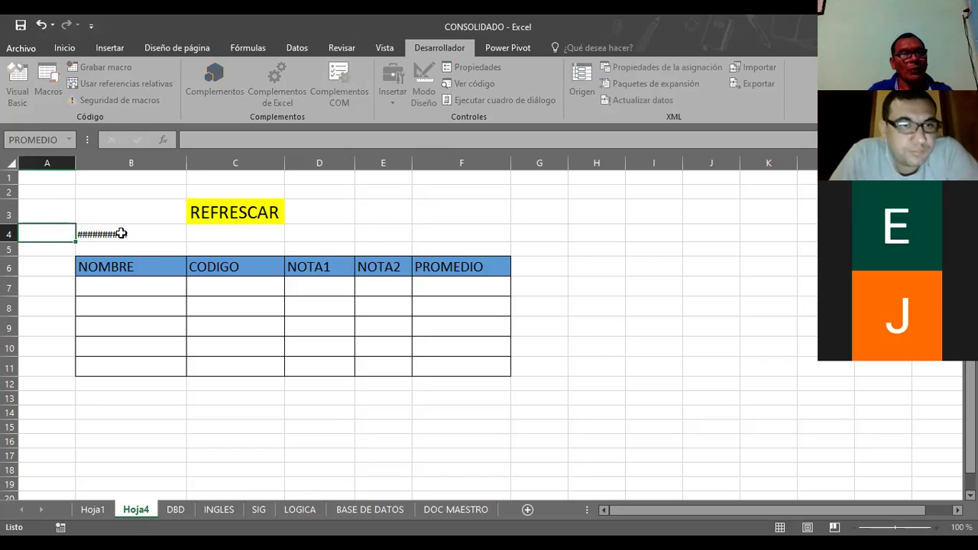
pyautogui.click(121, 233)
pyautogui.doubleClick(121, 233)
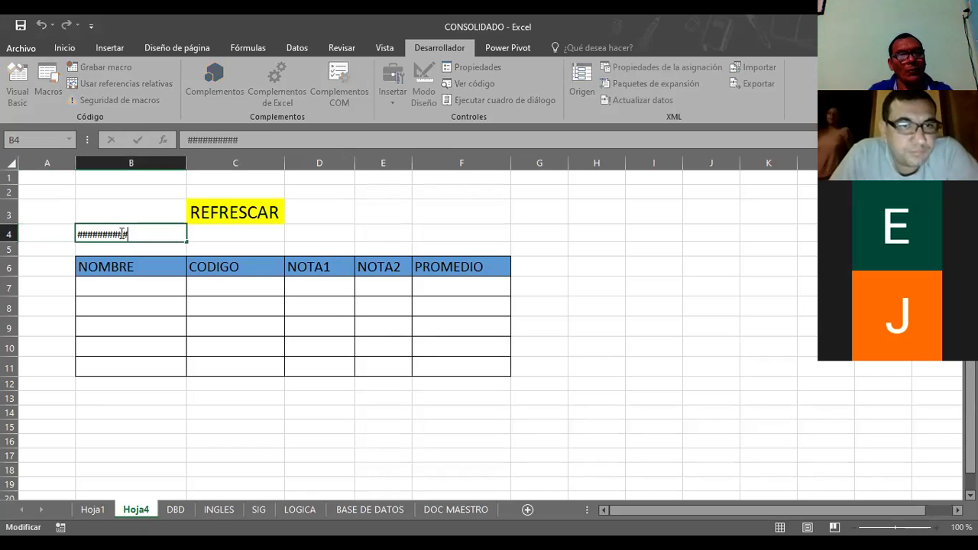
pyautogui.write('-#')
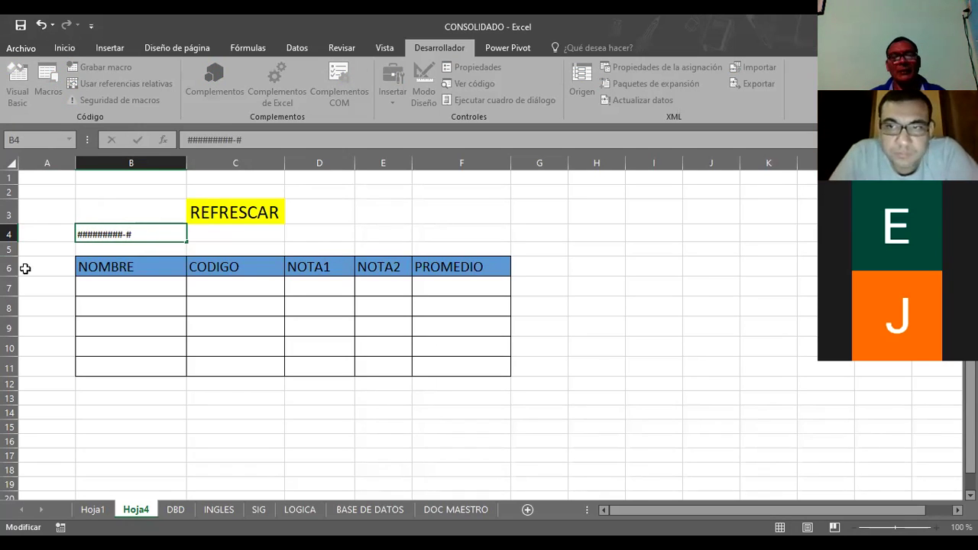
# - Enter an 11-digit trial ID number in B7, then delete it to leave B7 empty
pyautogui.click(124, 284)
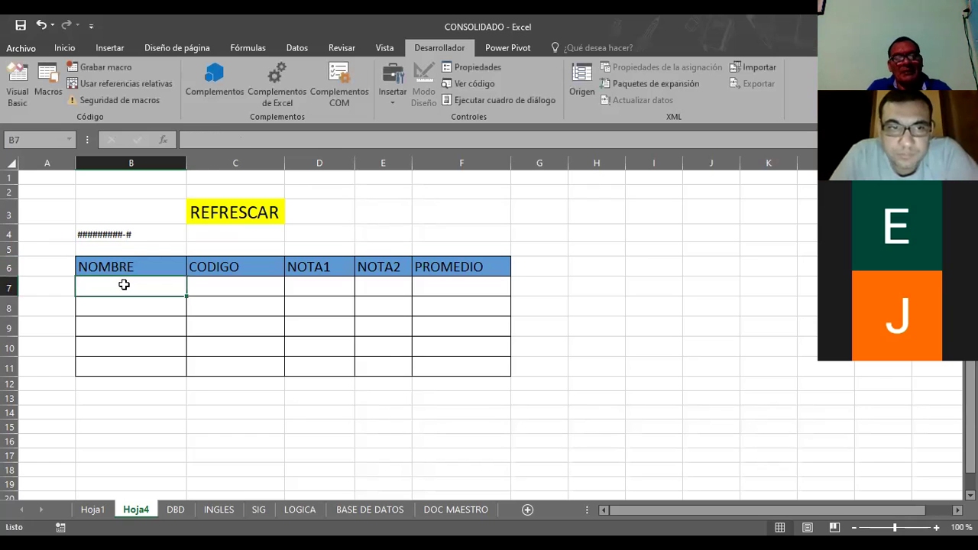
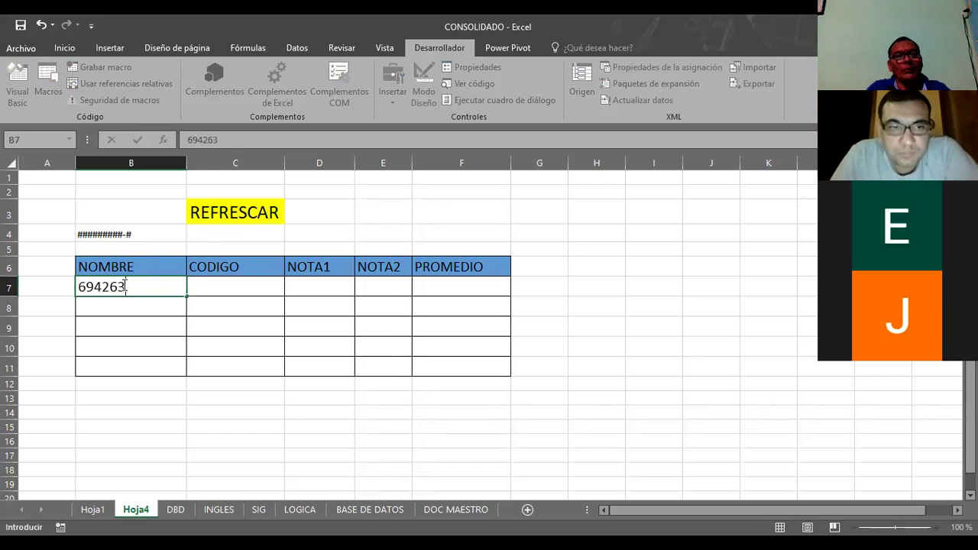
pyautogui.press('BackSpace')
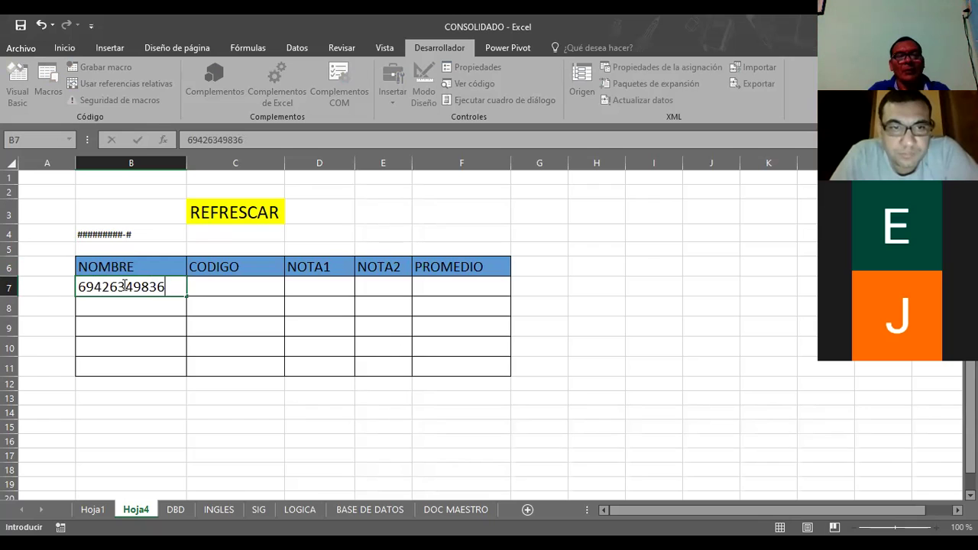
pyautogui.press('Return')
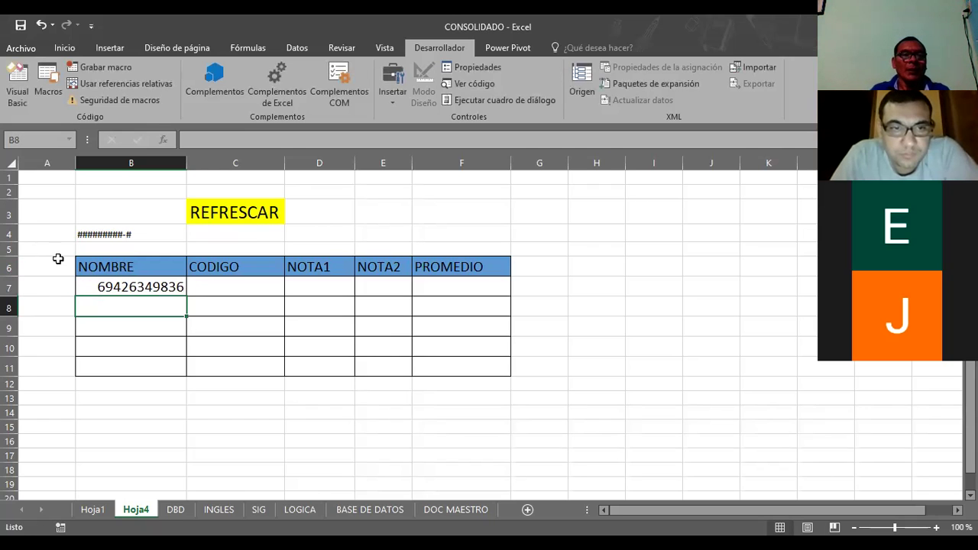
pyautogui.click(128, 289)
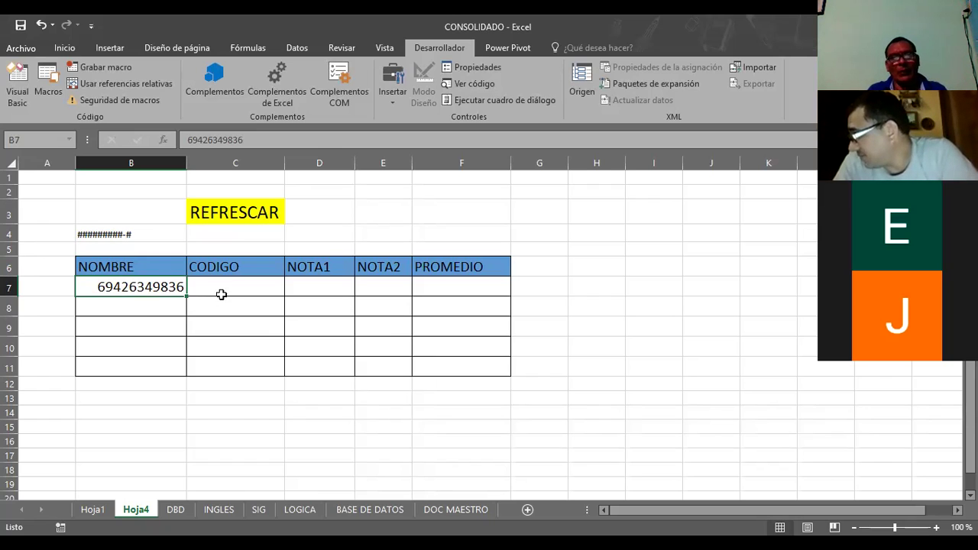
pyautogui.click(188, 288)
pyautogui.click(140, 289)
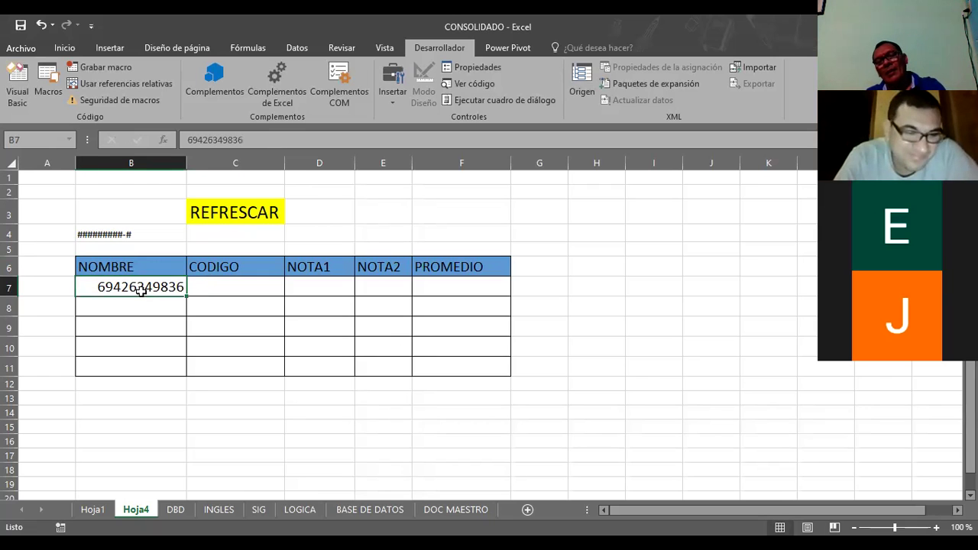
pyautogui.press('Delete')
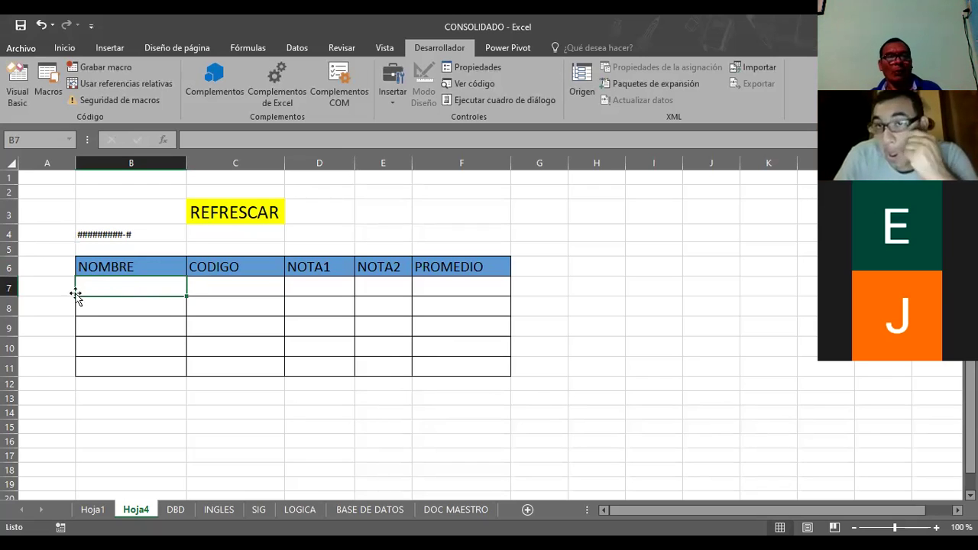
# - Enter the new header DUI in cell A6
pyautogui.click(136, 264)
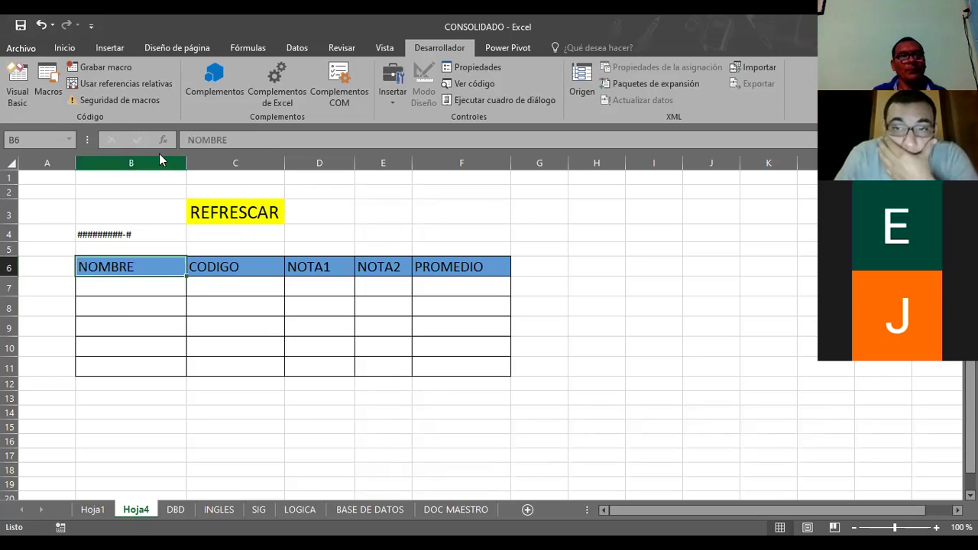
pyautogui.click(203, 265)
pyautogui.click(312, 270)
pyautogui.click(366, 268)
pyautogui.click(471, 264)
pyautogui.click(375, 269)
pyautogui.click(328, 267)
pyautogui.click(236, 272)
pyautogui.click(137, 271)
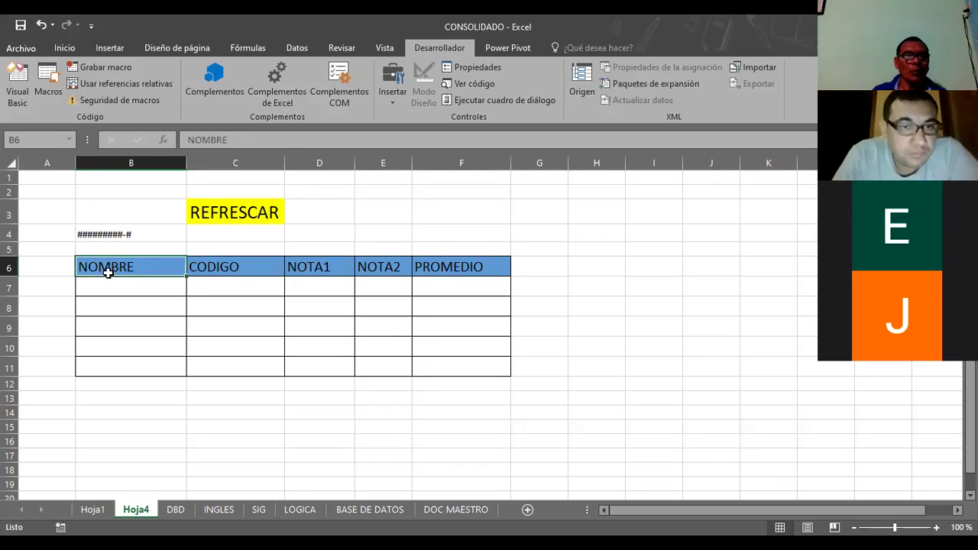
pyautogui.click(60, 265)
pyautogui.write('DUI')
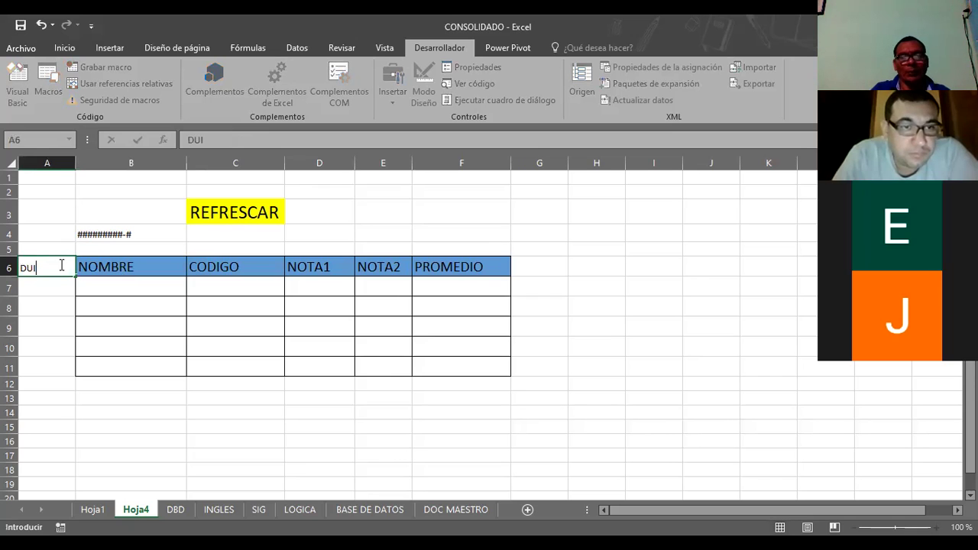
pyautogui.press('Return')
# - Copy the NOMBRE header's blue style onto A6 with Format Painter
pyautogui.click(89, 266)
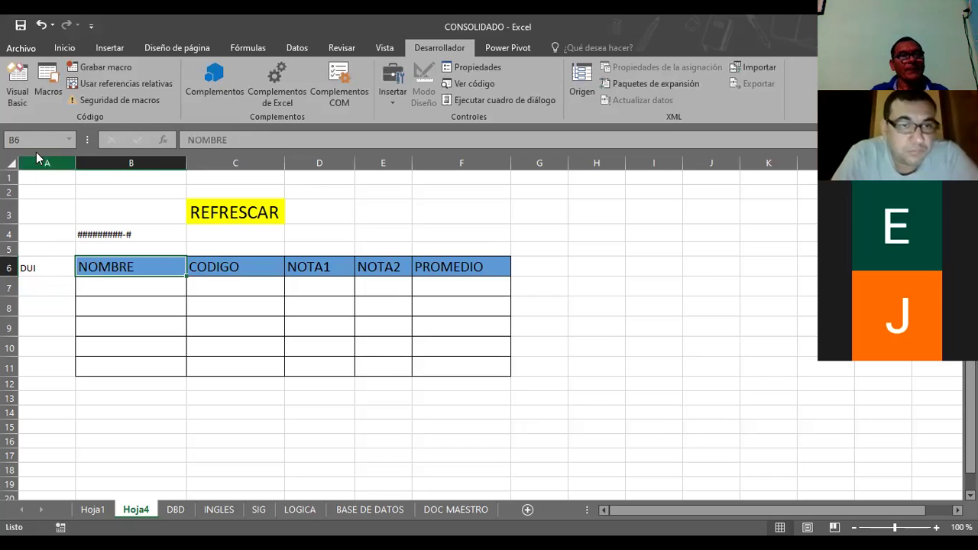
pyautogui.click(64, 48)
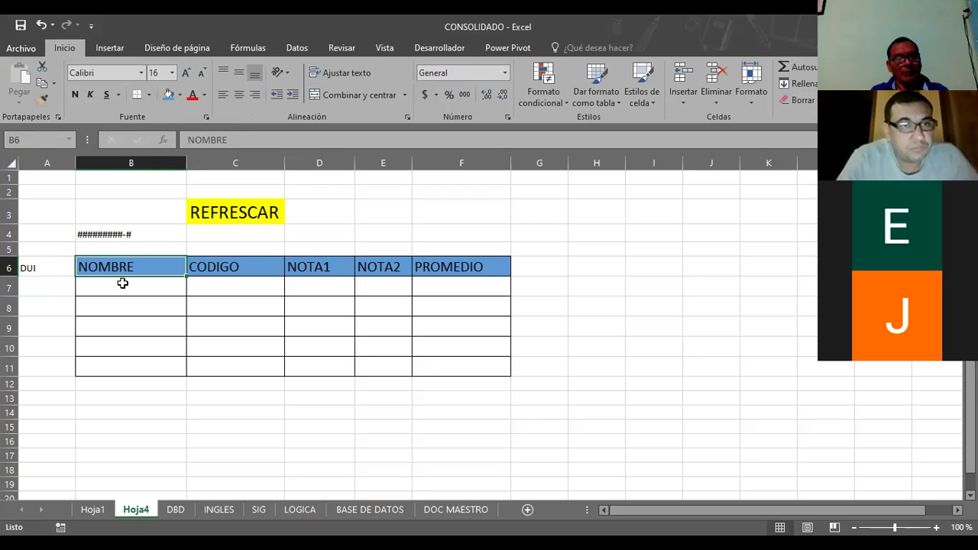
pyautogui.hotkey('ctrl', 'c')
pyautogui.click(33, 270)
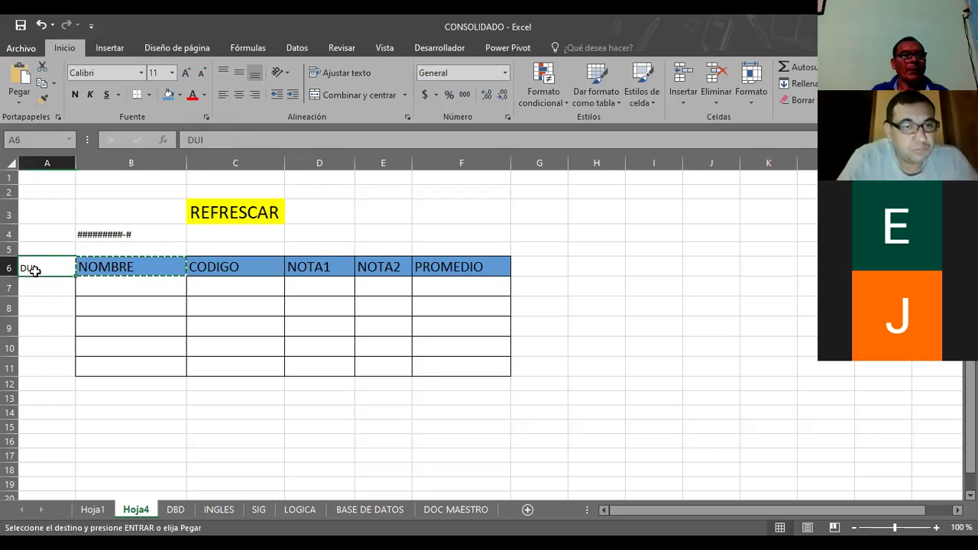
pyautogui.click(42, 98)
pyautogui.click(54, 270)
pyautogui.click(26, 210)
pyautogui.click(113, 263)
pyautogui.click(42, 97)
pyautogui.click(30, 265)
# - Apply All Borders to cells A7 through A12 beneath DUI
pyautogui.moveTo(35, 285); pyautogui.dragTo(42, 382)
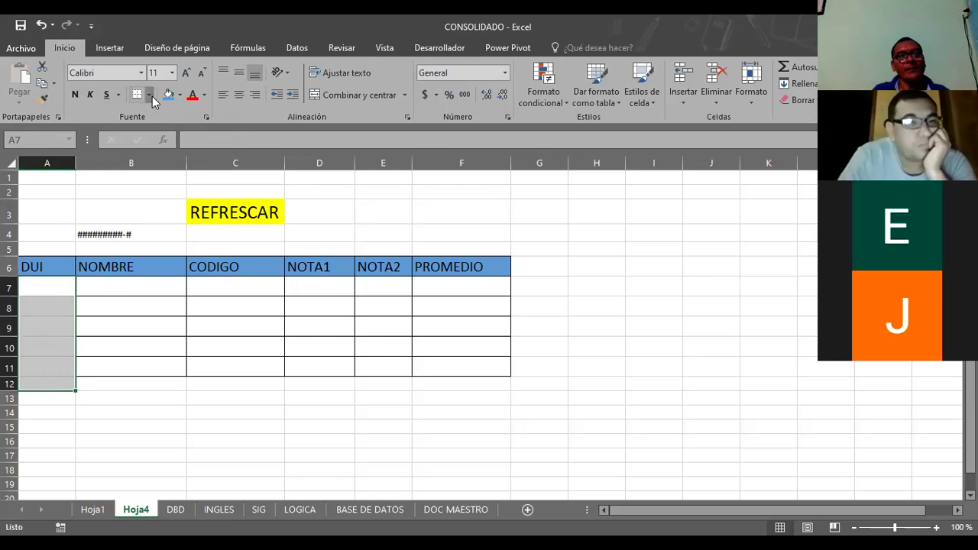
pyautogui.click(150, 94)
pyautogui.click(170, 217)
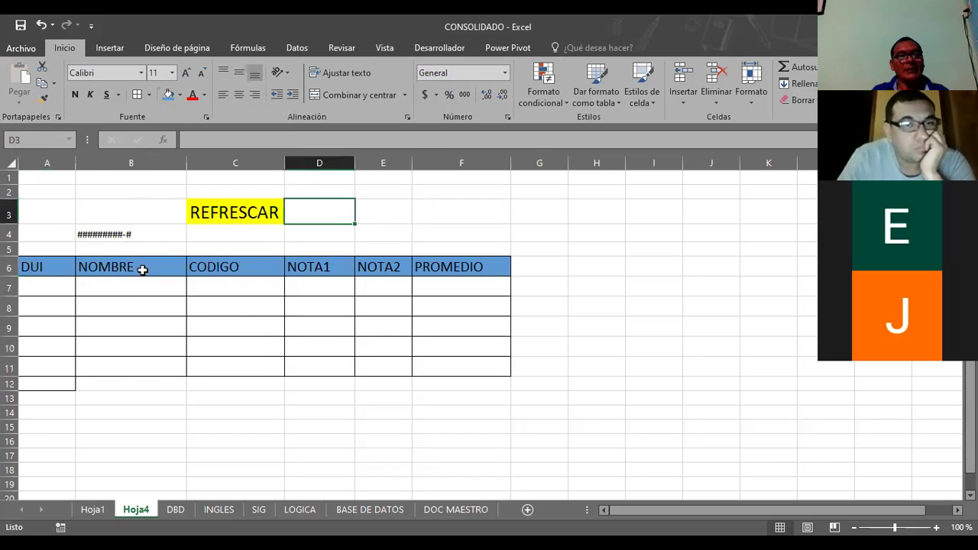
pyautogui.click(133, 291)
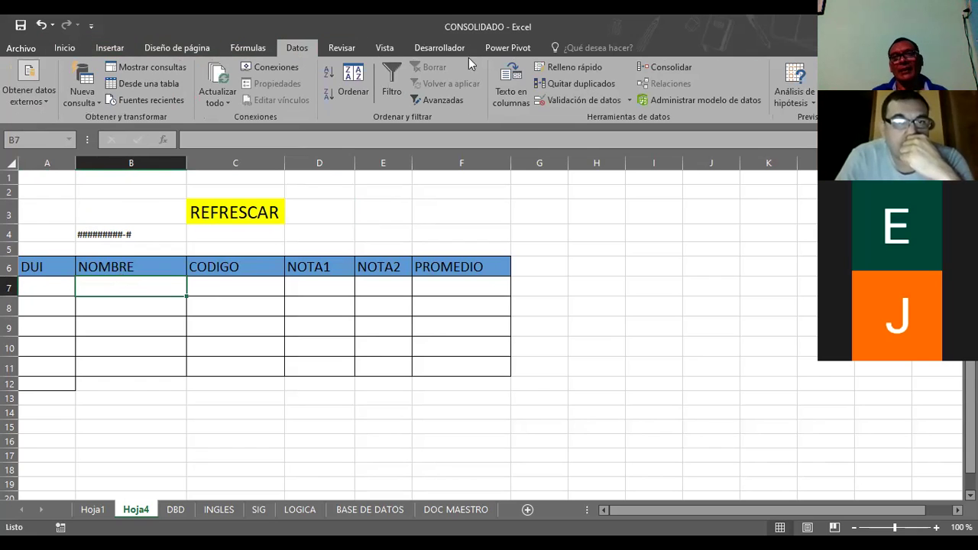
pyautogui.click(631, 100)
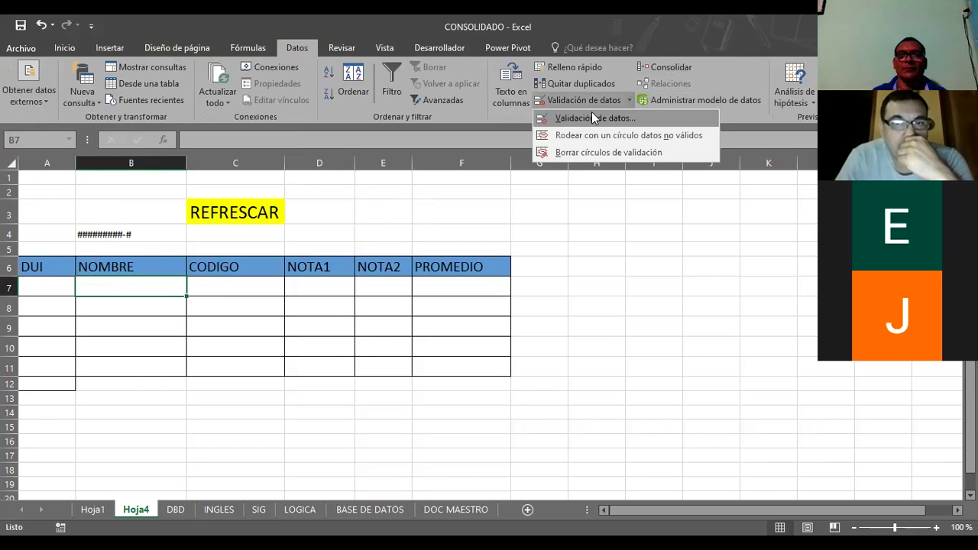
pyautogui.click(589, 114)
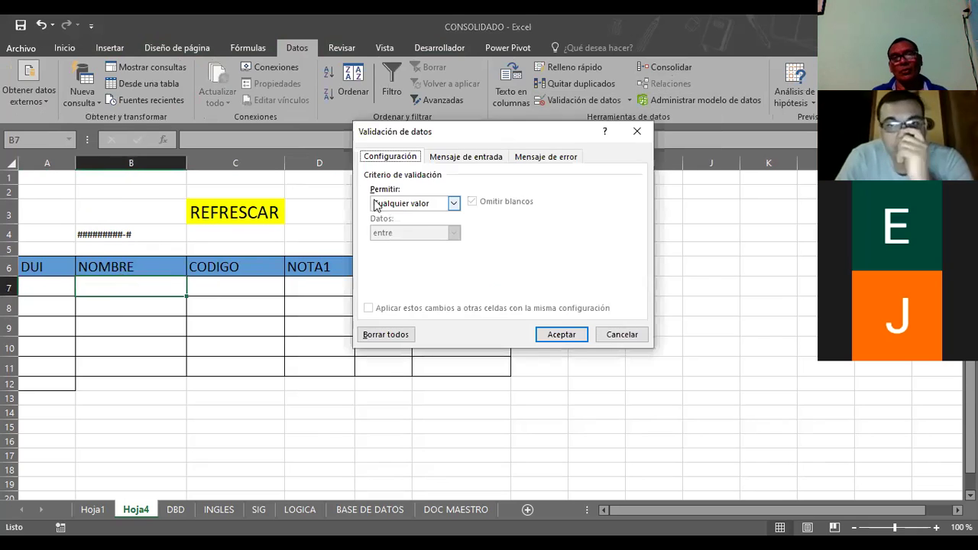
pyautogui.click(457, 205)
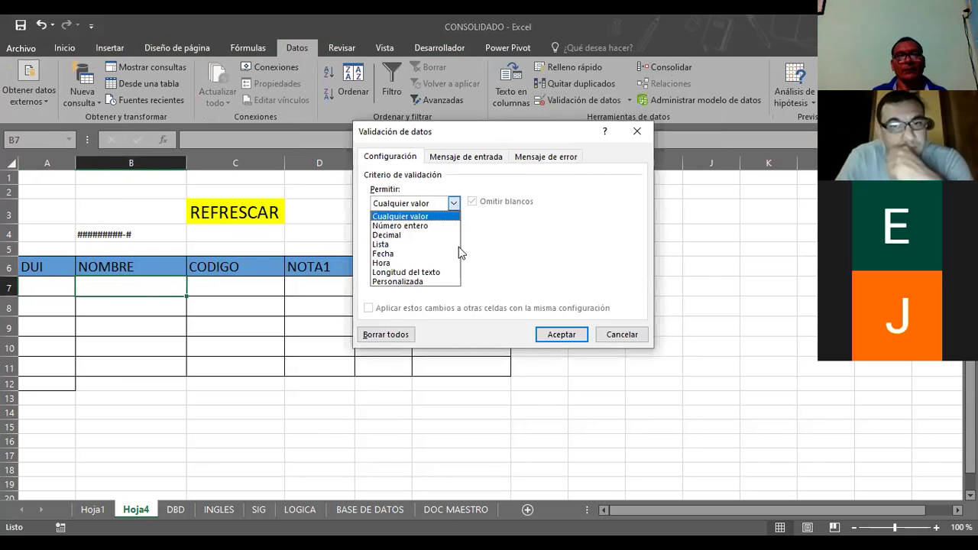
pyautogui.click(425, 273)
pyautogui.click(389, 261)
pyautogui.write('10')
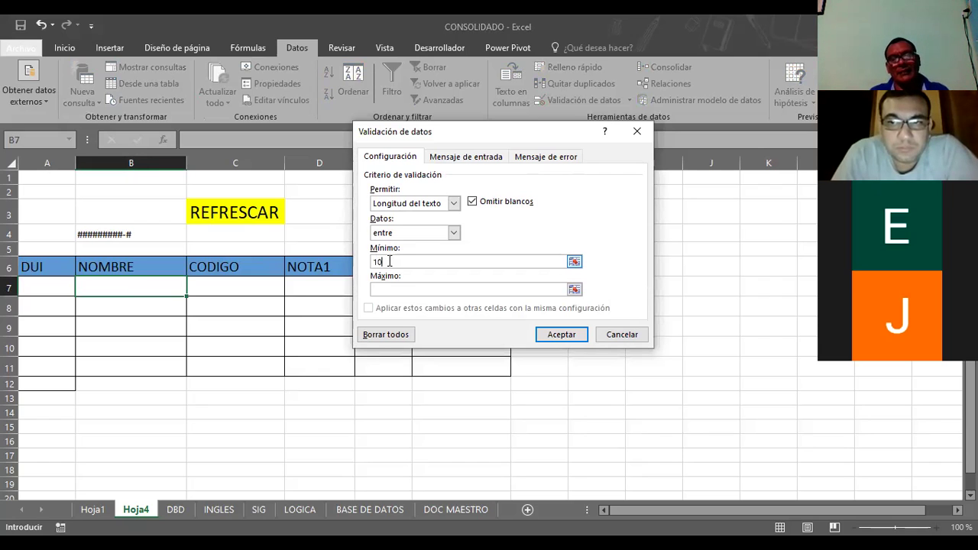
pyautogui.press('BackSpace')
pyautogui.press('BackSpace')
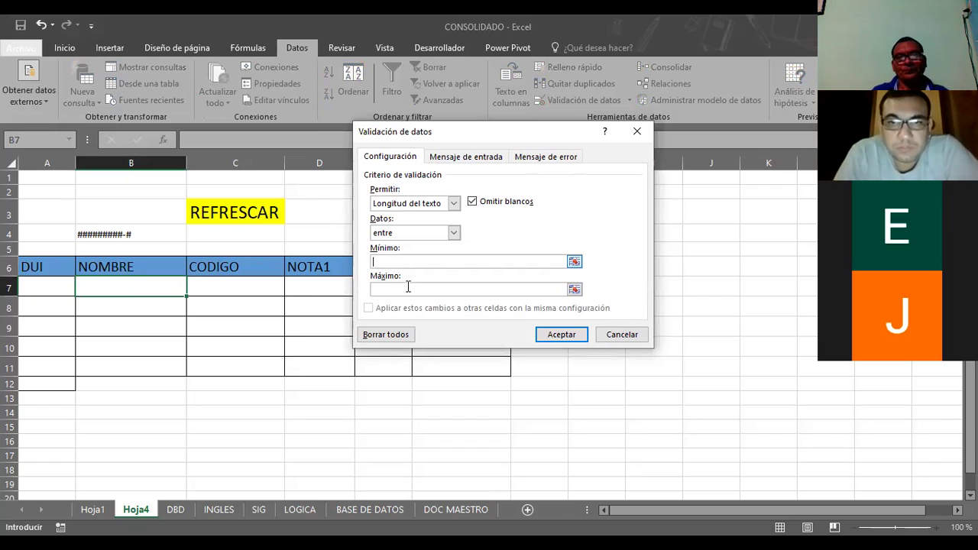
pyautogui.click(623, 336)
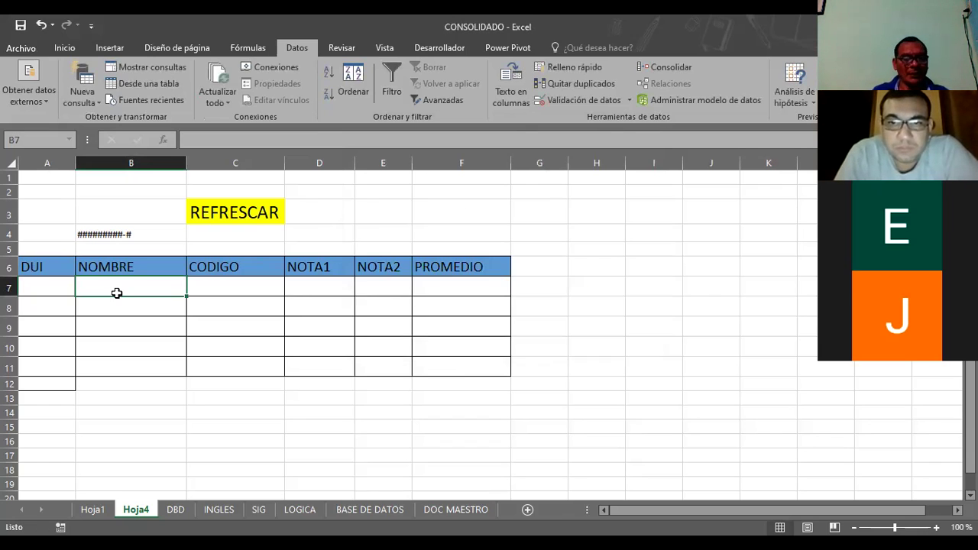
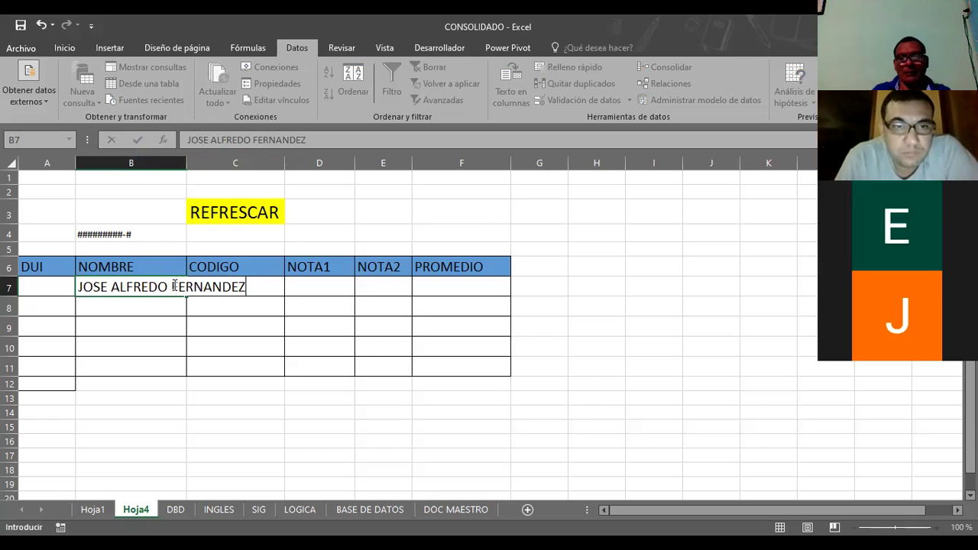
# - Type a trial full name in B7, widen column B to fit it, then clear B7
pyautogui.press('Return')
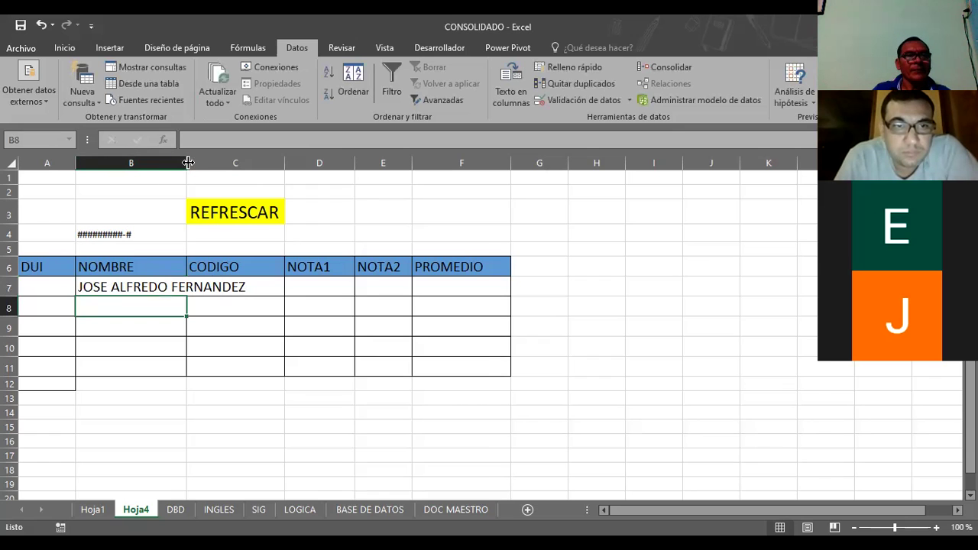
pyautogui.moveTo(188, 163); pyautogui.dragTo(281, 164)
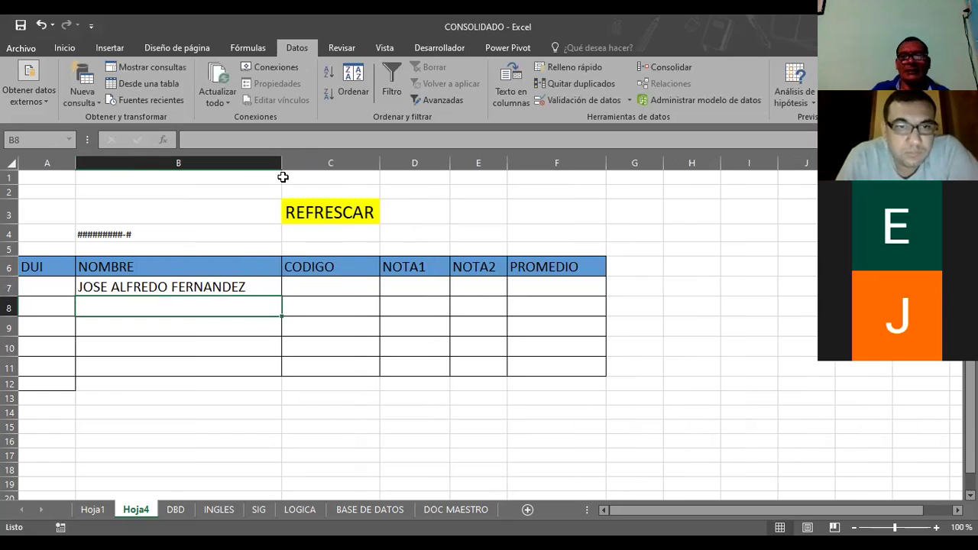
pyautogui.click(117, 286)
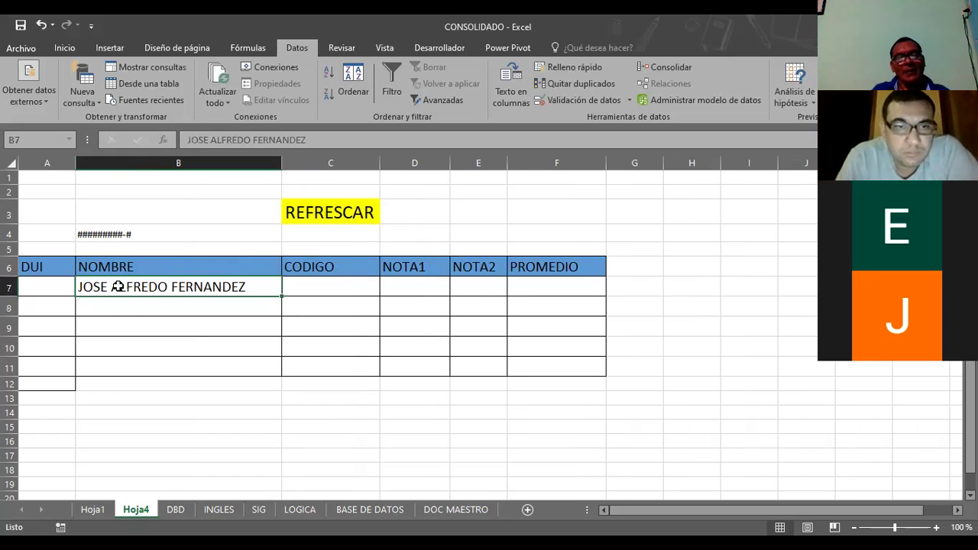
pyautogui.press('Delete')
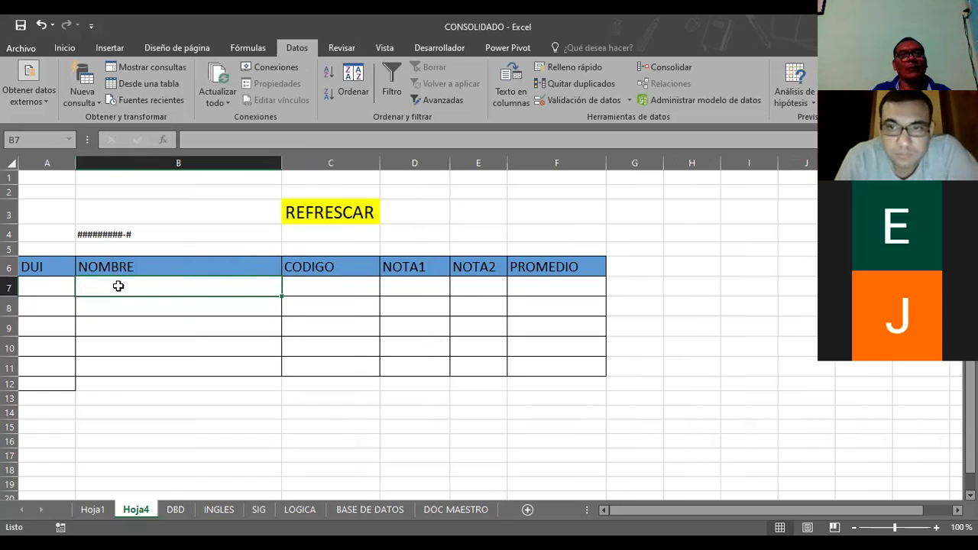
# - Give B7 a text-length validation rule, entering 20 as the minimum length
pyautogui.click(601, 103)
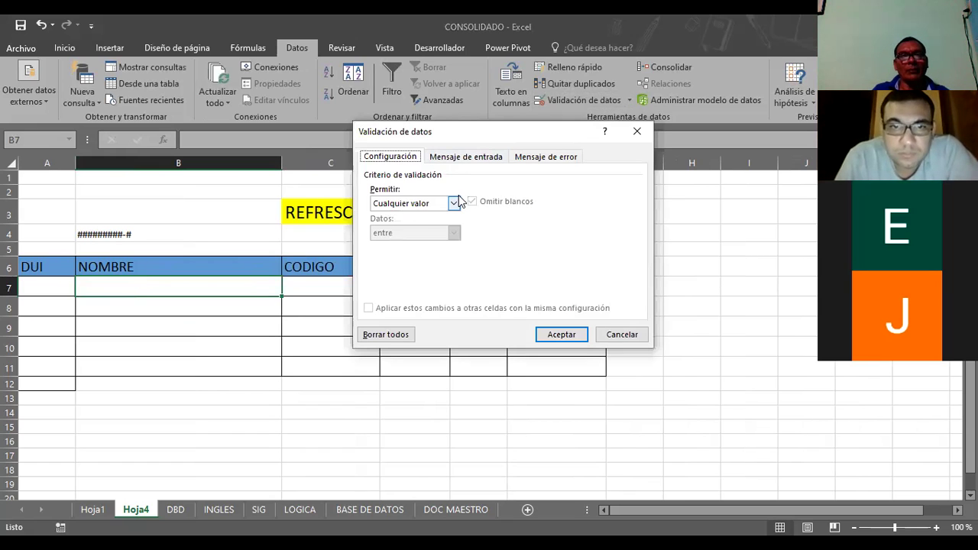
pyautogui.click(453, 203)
pyautogui.click(418, 274)
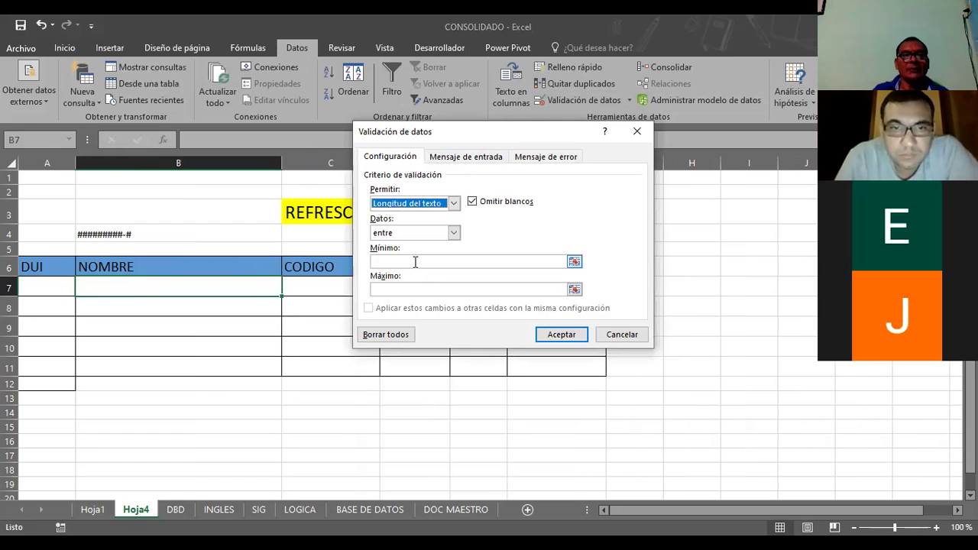
pyautogui.click(415, 262)
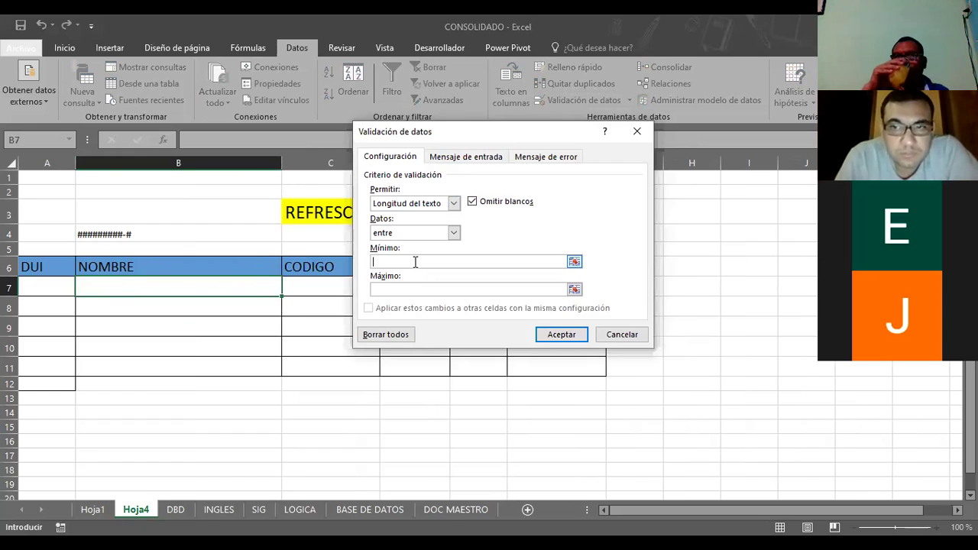
pyautogui.write('20')
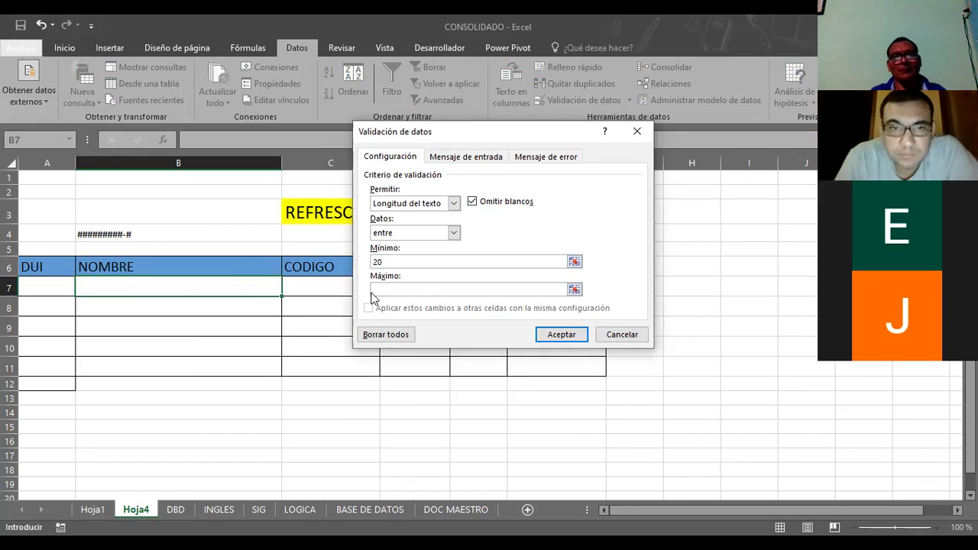
pyautogui.write('40')
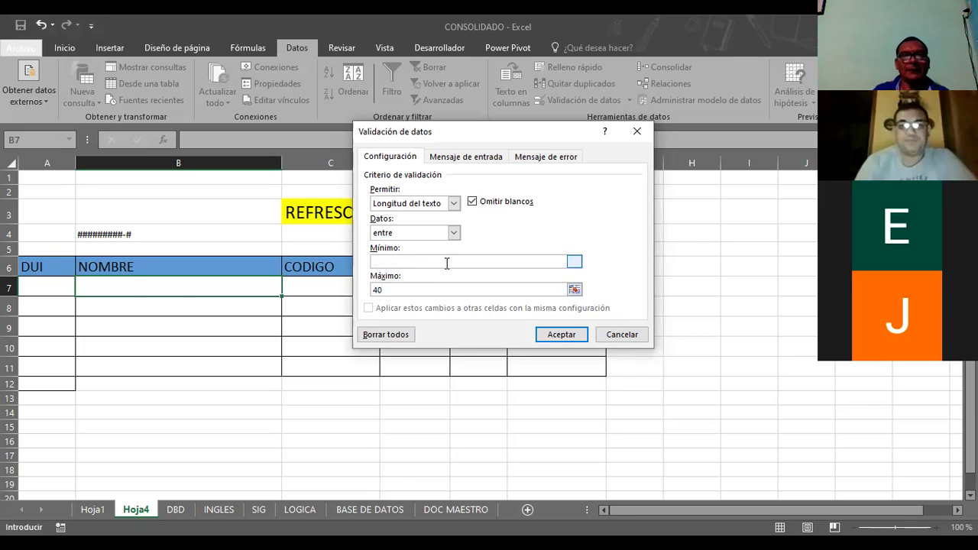
# - Apply the 20–40 character rule and confirm B7 rejects '1234DFG'
pyautogui.click(547, 334)
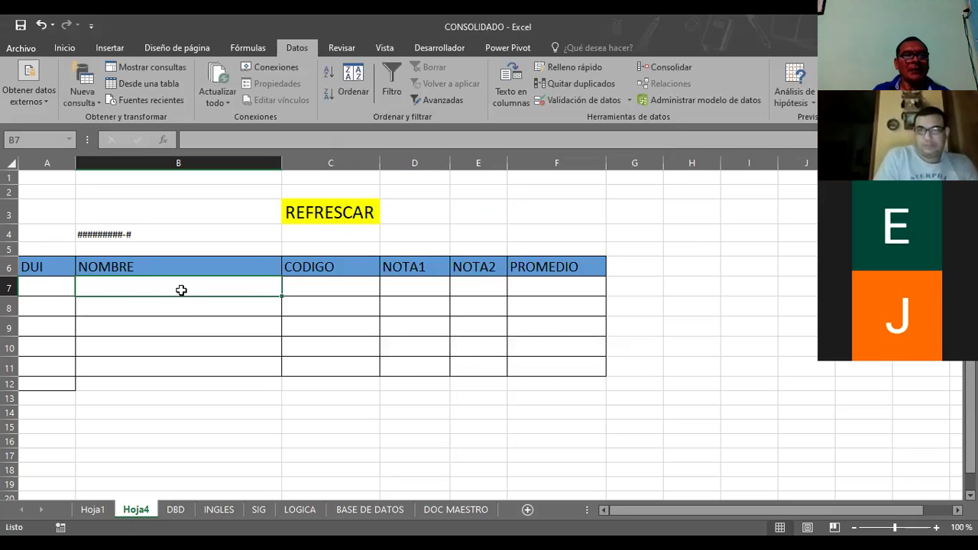
pyautogui.write('1234DFG')
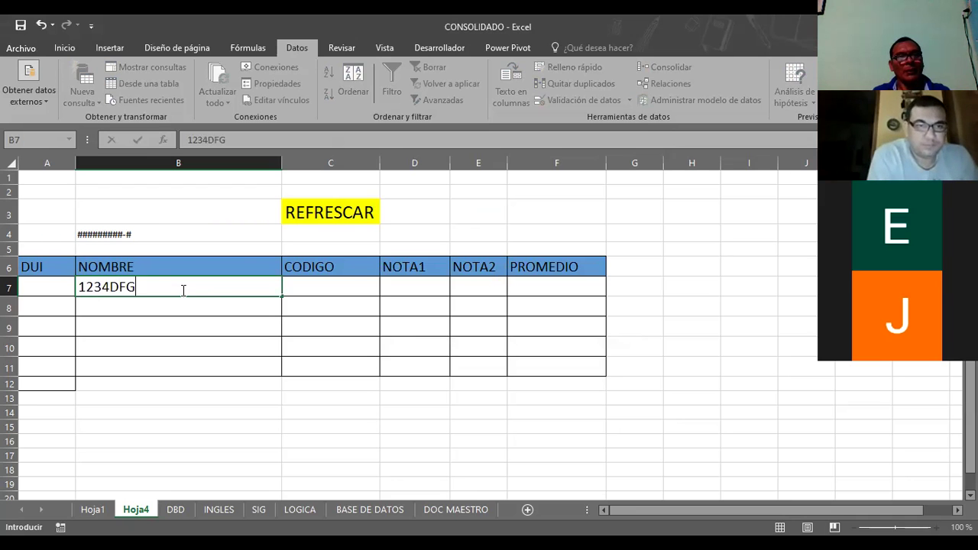
pyautogui.click(184, 294)
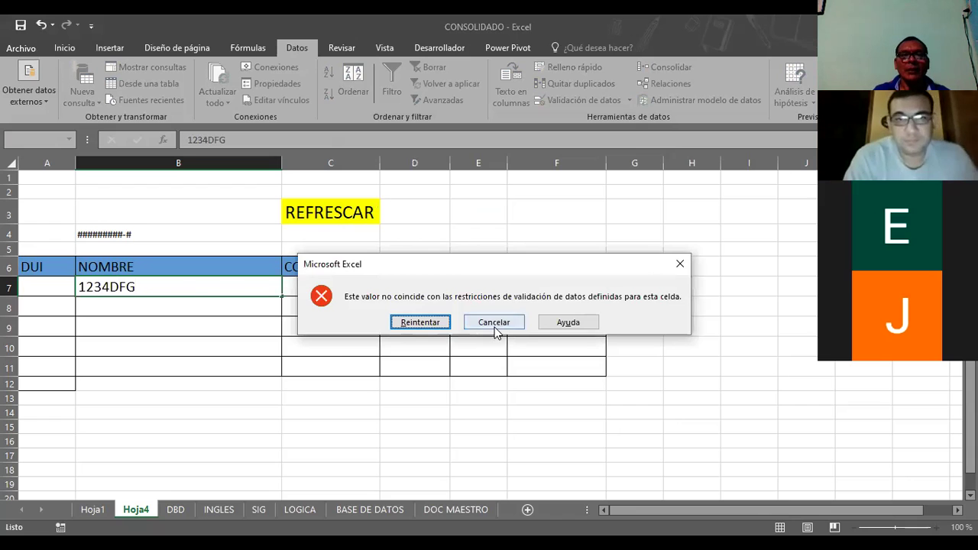
pyautogui.click(498, 327)
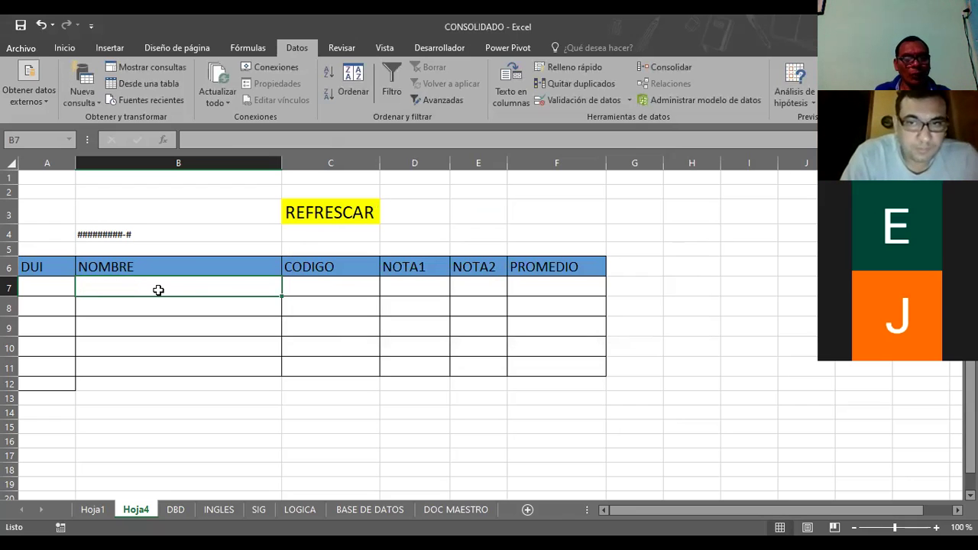
# - Test B7 with the short entry 'ANA' and discard the rejected value
pyautogui.write('ASDF')
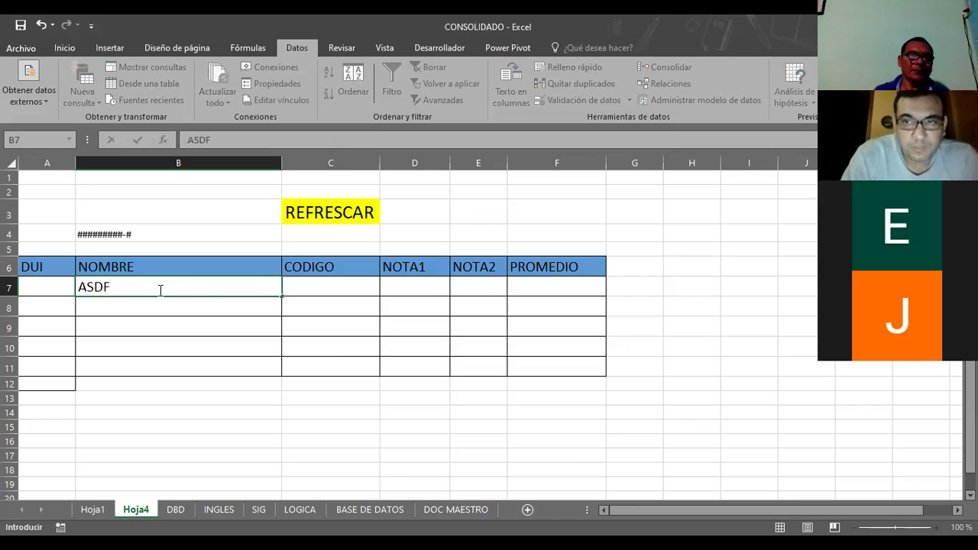
pyautogui.press('BackSpace')
pyautogui.press('BackSpace')
pyautogui.press('BackSpace')
pyautogui.write('ANA')
pyautogui.press('Return')
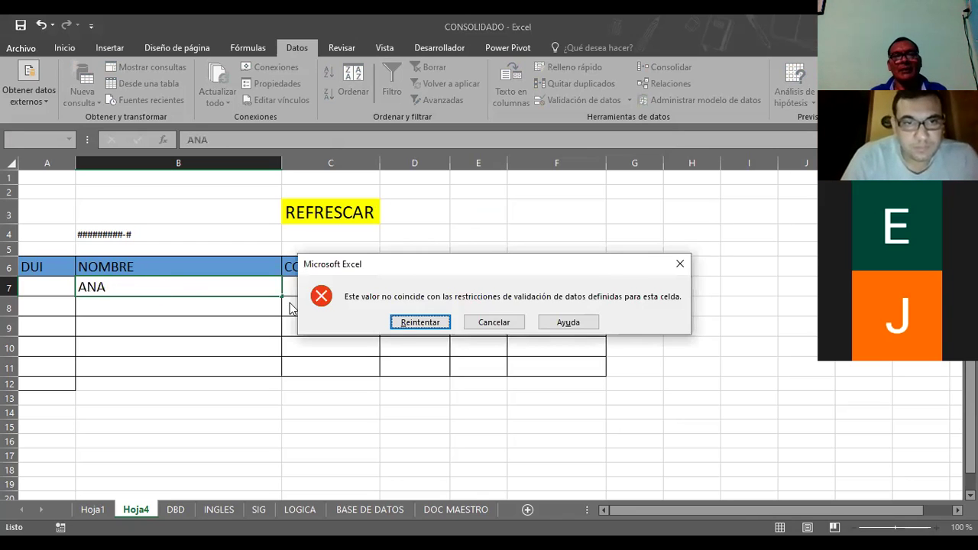
pyautogui.click(480, 324)
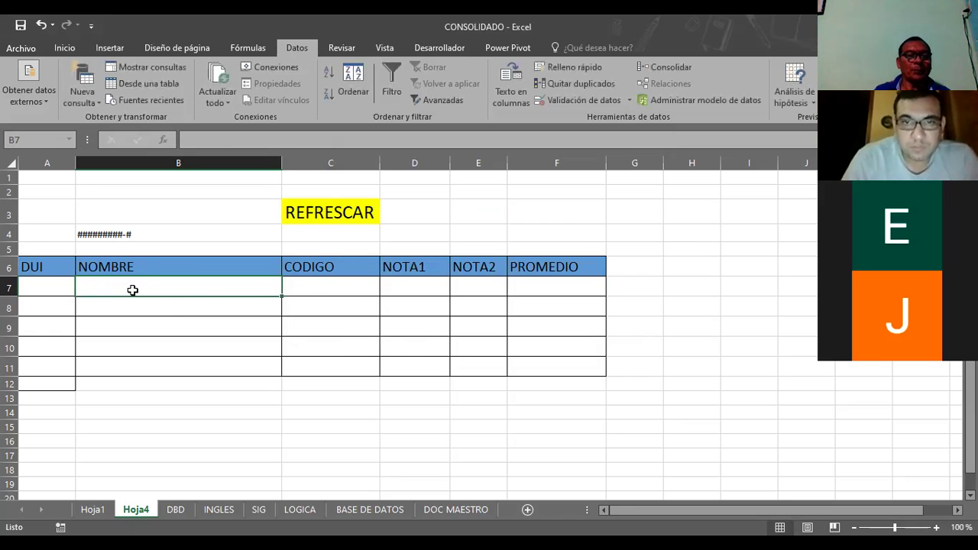
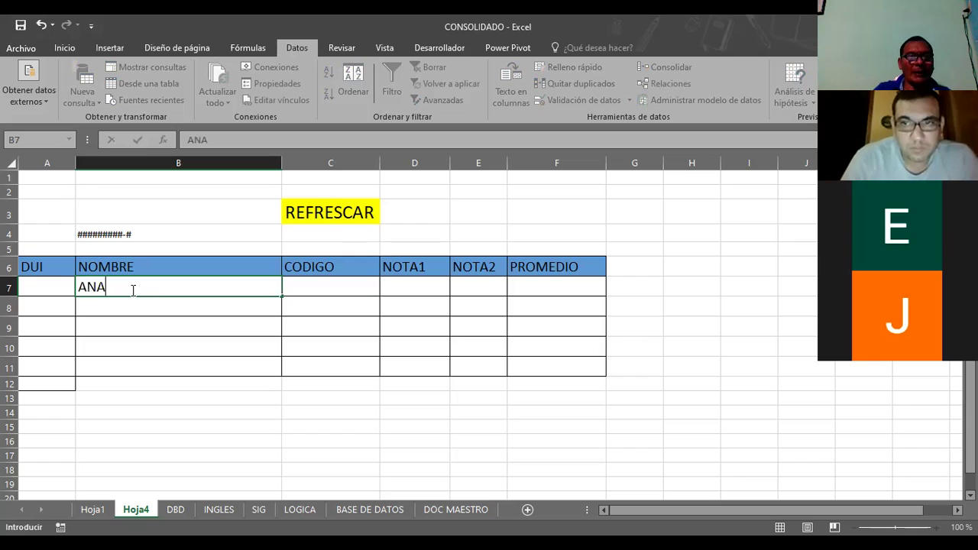
pyautogui.press('Return')
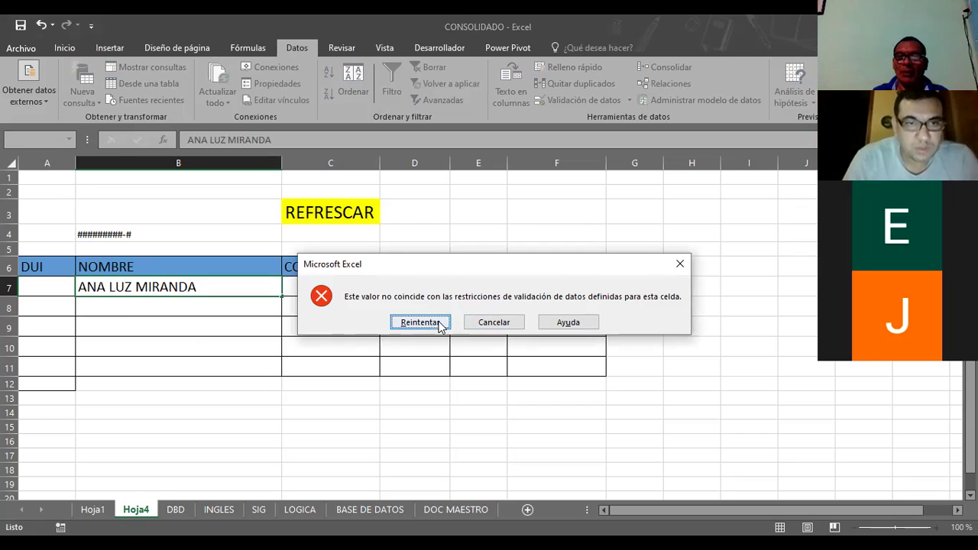
pyautogui.click(489, 323)
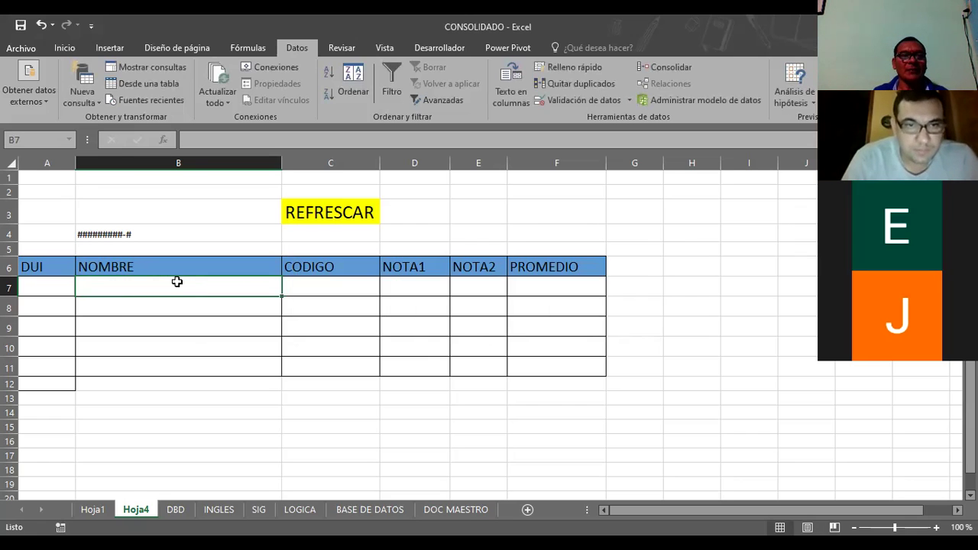
pyautogui.click(622, 99)
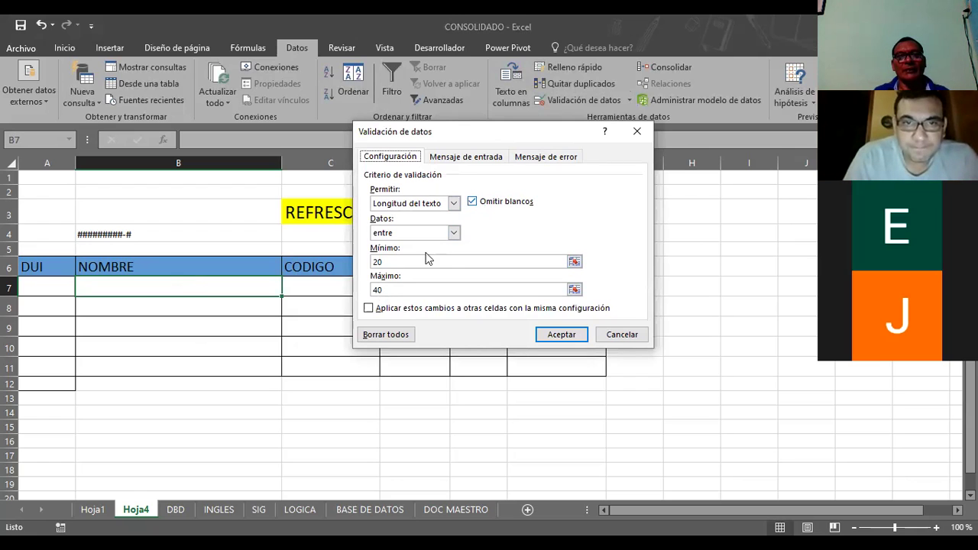
# - Lower B7's minimum text length to 10 and see 'ANA LUZ' still rejected
pyautogui.click(399, 261)
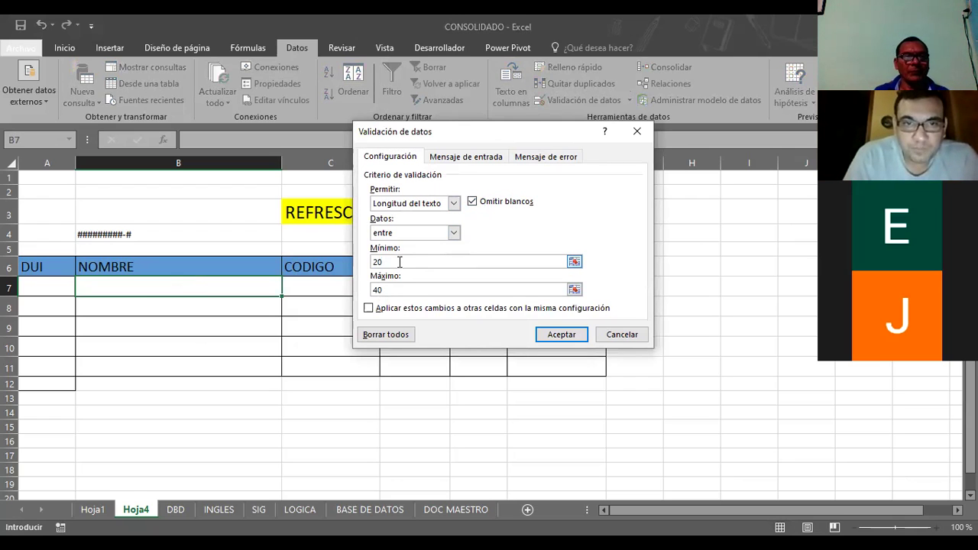
pyautogui.write('10')
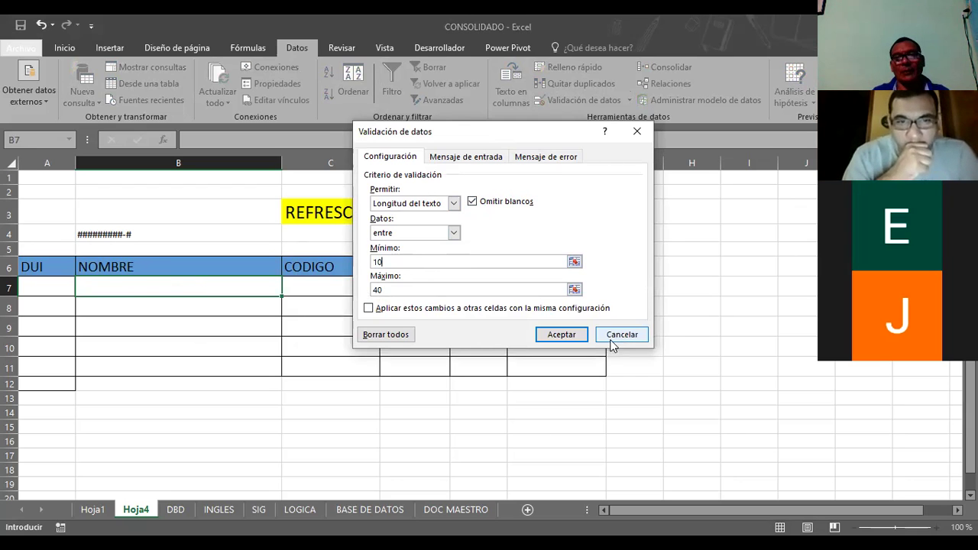
pyautogui.click(562, 335)
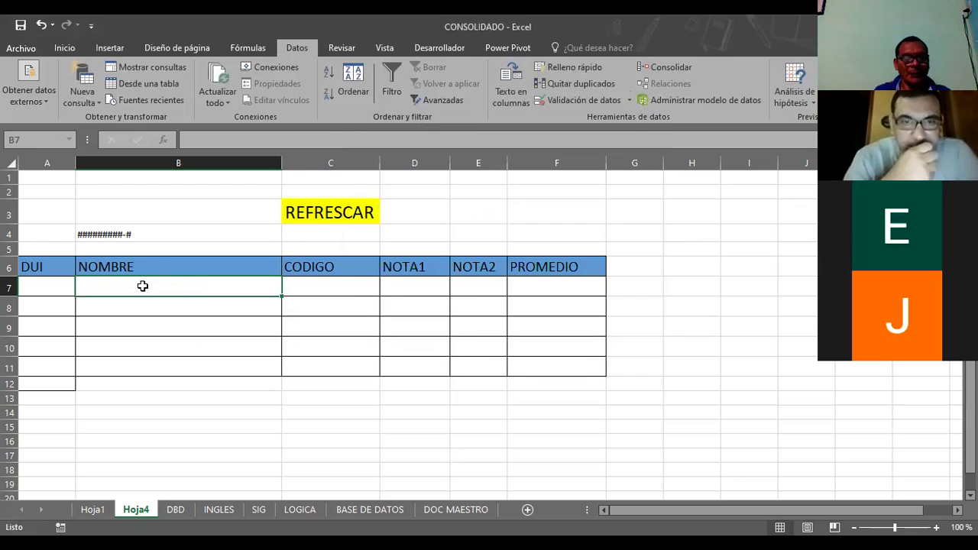
pyautogui.write('ANA LUZ')
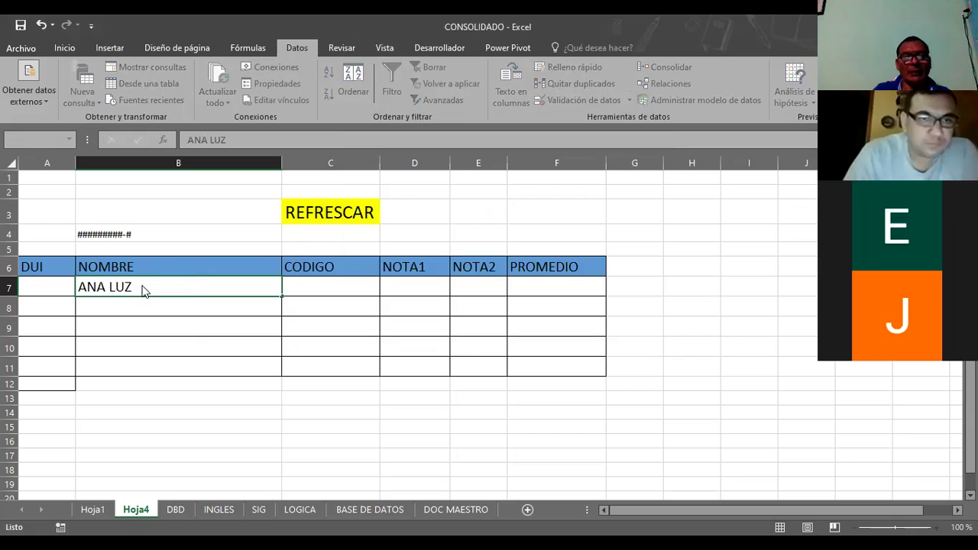
pyautogui.press('Return')
pyautogui.click(499, 322)
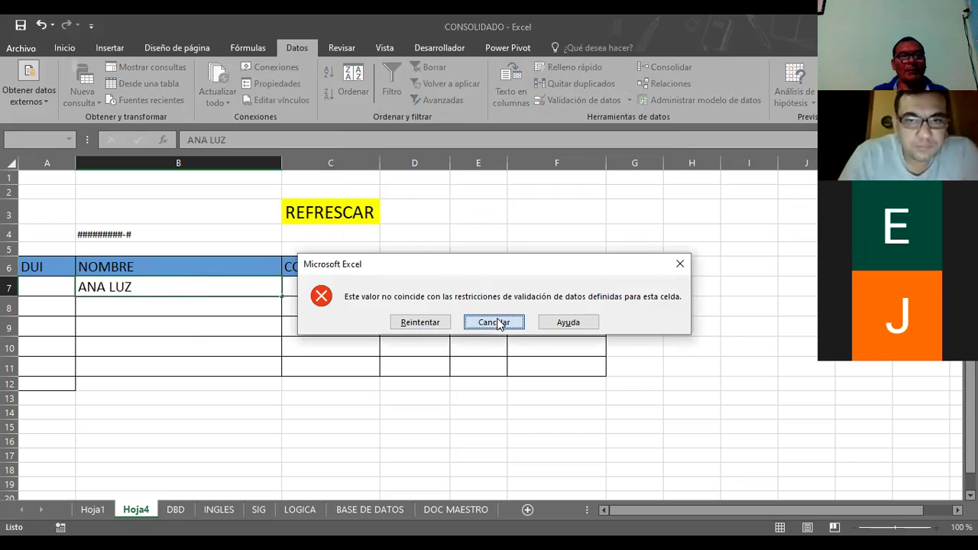
# - Reopen B7's validation and apply a text-length rule of 1 to 40 characters
pyautogui.rightClick(155, 294)
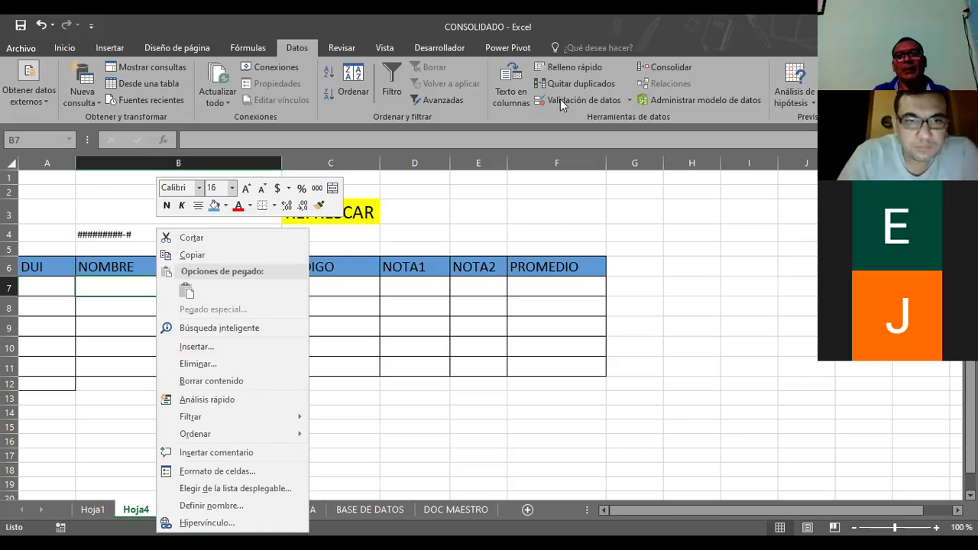
pyautogui.click(560, 98)
pyautogui.click(368, 309)
pyautogui.click(368, 309)
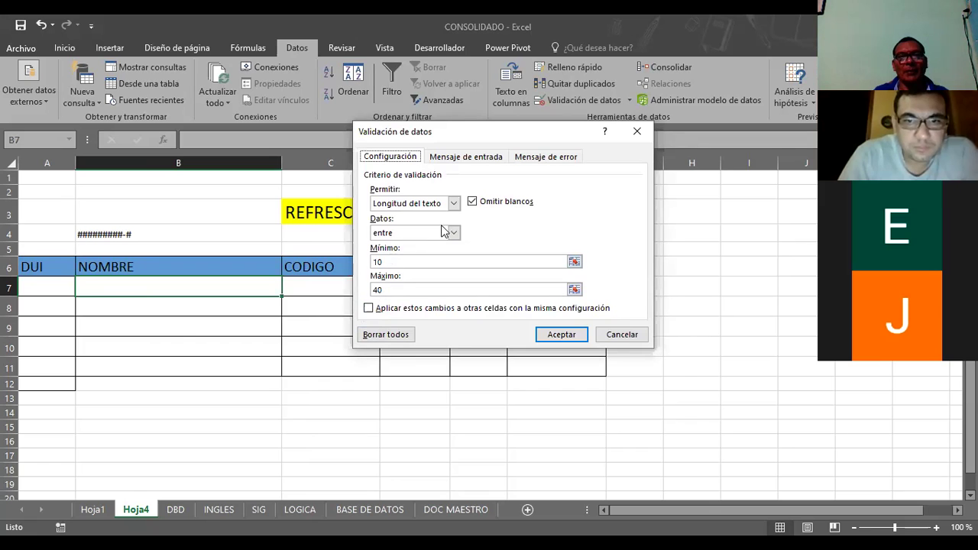
pyautogui.click(456, 204)
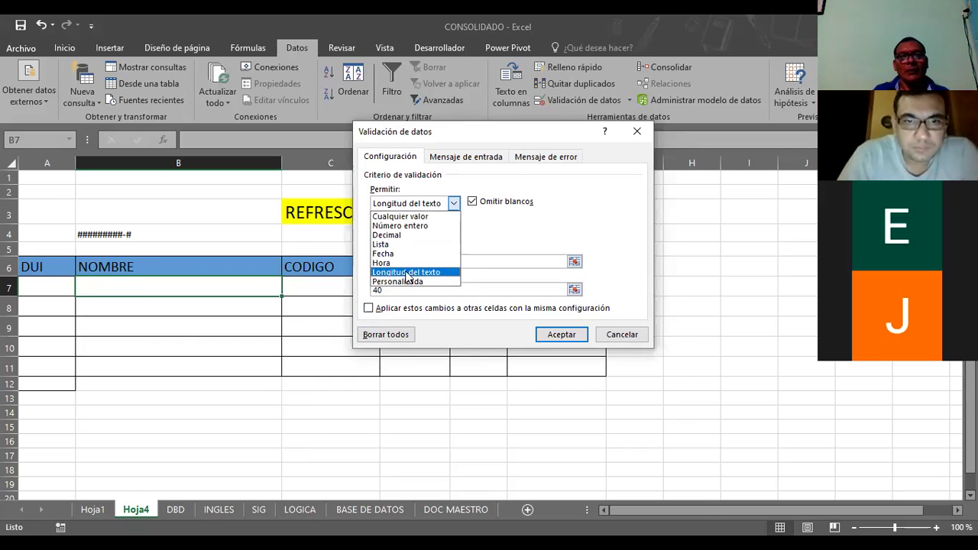
pyautogui.click(407, 272)
pyautogui.click(408, 265)
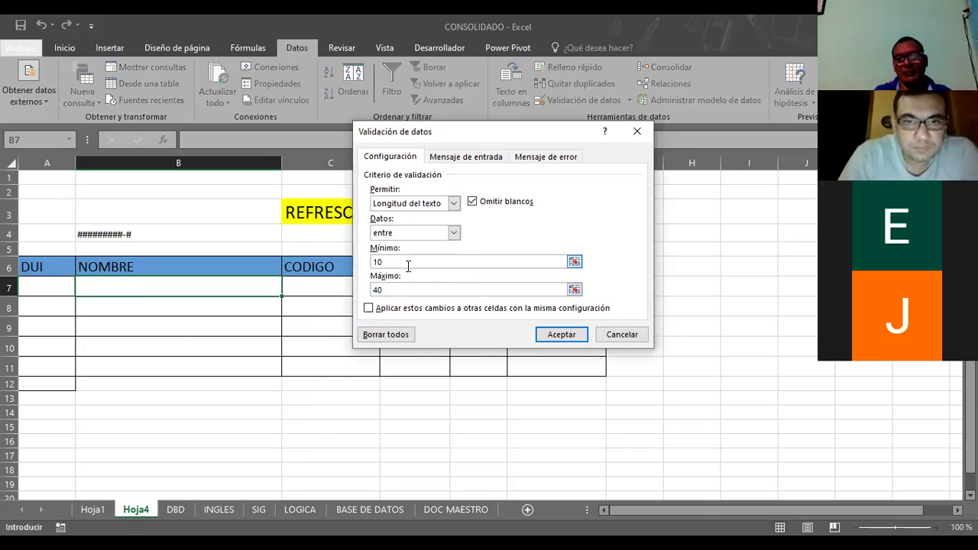
pyautogui.click(560, 334)
# - Enter test values 'DF' in B7 and 'DSF' in B8, then delete both
pyautogui.write('DF')
pyautogui.press('Return')
pyautogui.write('DSF')
pyautogui.press('Return')
pyautogui.click(200, 285)
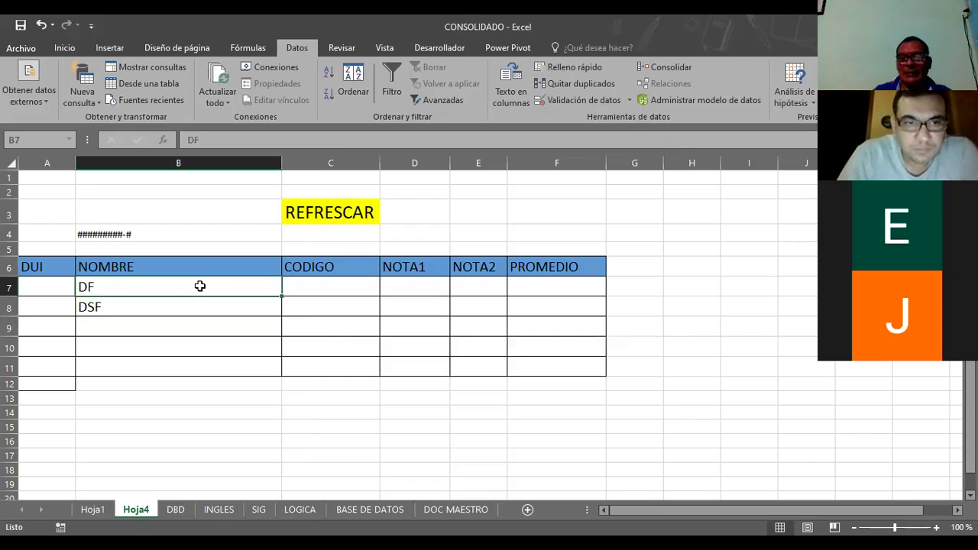
pyautogui.press('Delete')
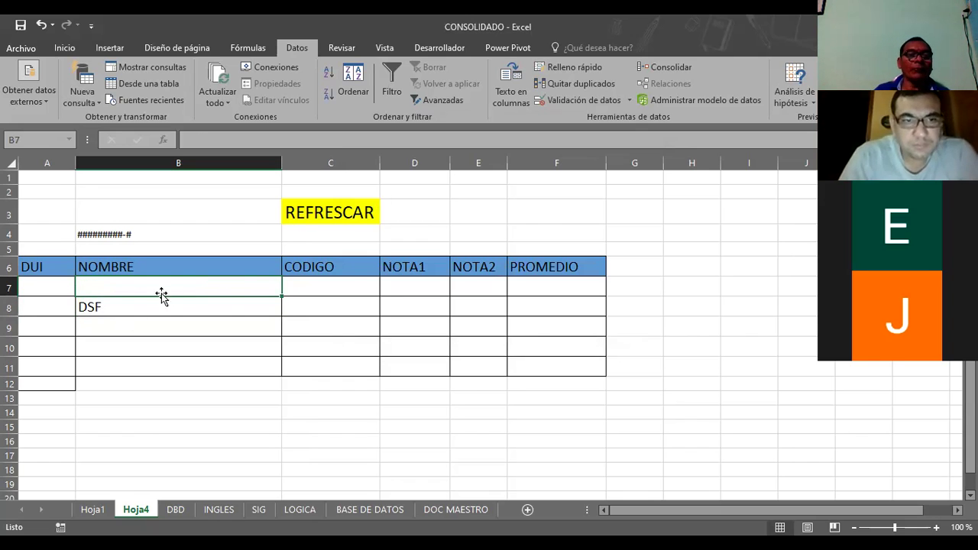
pyautogui.click(94, 308)
pyautogui.press('Delete')
pyautogui.click(129, 285)
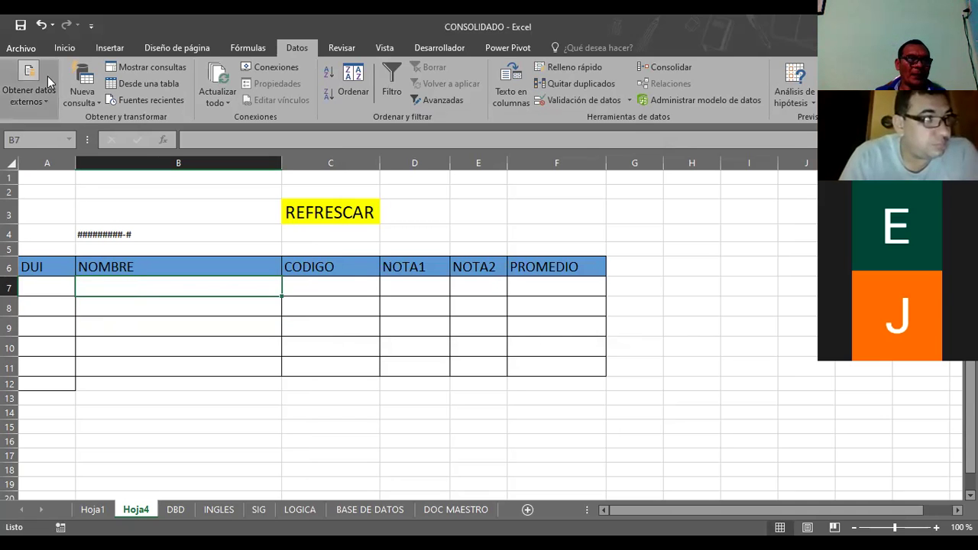
# - Copy B7 and paste special (All) into B8:B12
pyautogui.click(64, 48)
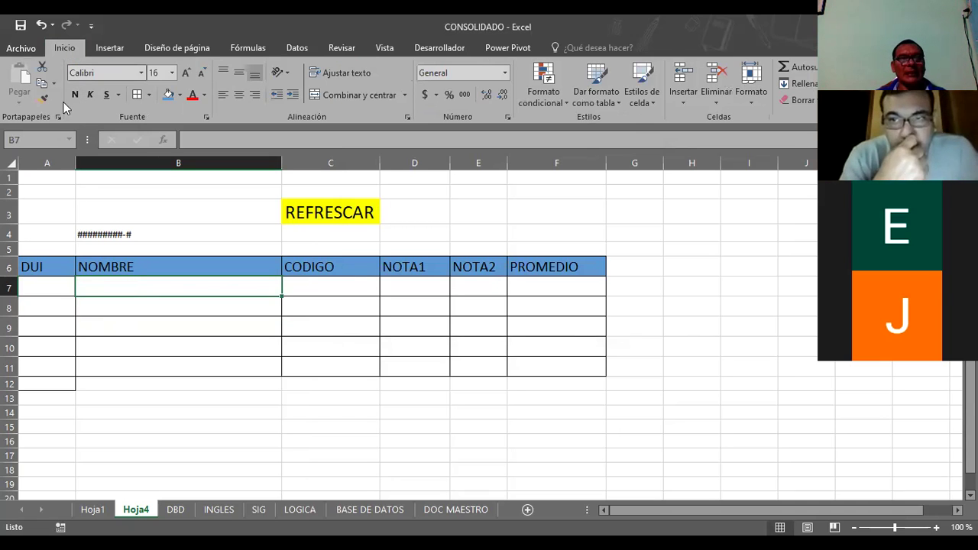
pyautogui.rightClick(130, 289)
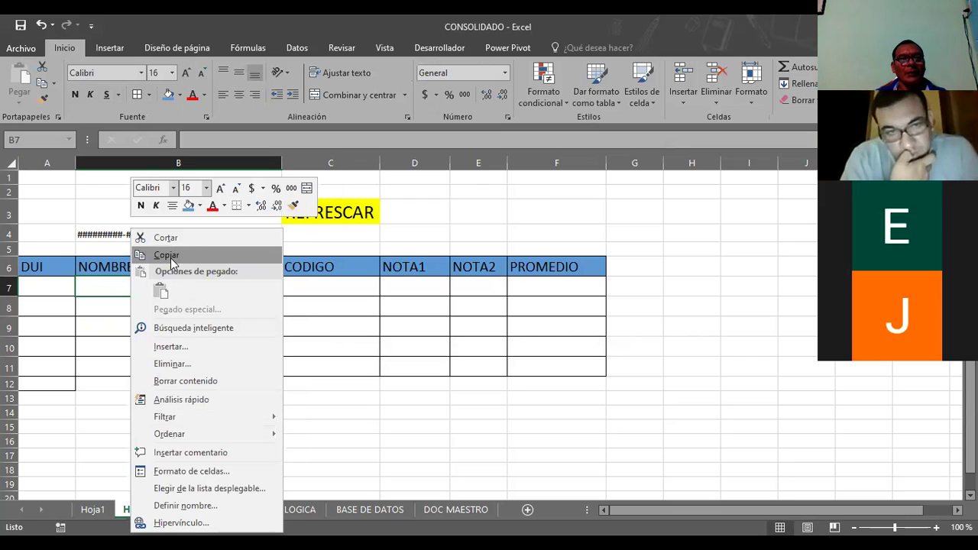
pyautogui.click(175, 256)
pyautogui.click(174, 312)
pyautogui.hotkey('shift', 'Down')
pyautogui.hotkey('shift', 'Down')
pyautogui.hotkey('shift', 'Down')
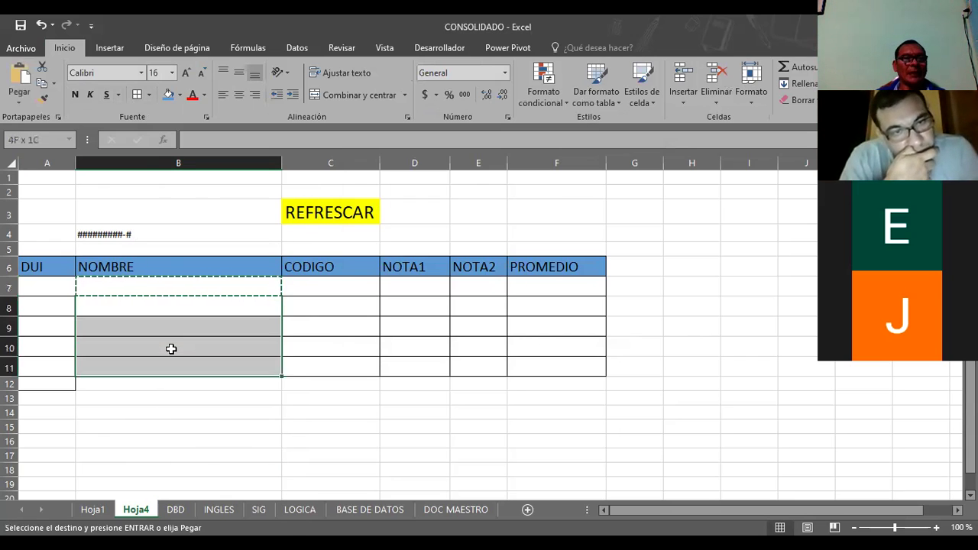
pyautogui.hotkey('shift', 'Down')
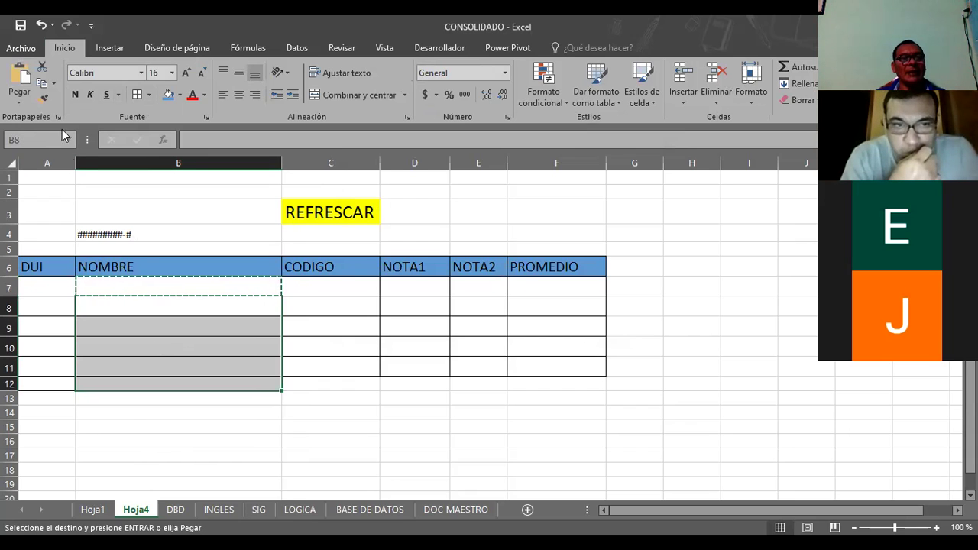
pyautogui.click(18, 102)
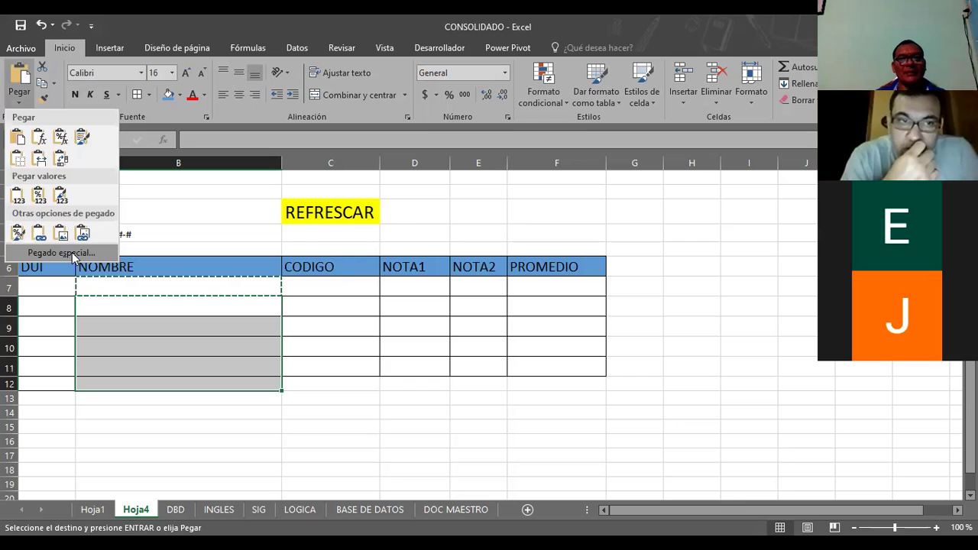
pyautogui.click(74, 255)
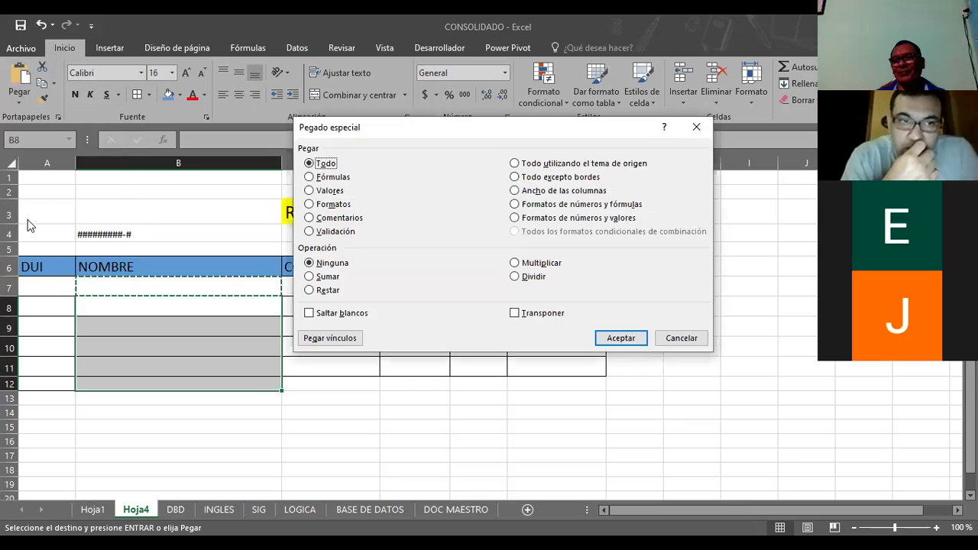
pyautogui.click(619, 339)
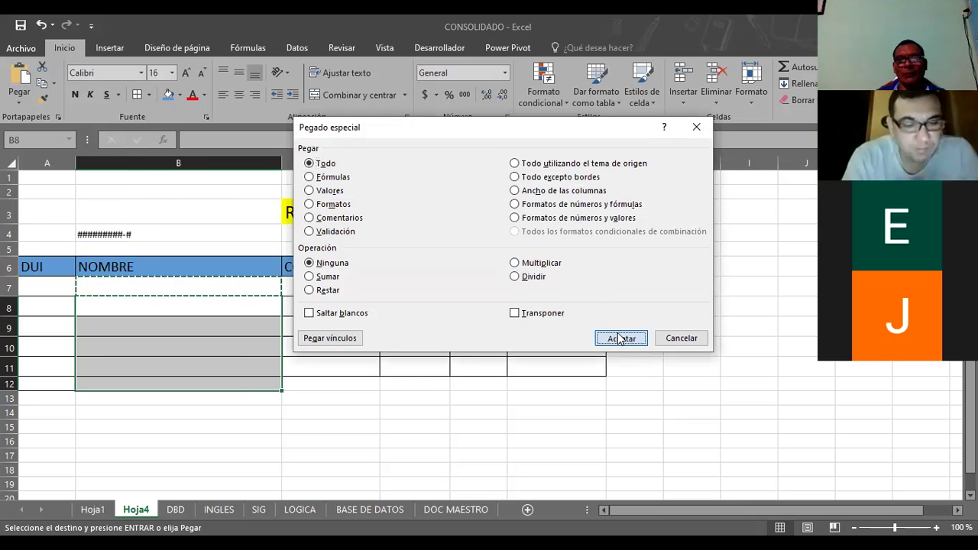
pyautogui.click(512, 223)
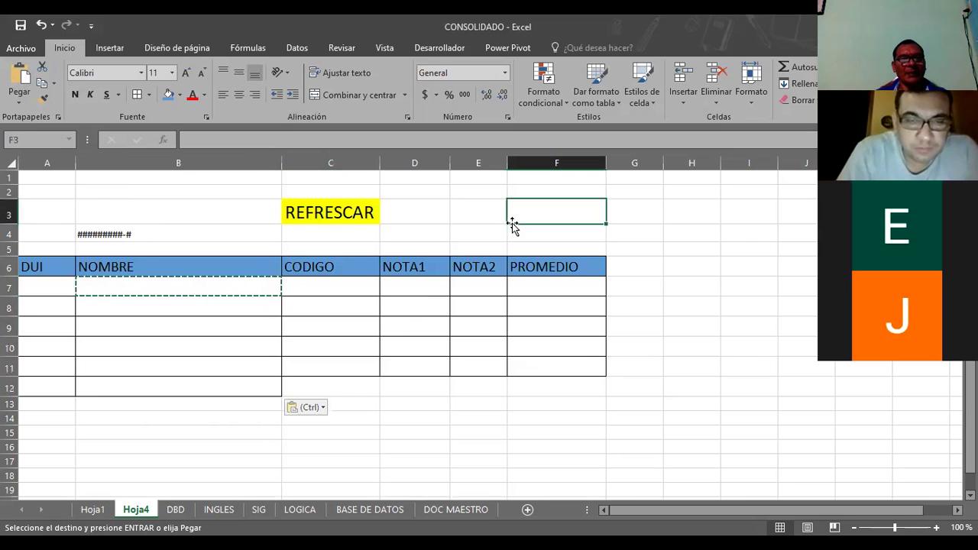
# - Type sample names DSFSDGFDG, DGDFDFGDFGDFG and DFGDF down column B from B7
pyautogui.click(174, 287)
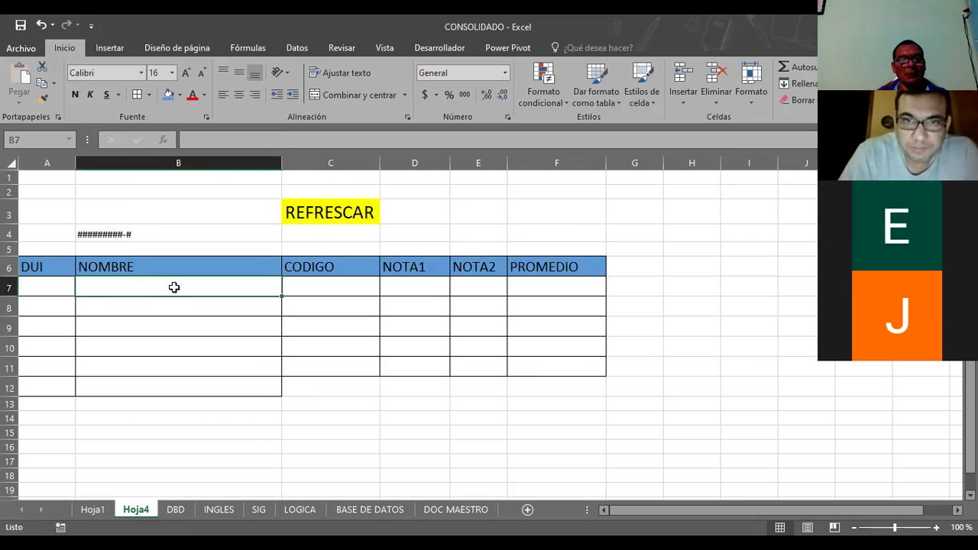
pyautogui.write('DSFSDGFDG')
pyautogui.press('Return')
pyautogui.write('DGDF')
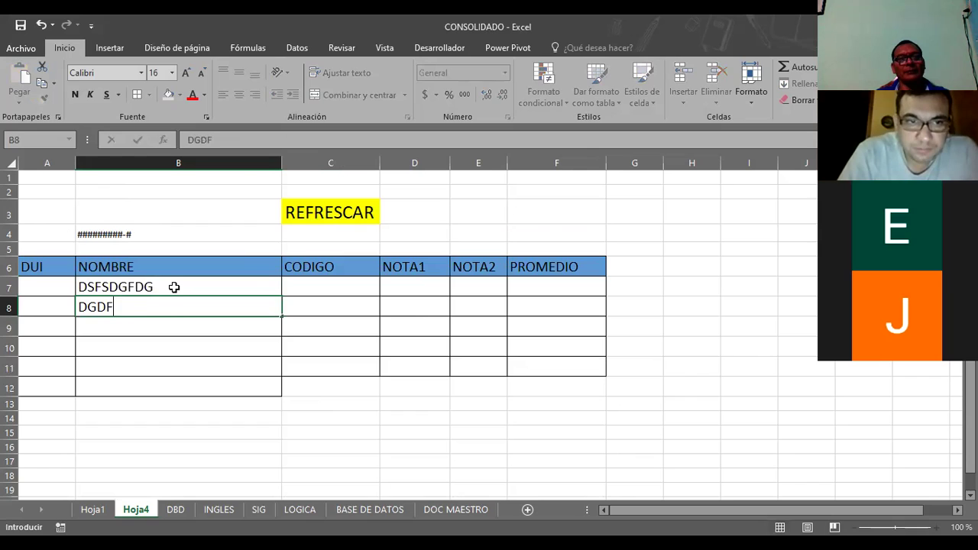
pyautogui.write('DFGDFGDFG')
pyautogui.press('Return')
pyautogui.write('DFGDF')
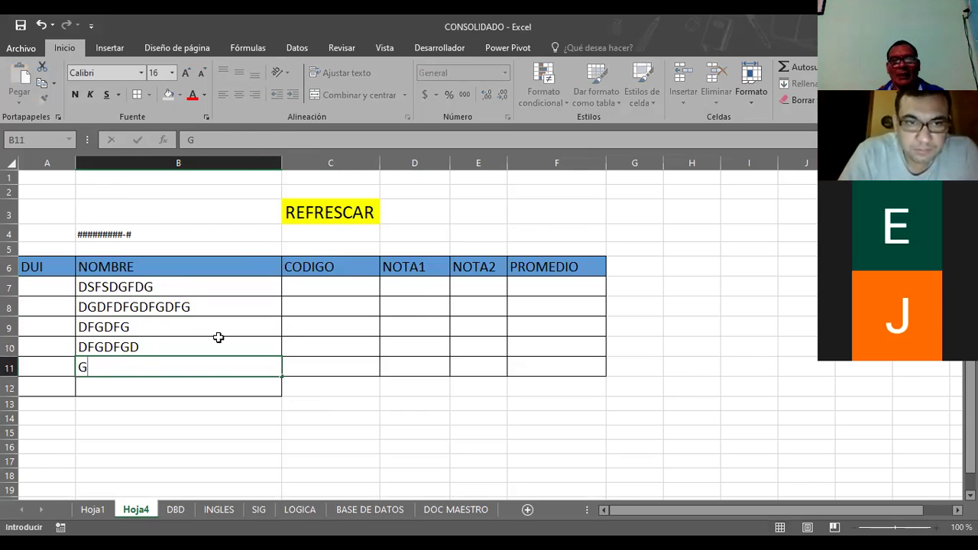
pyautogui.click(337, 287)
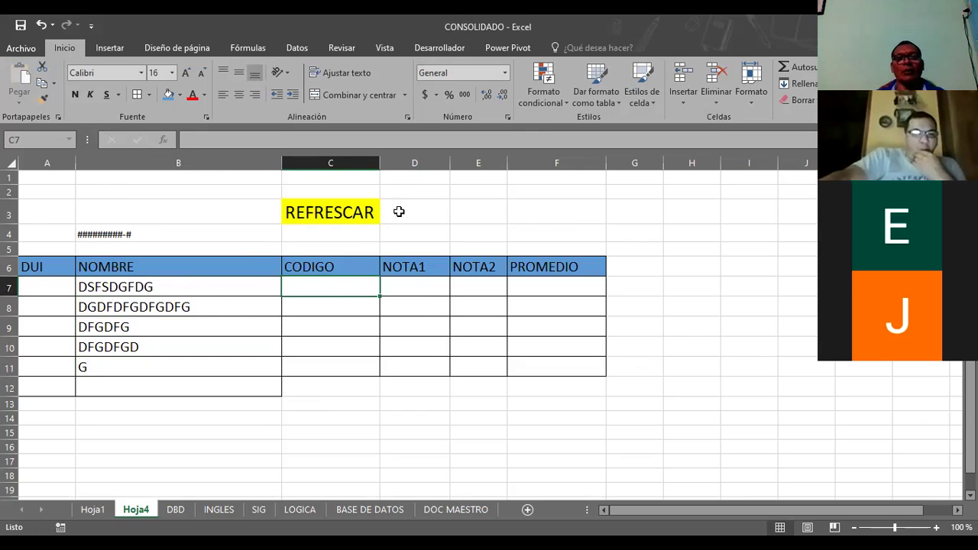
# - Give C7 a whole-number validation rule between 3 and 11
pyautogui.click(298, 48)
pyautogui.click(600, 100)
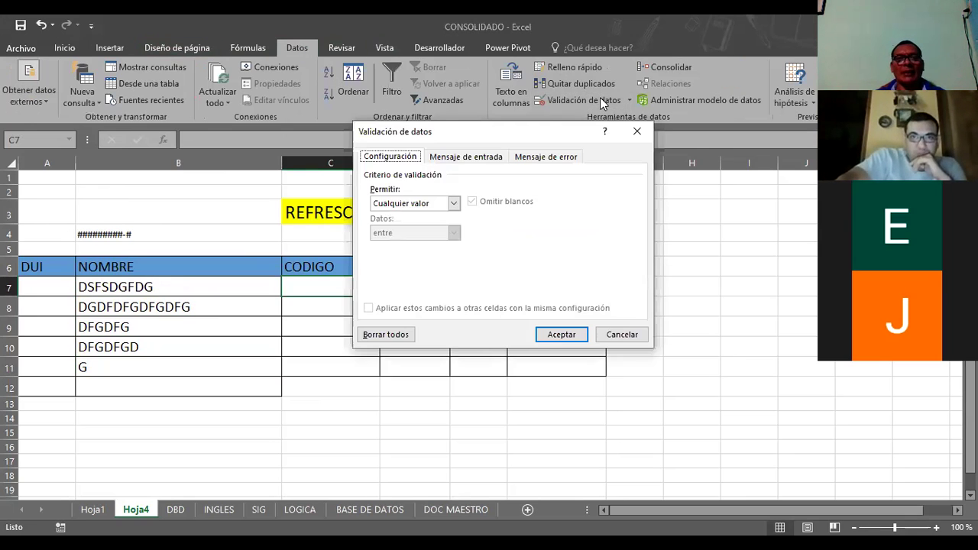
pyautogui.click(454, 203)
pyautogui.click(403, 226)
pyautogui.click(383, 260)
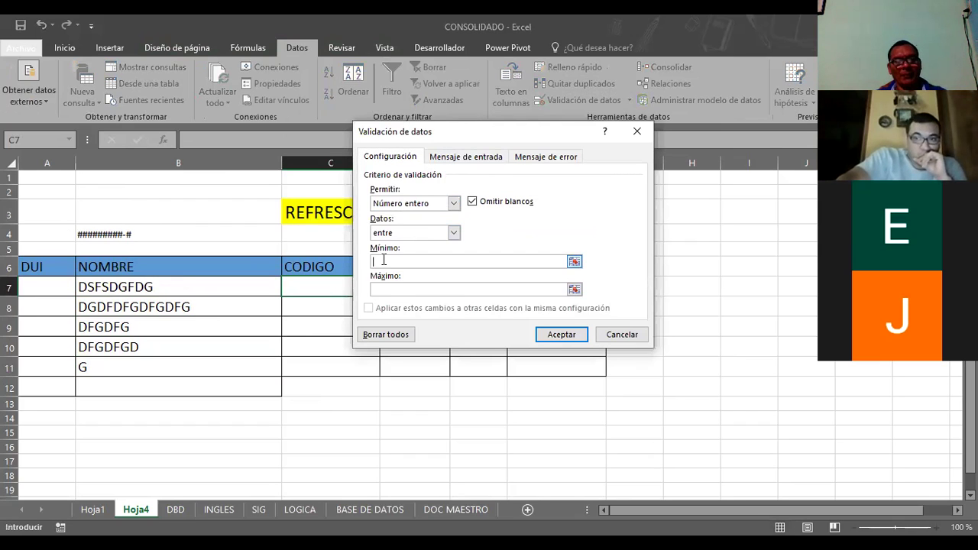
pyautogui.write('5')
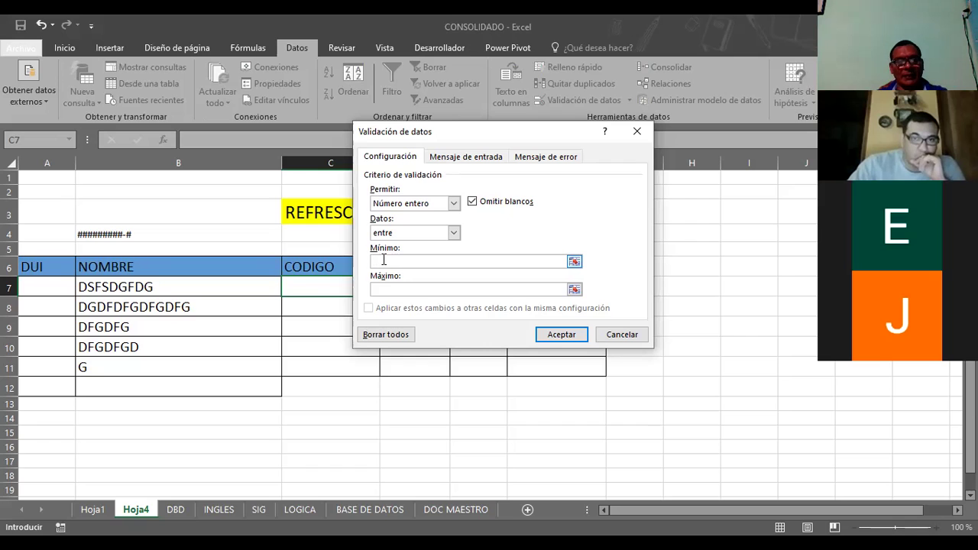
pyautogui.click(395, 290)
pyautogui.write('11')
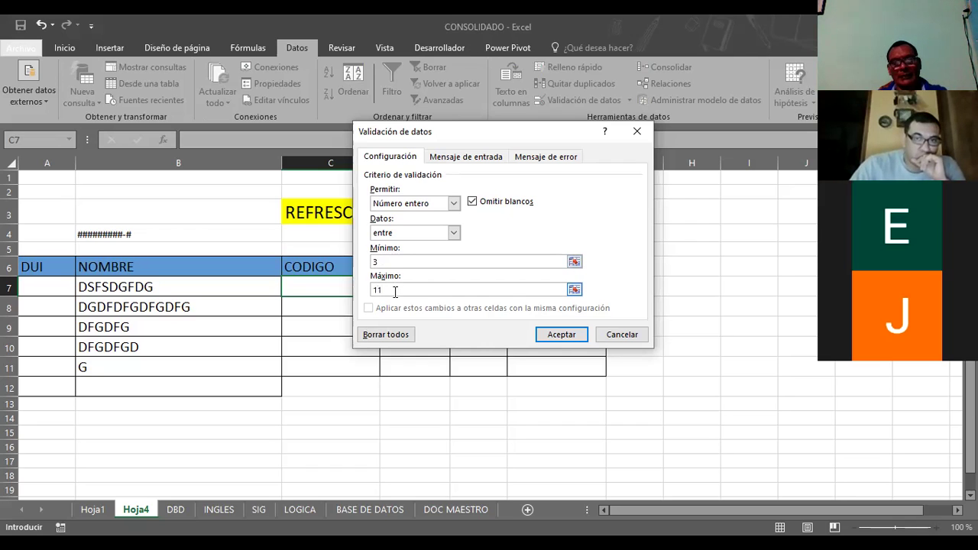
pyautogui.click(562, 334)
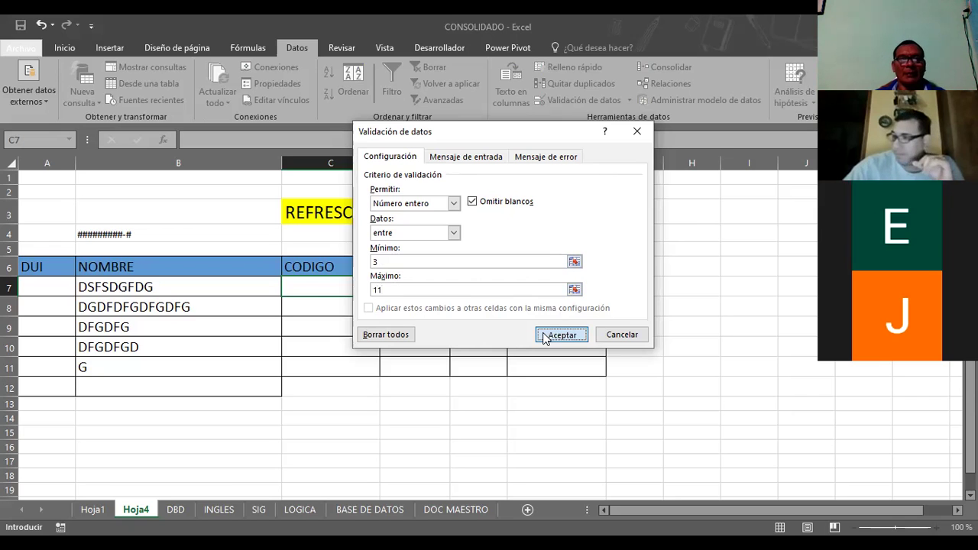
# - Test C7 with 123 and 1234567, cancelling both rejected entries
pyautogui.write('123')
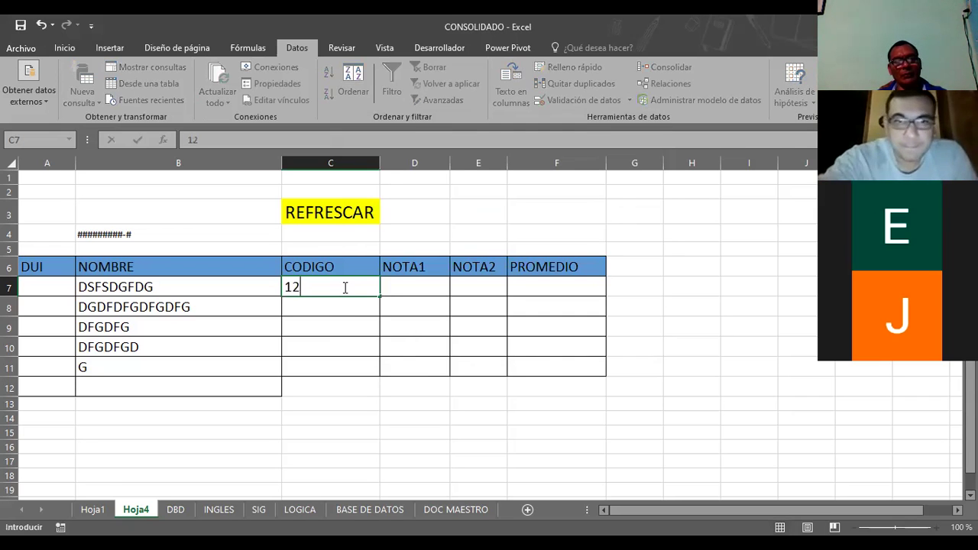
pyautogui.click(320, 310)
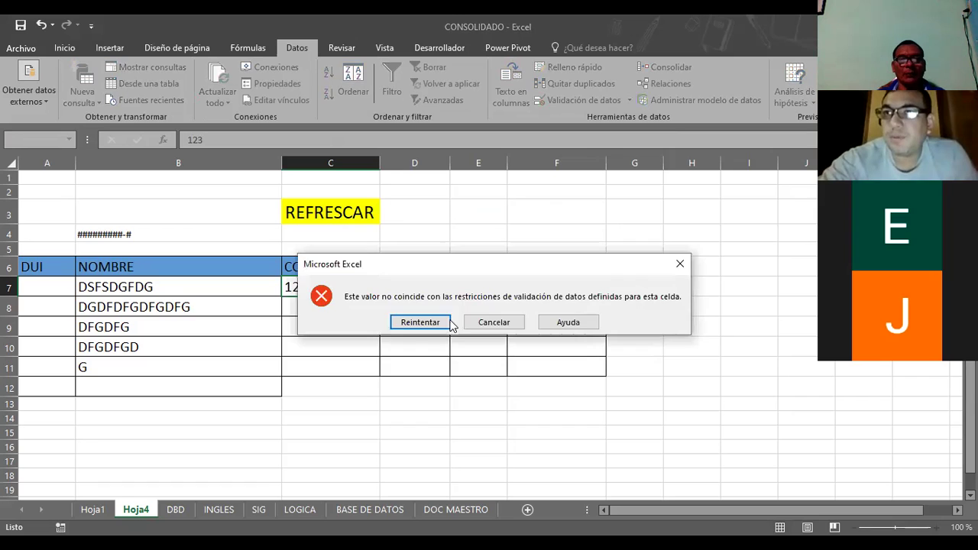
pyautogui.click(509, 323)
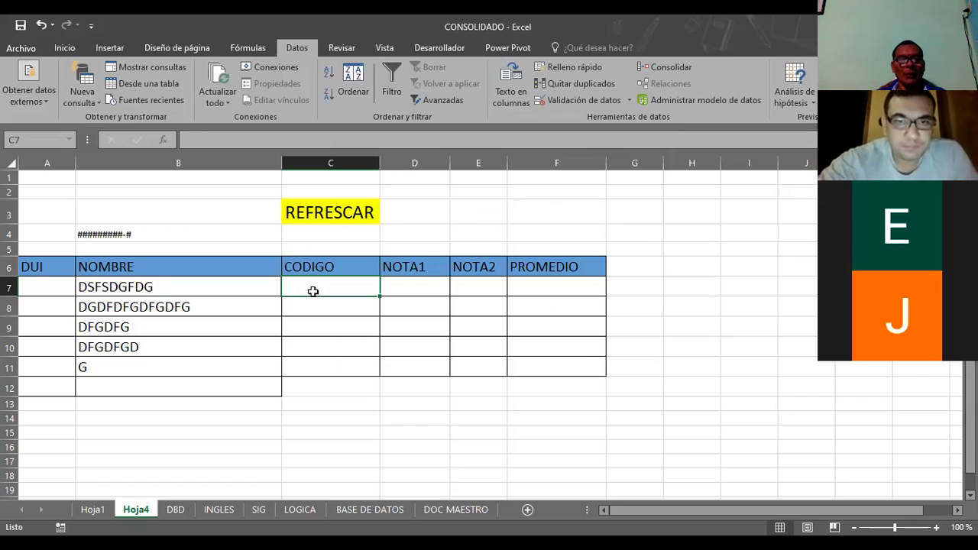
pyautogui.write('1234567')
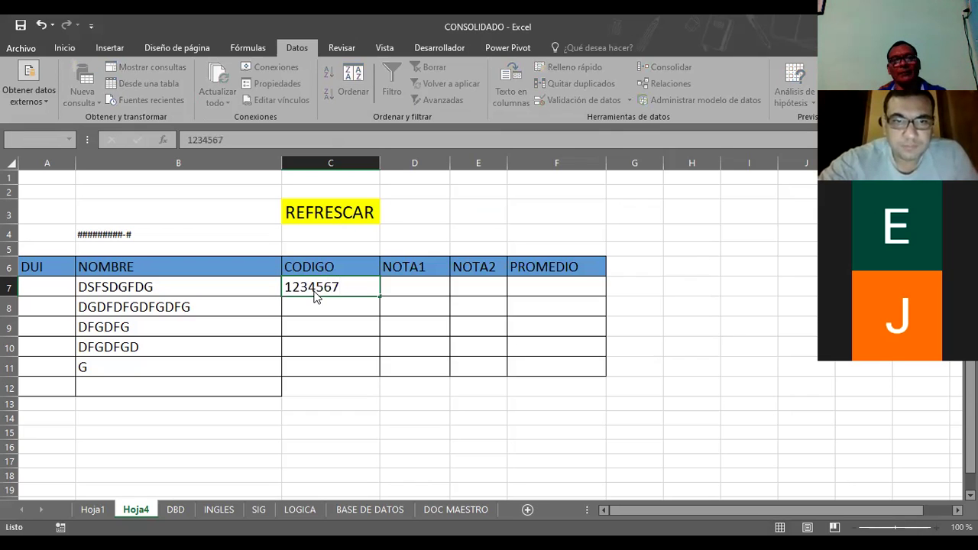
pyautogui.press('Return')
pyautogui.click(496, 322)
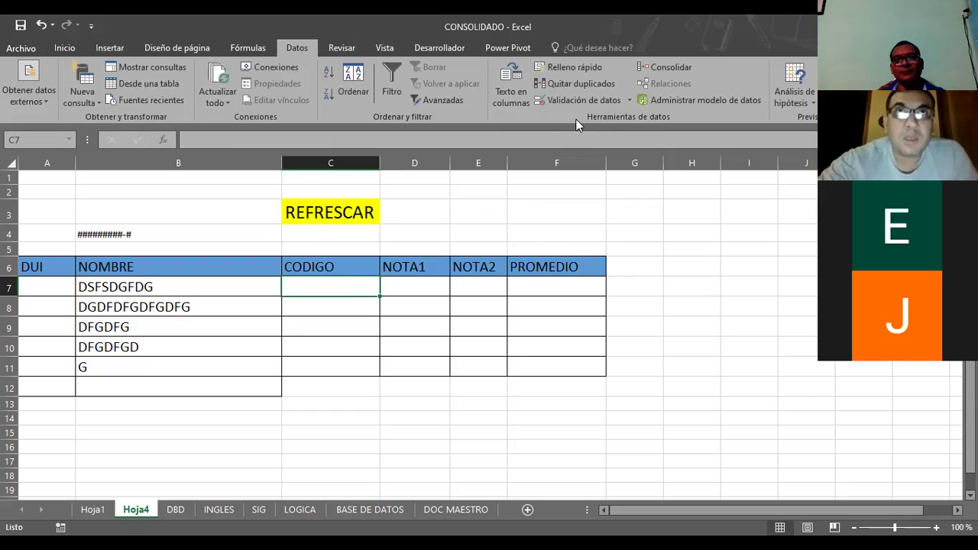
# - Try a cell reference as C7's validation maximum, then cancel the change
pyautogui.click(583, 100)
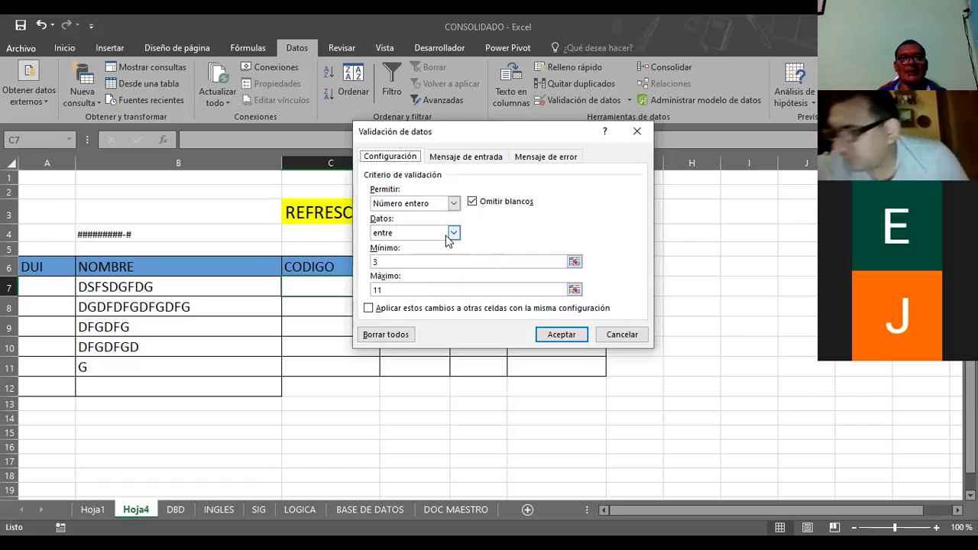
pyautogui.click(574, 289)
pyautogui.click(324, 287)
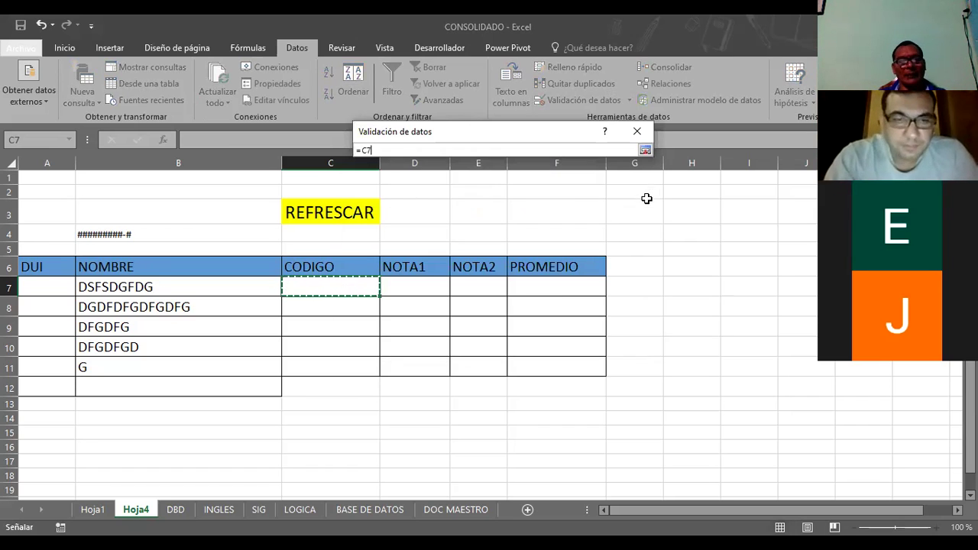
pyautogui.click(645, 150)
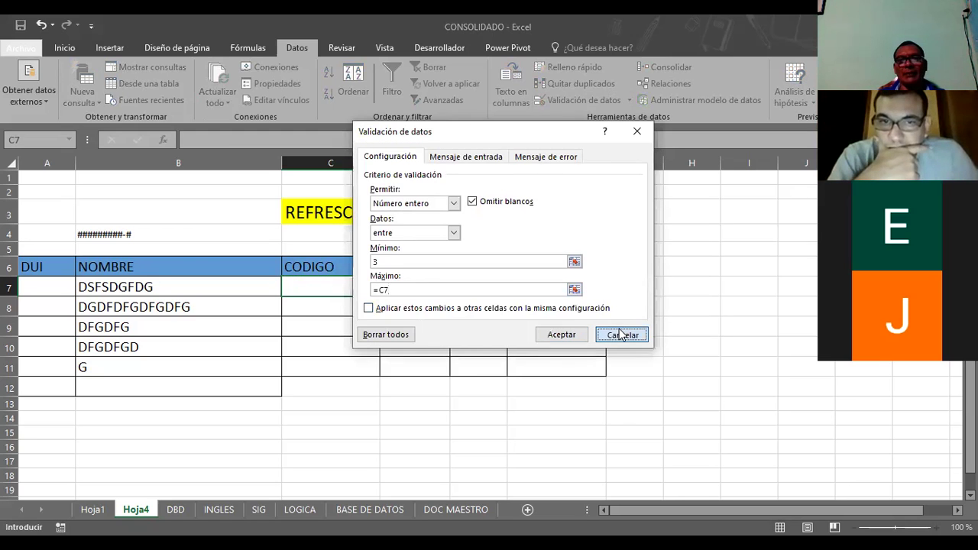
pyautogui.click(619, 334)
# - Set C7's whole-number minimum to 0 with maximum 11, then enter 4 in C7
pyautogui.click(586, 104)
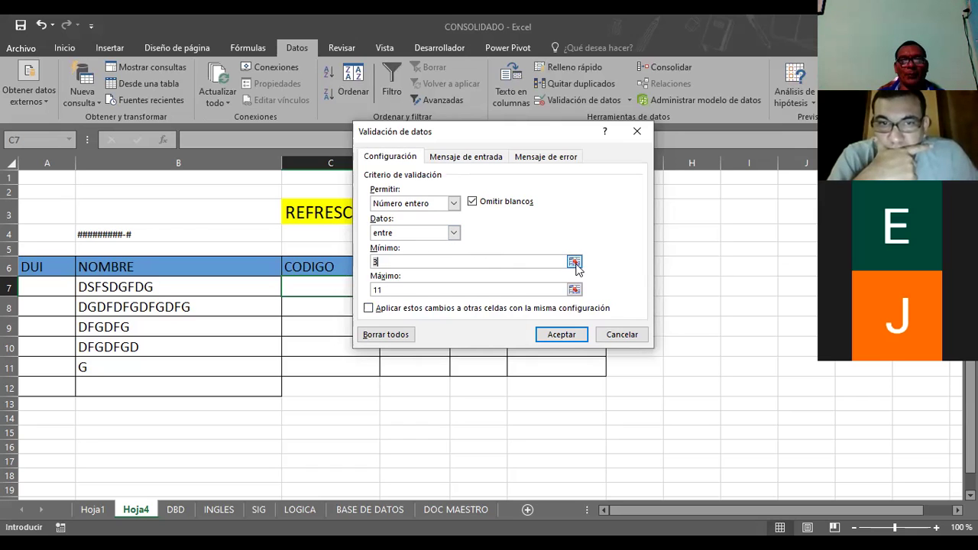
pyautogui.click(575, 262)
pyautogui.press('Return')
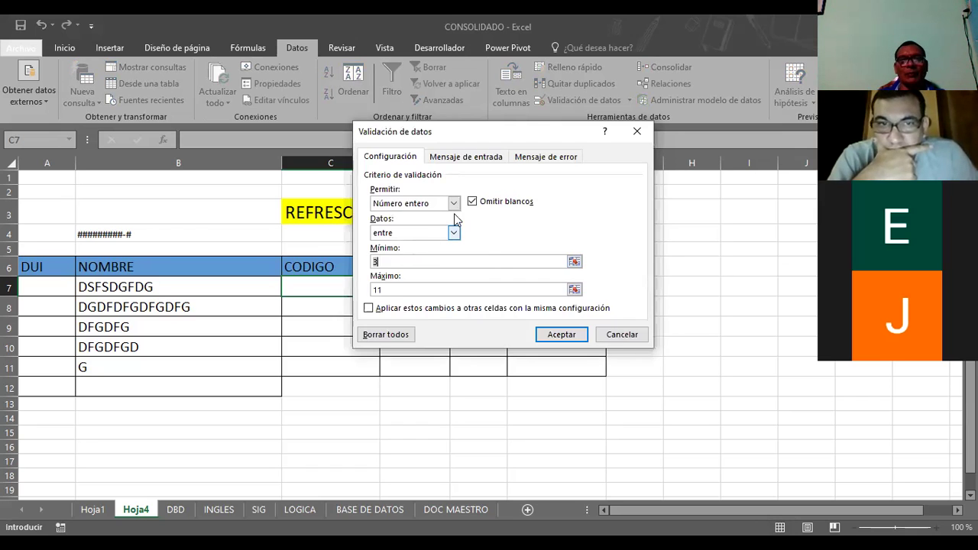
pyautogui.click(457, 208)
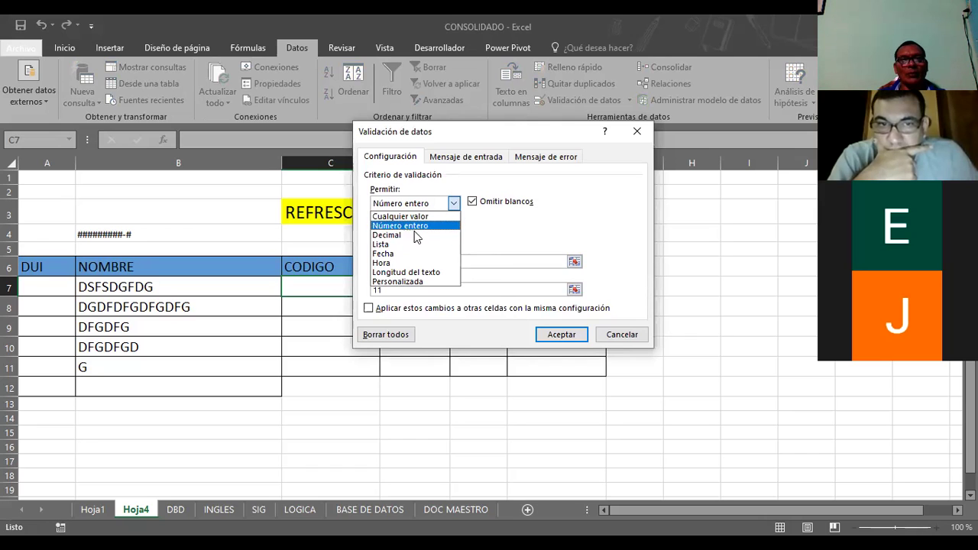
pyautogui.click(397, 227)
pyautogui.click(393, 262)
pyautogui.press('BackSpace')
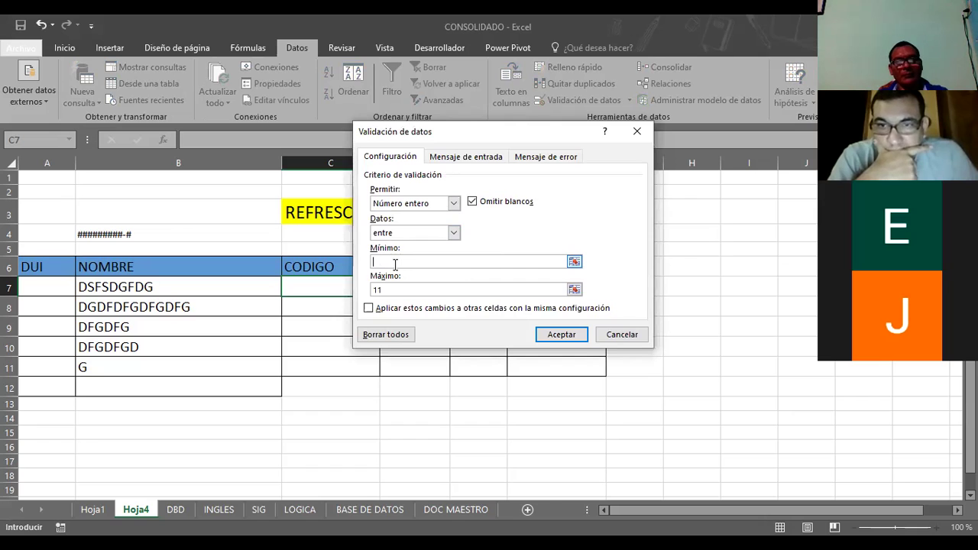
pyautogui.click(559, 335)
pyautogui.write('4')
pyautogui.press('Return')
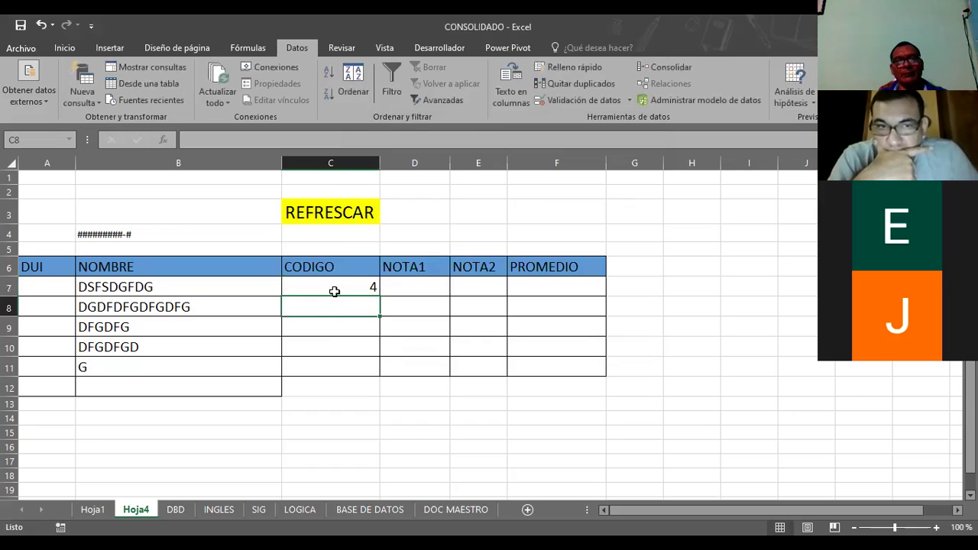
# - Copy C7 and paste special (All) into C8:C12
pyautogui.click(335, 287)
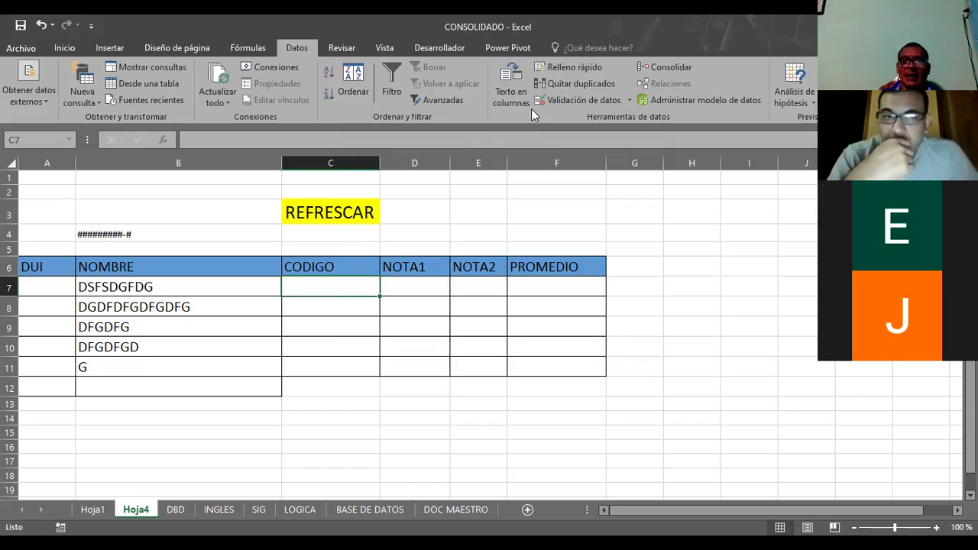
pyautogui.rightClick(331, 289)
pyautogui.click(401, 255)
pyautogui.click(290, 303)
pyautogui.hotkey('shift', 'Down')
pyautogui.hotkey('shift', 'Down')
pyautogui.hotkey('shift', 'Down')
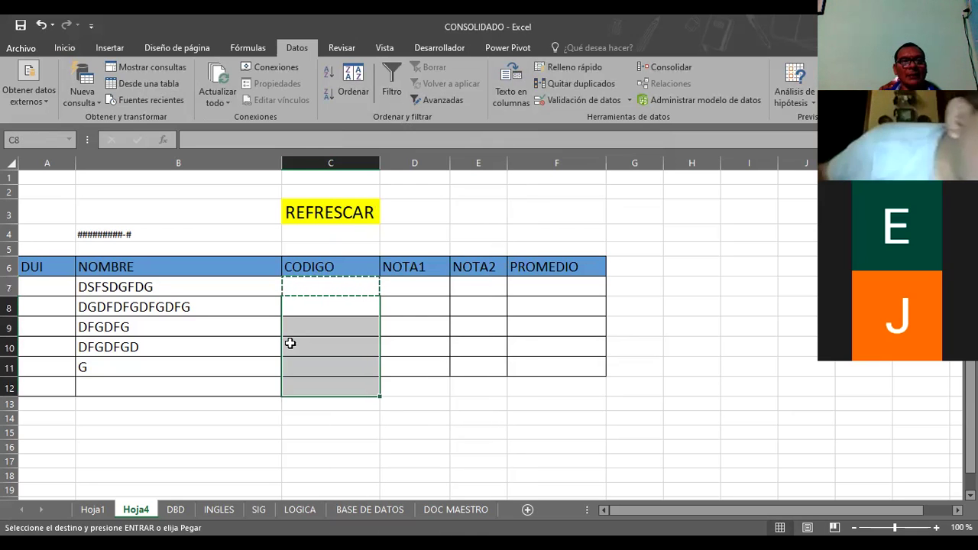
pyautogui.click(55, 47)
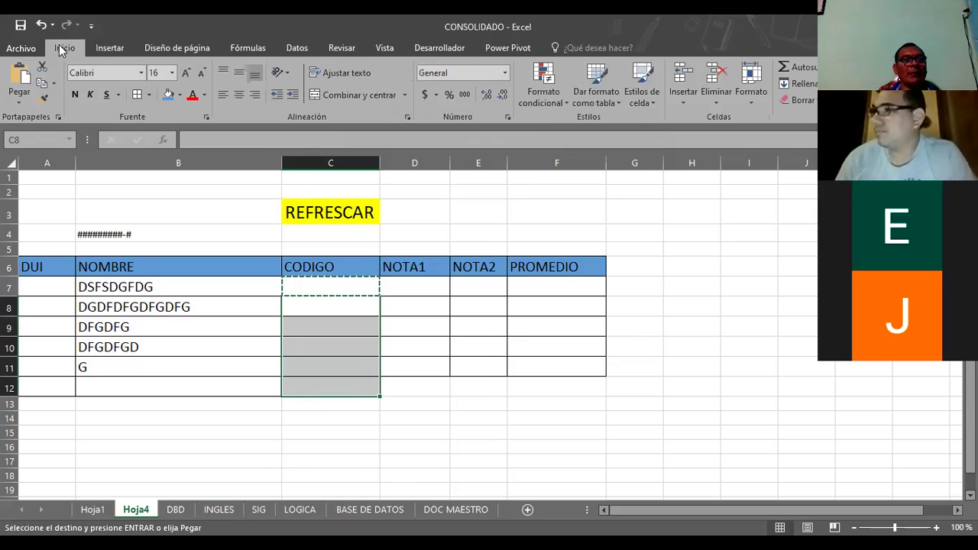
pyautogui.click(19, 103)
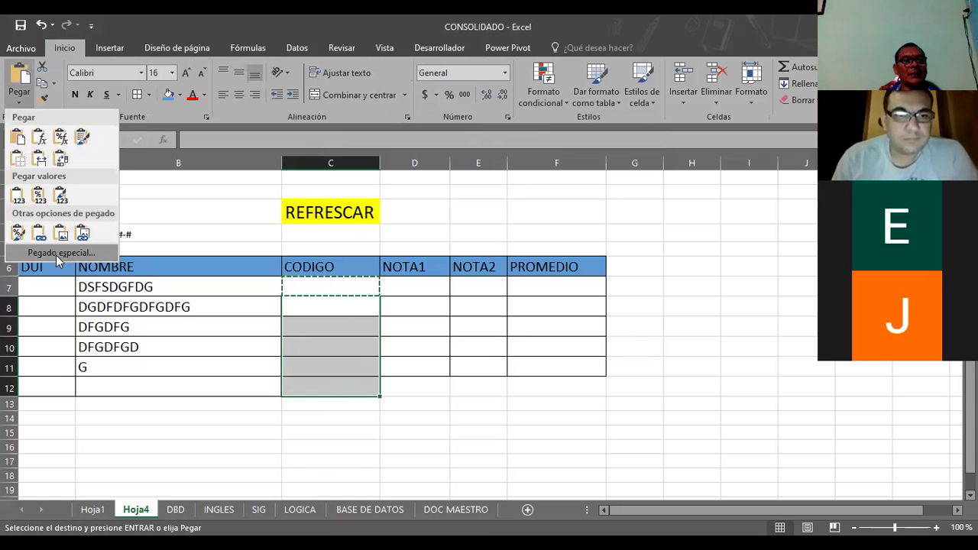
pyautogui.click(56, 252)
pyautogui.click(619, 338)
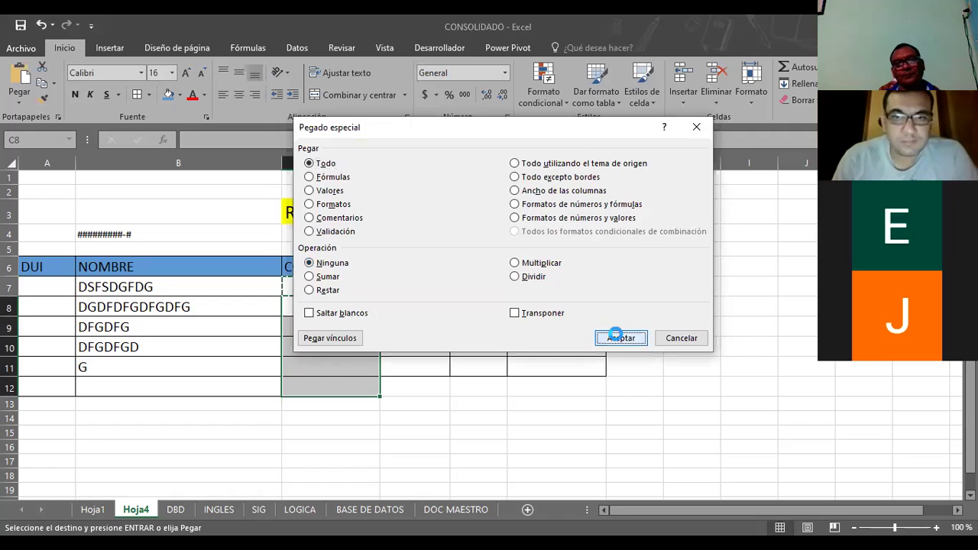
pyautogui.moveTo(404, 319); pyautogui.dragTo(406, 314)
# - Give D7 a whole-number validation rule with minimum 0 and maximum 10
pyautogui.press('Escape')
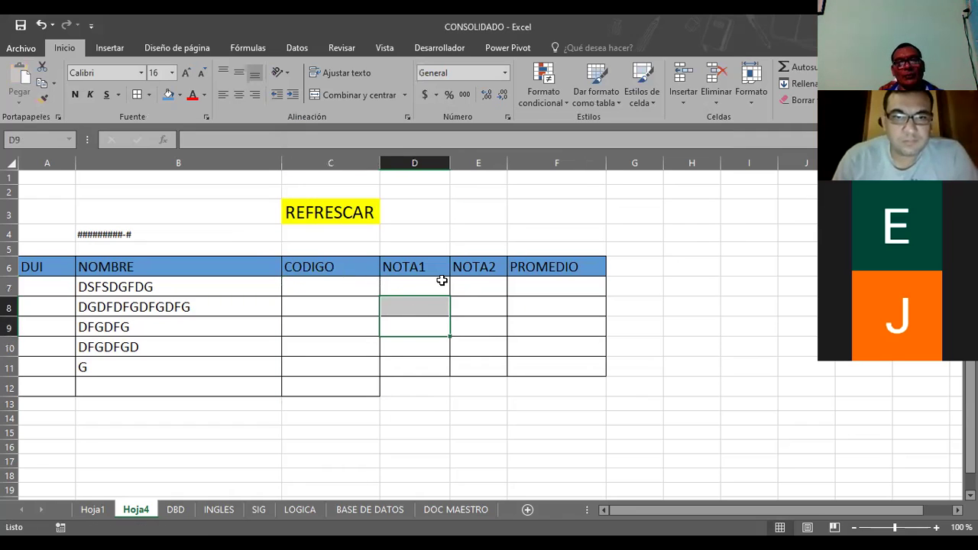
pyautogui.click(409, 285)
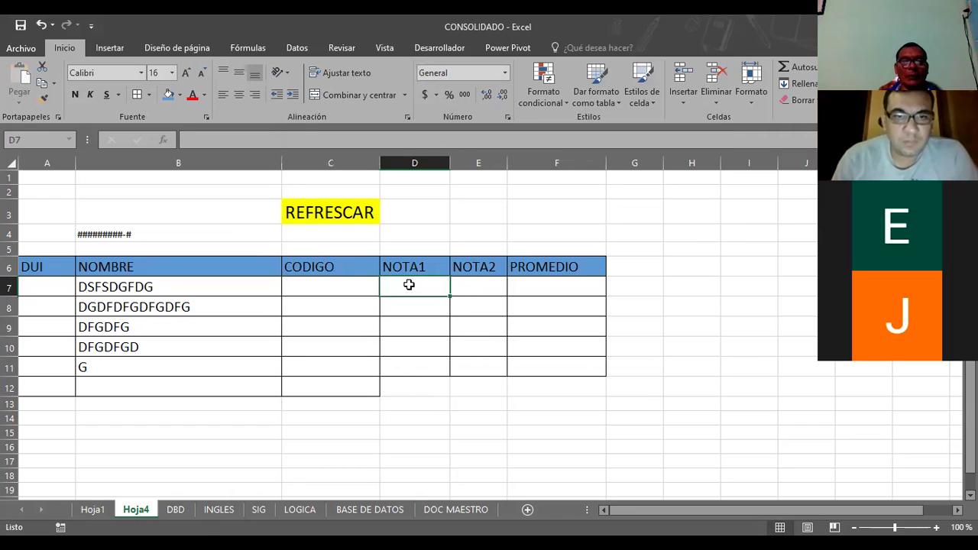
pyautogui.click(337, 309)
pyautogui.click(417, 304)
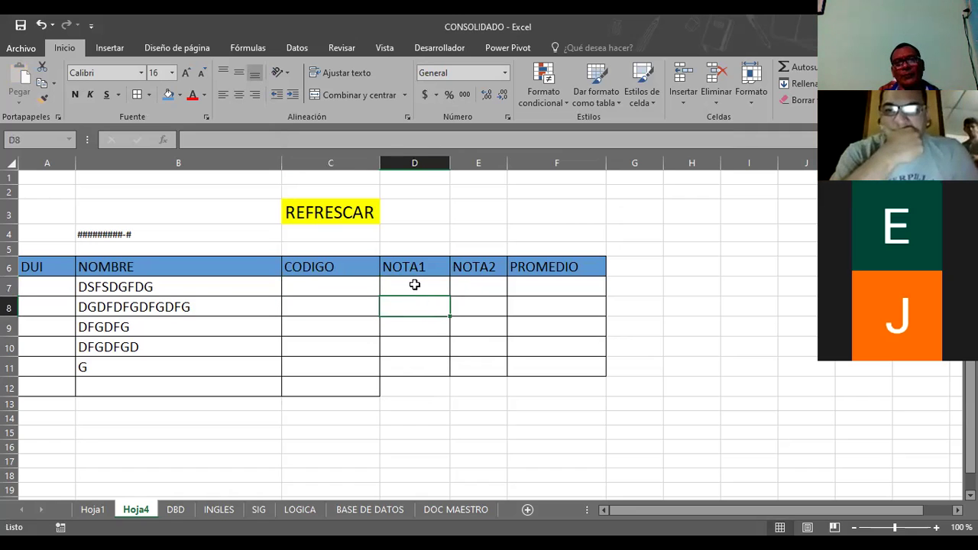
pyautogui.click(414, 284)
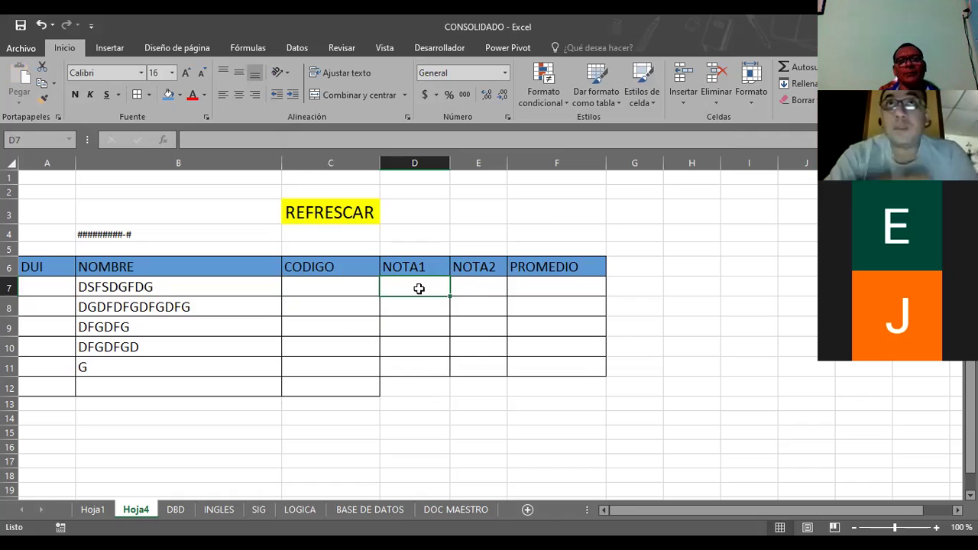
pyautogui.click(298, 49)
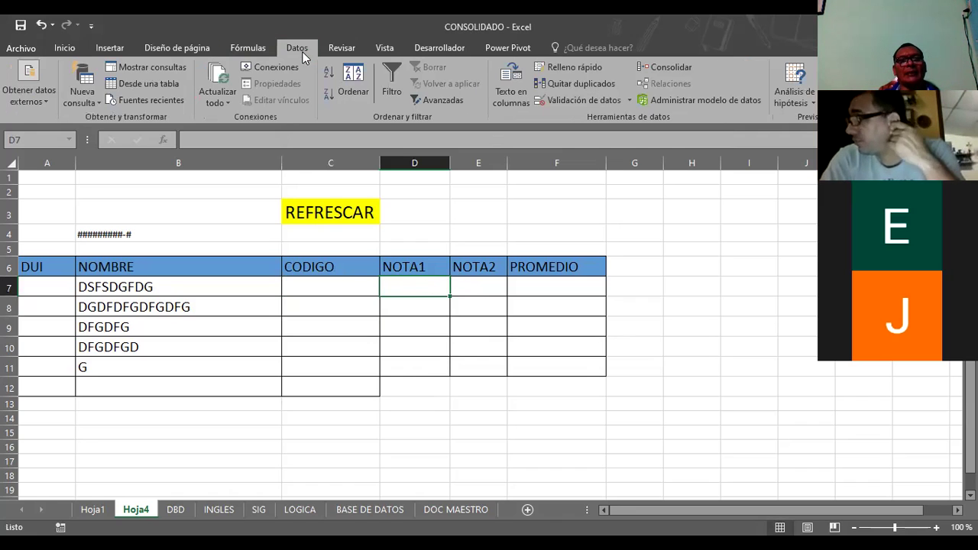
pyautogui.click(590, 95)
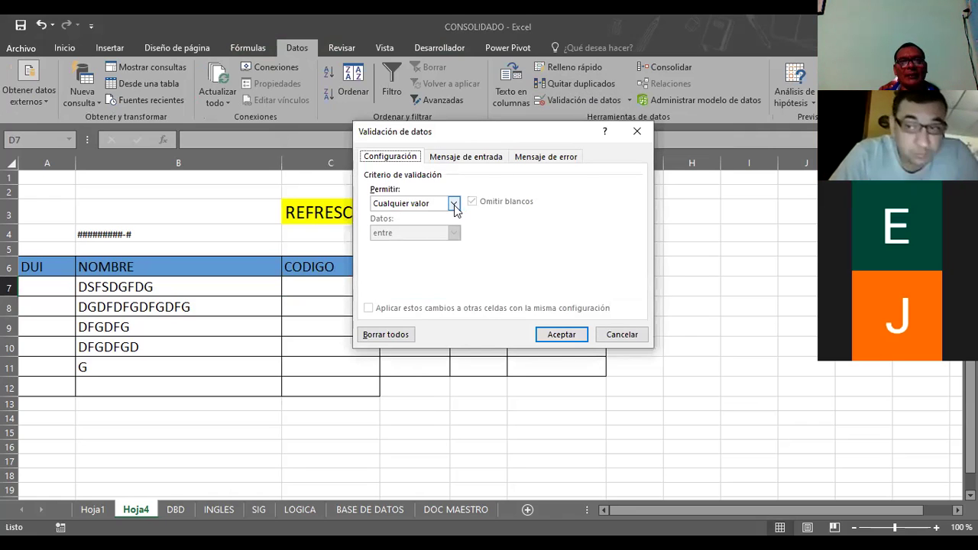
pyautogui.click(453, 205)
pyautogui.click(400, 226)
pyautogui.click(386, 262)
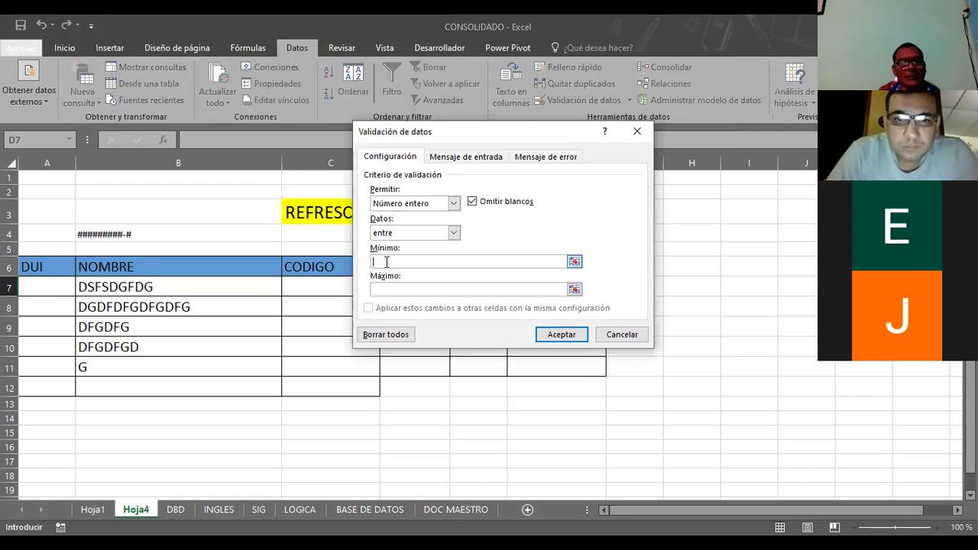
pyautogui.write('10')
pyautogui.click(382, 290)
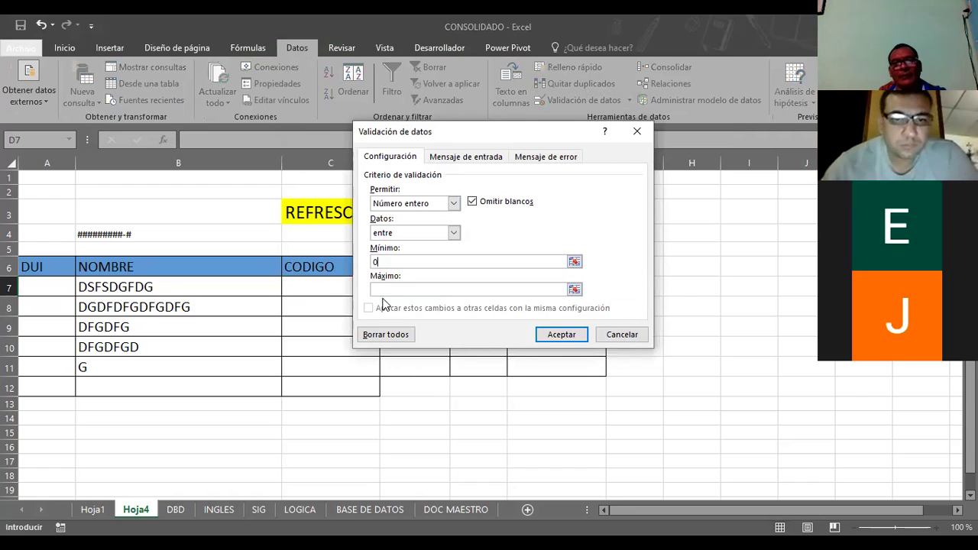
pyautogui.write('10')
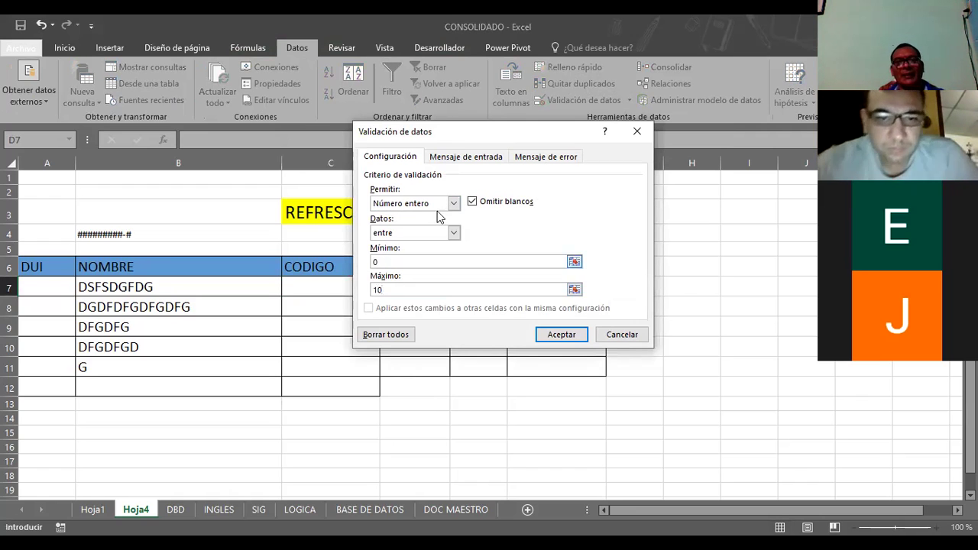
# - Set D7's error alert title to STOP with message 'Fuera de rango' and confirm
pyautogui.click(479, 157)
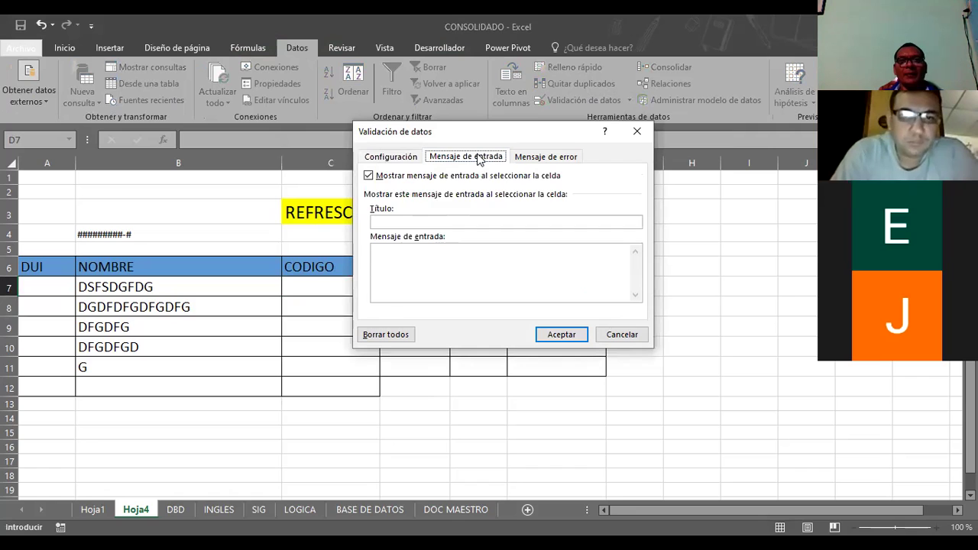
pyautogui.click(539, 158)
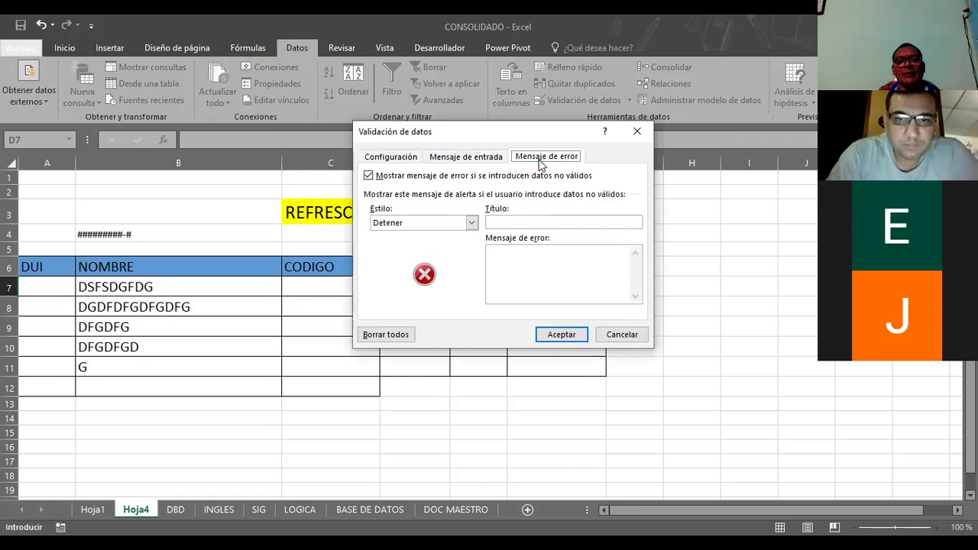
pyautogui.click(522, 223)
pyautogui.write('FUE')
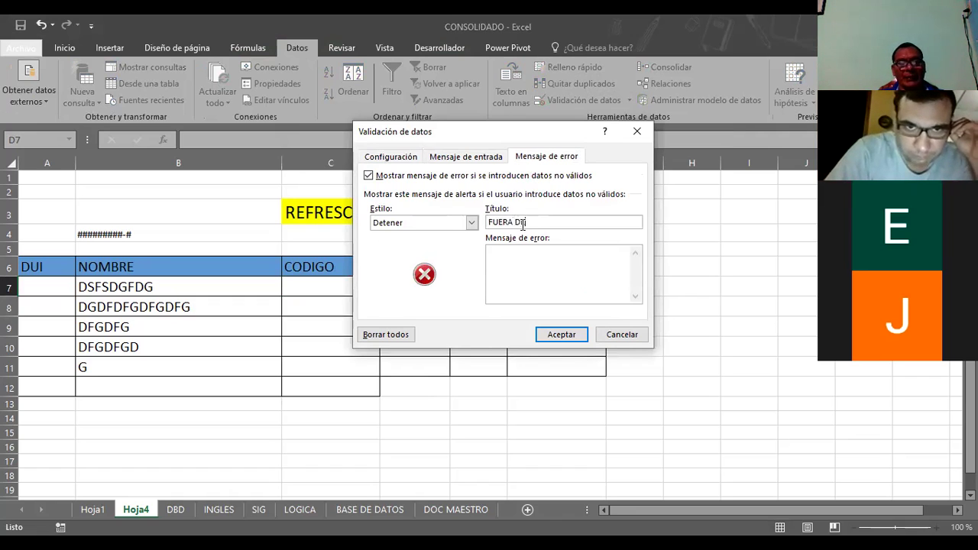
pyautogui.write('RA DE RANGO')
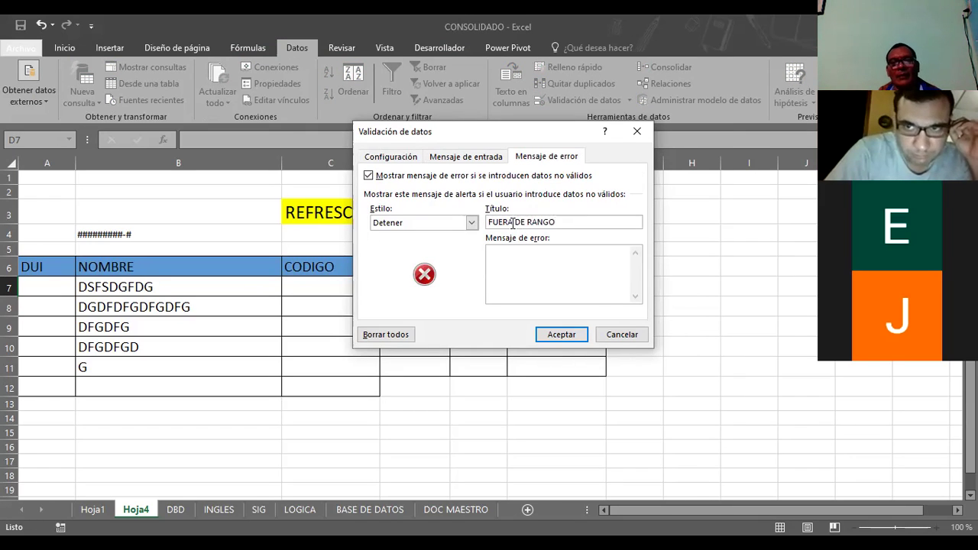
pyautogui.press('BackSpace')
pyautogui.press('BackSpace')
pyautogui.press('BackSpace')
pyautogui.press('BackSpace')
pyautogui.press('BackSpace')
pyautogui.press('BackSpace')
pyautogui.press('BackSpace')
pyautogui.press('BackSpace')
pyautogui.write('STOP')
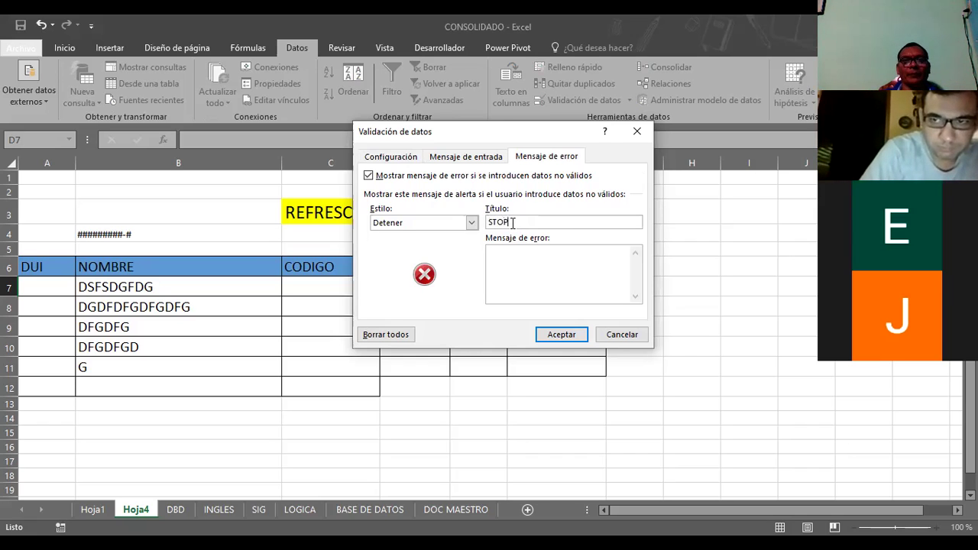
pyautogui.click(511, 257)
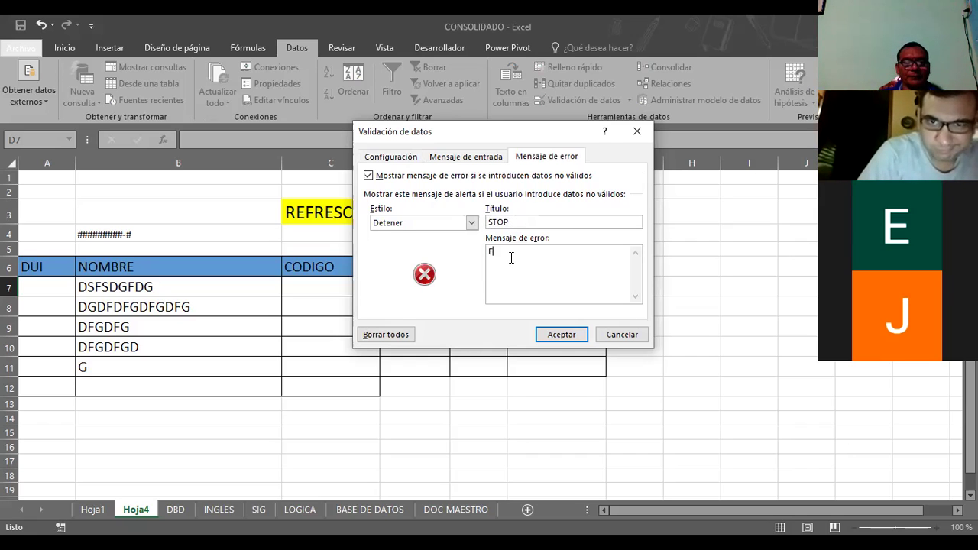
pyautogui.write('Ue')
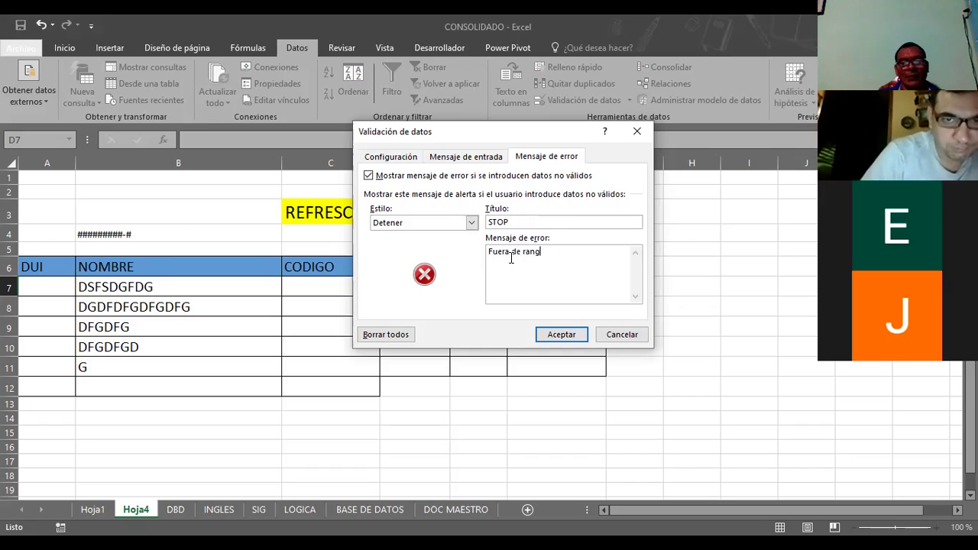
pyautogui.click(544, 334)
pyautogui.click(414, 320)
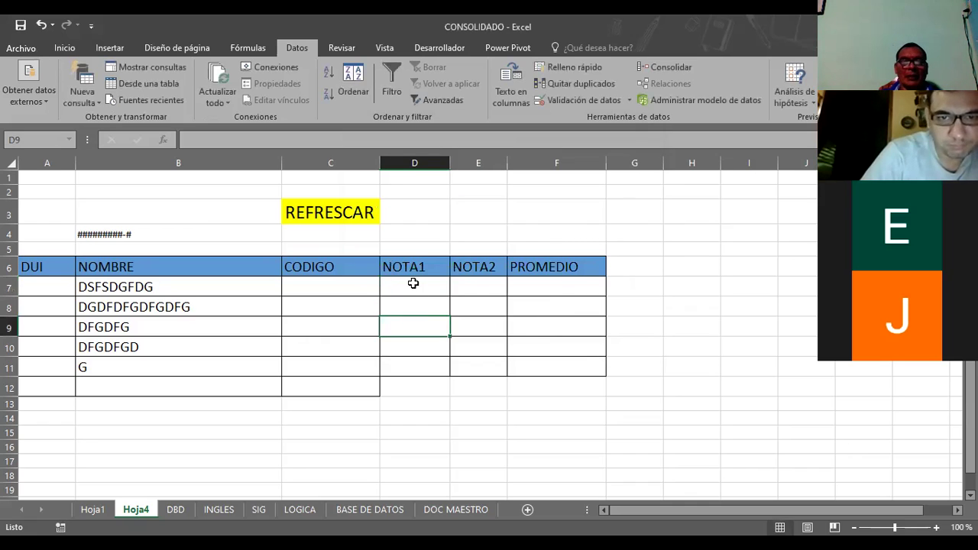
pyautogui.click(413, 283)
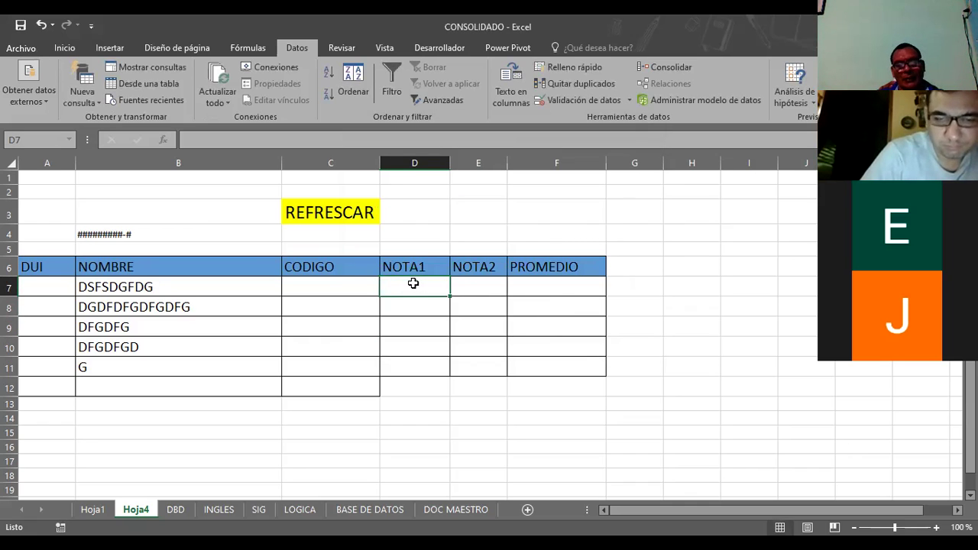
pyautogui.write('7')
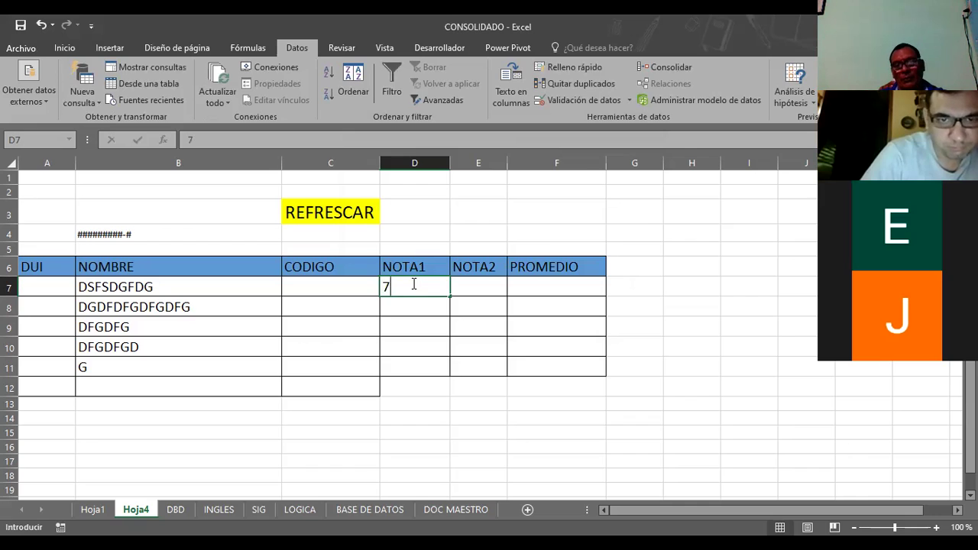
pyautogui.write('8')
pyautogui.press('Return')
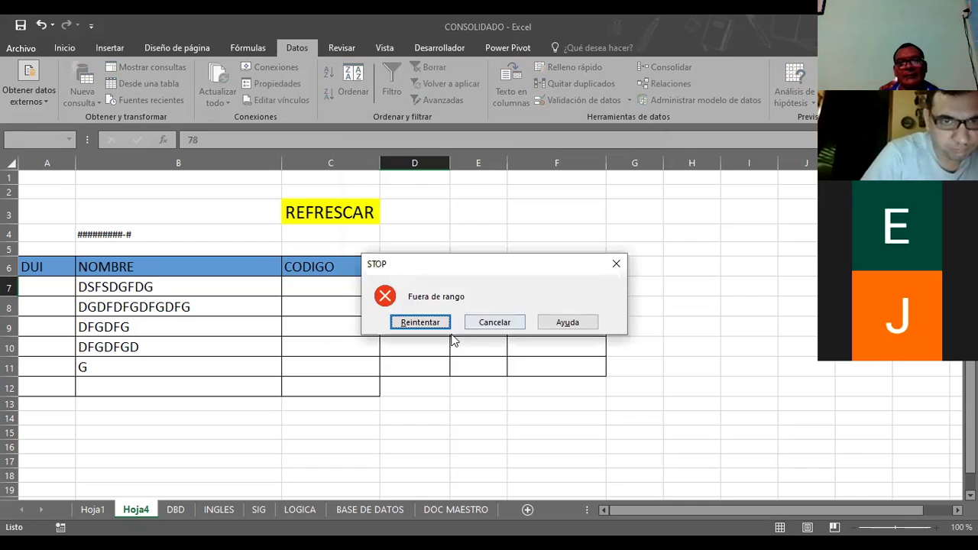
pyautogui.click(496, 322)
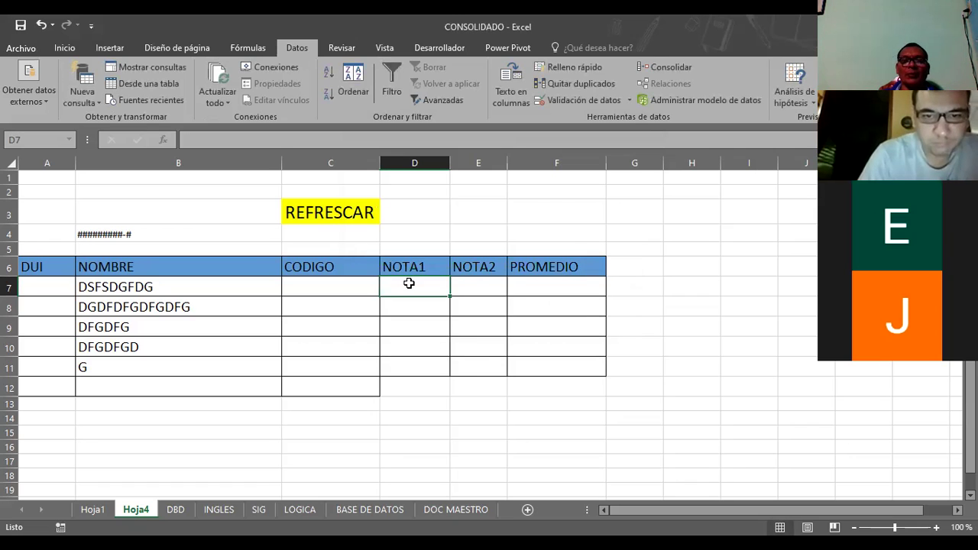
pyautogui.write('4')
pyautogui.hotkey('ctrl', 'Return')
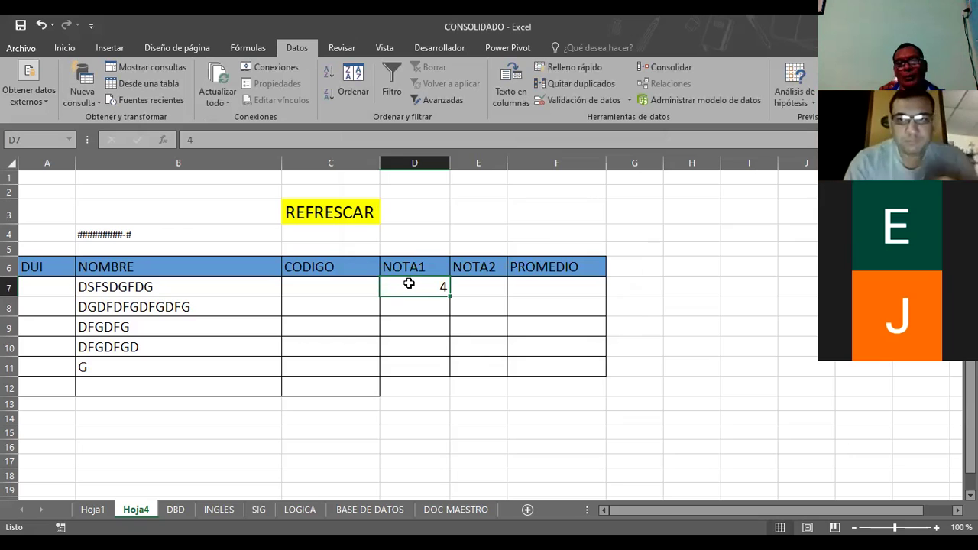
pyautogui.press('Delete')
pyautogui.press('Return')
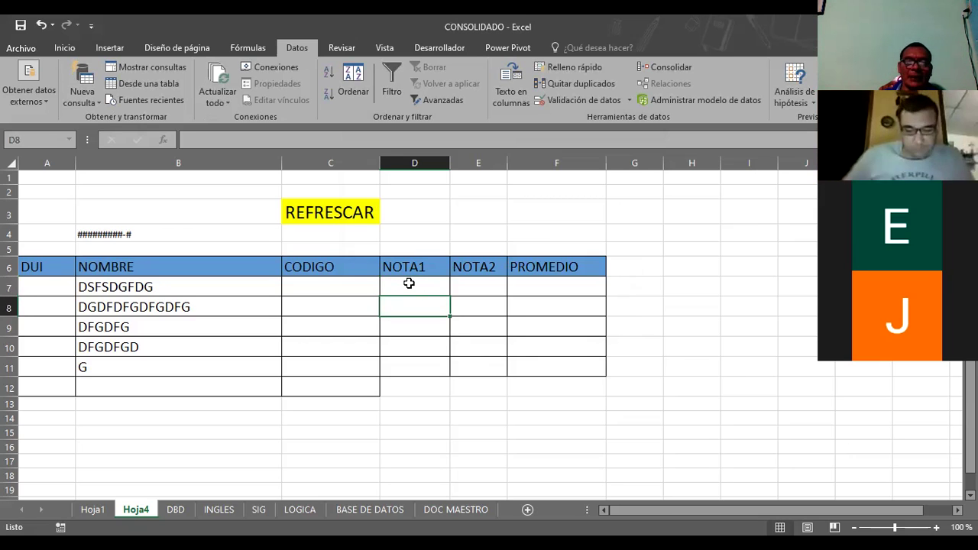
pyautogui.click(409, 283)
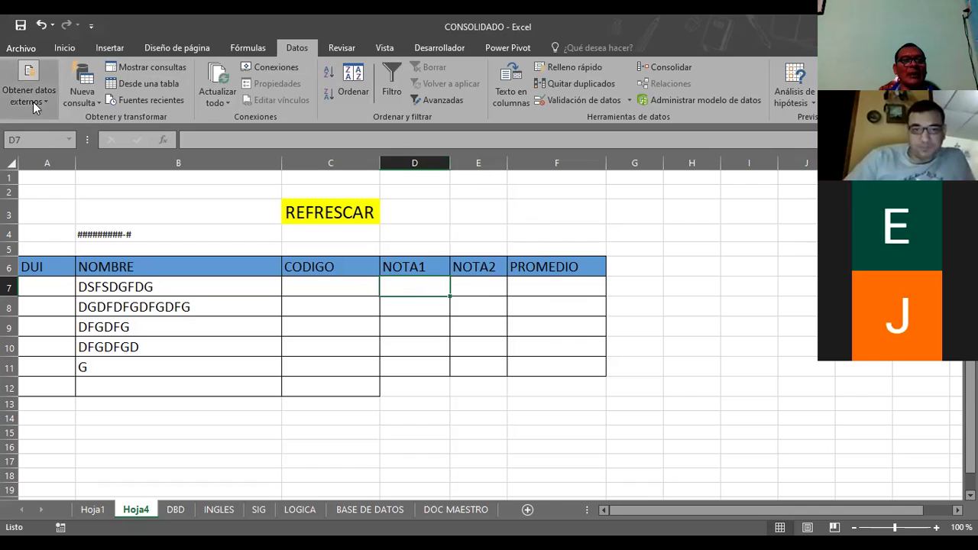
# - Copy D7 and paste its validation onto D8:D12 and E7:E11 via Paste Special
pyautogui.click(65, 48)
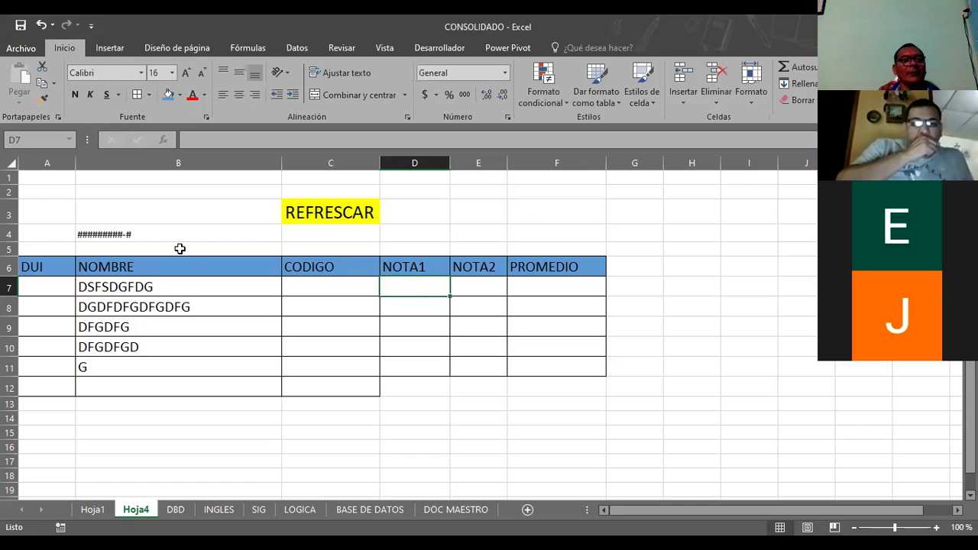
pyautogui.hotkey('ctrl', 'c')
pyautogui.click(20, 98)
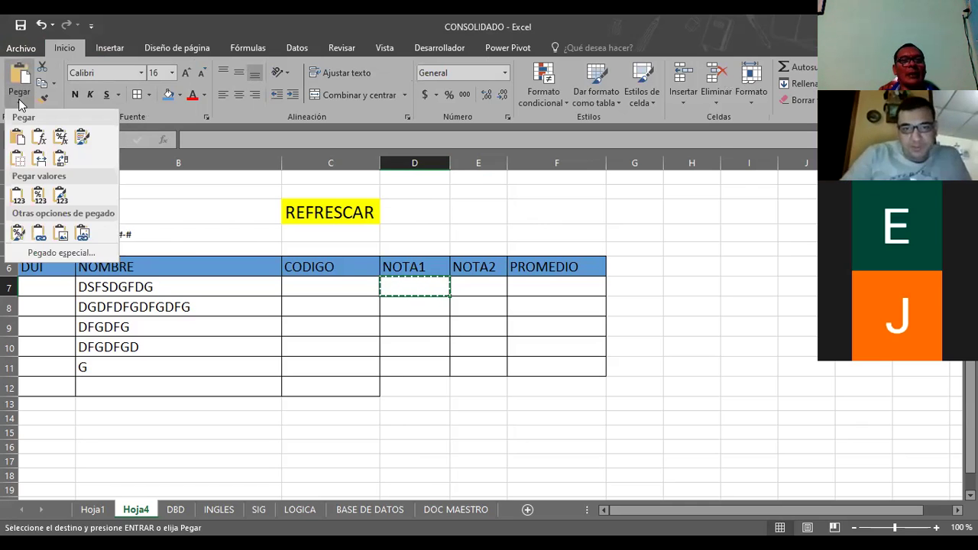
pyautogui.click(19, 104)
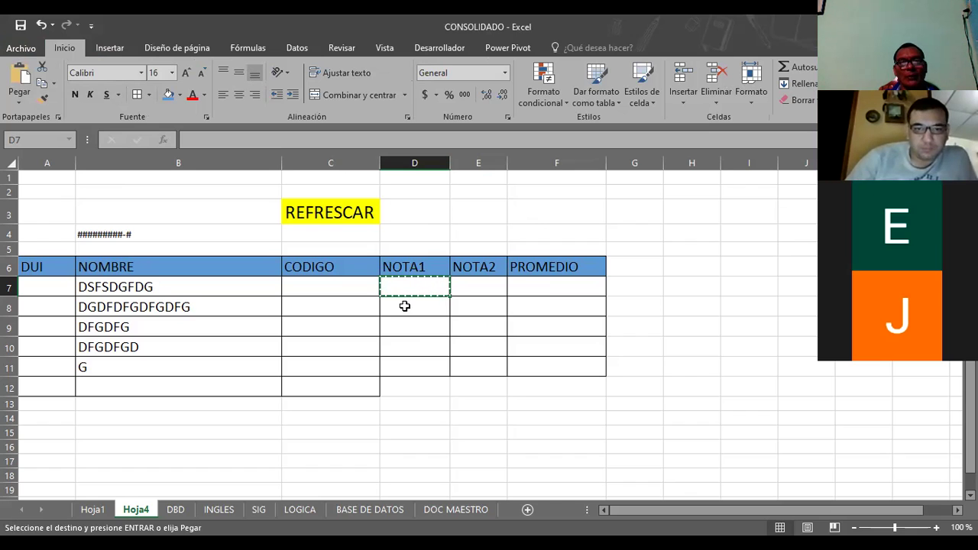
pyautogui.moveTo(405, 306); pyautogui.dragTo(414, 349)
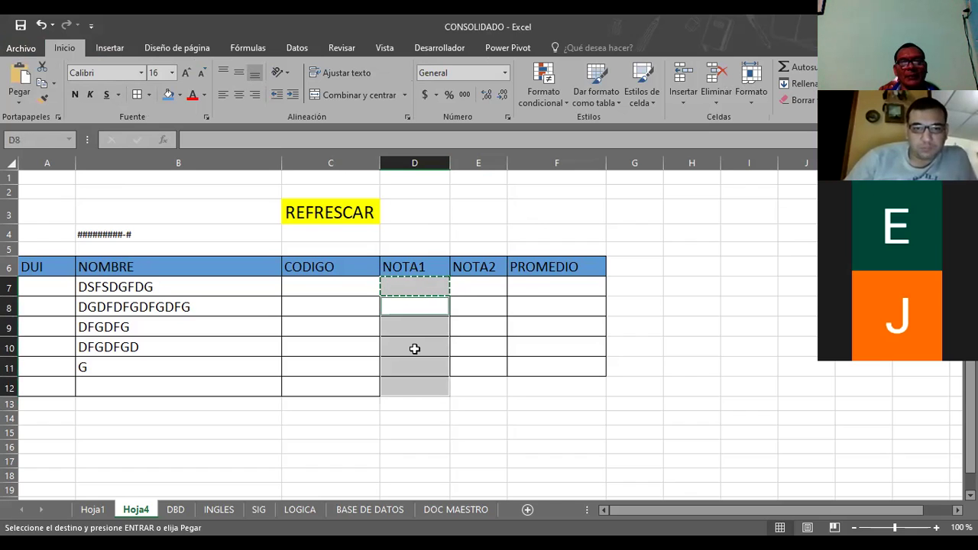
pyautogui.moveTo(474, 286); pyautogui.dragTo(466, 348)
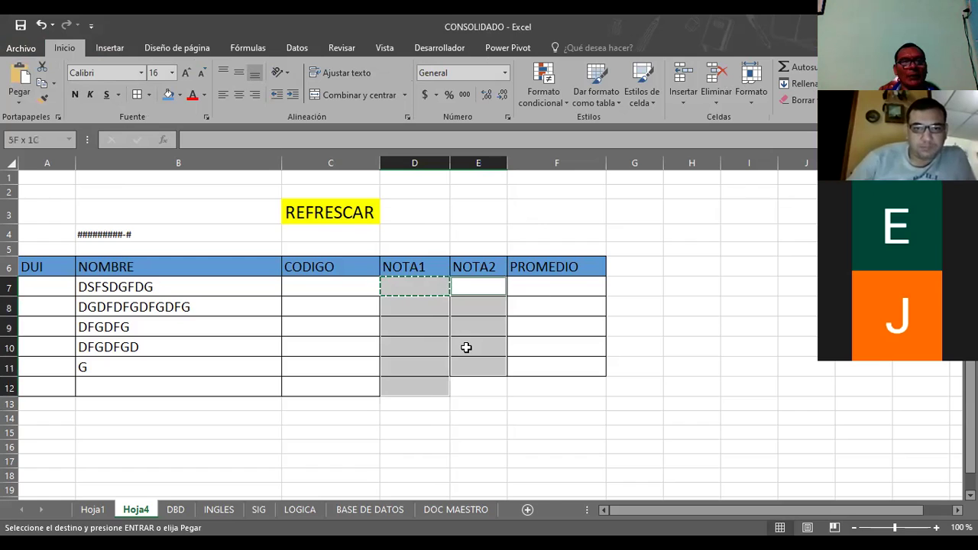
pyautogui.click(19, 98)
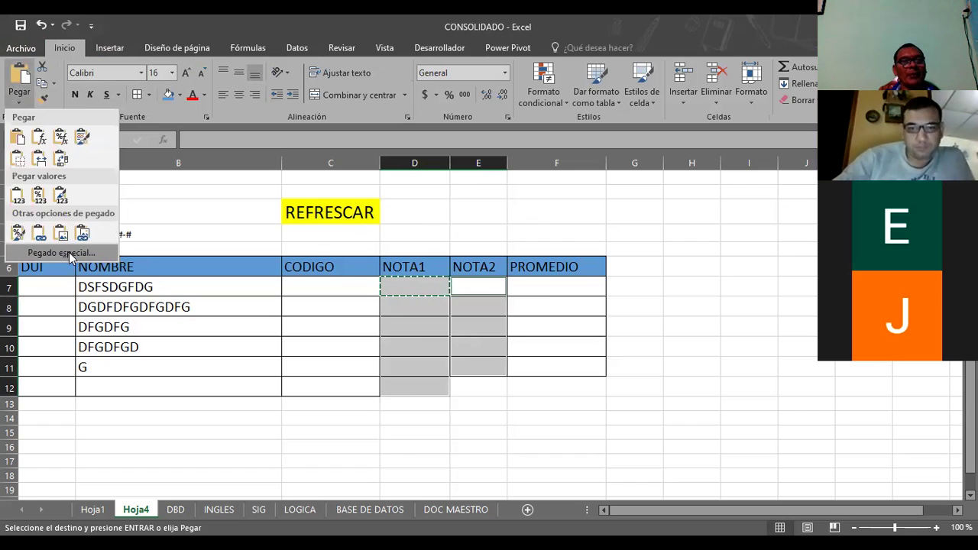
pyautogui.click(61, 253)
pyautogui.click(618, 341)
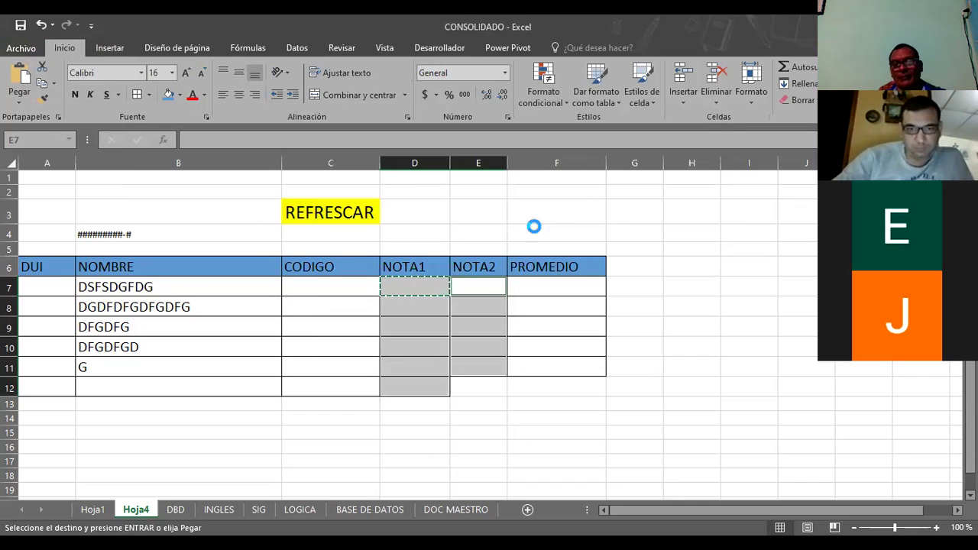
pyautogui.click(531, 227)
pyautogui.click(422, 301)
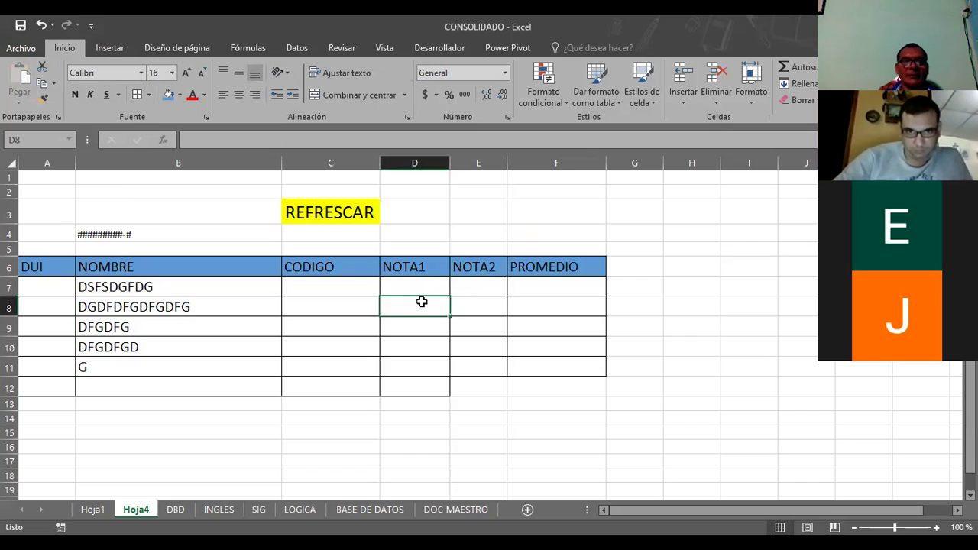
# - Test the NOTA2 validation with 56 and 34 in E7, cancelling both out-of-range entries
pyautogui.write('56')
pyautogui.press('Return')
pyautogui.click(497, 322)
pyautogui.click(474, 284)
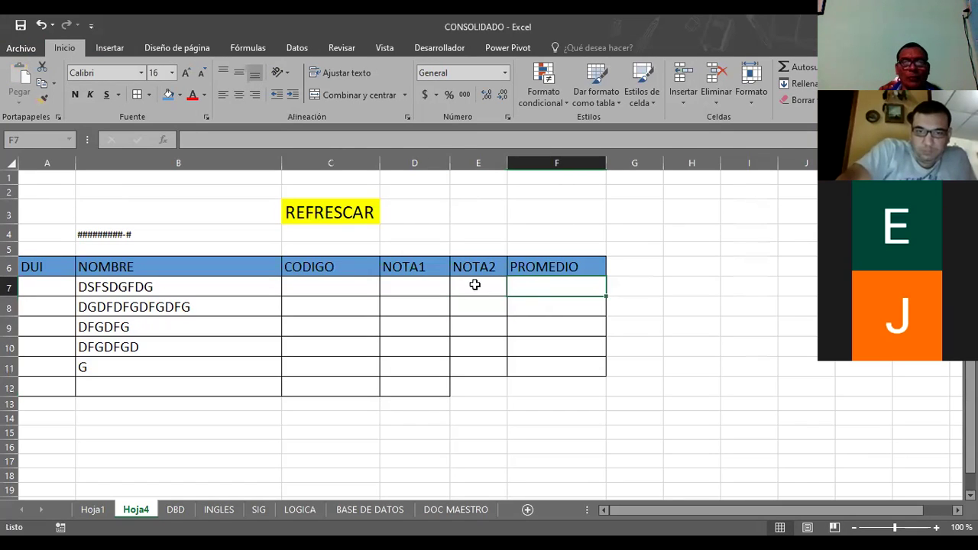
pyautogui.write('34')
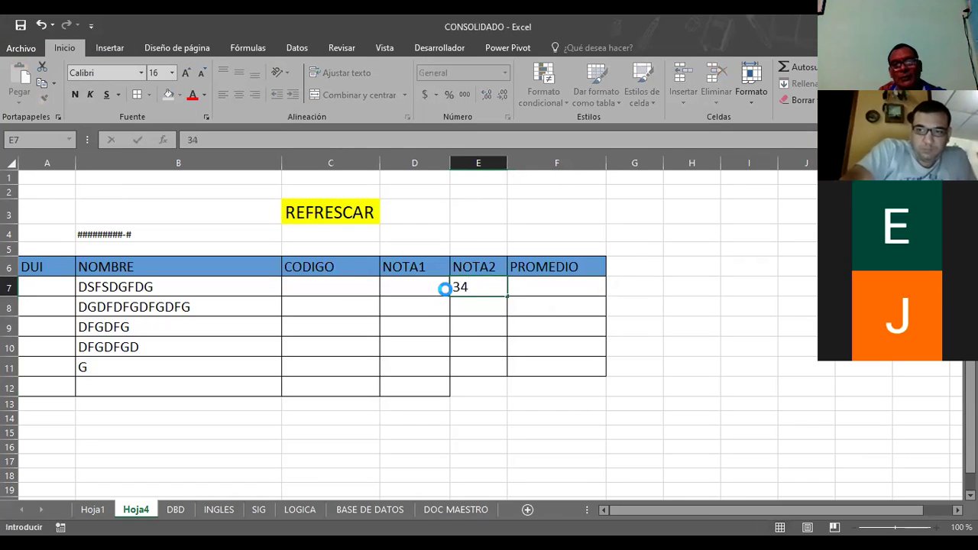
pyautogui.press('Return')
pyautogui.click(505, 327)
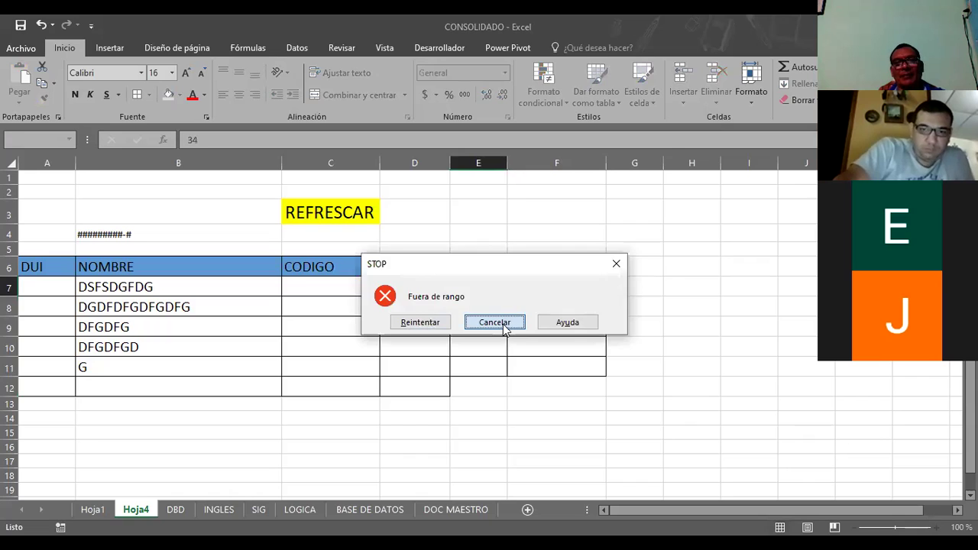
# - Clear the hash-mark text from cell B4 and end on the Hoja1 agenda sheet
pyautogui.click(558, 207)
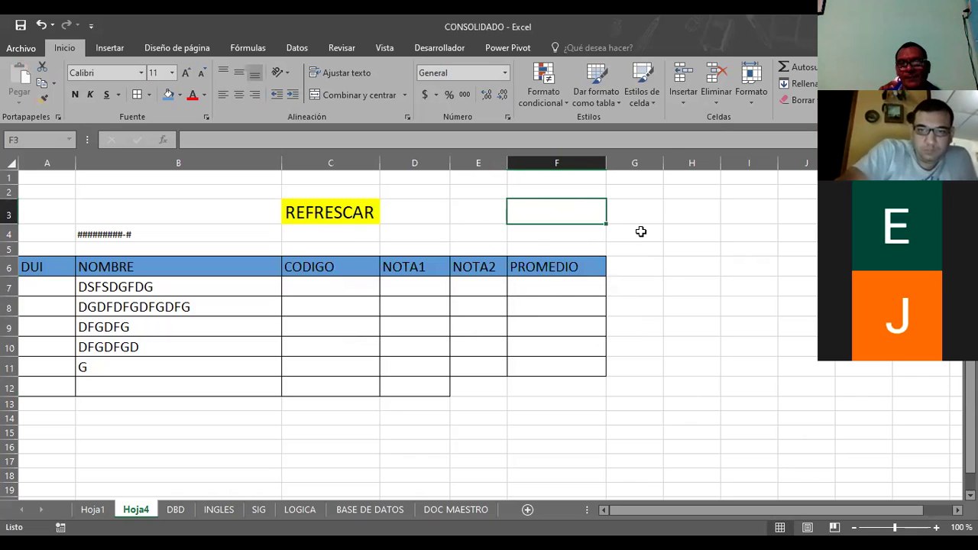
pyautogui.click(567, 293)
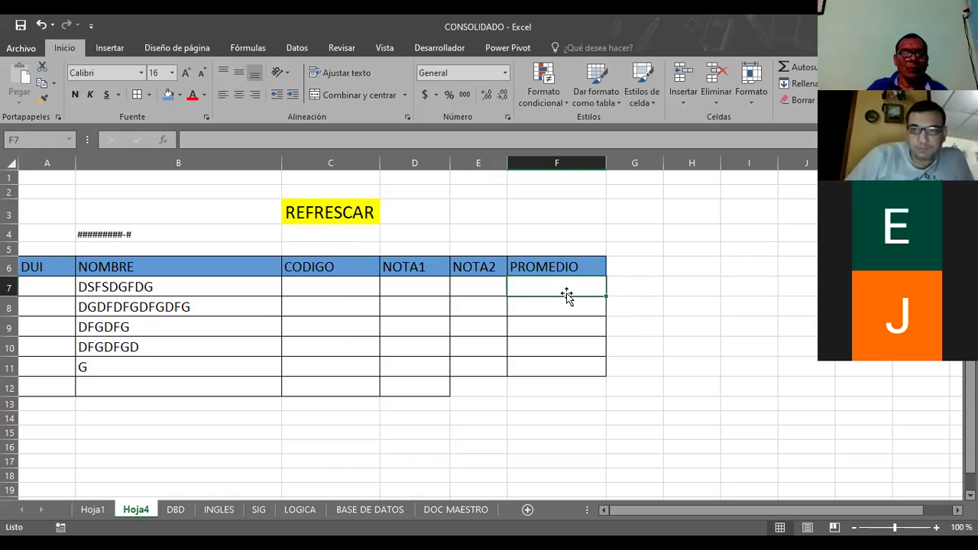
pyautogui.click(93, 509)
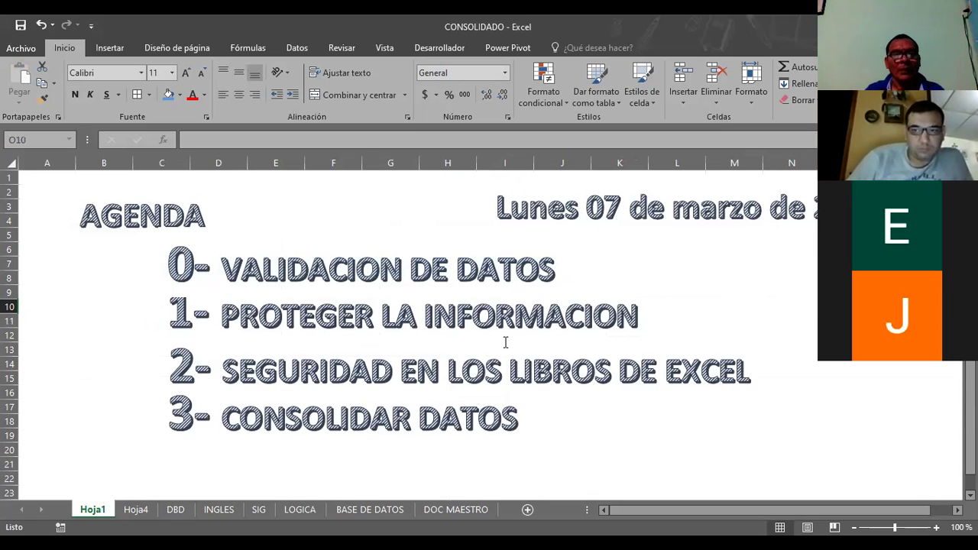
pyautogui.click(136, 510)
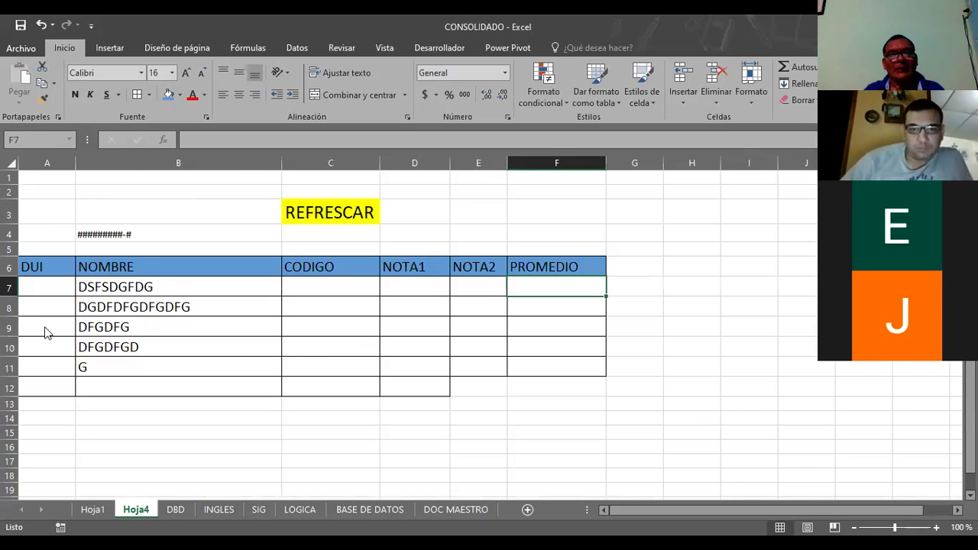
pyautogui.click(107, 232)
pyautogui.press('Delete')
pyautogui.click(516, 228)
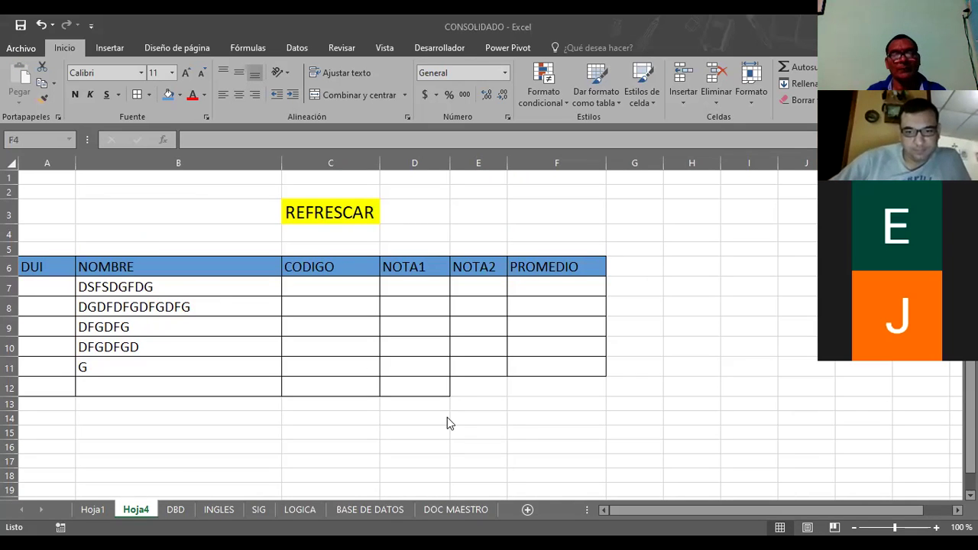
pyautogui.click(92, 511)
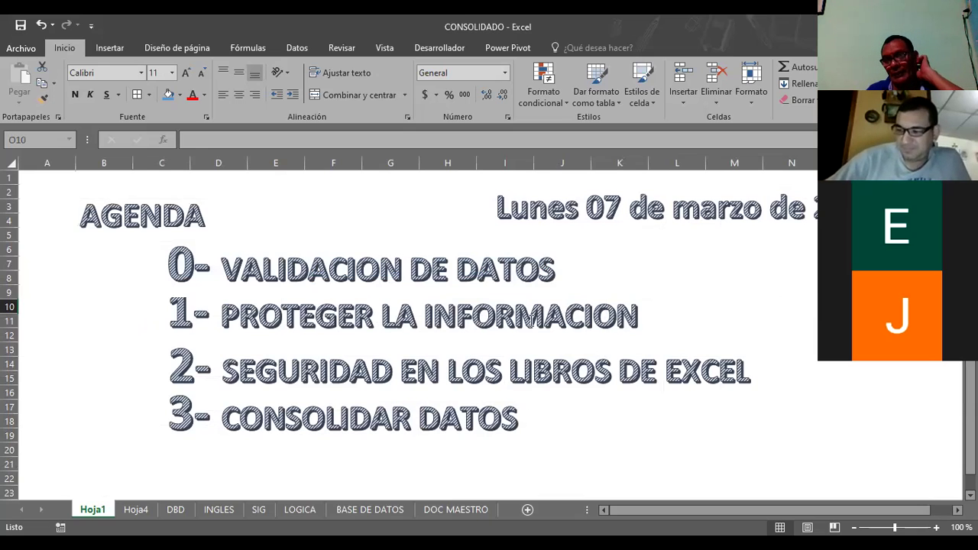
# - Back on Hoja4, delete the student names in B7:B11
pyautogui.click(135, 509)
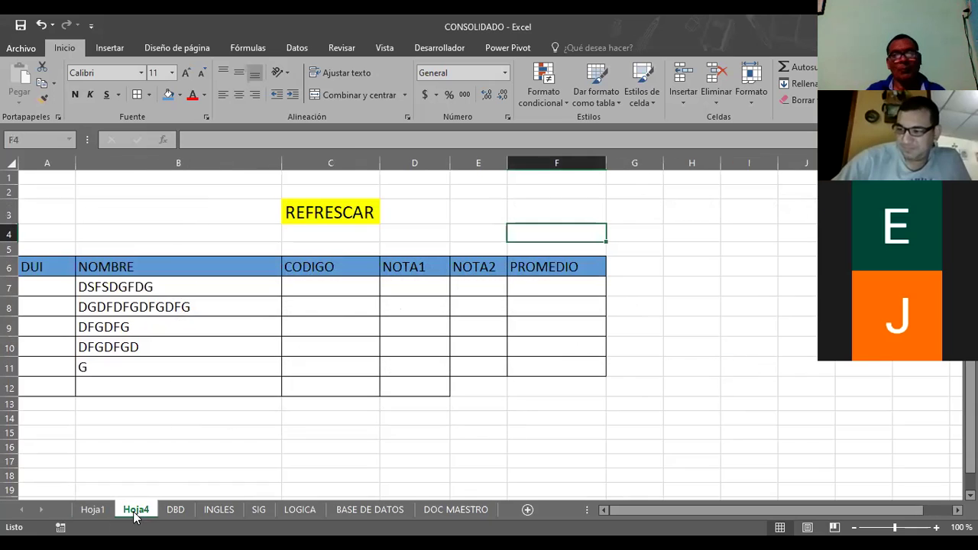
pyautogui.click(149, 287)
pyautogui.hotkey('shift', 'Down')
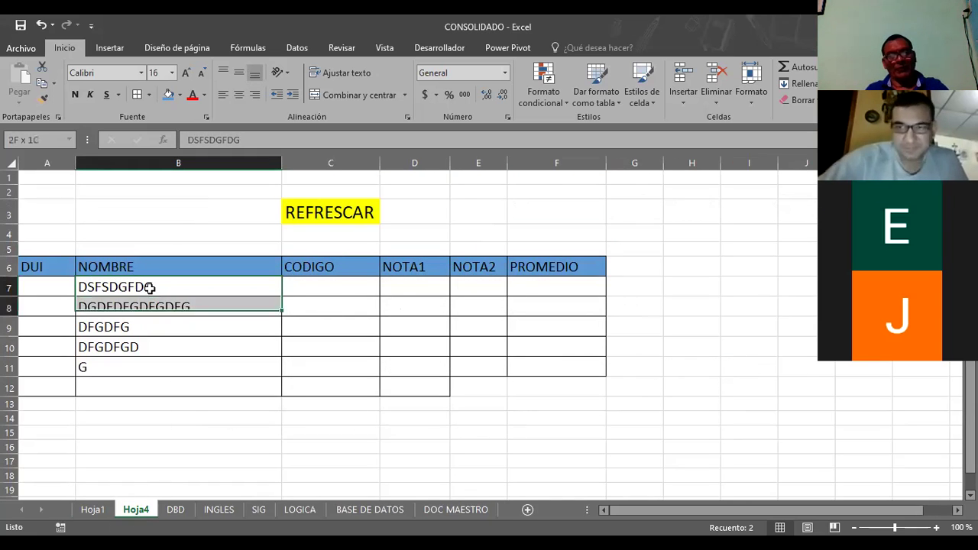
pyautogui.hotkey('shift', 'Down')
pyautogui.hotkey('shift', 'Down')
pyautogui.hotkey('shift', 'Down')
pyautogui.press('Delete')
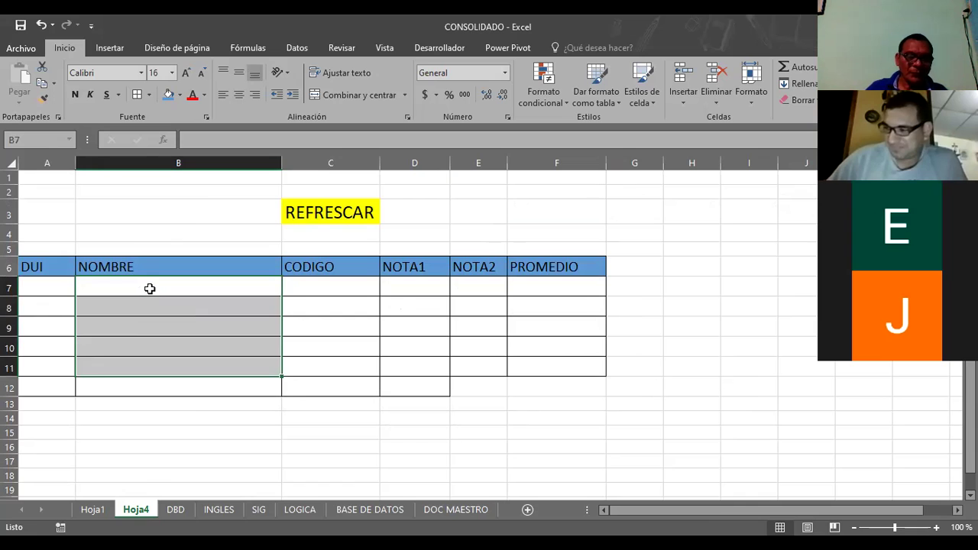
pyautogui.click(150, 288)
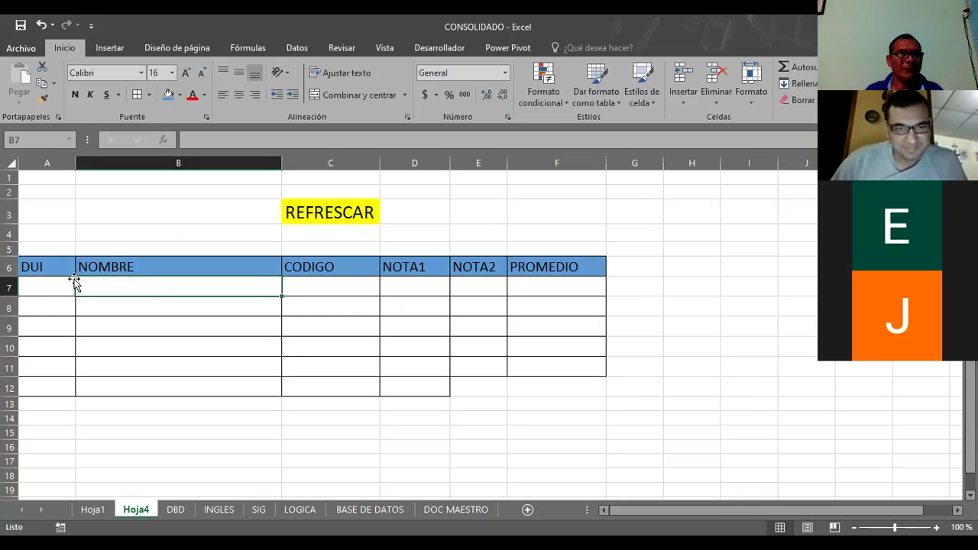
# - Try codes 453a and 567 in CODIGO cell C7, discarding each rejected entry
pyautogui.click(330, 290)
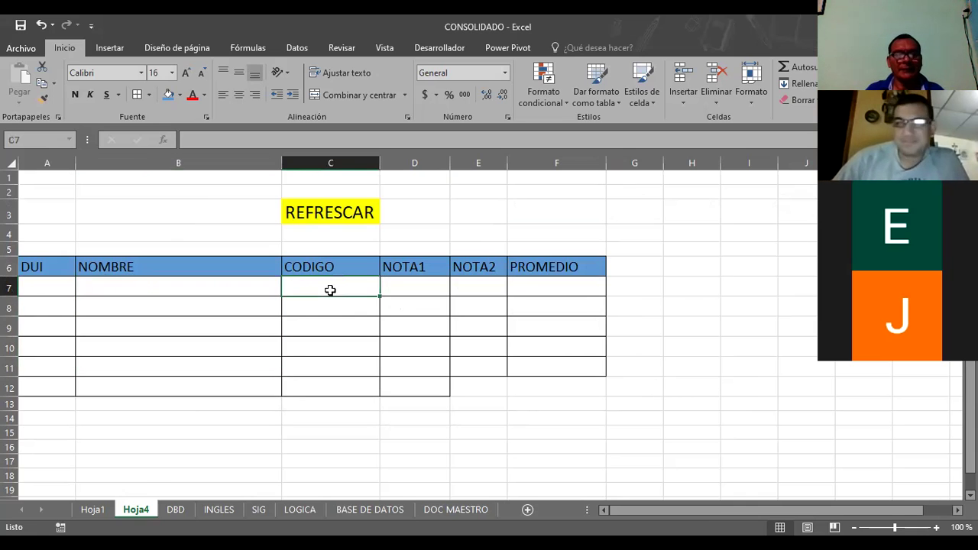
pyautogui.write('453a')
pyautogui.press('Return')
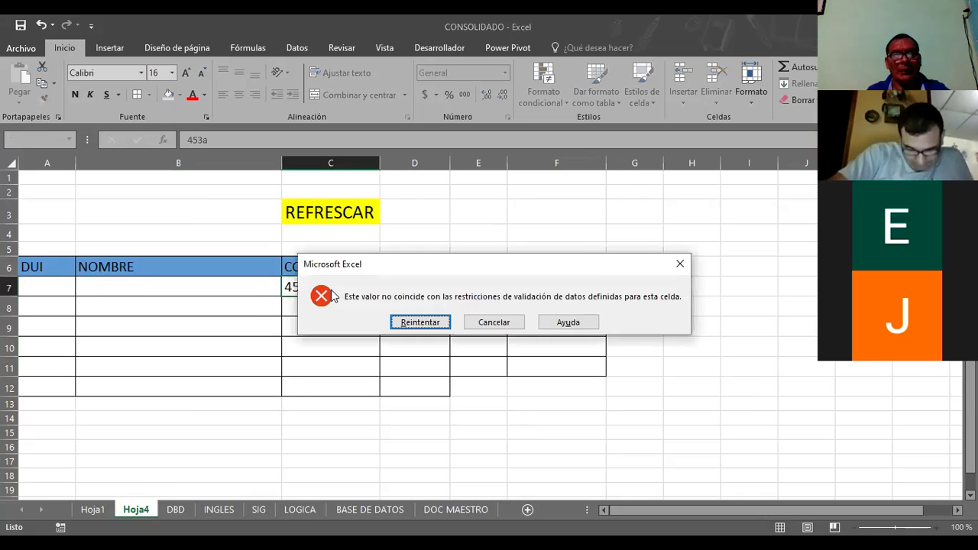
pyautogui.press('Escape')
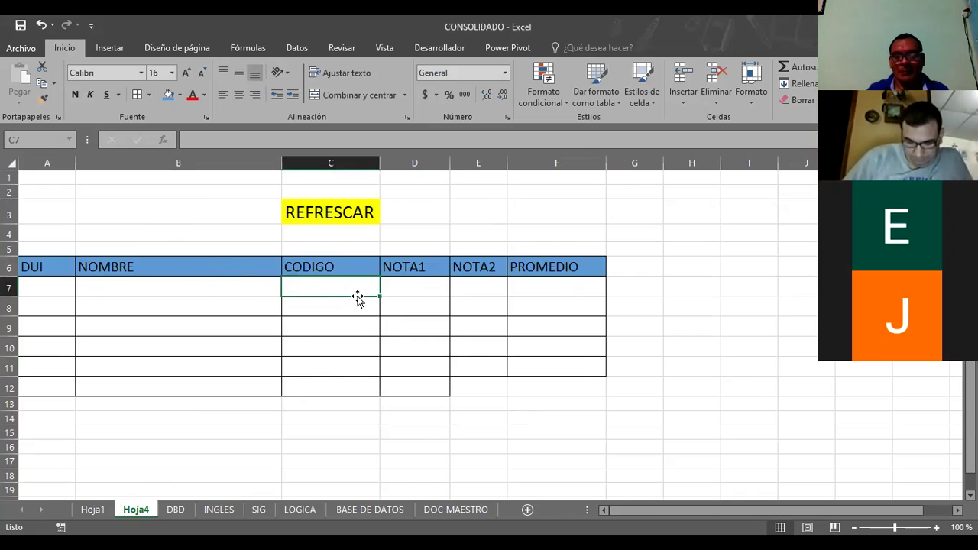
pyautogui.write('567')
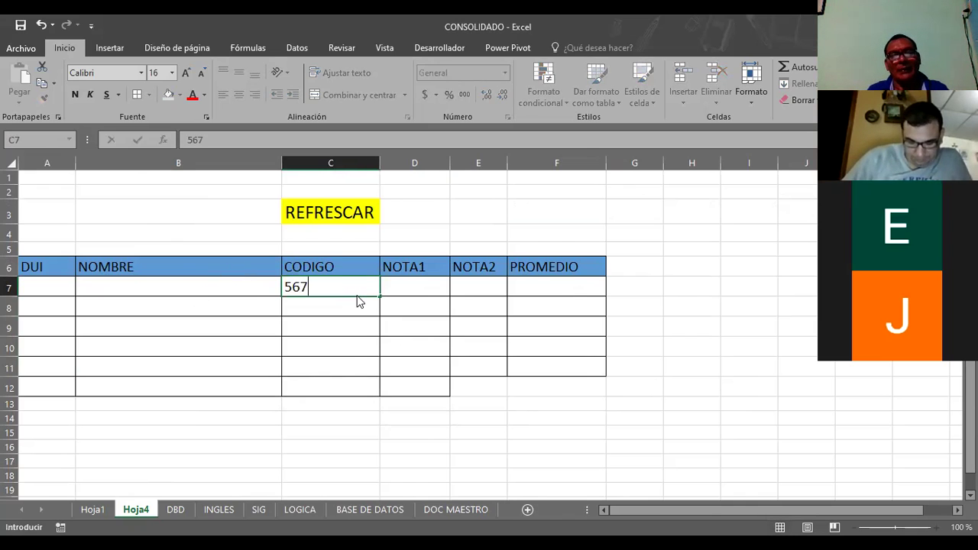
pyautogui.press('Return')
pyautogui.press('Escape')
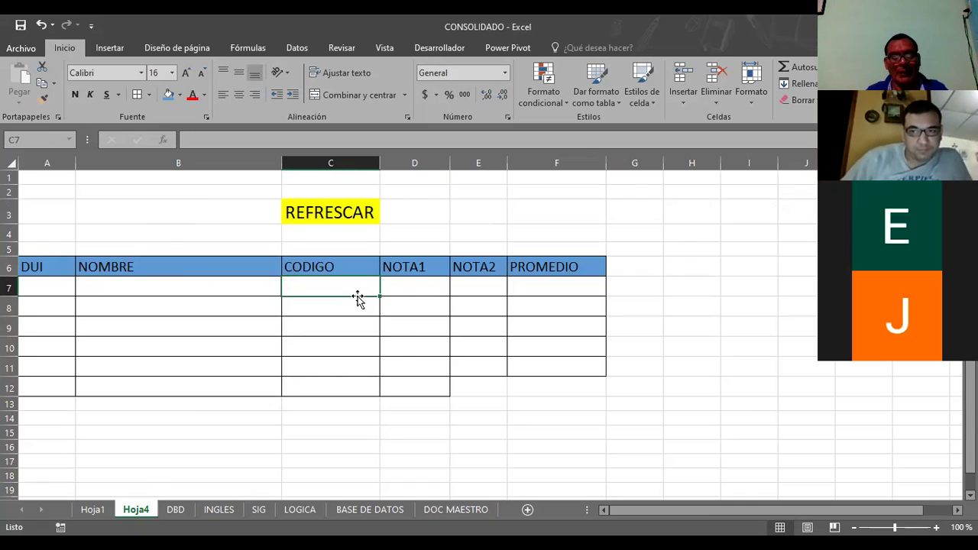
# - Try codes 343245 and 435353454 in C7, cancelling the rejections and leaving C7 empty
pyautogui.write('343245')
pyautogui.press('Return')
pyautogui.press('Tab')
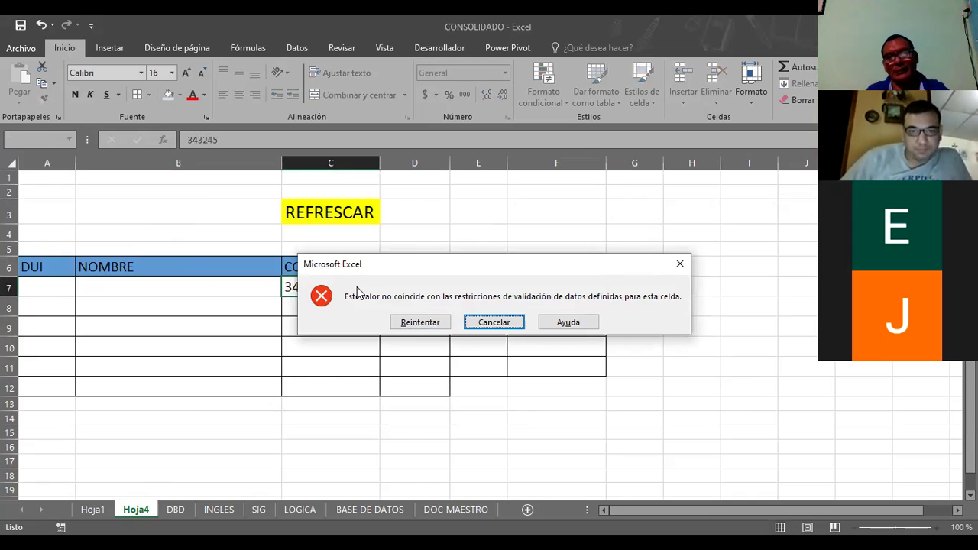
pyautogui.press('Return')
pyautogui.write('435353454')
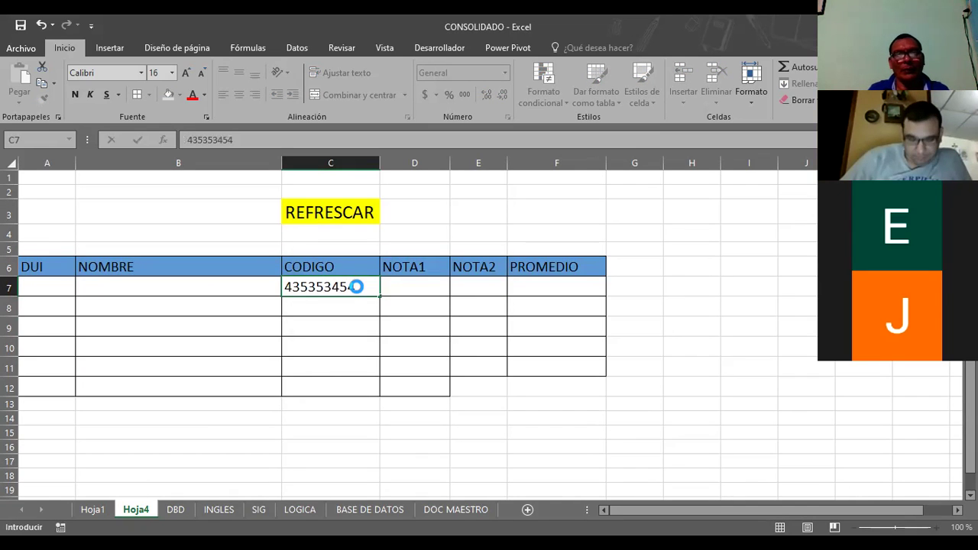
pyautogui.press('Return')
pyautogui.press('Return')
pyautogui.press('BackSpace')
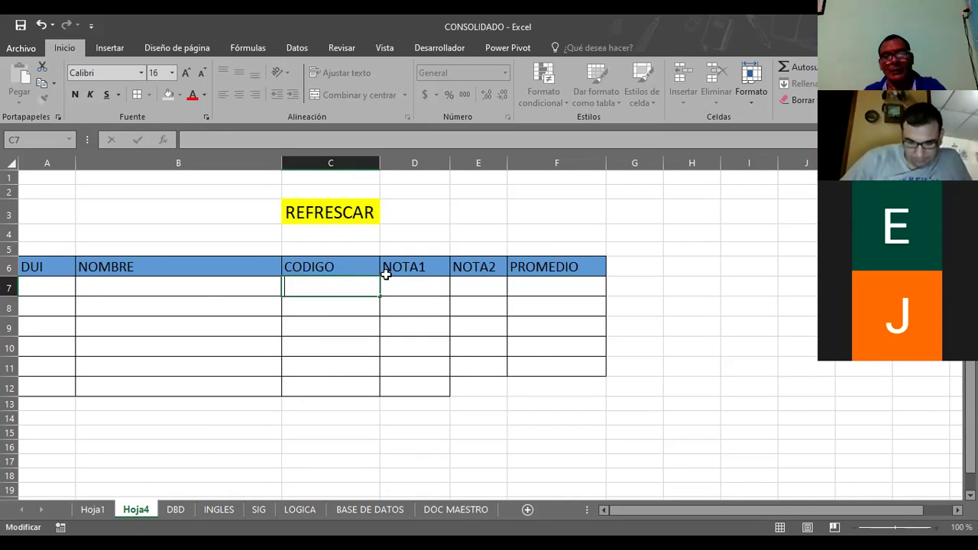
pyautogui.click(257, 283)
# - Enter NOTA1 grades 4, 5, 7, 8 and 9 into D7:D11
pyautogui.click(413, 279)
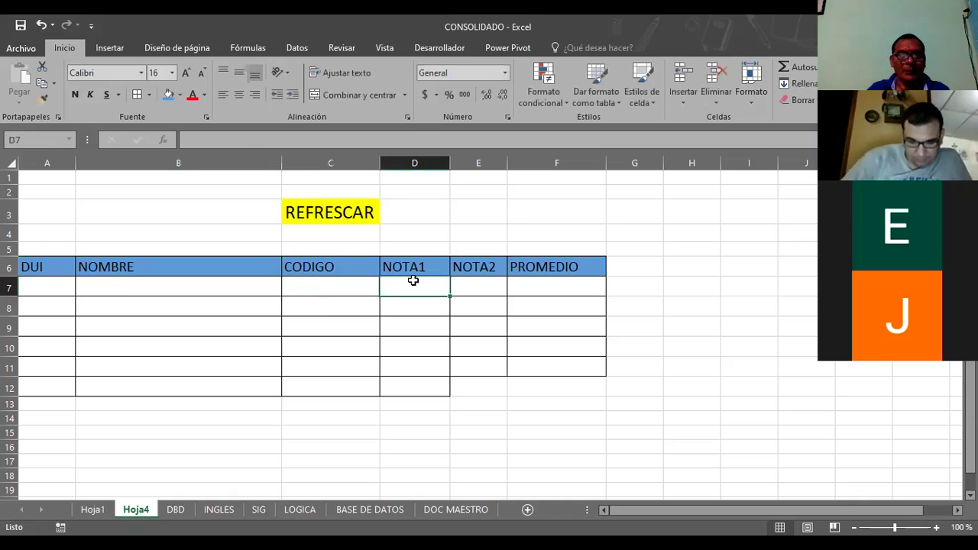
pyautogui.write('4')
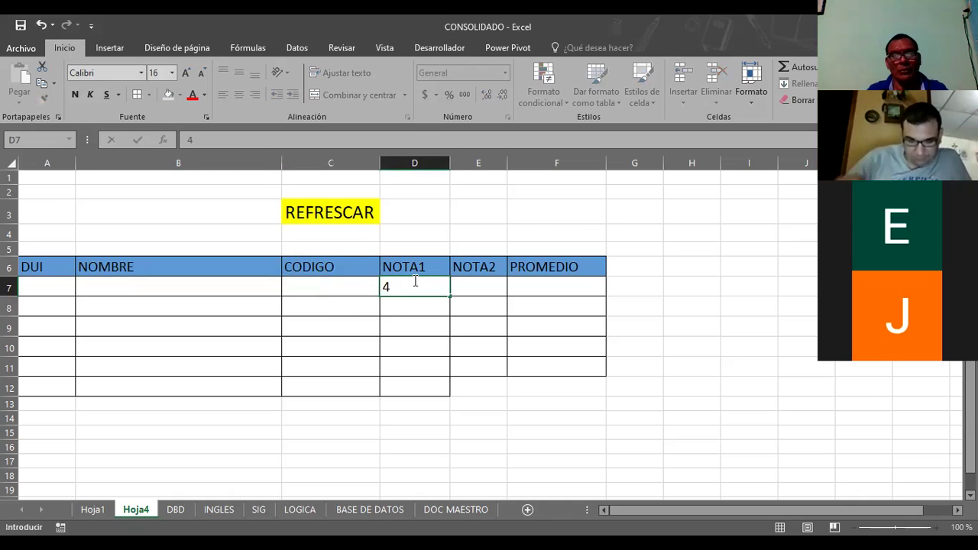
pyautogui.press('Return')
pyautogui.write('5 7 8 9')
pyautogui.press('Return')
pyautogui.press('Left')
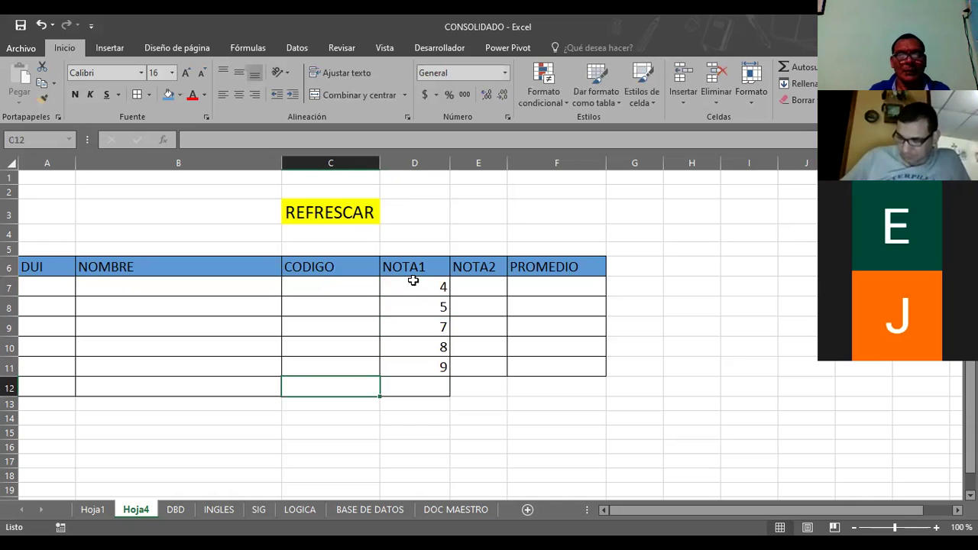
# - Enter the first three student names in B7:B9
pyautogui.click(162, 286)
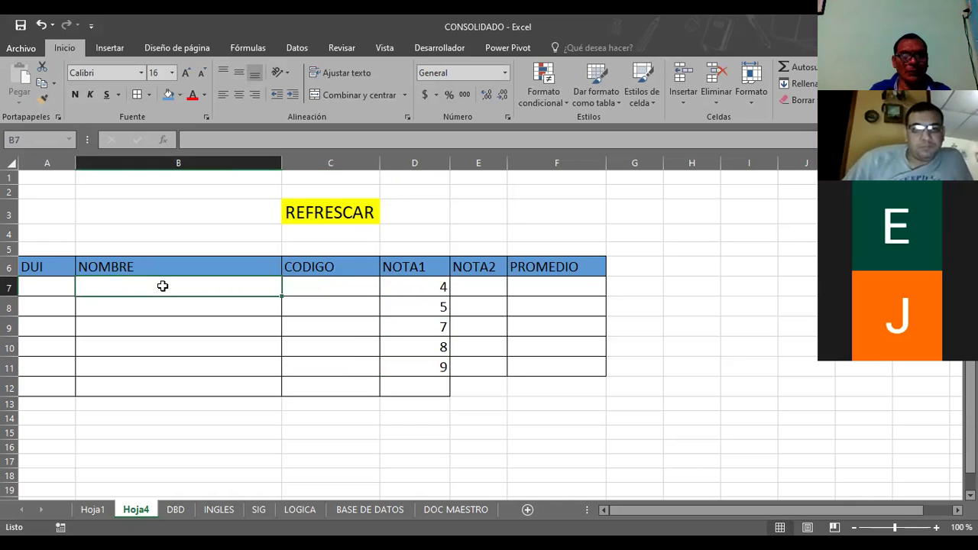
pyautogui.write('carlos jose')
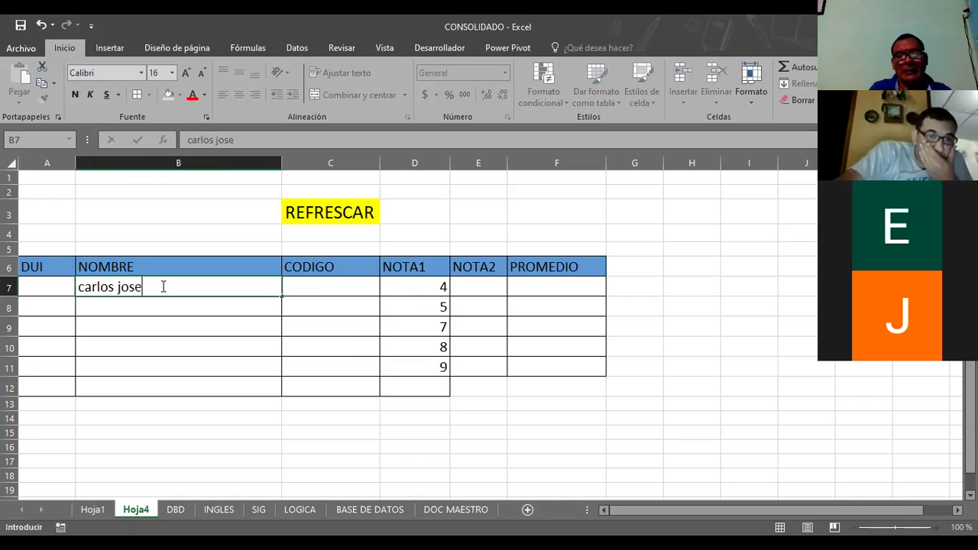
pyautogui.press('Return')
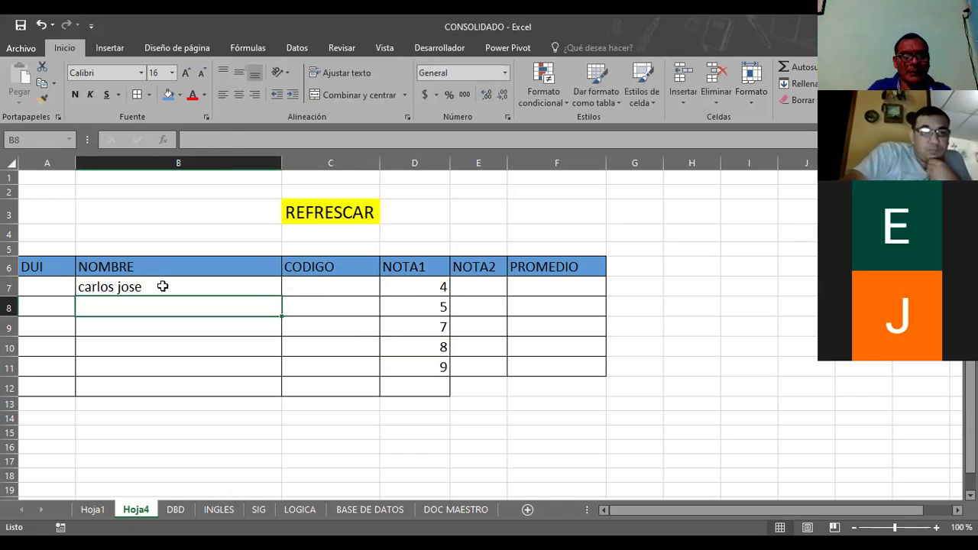
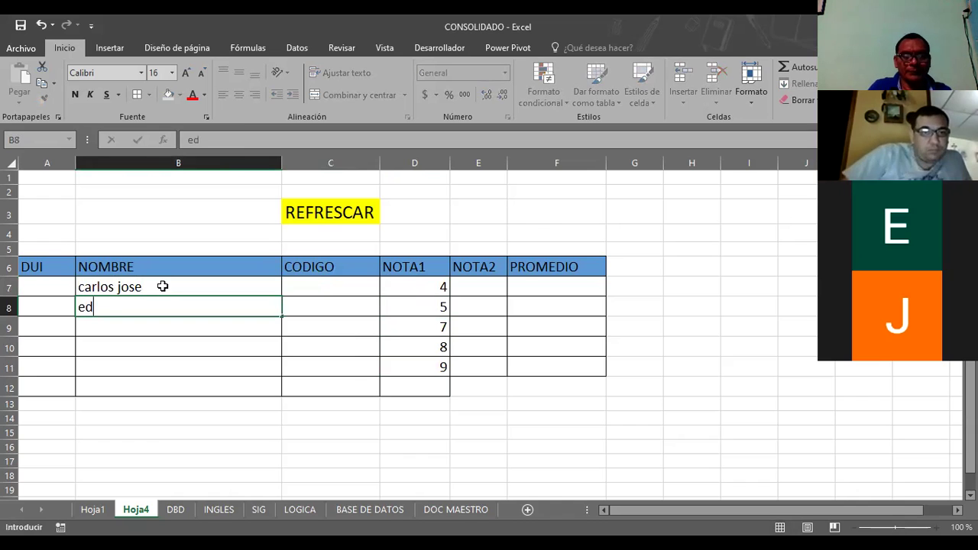
pyautogui.press('Return')
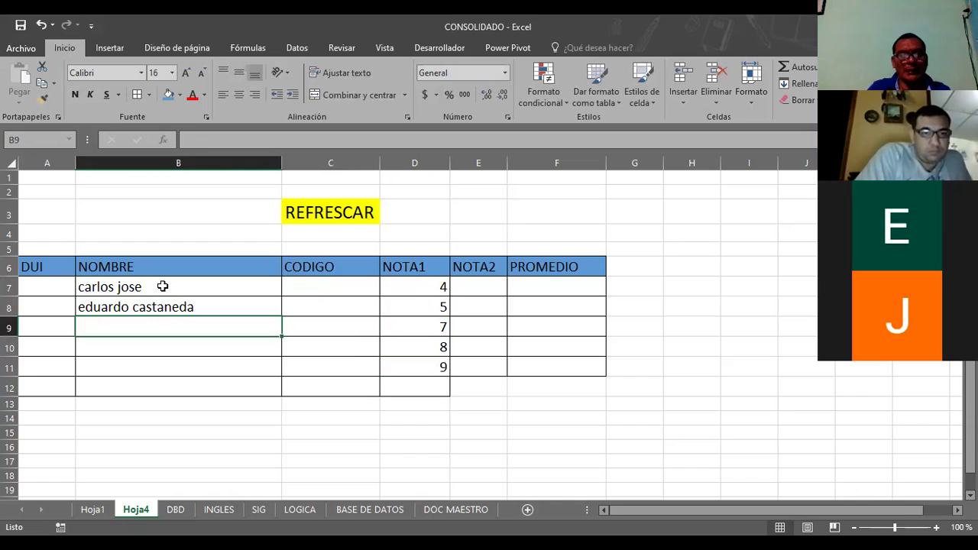
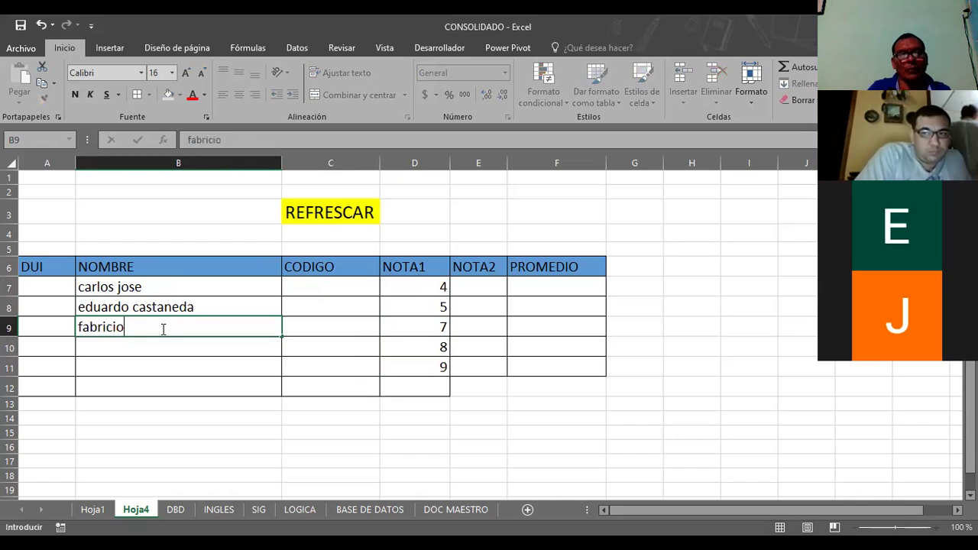
pyautogui.press('Return')
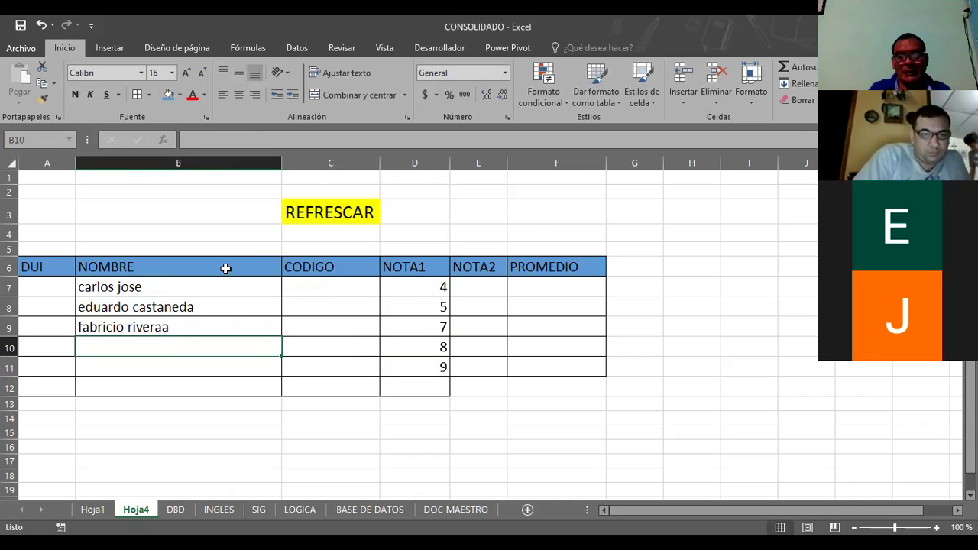
# - Recheck the B9 name and enter the fourth student's full name in B10
pyautogui.press('Up')
pyautogui.press('F2')
pyautogui.press('Return')
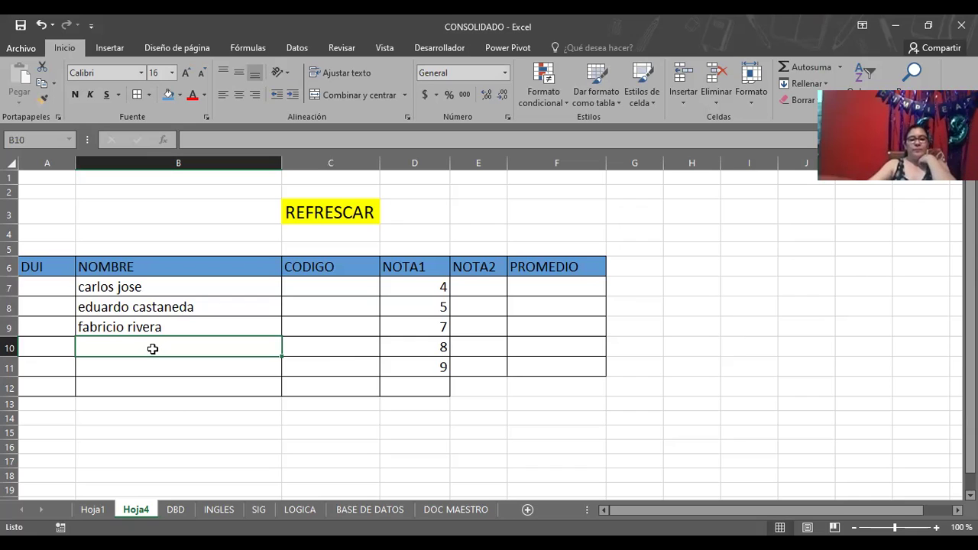
pyautogui.write('lr')
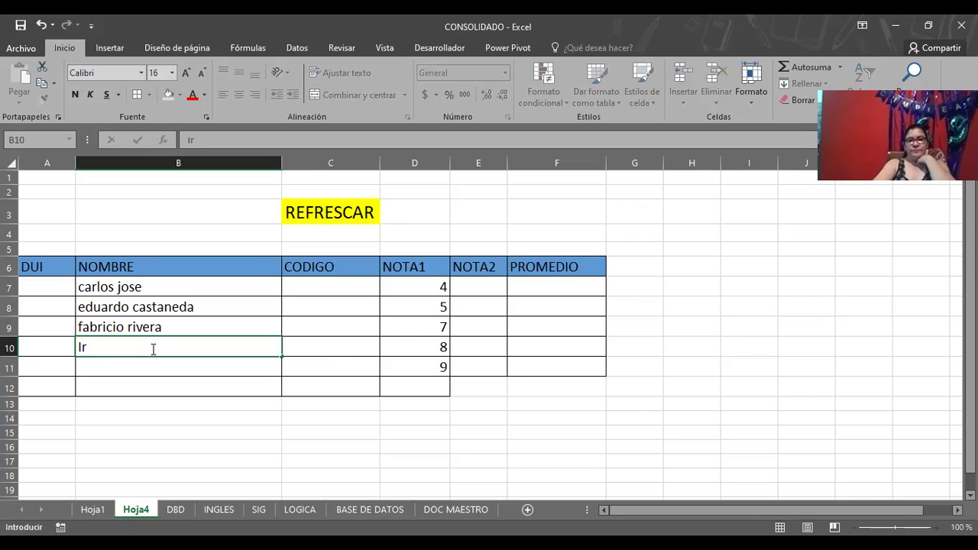
pyautogui.write('ma')
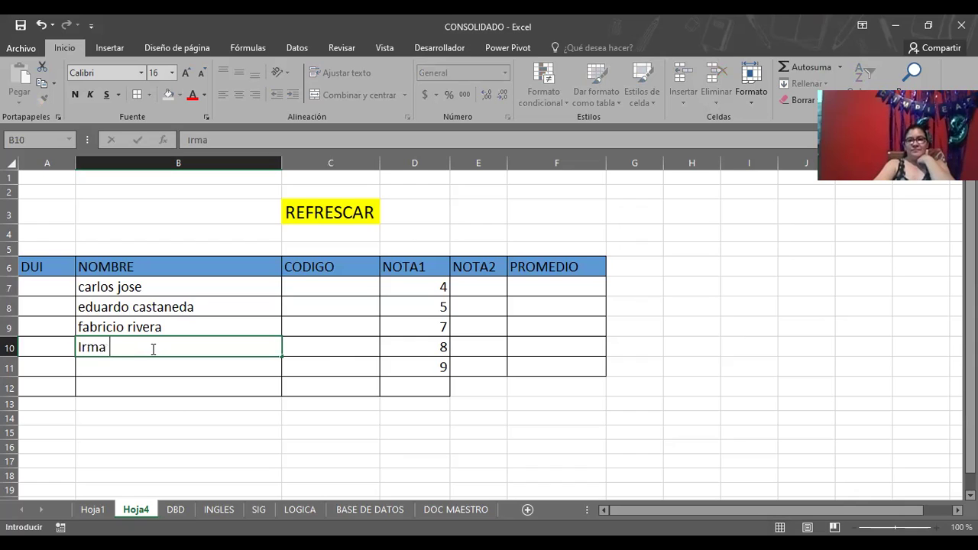
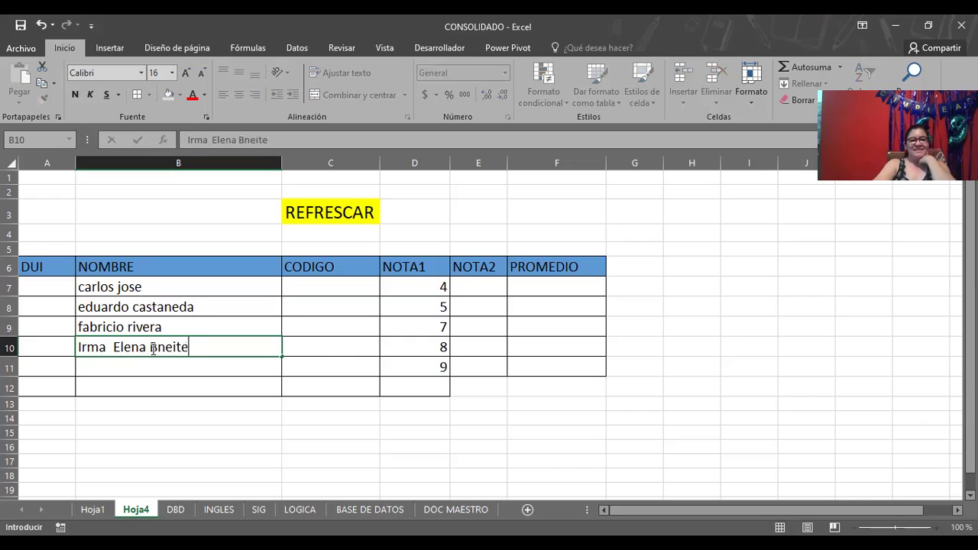
pyautogui.press('Return')
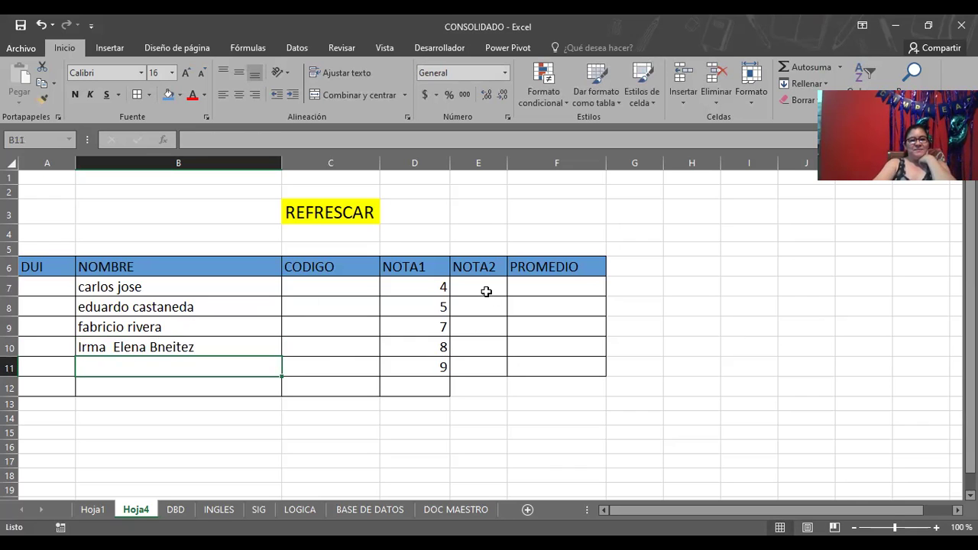
# - Set D7 to 7 and enter NOTA2 grades 6, 7, 8, 9 down column E
pyautogui.click(486, 291)
pyautogui.write('6')
pyautogui.press('Left')
pyautogui.write('7')
pyautogui.press('Left')
pyautogui.write('8')
pyautogui.press('Return')
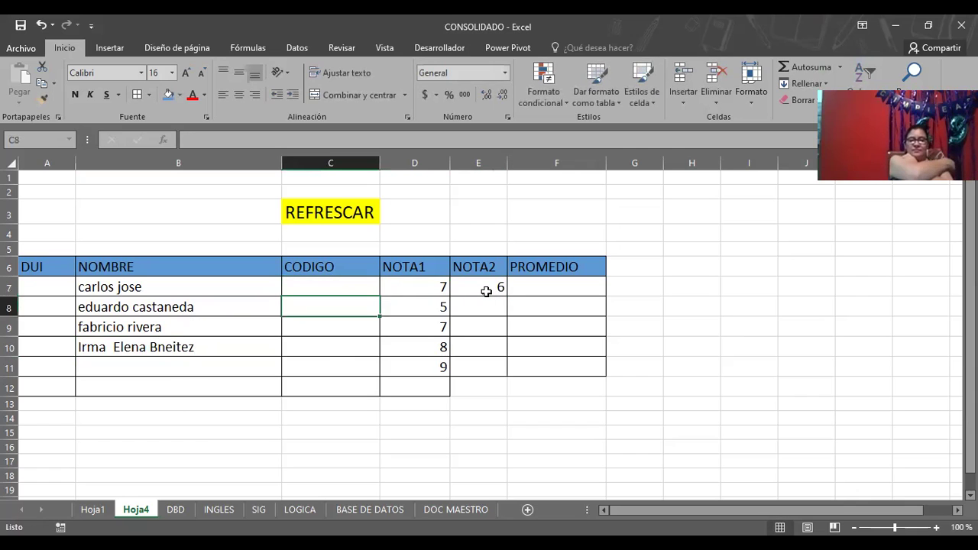
pyautogui.press('Right')
pyautogui.press('Up')
pyautogui.press('Right')
pyautogui.press('Right')
pyautogui.press('Down')
pyautogui.press('Left')
pyautogui.write('7 8 9')
pyautogui.press('Return')
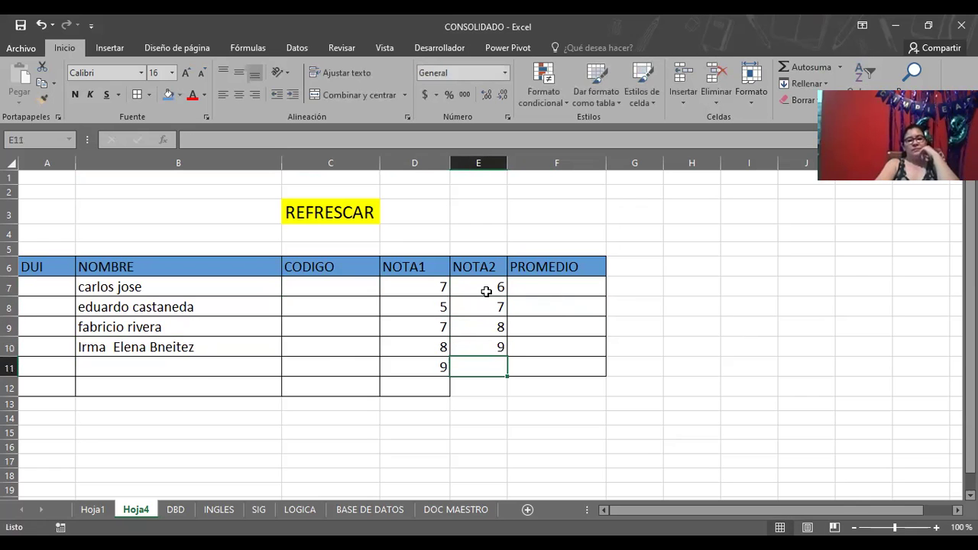
# - Enter 6 as the last NOTA2 grade and insert the PROMEDIO function in F7
pyautogui.write('6')
pyautogui.click(535, 285)
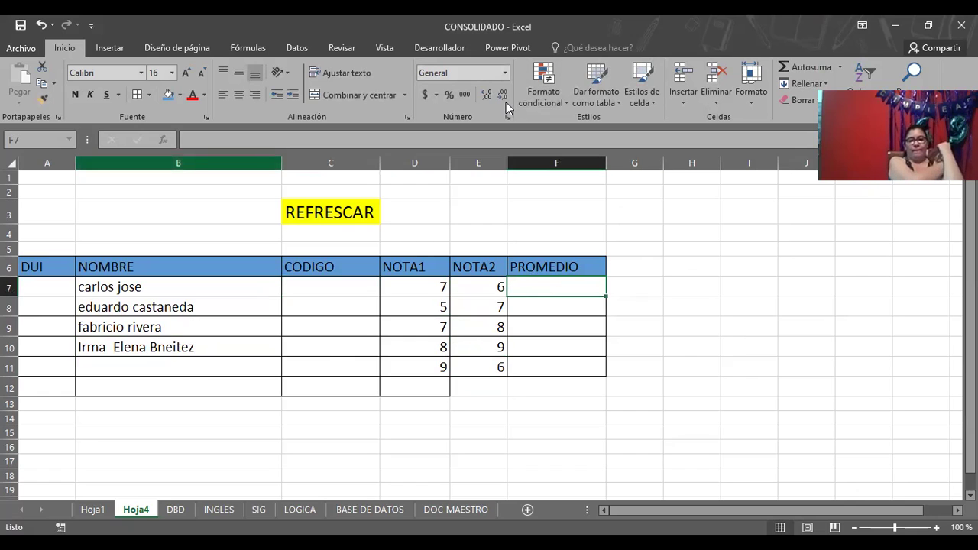
pyautogui.click(539, 284)
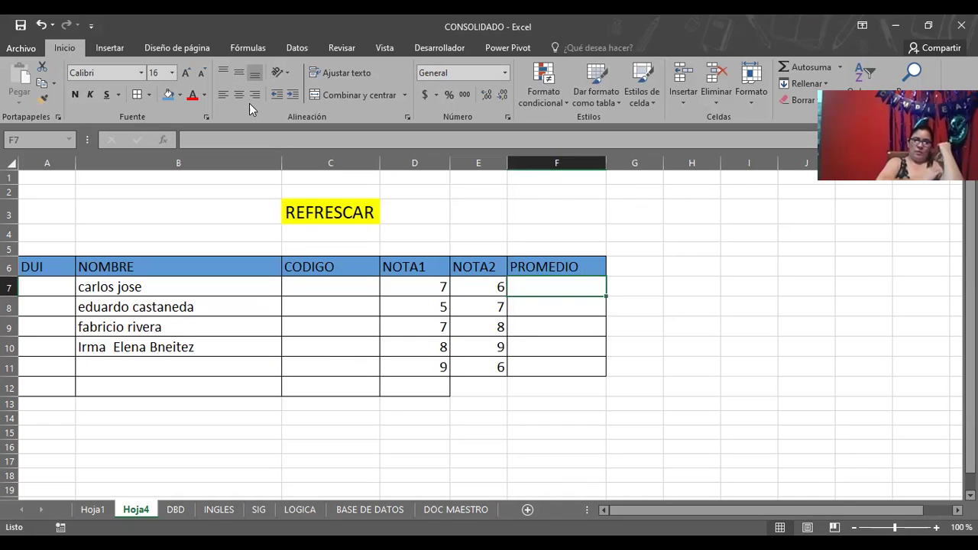
pyautogui.click(160, 140)
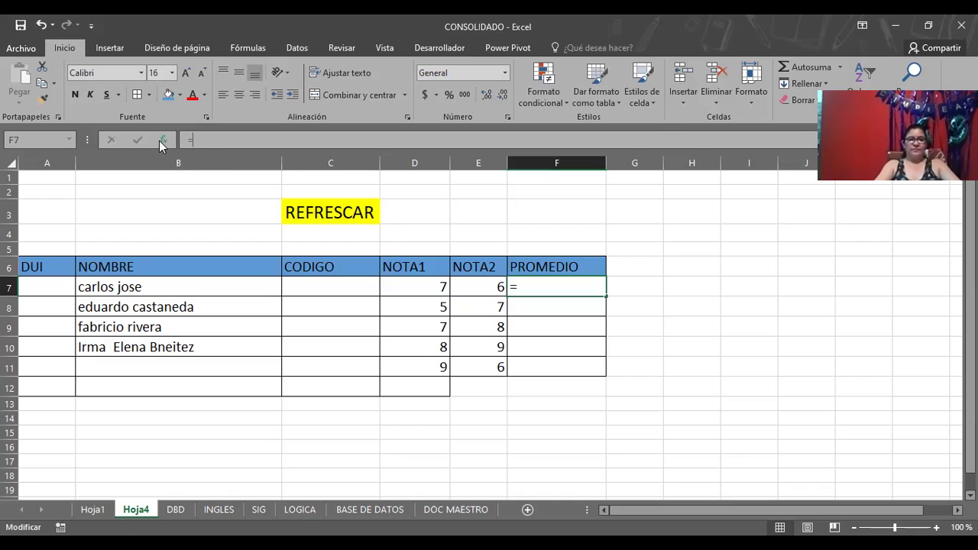
pyautogui.moveTo(569, 352); pyautogui.dragTo(442, 282)
pyautogui.press('Return')
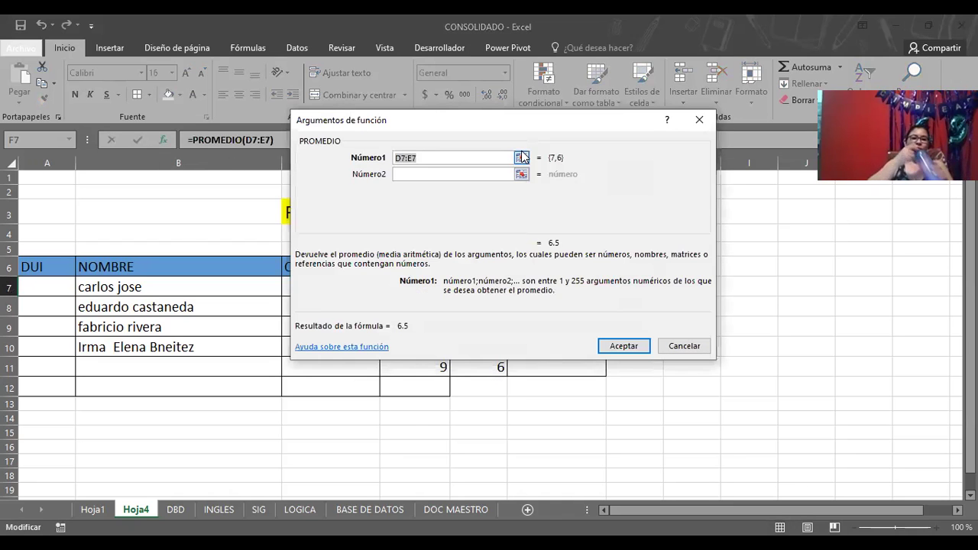
# - Set PROMEDIO's Número1 argument to D7:E7, previewing 6.5
pyautogui.click(522, 157)
pyautogui.press('BackSpace')
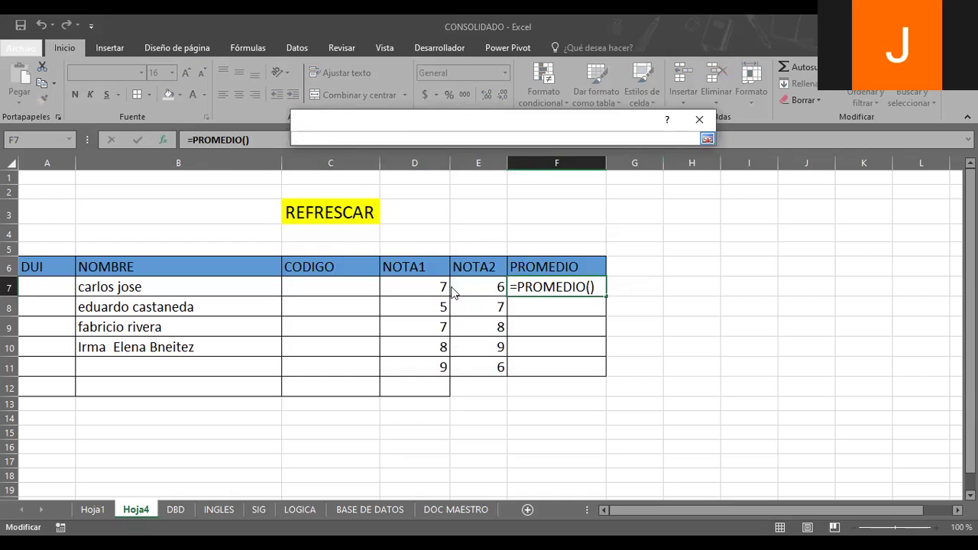
pyautogui.press('Return')
pyautogui.click(520, 162)
pyautogui.moveTo(413, 289); pyautogui.dragTo(482, 285)
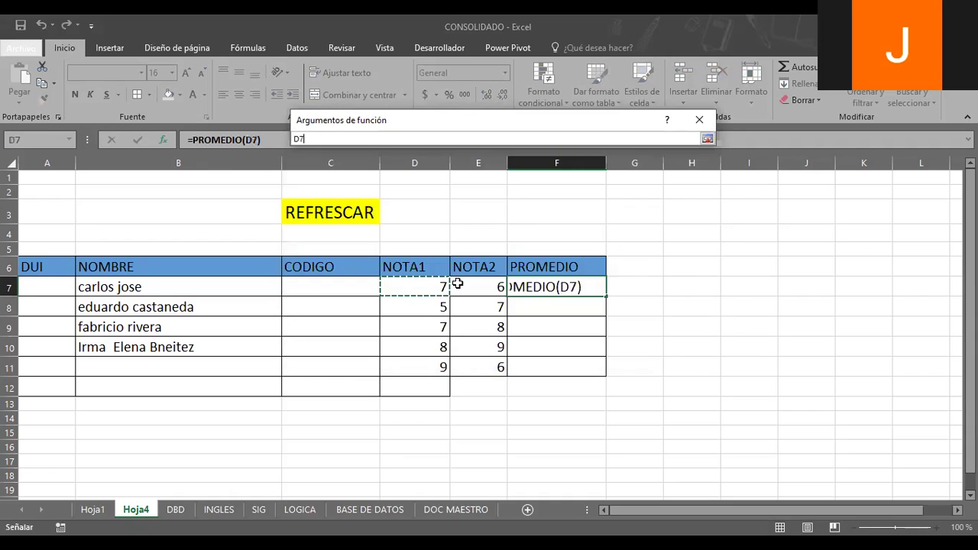
pyautogui.press('Return')
# - Confirm the F7 average and fill it down to F11 (6.5, 6, 7.5, 8.5, 7.5)
pyautogui.click(624, 347)
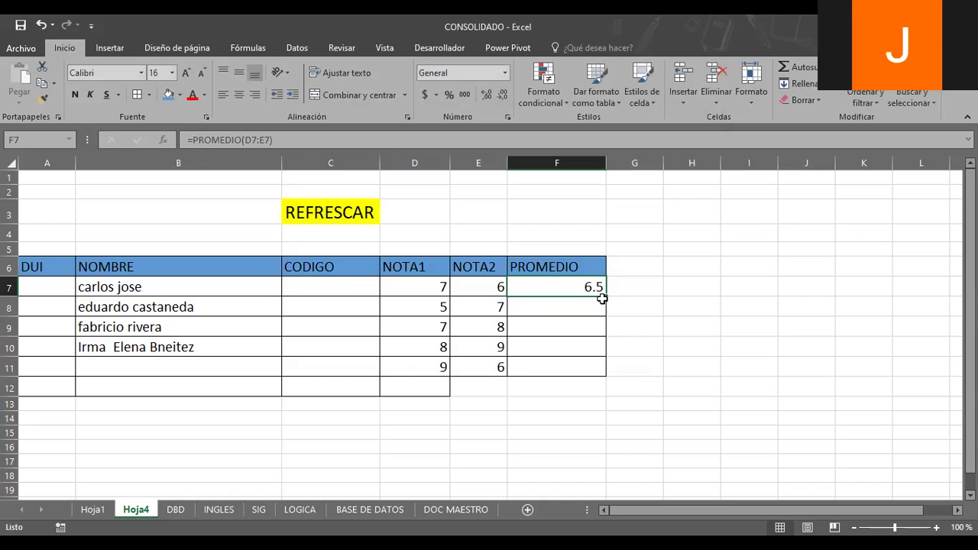
pyautogui.moveTo(604, 299); pyautogui.dragTo(588, 368)
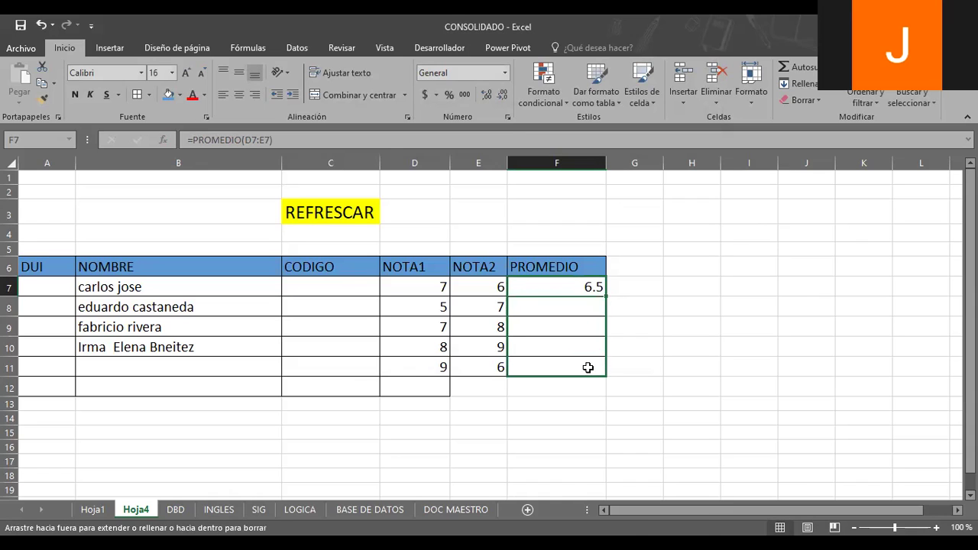
pyautogui.click(683, 325)
pyautogui.click(575, 384)
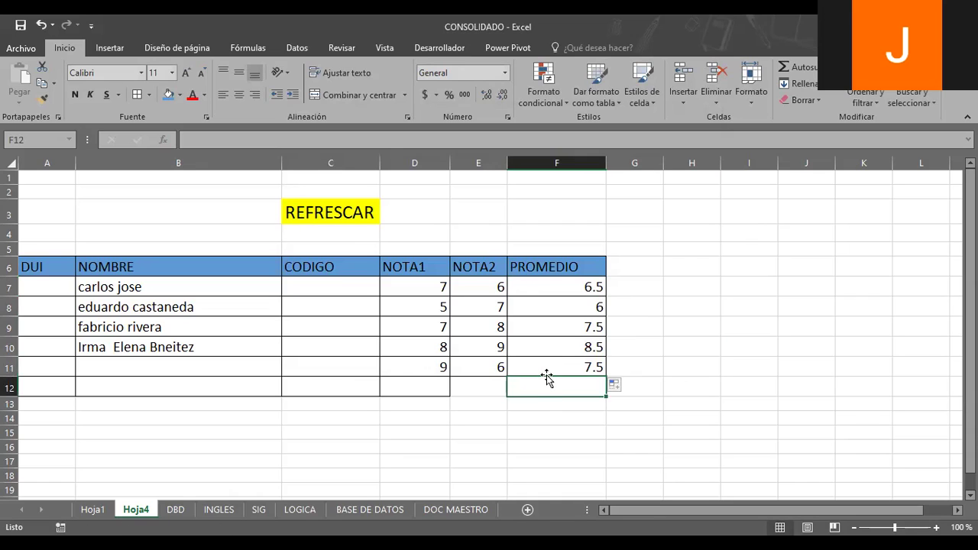
pyautogui.click(546, 367)
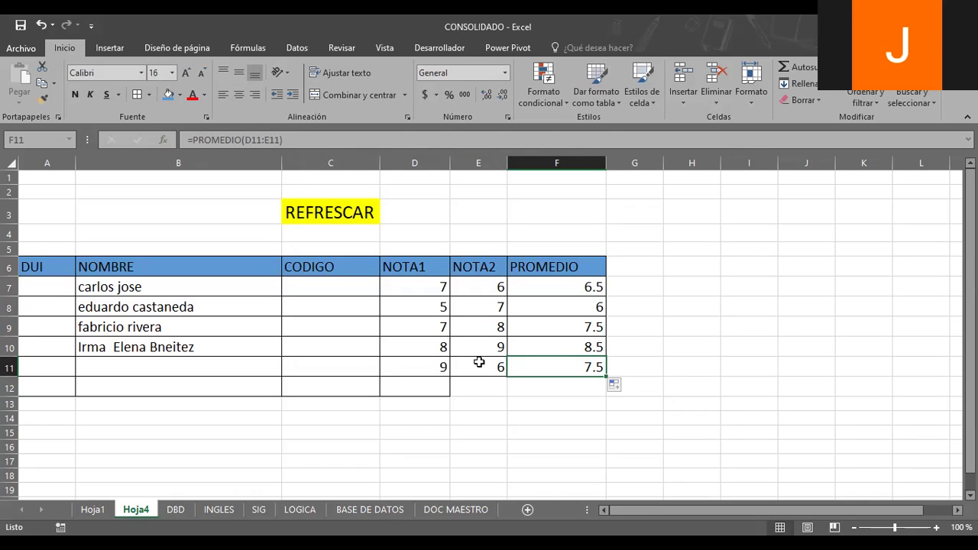
pyautogui.click(479, 362)
pyautogui.click(556, 367)
# - Add borders to cells E12:F12 below NOTA2 and PROMEDIO
pyautogui.moveTo(474, 387); pyautogui.dragTo(538, 388)
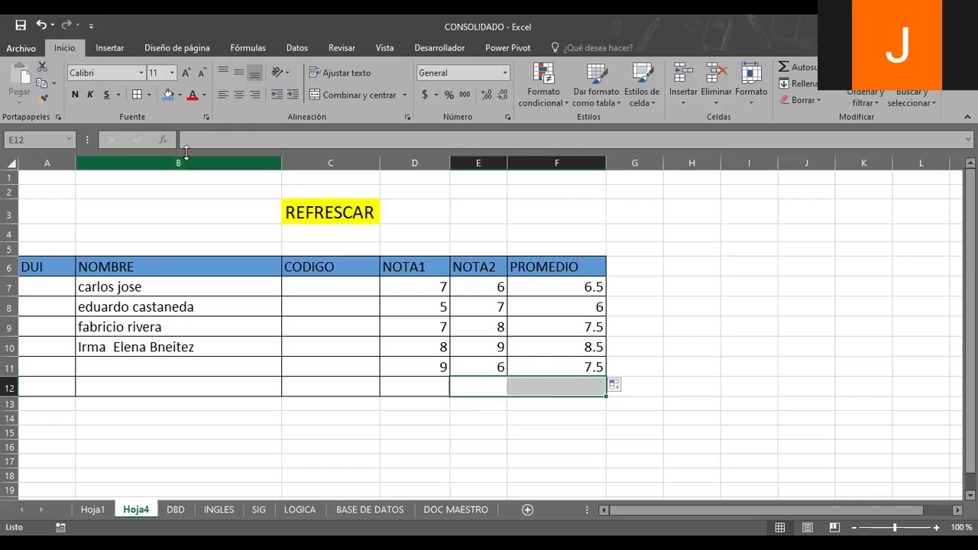
pyautogui.click(138, 93)
pyautogui.click(714, 280)
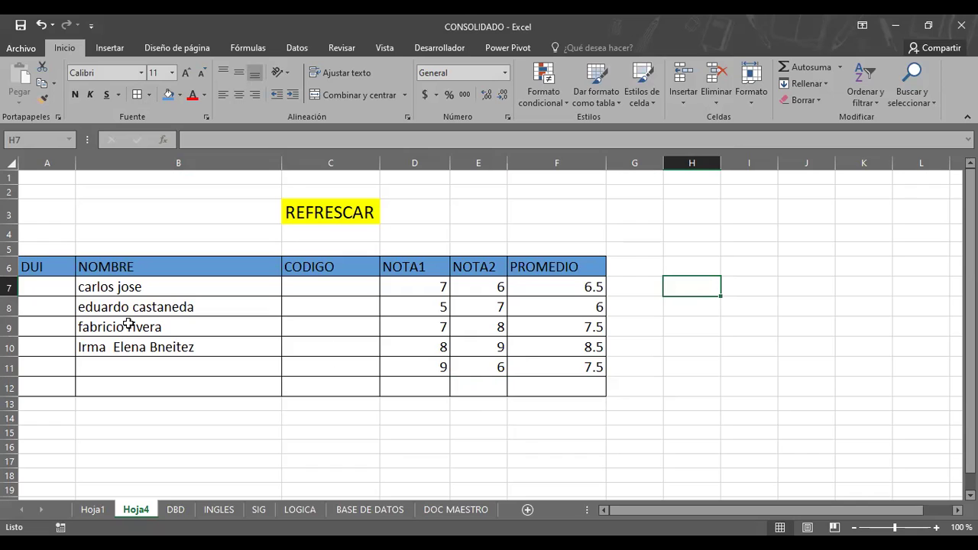
pyautogui.click(81, 244)
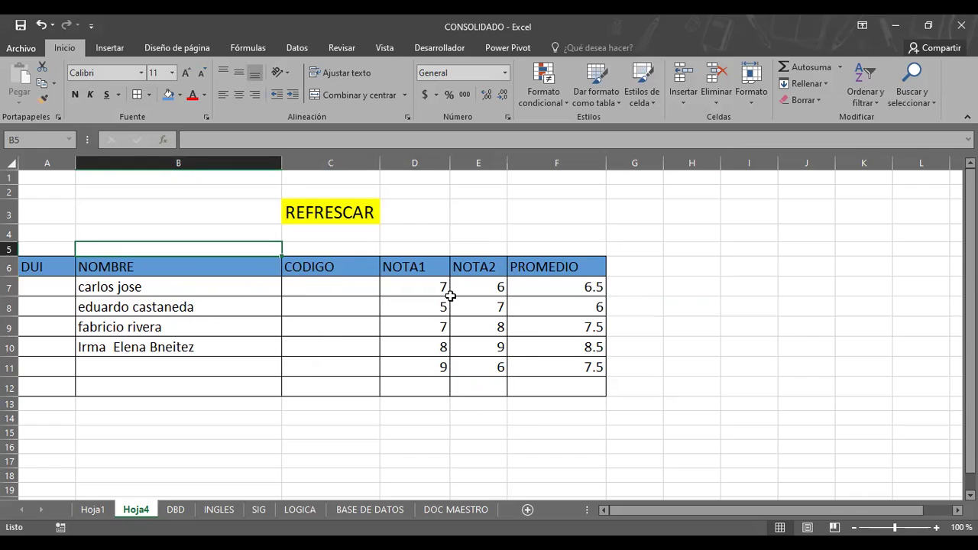
# - Use Revisar > Proteger libro to lock the workbook structure, entering and confirming a password
pyautogui.click(298, 49)
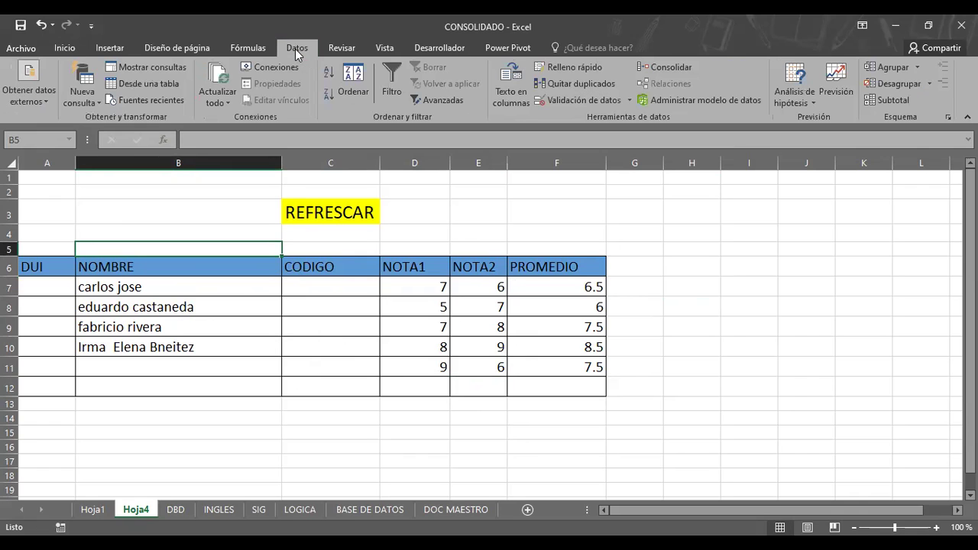
pyautogui.click(343, 48)
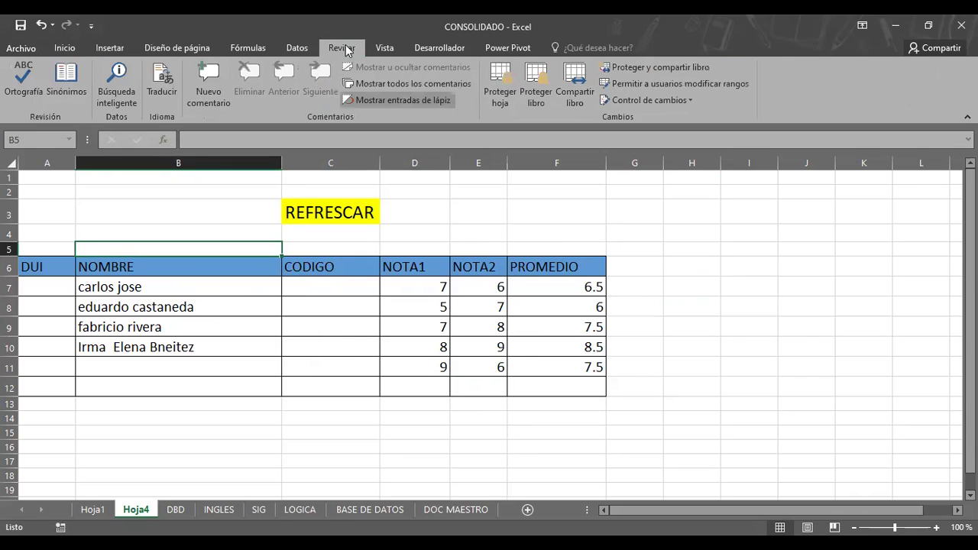
pyautogui.click(540, 81)
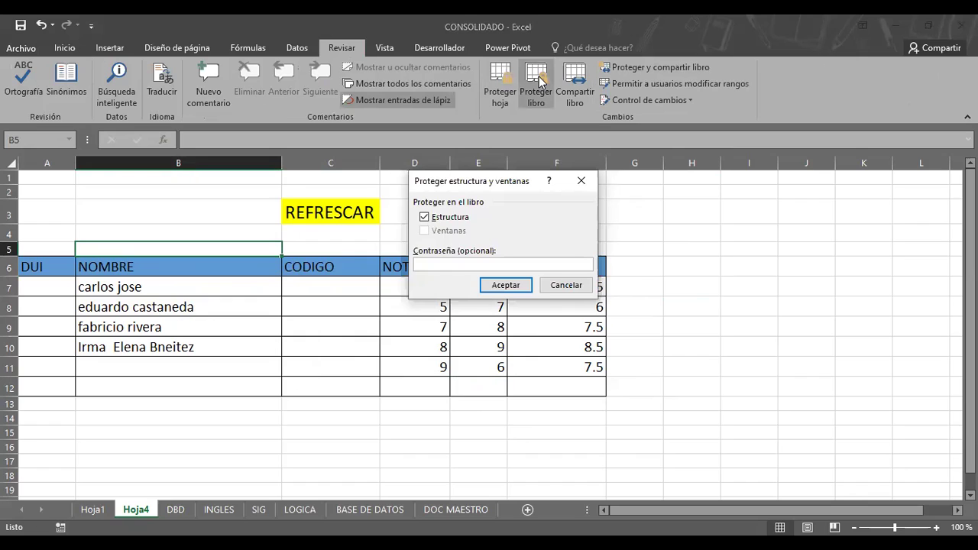
pyautogui.press('Return')
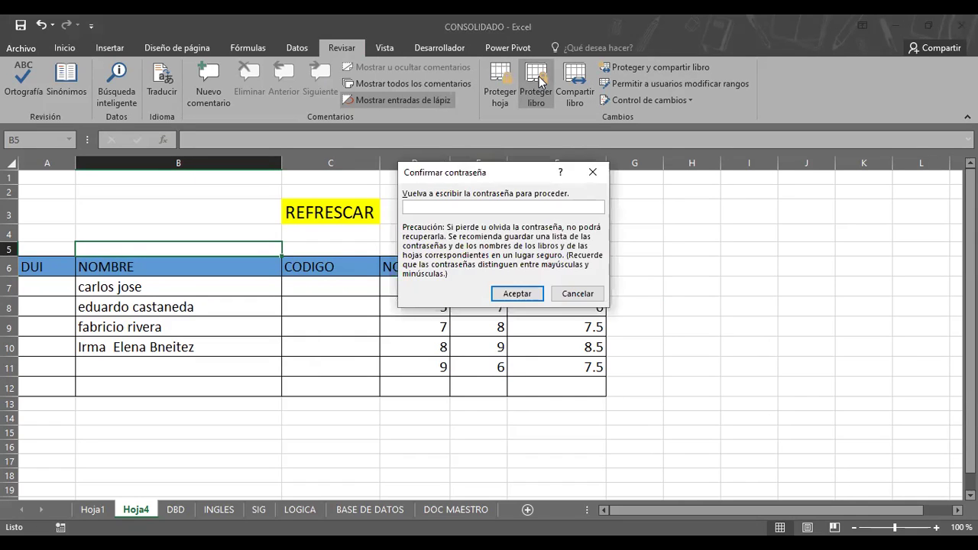
pyautogui.press('Return')
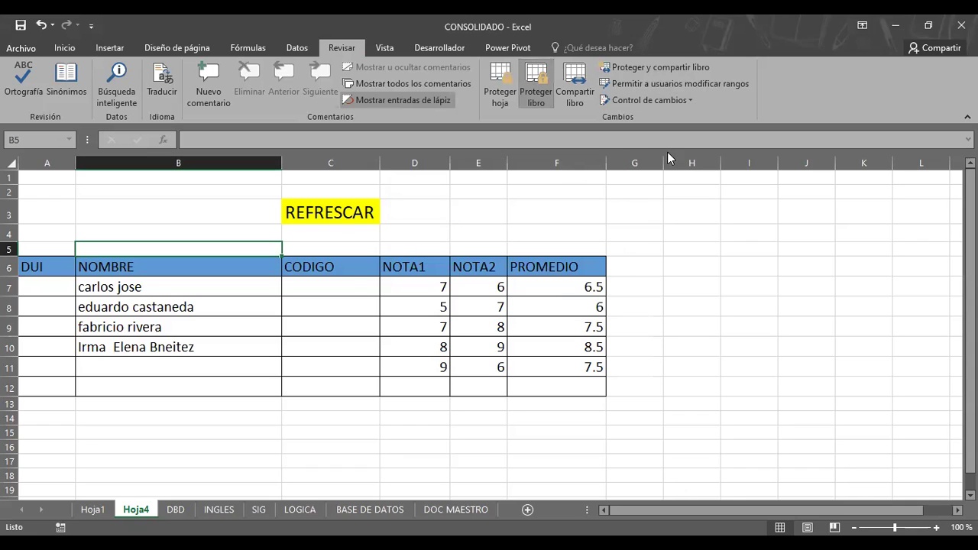
pyautogui.click(696, 313)
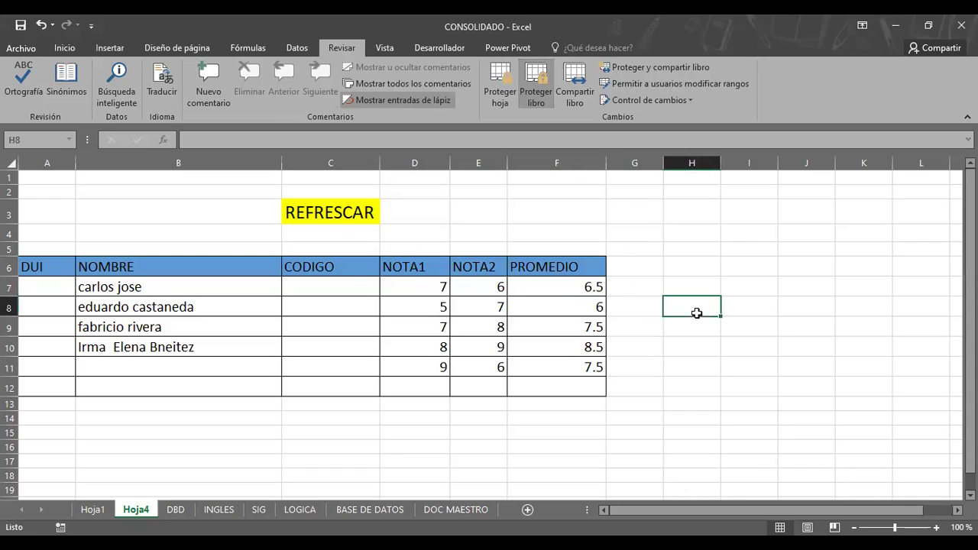
# - Select the whole Hoja4 sheet and clear Locked in Format Cells > Protection
pyautogui.click(344, 283)
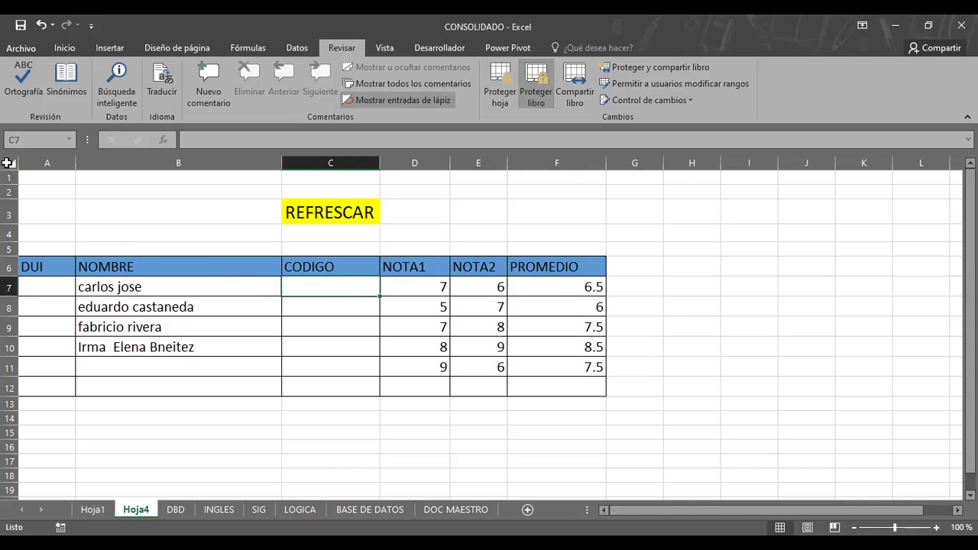
pyautogui.click(6, 163)
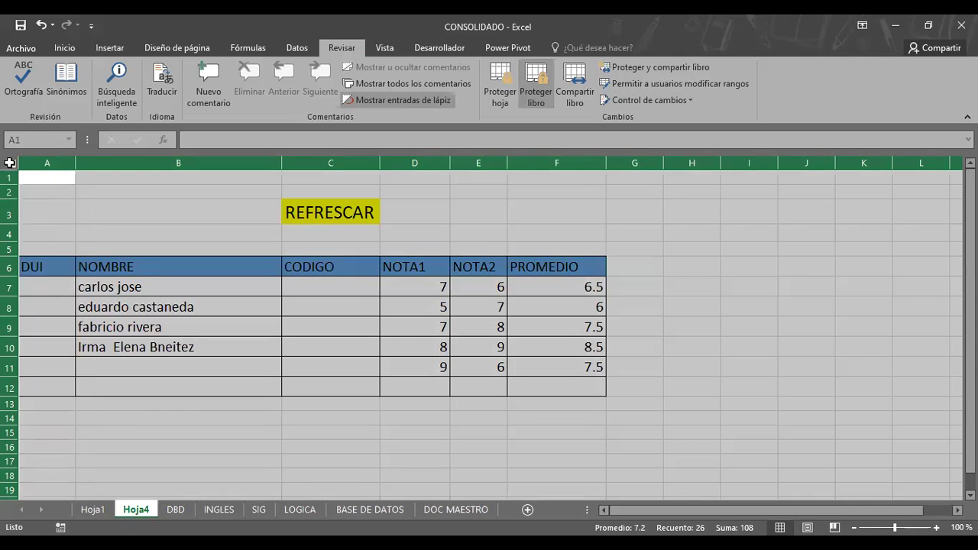
pyautogui.rightClick(10, 168)
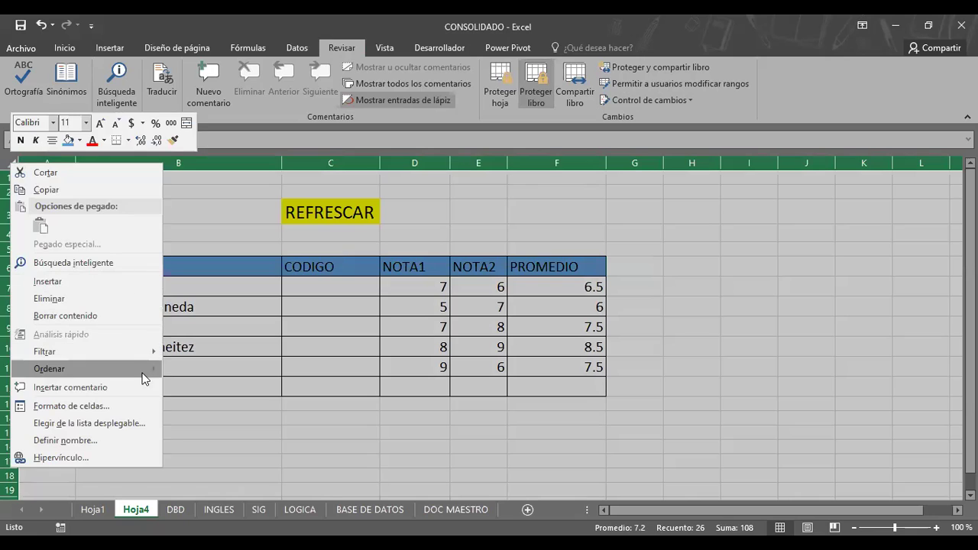
pyautogui.click(91, 411)
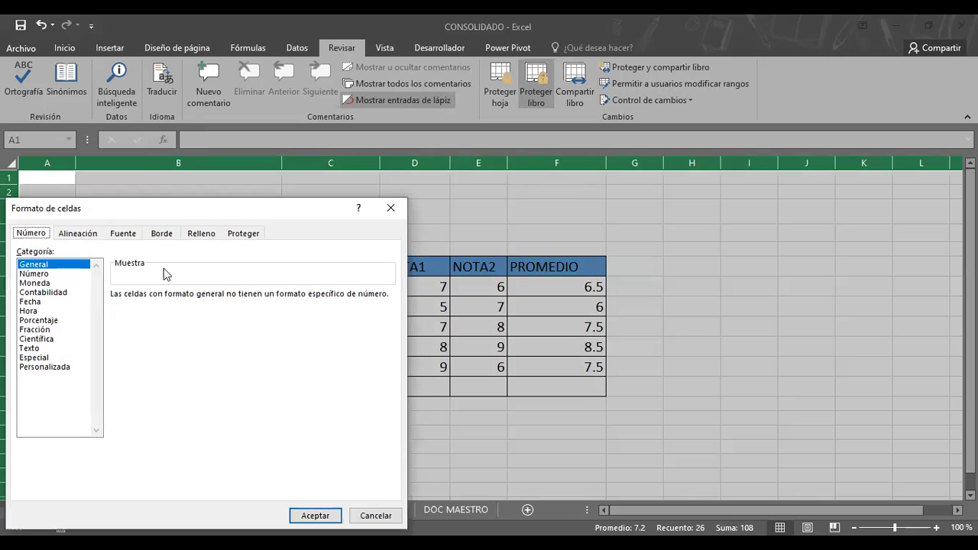
pyautogui.hotkey('ctrl', 'shift', 'Tab')
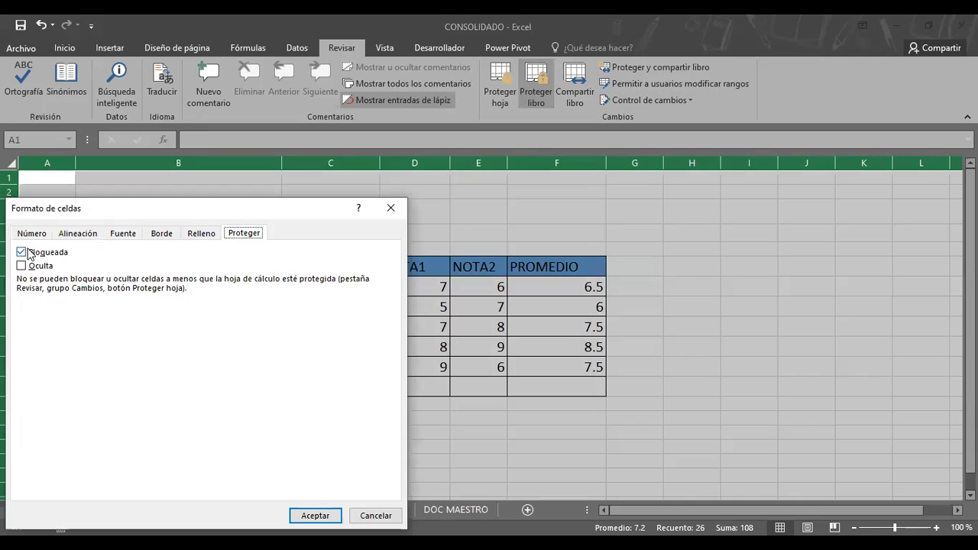
pyautogui.click(21, 252)
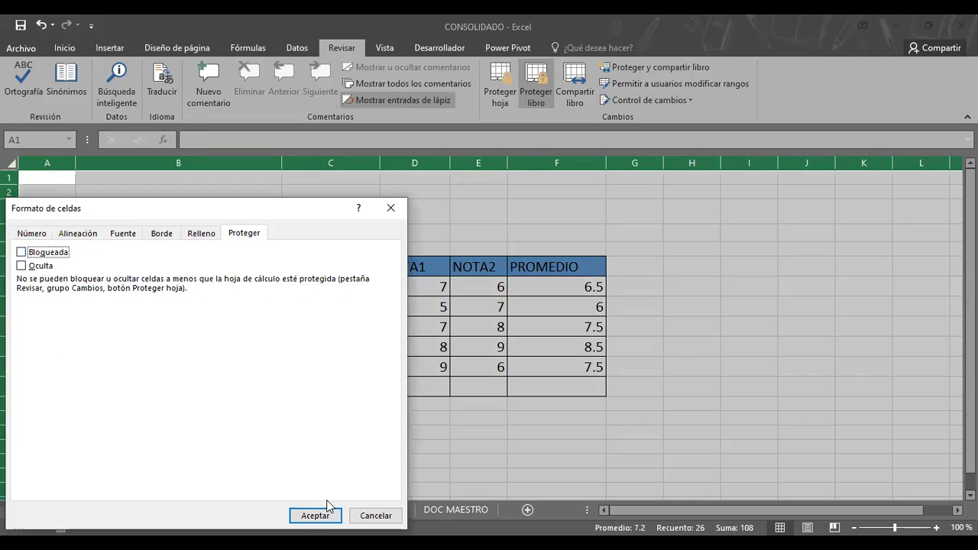
pyautogui.click(304, 517)
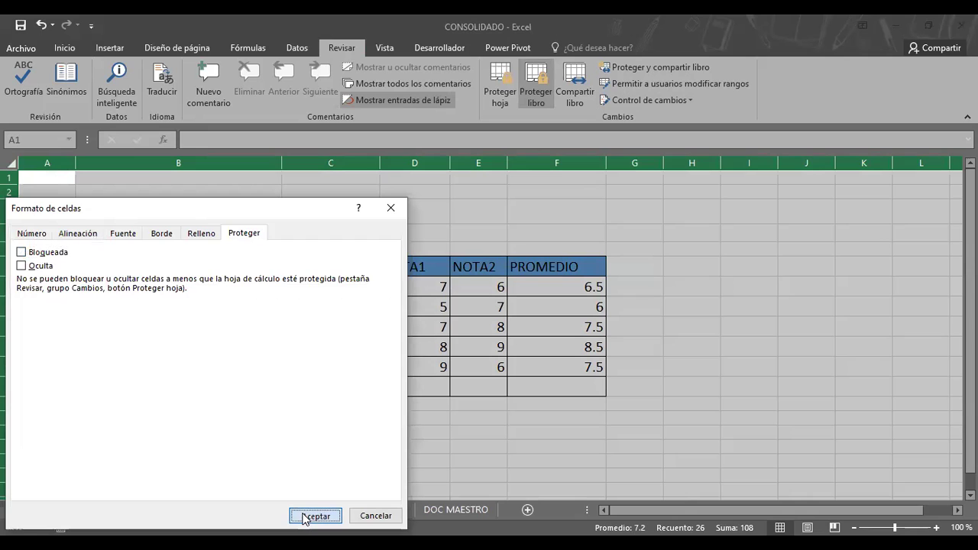
# - Select F7:F11 and turn Locked back on in their Format Cells protection settings
pyautogui.click(720, 264)
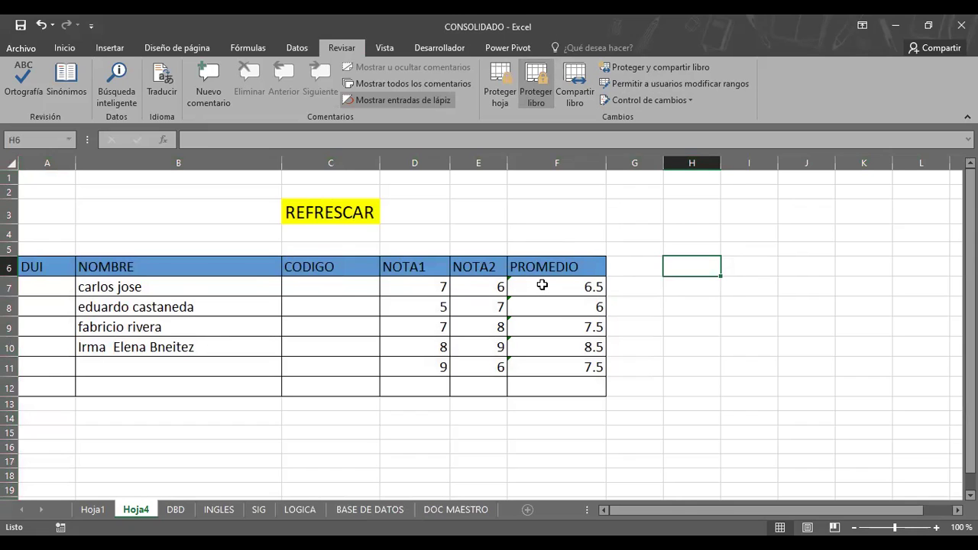
pyautogui.moveTo(542, 285); pyautogui.dragTo(553, 365)
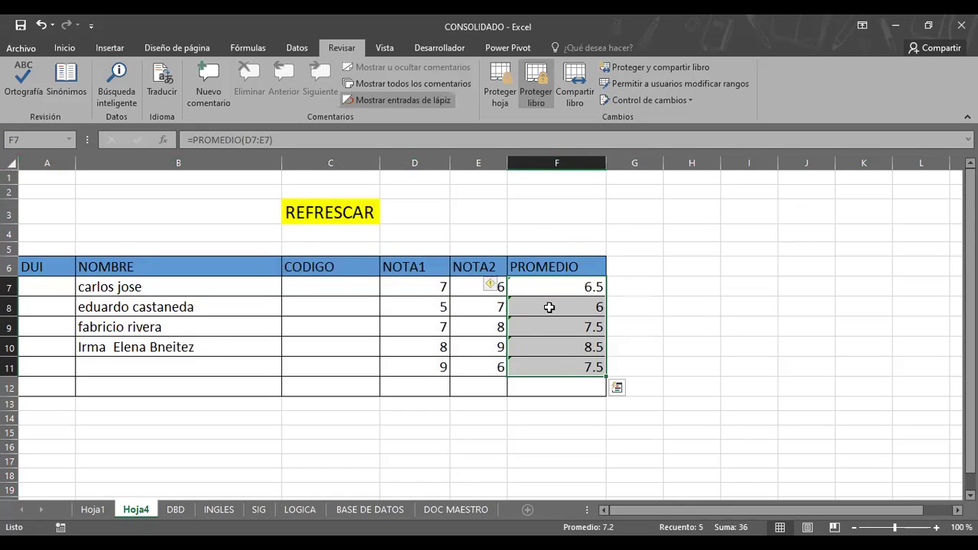
pyautogui.moveTo(445, 287); pyautogui.dragTo(567, 371)
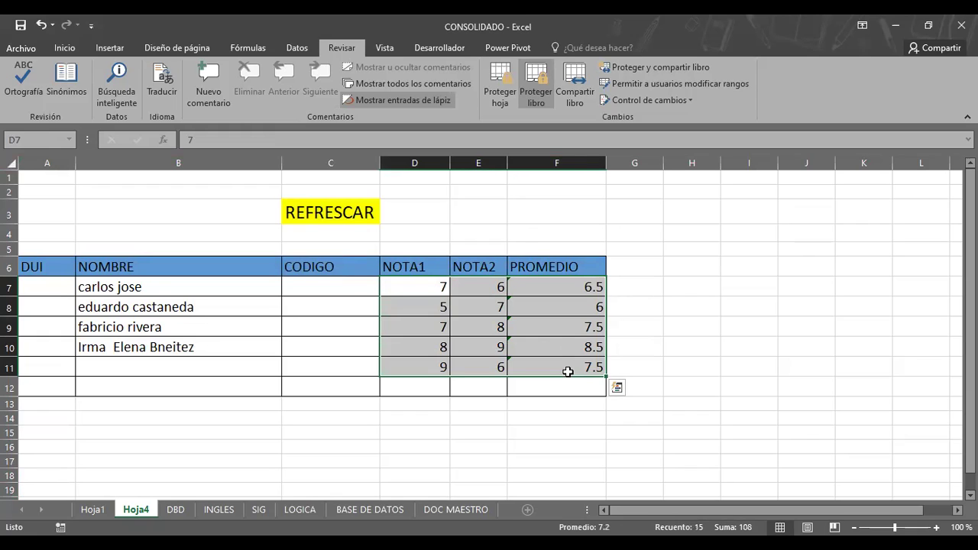
pyautogui.click(642, 290)
pyautogui.moveTo(543, 291); pyautogui.dragTo(540, 367)
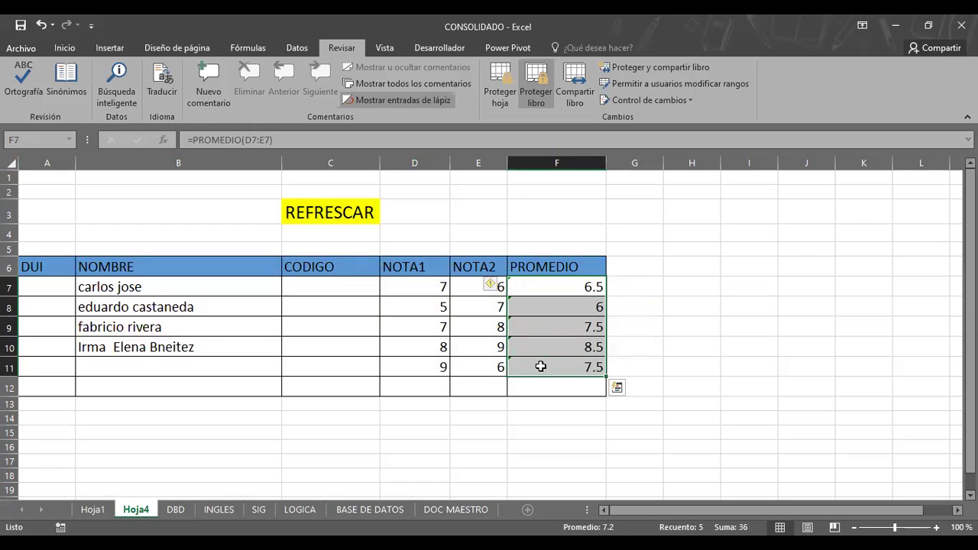
pyautogui.rightClick(560, 330)
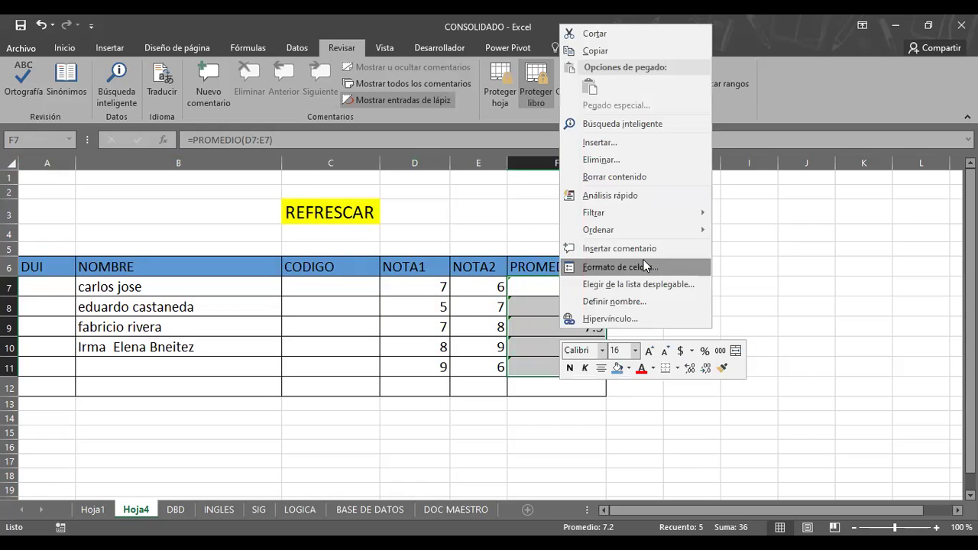
pyautogui.click(644, 265)
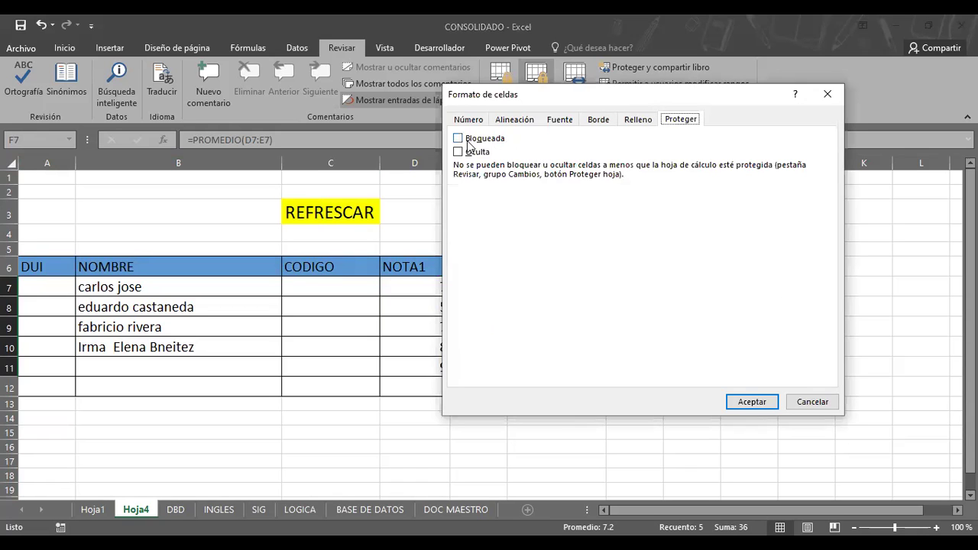
pyautogui.click(739, 402)
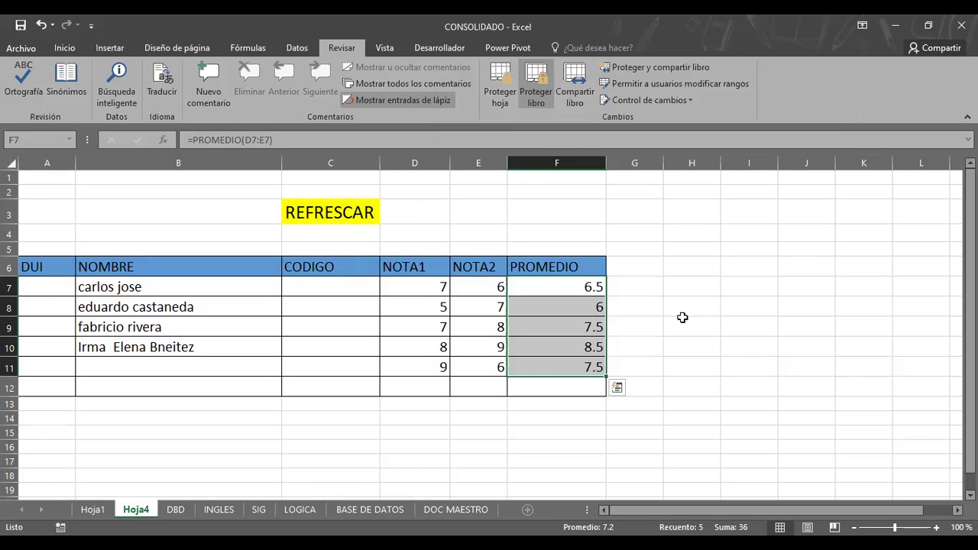
# - Protect Hoja4 via Protect Sheet, accepting the default options
pyautogui.click(499, 86)
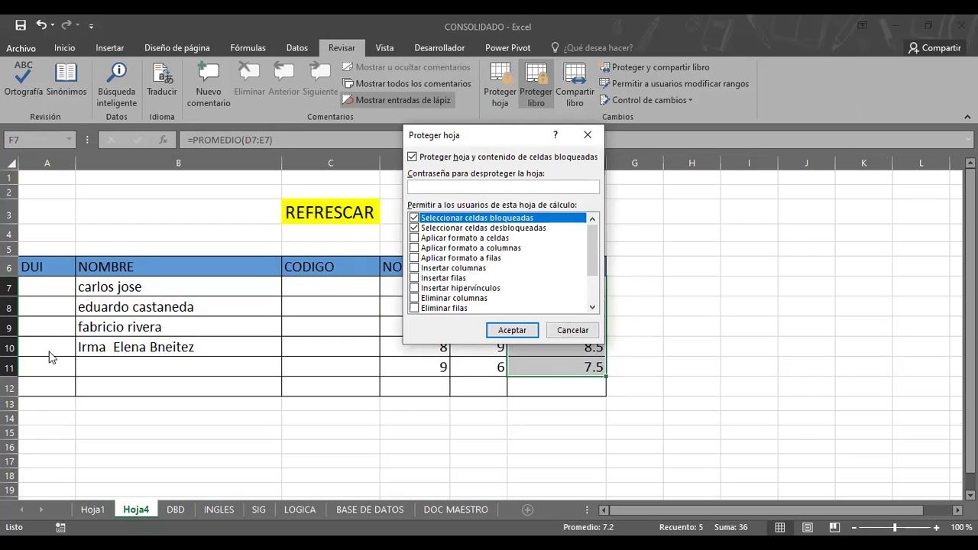
pyautogui.click(512, 333)
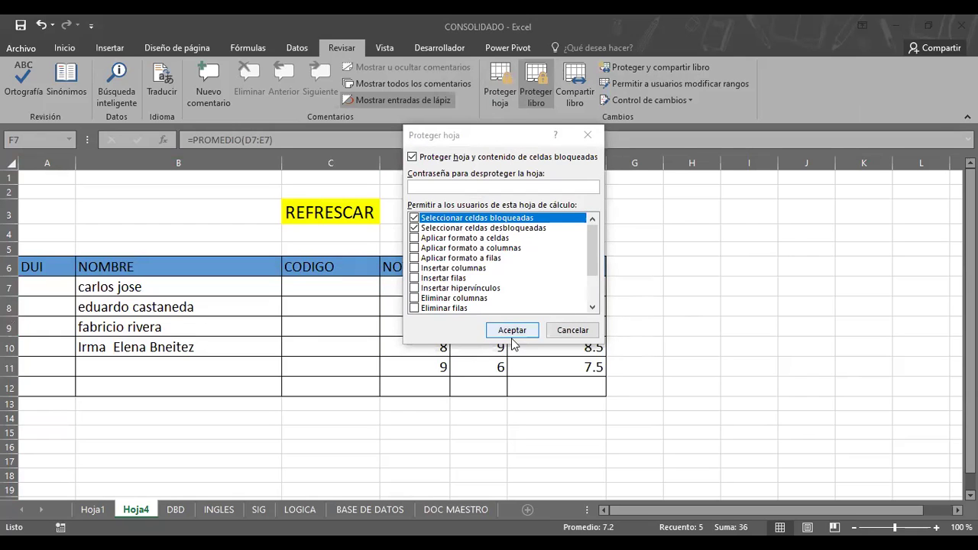
pyautogui.click(512, 330)
pyautogui.click(437, 308)
# - Try editing PROMEDIO cells F8 and F10, dismissing each protected-sheet warning
pyautogui.click(535, 306)
pyautogui.doubleClick(535, 306)
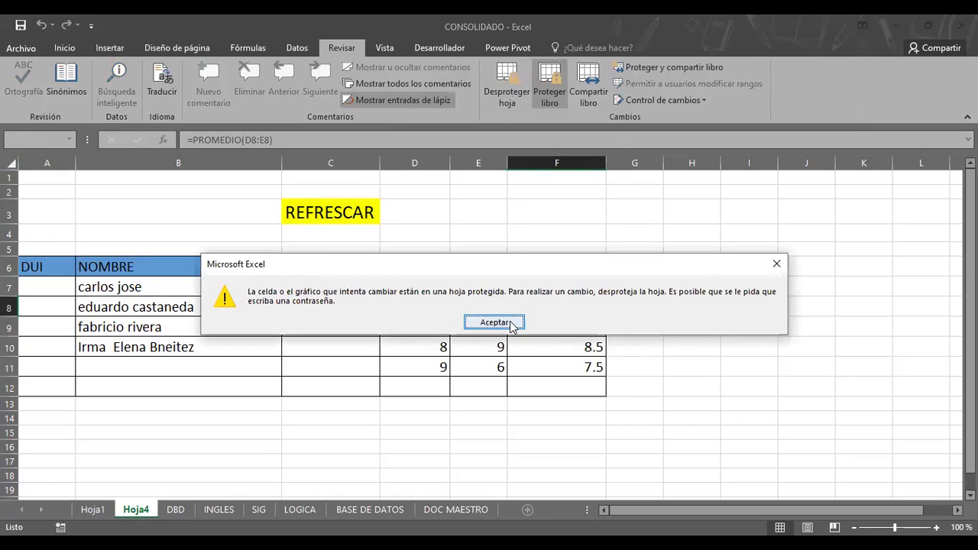
pyautogui.click(512, 326)
pyautogui.doubleClick(543, 344)
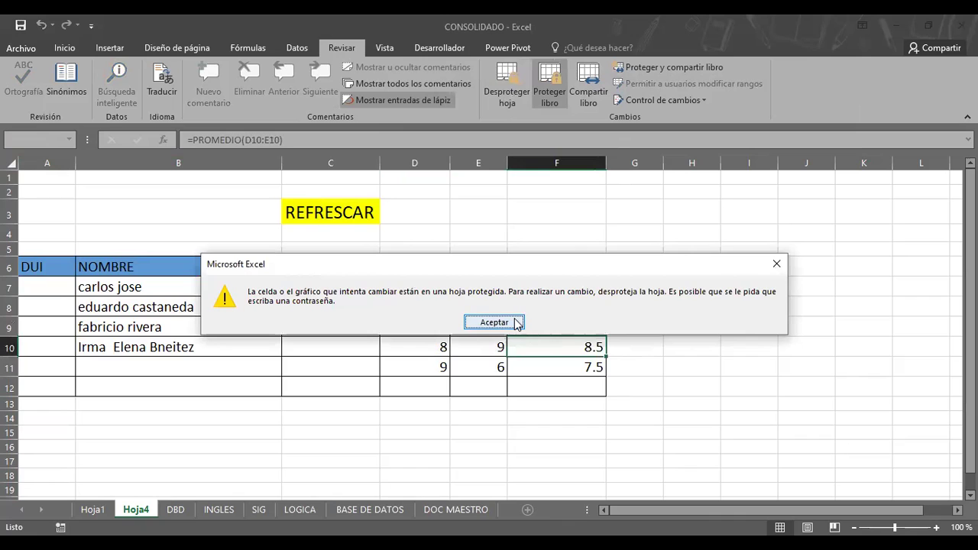
pyautogui.click(517, 324)
pyautogui.doubleClick(579, 348)
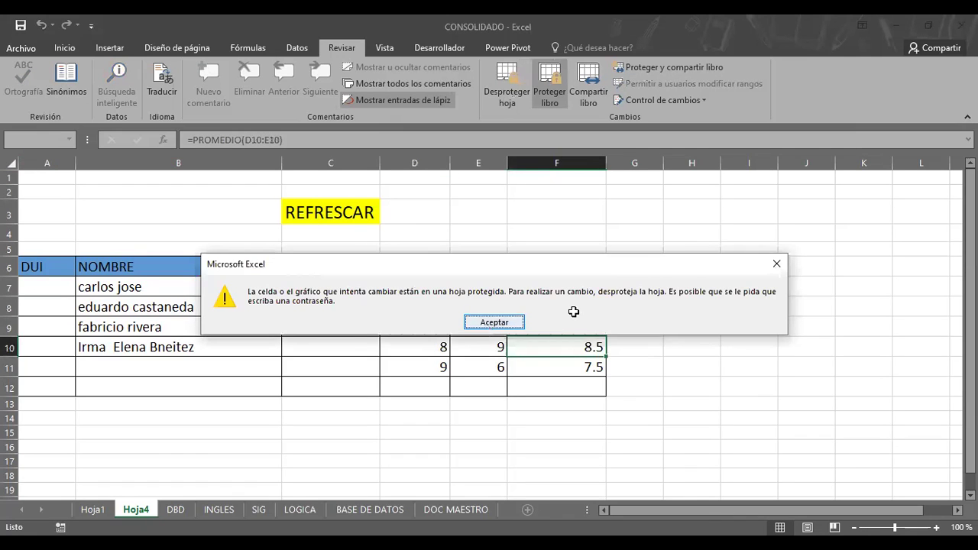
pyautogui.press('Return')
pyautogui.click(573, 311)
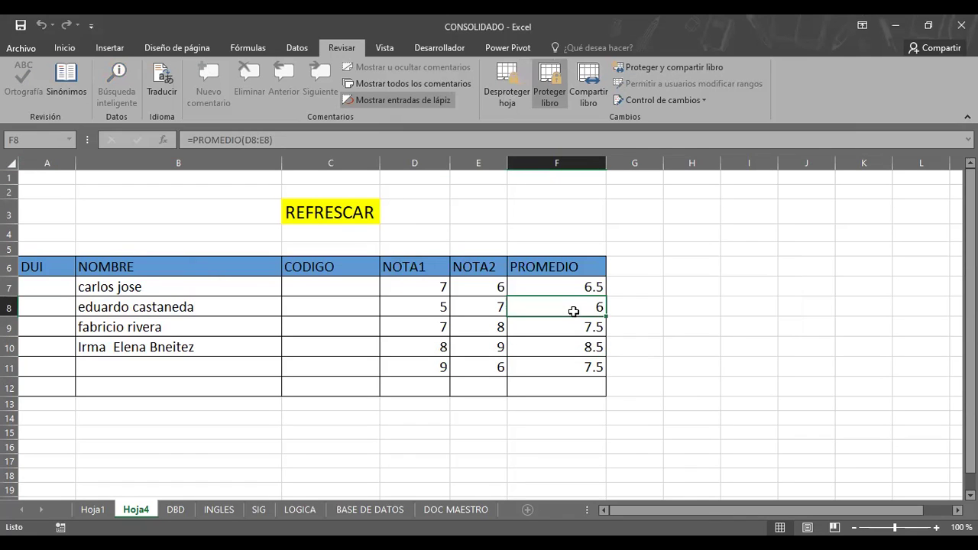
# - Type the test text 'wetw' into unlocked cell F3, then delete it
pyautogui.click(557, 220)
pyautogui.write('wetw')
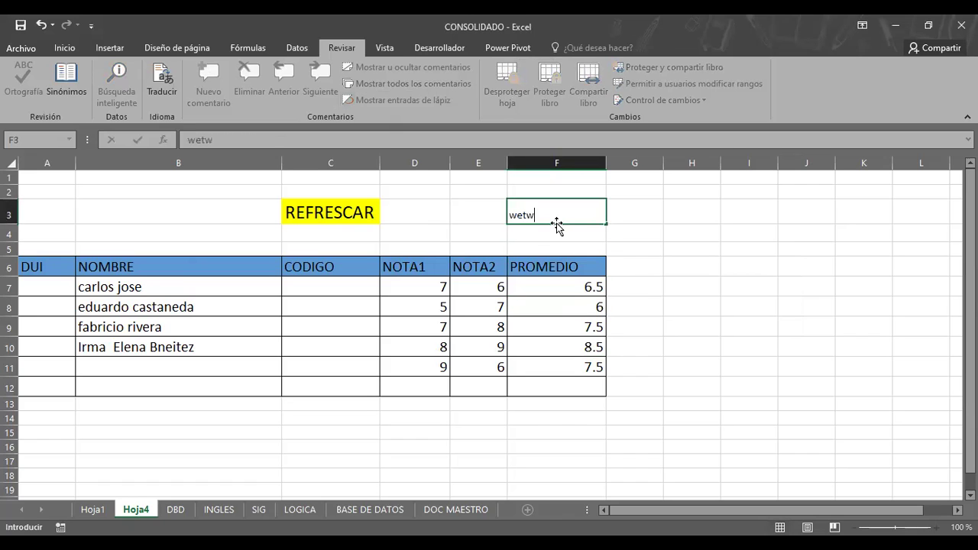
pyautogui.click(666, 234)
pyautogui.moveTo(574, 294); pyautogui.dragTo(574, 354)
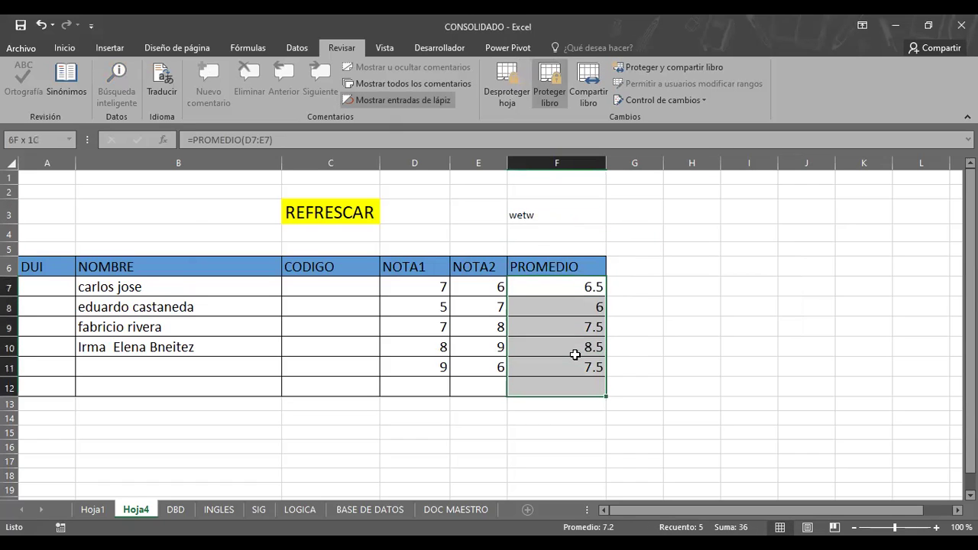
pyautogui.click(525, 213)
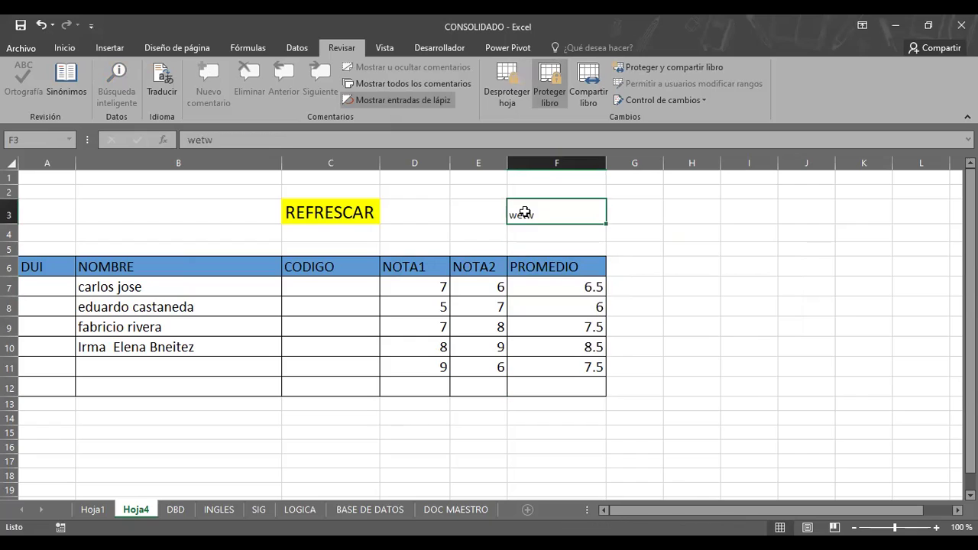
pyautogui.press('Delete')
# - Enter a letter string in CODIGO cell C7, cancel the rejection, and show the Data tab
pyautogui.click(345, 288)
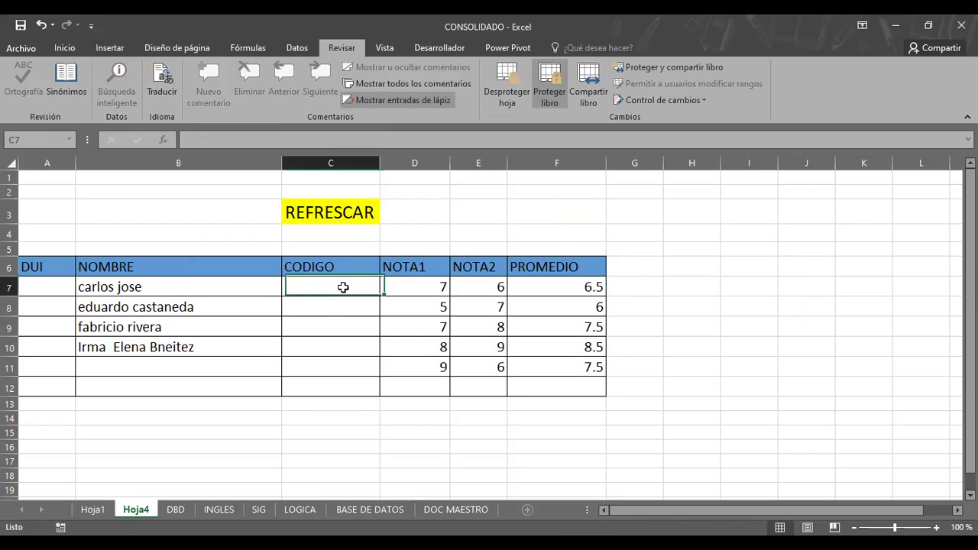
pyautogui.write('dsfsfsdfdsfsdds')
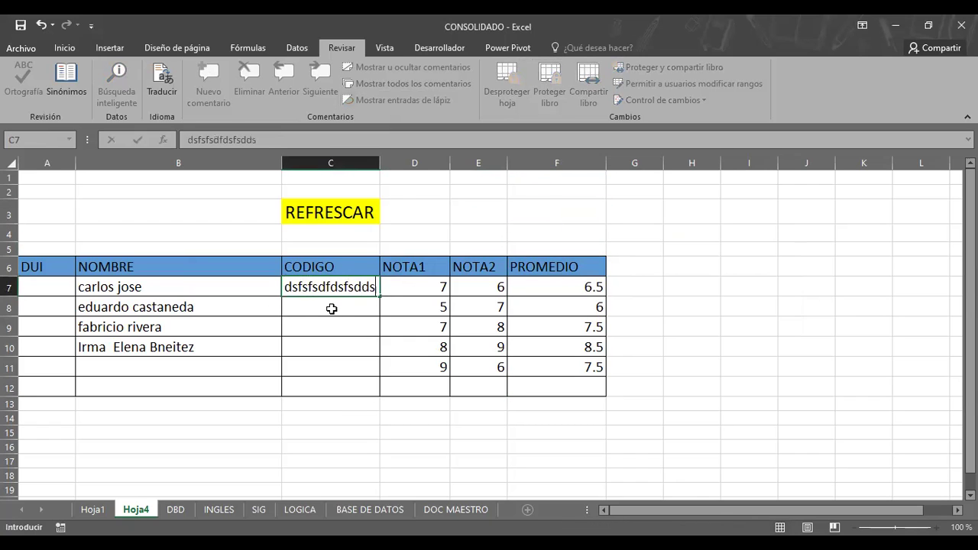
pyautogui.press('Return')
pyautogui.click(503, 323)
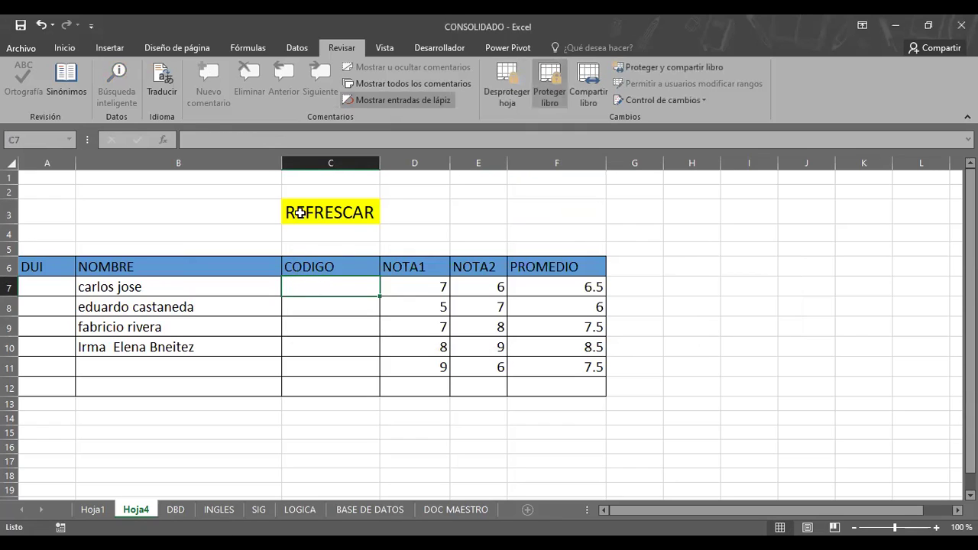
pyautogui.click(294, 47)
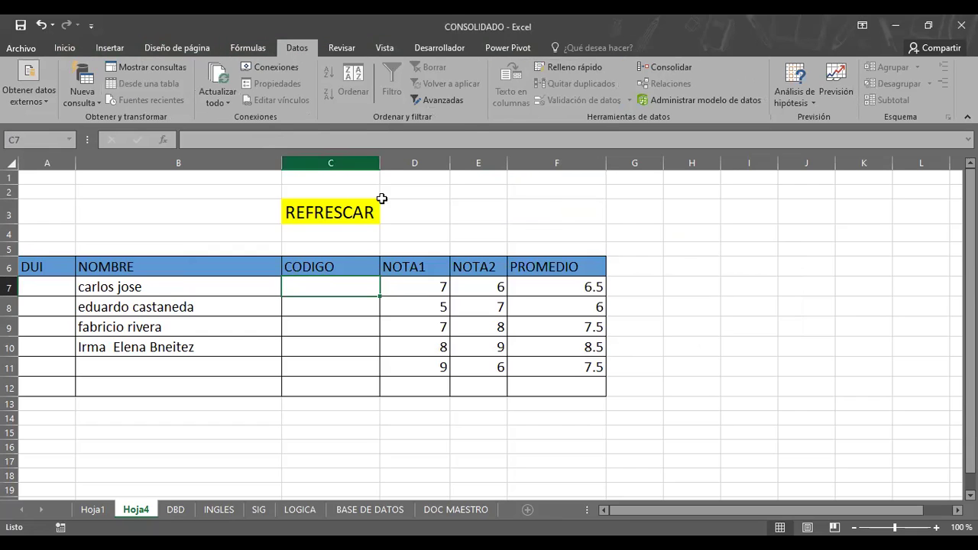
pyautogui.click(317, 304)
pyautogui.click(330, 279)
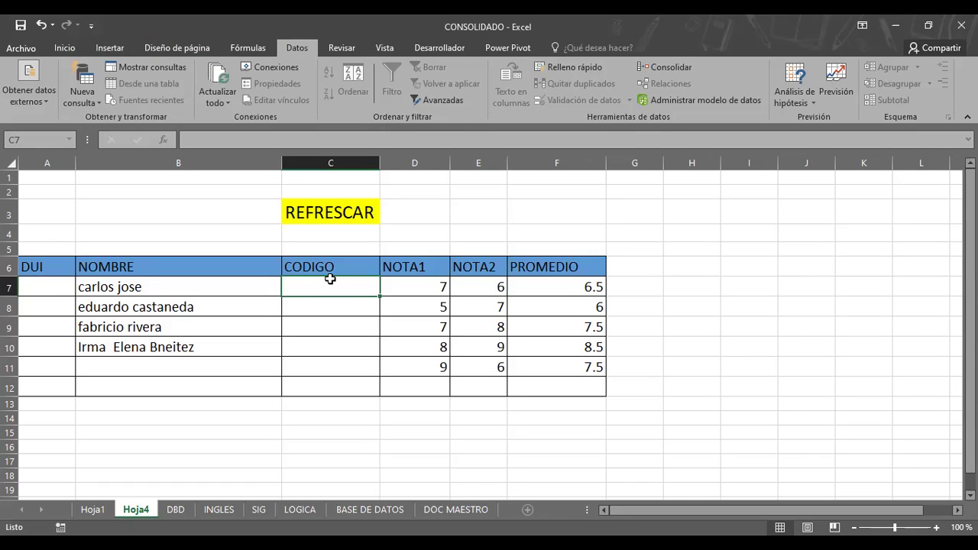
# - Show the Revisar ribbon and move from Hoja4 to the empty DOC MAESTRO sheet
pyautogui.click(348, 46)
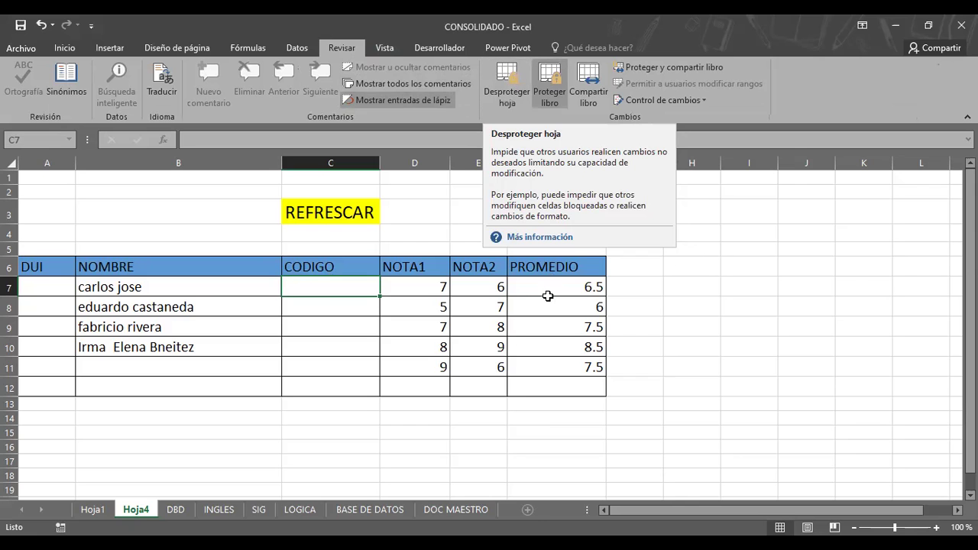
pyautogui.click(487, 510)
pyautogui.click(369, 511)
pyautogui.click(467, 510)
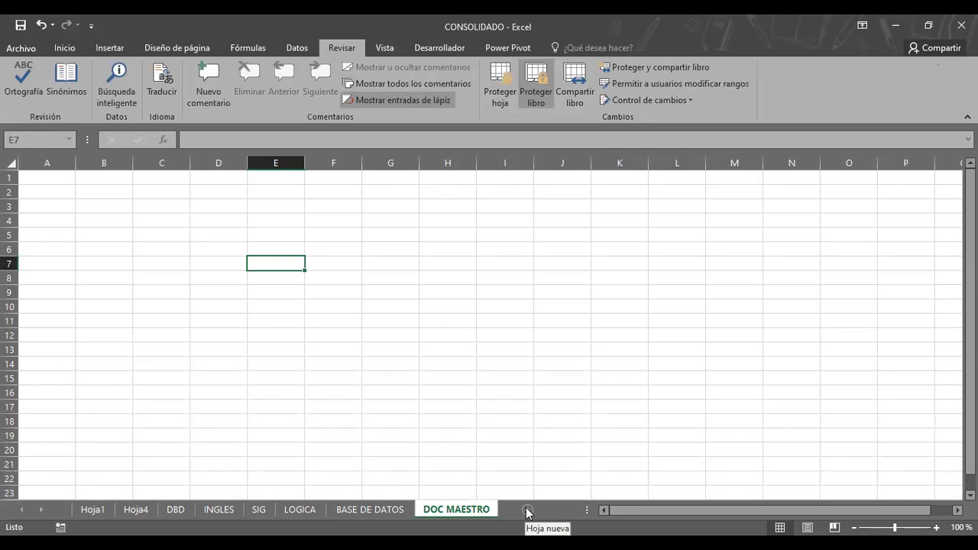
# - Select cells such as G2 on the empty DOC MAESTRO sheet
pyautogui.click(376, 510)
pyautogui.click(445, 511)
pyautogui.click(376, 239)
pyautogui.click(158, 234)
pyautogui.click(403, 194)
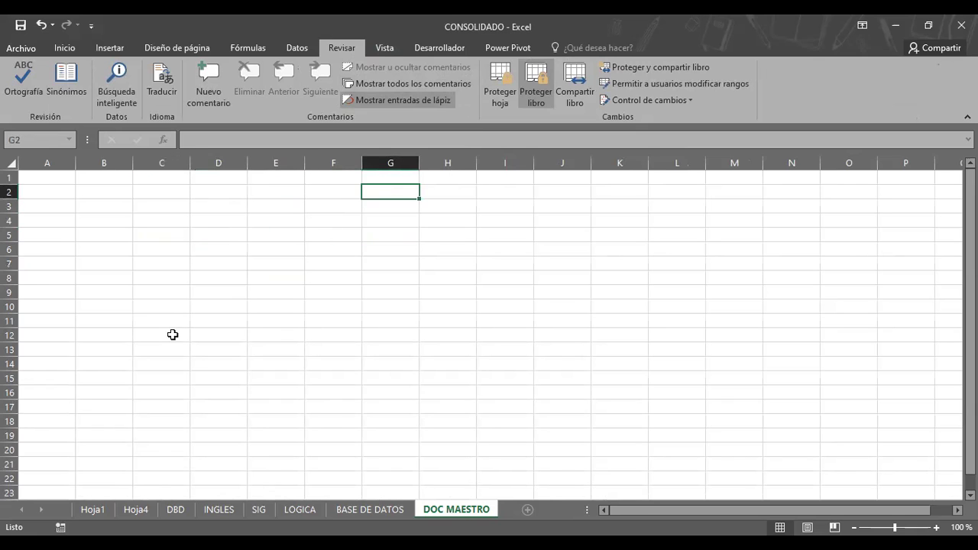
pyautogui.click(385, 510)
pyautogui.click(458, 510)
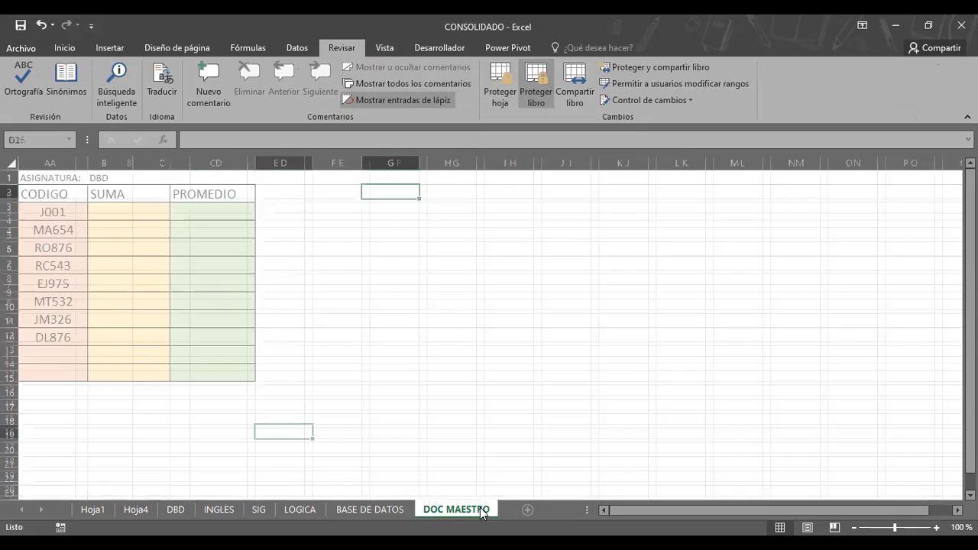
# - Go through Hoja1 to Hoja4 and select cell B3 above the grades table
pyautogui.click(92, 510)
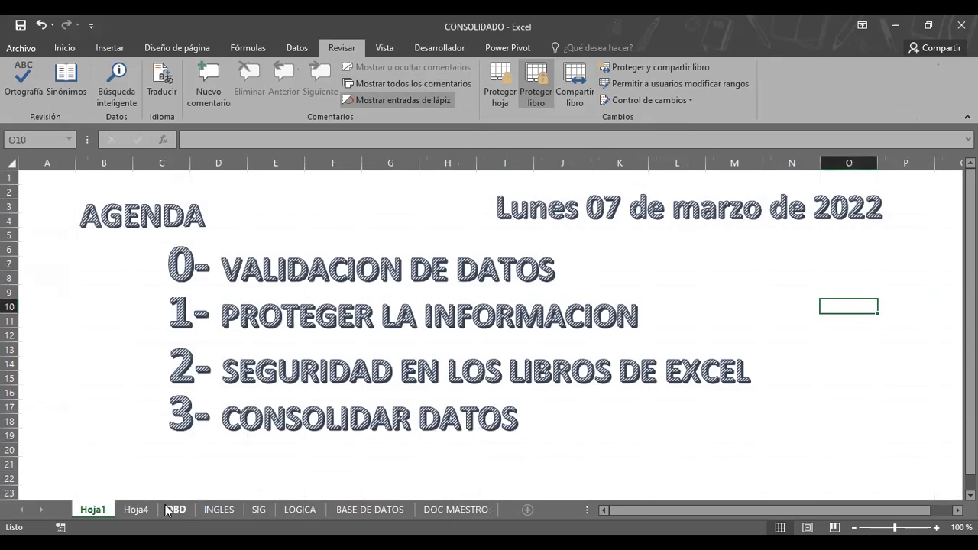
pyautogui.click(138, 511)
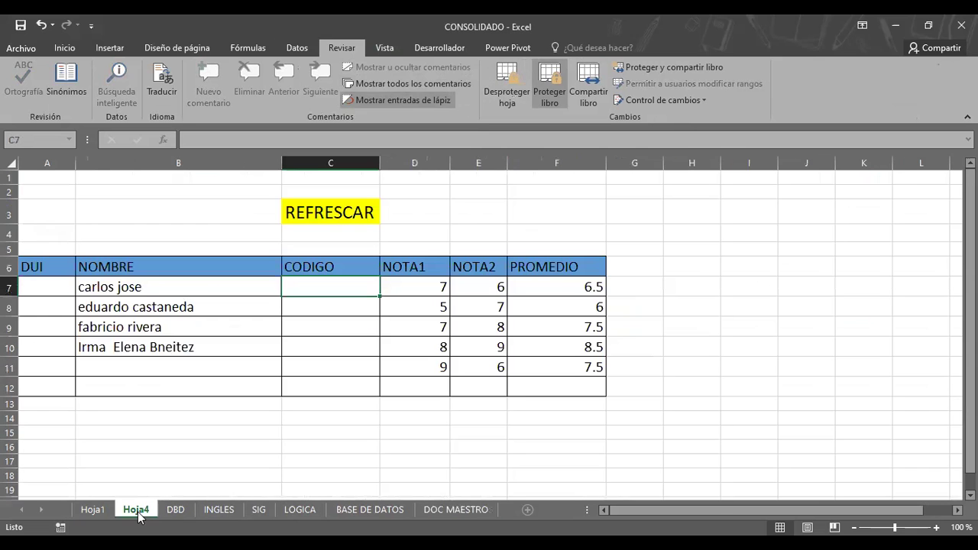
pyautogui.click(208, 266)
pyautogui.click(229, 218)
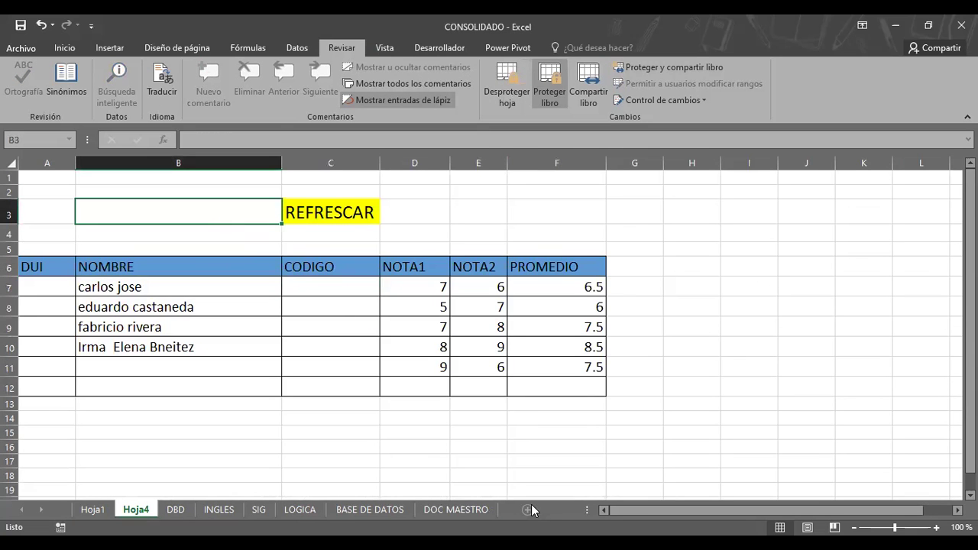
# - Unprotect Hoja4 and enter 3453 in carlos jose's PROMEDIO cell F7
pyautogui.click(507, 79)
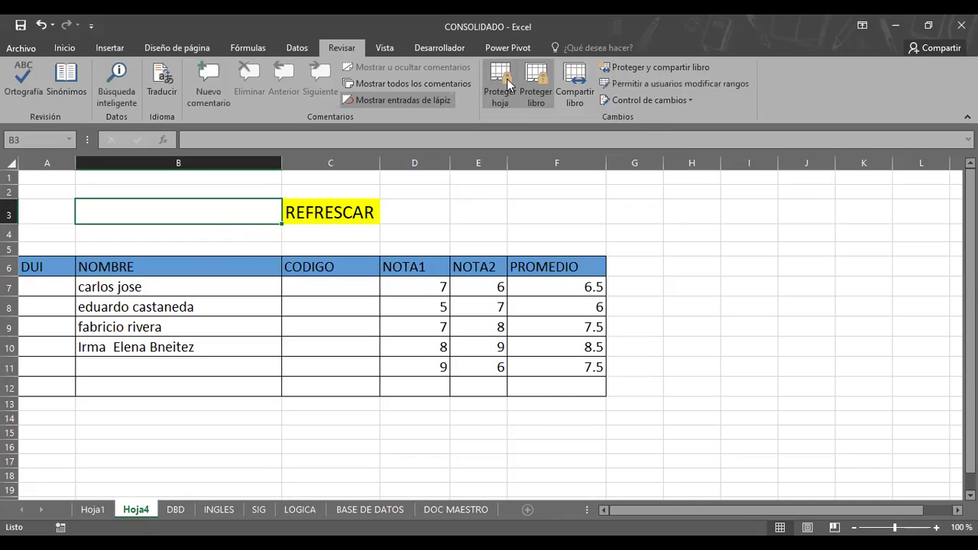
pyautogui.click(548, 282)
pyautogui.write('3453')
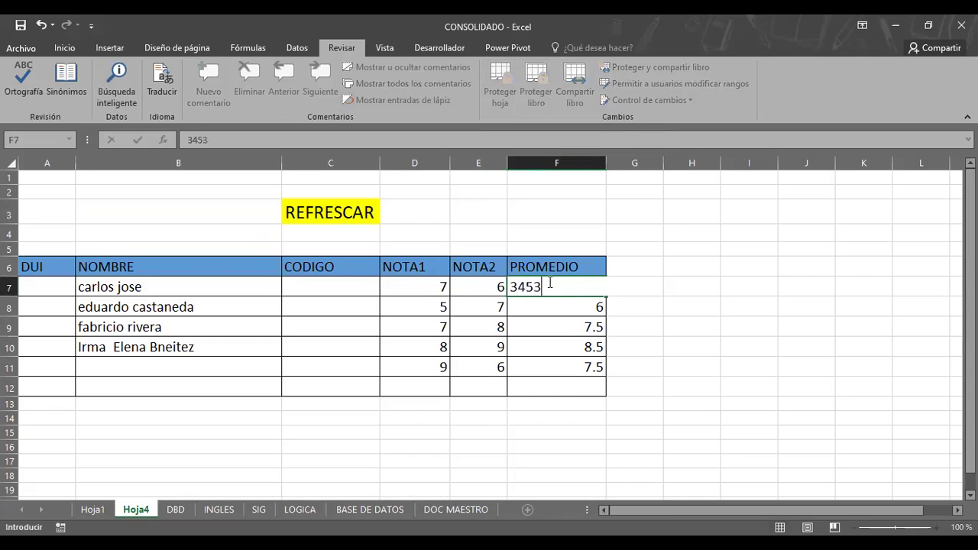
pyautogui.press('Return')
pyautogui.click(549, 291)
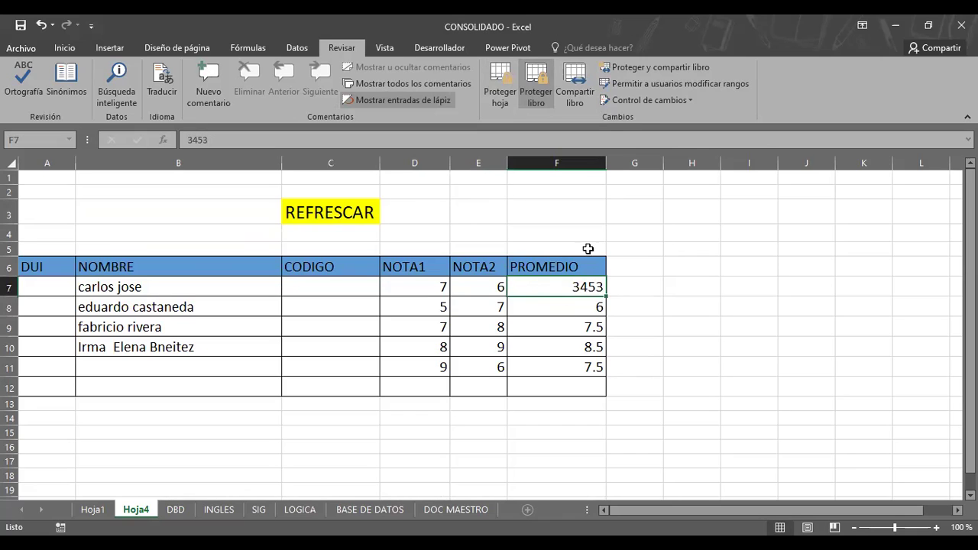
# - Select the PROMEDIO cells F7:F13, then the entire sheet
pyautogui.click(657, 212)
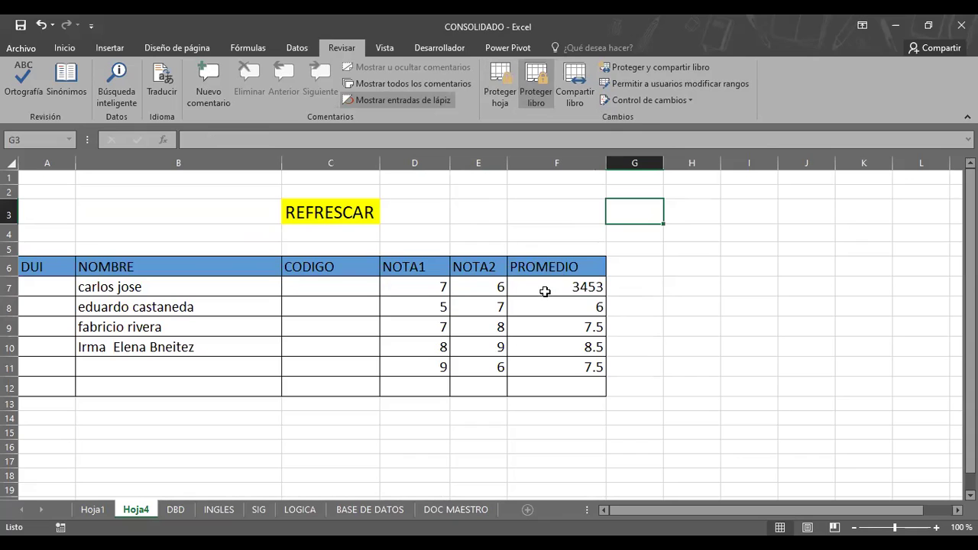
pyautogui.moveTo(545, 291); pyautogui.dragTo(557, 405)
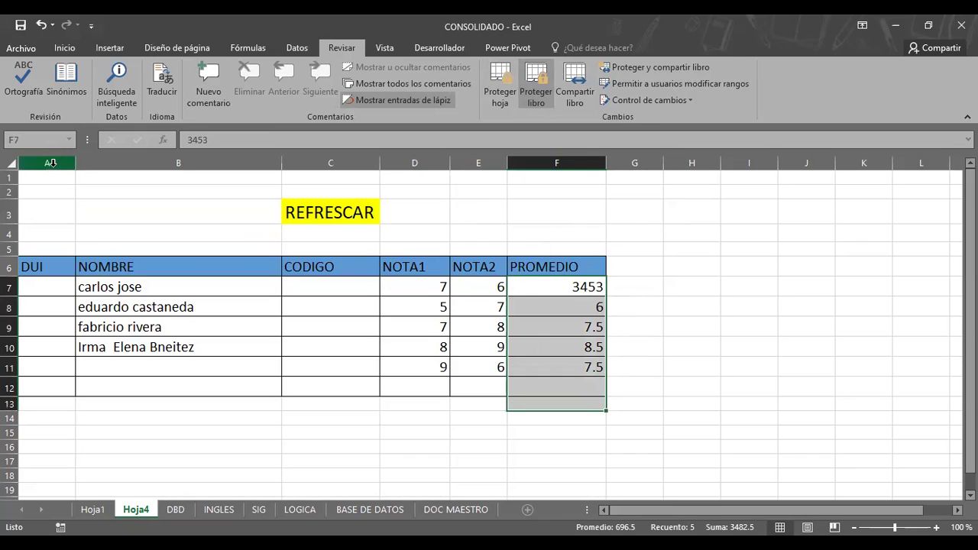
pyautogui.click(10, 167)
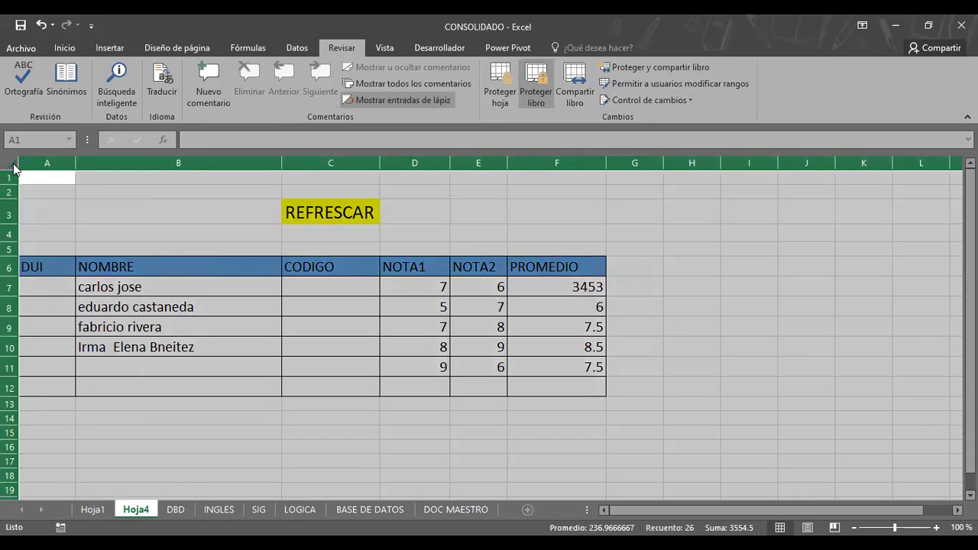
# - Clear Bloqueada in Format Cells protection so every cell on Hoja4 is unlocked
pyautogui.rightClick(13, 169)
pyautogui.click(90, 403)
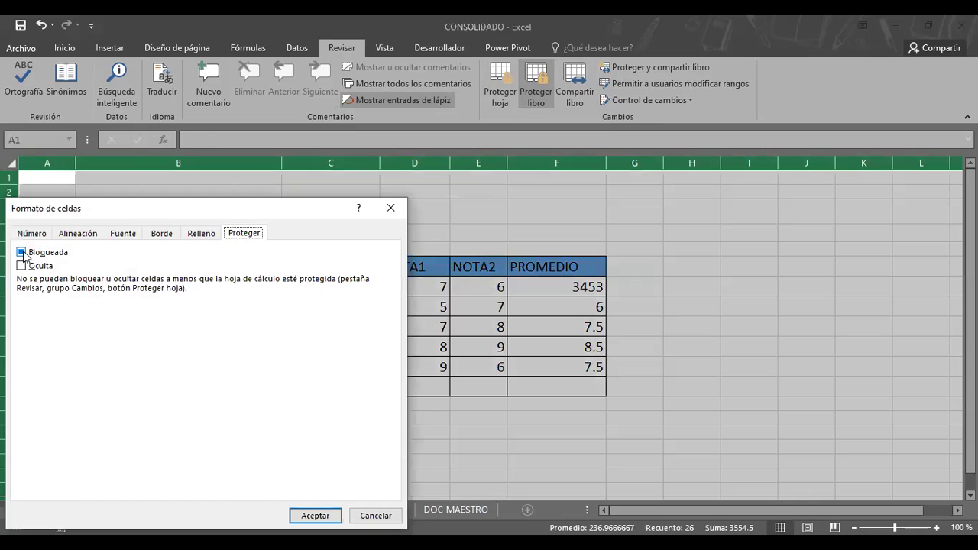
pyautogui.click(20, 251)
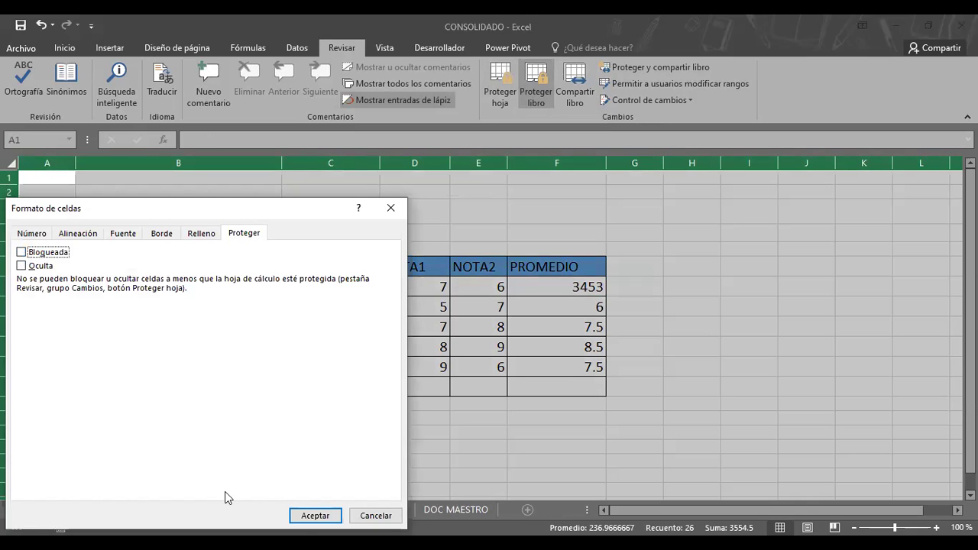
pyautogui.click(308, 516)
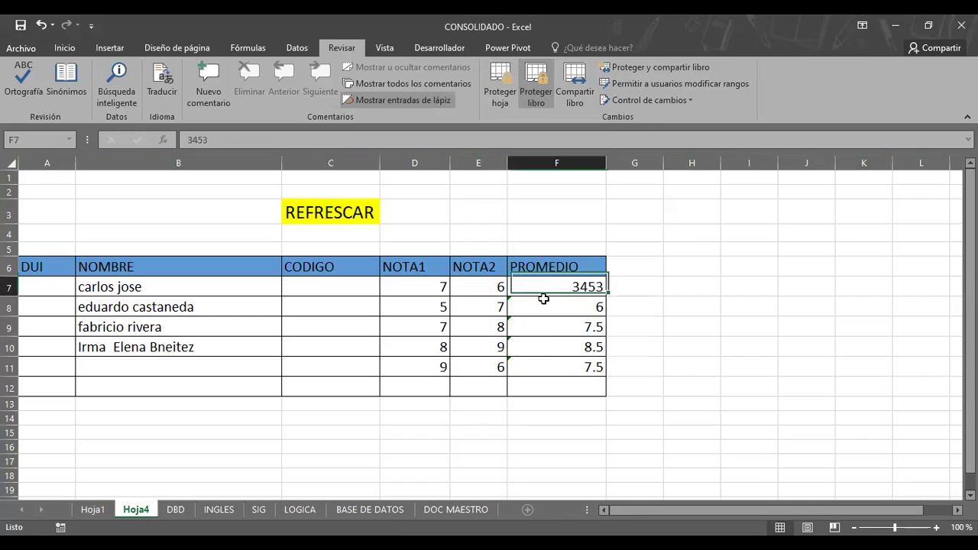
# - Select PROMEDIO cells F7:F13 and check Bloqueada to lock them again
pyautogui.moveTo(546, 289); pyautogui.dragTo(535, 386)
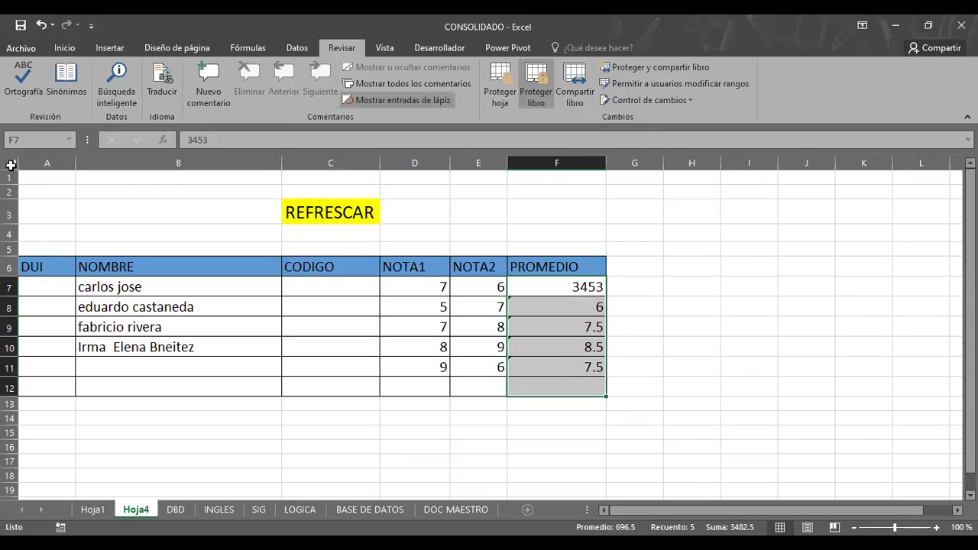
pyautogui.click(565, 285)
pyautogui.moveTo(556, 286); pyautogui.dragTo(557, 403)
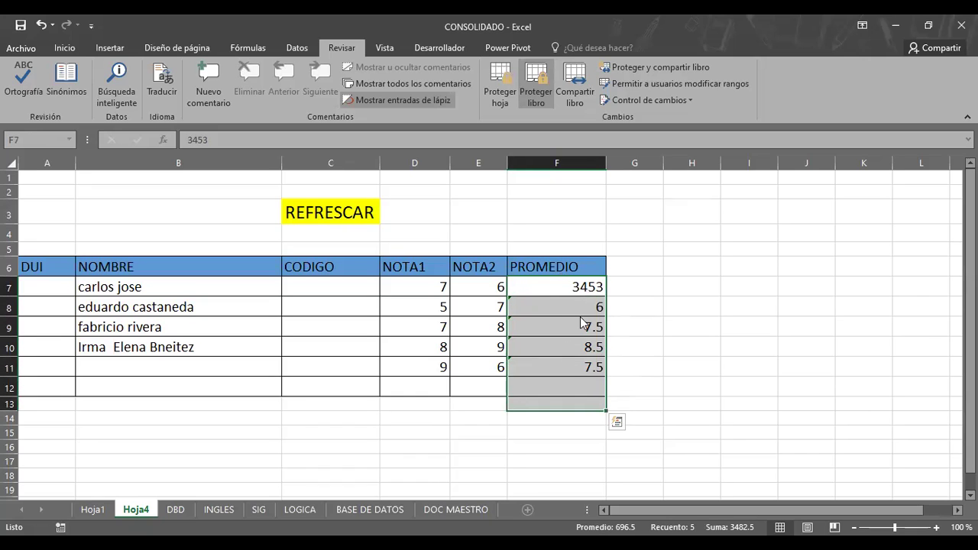
pyautogui.hotkey('shift', 'F10')
pyautogui.click(640, 470)
pyautogui.click(456, 253)
pyautogui.click(764, 518)
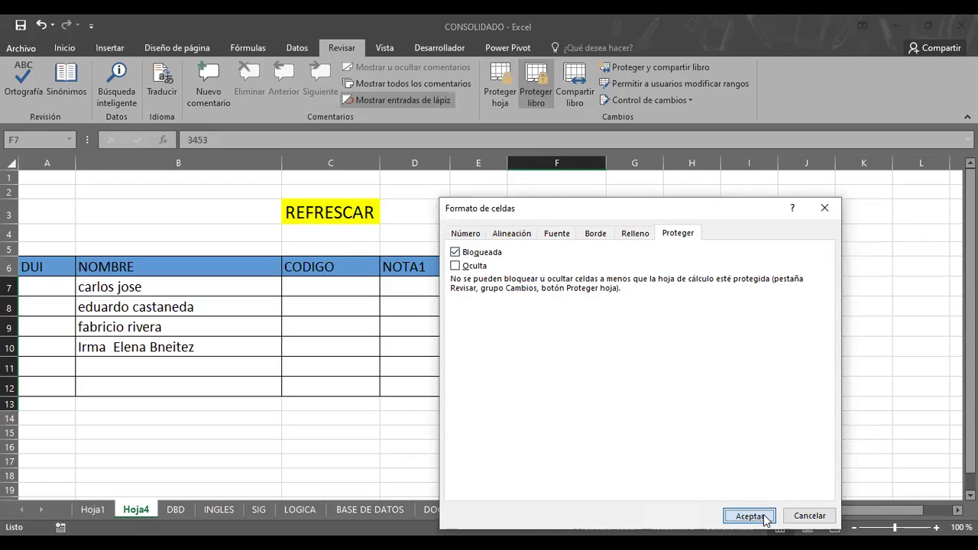
pyautogui.click(691, 306)
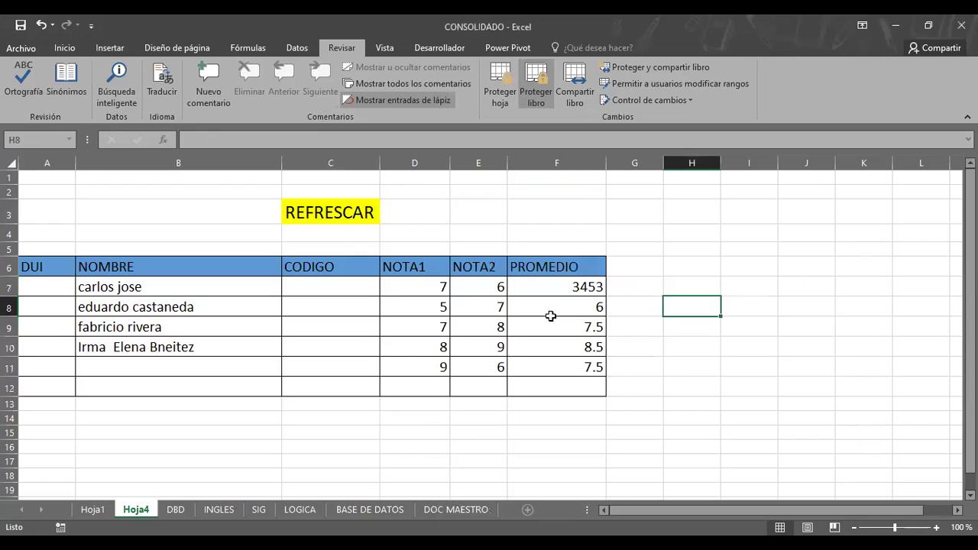
pyautogui.click(548, 309)
pyautogui.write('dfgd')
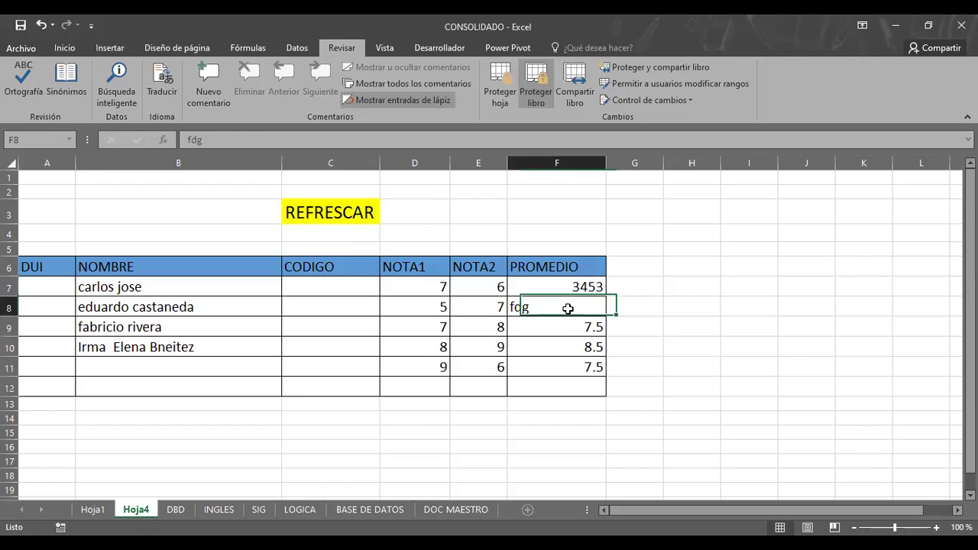
pyautogui.click(714, 280)
pyautogui.moveTo(563, 286); pyautogui.dragTo(578, 313)
# - Enter 34424 in H6, overwrite F8 with 54353, and select the PROMEDIO cells
pyautogui.click(711, 267)
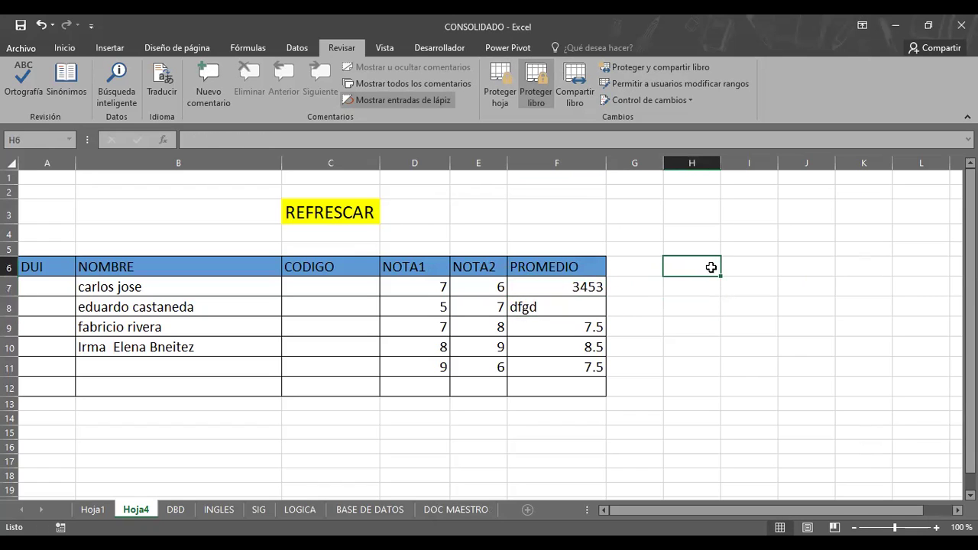
pyautogui.write('34424')
pyautogui.click(557, 307)
pyautogui.write('54353')
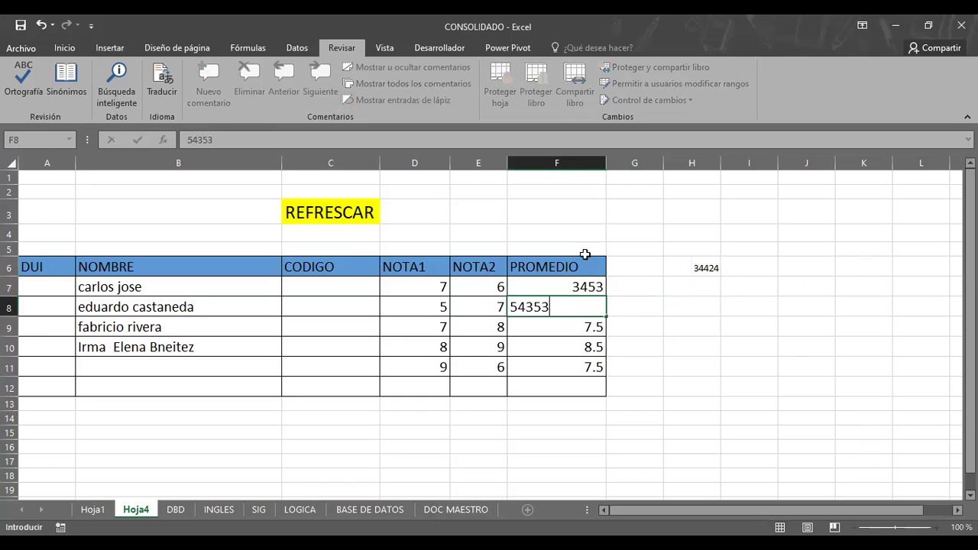
pyautogui.click(576, 218)
pyautogui.click(550, 285)
pyautogui.moveTo(554, 322)
pyautogui.mouseDown()
pyautogui.moveTo(556, 331)
pyautogui.moveTo(538, 310)
pyautogui.mouseUp()
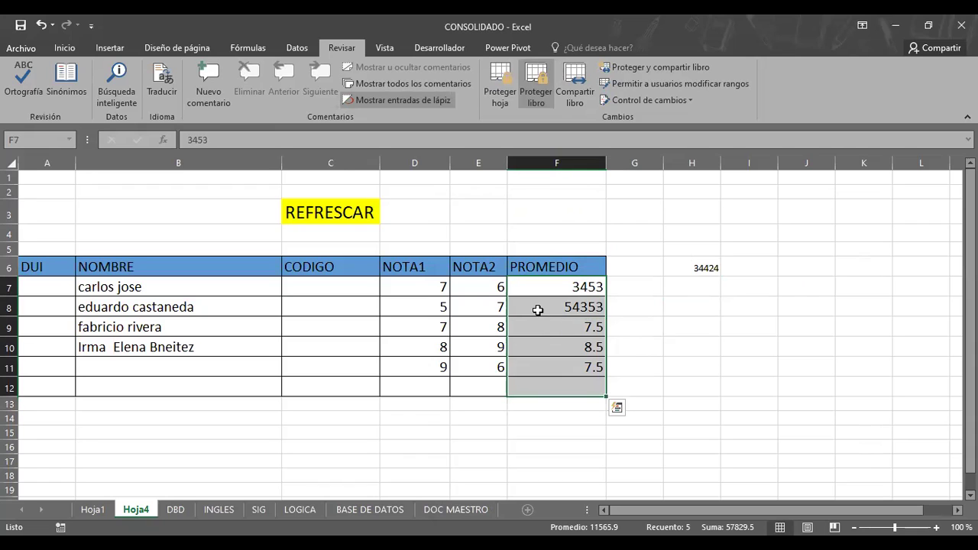
# - Open Format Cells for the selected PROMEDIO cells and close it unchanged
pyautogui.rightClick(540, 311)
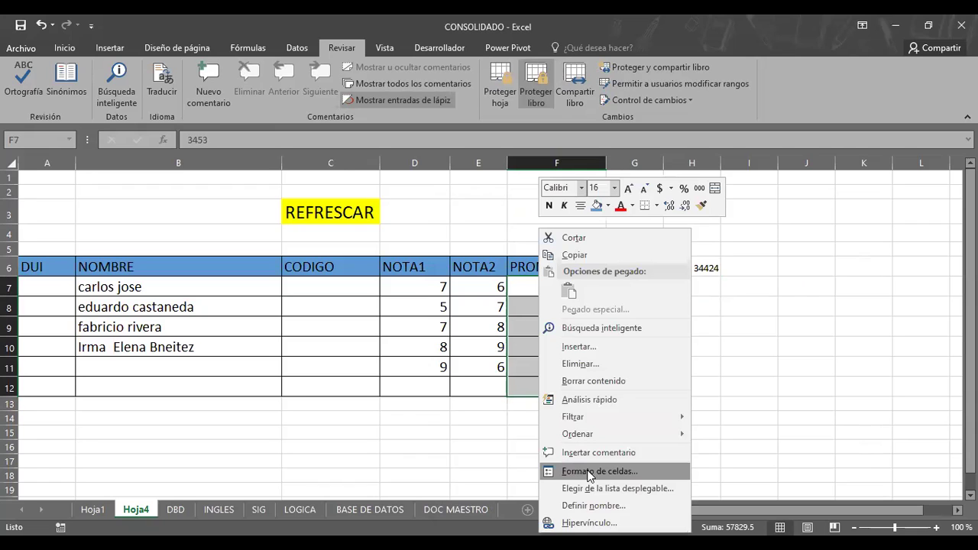
pyautogui.press('Return')
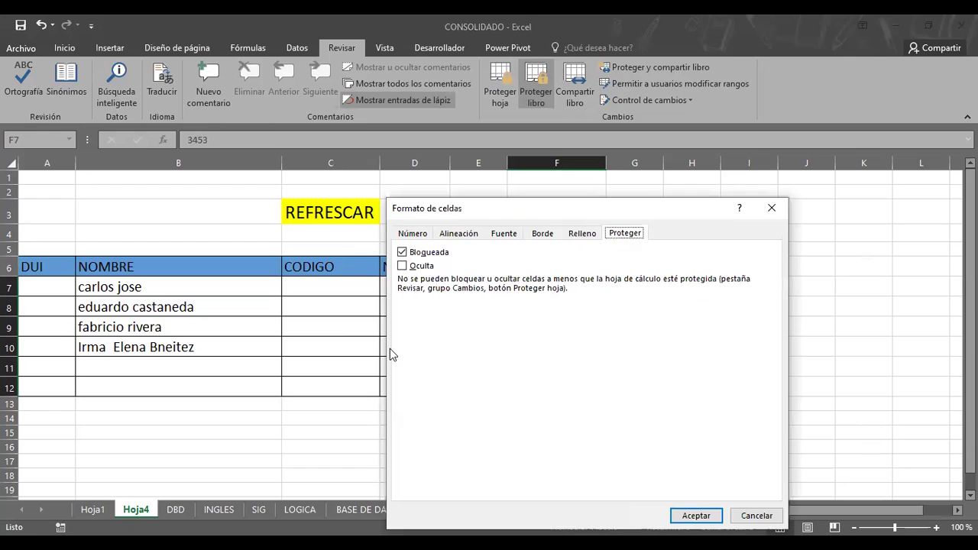
pyautogui.click(696, 516)
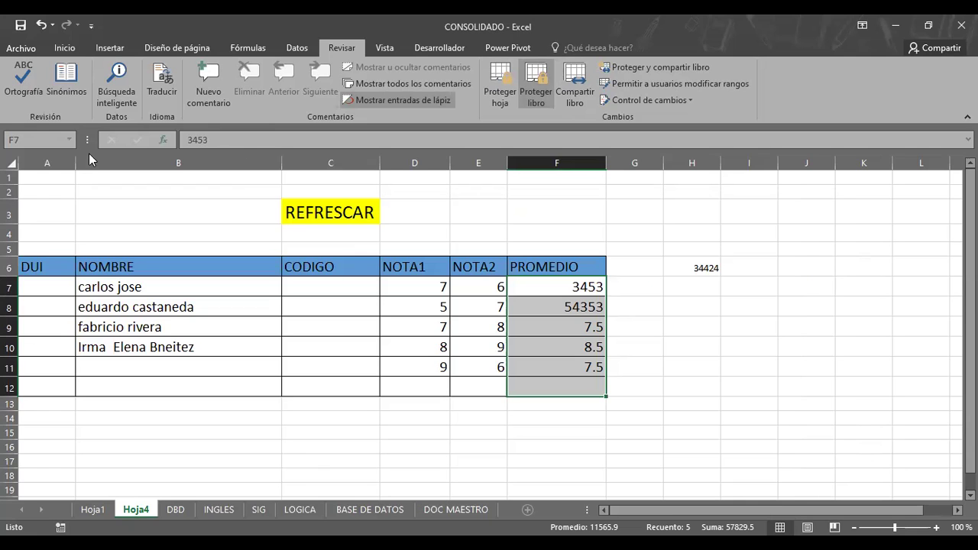
# - Select the whole sheet and check Bloqueada in the Format Cells protection settings
pyautogui.click(10, 163)
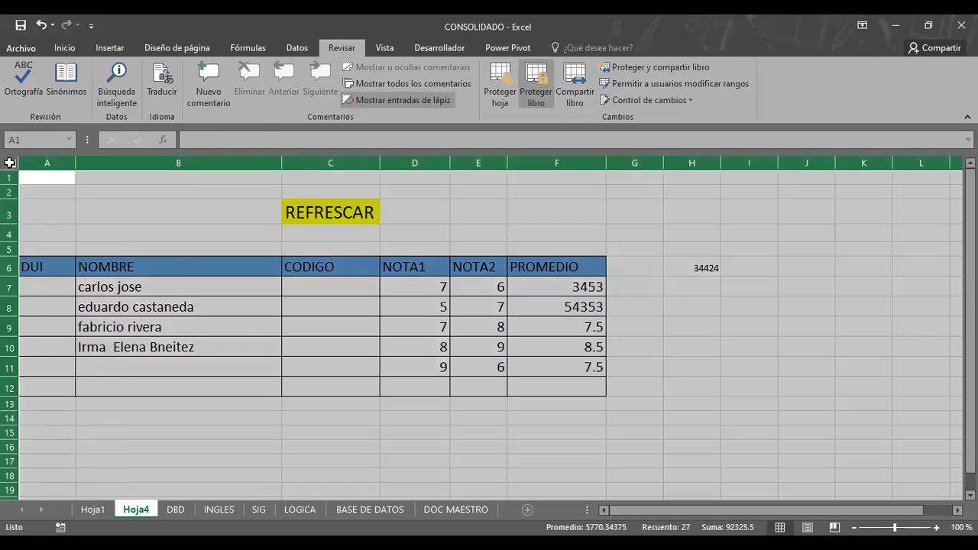
pyautogui.rightClick(11, 163)
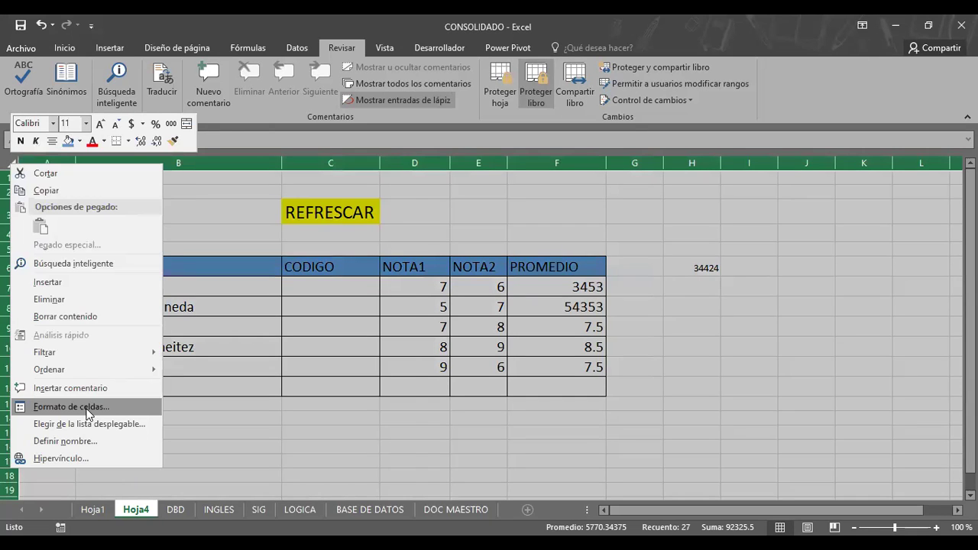
pyautogui.click(88, 410)
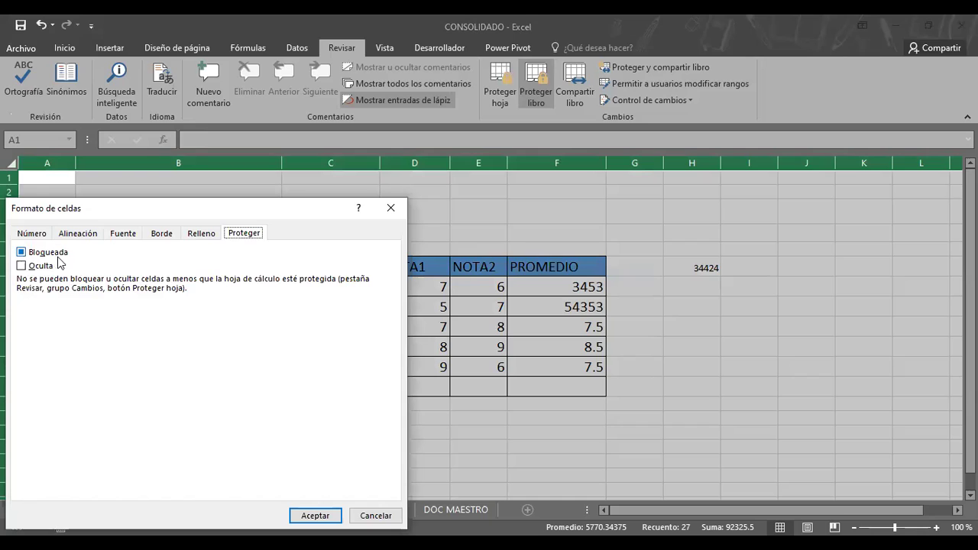
pyautogui.click(22, 252)
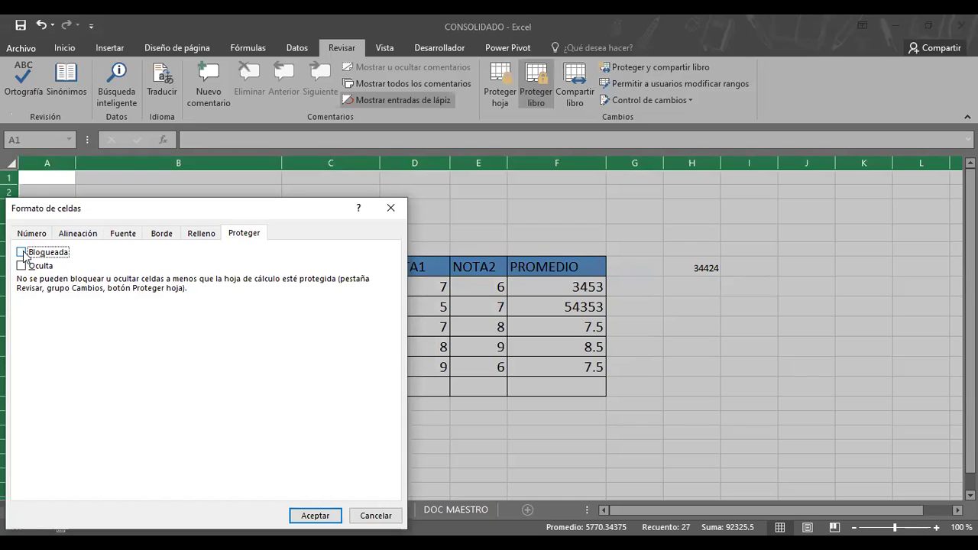
pyautogui.click(24, 255)
# - Confirm locking all cells, then try 'dfss' in C10 and cancel the validation rejection
pyautogui.click(306, 518)
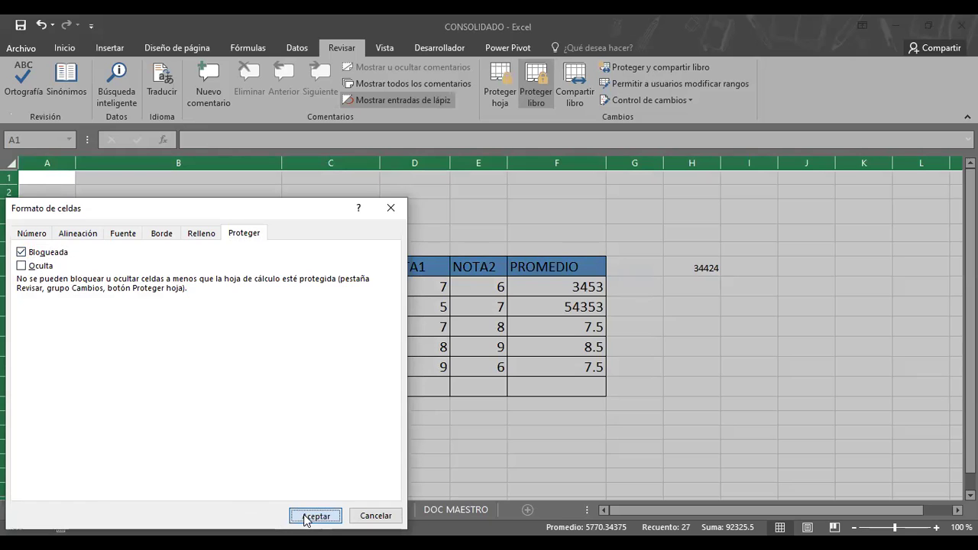
pyautogui.click(308, 346)
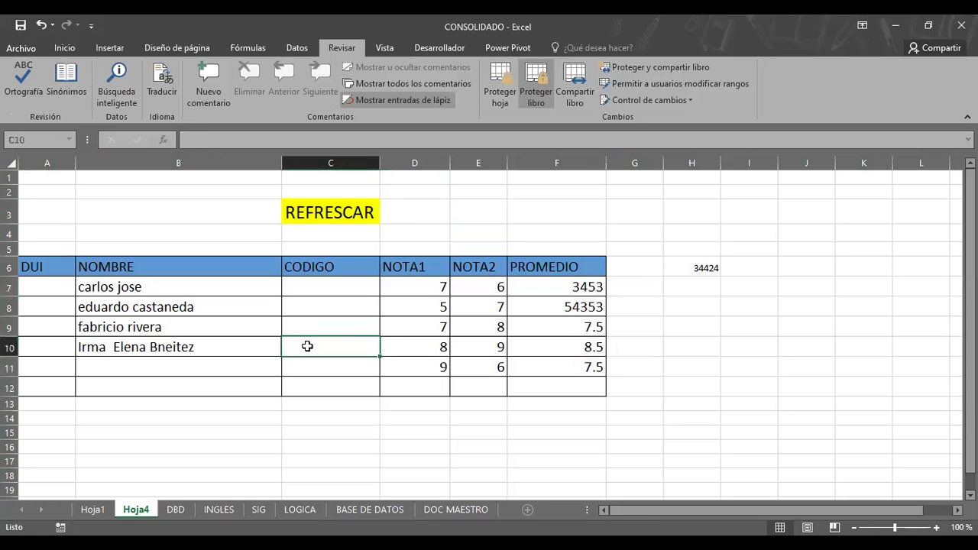
pyautogui.write('dfss')
pyautogui.press('Return')
pyautogui.click(495, 324)
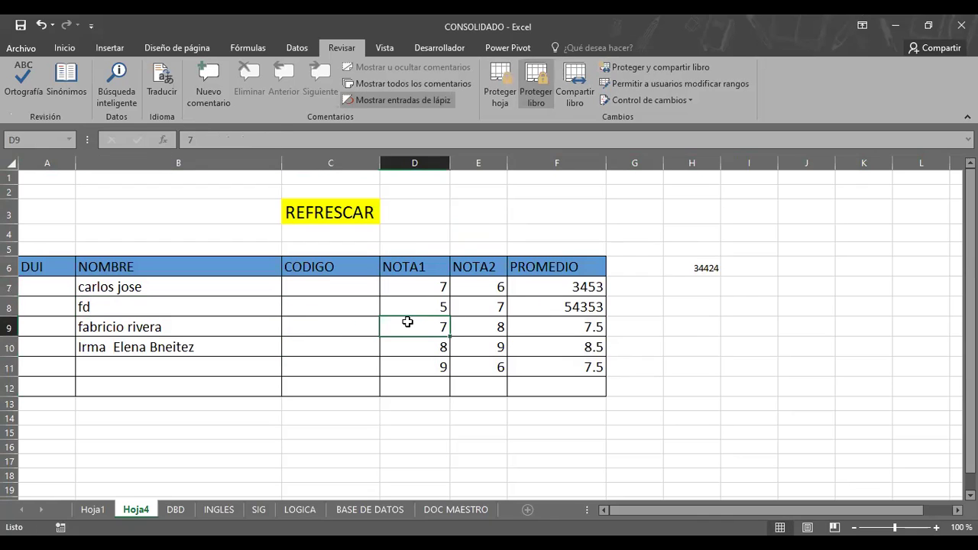
# - Try 'fgh' in C9 and an edit in E8, cancel both rejections, then undo
pyautogui.click(369, 324)
pyautogui.write('fgh')
pyautogui.press('Return')
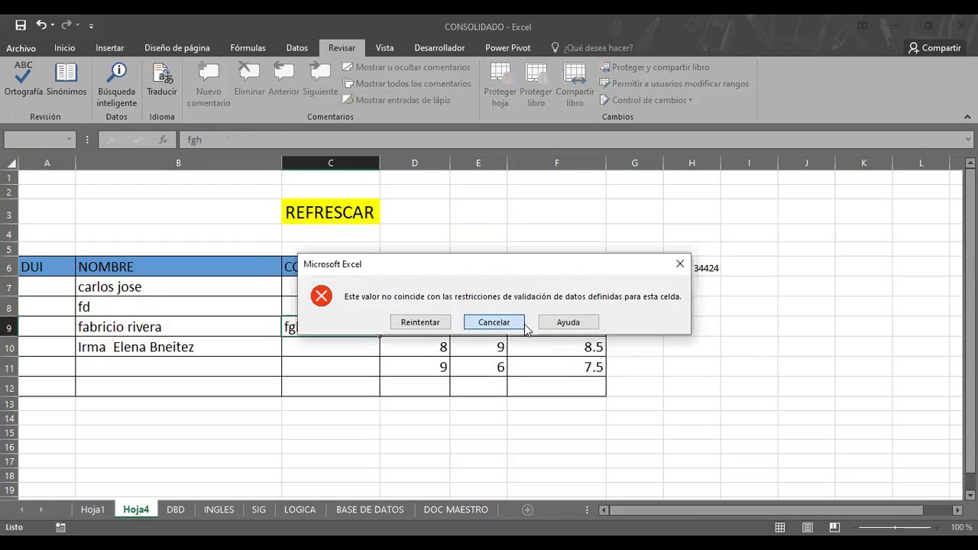
pyautogui.click(527, 324)
pyautogui.write('gfh')
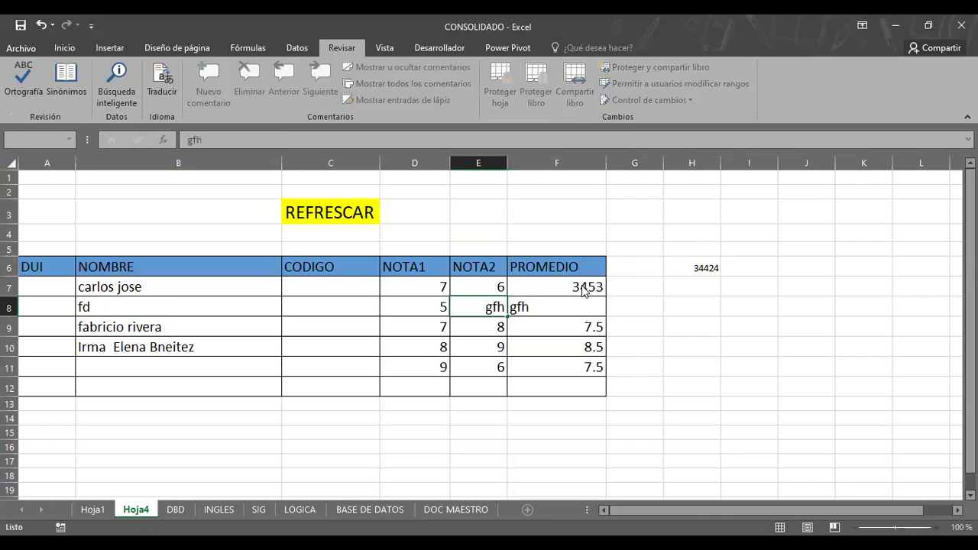
pyautogui.click(497, 323)
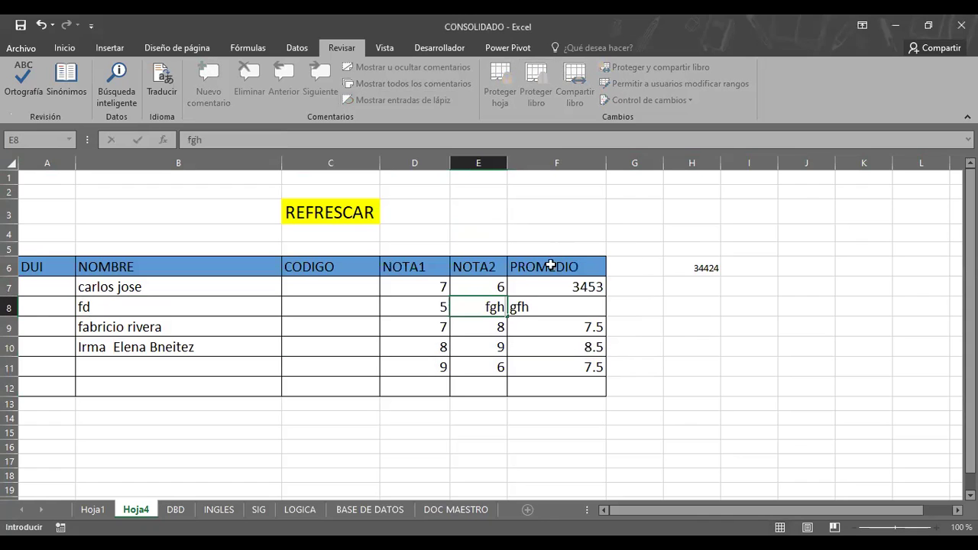
pyautogui.press('Return')
pyautogui.click(512, 327)
pyautogui.click(42, 25)
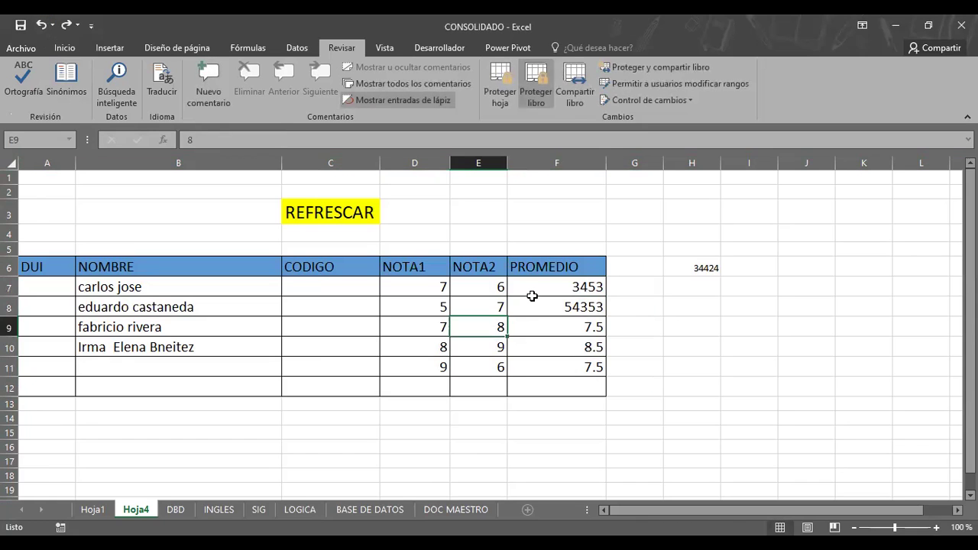
# - Undo six edits to restore the PROMEDIO averages and remove the stray 34424
pyautogui.click(538, 289)
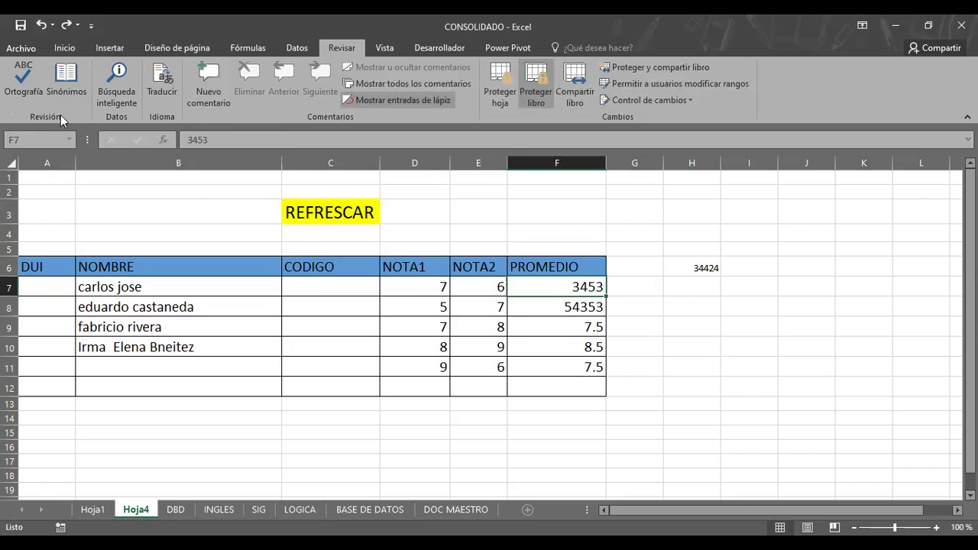
pyautogui.click(40, 29)
pyautogui.click(41, 30)
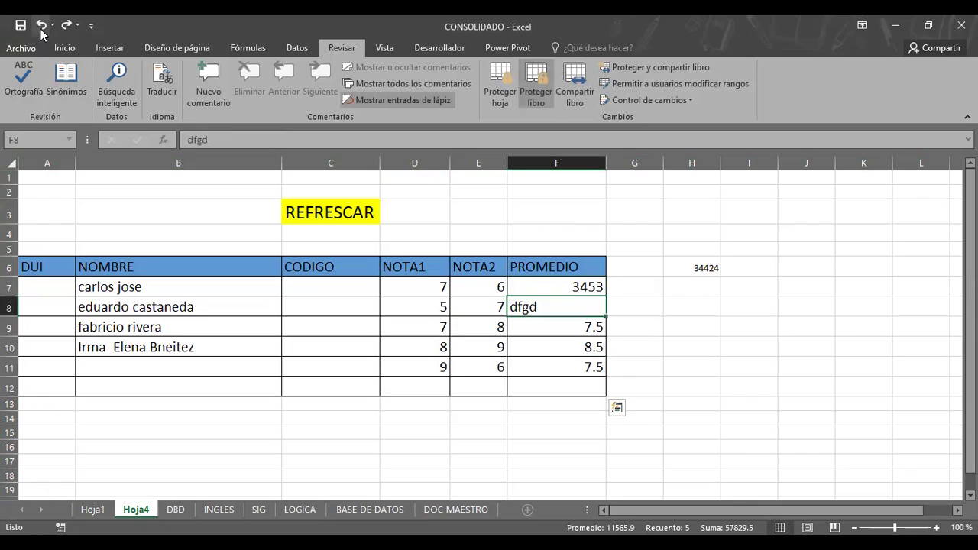
pyautogui.click(41, 29)
pyautogui.click(41, 29)
pyautogui.click(40, 29)
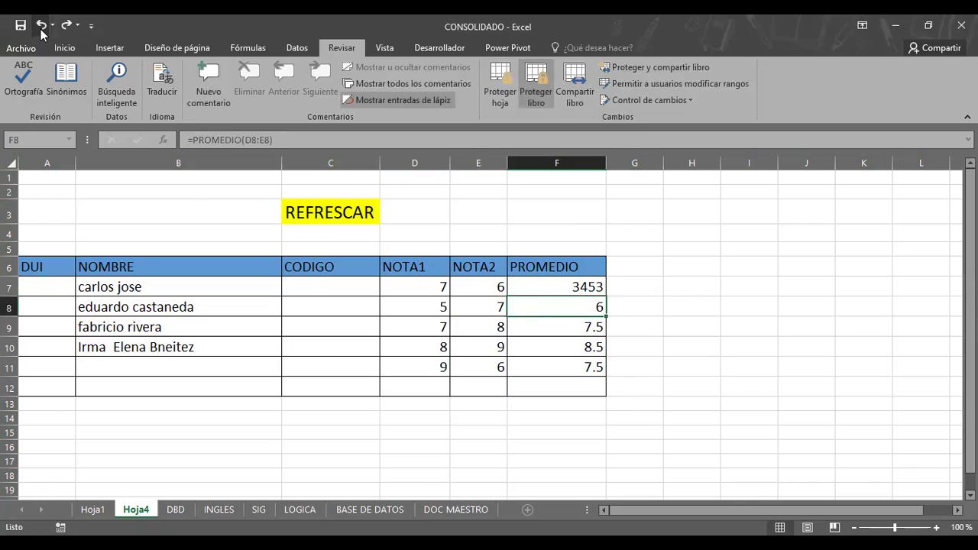
pyautogui.click(41, 29)
pyautogui.moveTo(482, 233); pyautogui.dragTo(496, 223)
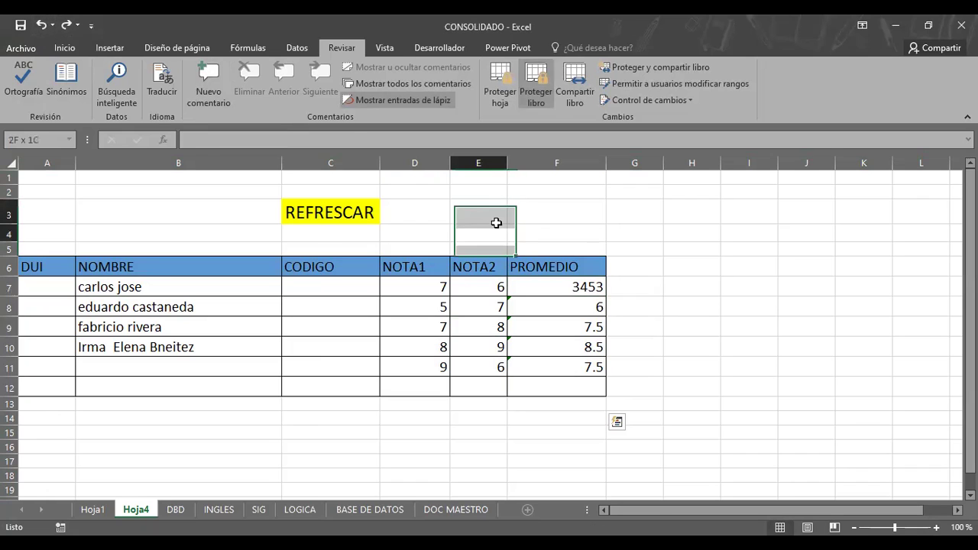
pyautogui.moveTo(559, 287); pyautogui.dragTo(557, 403)
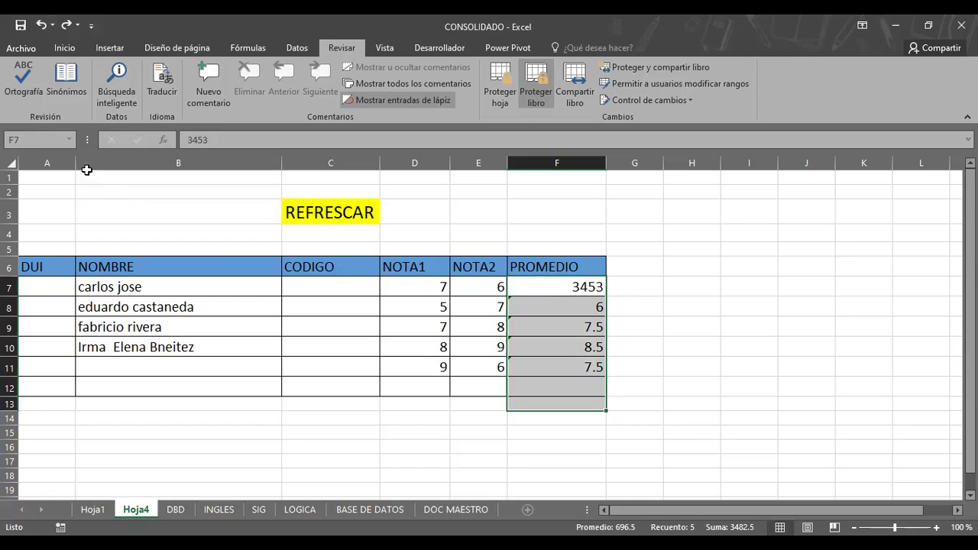
pyautogui.click(93, 204)
# - Mark every cell on the whole sheet as Bloqueada
pyautogui.click(13, 167)
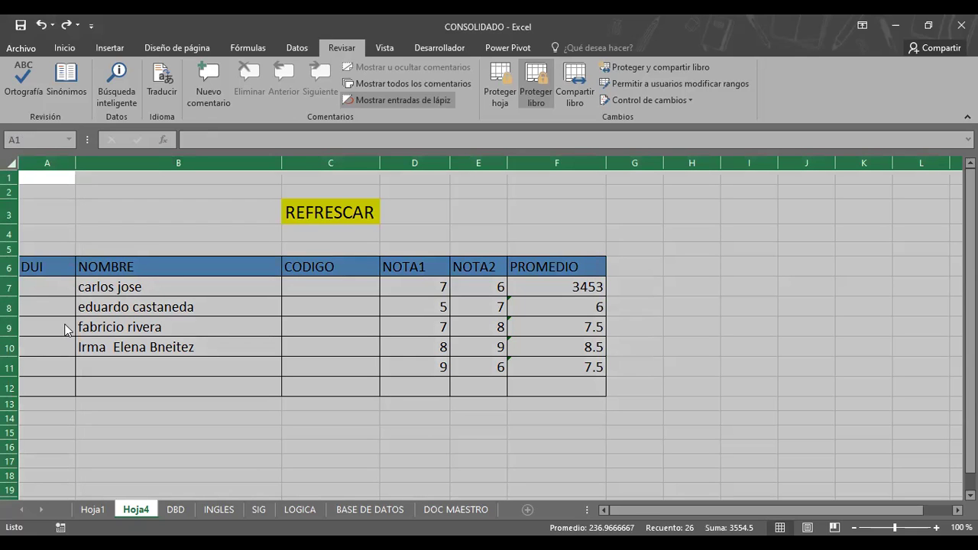
pyautogui.rightClick(13, 165)
pyautogui.click(58, 410)
pyautogui.click(21, 253)
pyautogui.click(305, 515)
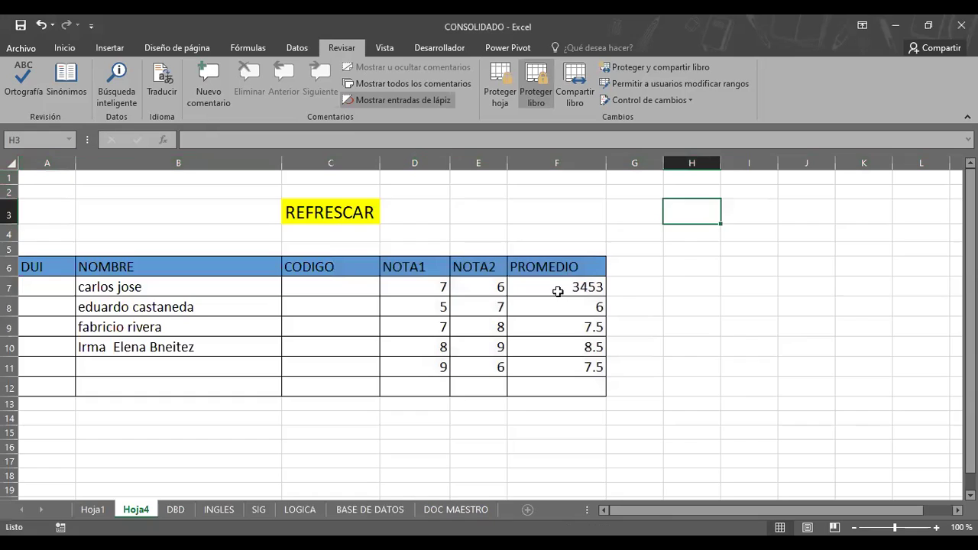
# - Unlock only the PROMEDIO cells F7:F14 via Format Cells
pyautogui.moveTo(556, 288); pyautogui.dragTo(546, 326)
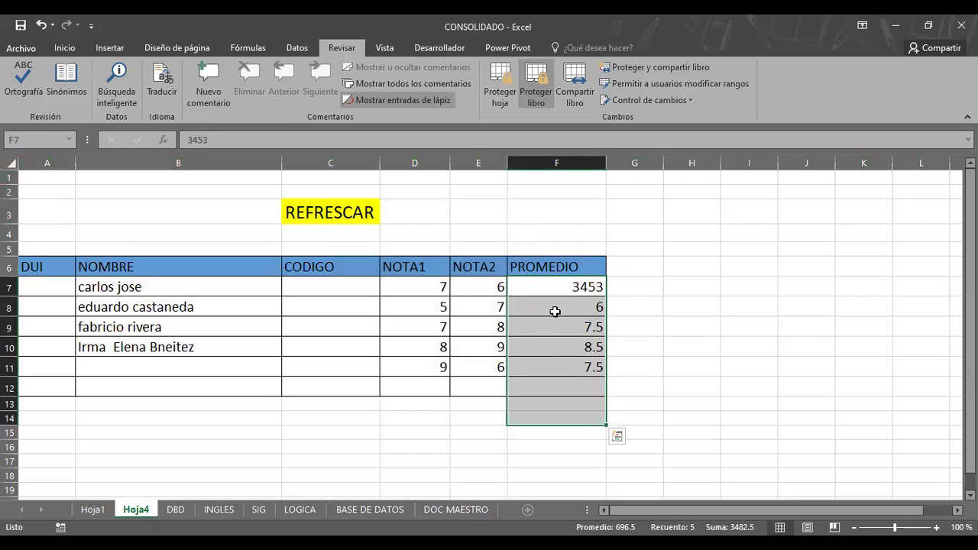
pyautogui.rightClick(556, 311)
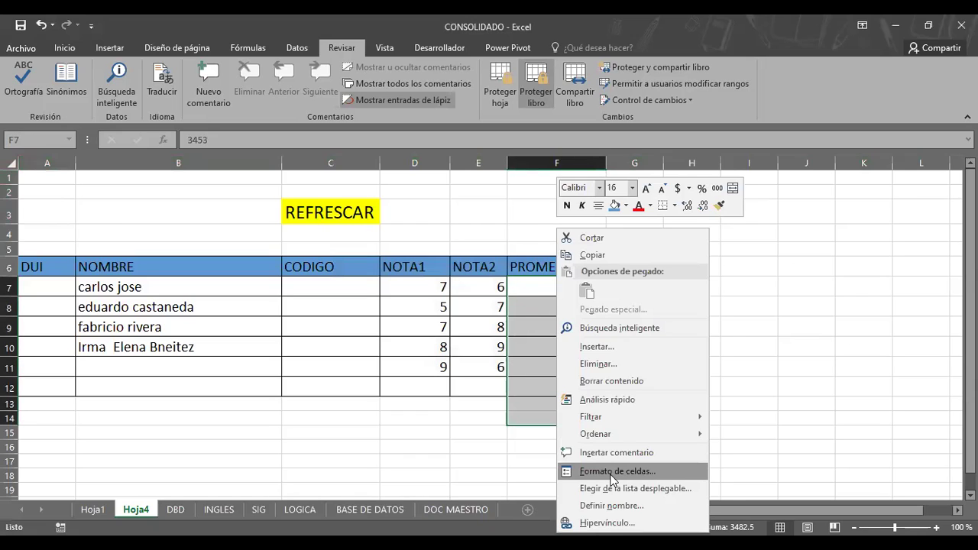
pyautogui.click(611, 479)
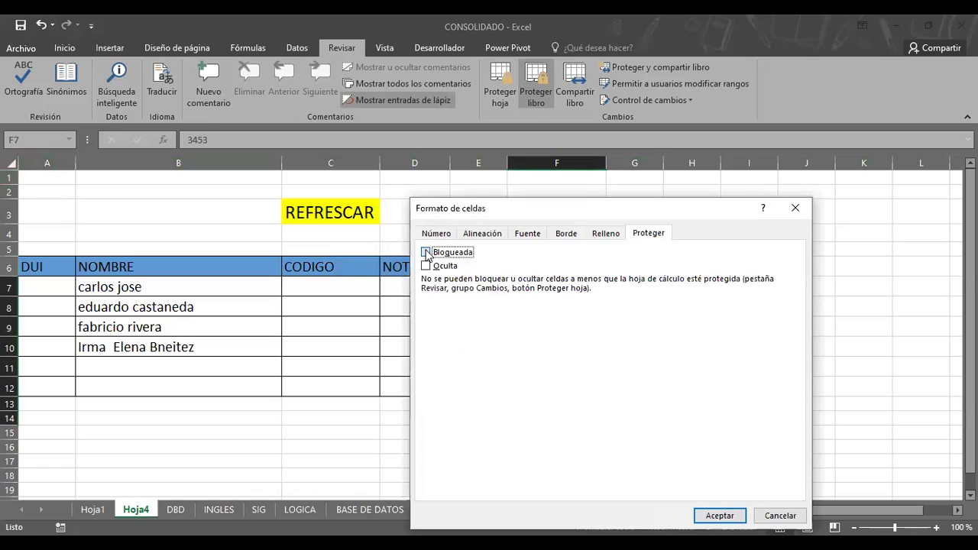
pyautogui.click(719, 515)
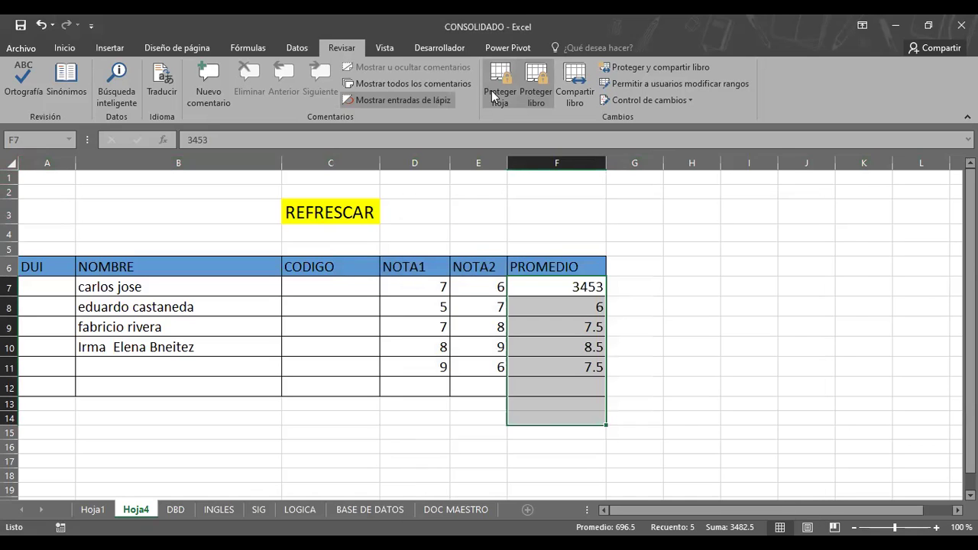
# - Protect Hoja4 with the default permissions, then try editing the F9 average
pyautogui.click(495, 95)
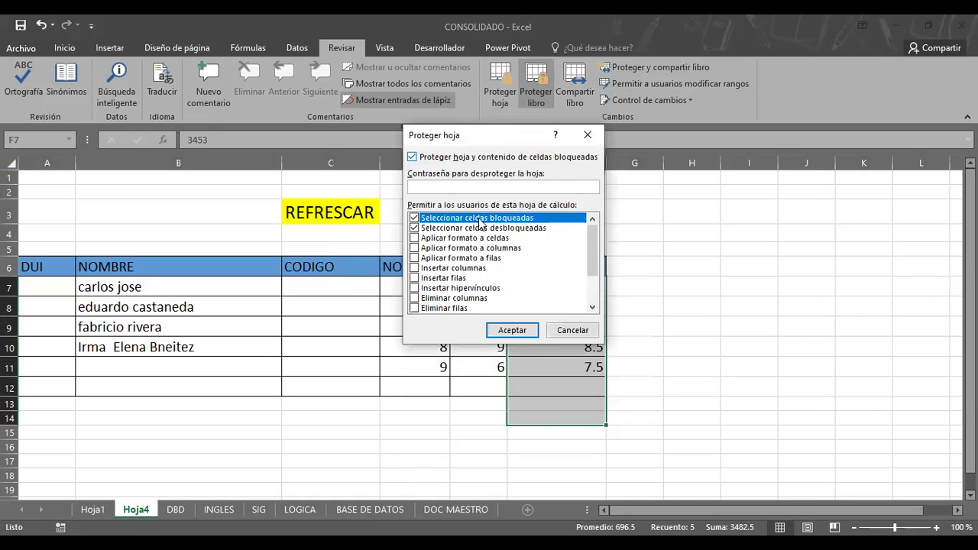
pyautogui.click(414, 229)
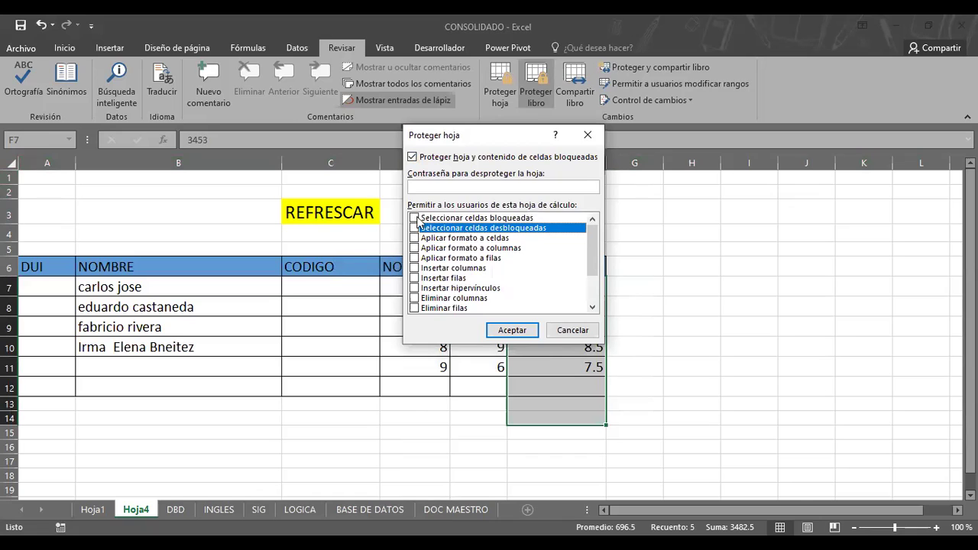
pyautogui.click(415, 219)
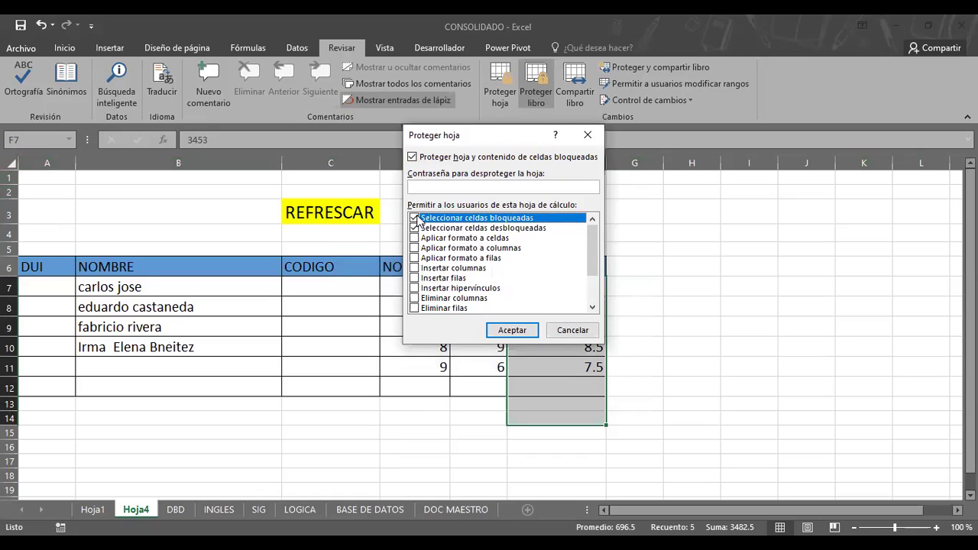
pyautogui.click(412, 157)
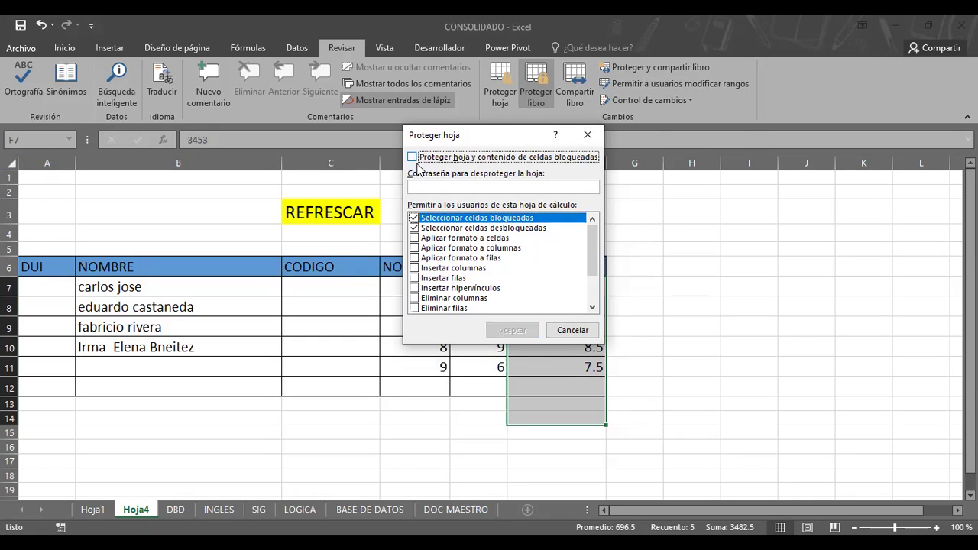
pyautogui.click(415, 227)
pyautogui.click(415, 218)
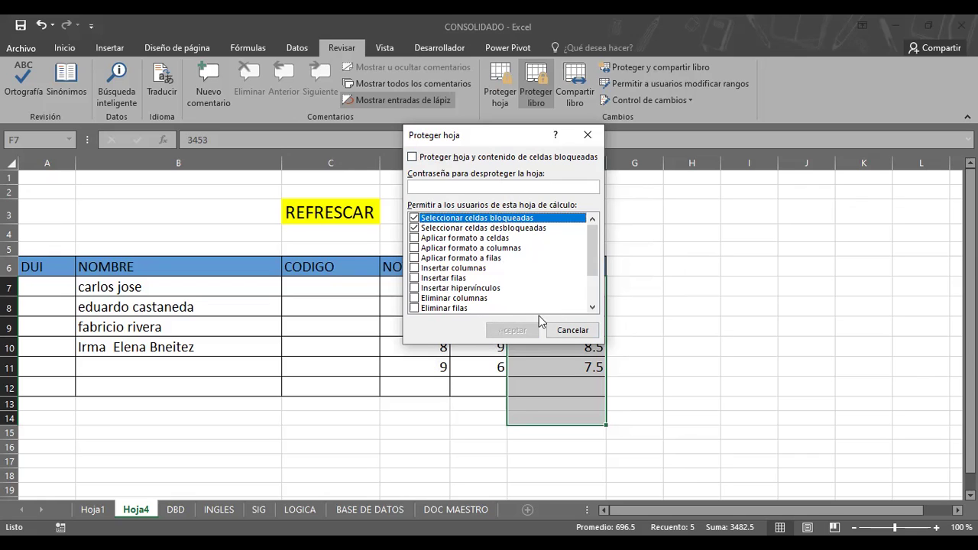
pyautogui.click(413, 157)
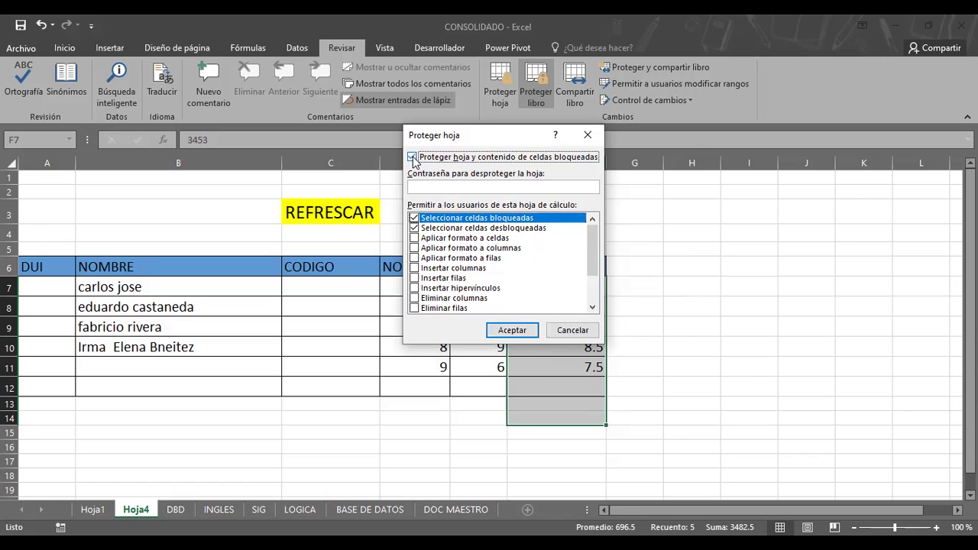
pyautogui.click(510, 330)
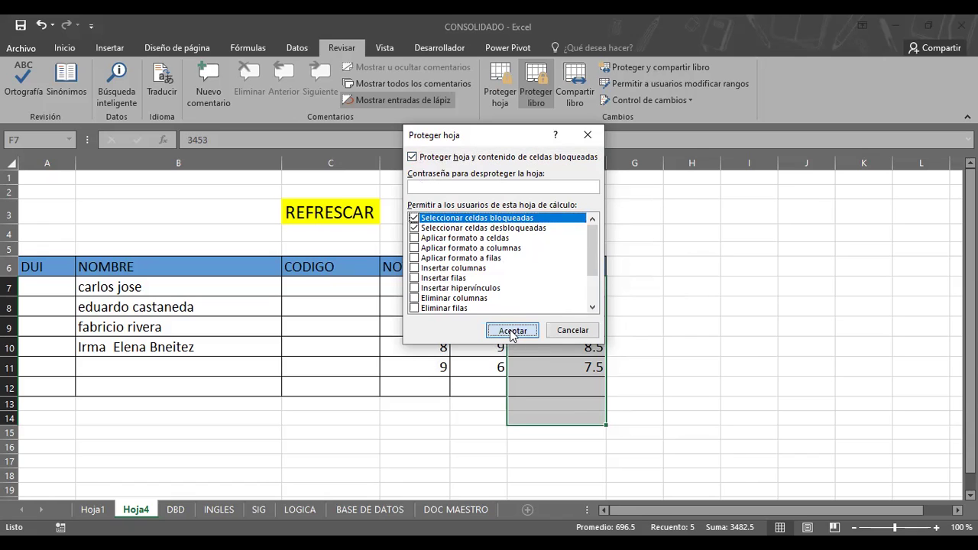
pyautogui.click(546, 316)
pyautogui.doubleClick(546, 316)
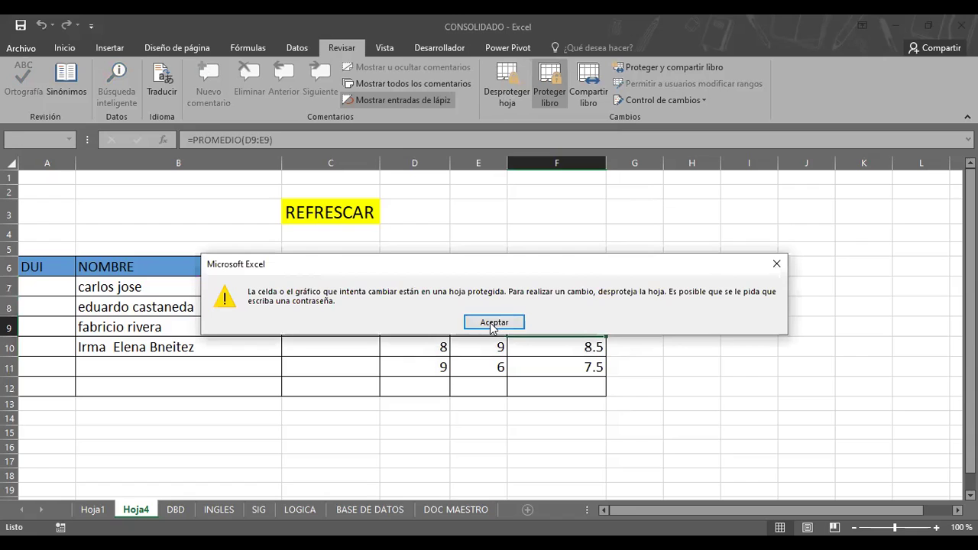
# - Dismiss the protected-sheet warnings and test editing the 3453 value in F7
pyautogui.click(493, 322)
pyautogui.click(569, 289)
pyautogui.doubleClick(569, 289)
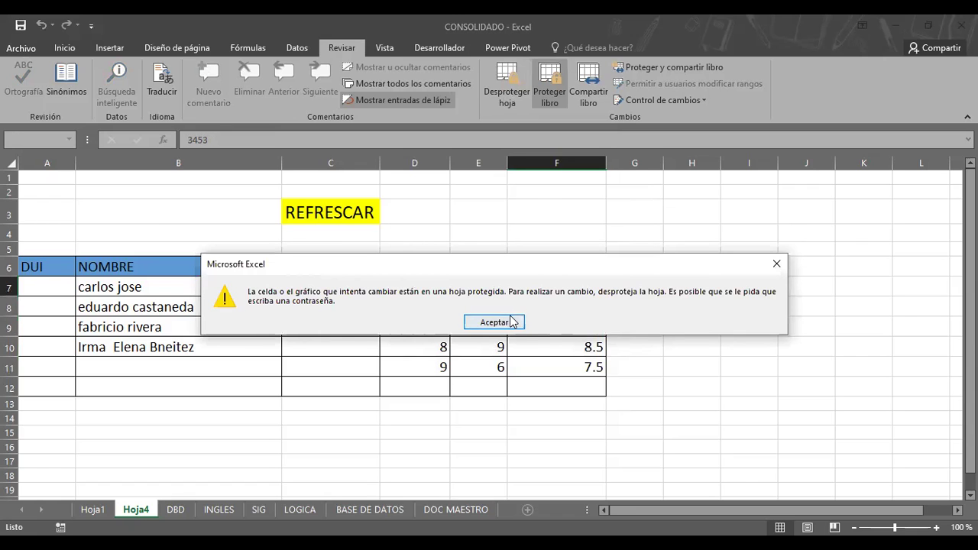
pyautogui.click(493, 321)
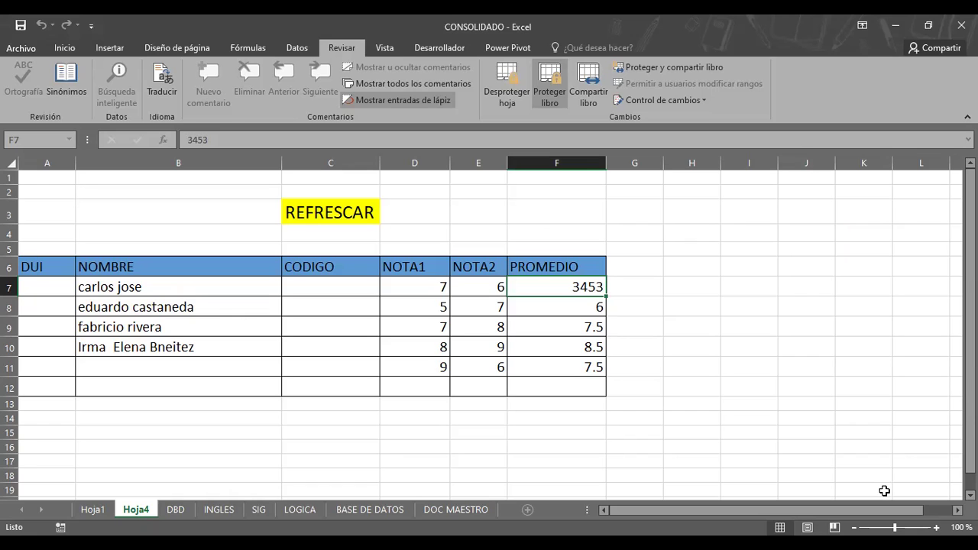
# - Unprotect the workbook structure under Revisar > Proteger libro by entering its password
pyautogui.click(135, 234)
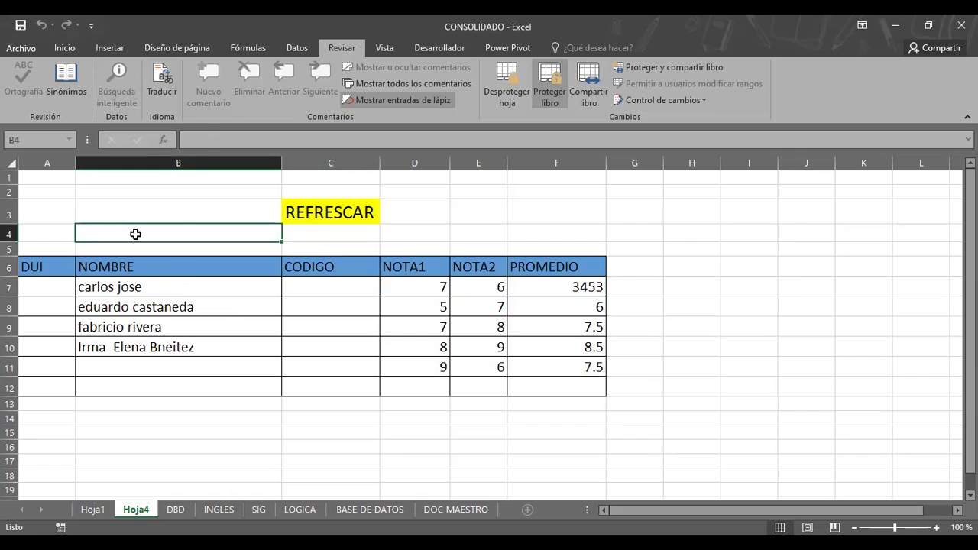
pyautogui.click(562, 218)
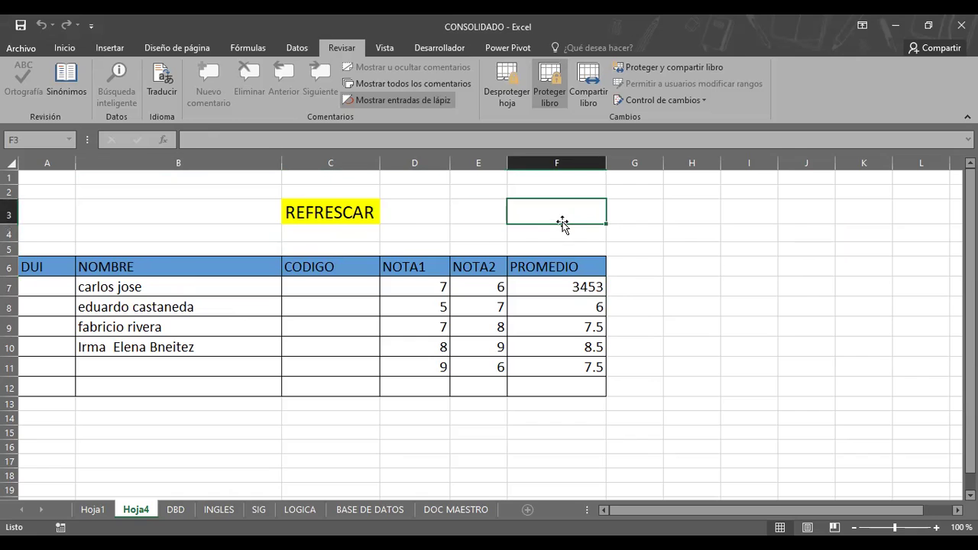
pyautogui.click(550, 82)
pyautogui.press('Return')
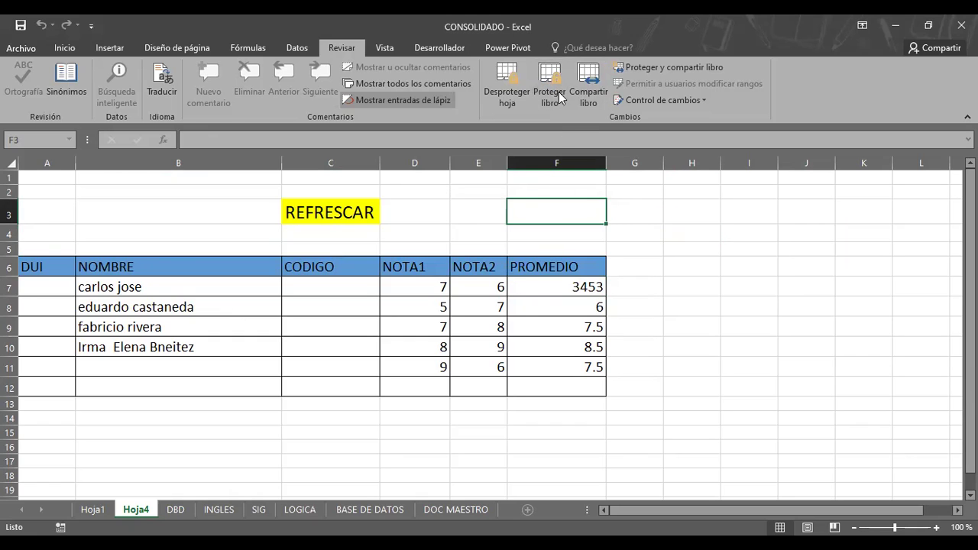
# - Test deleting values in D8, B8, F9 and E2, dismissing each protected-sheet warning
pyautogui.click(428, 303)
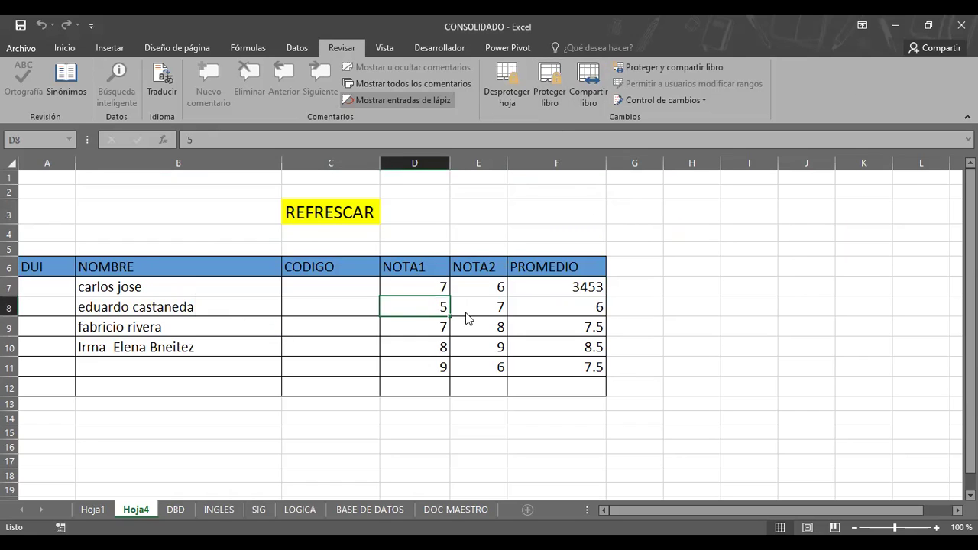
pyautogui.press('Delete')
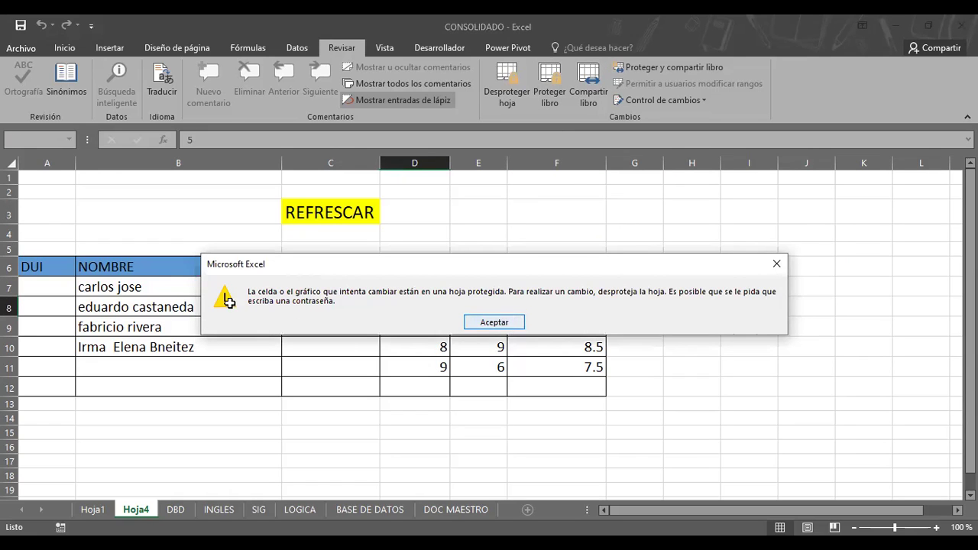
pyautogui.press('Return')
pyautogui.click(227, 300)
pyautogui.press('Delete')
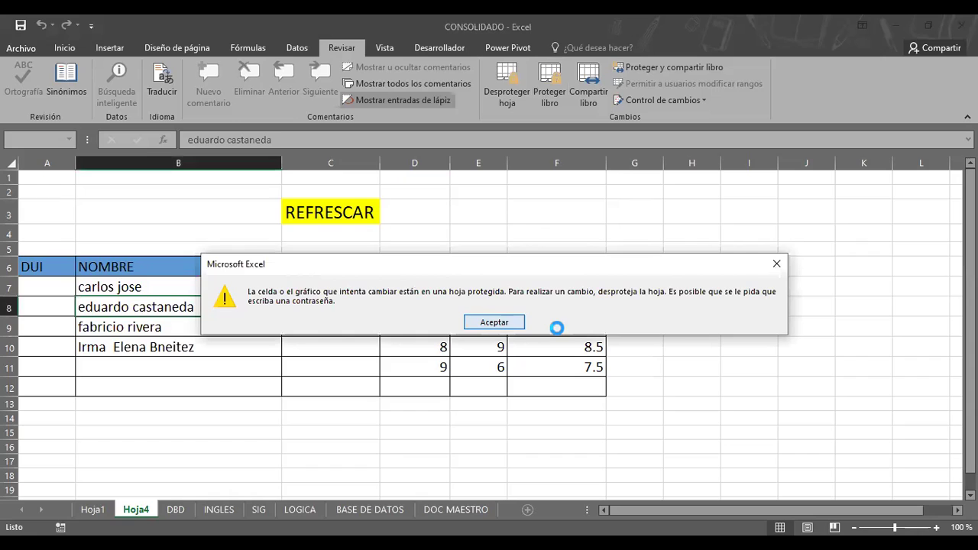
pyautogui.press('Return')
pyautogui.click(510, 328)
pyautogui.press('Delete')
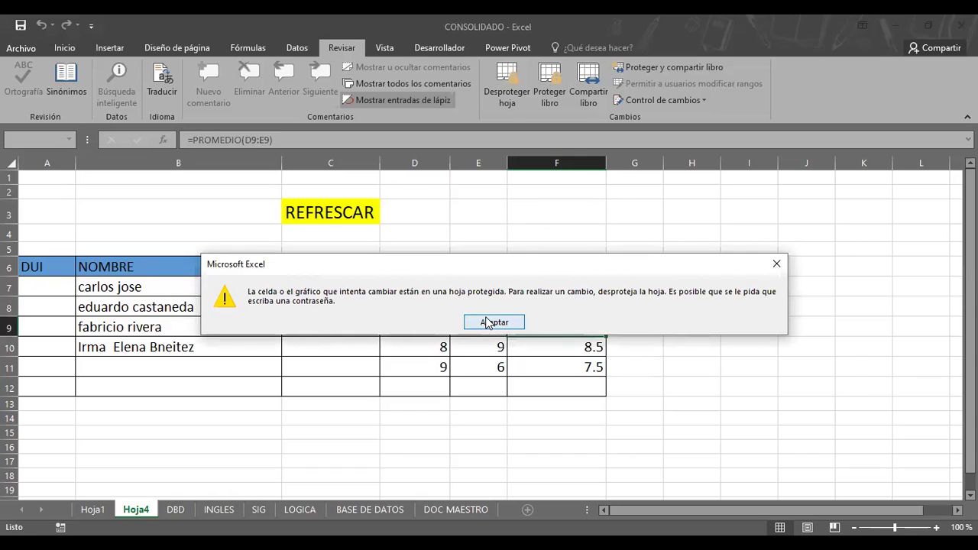
pyautogui.press('Return')
pyautogui.click(491, 191)
pyautogui.press('Delete')
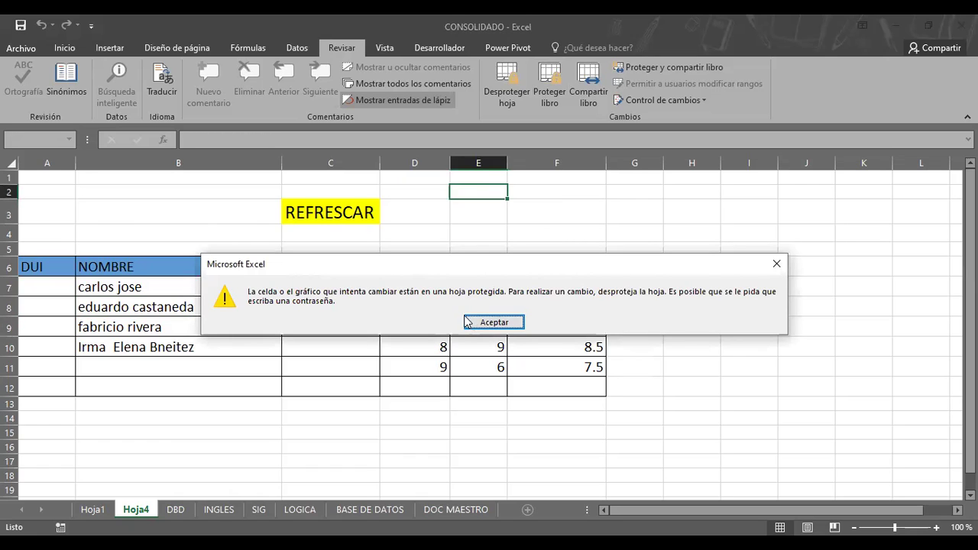
pyautogui.click(491, 321)
# - Select column F and several empty cells, then bring up the workbook's Información page
pyautogui.click(556, 163)
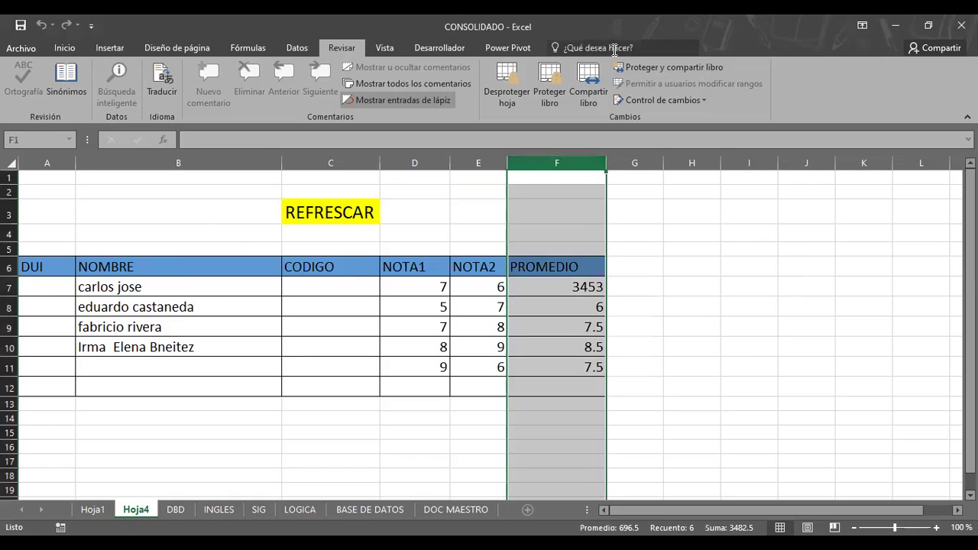
pyautogui.click(659, 217)
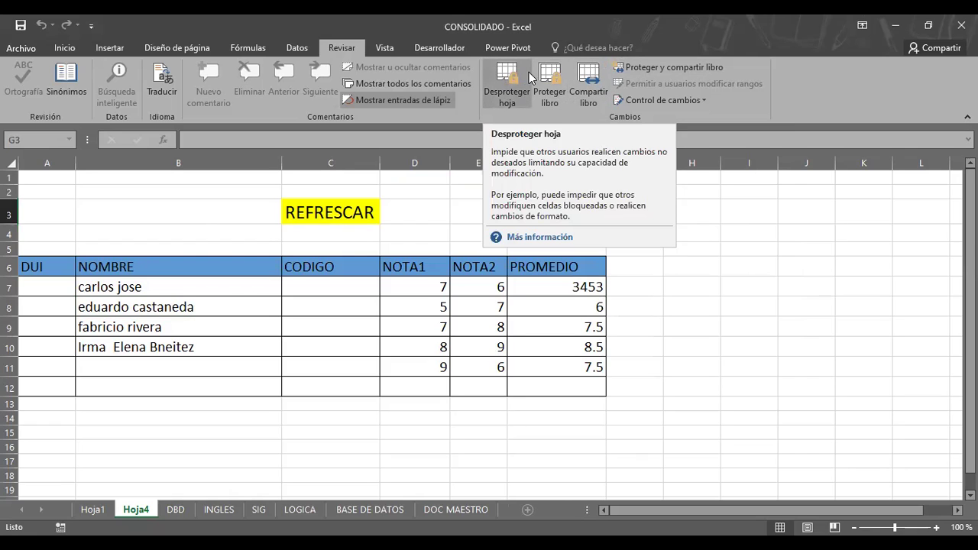
pyautogui.click(226, 211)
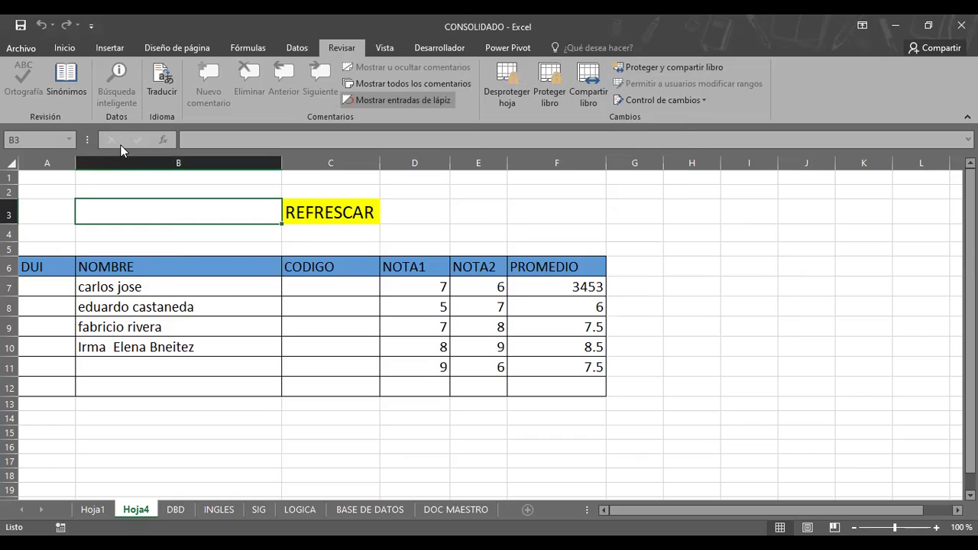
pyautogui.click(68, 192)
pyautogui.click(625, 208)
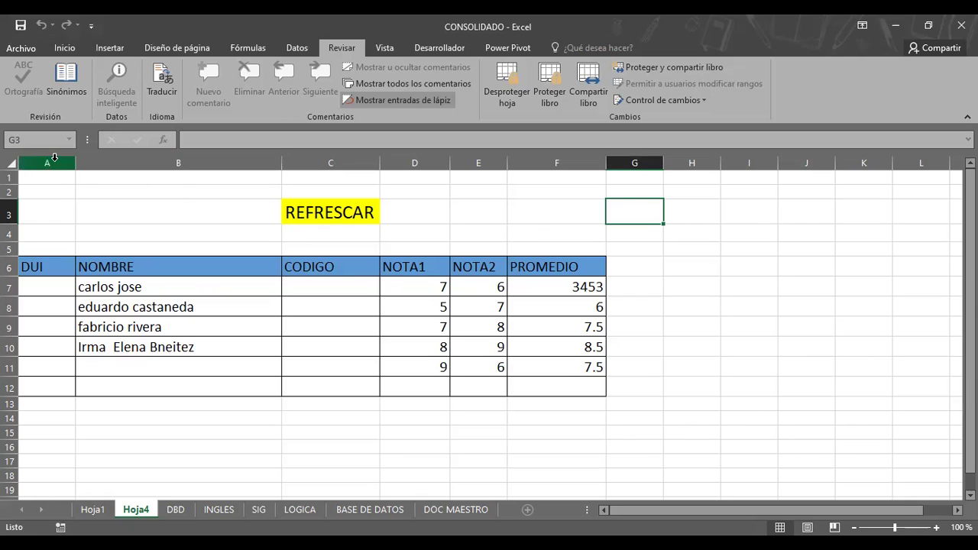
pyautogui.click(21, 50)
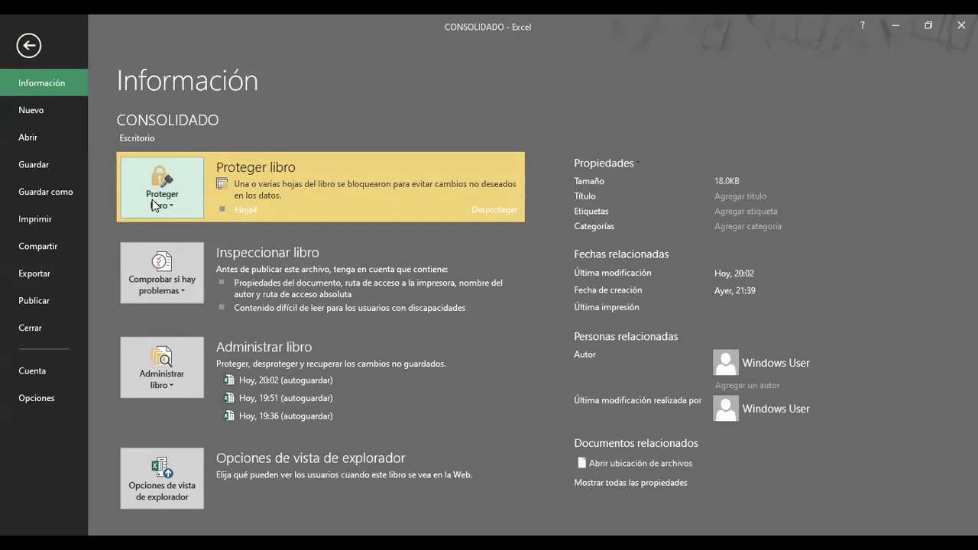
# - Start Cifrar con contraseña under Proteger libro, then cancel the password entry
pyautogui.click(177, 210)
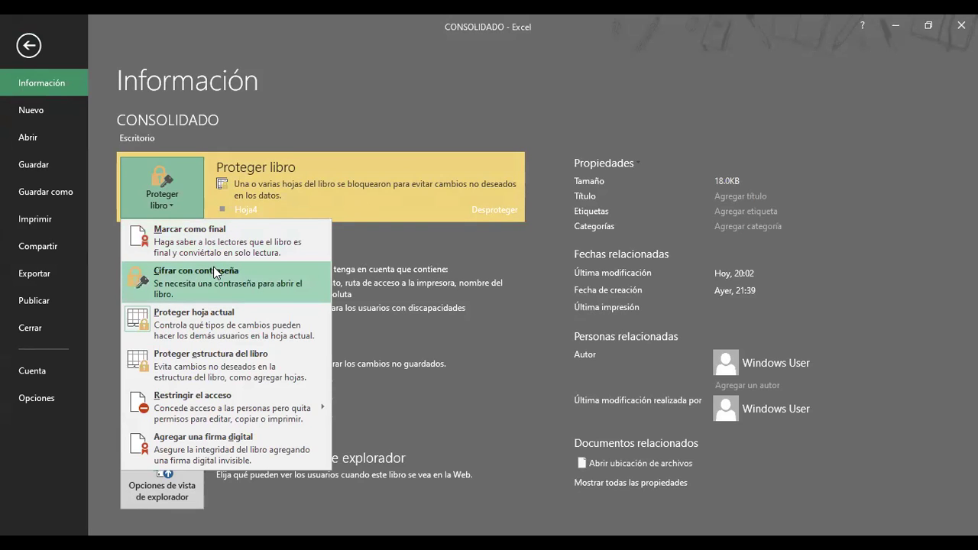
pyautogui.click(222, 284)
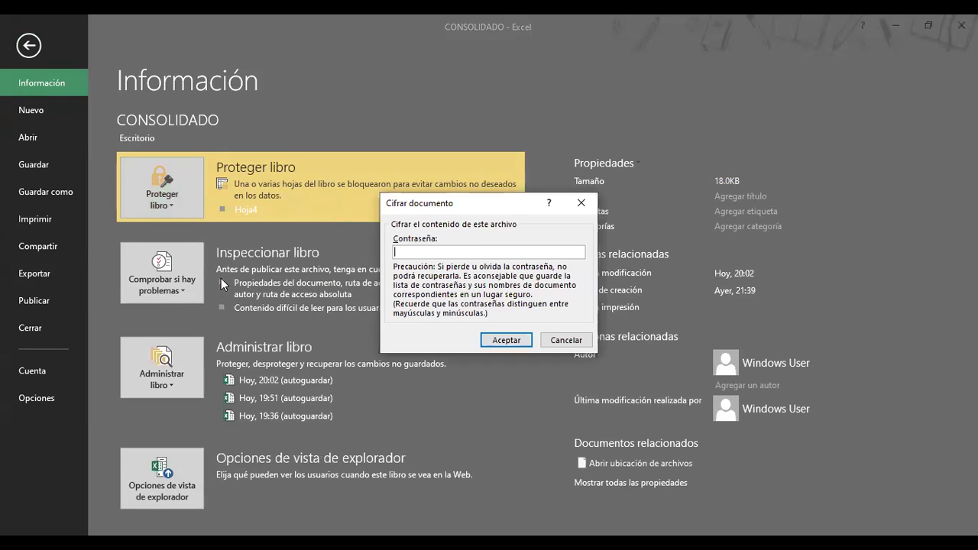
pyautogui.click(566, 340)
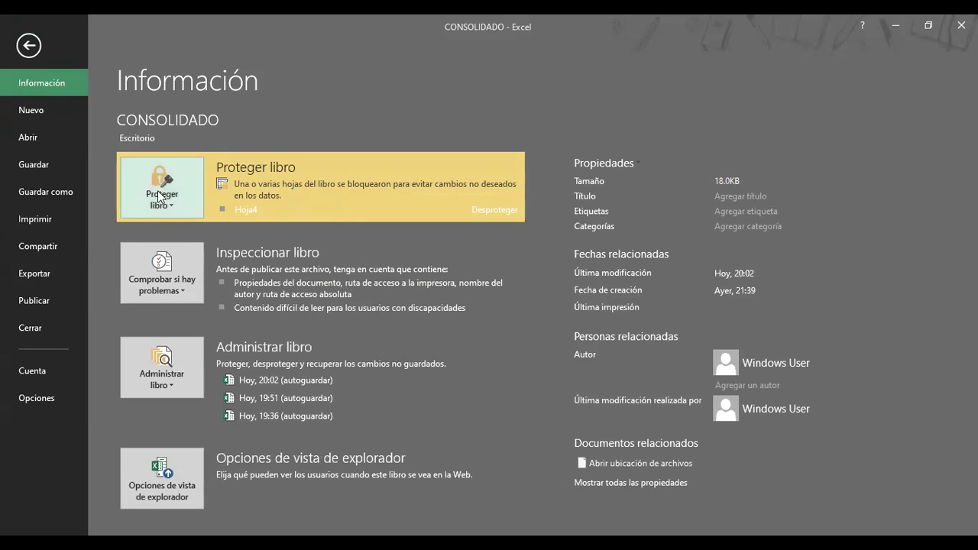
# - Retry Cifrar con contraseña, then cancel after the confirmation password fails to match
pyautogui.click(162, 198)
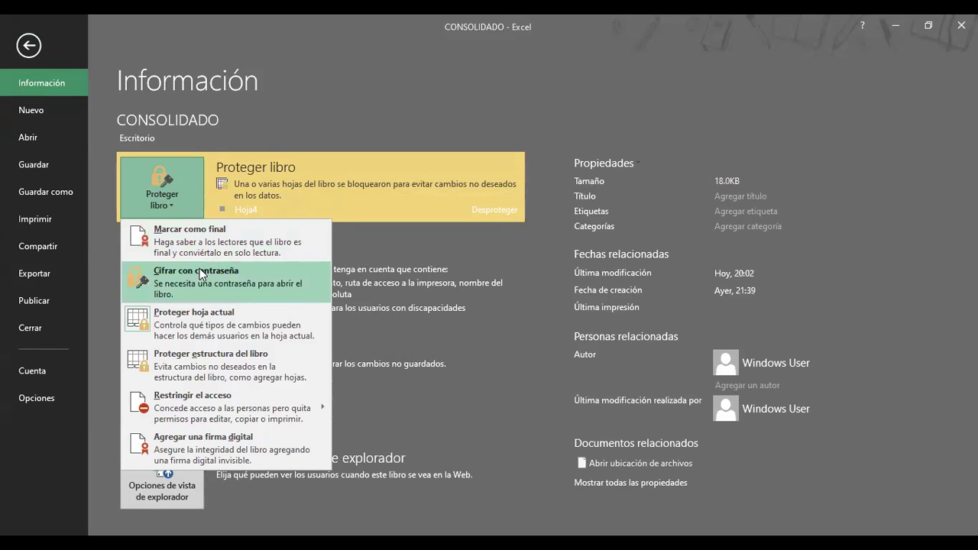
pyautogui.click(200, 275)
pyautogui.press('Return')
pyautogui.press('Return')
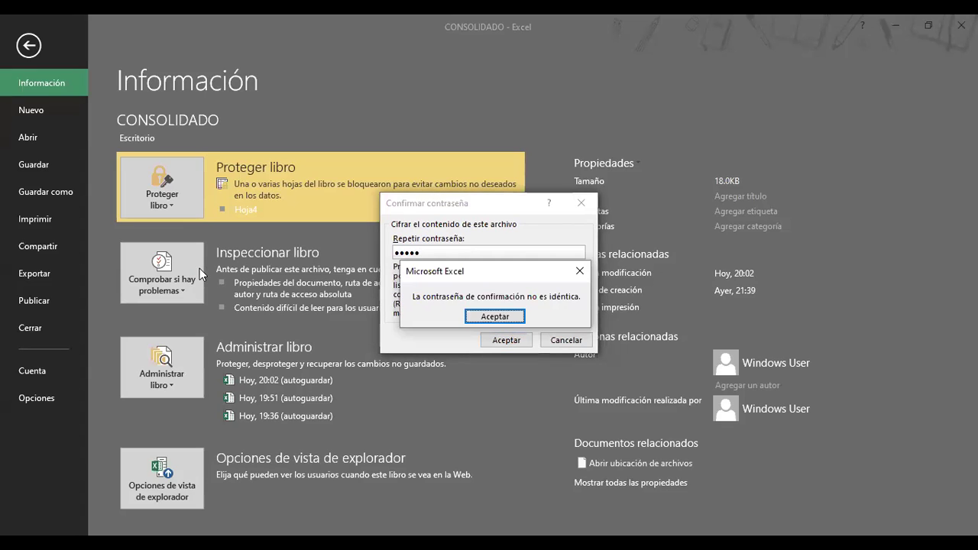
pyautogui.press('Return')
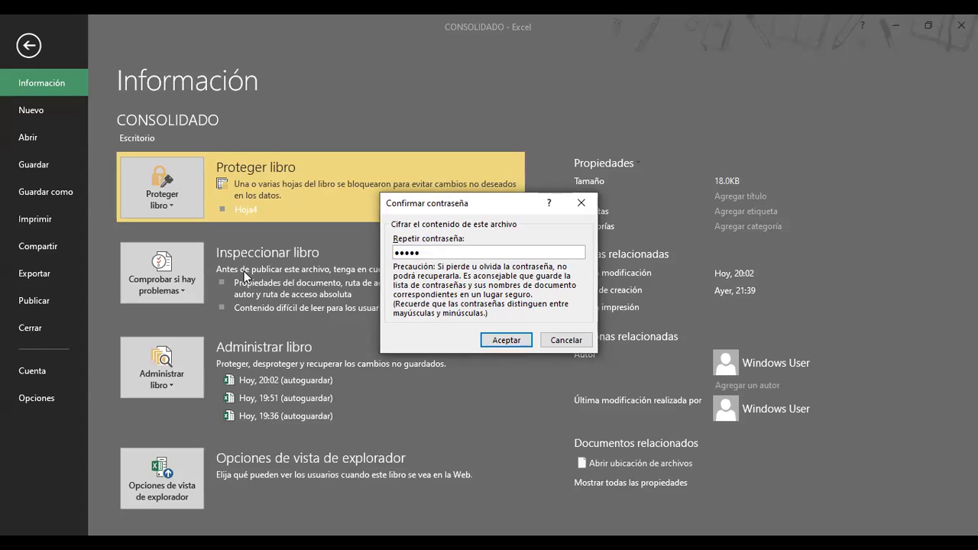
pyautogui.click(553, 341)
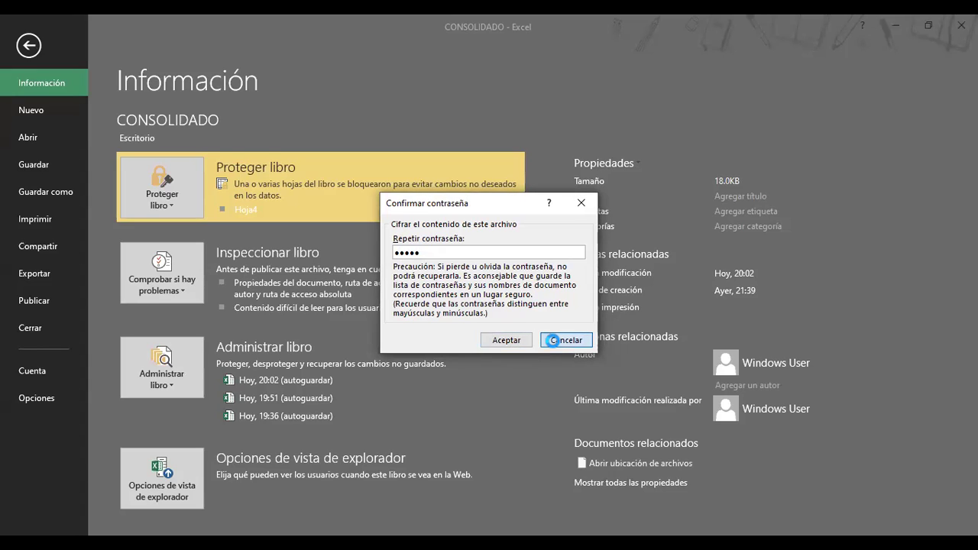
pyautogui.click(556, 341)
# - Encrypt the workbook with a password, entering it and confirming it identically
pyautogui.click(173, 207)
pyautogui.click(220, 281)
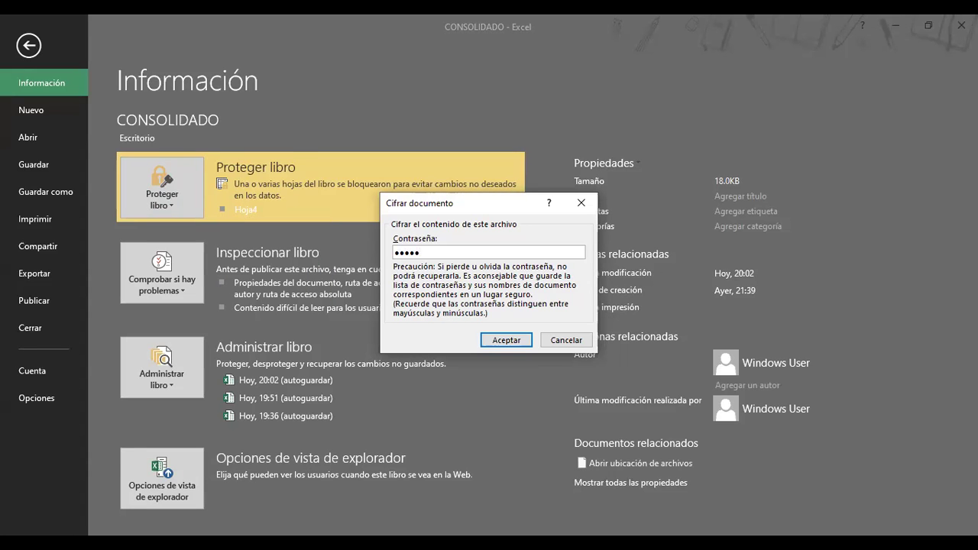
pyautogui.press('Return')
pyautogui.press('Return')
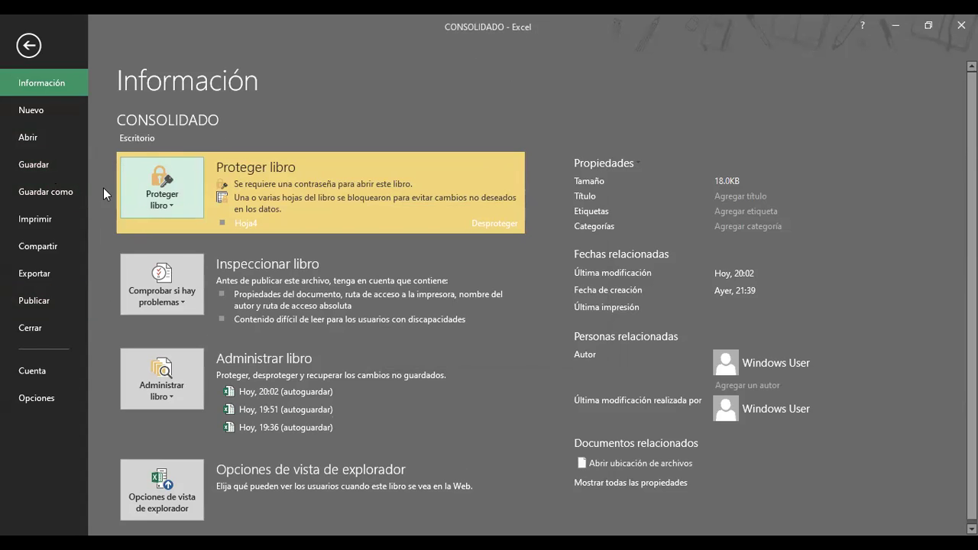
# - Save the password-protected CONSOLIDADO workbook and close Excel
pyautogui.click(50, 161)
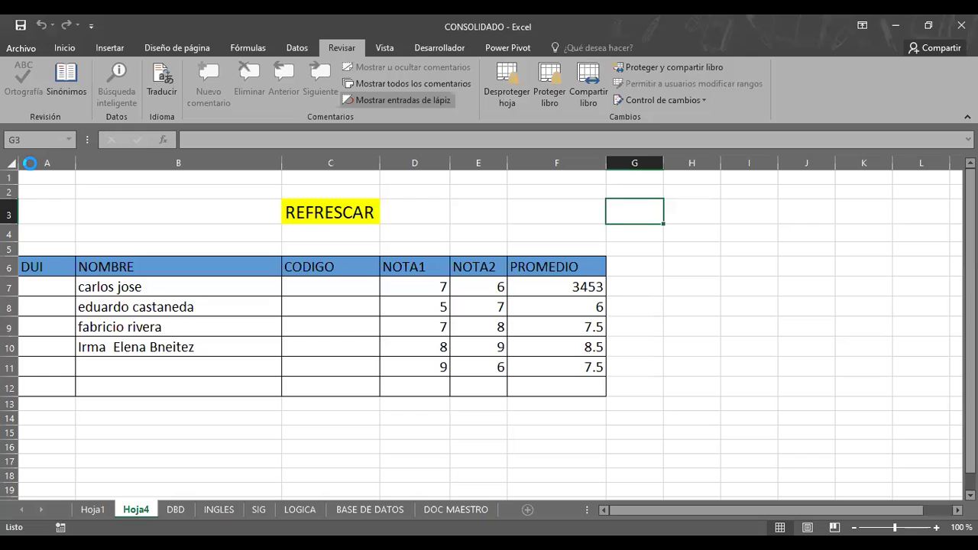
pyautogui.click(961, 25)
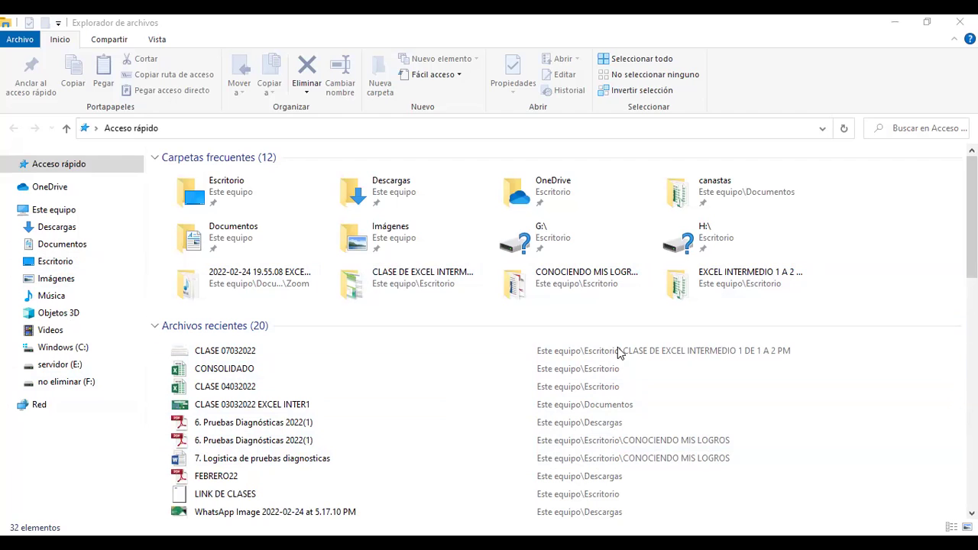
# - Open the EXCEL INTERMEDIO 1 A 2 PM folder, then switch to Escritorio's file list
pyautogui.doubleClick(736, 275)
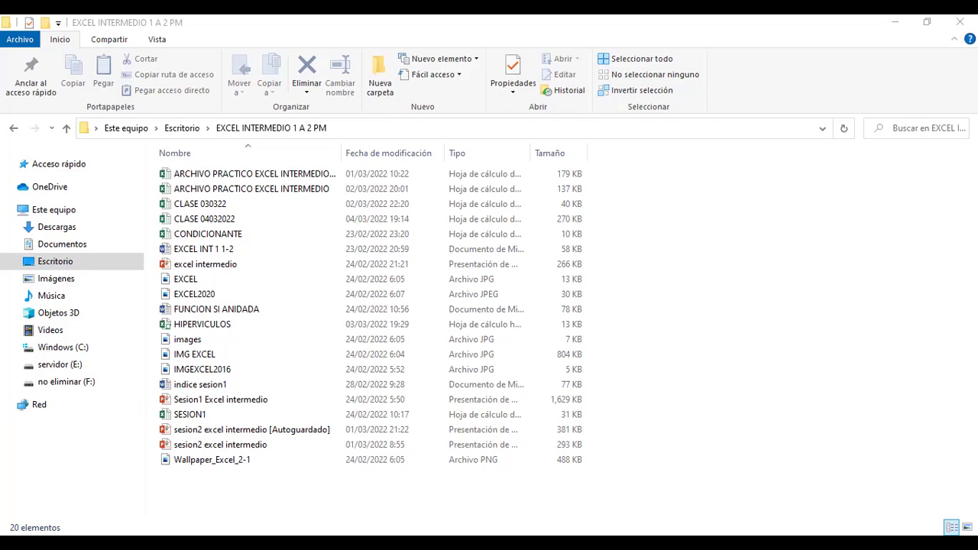
pyautogui.click(48, 262)
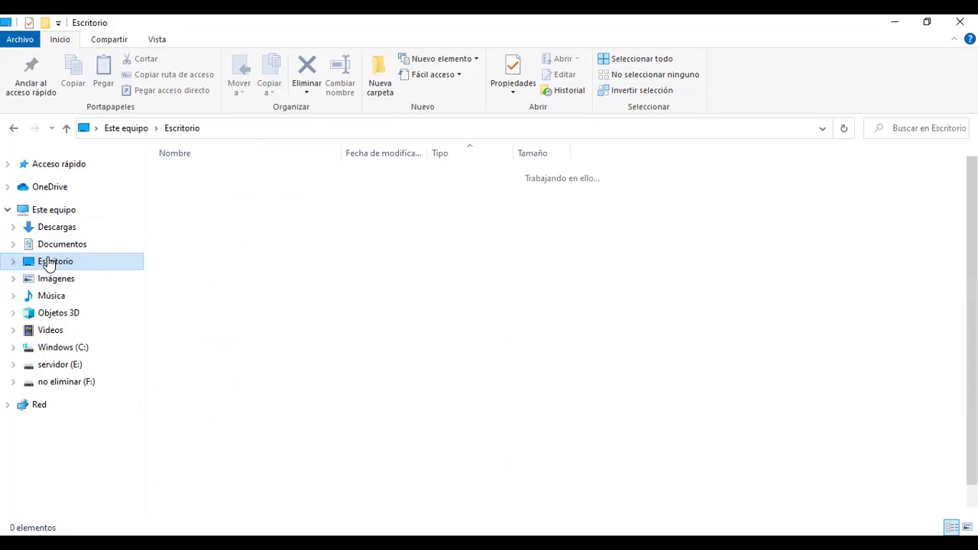
pyautogui.scroll(-1, 287, 238)
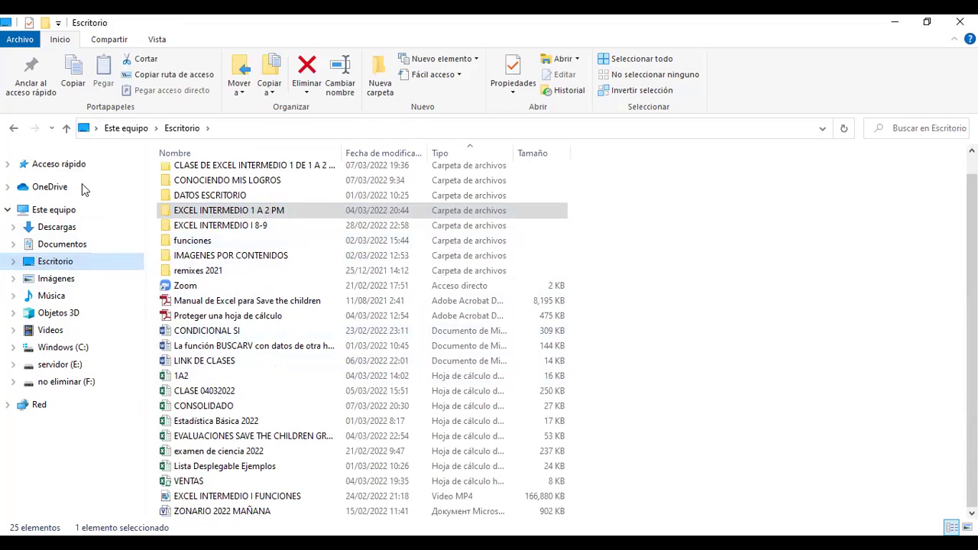
# - Open the CONSOLIDADO Excel file from the Escritorio folder list
pyautogui.doubleClick(213, 406)
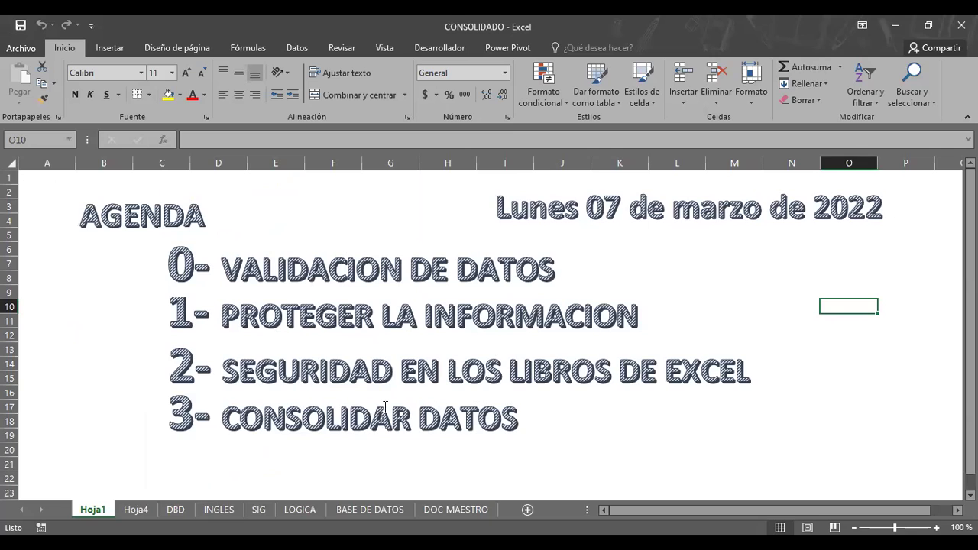
# - Fill the '3- CONSOLIDAR DATOS' agenda shape on Hoja1 with orange
pyautogui.click(419, 421)
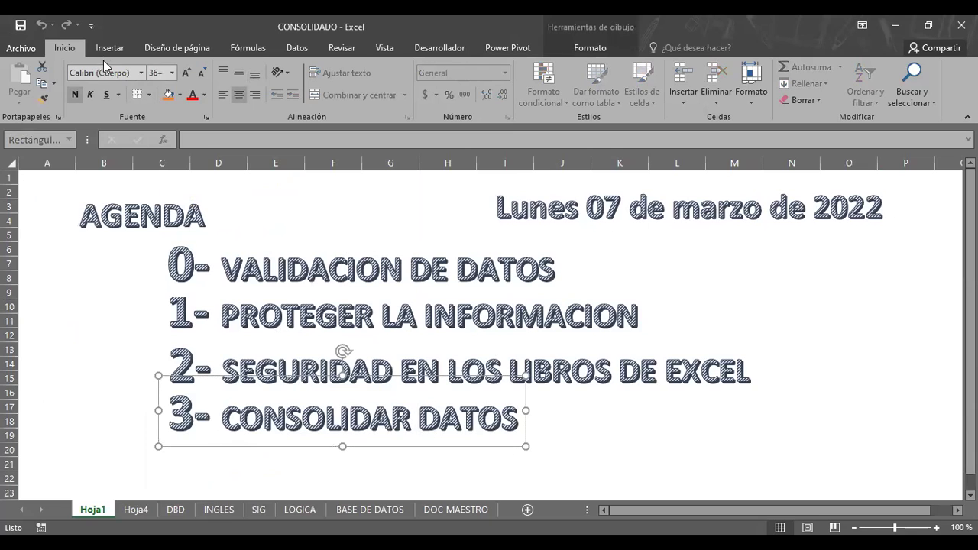
pyautogui.click(168, 95)
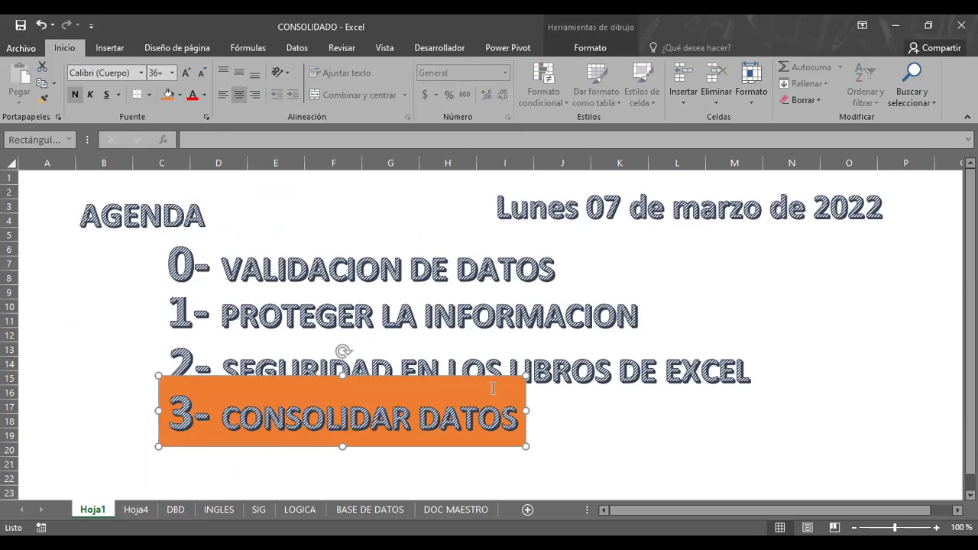
pyautogui.click(623, 452)
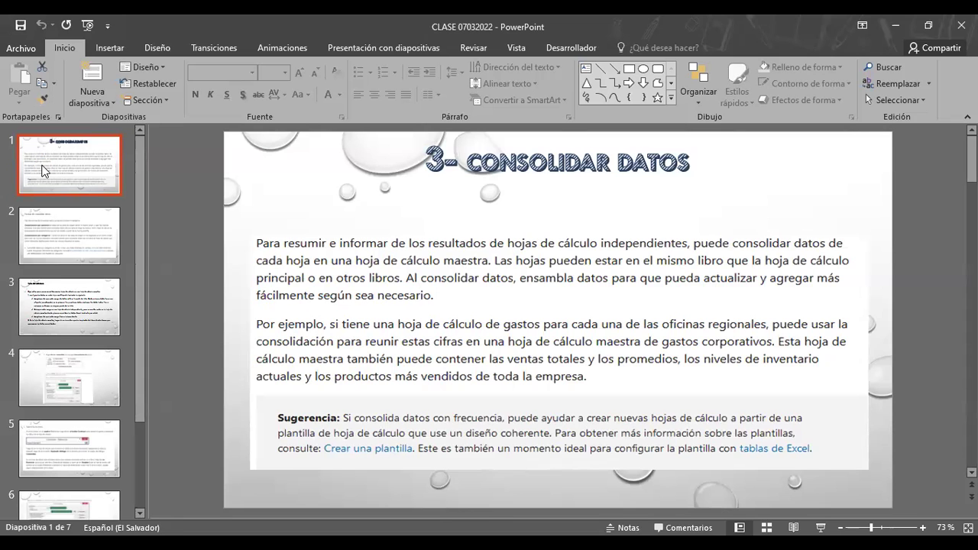
# - Start the CLASE 07032022 slideshow and move through it to the '3- Consolidar datos' slide
pyautogui.press('F5')
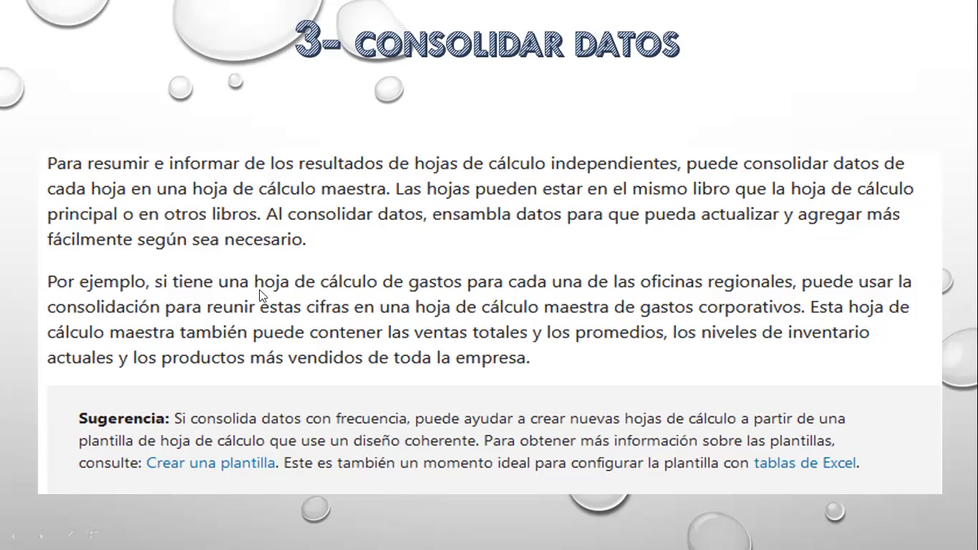
pyautogui.click(601, 263)
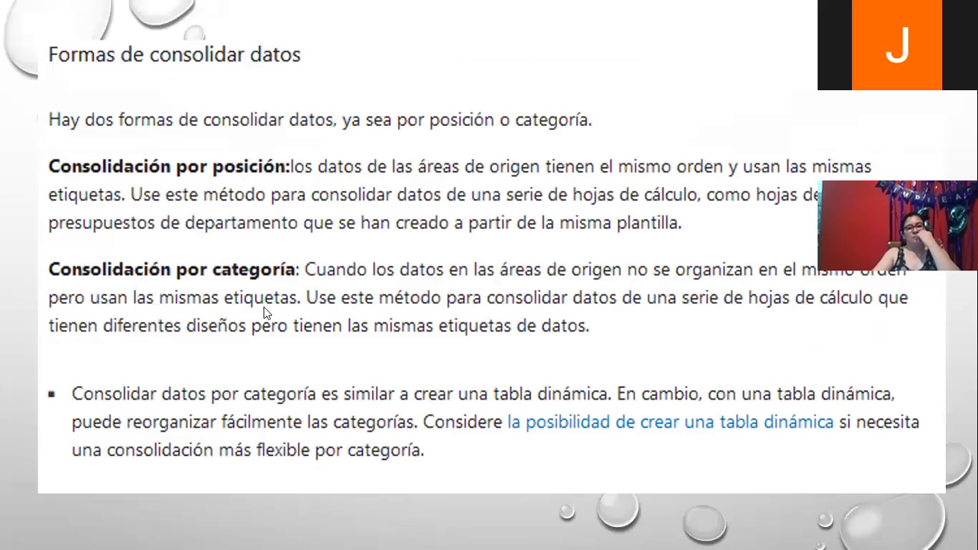
pyautogui.scroll(1, 449, 527)
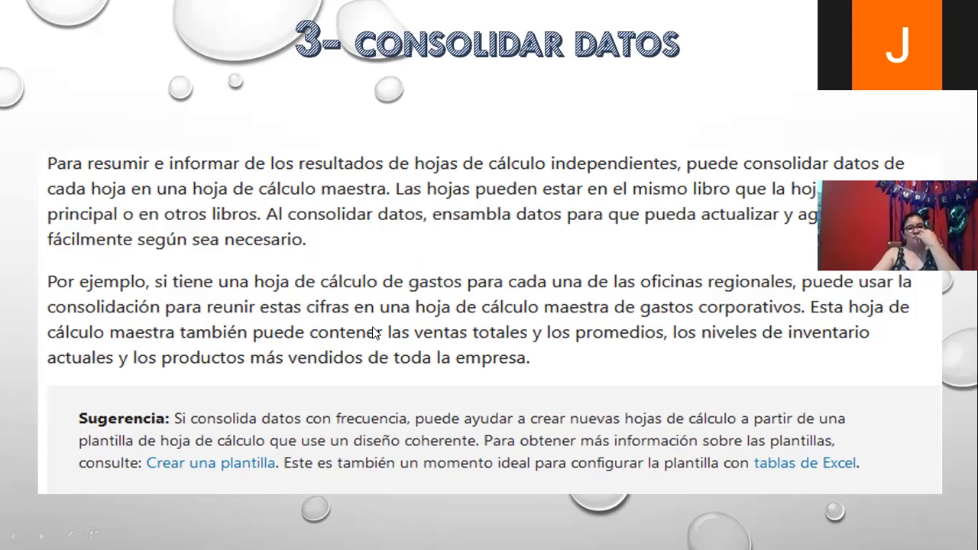
# - Advance the slideshow to the 'Formas de consolidar datos' slide
pyautogui.click(372, 330)
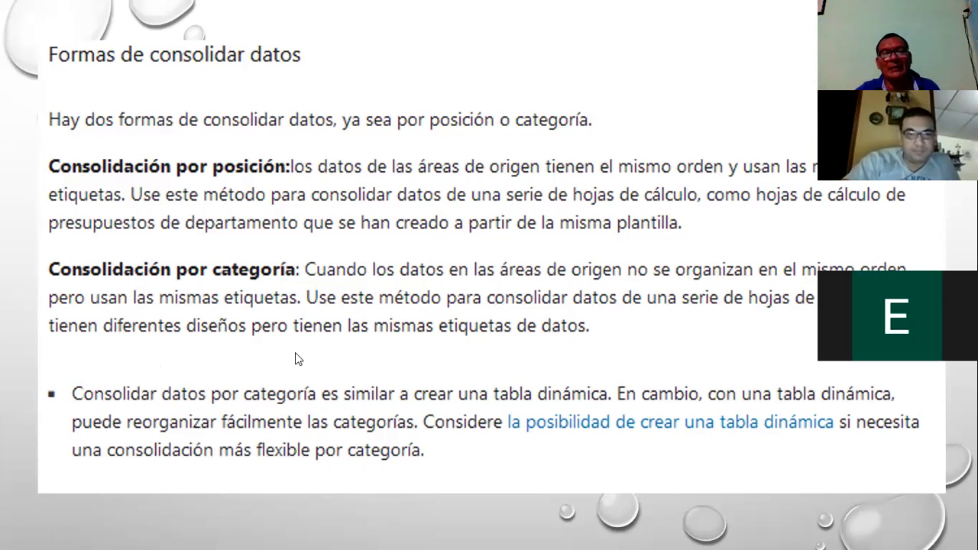
# - Advance the slideshow to the 'PARA CONSOLIDAR:' steps slide
pyautogui.click(258, 441)
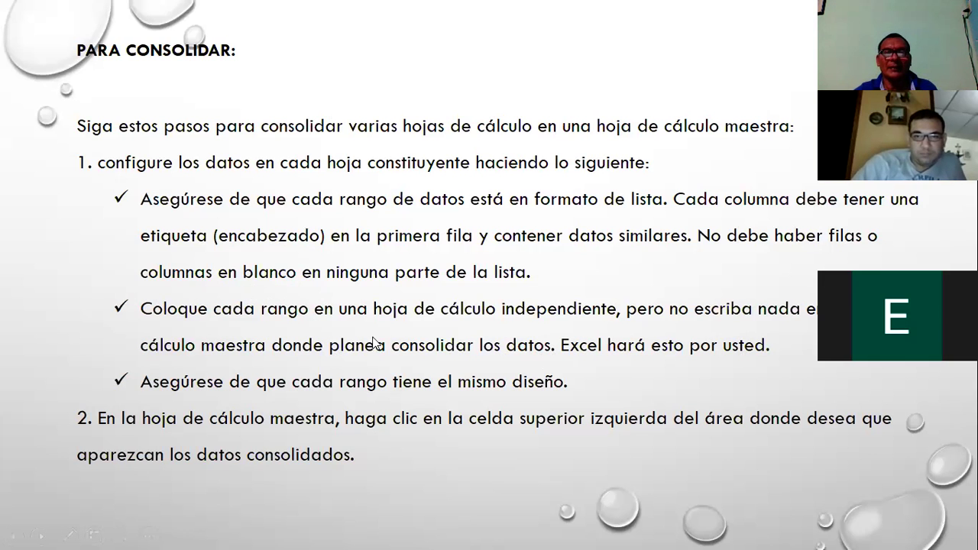
# - Advance to the slide with steps 3 and 4 and the Consolidar dialog example
pyautogui.click(275, 287)
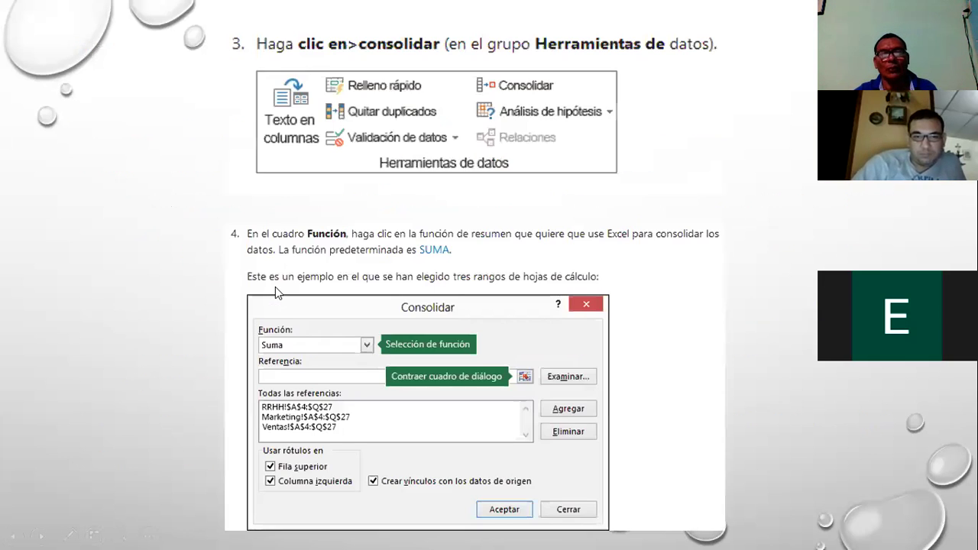
pyautogui.scroll(1, 275, 286)
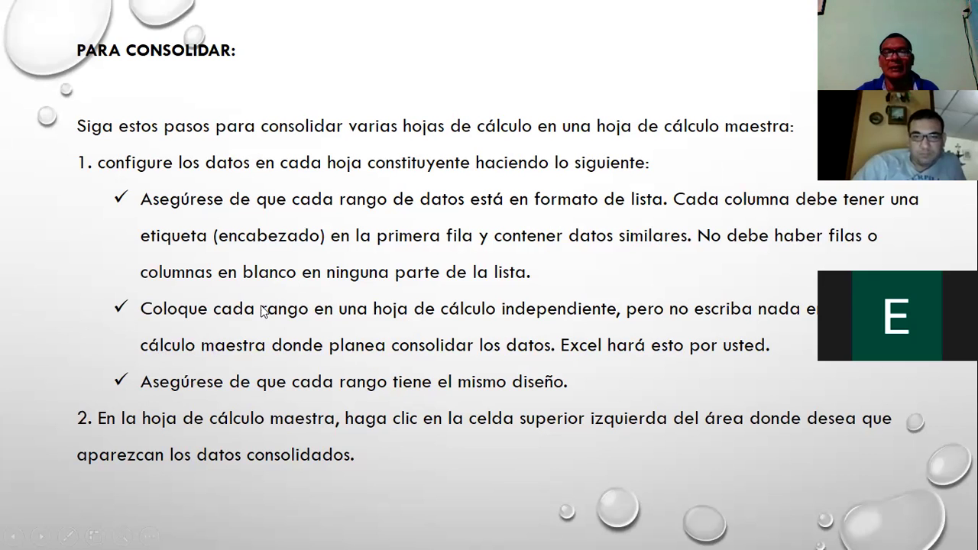
pyautogui.click(311, 351)
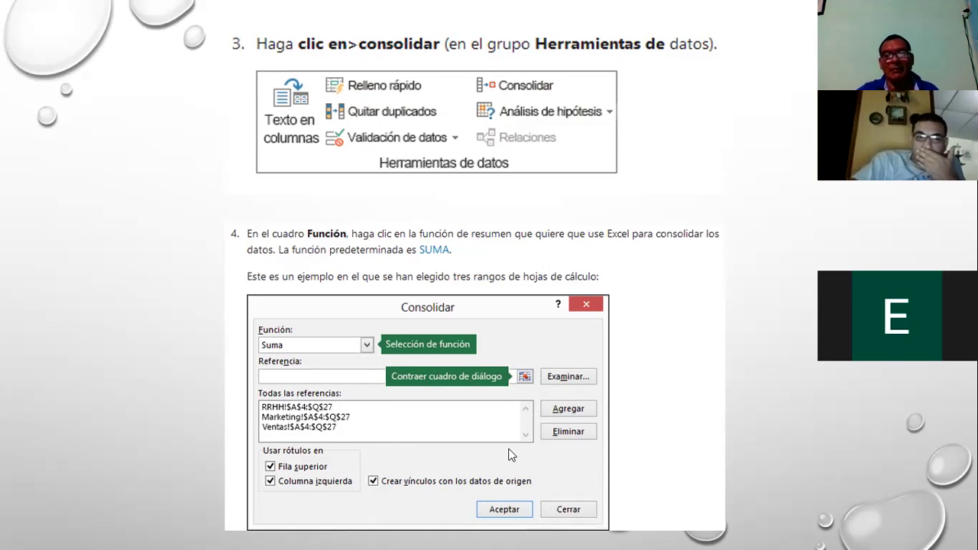
# - Advance the slideshow to step 5, 'Seleccione los datos', then return to Excel
pyautogui.press('Right')
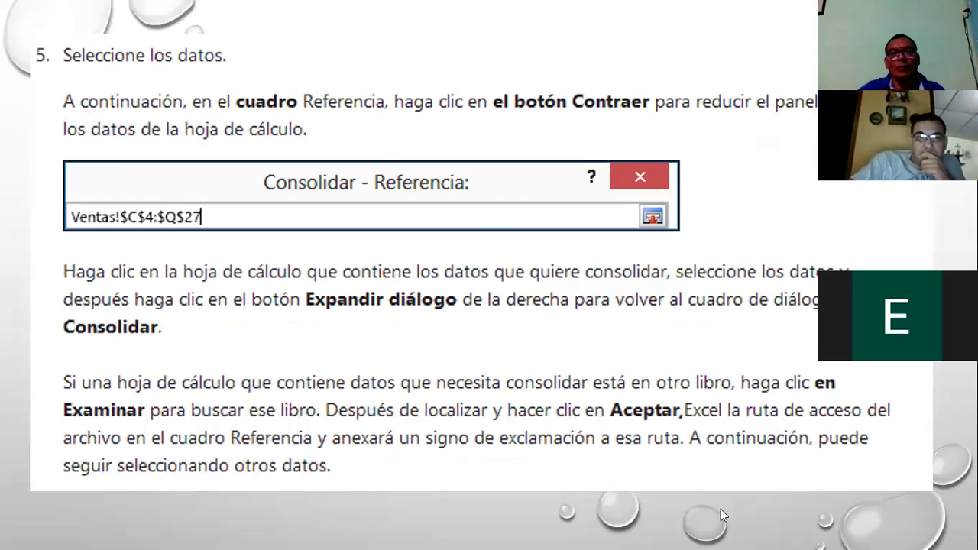
pyautogui.hotkey('alt', 'Tab')
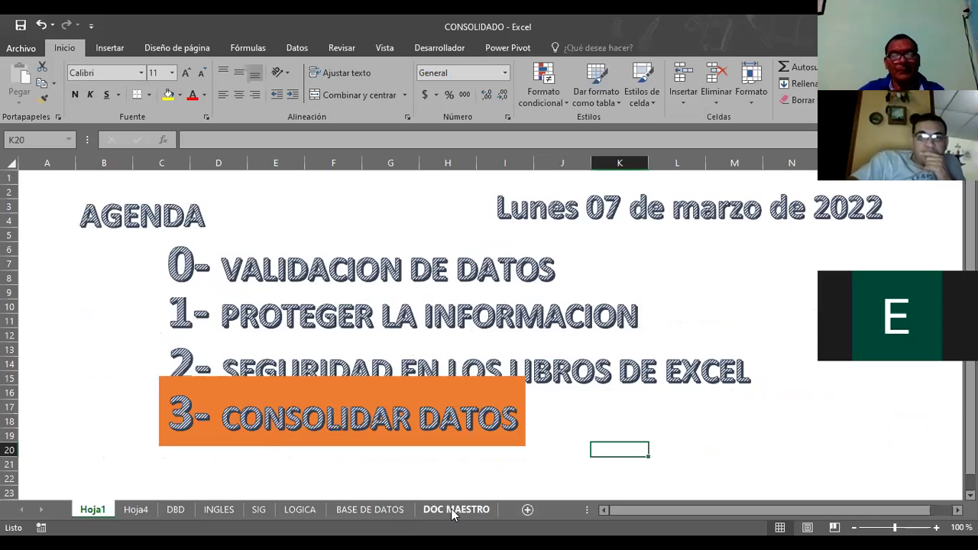
# - Browse the DOC MAESTRO, BASE DE DATOS, LOGICA, SIG, INGLES, DBD and Hoja4 sheets in turn
pyautogui.click(454, 510)
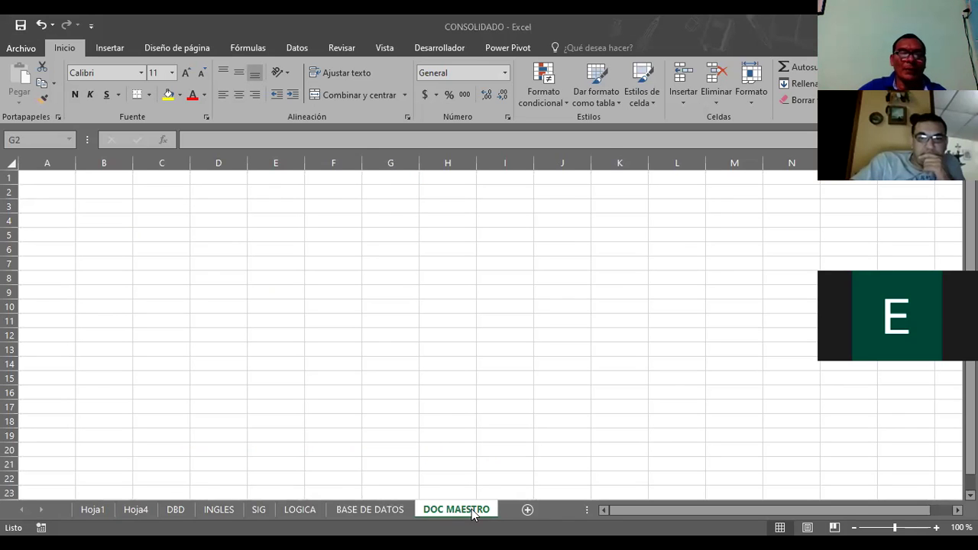
pyautogui.click(52, 176)
pyautogui.click(355, 510)
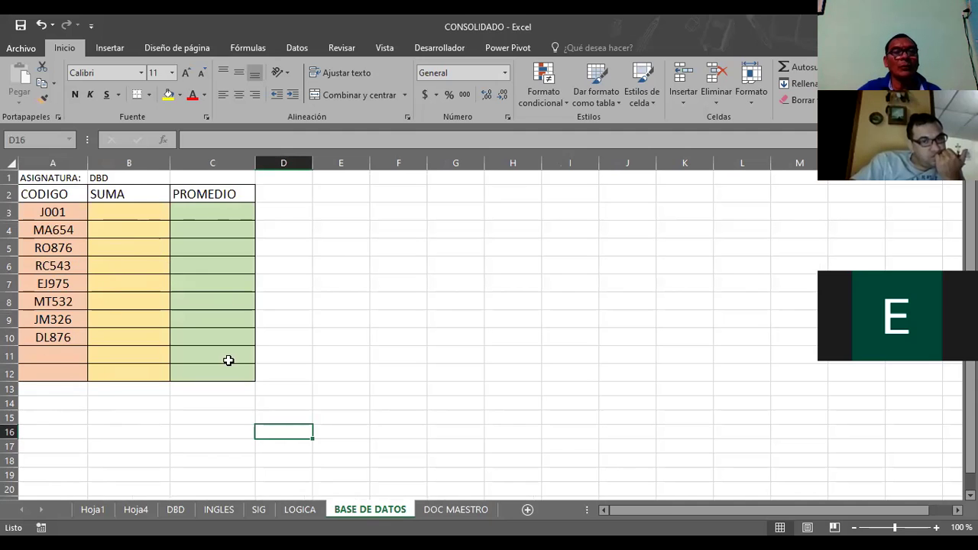
pyautogui.click(298, 510)
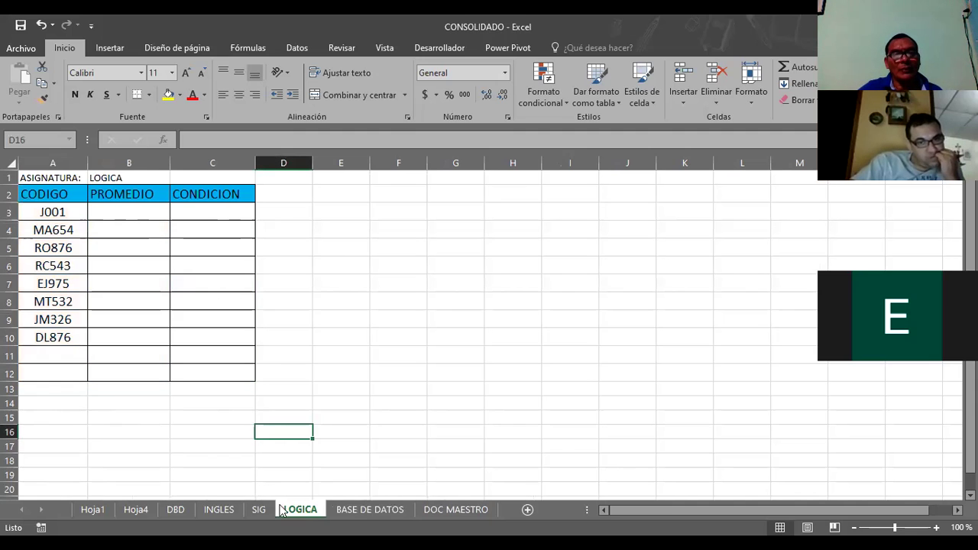
pyautogui.click(257, 510)
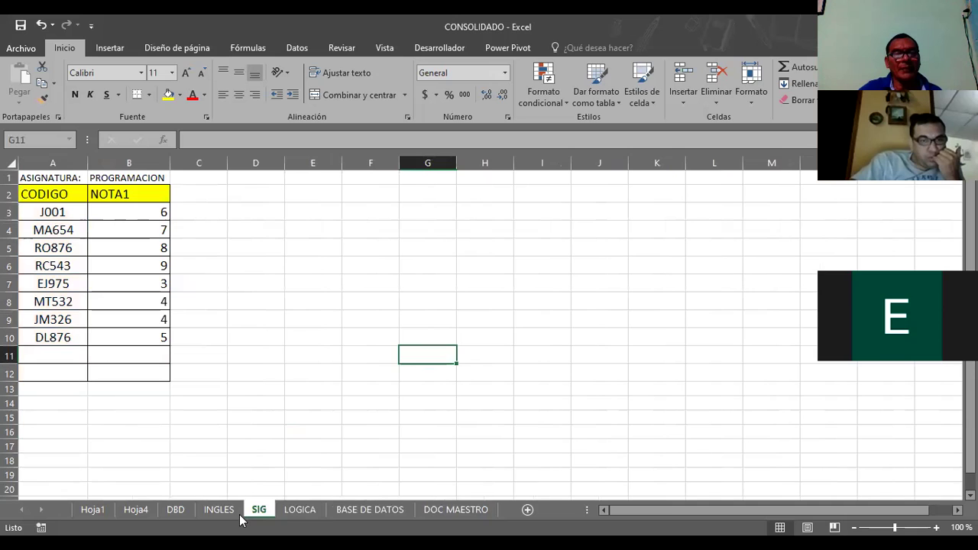
pyautogui.click(221, 510)
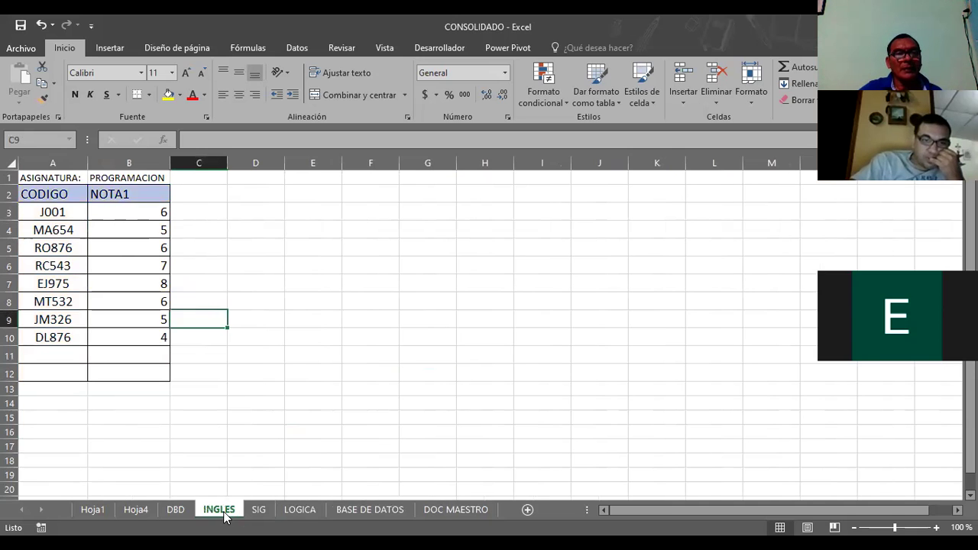
pyautogui.click(174, 511)
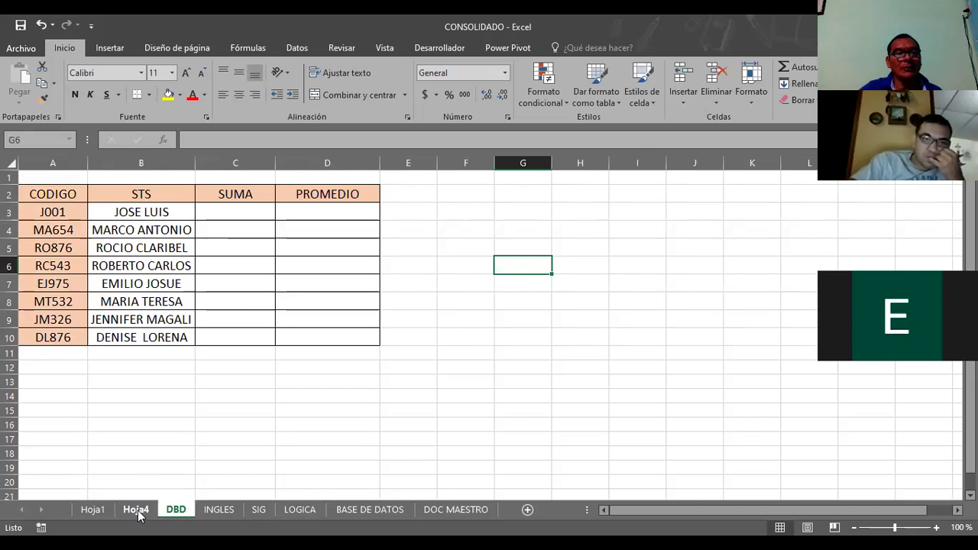
pyautogui.click(139, 510)
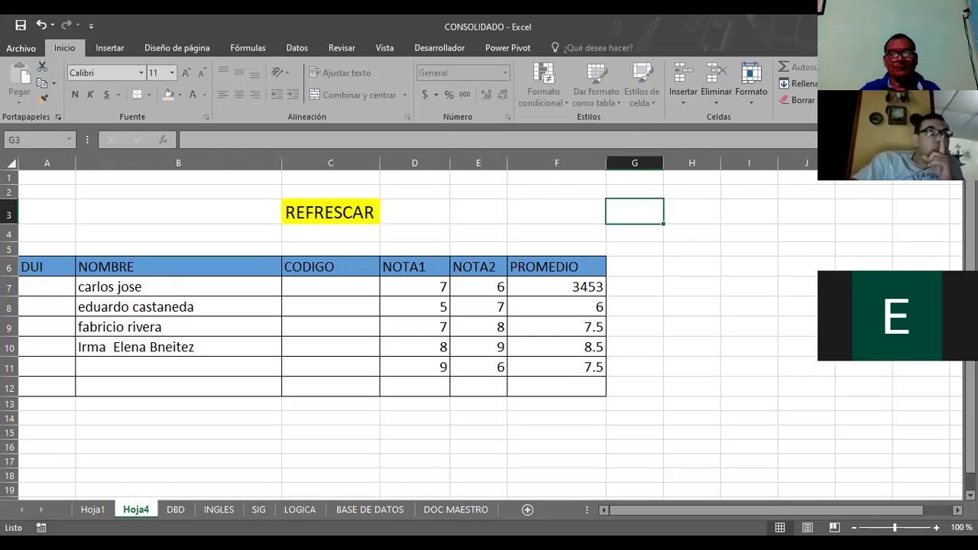
# - Enter the heading 'promedio' in cell C2 of the SIG sheet
pyautogui.click(218, 509)
pyautogui.click(120, 211)
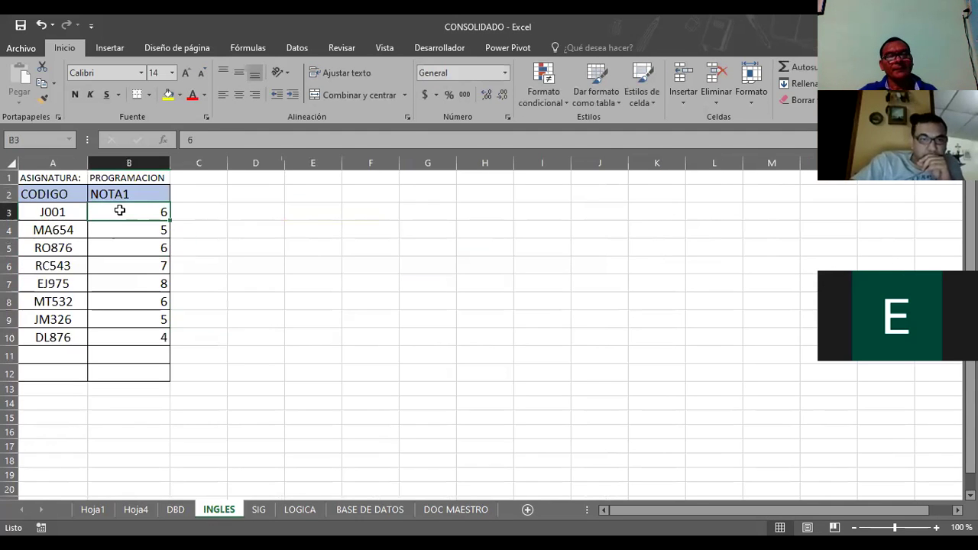
pyautogui.click(259, 510)
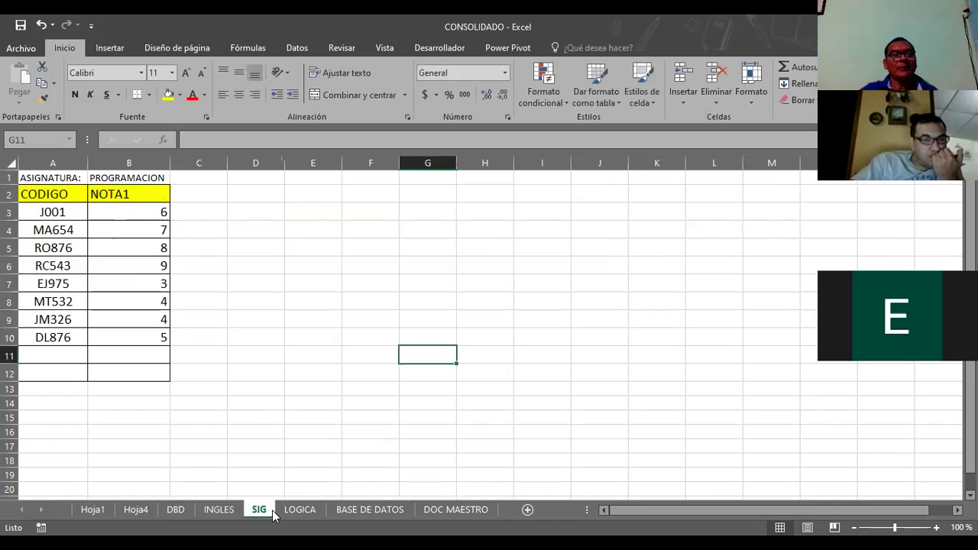
pyautogui.click(207, 191)
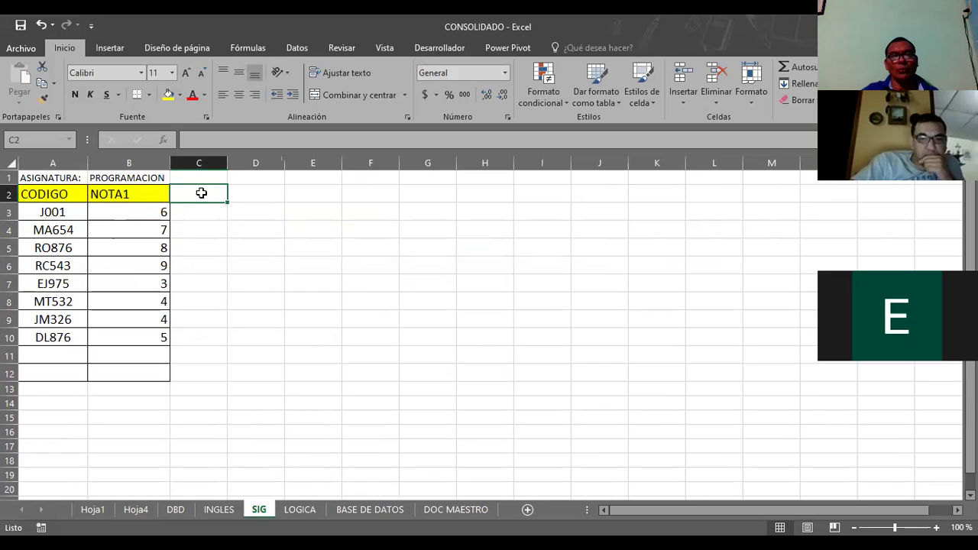
pyautogui.write('promedio')
pyautogui.press('Return')
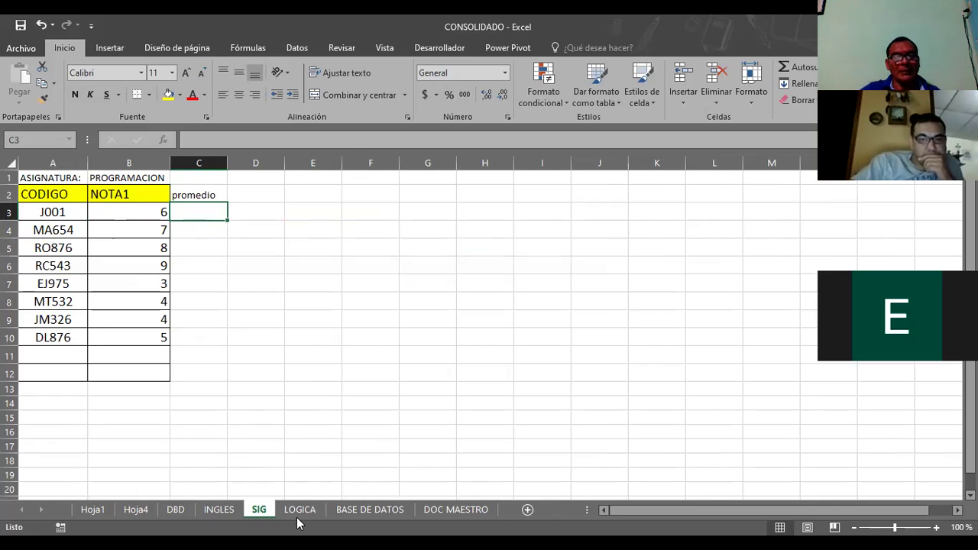
# - Flip through the BASE DE DATOS, LOGICA, SIG, INGLES and DBD sheets to compare layouts
pyautogui.click(363, 512)
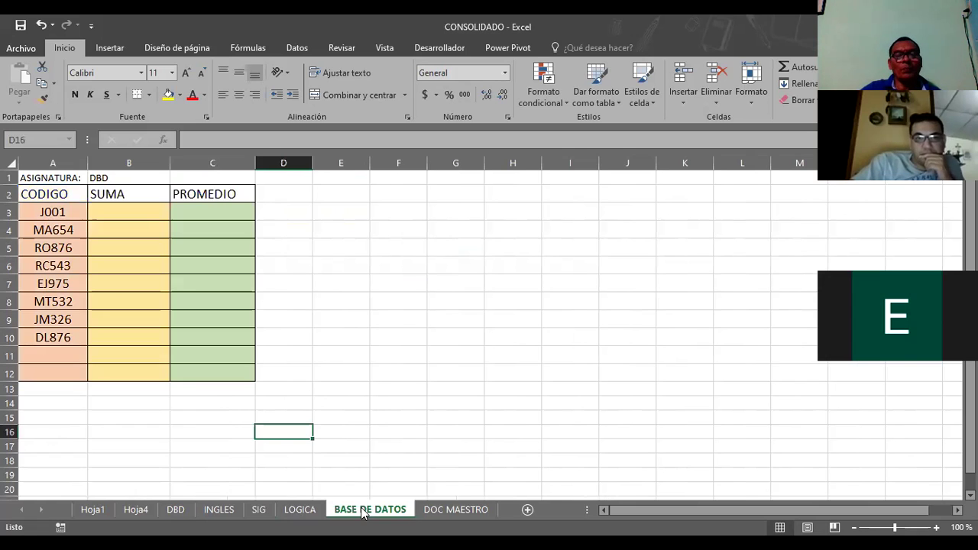
pyautogui.click(296, 511)
pyautogui.click(260, 513)
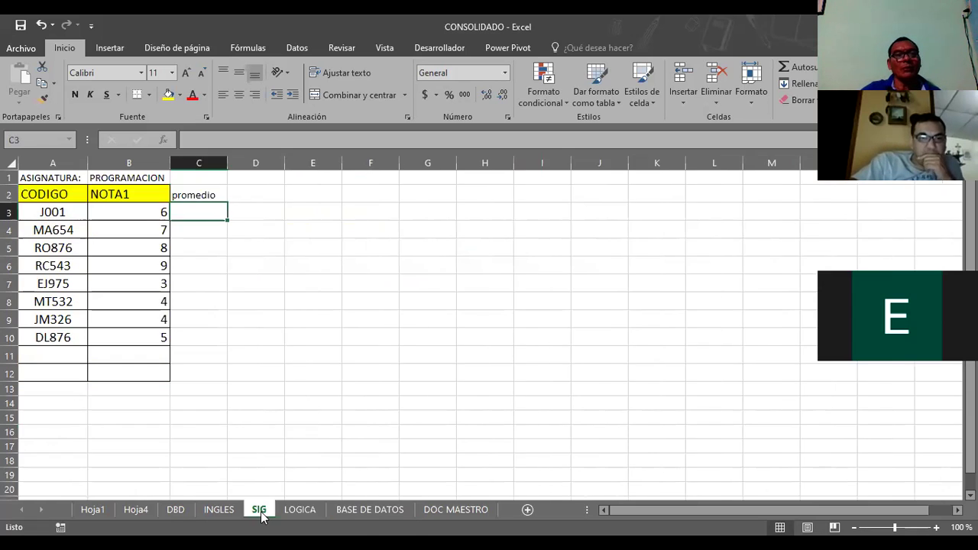
pyautogui.click(219, 509)
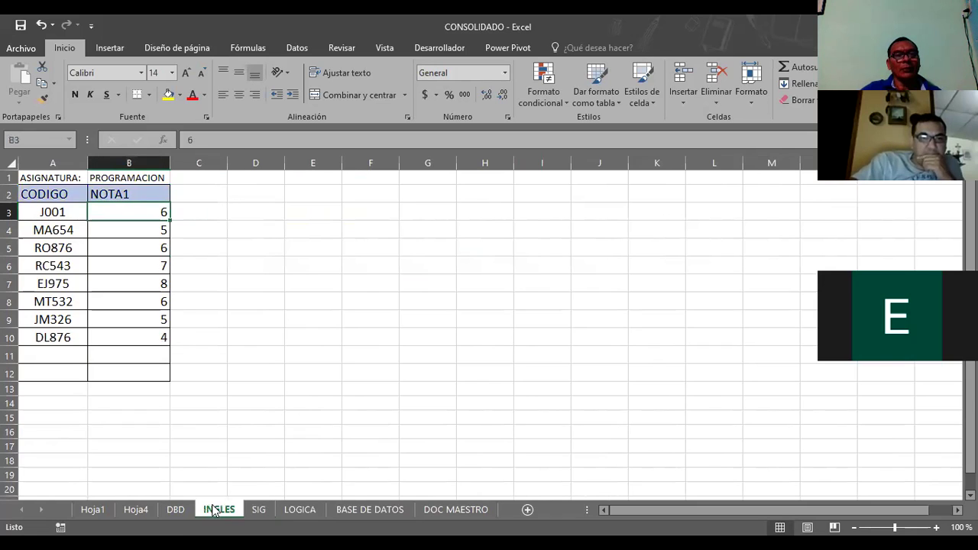
pyautogui.click(260, 511)
pyautogui.click(219, 509)
pyautogui.click(176, 512)
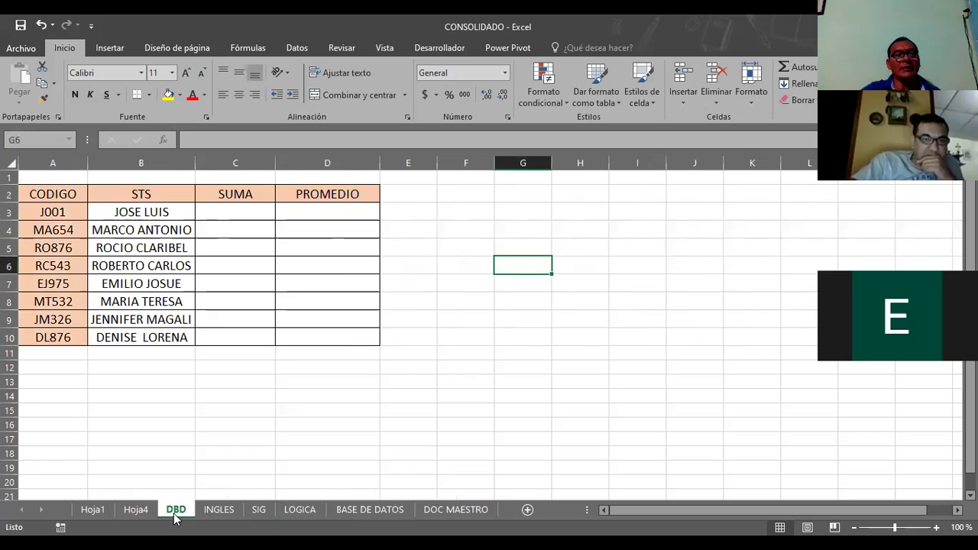
pyautogui.click(221, 510)
pyautogui.click(259, 509)
pyautogui.click(222, 510)
pyautogui.click(259, 509)
# - Clear the 'promedio' heading from cell C2 on the SIG sheet
pyautogui.click(191, 196)
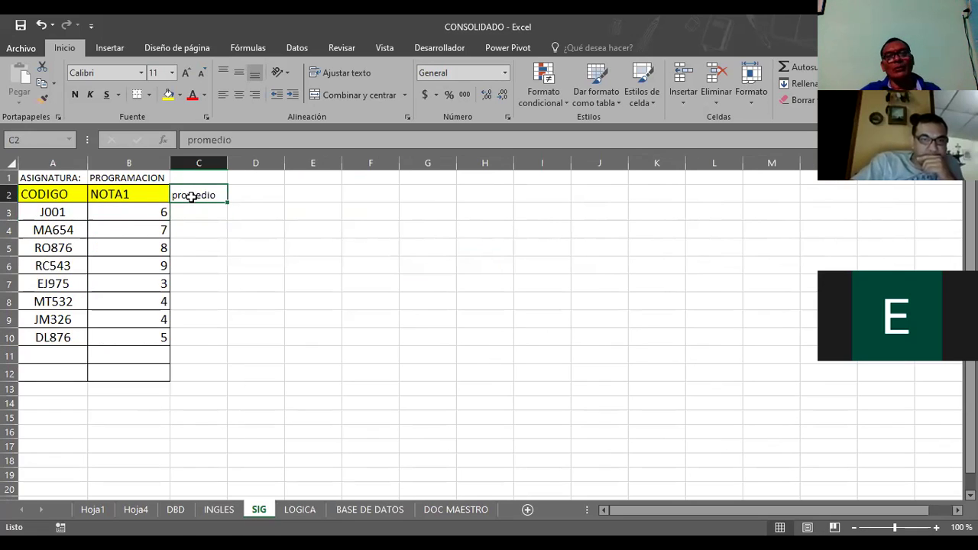
pyautogui.press('Delete')
pyautogui.click(345, 299)
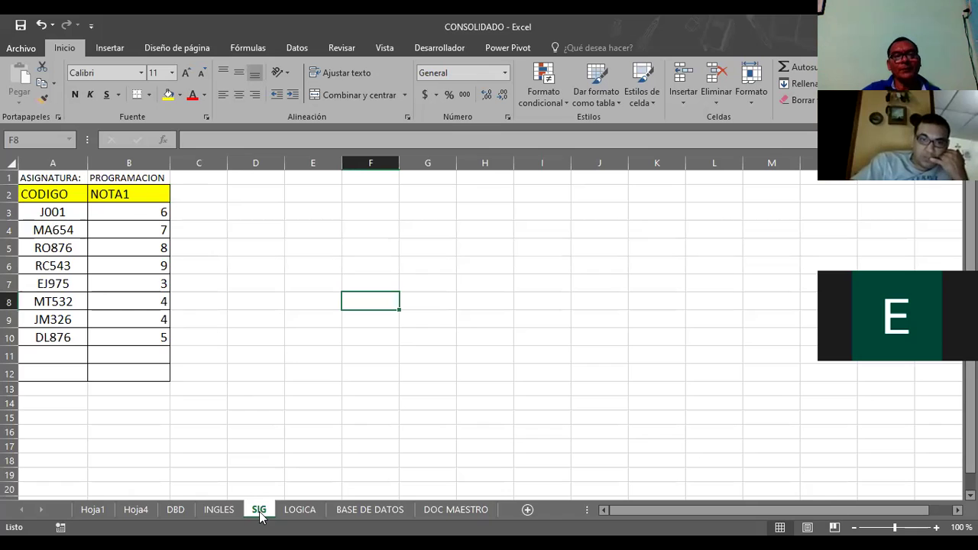
pyautogui.click(302, 510)
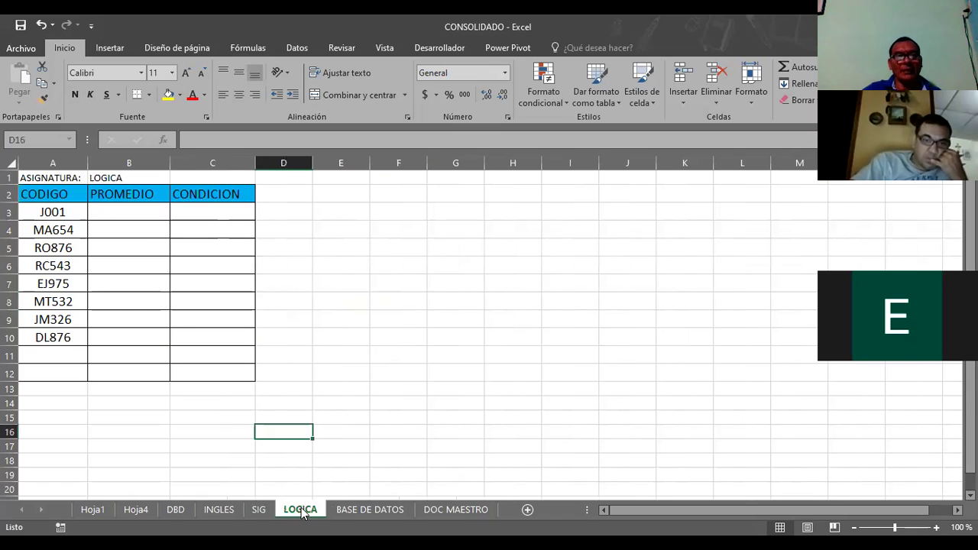
# - On LOGICA, delete the CONDICION column and retitle B2 as NOTA
pyautogui.moveTo(227, 157); pyautogui.dragTo(202, 163)
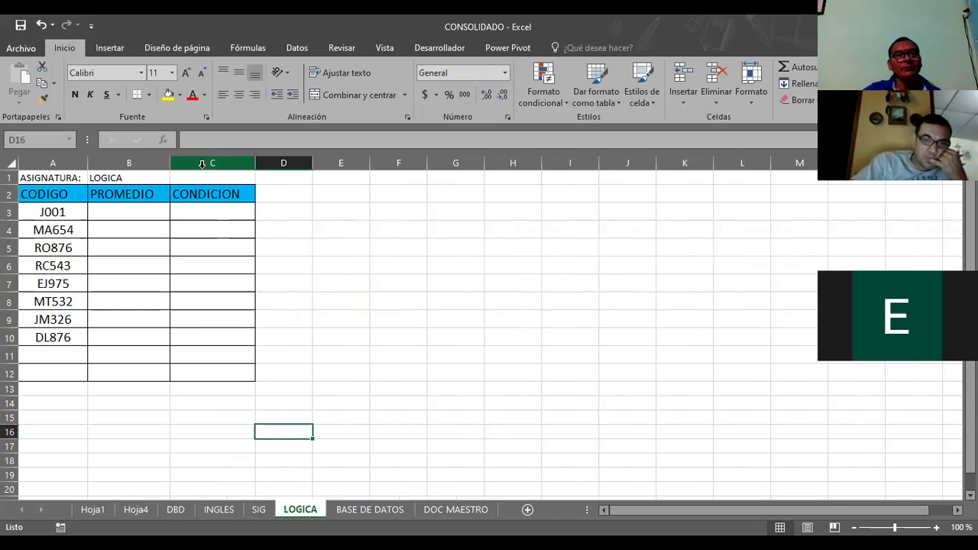
pyautogui.rightClick(203, 163)
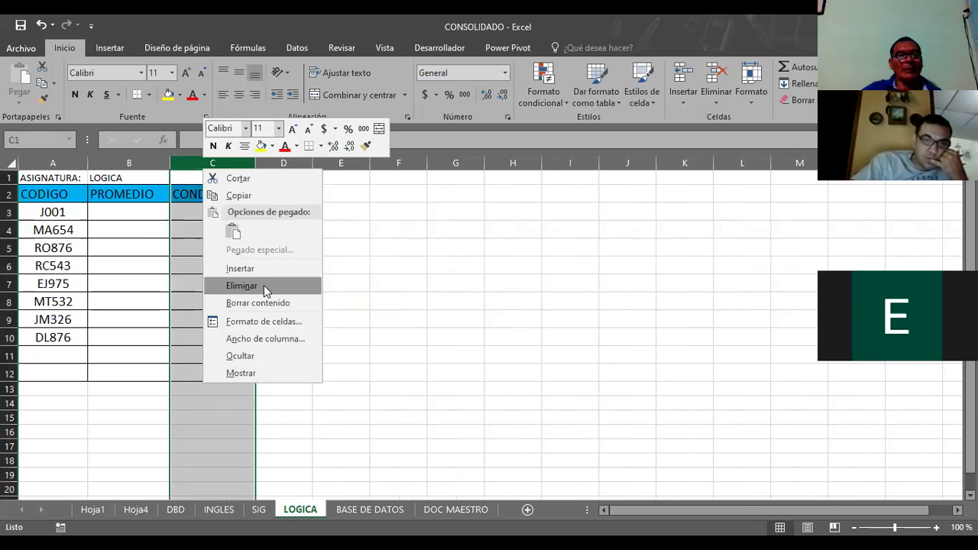
pyautogui.click(265, 288)
pyautogui.click(121, 187)
pyautogui.write('nota1')
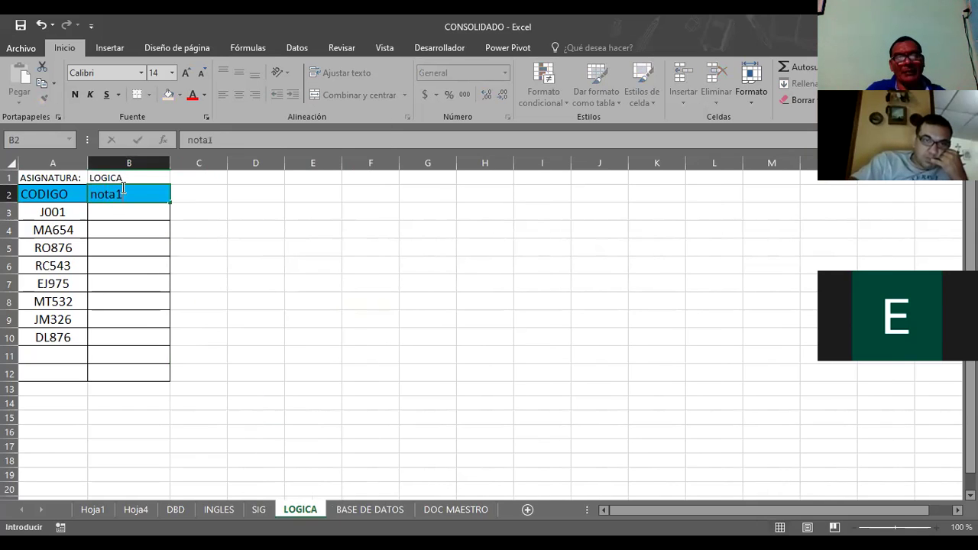
pyautogui.press('Return')
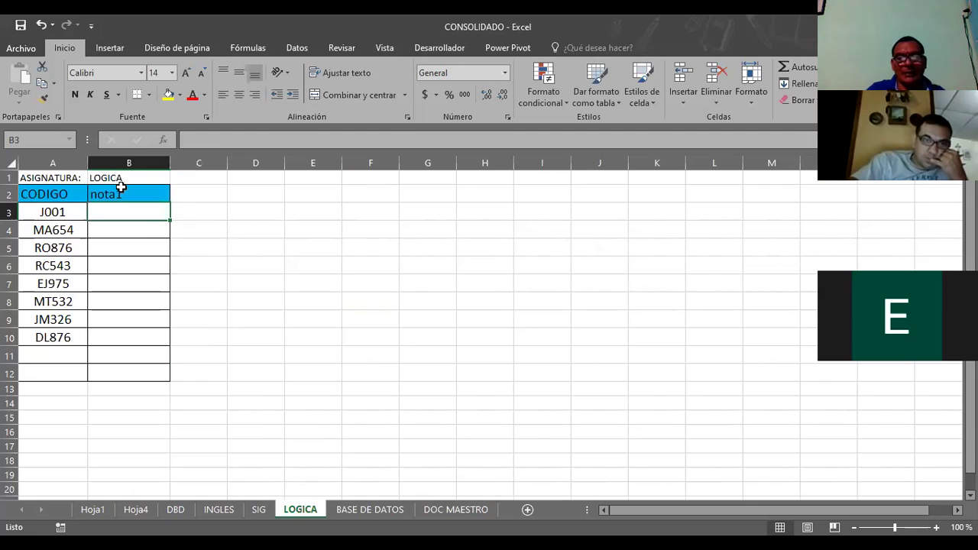
pyautogui.click(121, 187)
pyautogui.write('NOT')
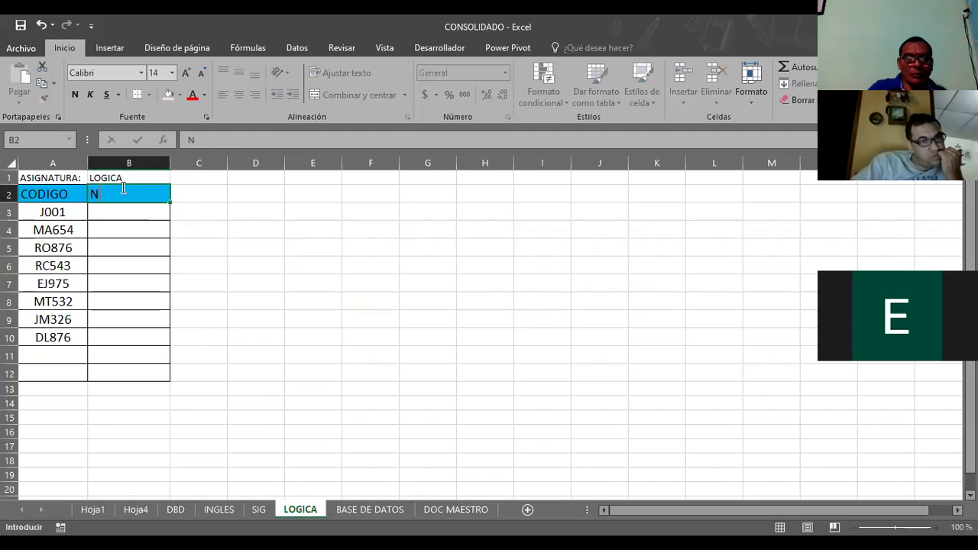
pyautogui.write('A')
pyautogui.press('Return')
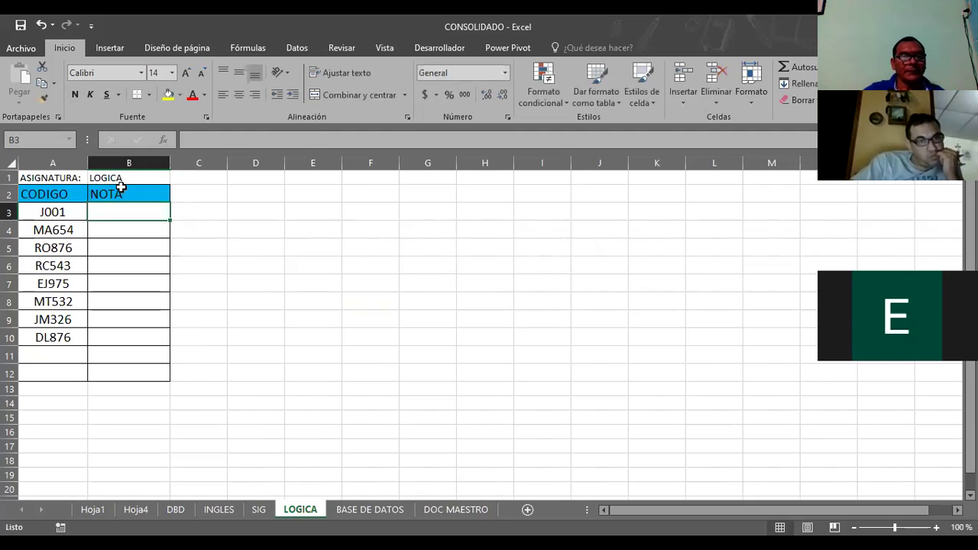
# - On BASE DE DATOS, clear the PROMEDIO column and retitle B2 as NOTAS
pyautogui.click(265, 513)
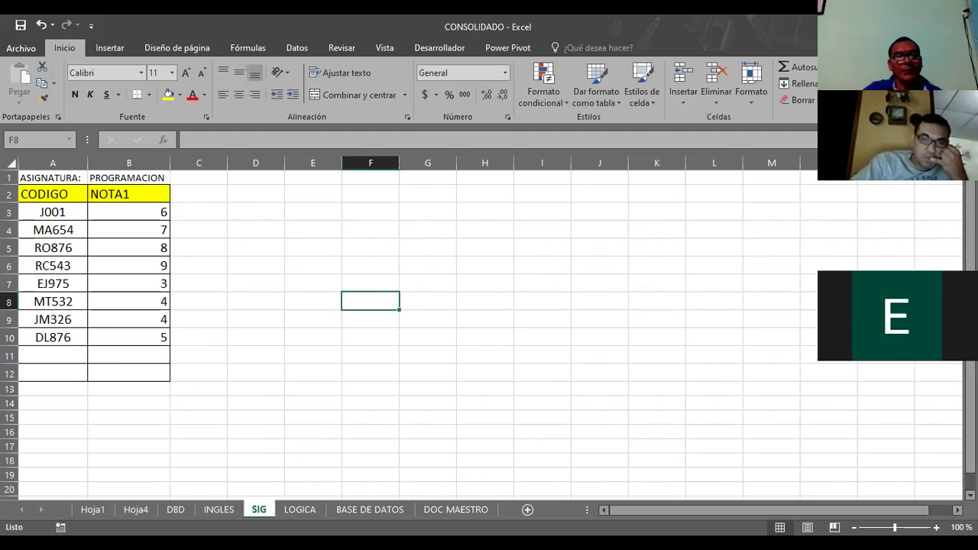
pyautogui.click(373, 509)
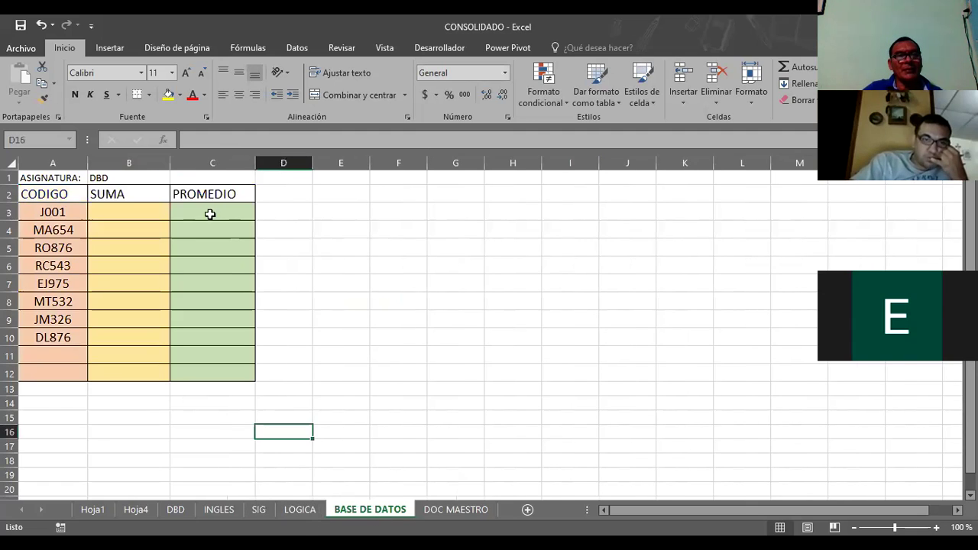
pyautogui.click(213, 161)
pyautogui.moveTo(233, 319); pyautogui.dragTo(266, 277)
pyautogui.click(120, 193)
pyautogui.write('NOTAS')
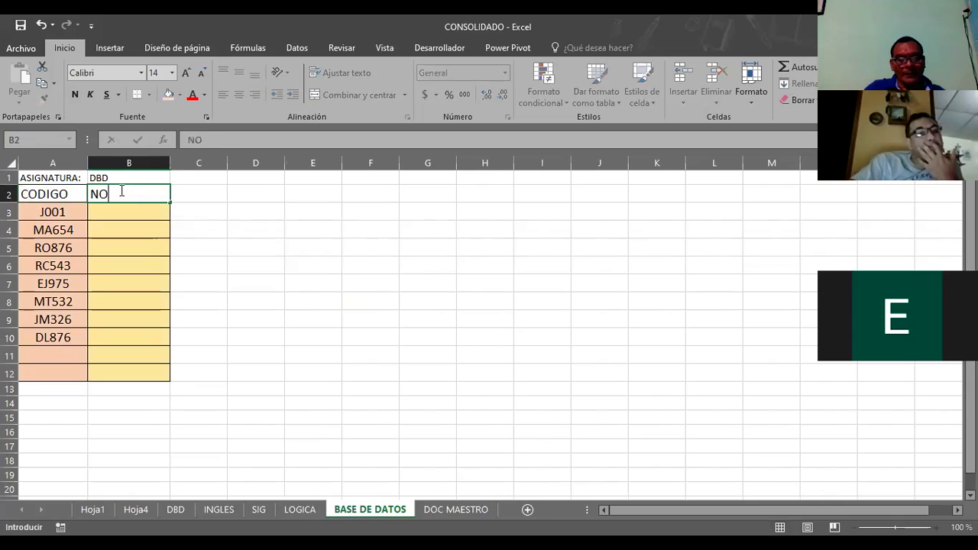
pyautogui.press('Return')
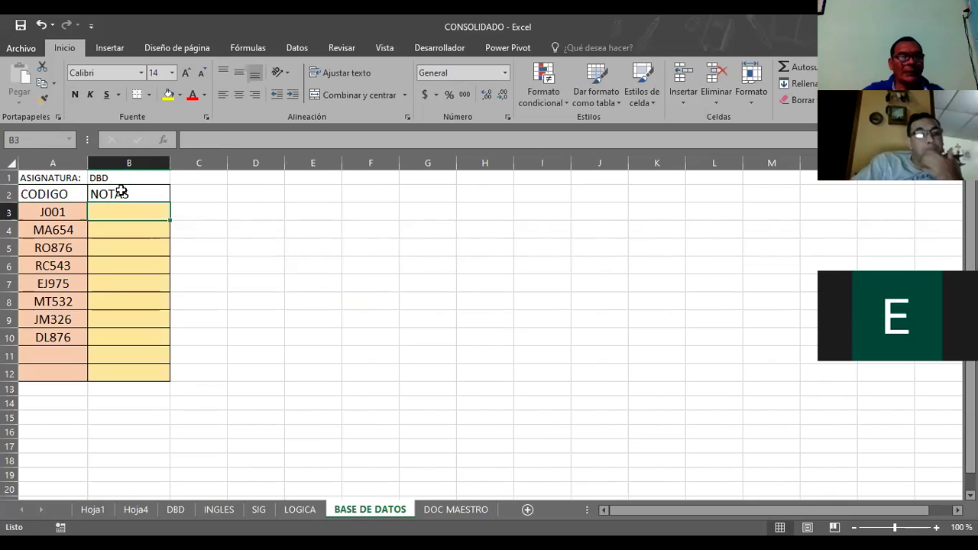
# - On INGLES, change the B2 heading from NOTA1 to NOTAS
pyautogui.click(304, 511)
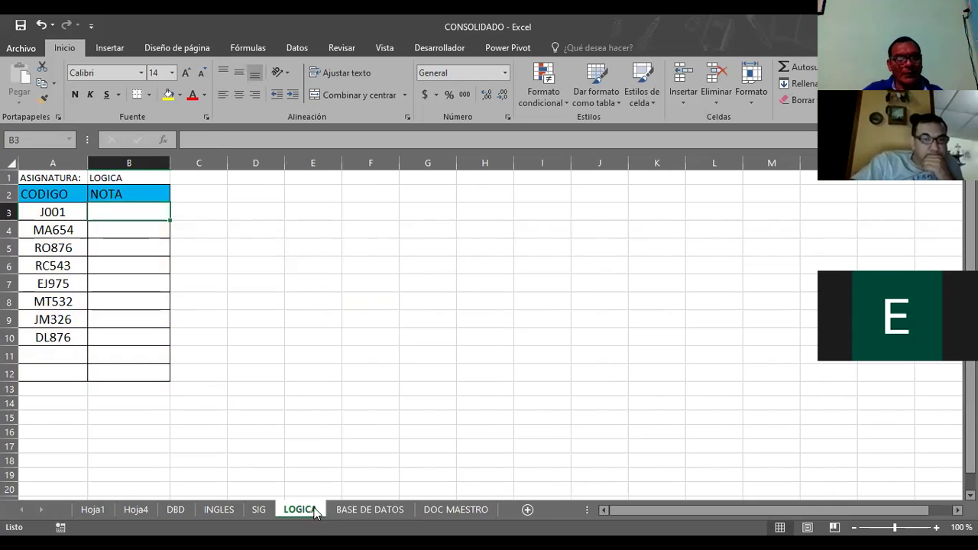
pyautogui.click(378, 512)
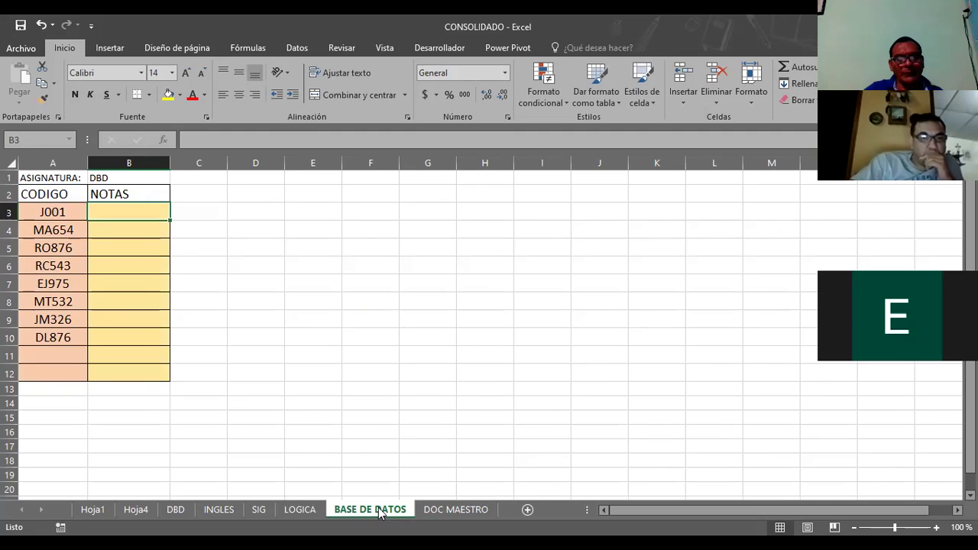
pyautogui.click(214, 512)
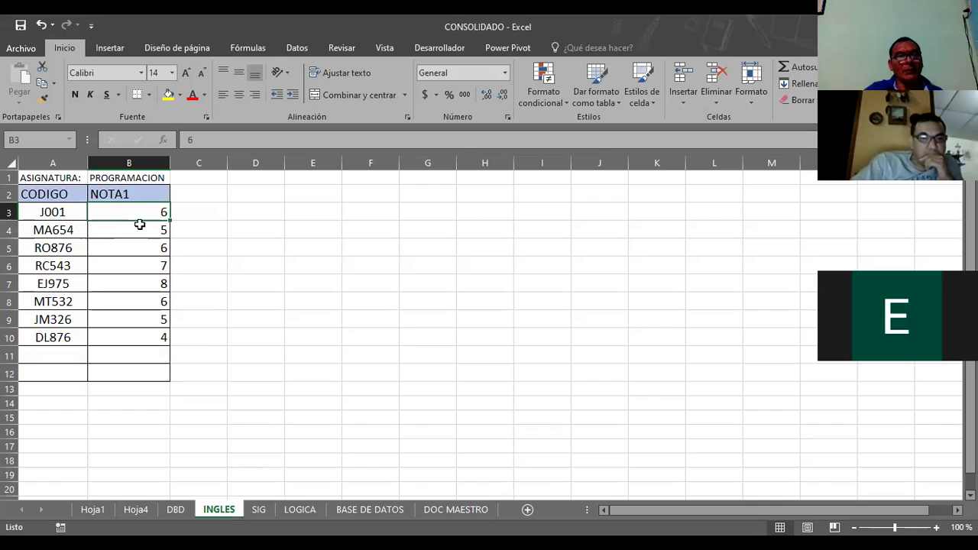
pyautogui.moveTo(142, 213); pyautogui.dragTo(135, 333)
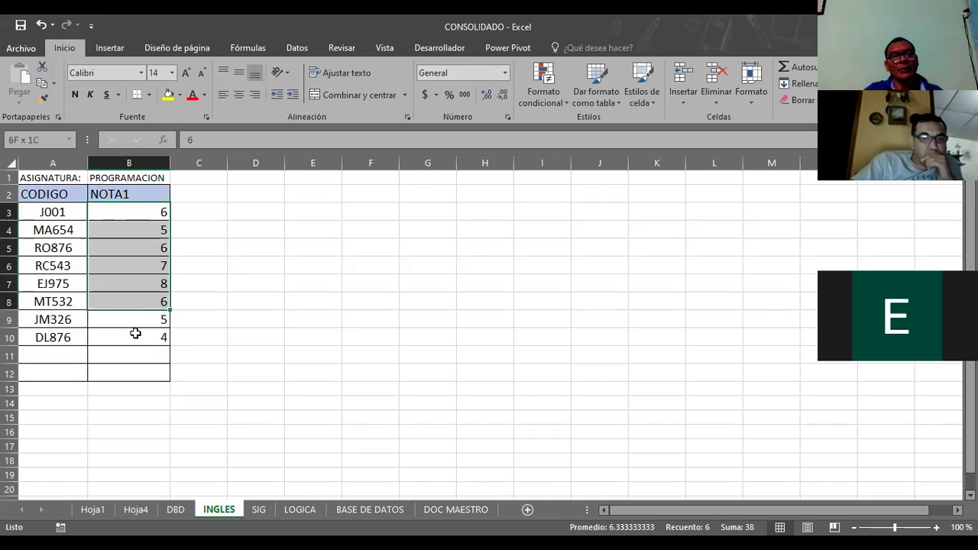
pyautogui.click(128, 193)
pyautogui.doubleClick(128, 192)
pyautogui.press('BackSpace')
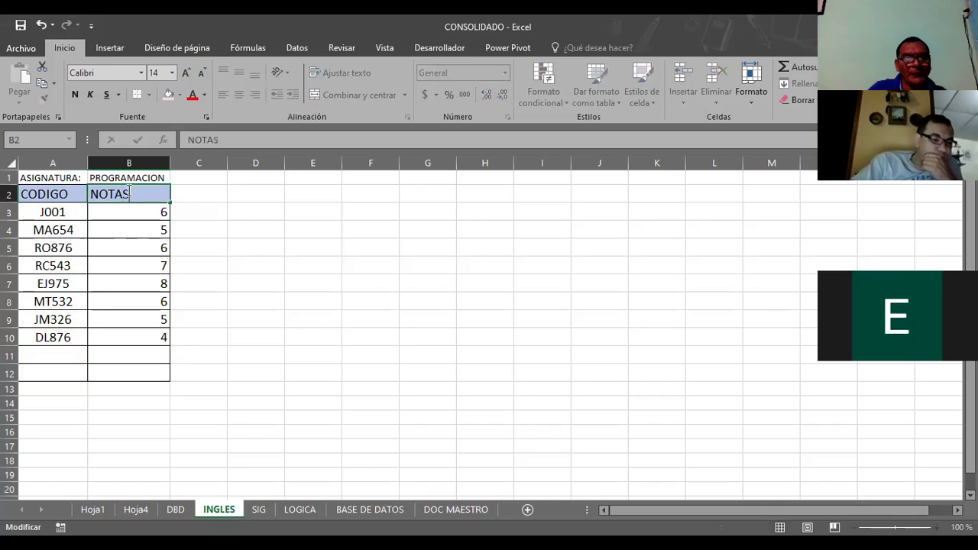
pyautogui.press('Return')
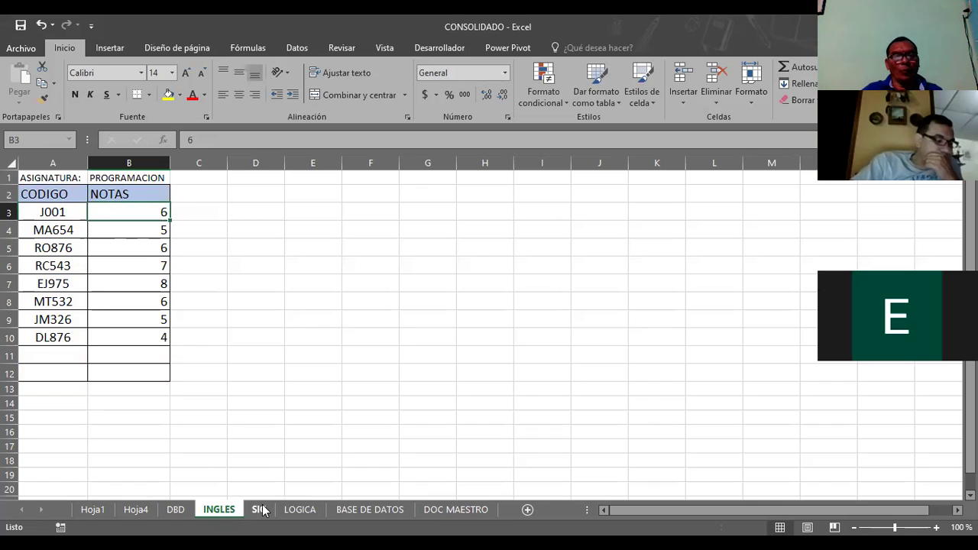
# - Review the SIG, LOGICA, BASE DE DATOS and INGLES sheets to check the new headings
pyautogui.click(259, 510)
pyautogui.click(292, 509)
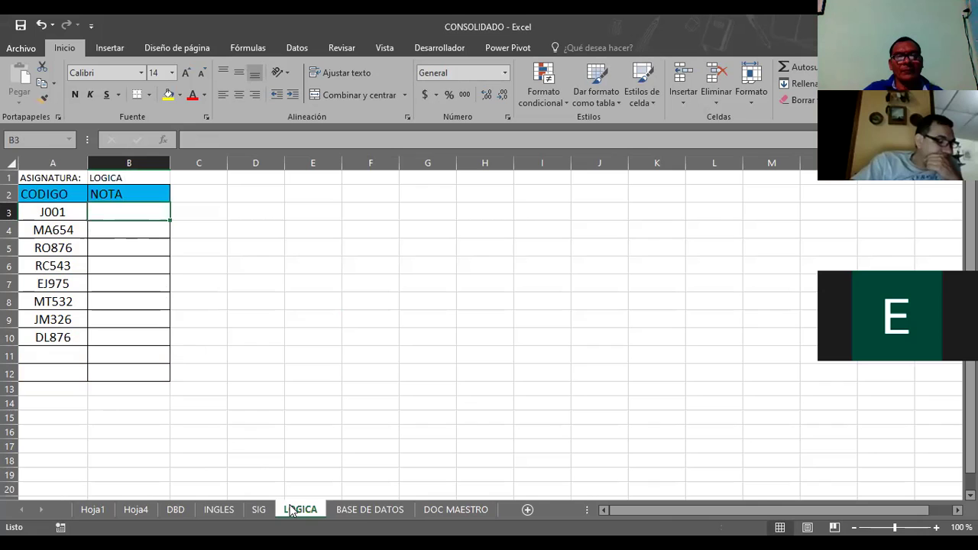
pyautogui.click(336, 513)
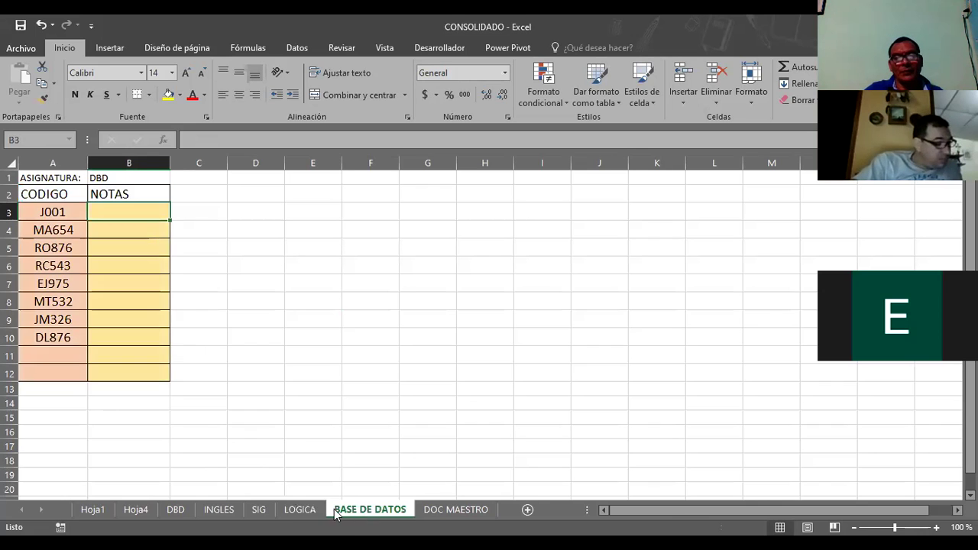
pyautogui.click(294, 512)
pyautogui.click(256, 512)
pyautogui.click(222, 511)
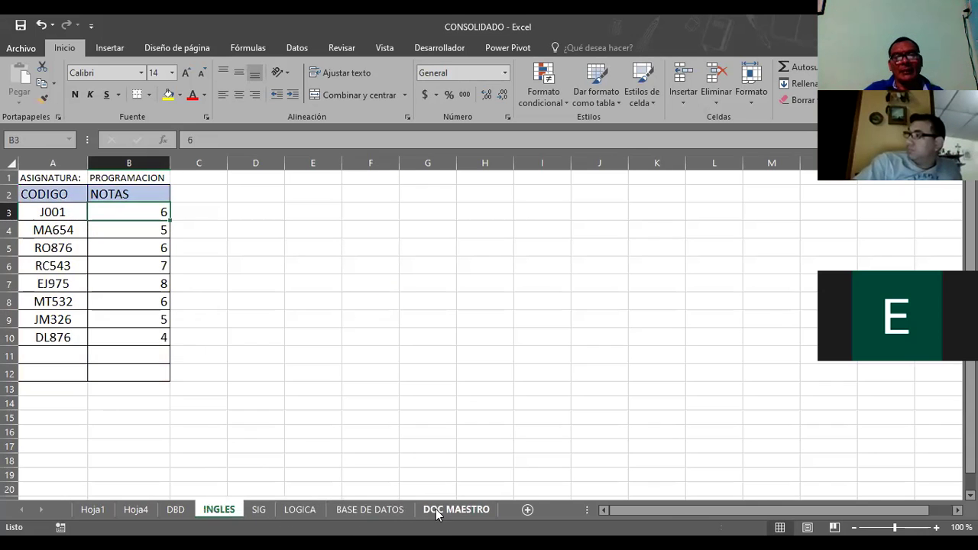
pyautogui.click(365, 511)
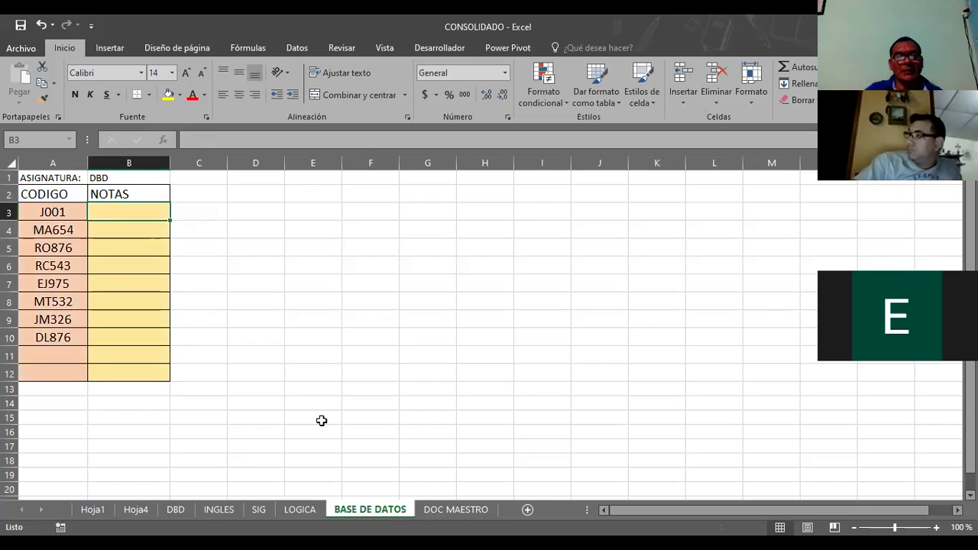
pyautogui.click(300, 511)
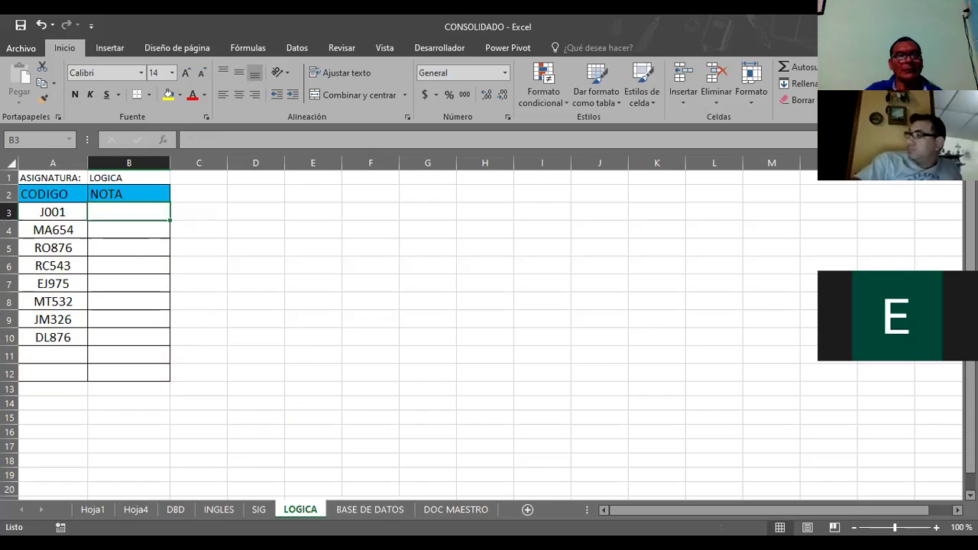
# - Name the LOGICA table A2:B12 as LOGICA4 via the Name Box
pyautogui.moveTo(39, 194); pyautogui.dragTo(142, 367)
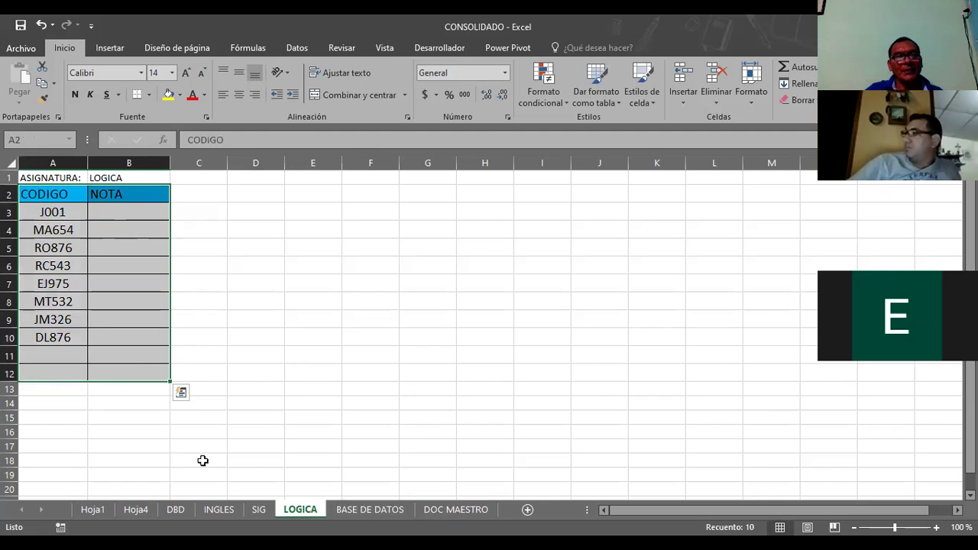
pyautogui.click(38, 139)
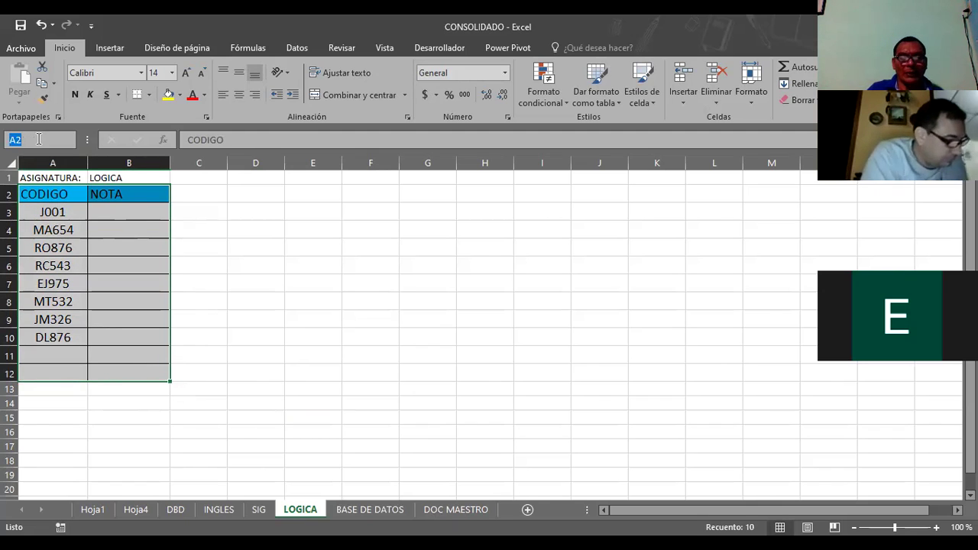
pyautogui.write('LOGICA4')
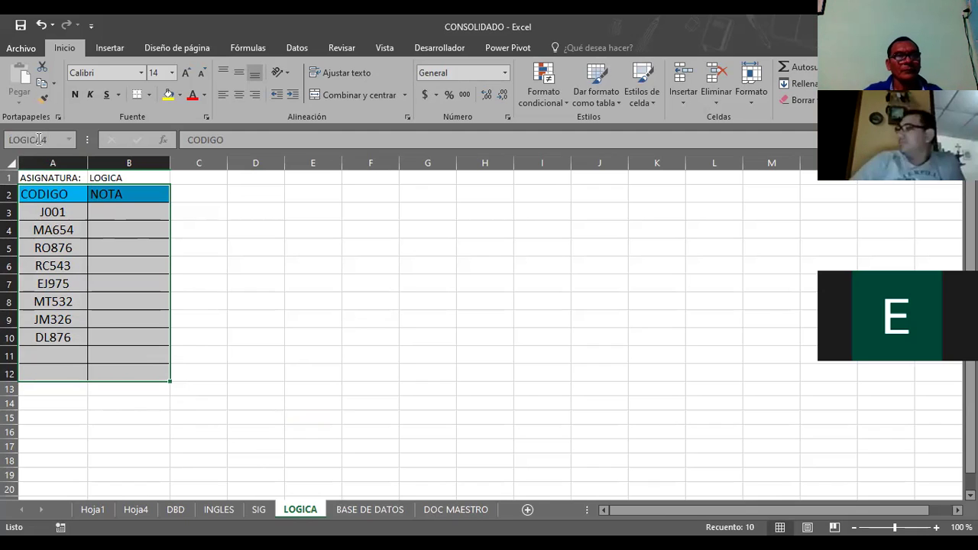
pyautogui.doubleClick(53, 140)
pyautogui.press('Return')
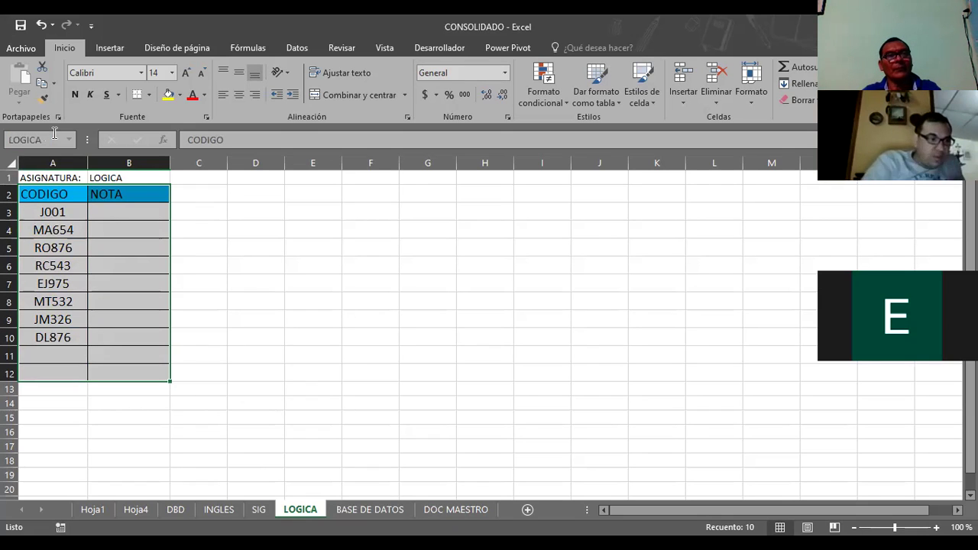
pyautogui.click(71, 140)
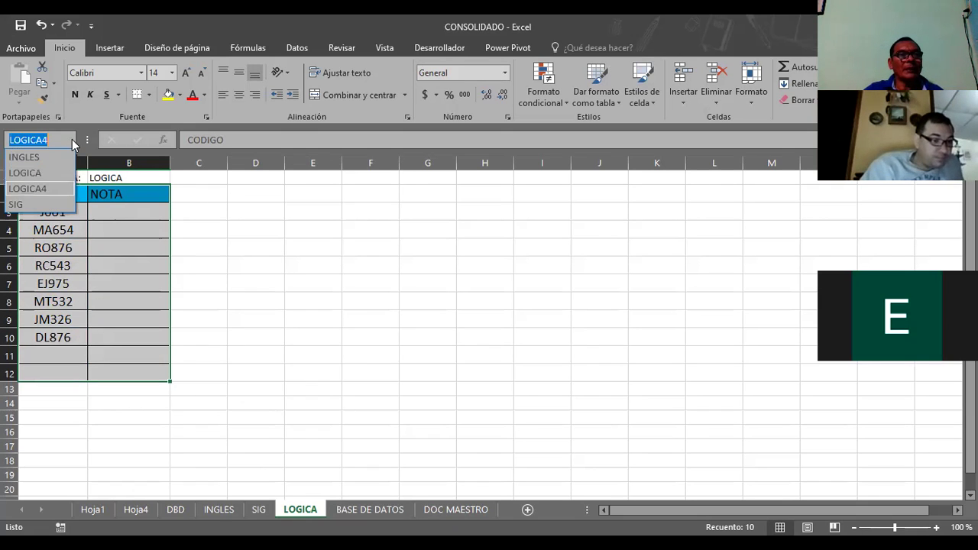
pyautogui.click(32, 174)
# - Name the BASE DE DATOS CODIGO/NOTAS range A2:B12 as BASEDEDATOS
pyautogui.click(257, 511)
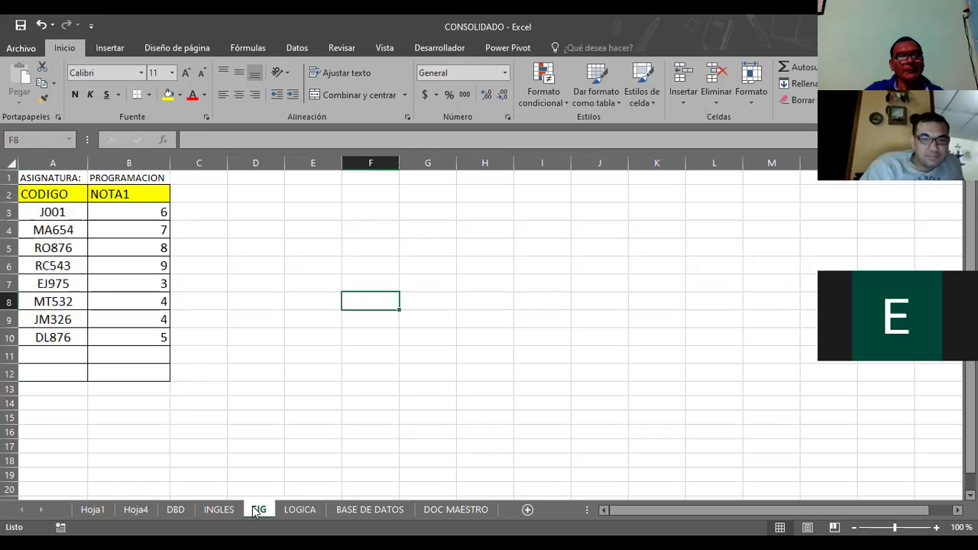
pyautogui.moveTo(29, 195); pyautogui.dragTo(143, 376)
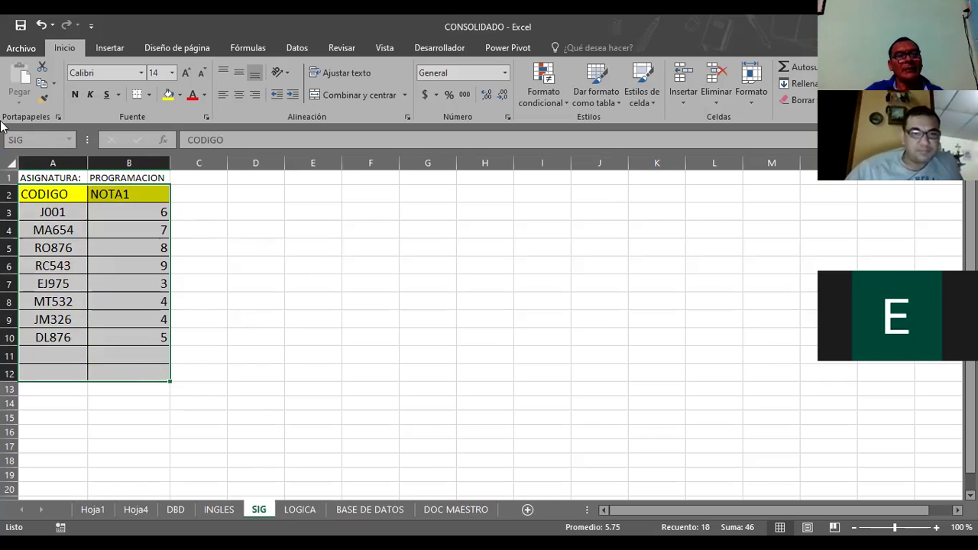
pyautogui.click(351, 332)
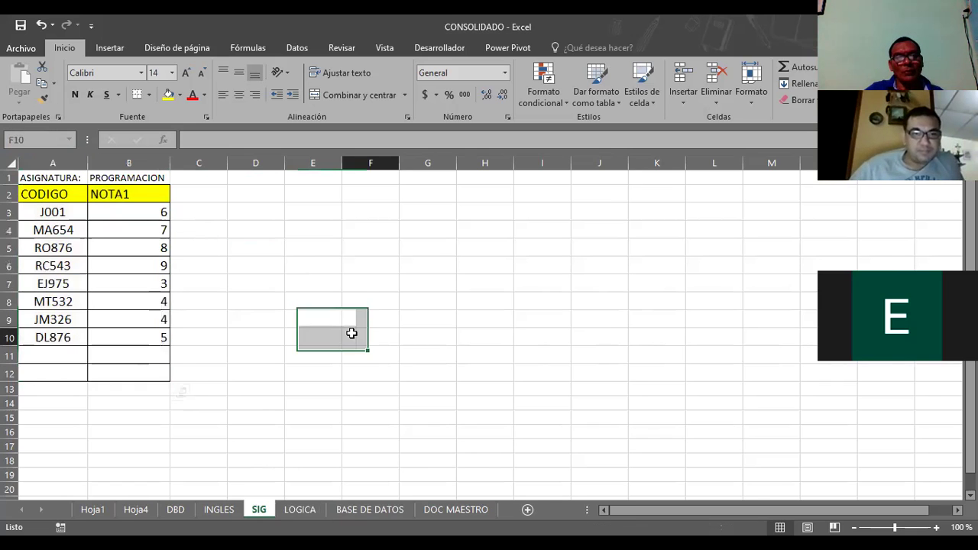
pyautogui.click(345, 510)
pyautogui.moveTo(382, 336); pyautogui.dragTo(336, 329)
pyautogui.moveTo(50, 195); pyautogui.dragTo(134, 369)
pyautogui.click(37, 143)
pyautogui.write('BASEDEDATO')
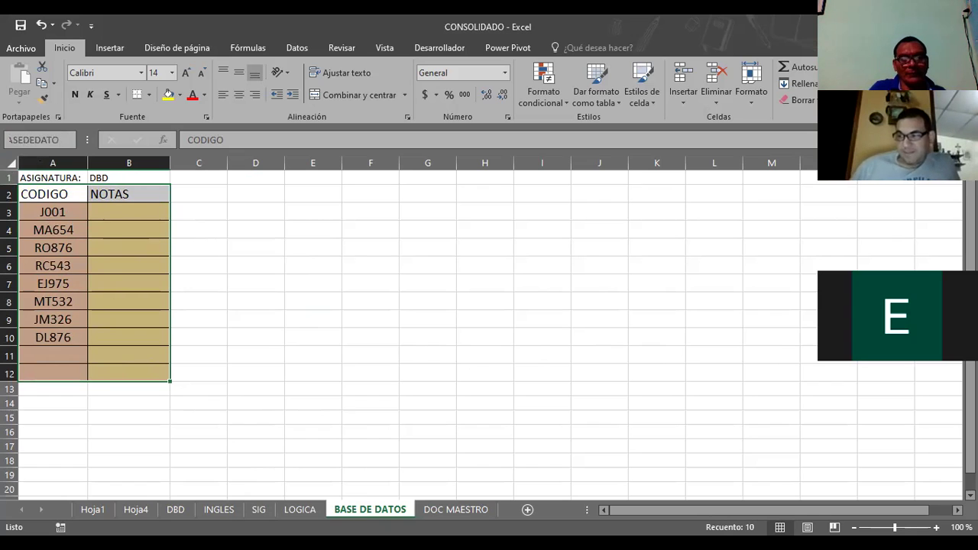
pyautogui.write('_DE_DATOS')
pyautogui.press('Return')
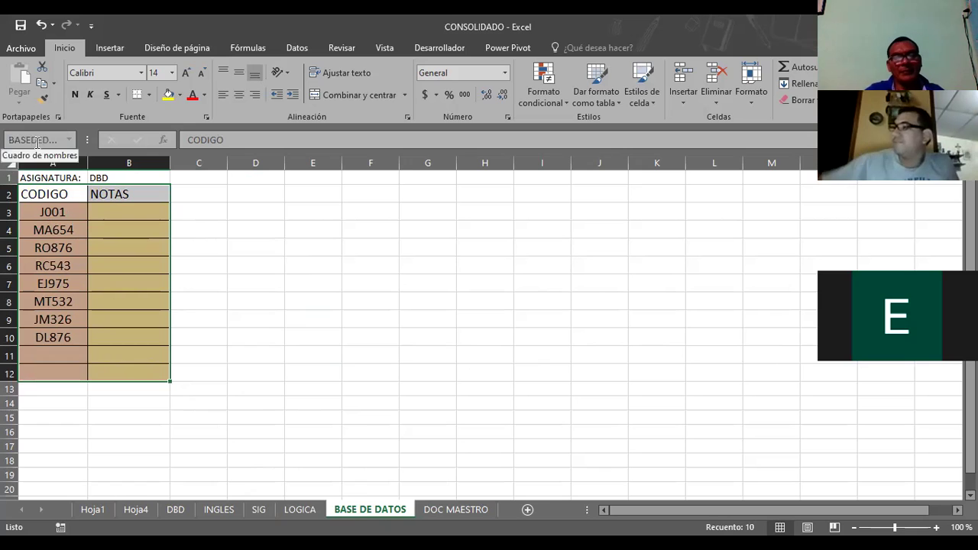
pyautogui.click(462, 512)
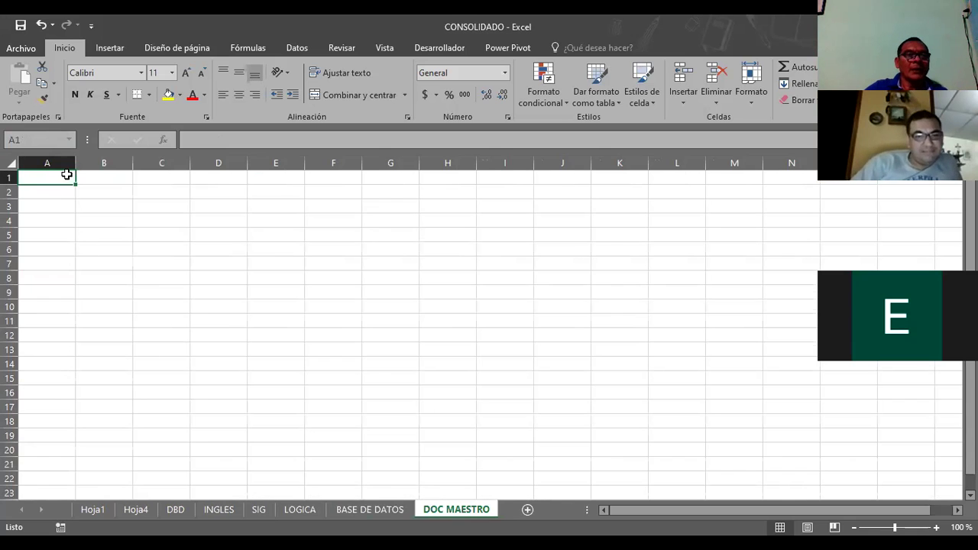
pyautogui.click(102, 205)
pyautogui.click(54, 176)
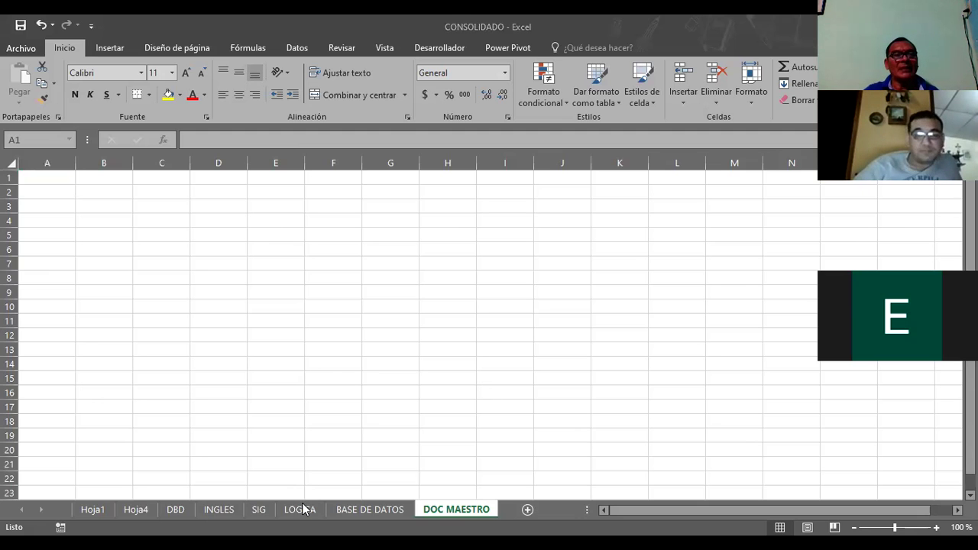
pyautogui.click(349, 510)
pyautogui.moveTo(49, 193); pyautogui.dragTo(143, 377)
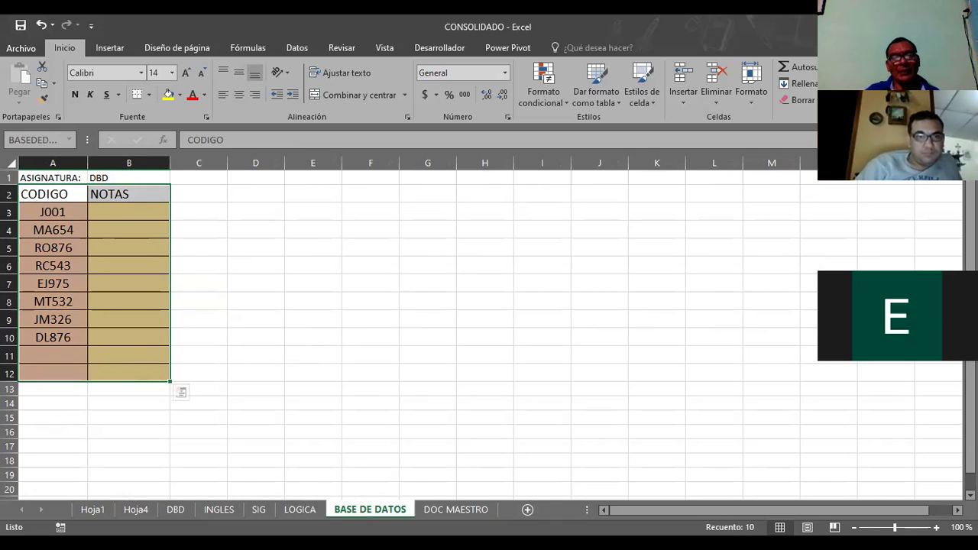
pyautogui.click(291, 509)
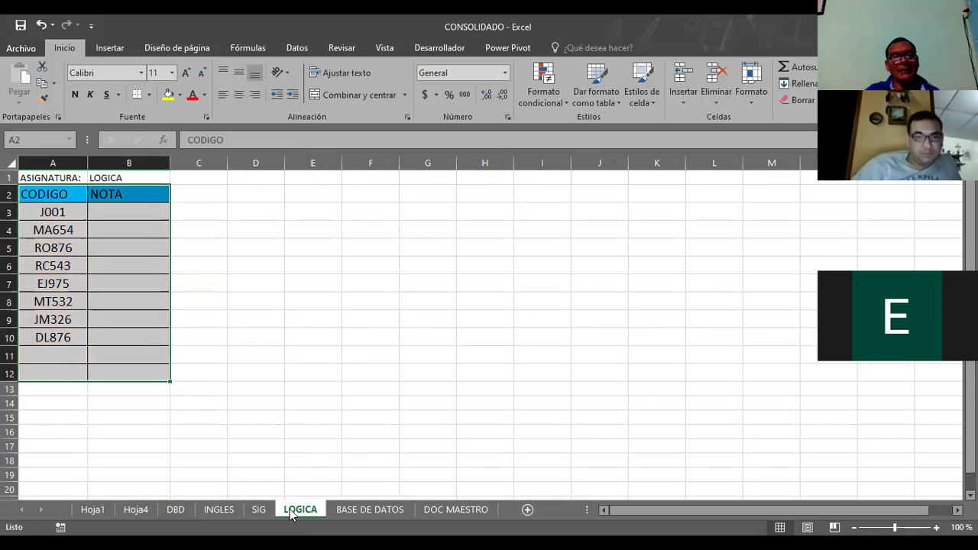
pyautogui.click(297, 318)
pyautogui.click(259, 509)
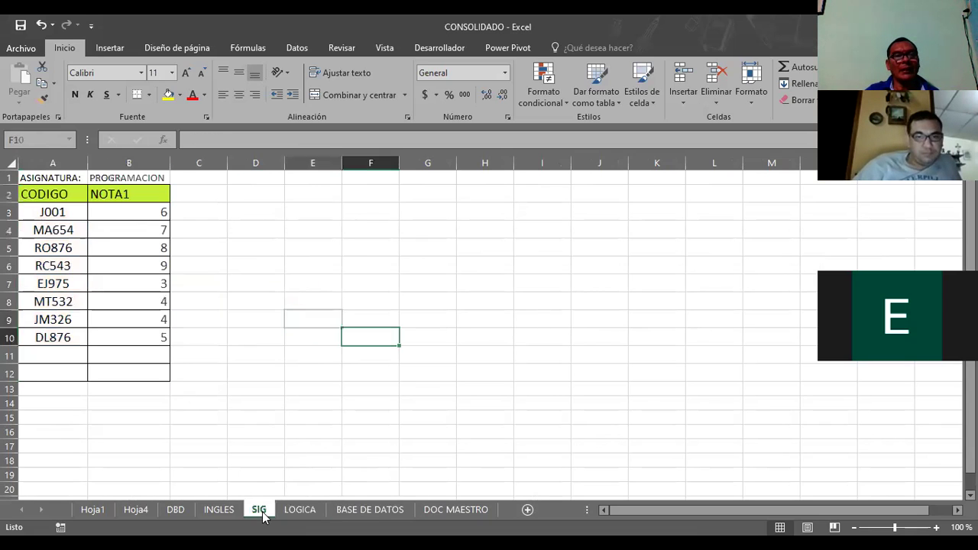
pyautogui.click(216, 510)
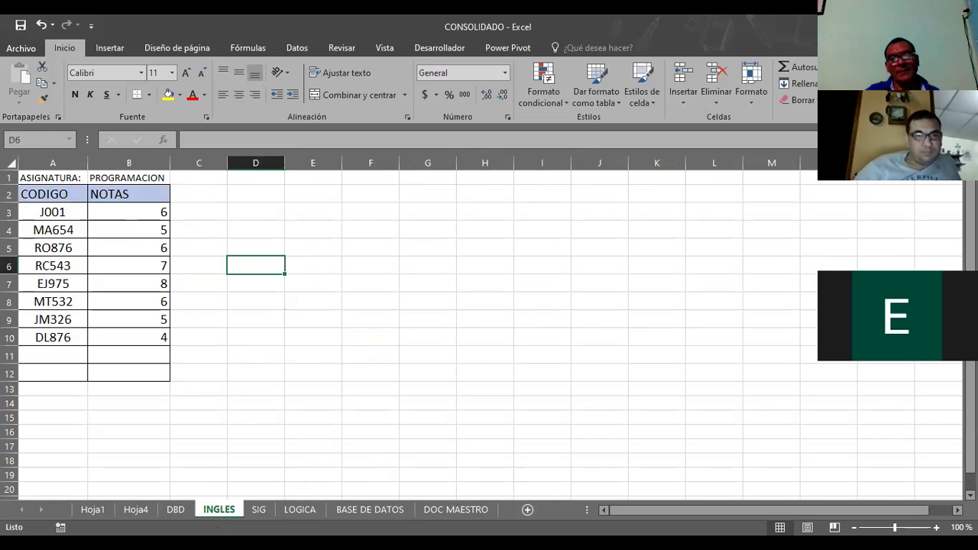
pyautogui.click(451, 510)
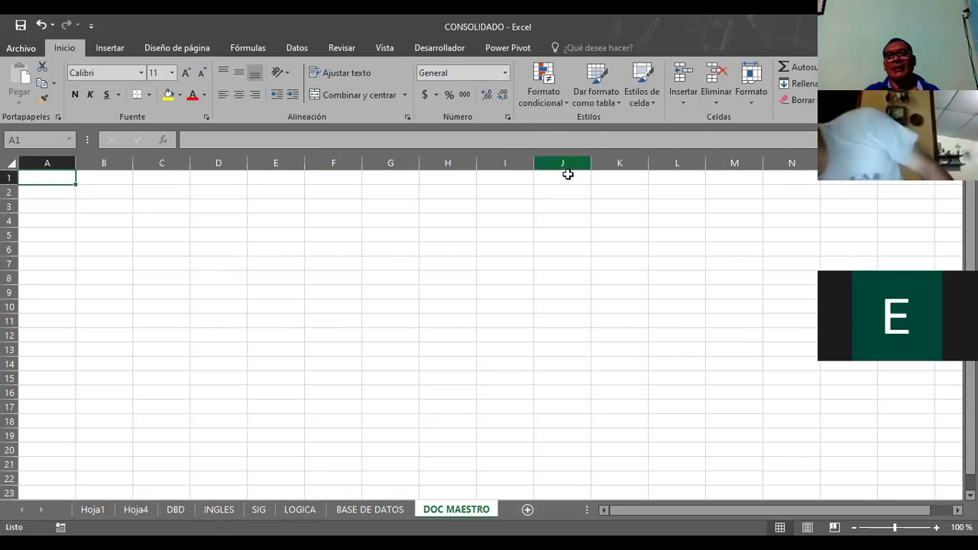
# - In Datos > Consolidar, try INGLES!B2:B12 as reference, then clear it and list named ranges with F3
pyautogui.click(298, 48)
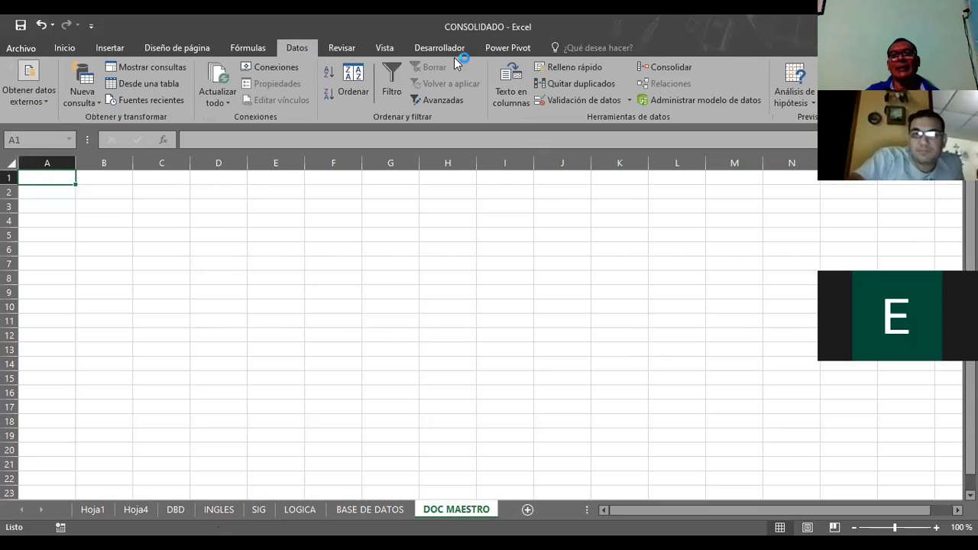
pyautogui.click(657, 69)
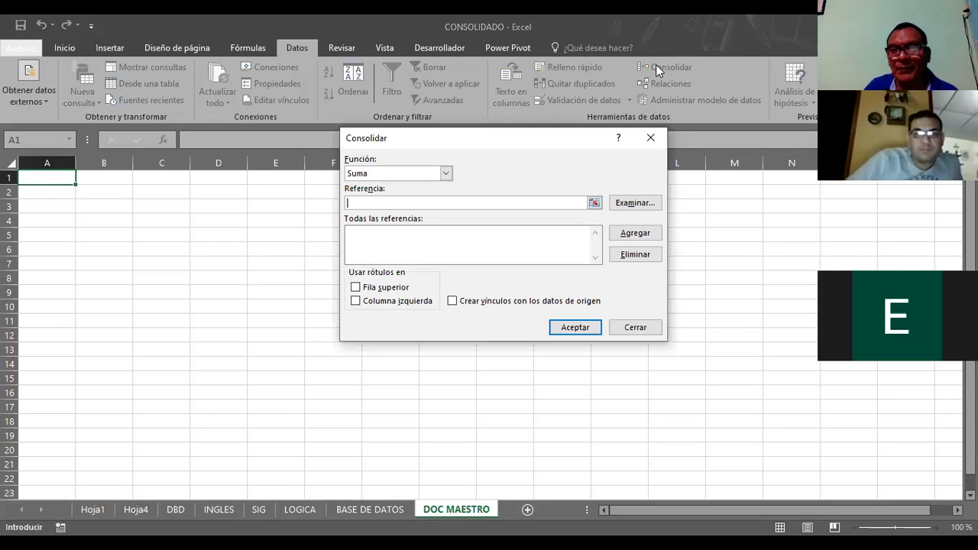
pyautogui.click(595, 203)
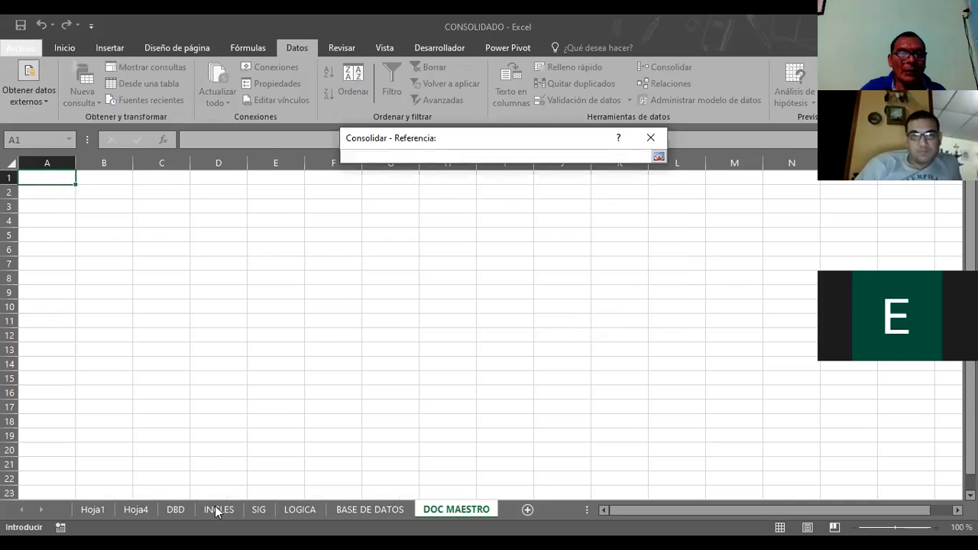
pyautogui.click(218, 510)
pyautogui.moveTo(136, 193); pyautogui.dragTo(121, 382)
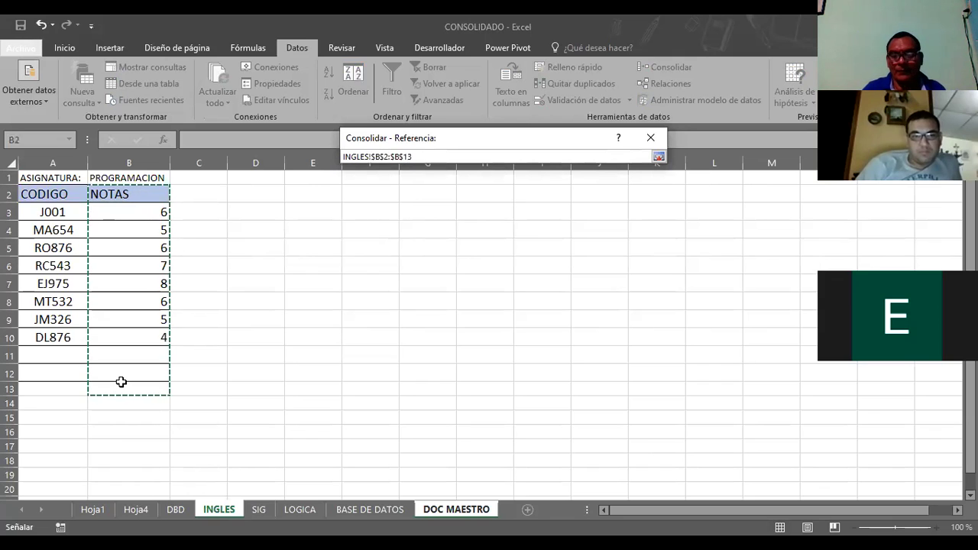
pyautogui.moveTo(121, 382); pyautogui.dragTo(121, 381)
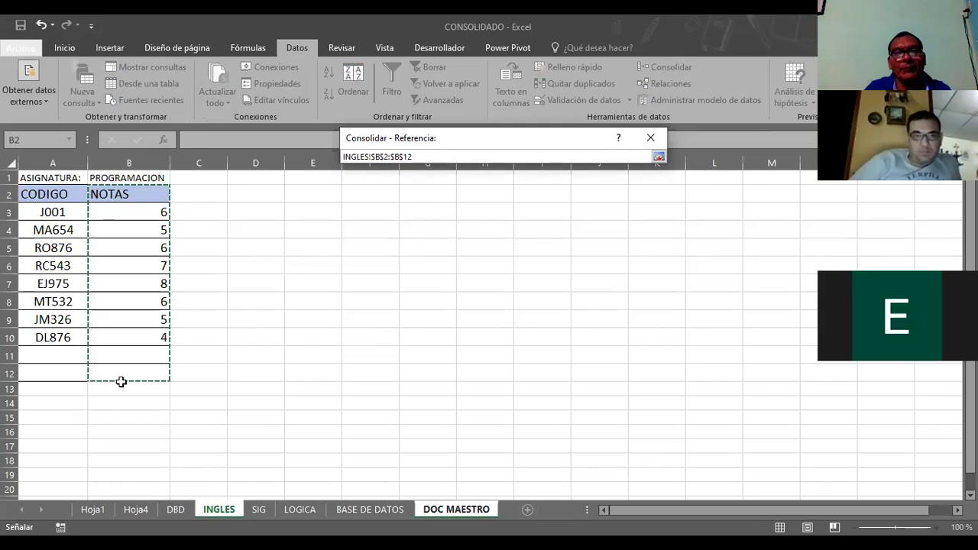
pyautogui.moveTo(121, 381); pyautogui.dragTo(121, 381)
pyautogui.press('BackSpace')
pyautogui.press('BackSpace')
pyautogui.press('BackSpace')
pyautogui.press('BackSpace')
pyautogui.press('BackSpace')
pyautogui.press('BackSpace')
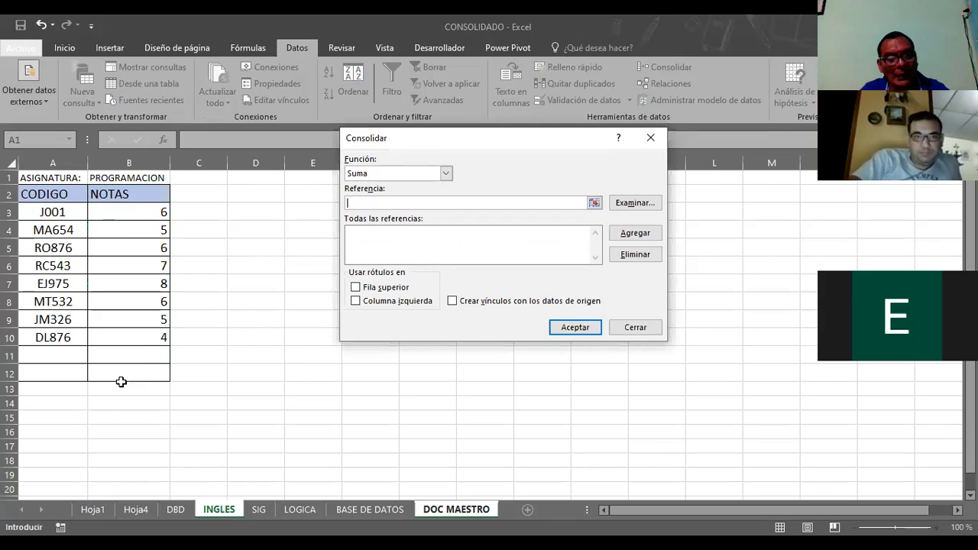
pyautogui.press('F3')
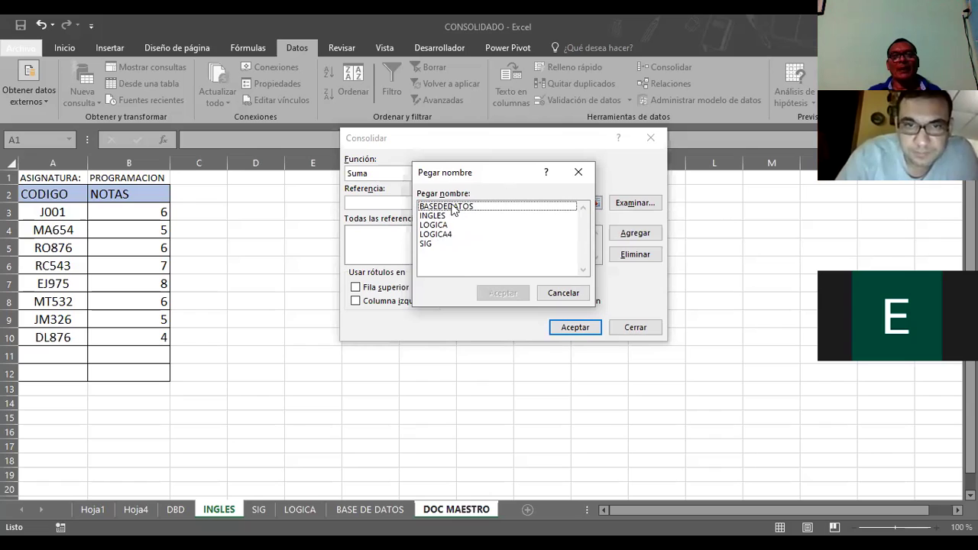
# - Add the BASEDEDATOS named range to the Consolidar references and recall the names list
pyautogui.click(447, 208)
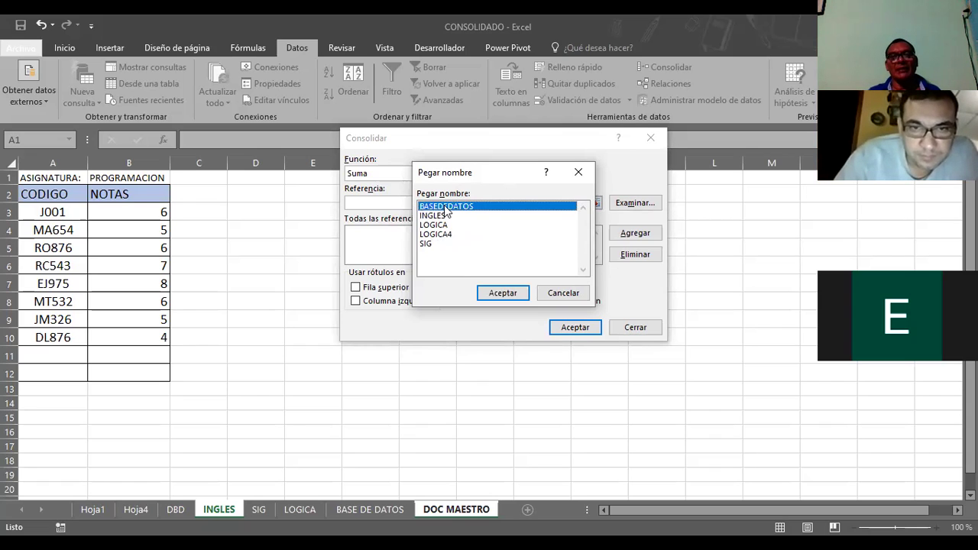
pyautogui.click(503, 293)
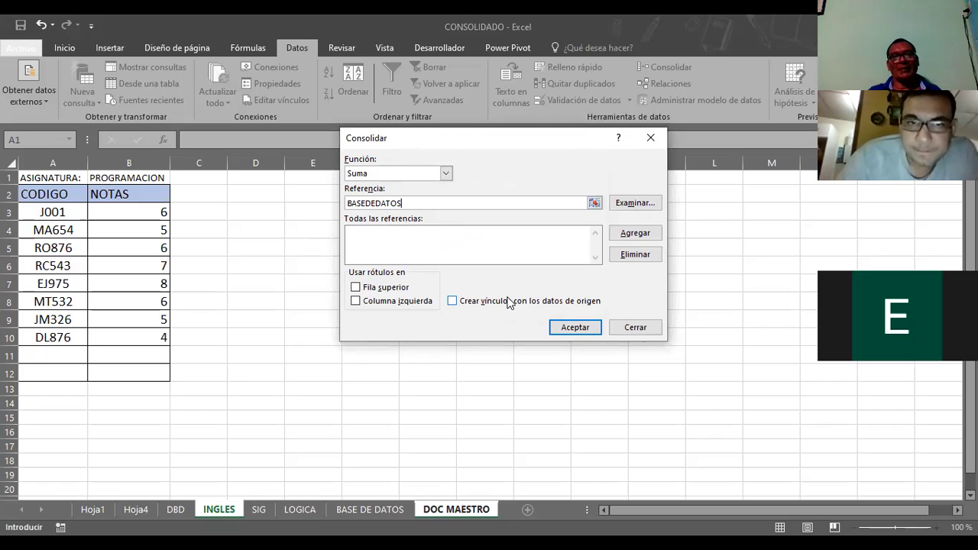
pyautogui.click(635, 233)
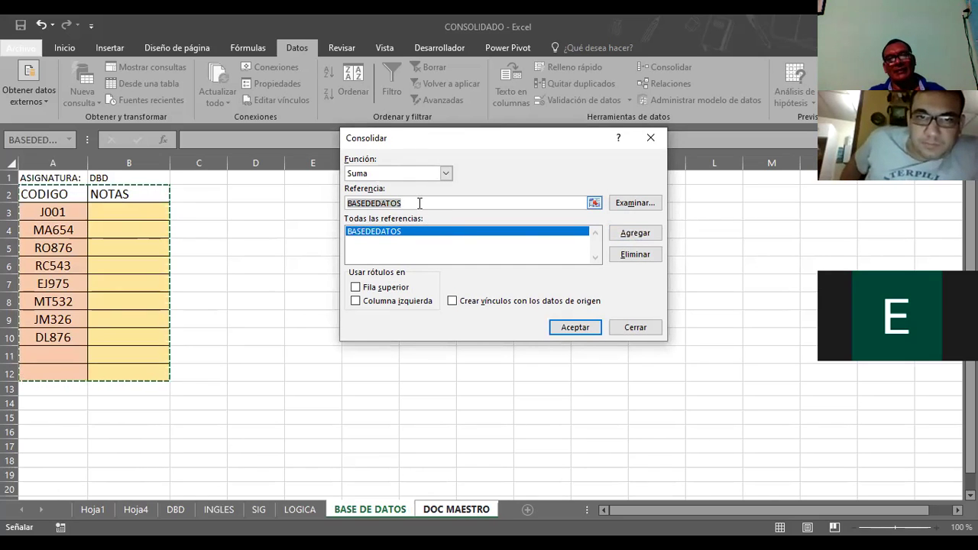
pyautogui.press('BackSpace')
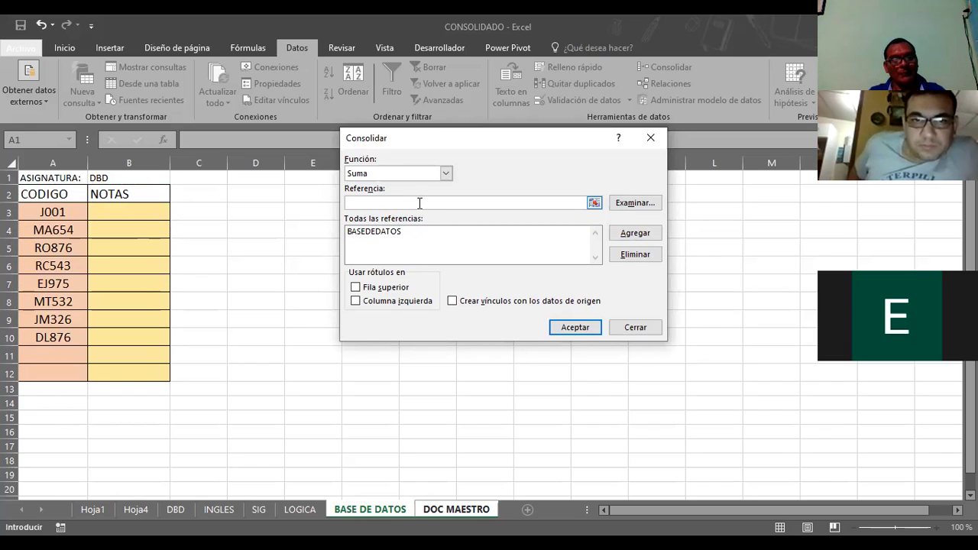
pyautogui.press('F3')
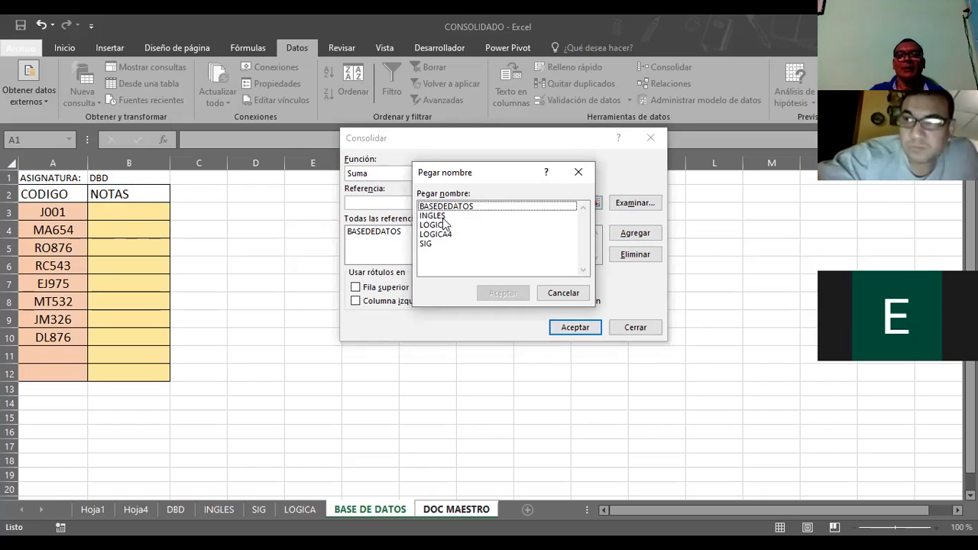
# - Add the INGLES named range to the consolidation references
pyautogui.click(443, 217)
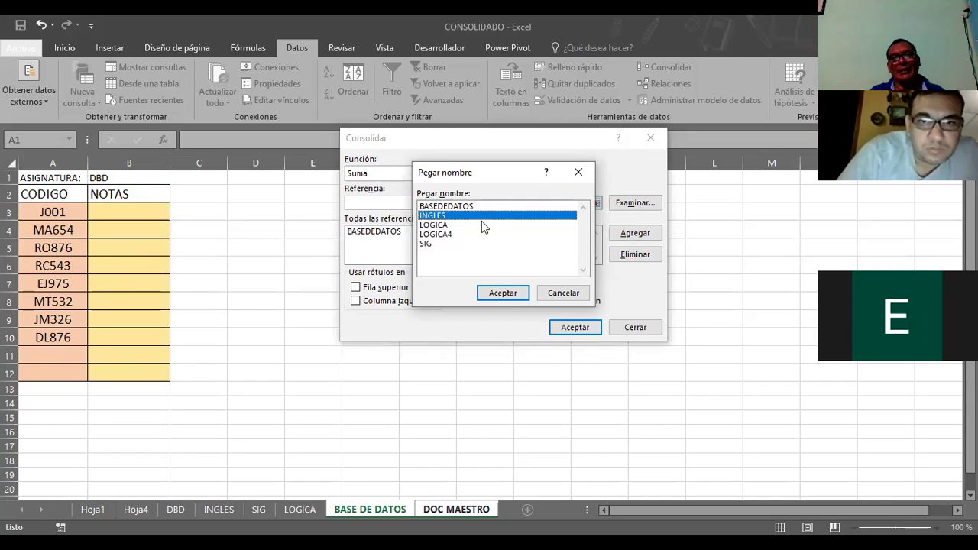
pyautogui.click(504, 295)
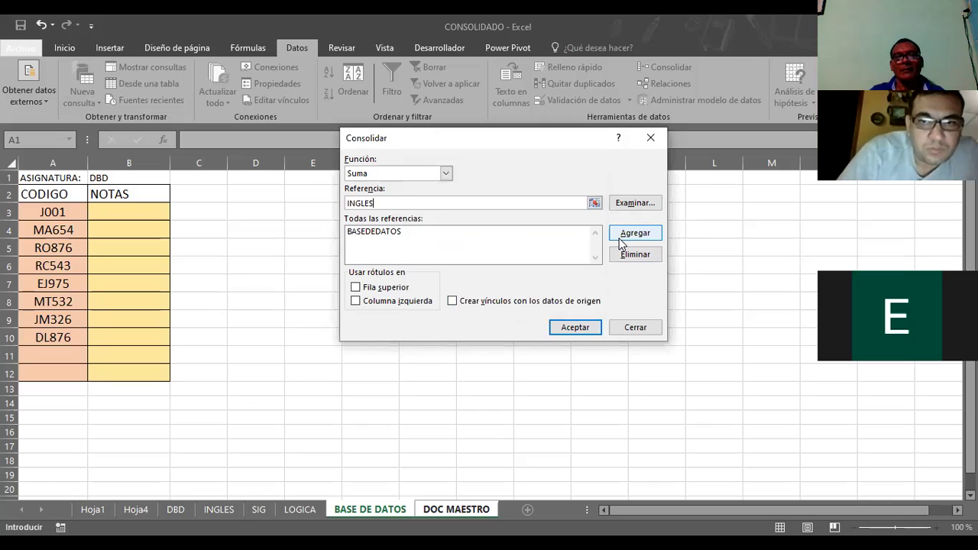
pyautogui.click(621, 239)
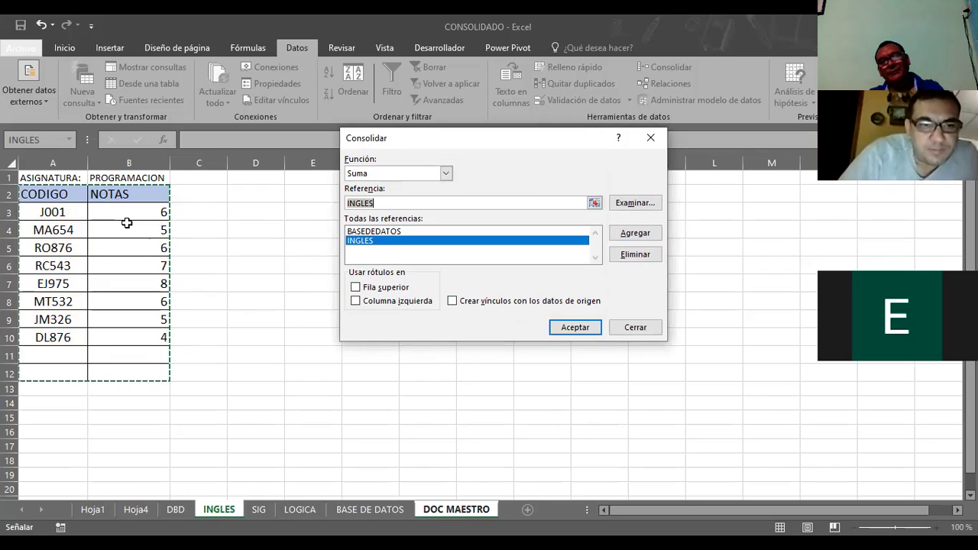
pyautogui.press('Delete')
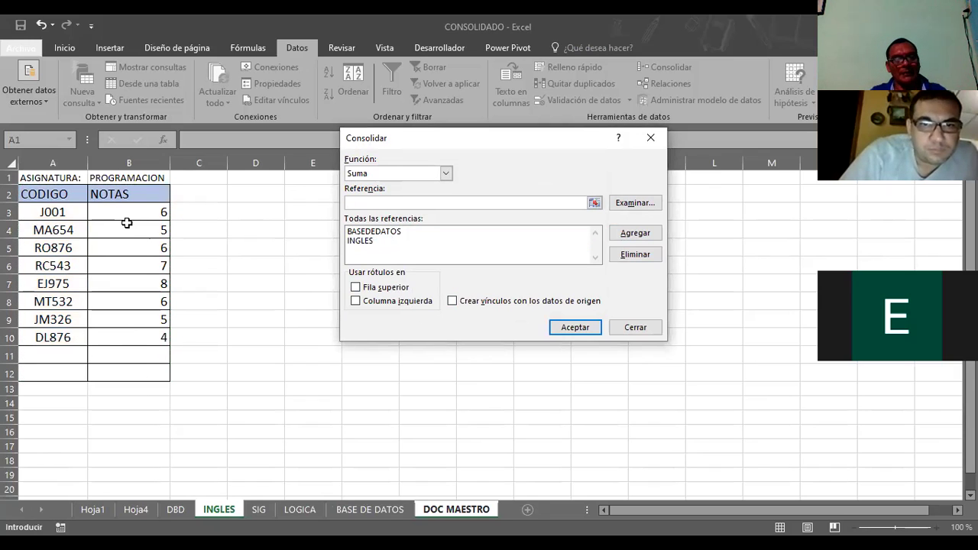
# - Enter LOGICA as the next reference and enable Fila superior and Columna izquierda labels
pyautogui.press('F3')
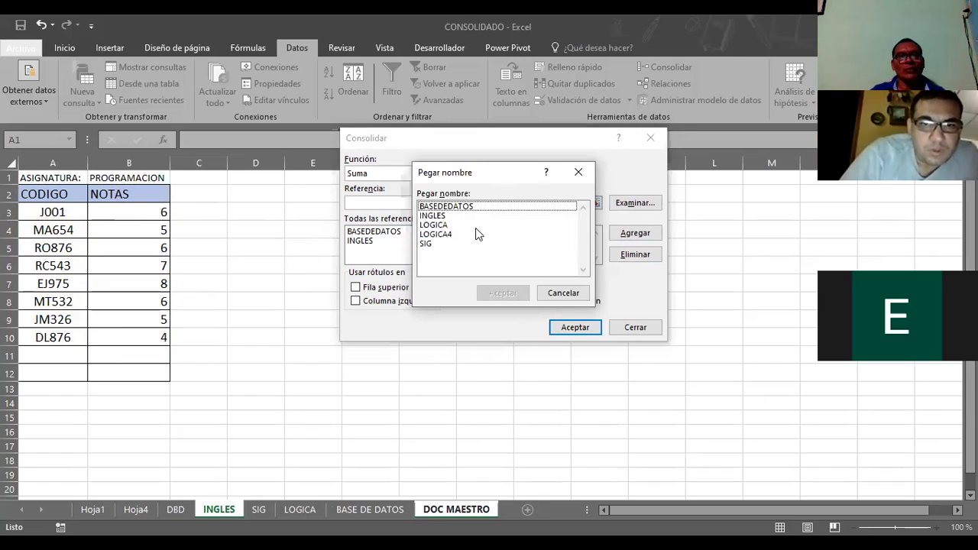
pyautogui.click(441, 228)
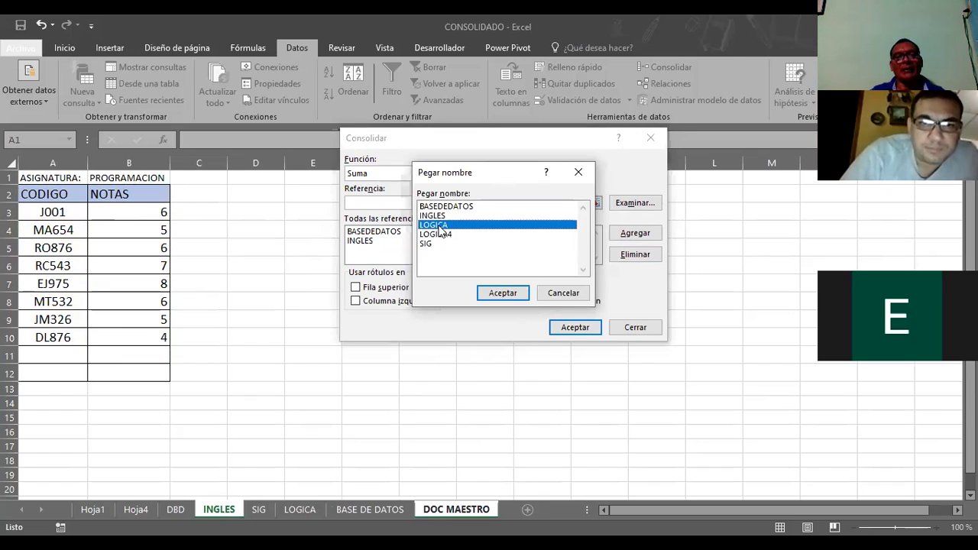
pyautogui.click(497, 296)
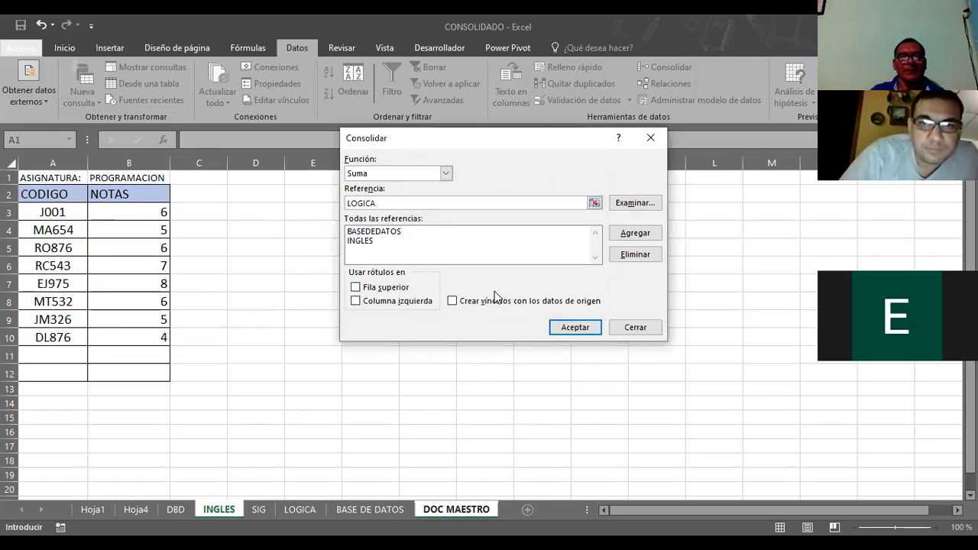
pyautogui.click(356, 287)
pyautogui.click(354, 300)
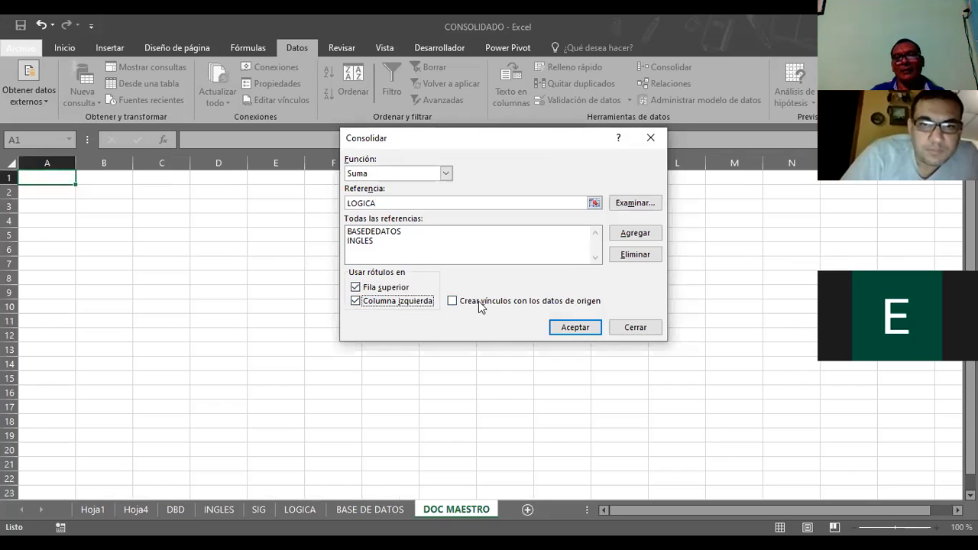
# - Run the consolidation and compare the DOC MAESTRO codes and NOTAS with the INGLES sheet
pyautogui.click(576, 328)
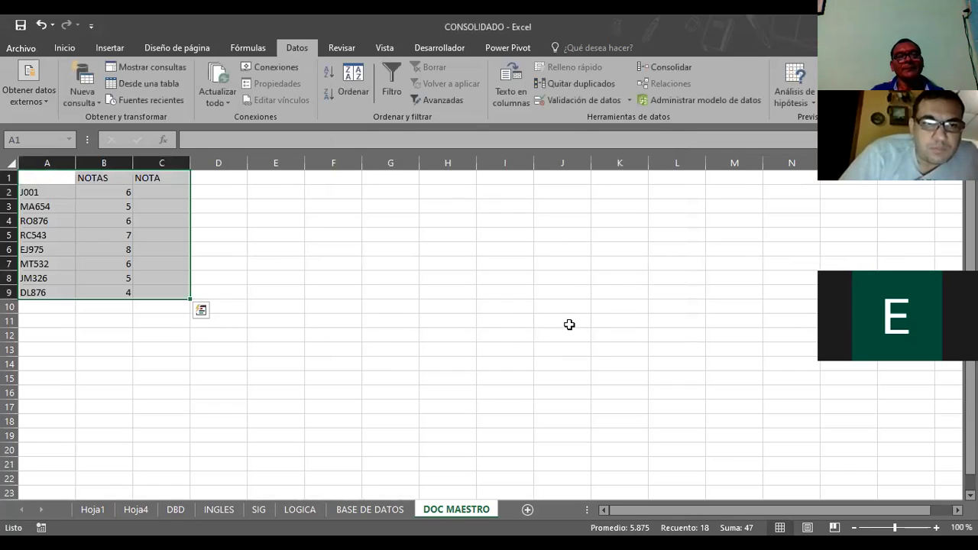
pyautogui.click(307, 231)
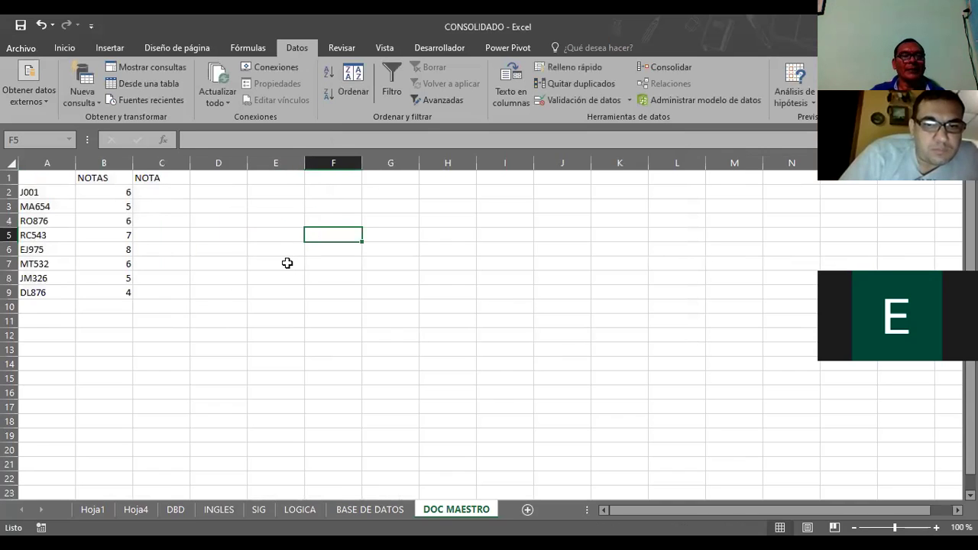
pyautogui.click(108, 194)
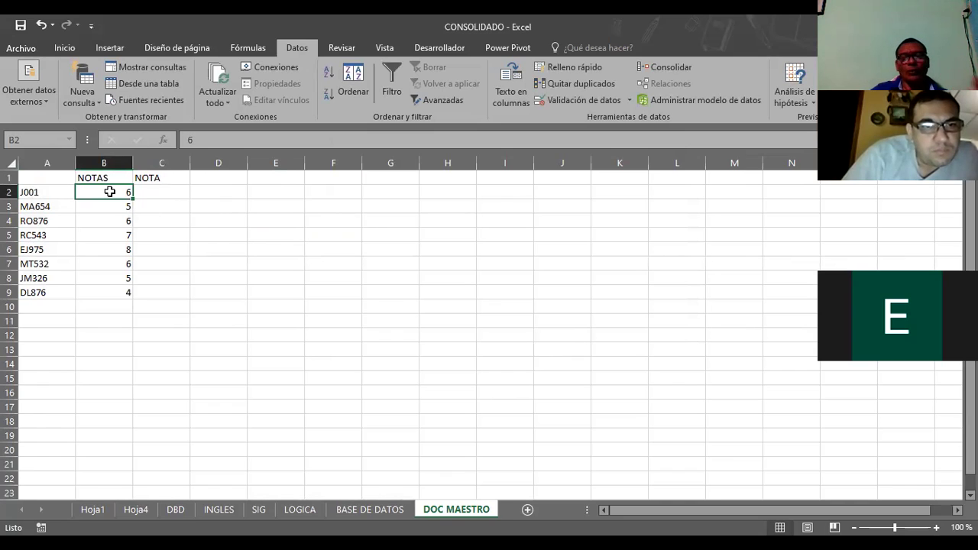
pyautogui.click(280, 195)
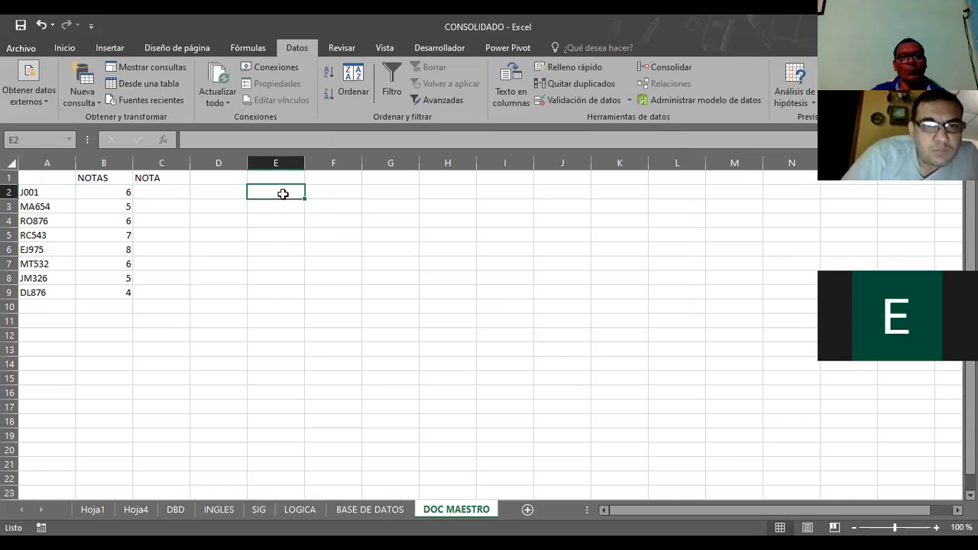
pyautogui.click(219, 512)
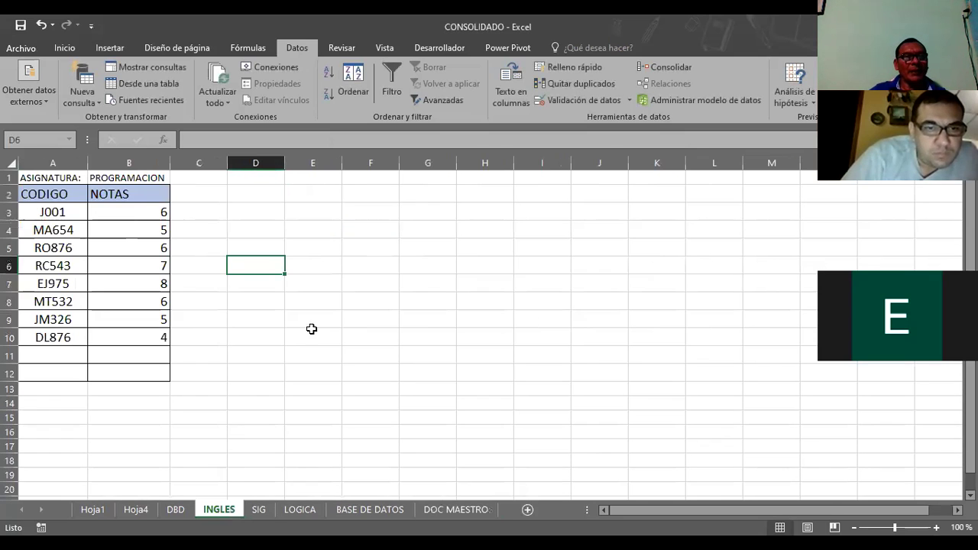
pyautogui.click(308, 216)
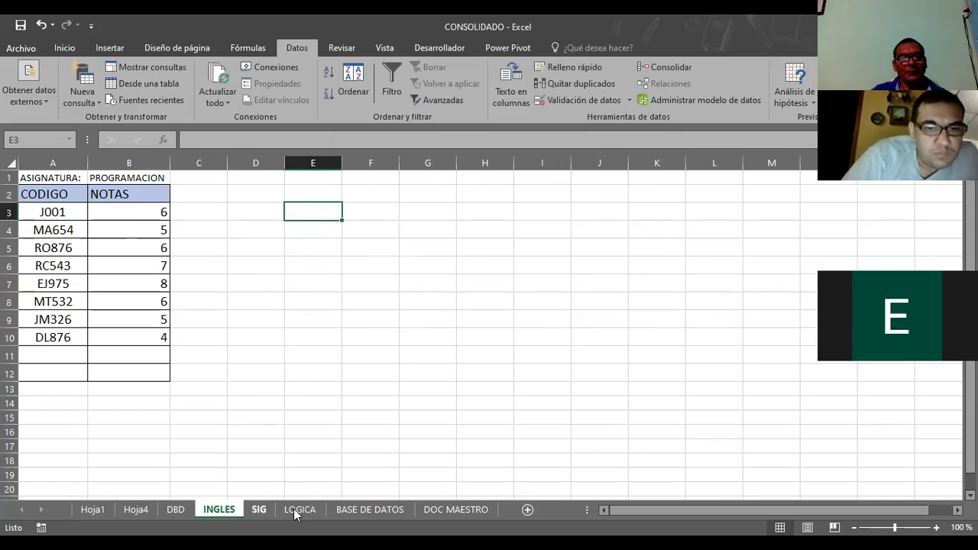
# - Enter 6 in cell E2 of DOC MAESTRO and check the INGLES, SIG and BASE DE DATOS sheets
pyautogui.click(435, 511)
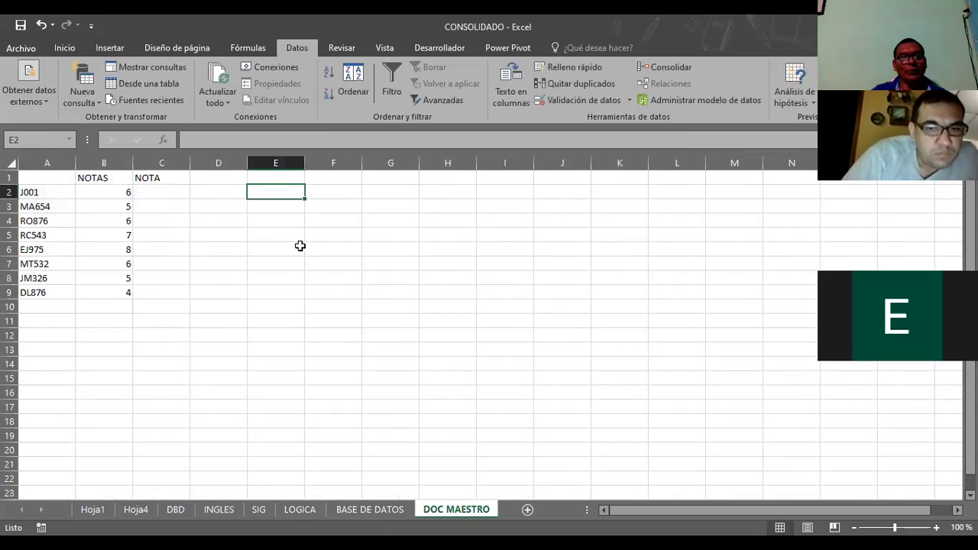
pyautogui.write('6')
pyautogui.click(371, 209)
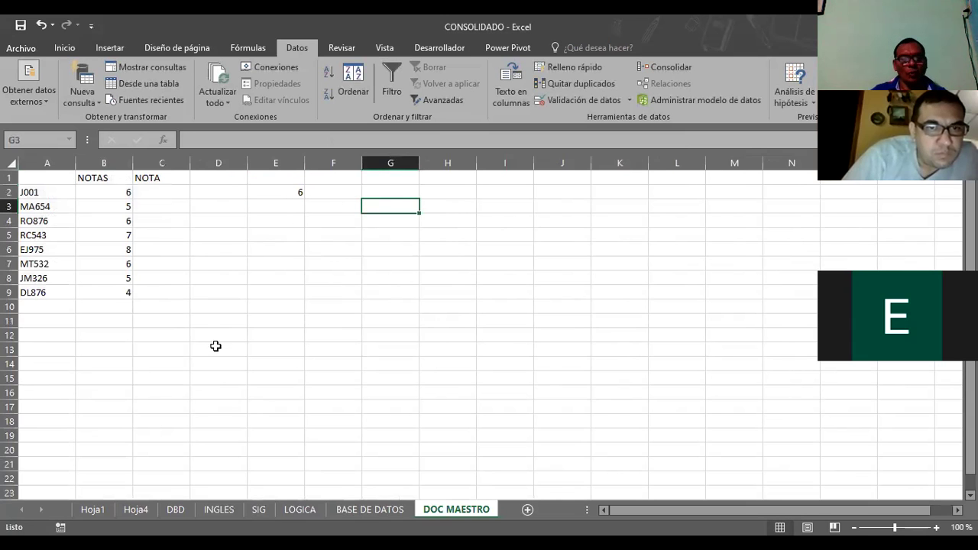
pyautogui.click(220, 510)
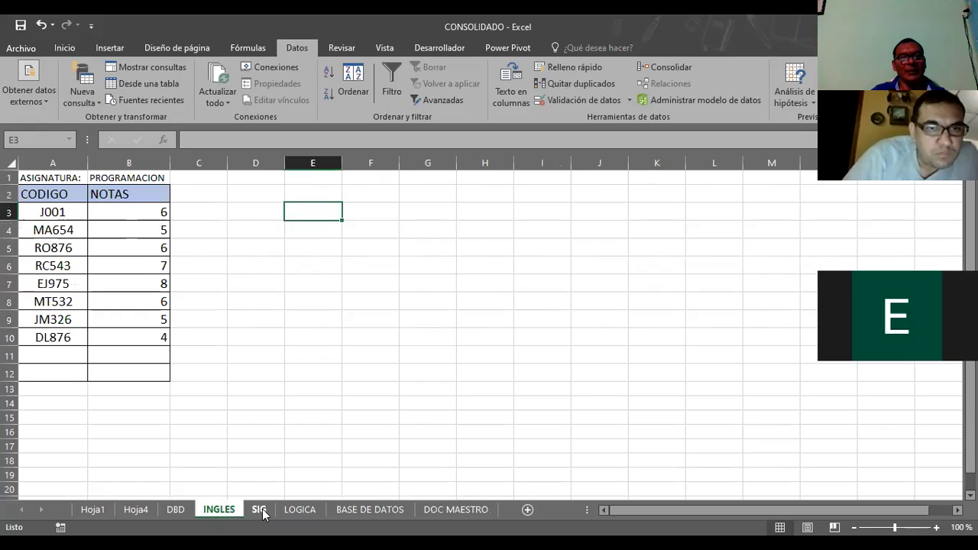
pyautogui.click(260, 511)
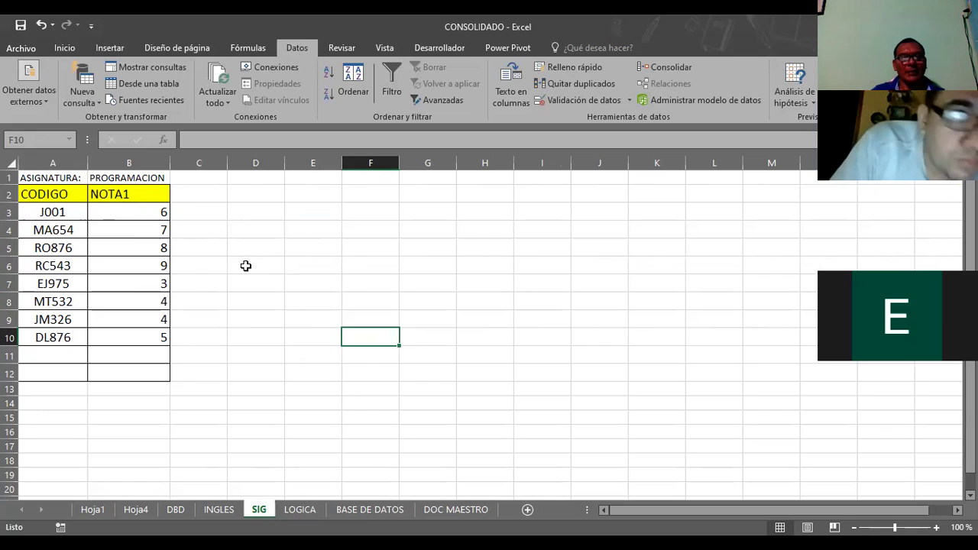
pyautogui.click(372, 513)
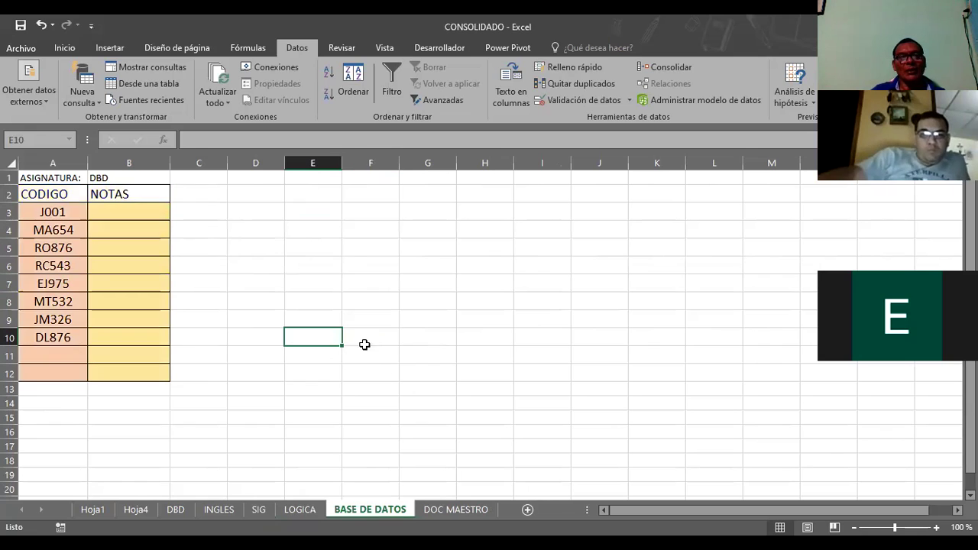
# - Enter 6 in cell F2 of DOC MAESTRO, then bring up the LOGICA sheet
pyautogui.click(426, 511)
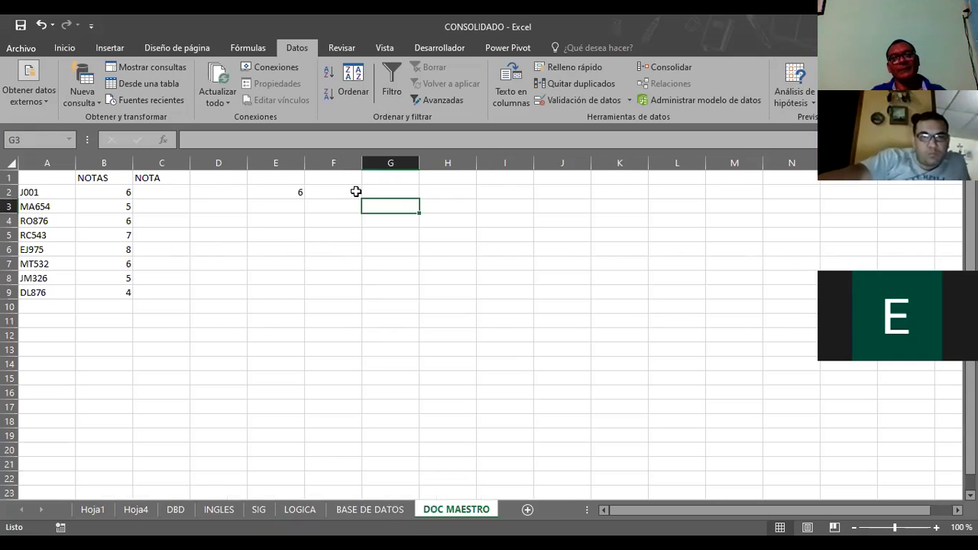
pyautogui.click(350, 191)
pyautogui.write('6')
pyautogui.click(428, 236)
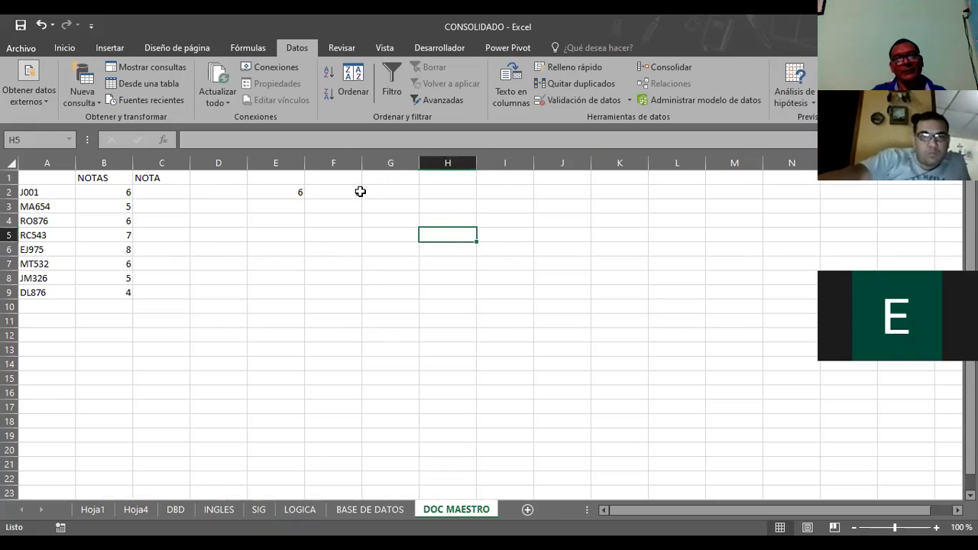
pyautogui.click(390, 196)
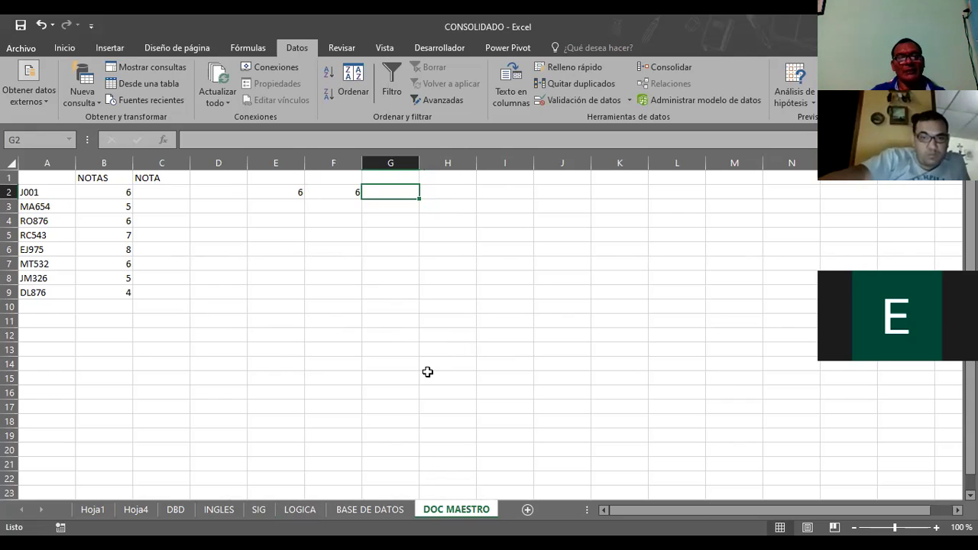
pyautogui.click(296, 510)
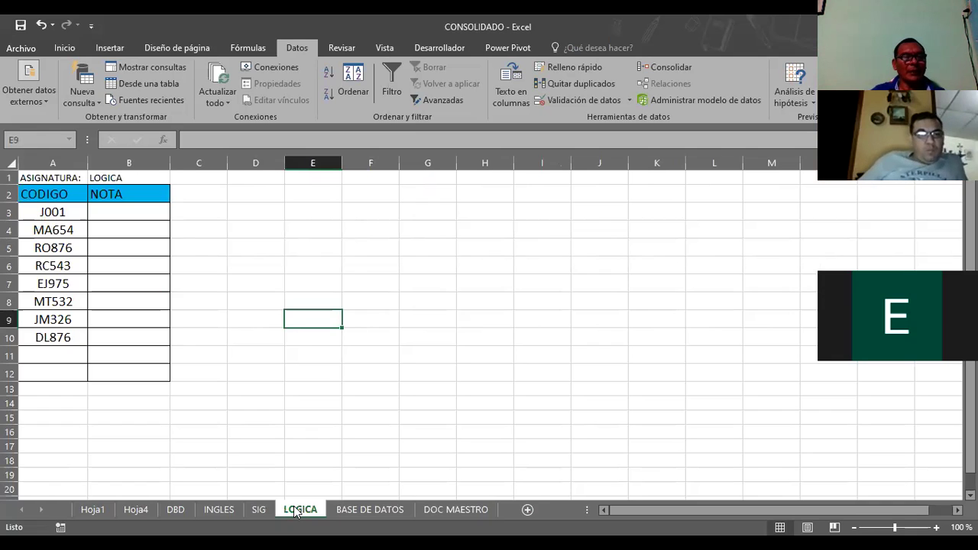
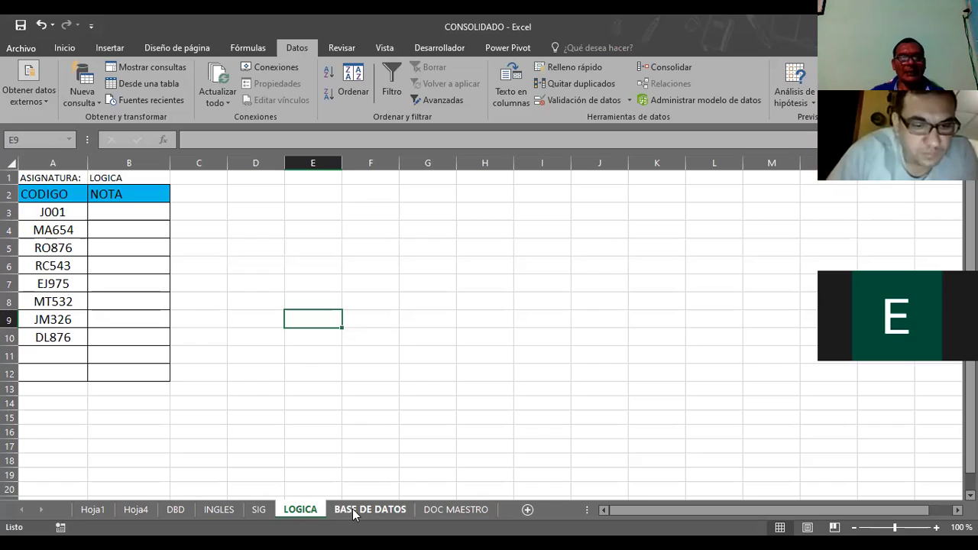
# - On DOC MAESTRO, delete the stray 6 values in E2 and F2 and the NOTA heading in C1
pyautogui.click(132, 209)
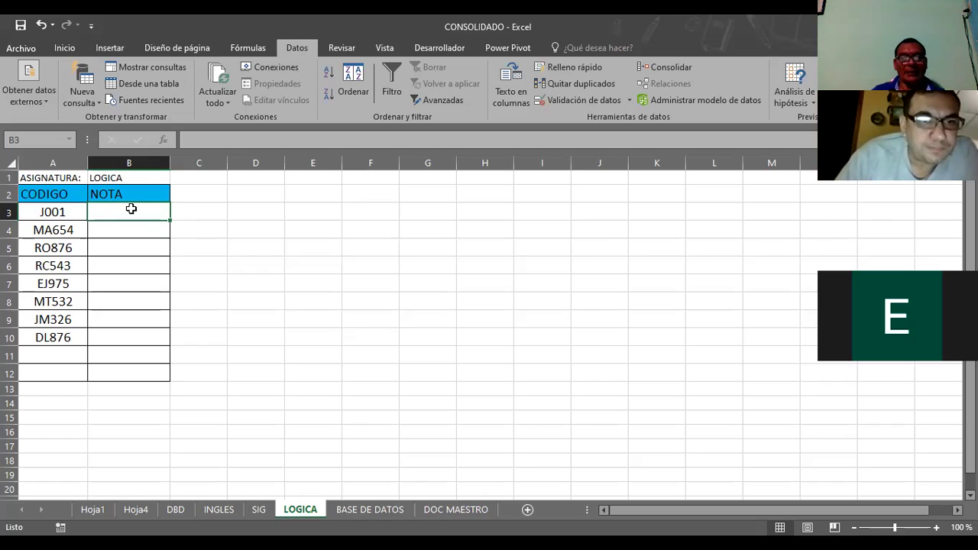
pyautogui.click(445, 510)
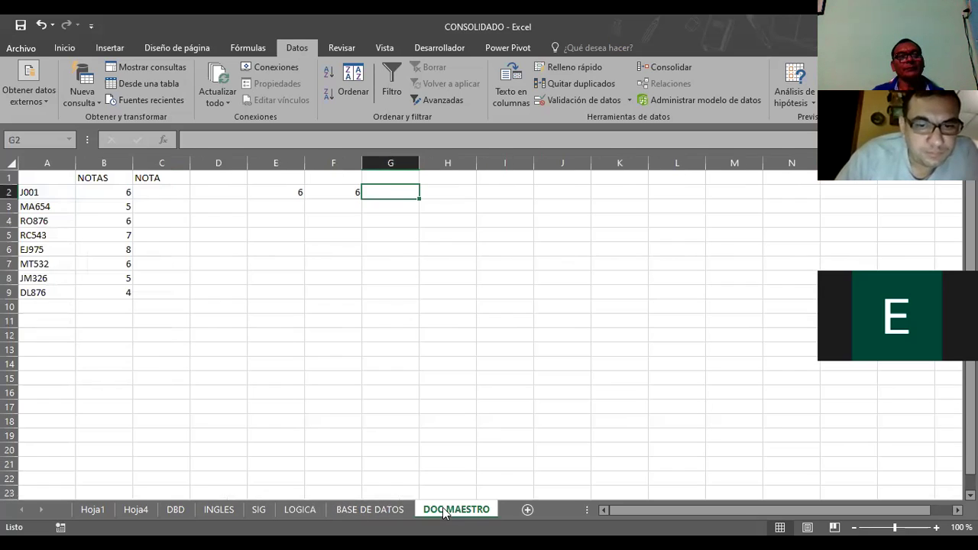
pyautogui.click(113, 196)
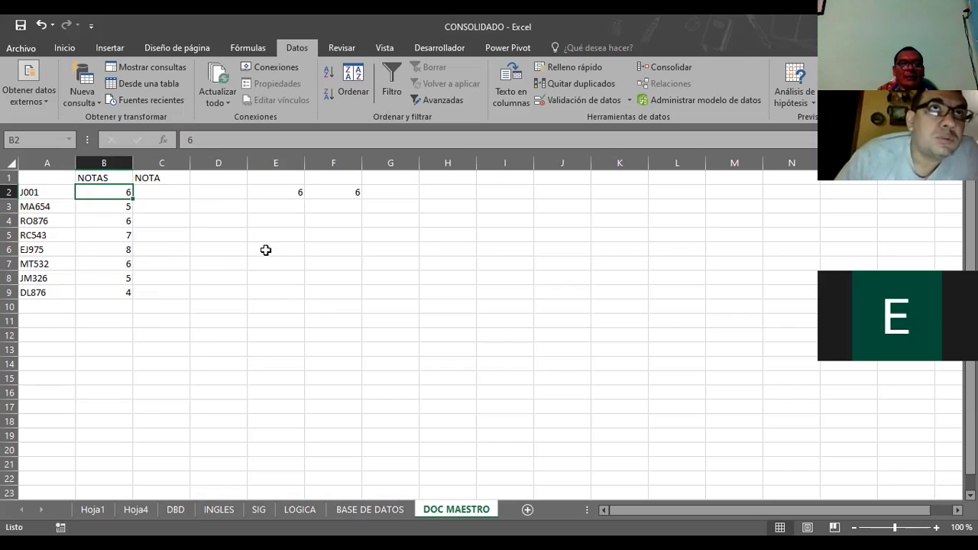
pyautogui.click(284, 192)
pyautogui.press('Delete')
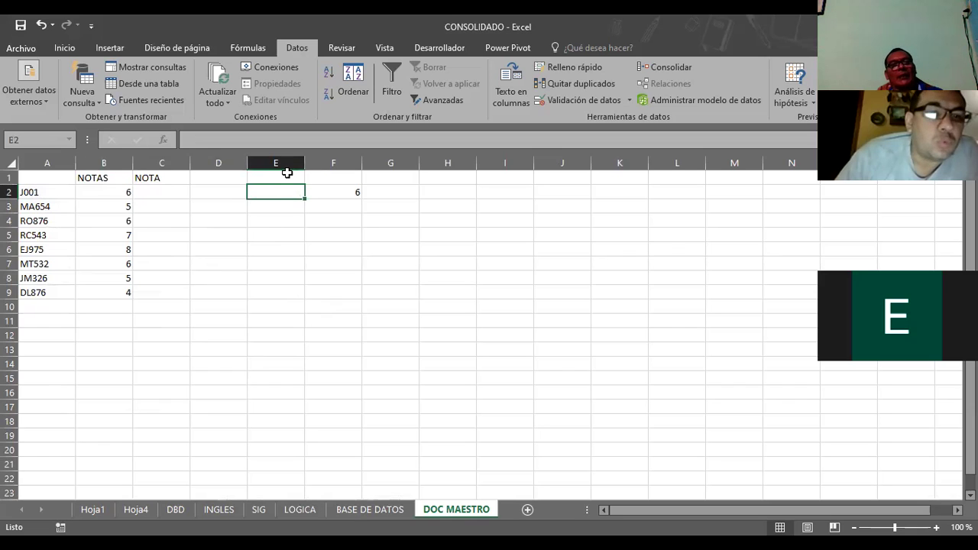
pyautogui.click(329, 192)
pyautogui.press('Delete')
pyautogui.click(163, 178)
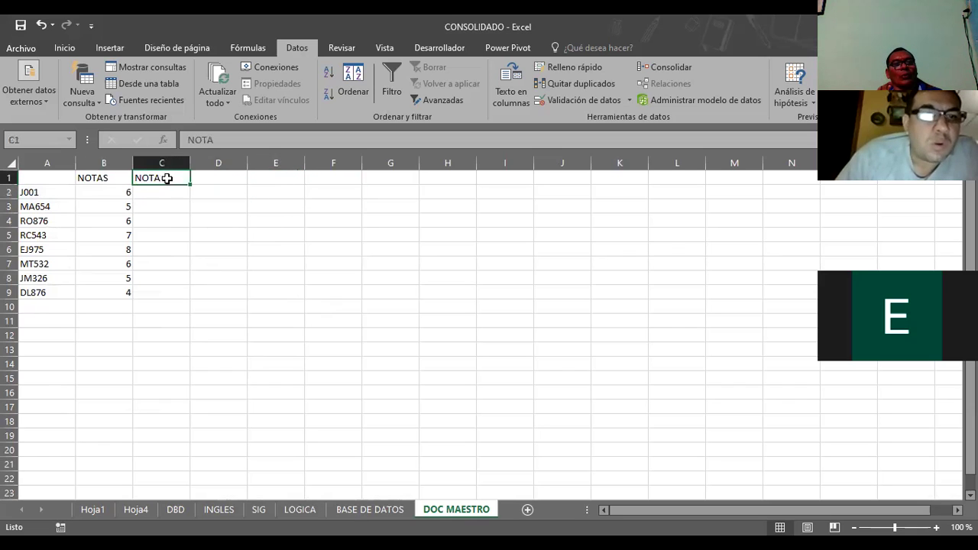
pyautogui.press('Delete')
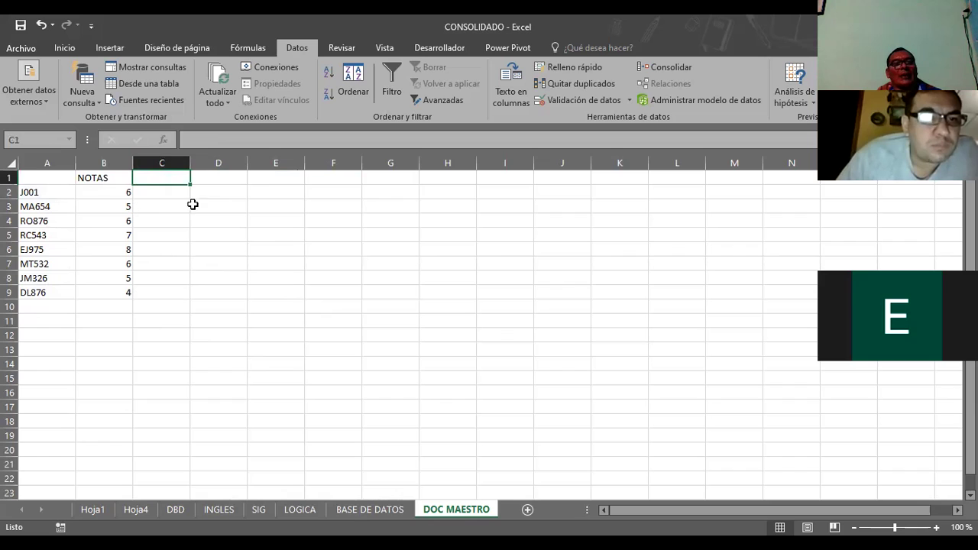
pyautogui.click(269, 265)
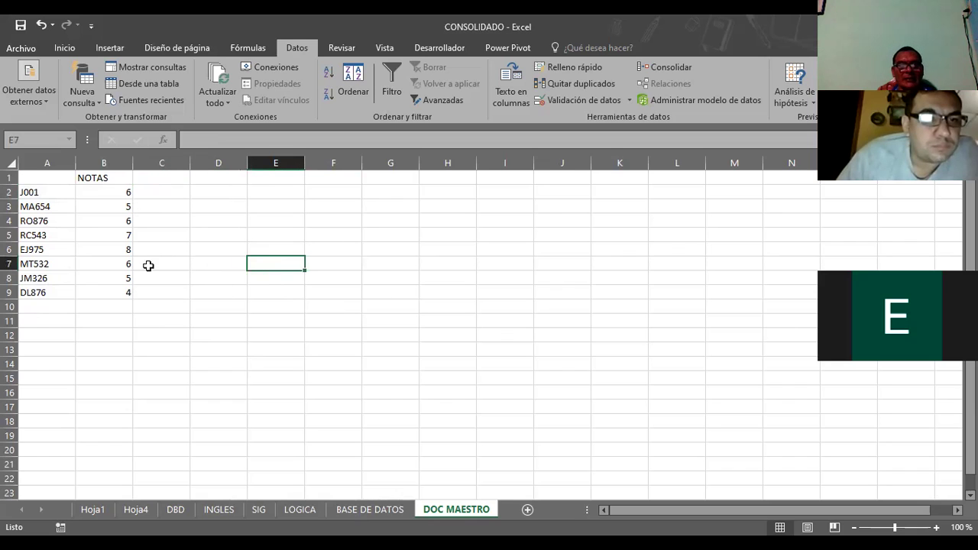
# - Delete the header row, then rows 1–9 of leftover codes and grades, leaving the sheet empty
pyautogui.click(32, 180)
pyautogui.moveTo(53, 182); pyautogui.dragTo(162, 321)
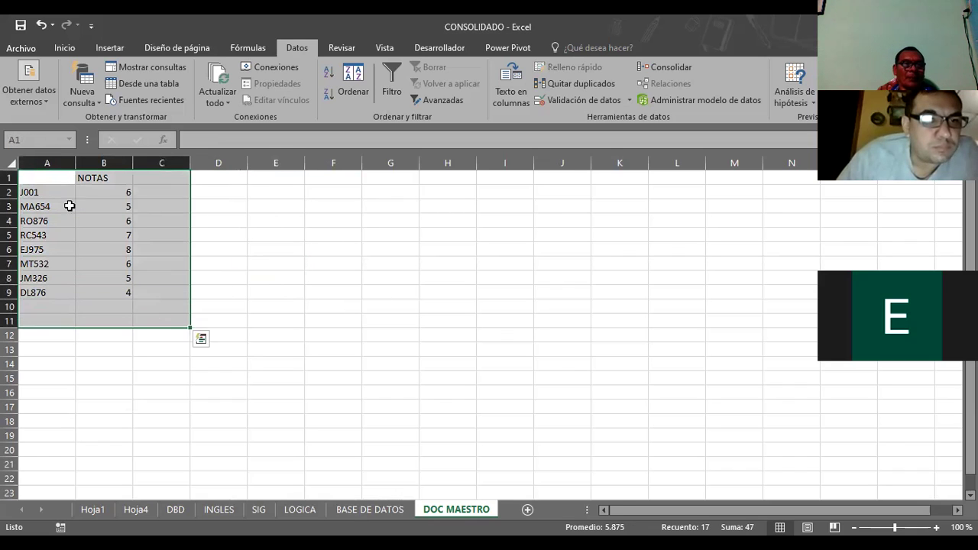
pyautogui.rightClick(10, 183)
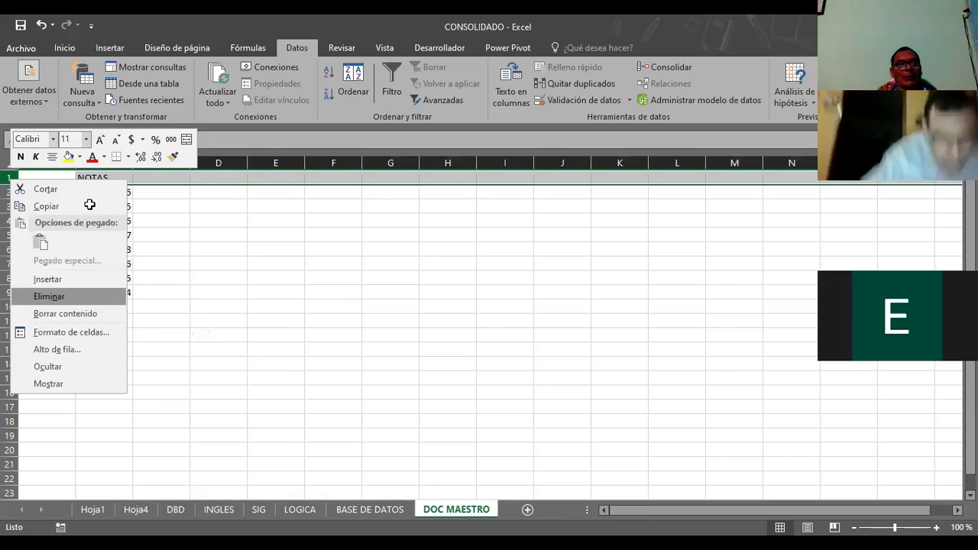
pyautogui.click(48, 295)
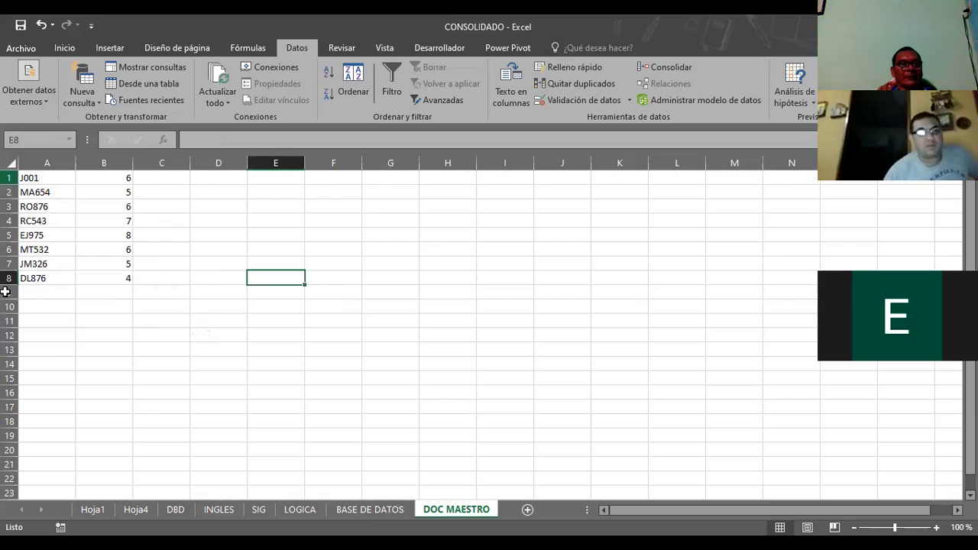
pyautogui.moveTo(10, 178); pyautogui.dragTo(10, 293)
pyautogui.rightClick(10, 275)
pyautogui.click(66, 395)
pyautogui.click(57, 178)
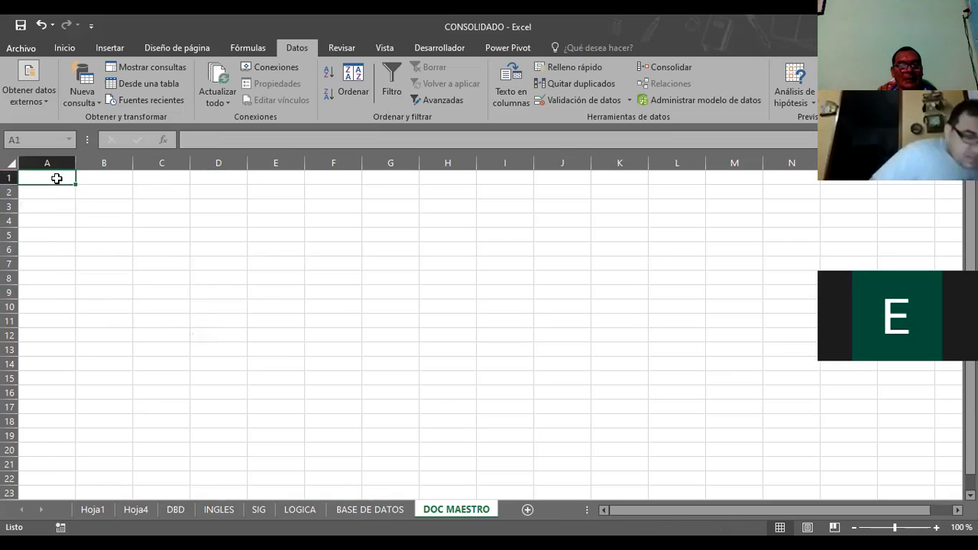
# - On the LOGICA sheet, enter grade 5 for J001 in B3
pyautogui.click(298, 511)
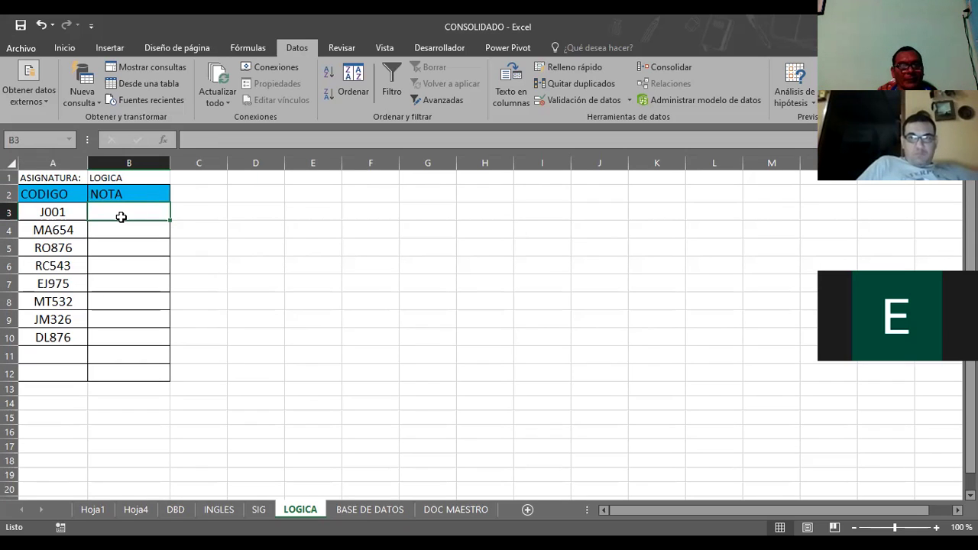
pyautogui.write('5')
pyautogui.press('Tab')
pyautogui.write('6')
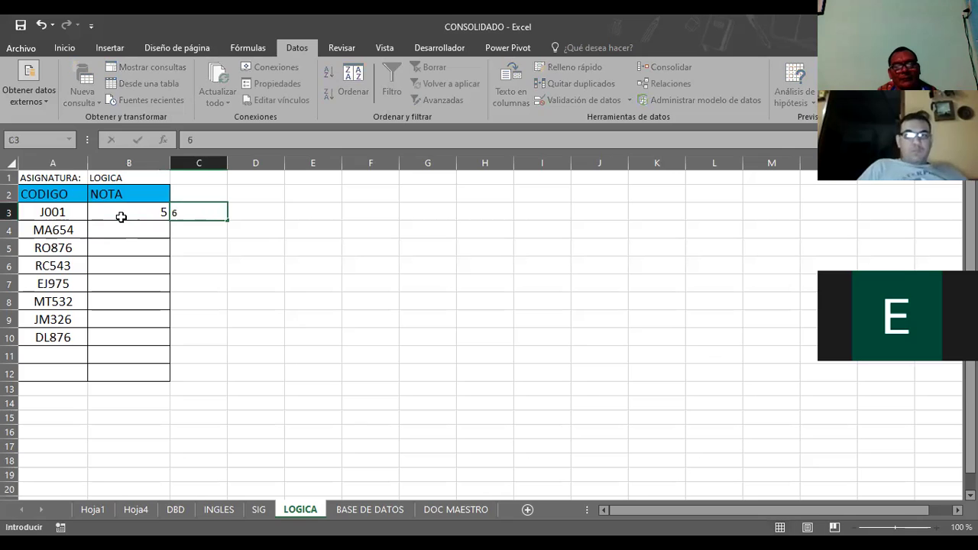
pyautogui.press('Escape')
pyautogui.press('Return')
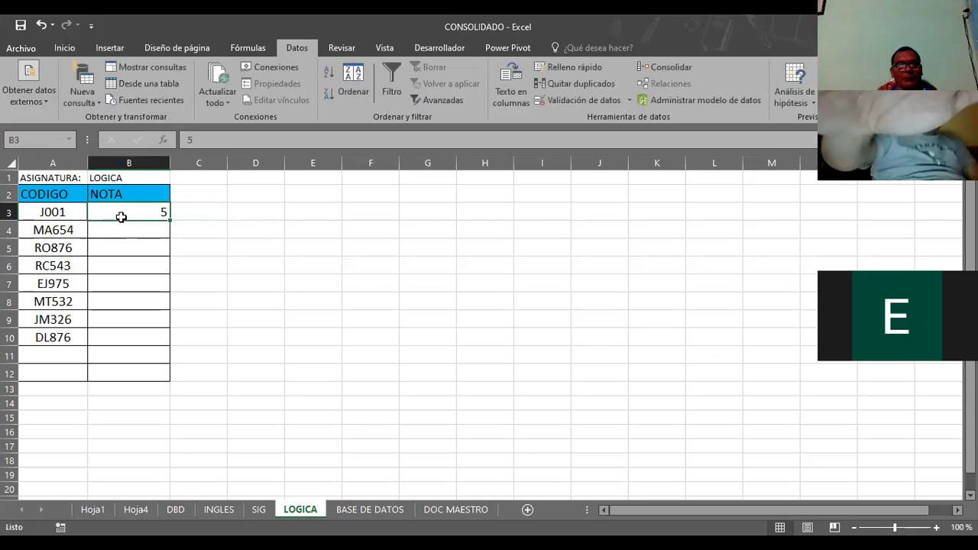
# - Enter the remaining grades 7, 8, 9, 5, 6, 7, 6 down the NOTA column
pyautogui.write('7')
pyautogui.press('Return')
pyautogui.write('8')
pyautogui.press('Return')
pyautogui.write('9')
pyautogui.press('Return')
pyautogui.write('5 6 7 6')
pyautogui.hotkey('ctrl', 'Return')
pyautogui.press('Return')
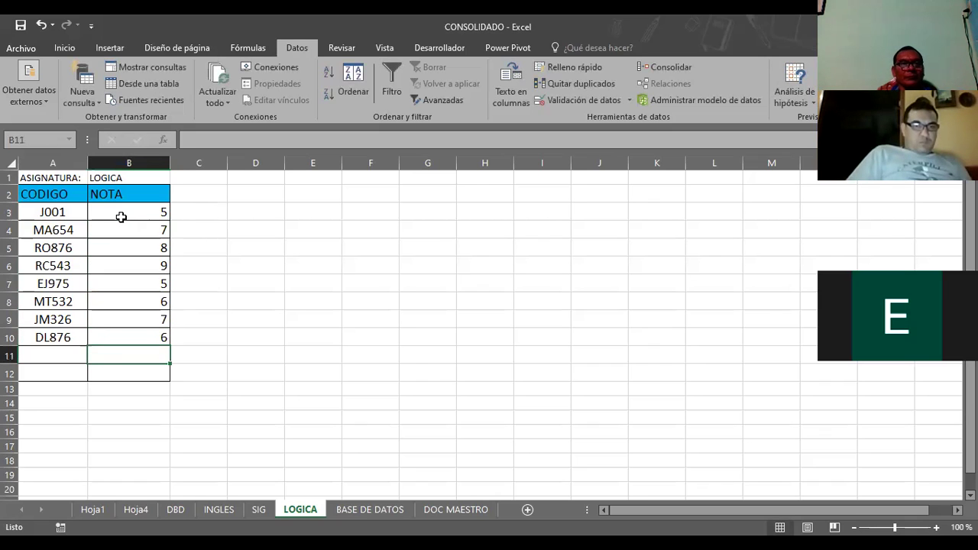
# - Change the SIG sheet's B2 heading from NOTA1 to NOTA
pyautogui.click(262, 511)
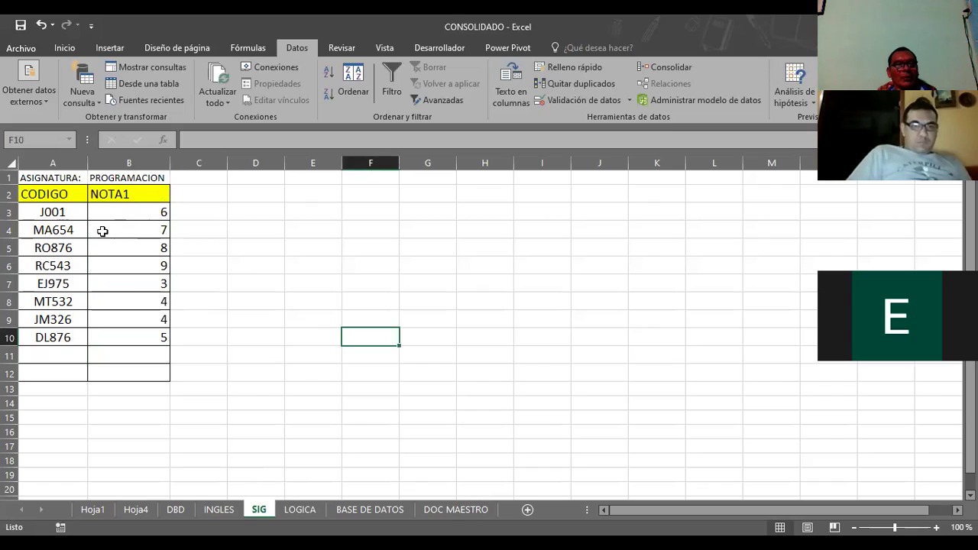
pyautogui.click(295, 514)
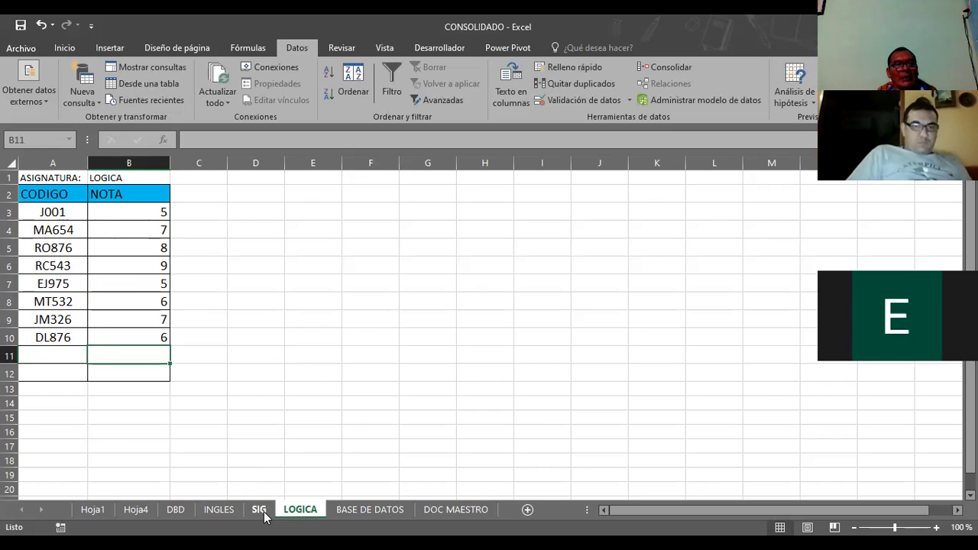
pyautogui.click(264, 511)
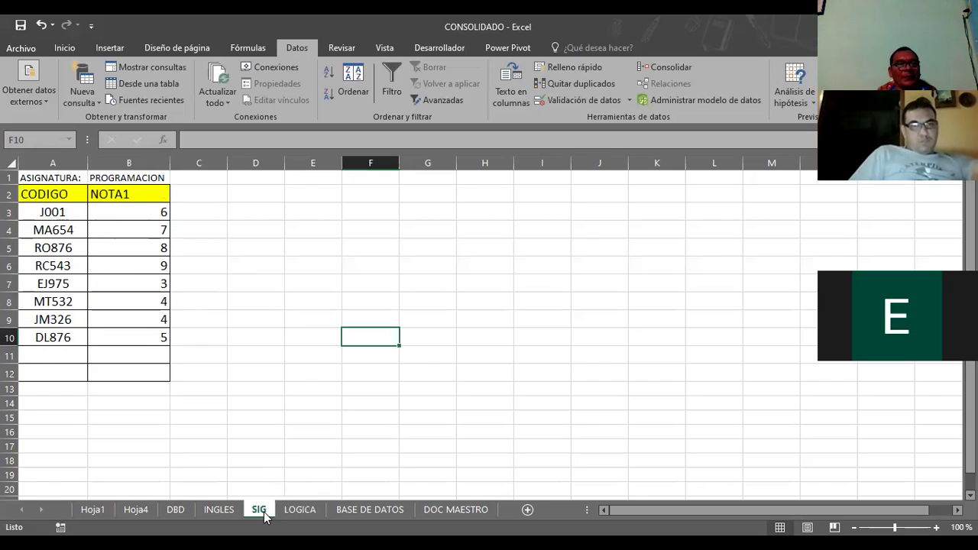
pyautogui.click(142, 196)
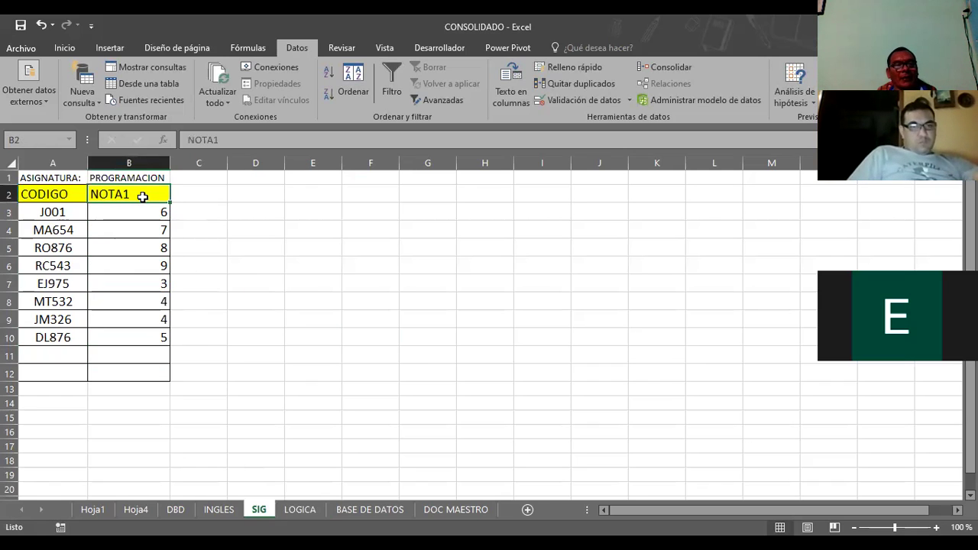
pyautogui.doubleClick(142, 196)
pyautogui.press('BackSpace')
pyautogui.press('Return')
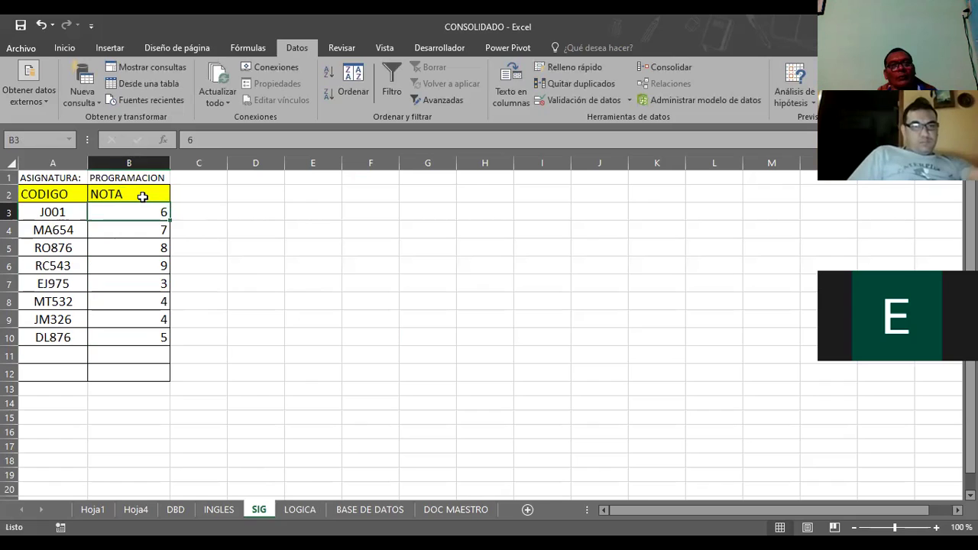
# - Change the INGLES sheet's B2 heading from NOTAS to NOTA
pyautogui.click(218, 510)
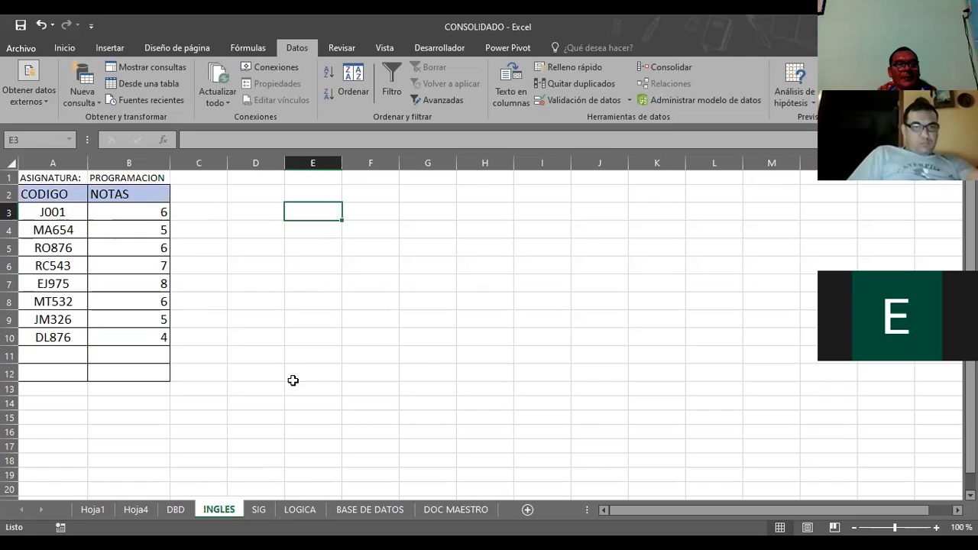
pyautogui.click(259, 510)
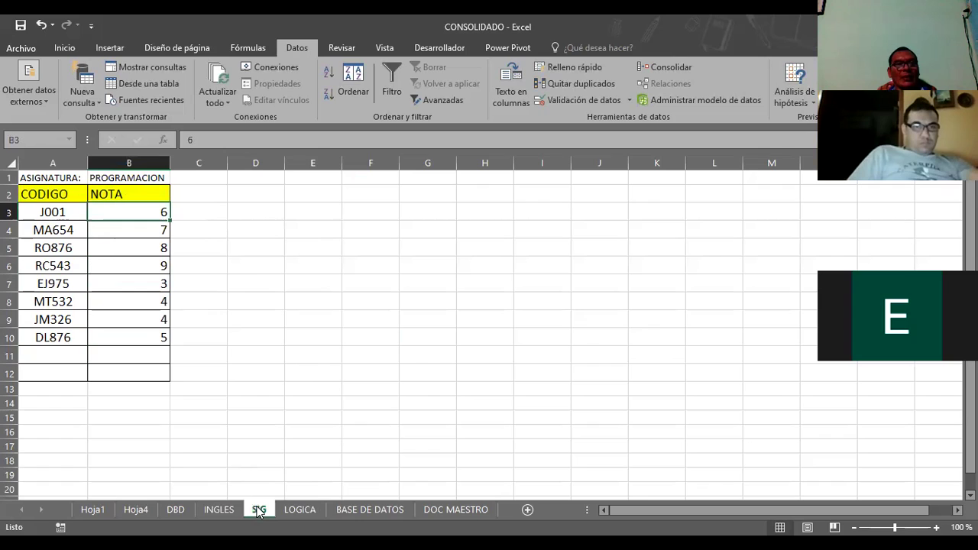
pyautogui.click(299, 510)
pyautogui.click(218, 511)
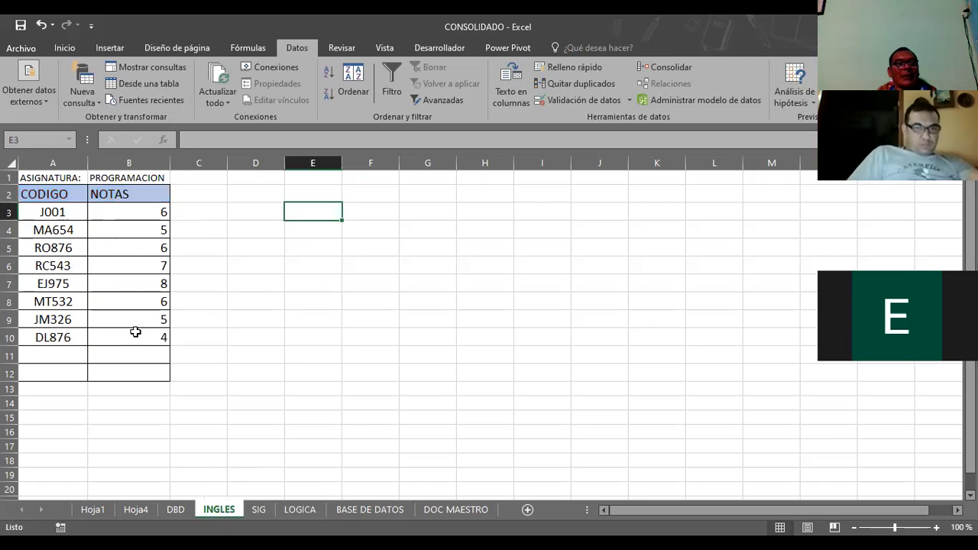
pyautogui.click(147, 195)
pyautogui.doubleClick(148, 195)
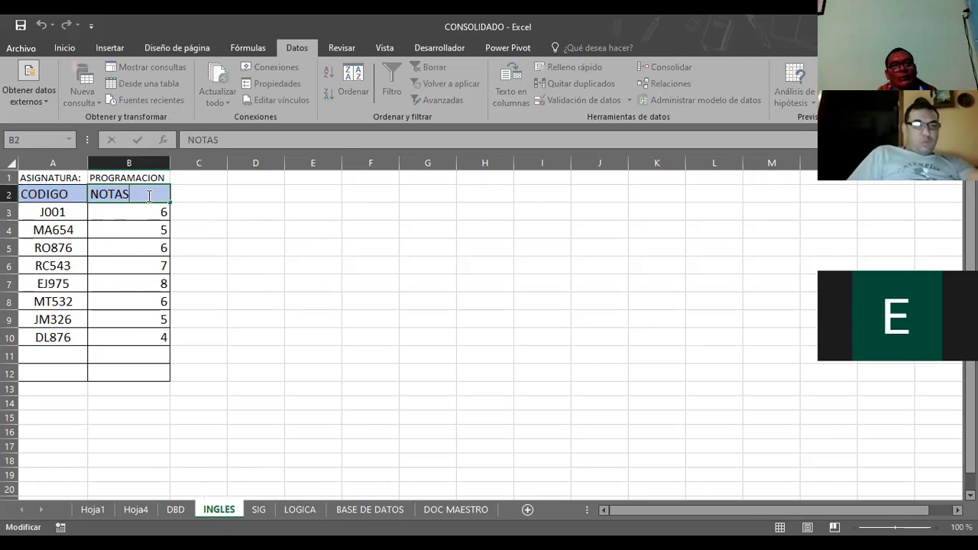
pyautogui.press('Return')
pyautogui.click(257, 222)
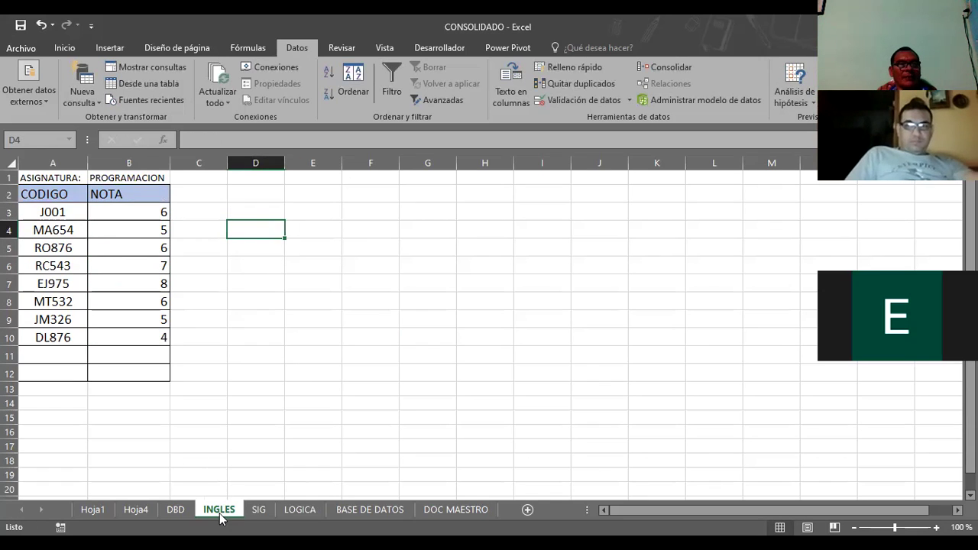
# - Compare the SIG, INGLES and LOGICA sheets, then return to the empty DOC MAESTRO sheet
pyautogui.click(259, 510)
pyautogui.click(219, 510)
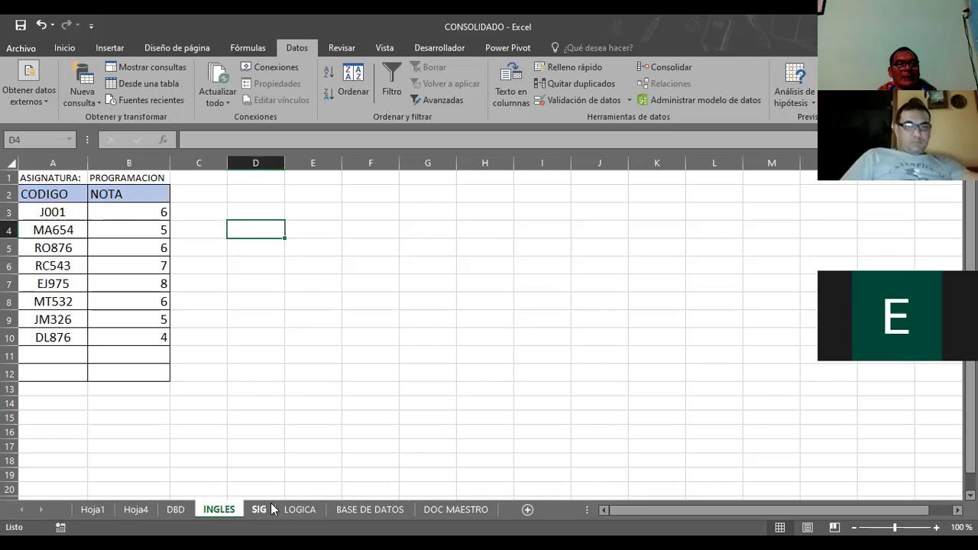
pyautogui.click(294, 510)
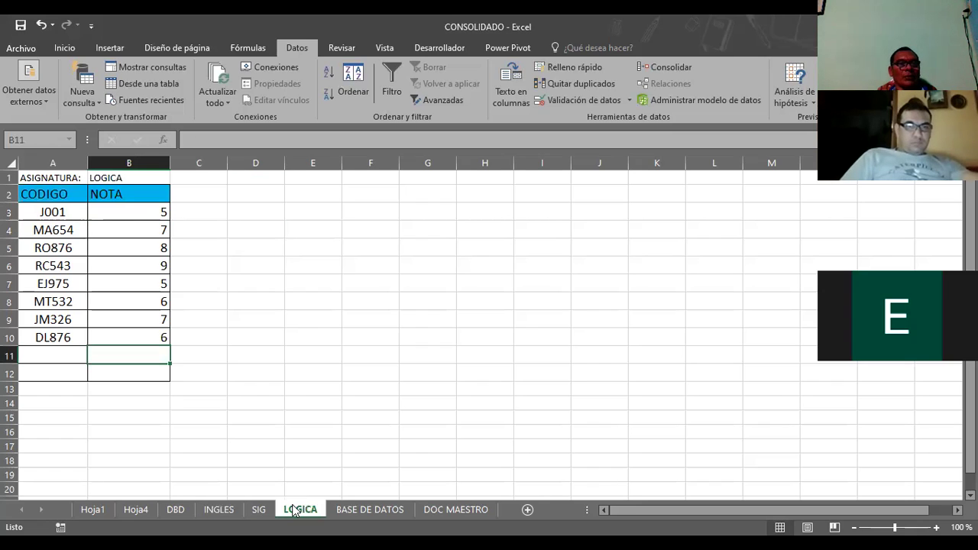
pyautogui.click(442, 511)
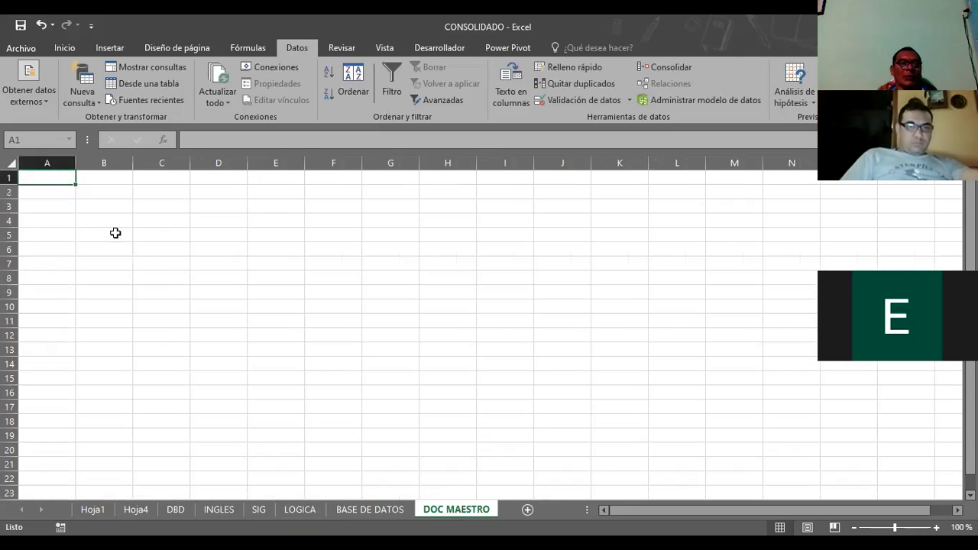
# - In Consolidar, remove the old references and set the function to Promedio
pyautogui.click(677, 71)
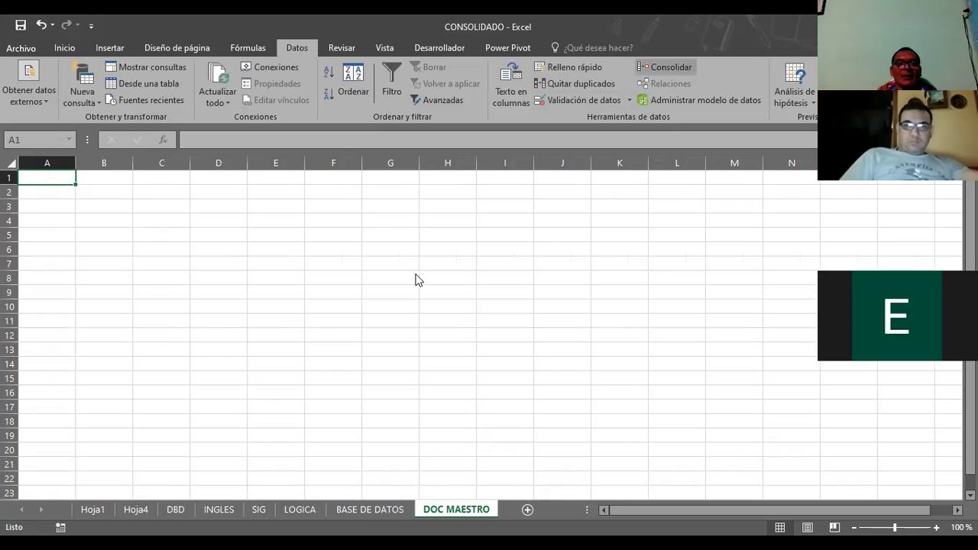
pyautogui.click(366, 250)
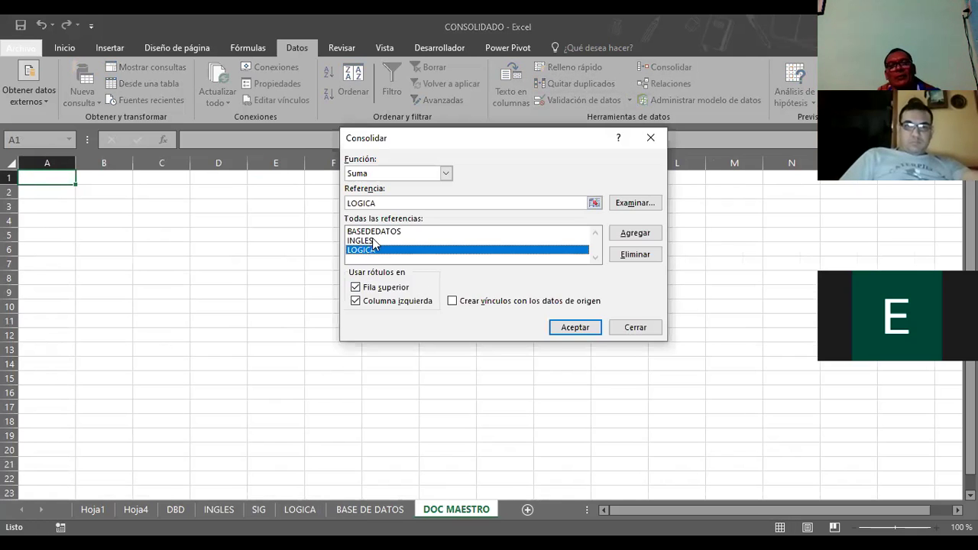
pyautogui.click(646, 254)
pyautogui.click(393, 242)
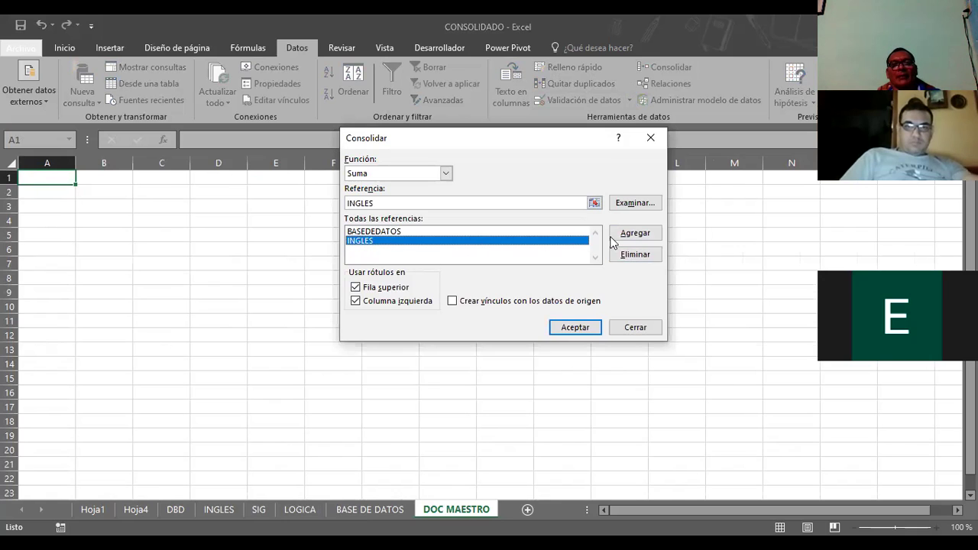
pyautogui.click(649, 255)
pyautogui.click(415, 231)
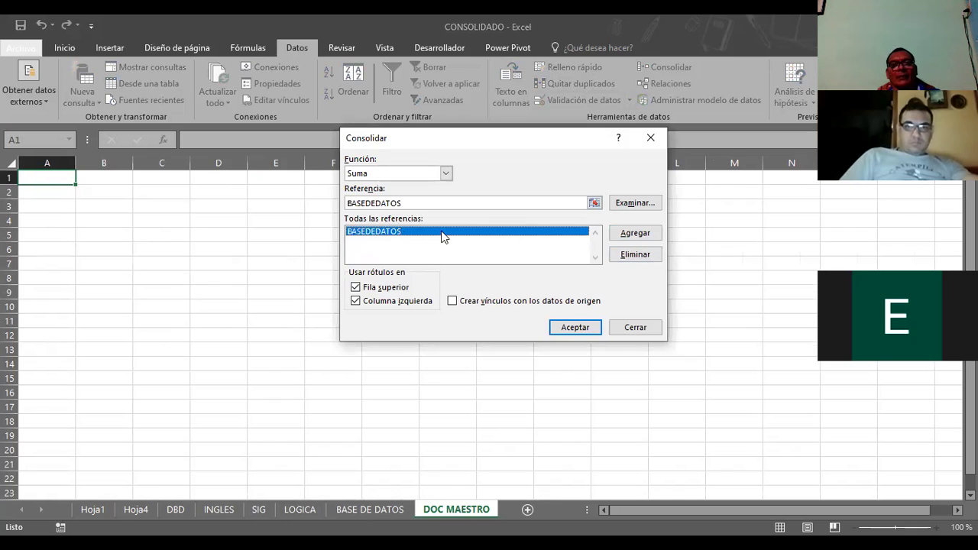
pyautogui.click(635, 253)
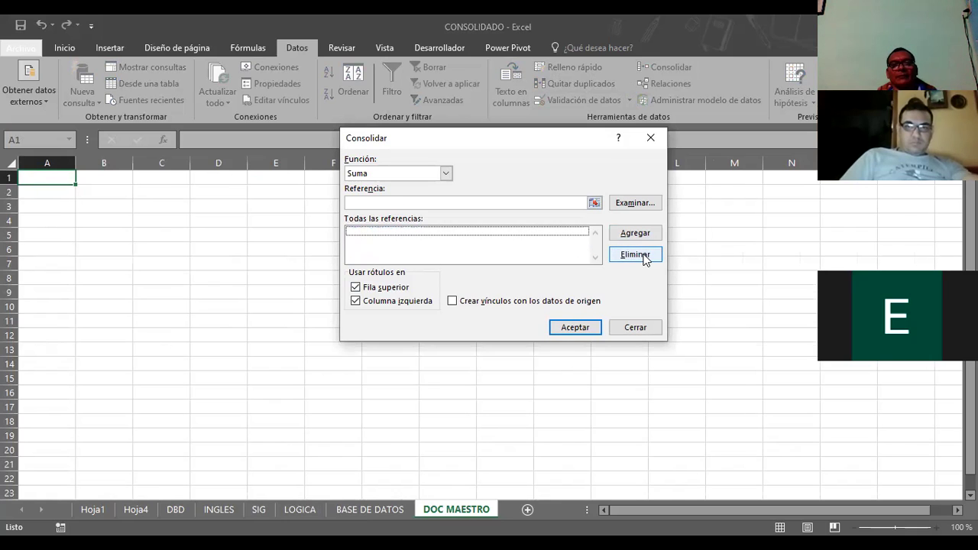
pyautogui.click(446, 175)
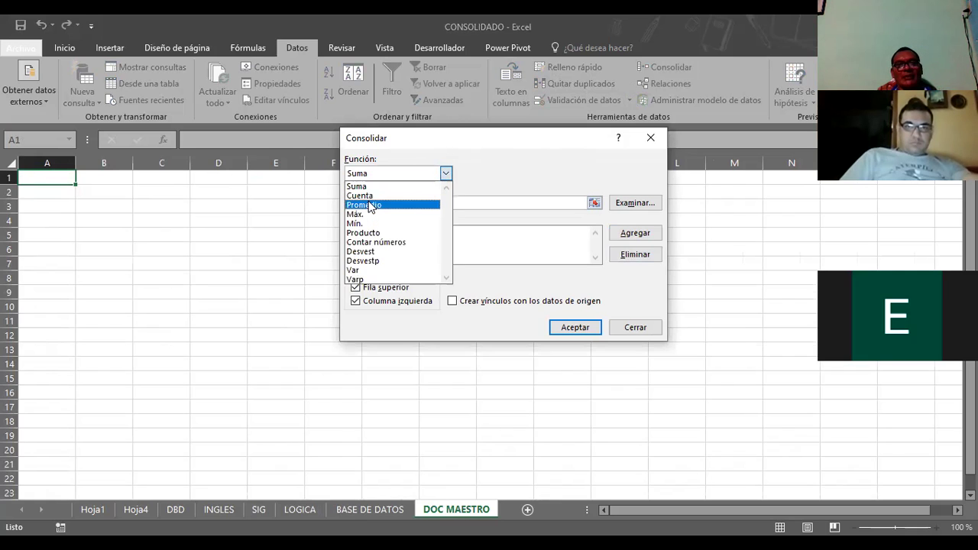
pyautogui.click(369, 203)
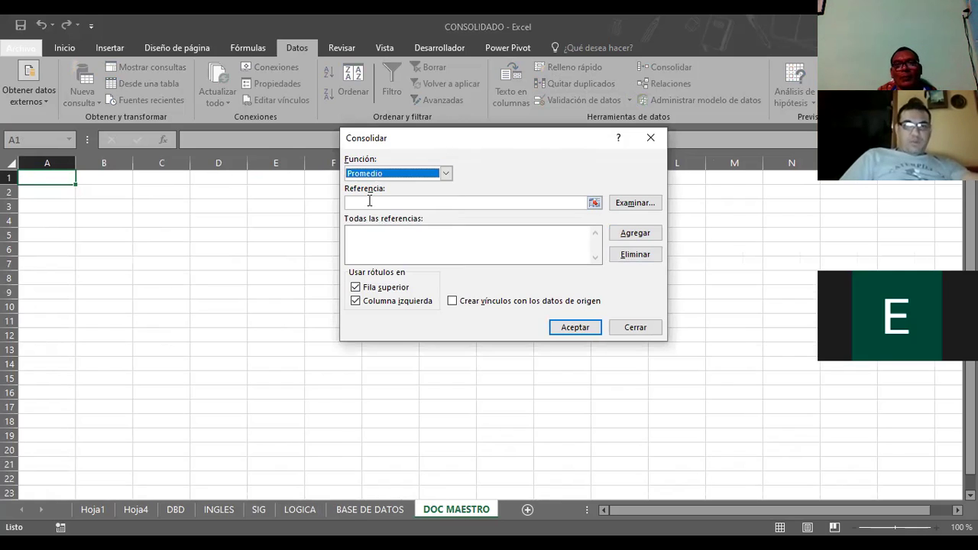
# - Add the INGLES and LOGICA named ranges as consolidation references
pyautogui.click(402, 200)
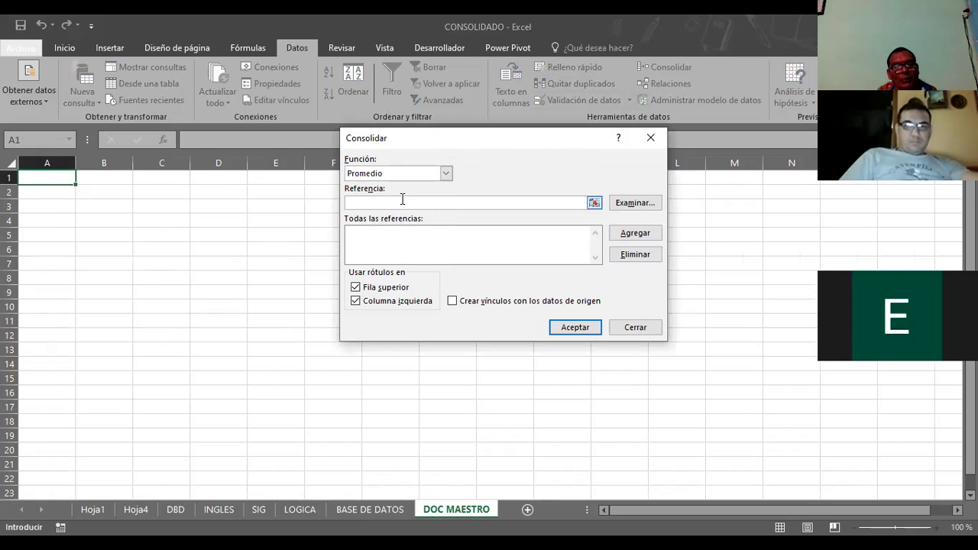
pyautogui.press('F3')
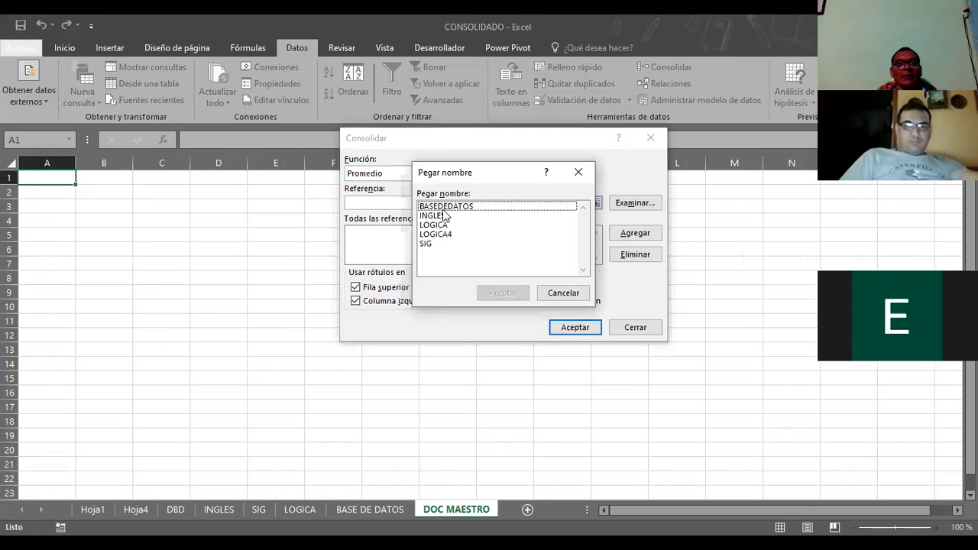
pyautogui.click(451, 207)
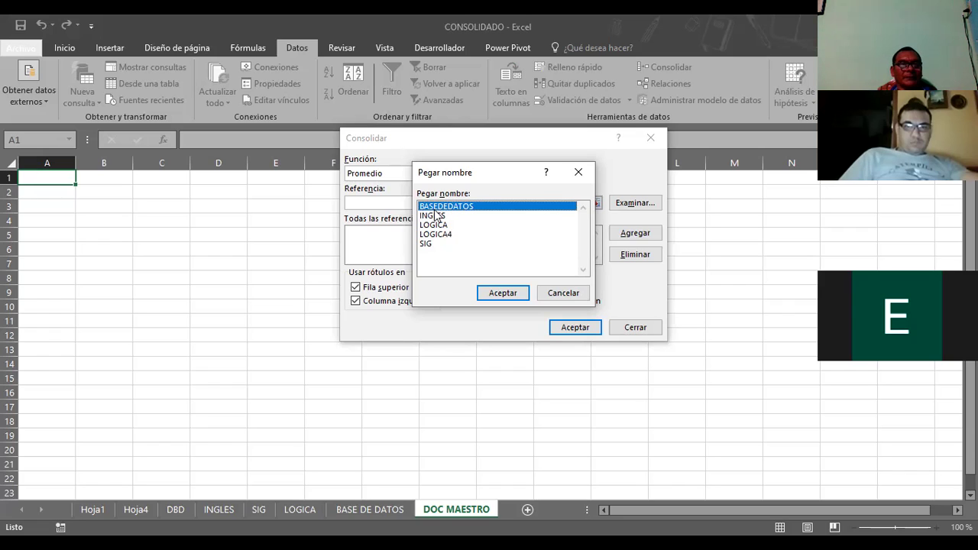
pyautogui.click(429, 218)
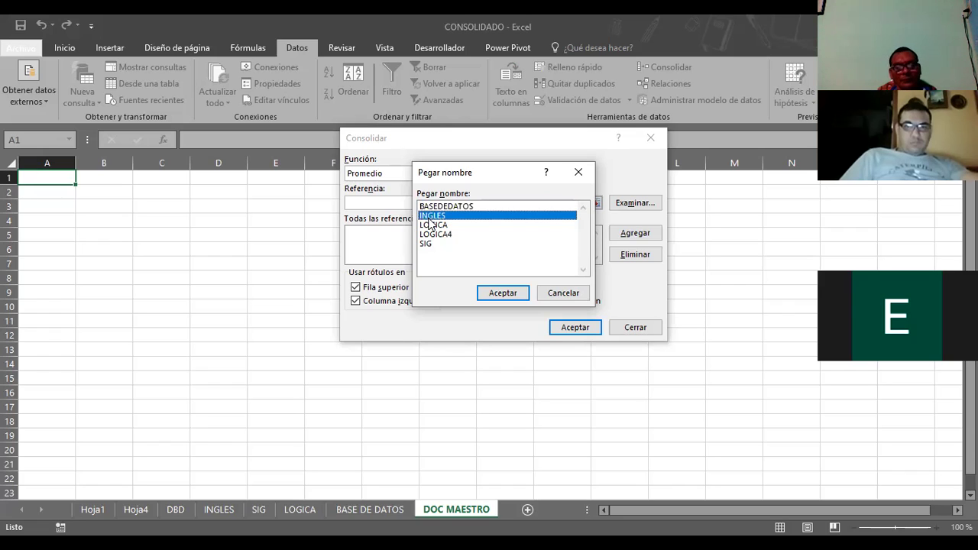
pyautogui.click(503, 291)
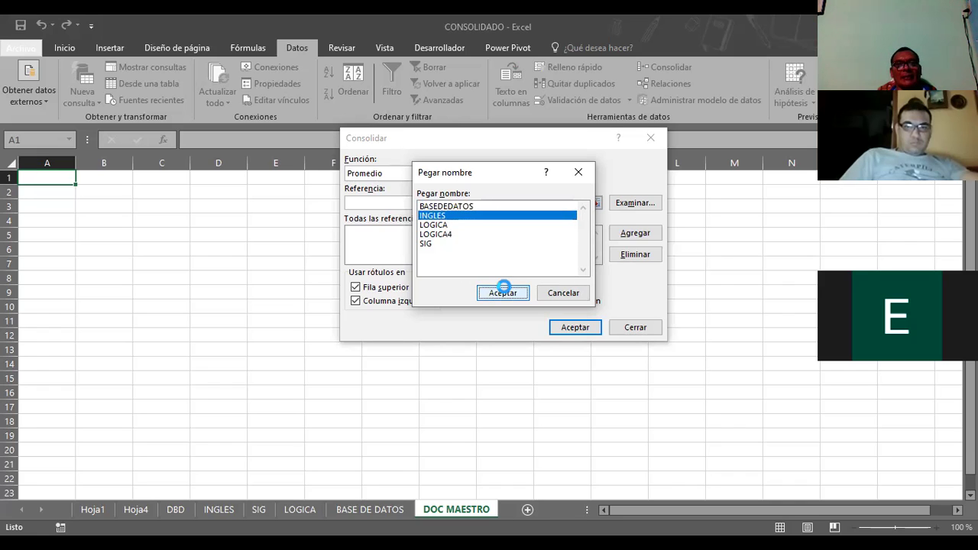
pyautogui.click(634, 233)
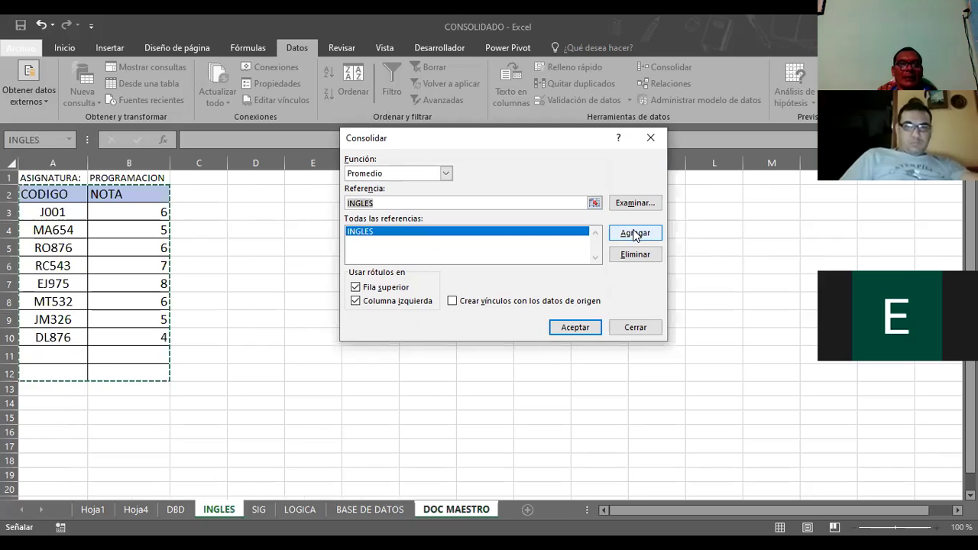
pyautogui.click(542, 202)
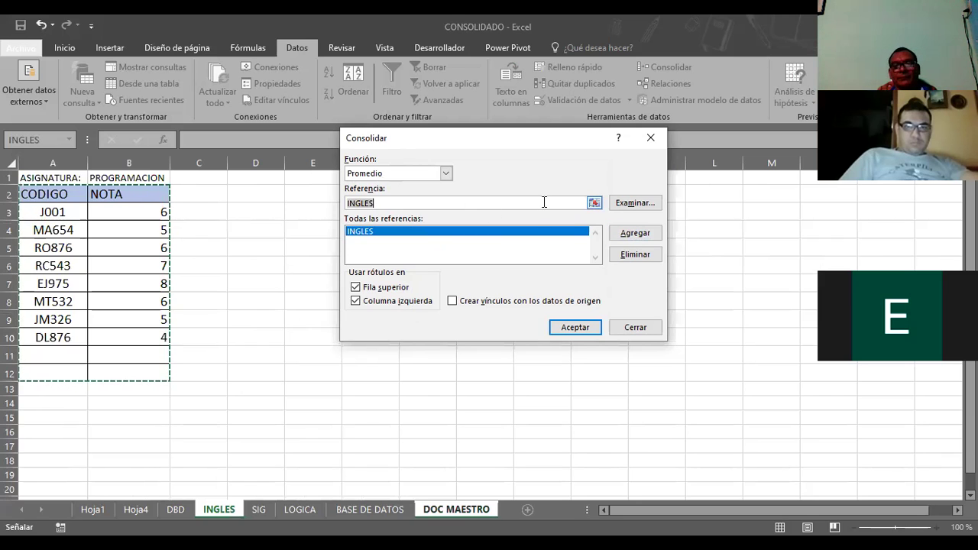
pyautogui.press('BackSpace')
pyautogui.press('BackSpace')
pyautogui.press('BackSpace')
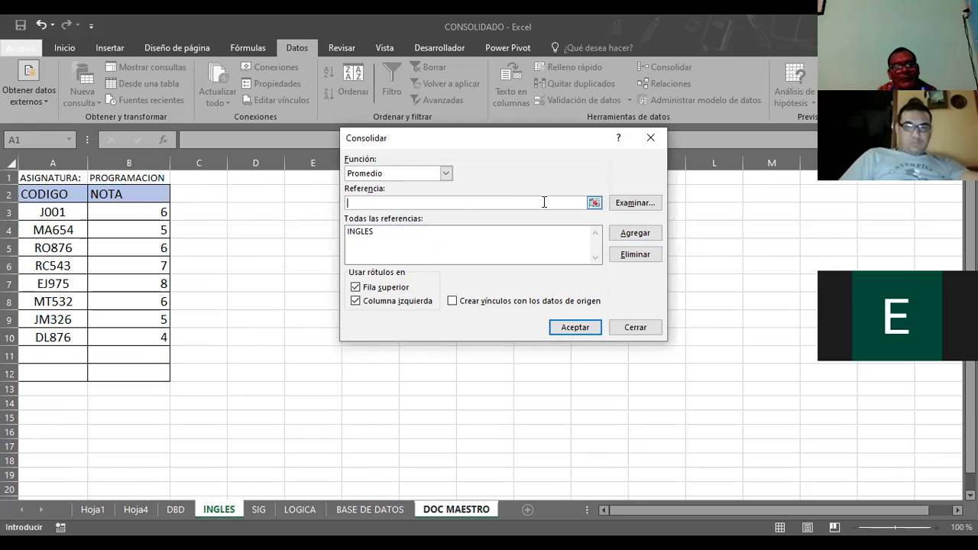
pyautogui.press('F3')
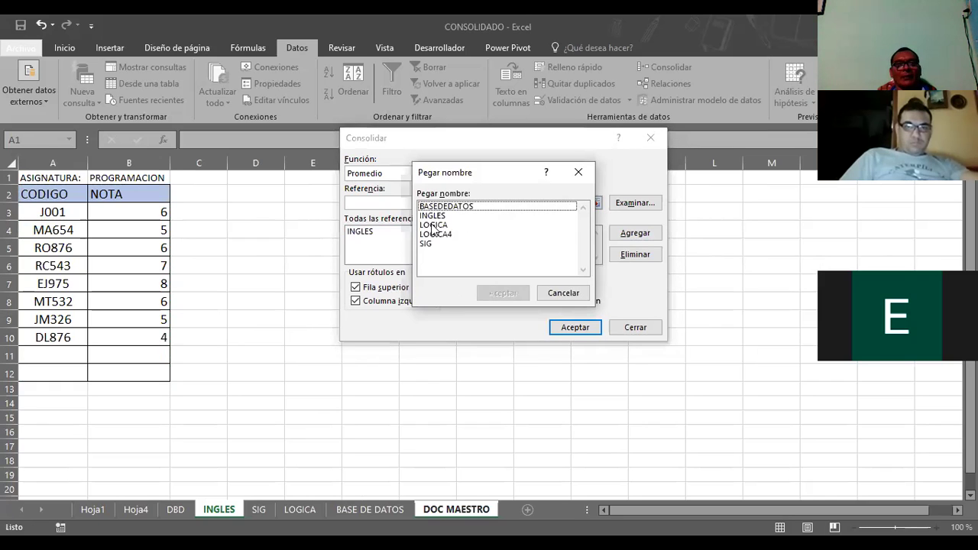
pyautogui.click(432, 226)
pyautogui.click(501, 293)
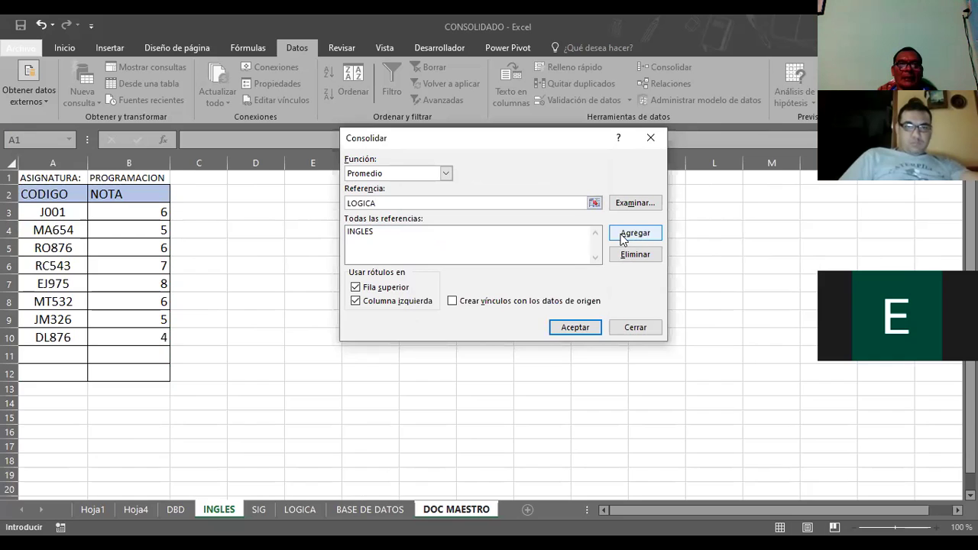
pyautogui.click(622, 239)
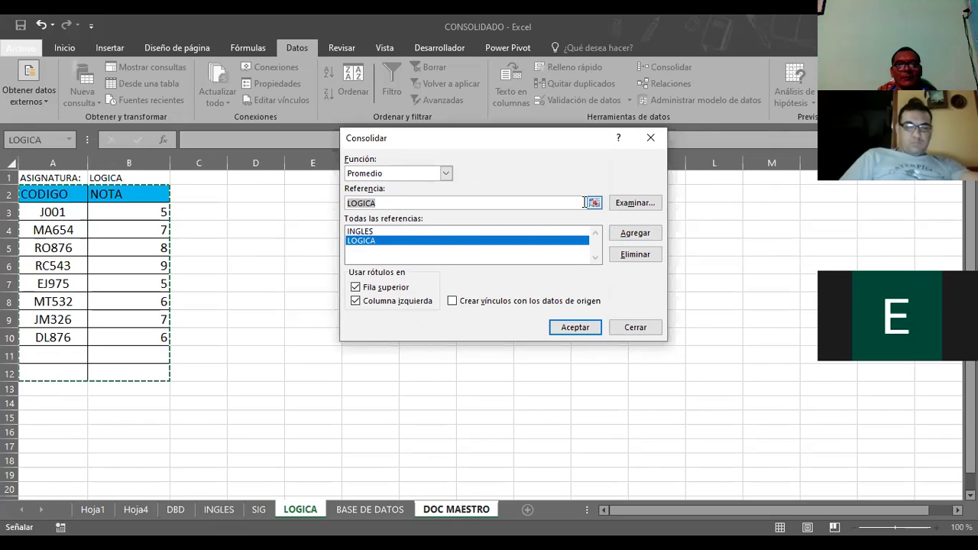
# - Add the SIG named range and run the average consolidation into DOC MAESTRO
pyautogui.click(557, 203)
pyautogui.press('BackSpace')
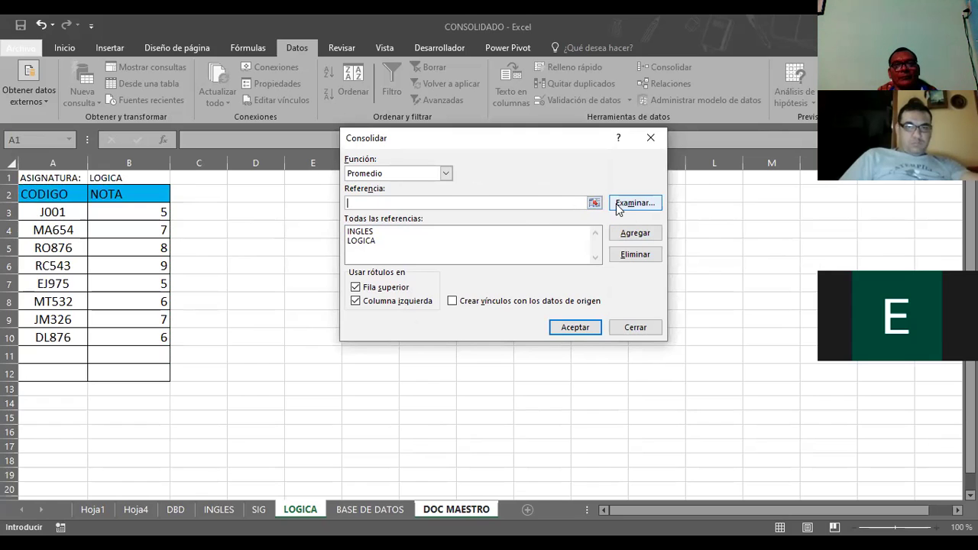
pyautogui.click(594, 203)
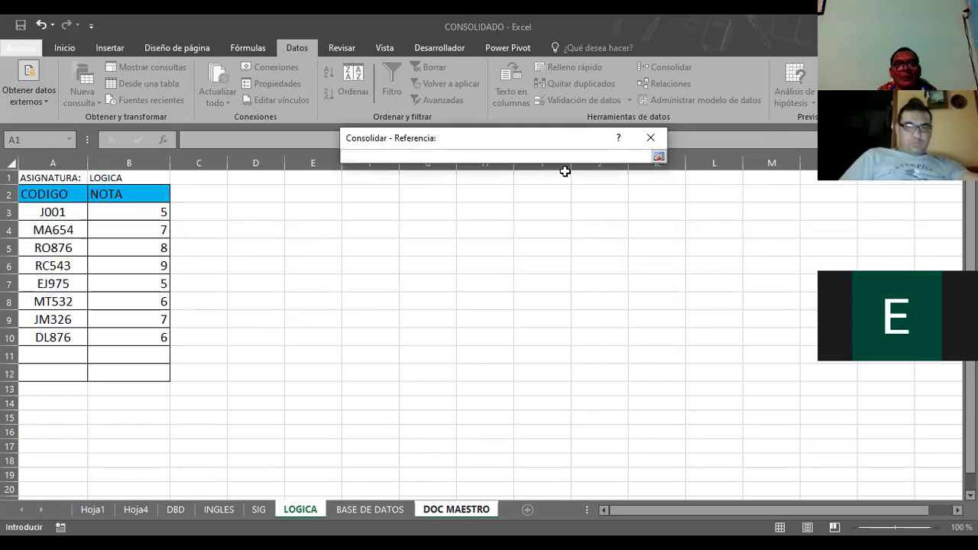
pyautogui.click(659, 158)
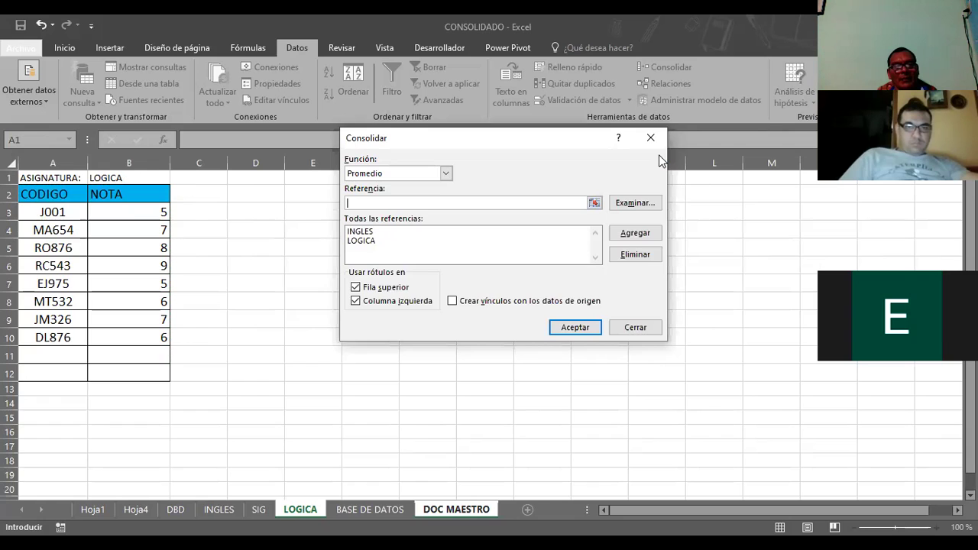
pyautogui.press('F3')
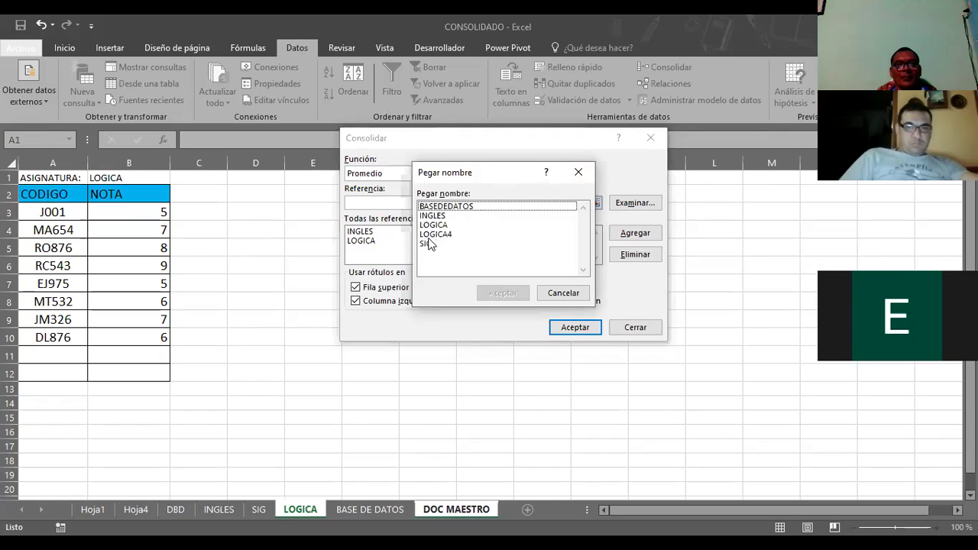
pyautogui.click(429, 243)
pyautogui.click(495, 294)
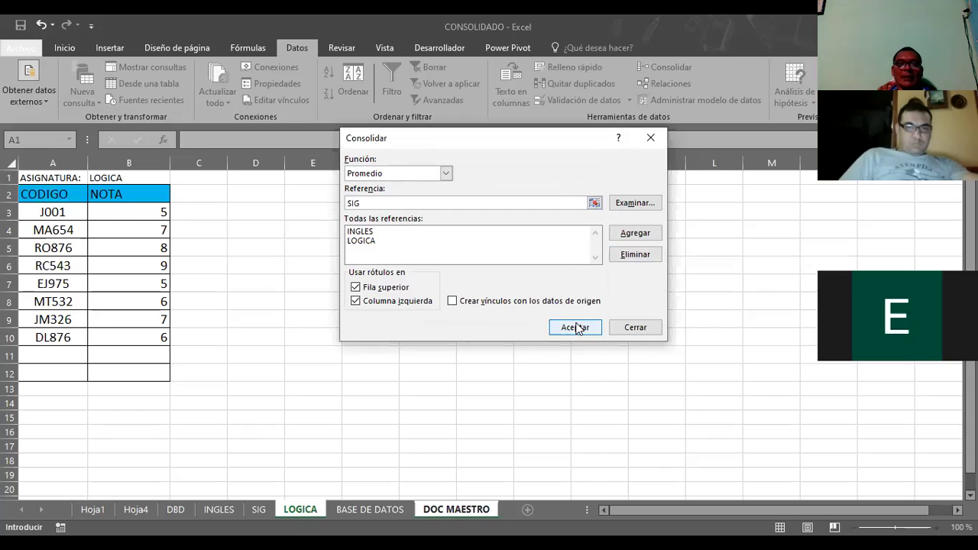
pyautogui.click(576, 328)
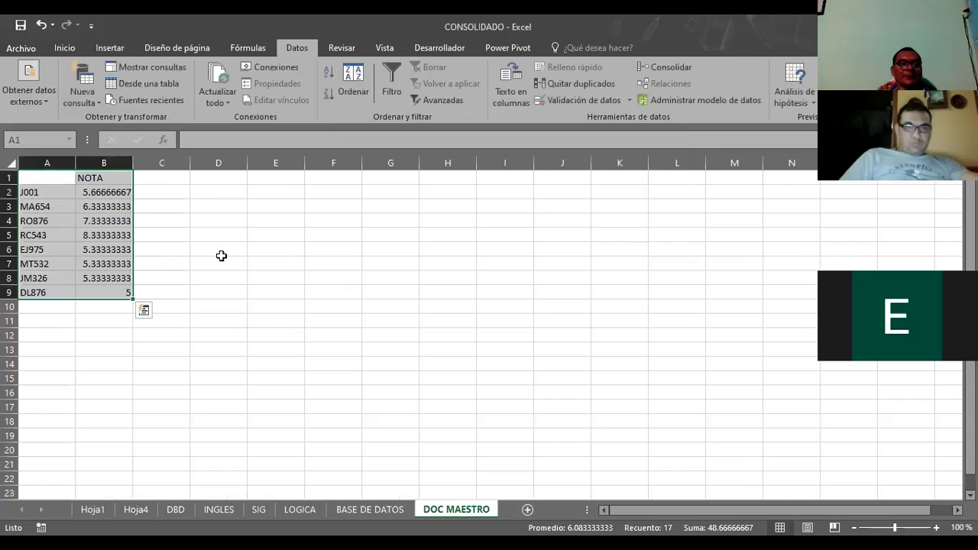
pyautogui.click(220, 255)
# - Reduce the averaged grades in B2:B9 to one decimal place
pyautogui.moveTo(107, 192); pyautogui.dragTo(99, 294)
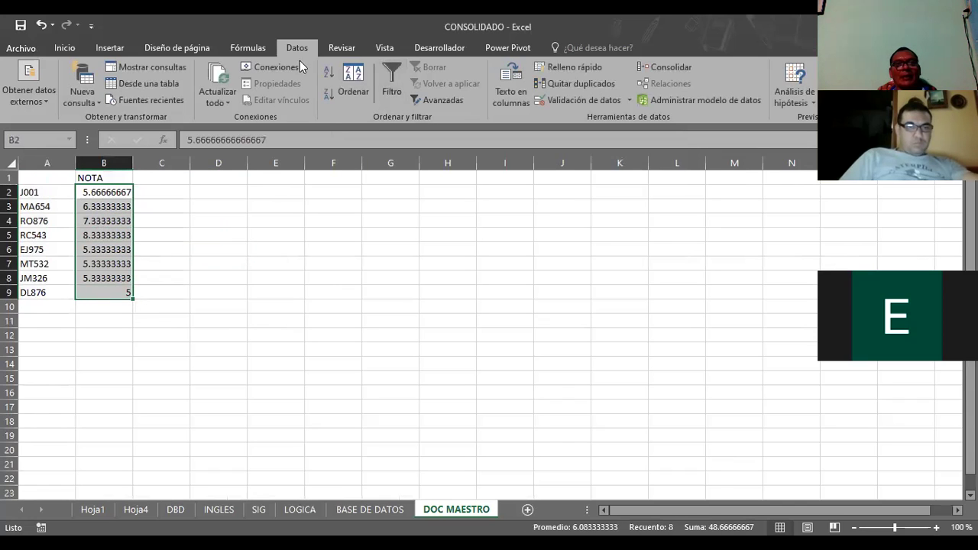
pyautogui.click(65, 48)
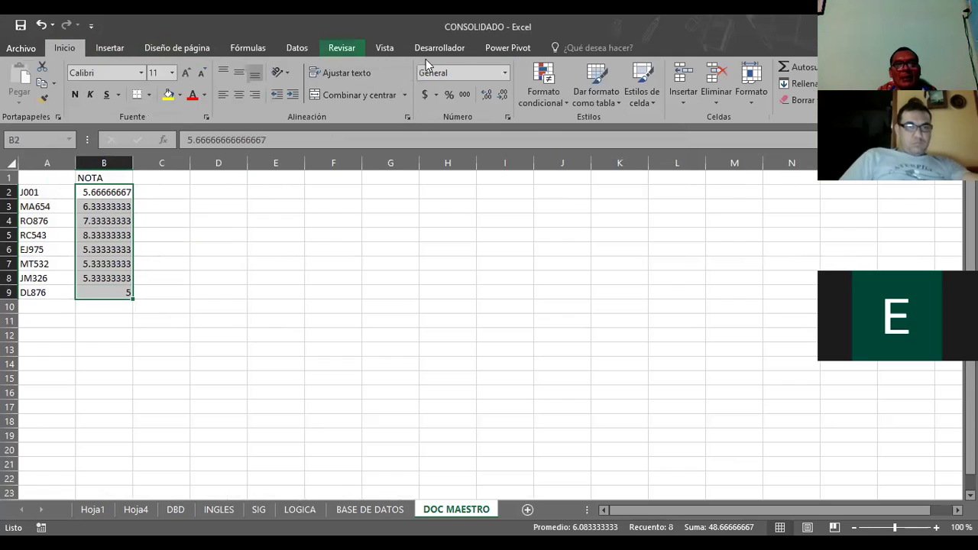
pyautogui.click(502, 94)
pyautogui.click(502, 94)
pyautogui.click(502, 94)
pyautogui.click(502, 94)
pyautogui.click(502, 94)
pyautogui.click(502, 95)
pyautogui.click(502, 95)
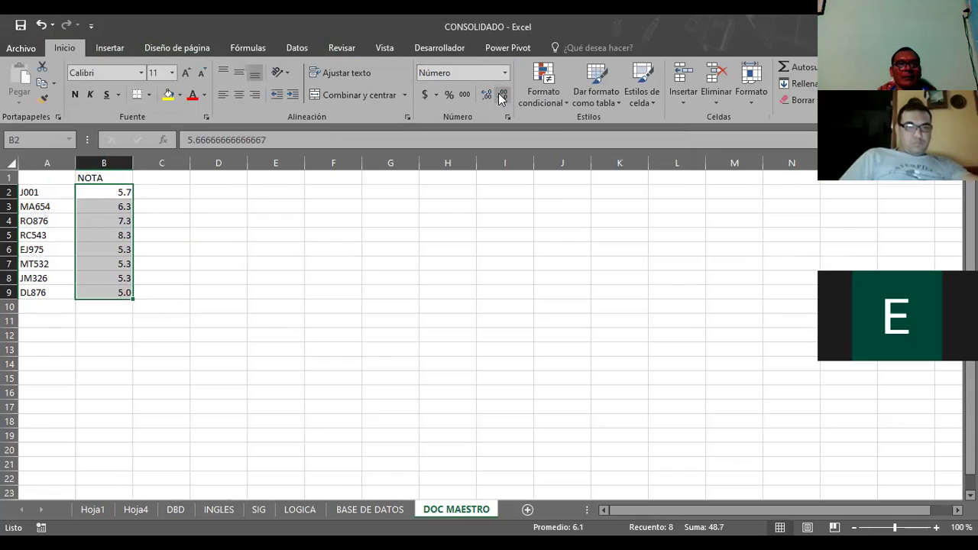
pyautogui.click(290, 252)
# - Give table A1:B9 a light orange fill and all borders, then open the INGLES sheet
pyautogui.moveTo(47, 179); pyautogui.dragTo(103, 292)
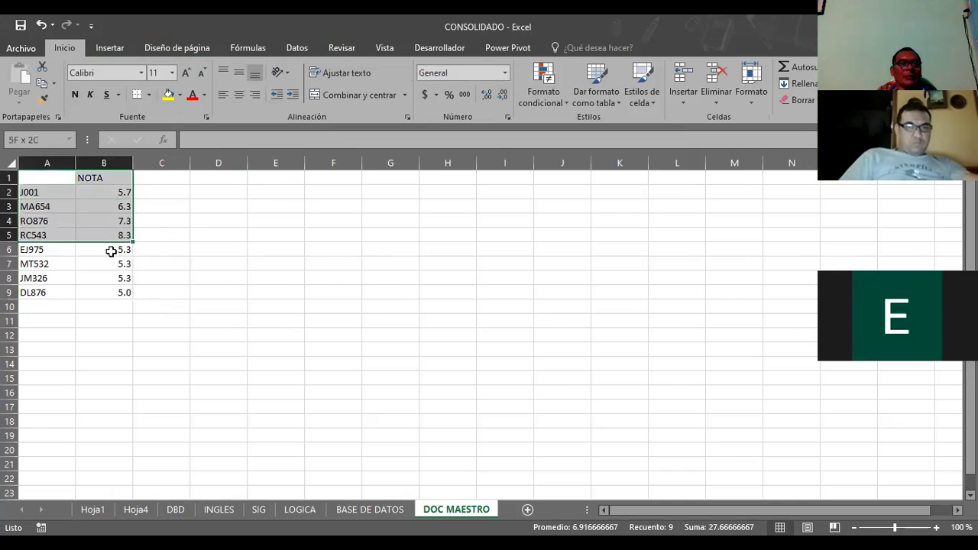
pyautogui.click(180, 95)
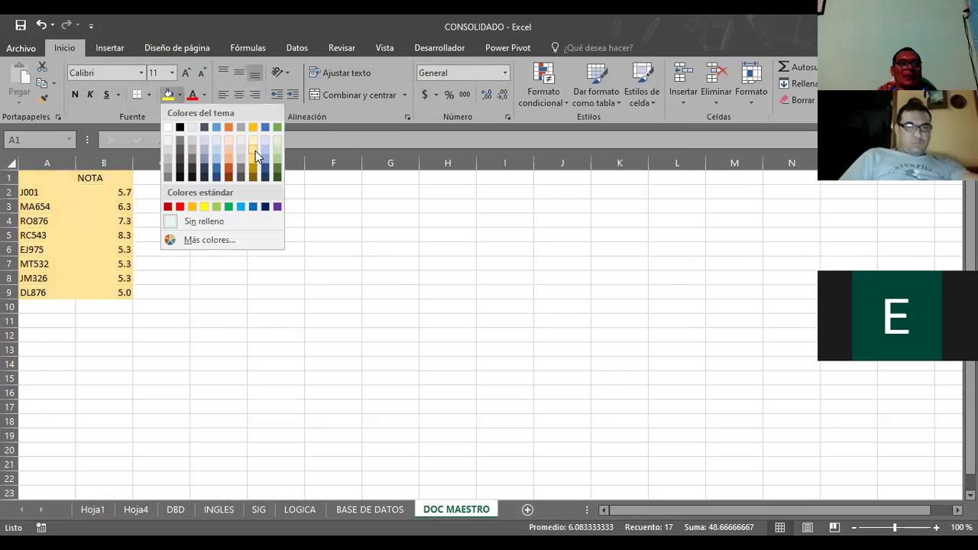
pyautogui.click(57, 108)
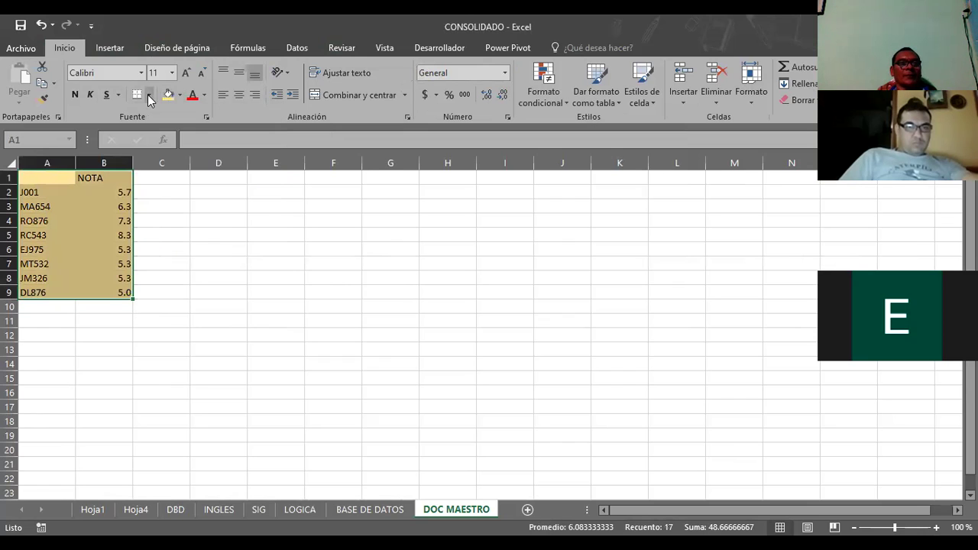
pyautogui.click(149, 94)
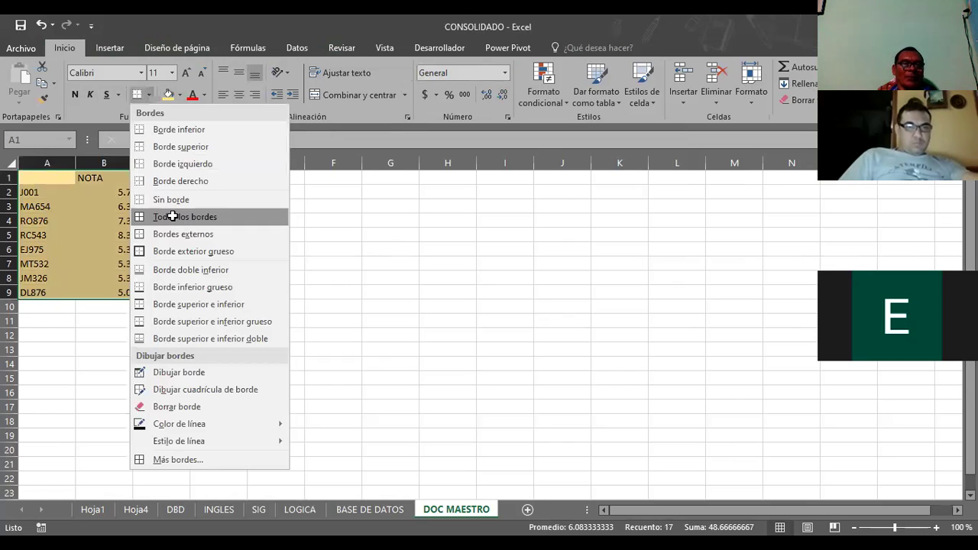
pyautogui.click(172, 217)
pyautogui.click(172, 218)
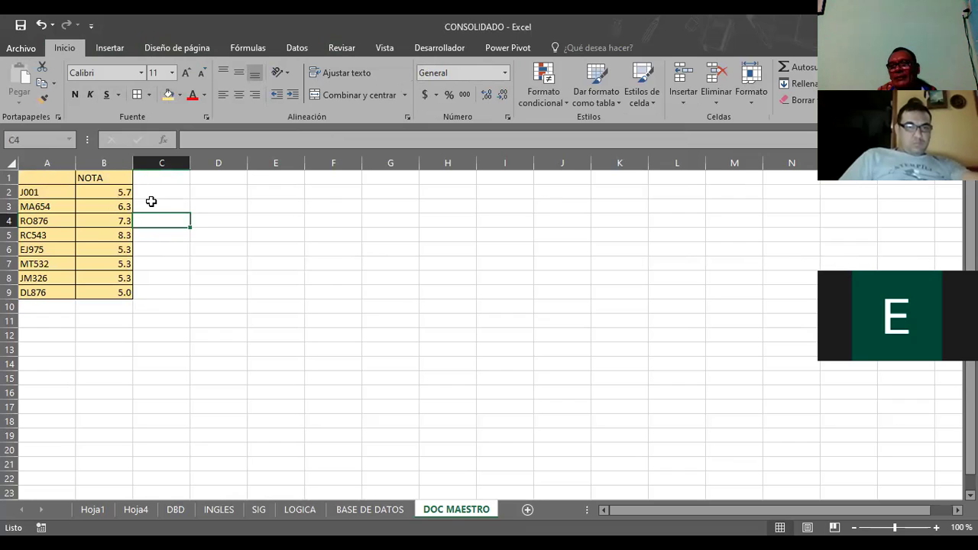
pyautogui.click(292, 220)
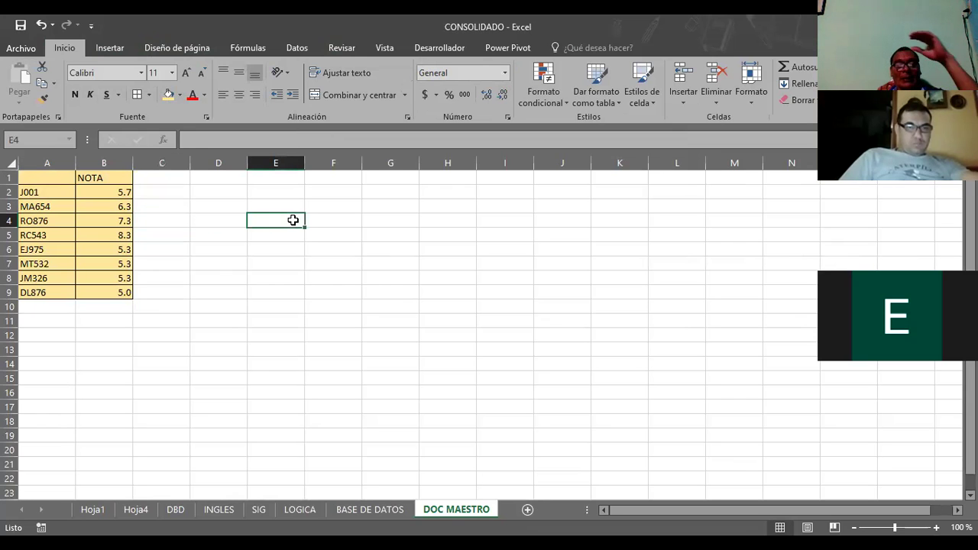
pyautogui.click(227, 510)
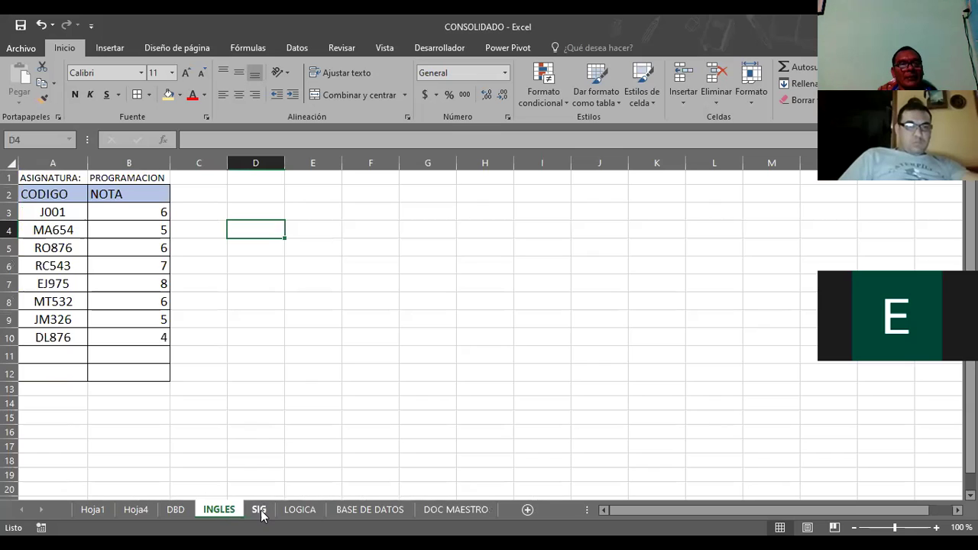
pyautogui.click(260, 512)
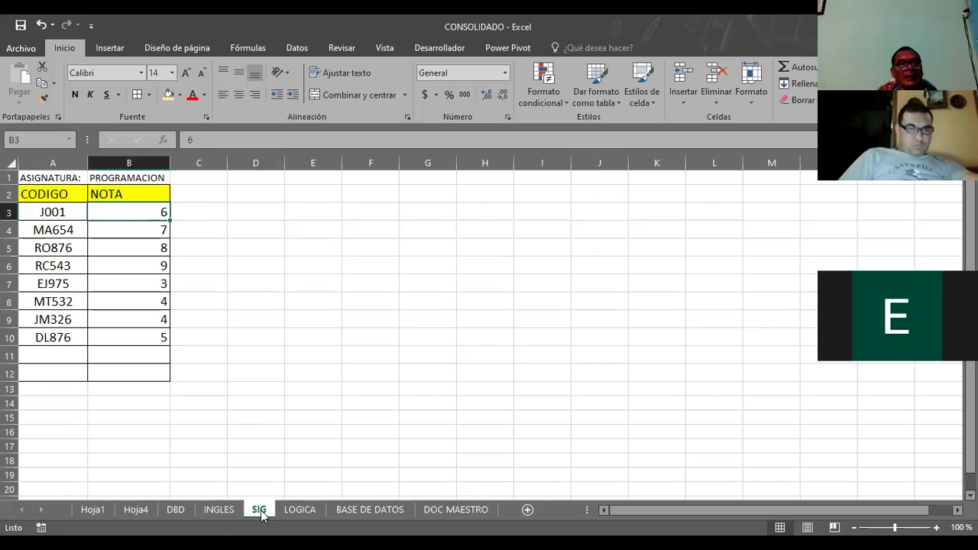
pyautogui.click(302, 510)
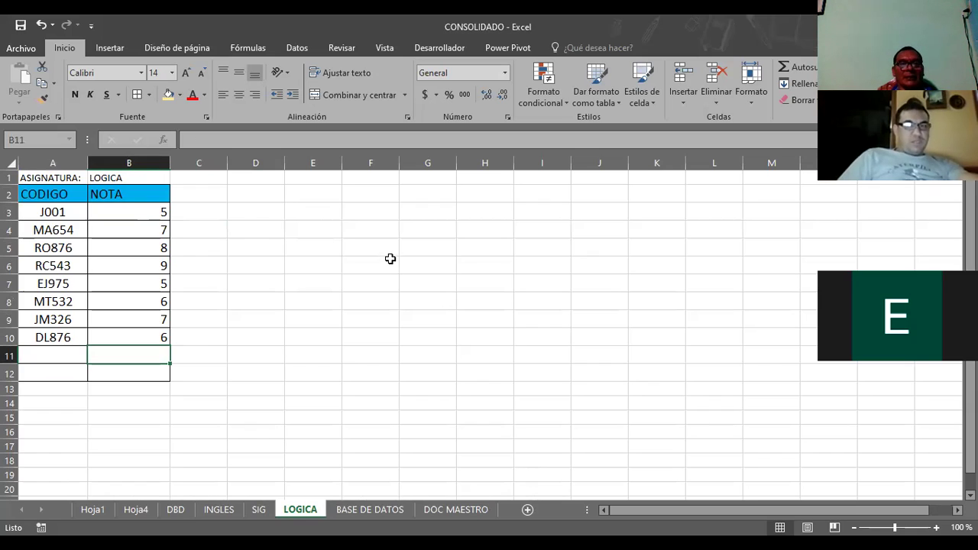
pyautogui.click(378, 240)
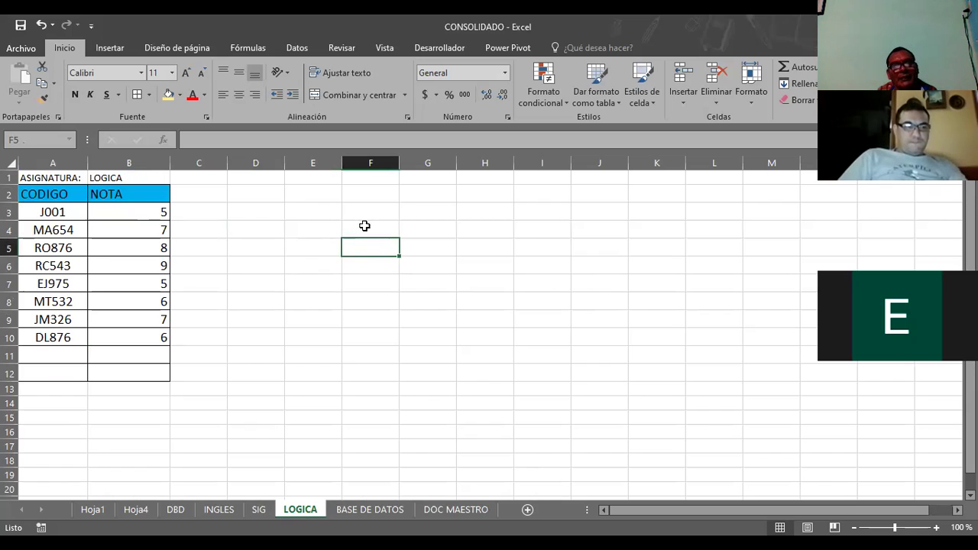
pyautogui.click(366, 225)
pyautogui.write('17')
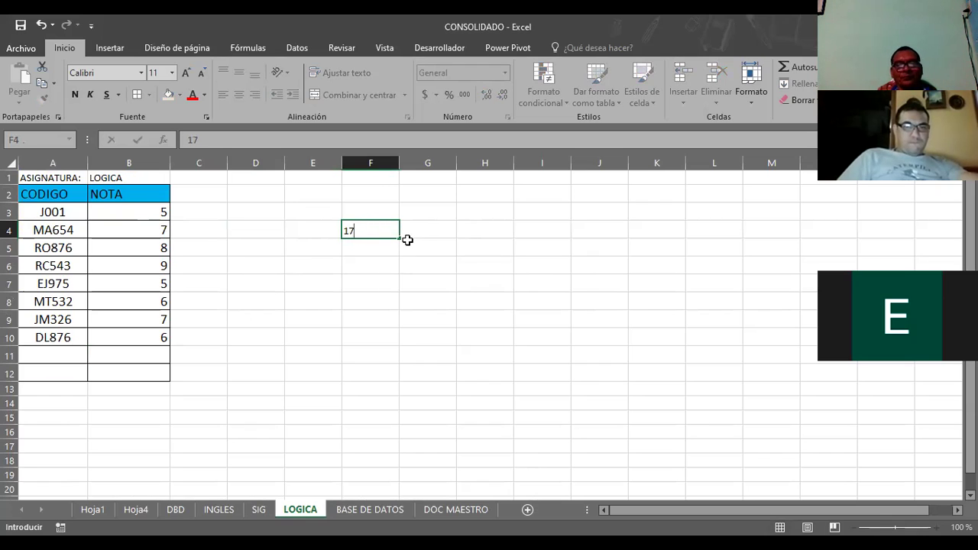
pyautogui.write('=17/3')
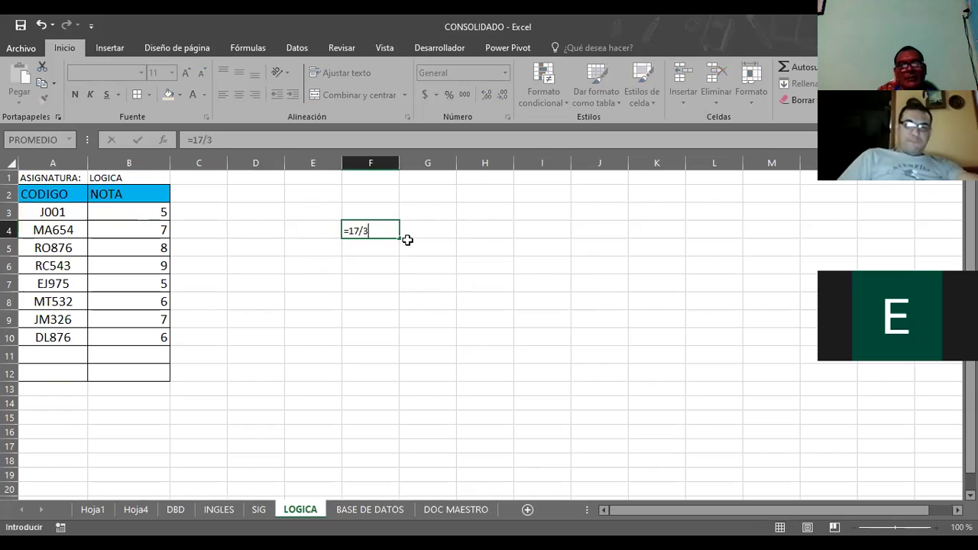
pyautogui.press('Return')
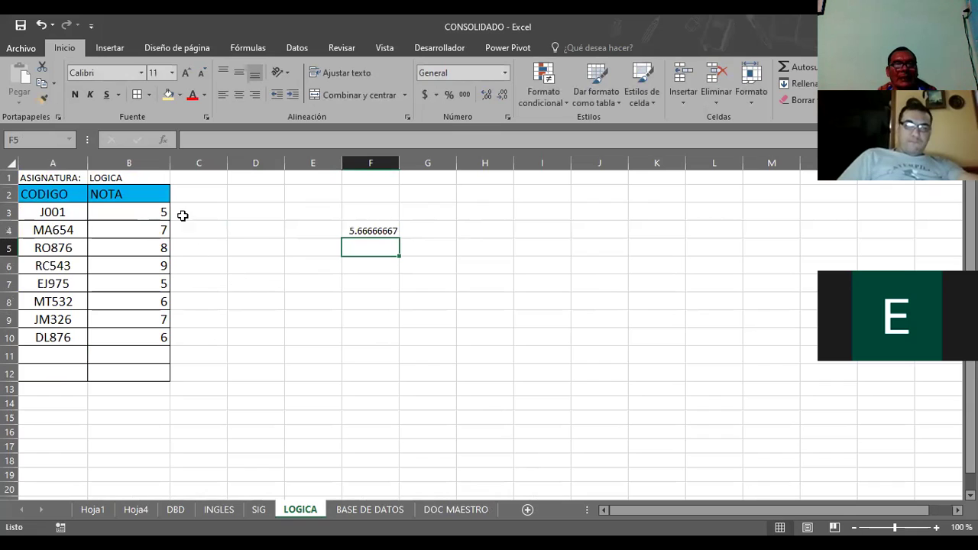
pyautogui.click(371, 230)
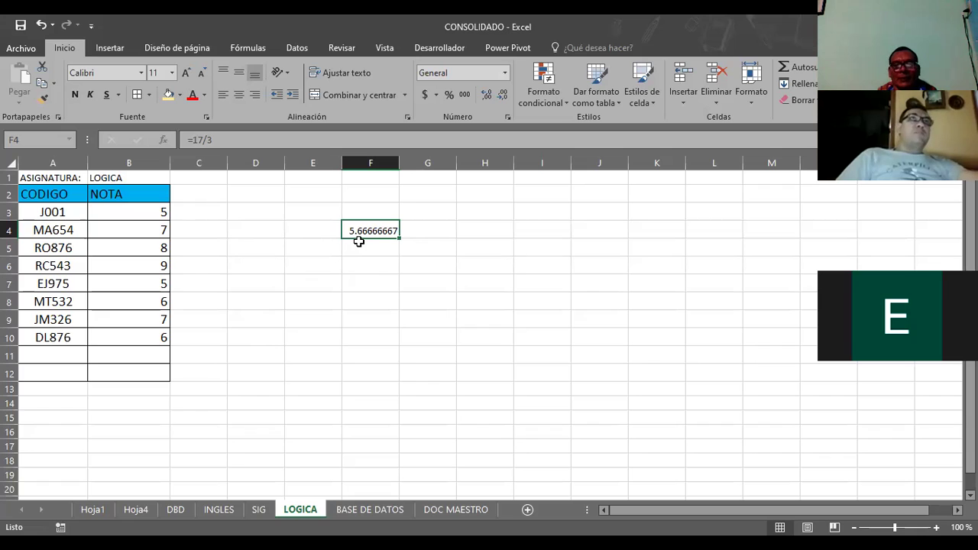
pyautogui.press('Delete')
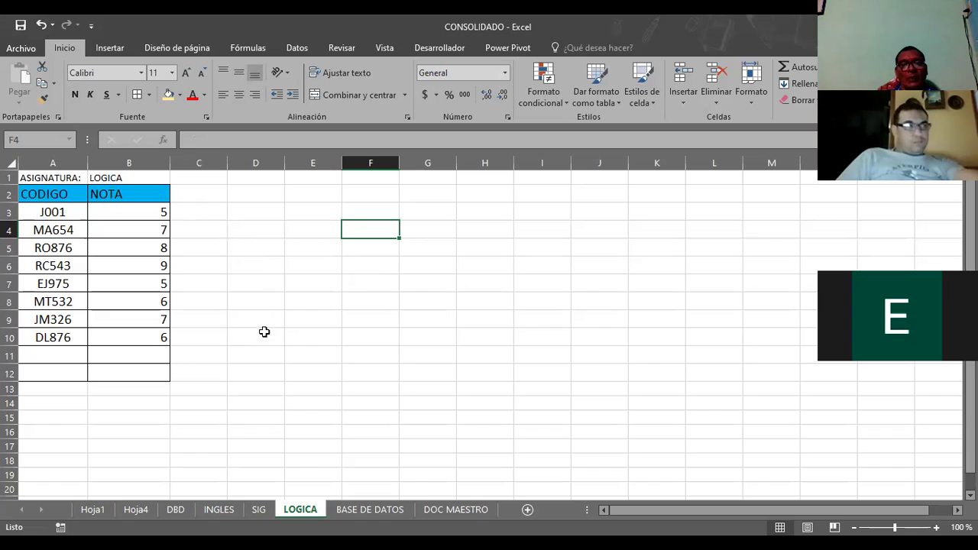
# - Set J001's SIG grade to 10 and check its average in DOC MAESTRO B2
pyautogui.click(231, 261)
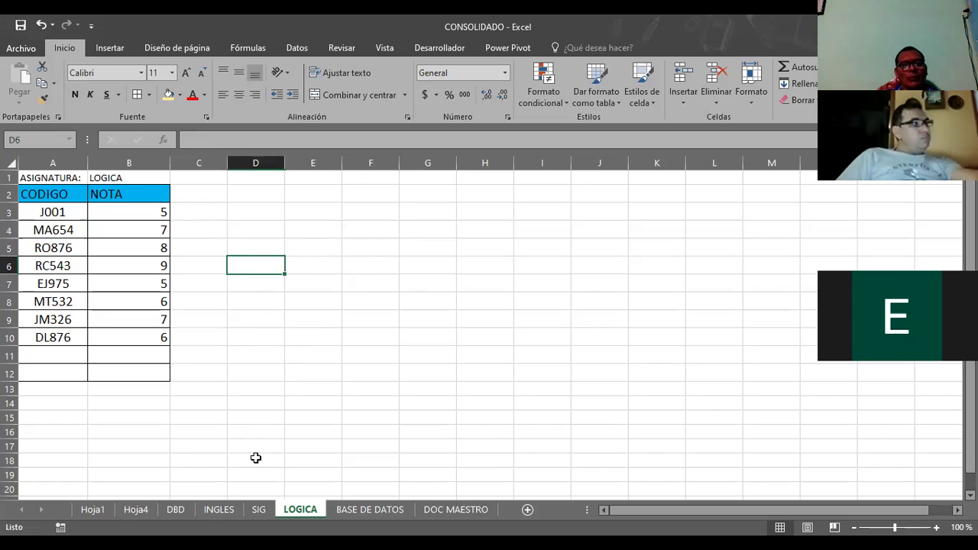
pyautogui.click(259, 510)
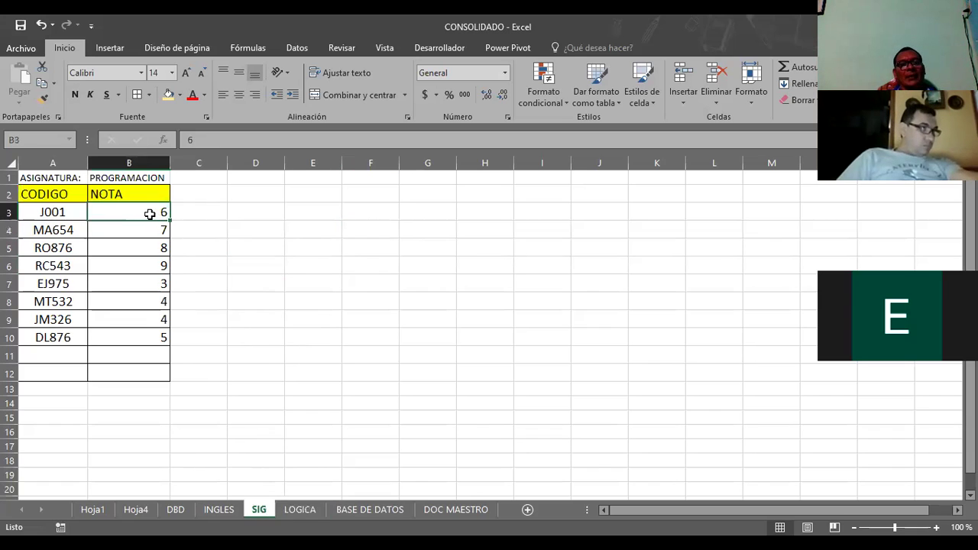
pyautogui.write('10')
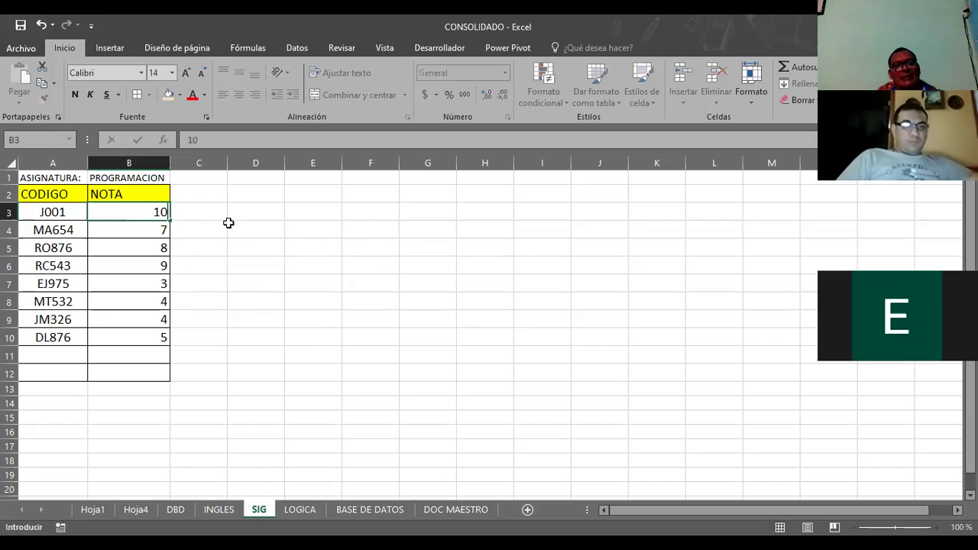
pyautogui.click(243, 229)
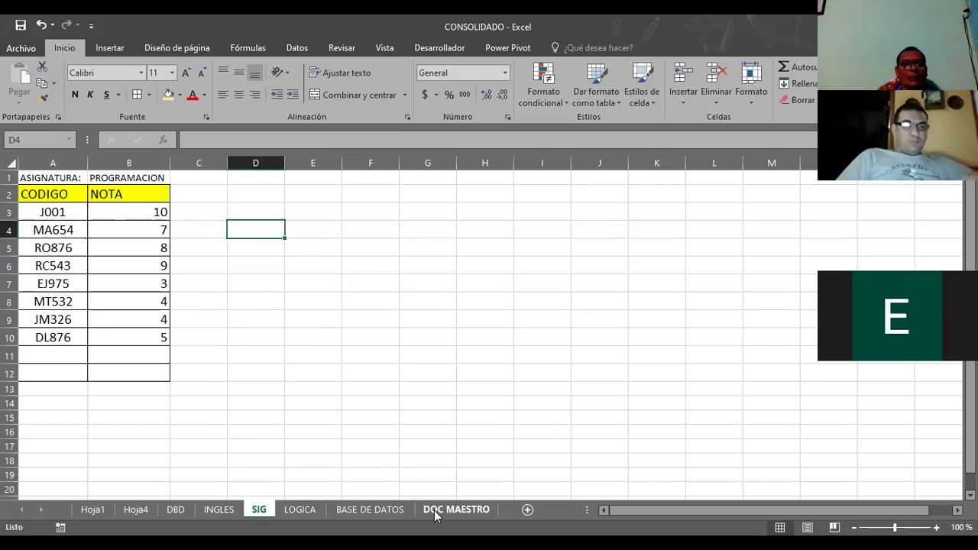
pyautogui.click(436, 511)
pyautogui.click(113, 194)
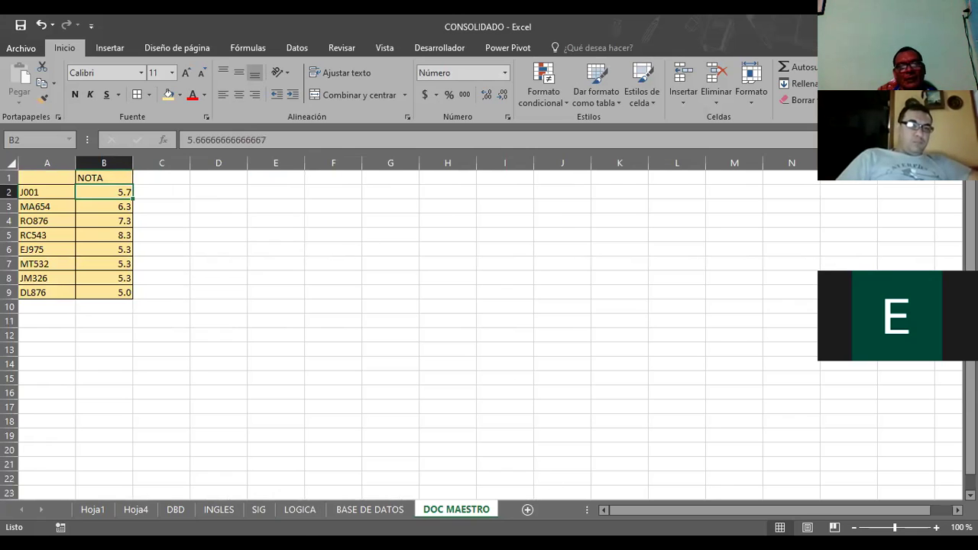
pyautogui.click(258, 510)
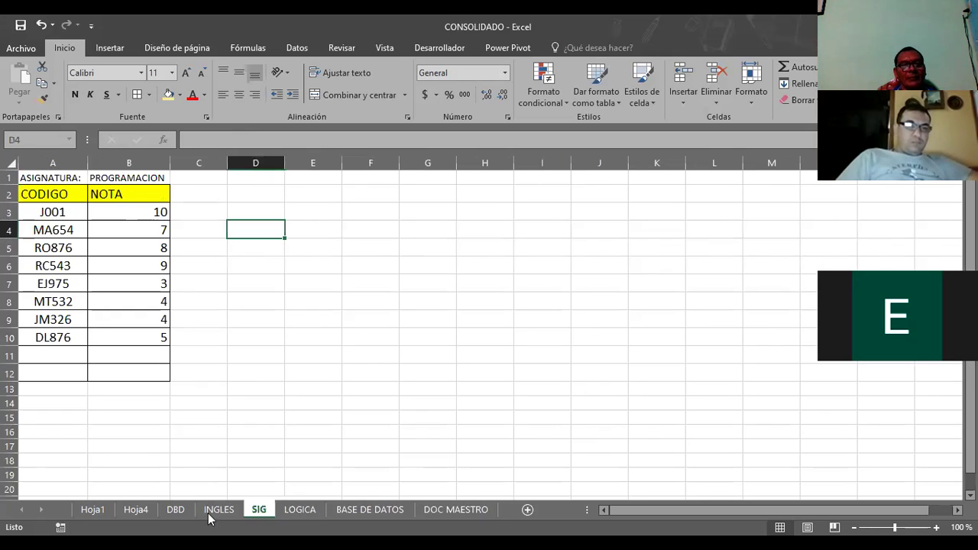
# - Set J001's INGLES grade in B3 to 10
pyautogui.click(218, 511)
pyautogui.click(140, 209)
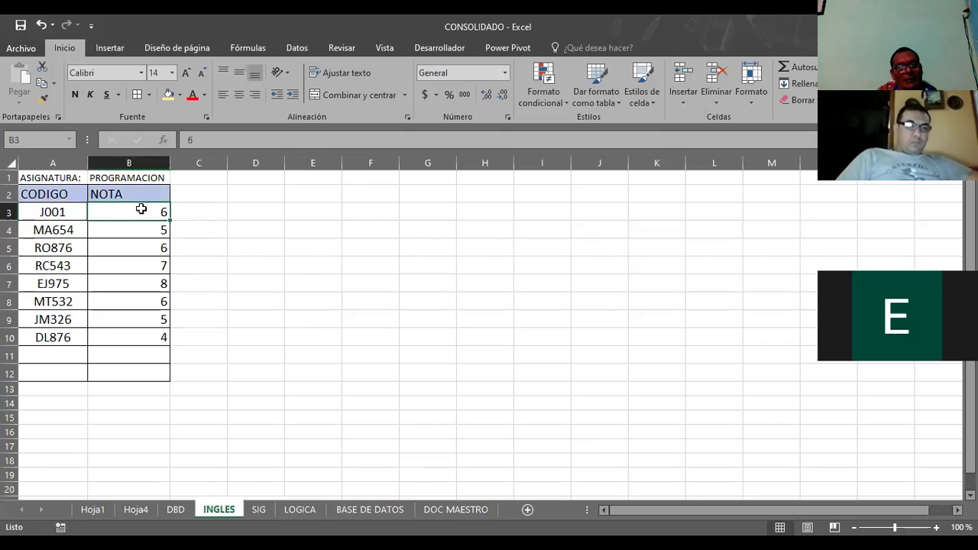
pyautogui.write('10')
pyautogui.press('Return')
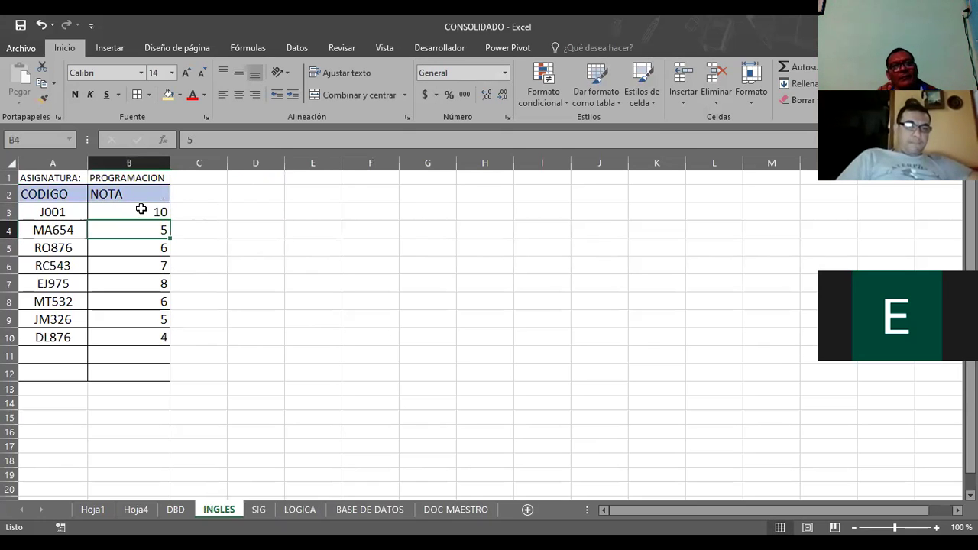
# - Set J001's LOGICA grade to 10 and return to DOC MAESTRO
pyautogui.click(298, 511)
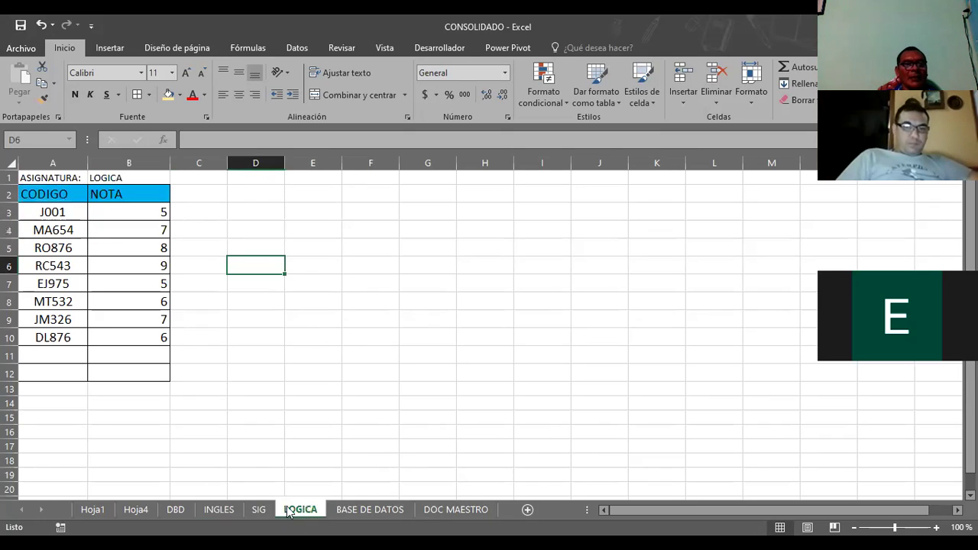
pyautogui.click(138, 209)
pyautogui.write('10')
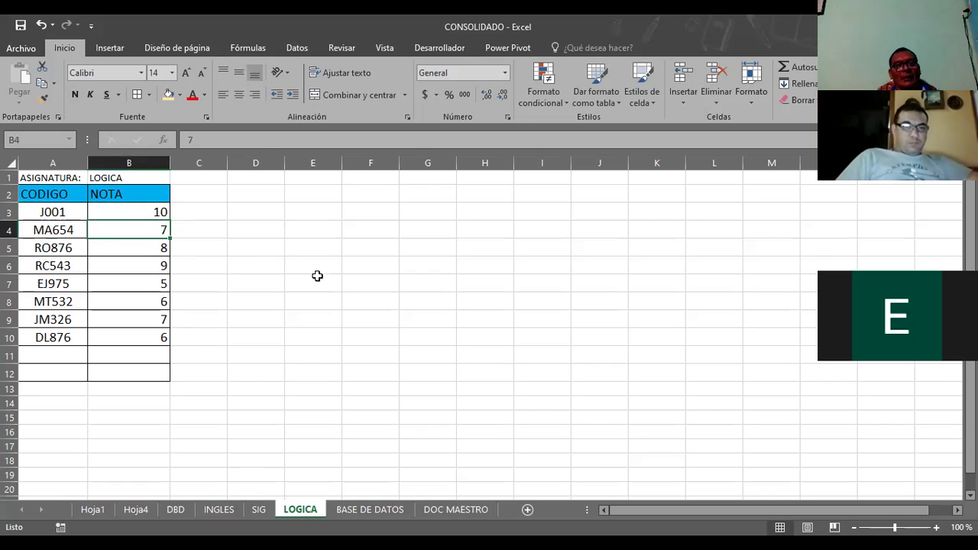
pyautogui.click(314, 275)
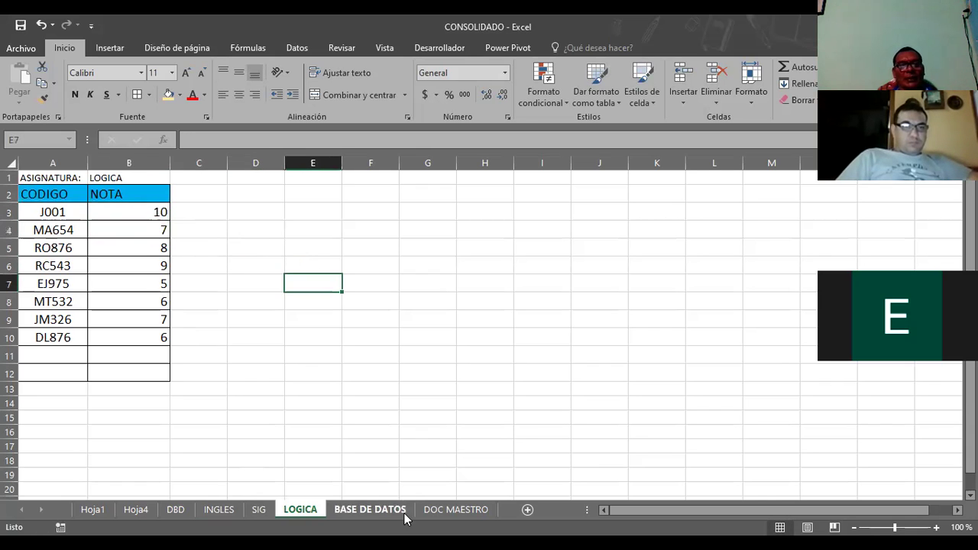
pyautogui.click(459, 511)
pyautogui.click(372, 510)
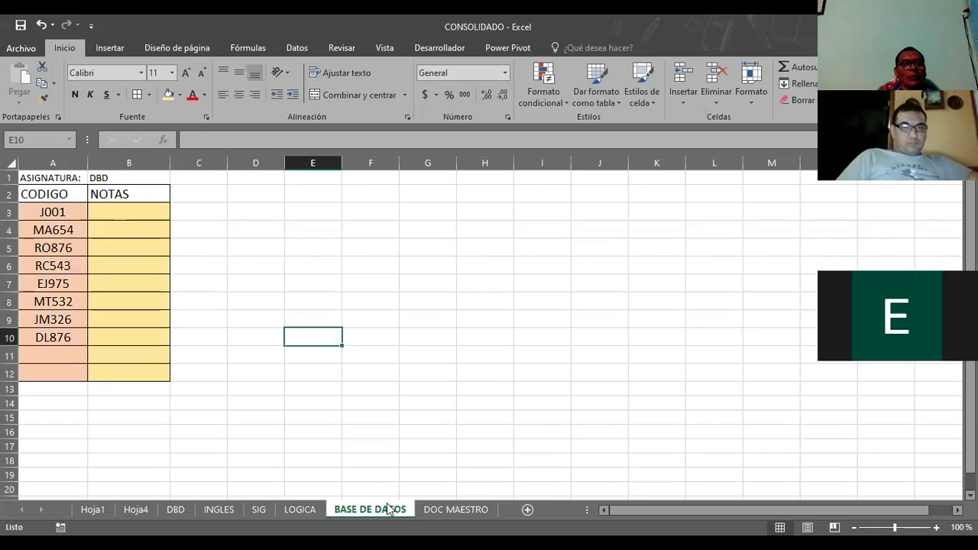
pyautogui.click(452, 509)
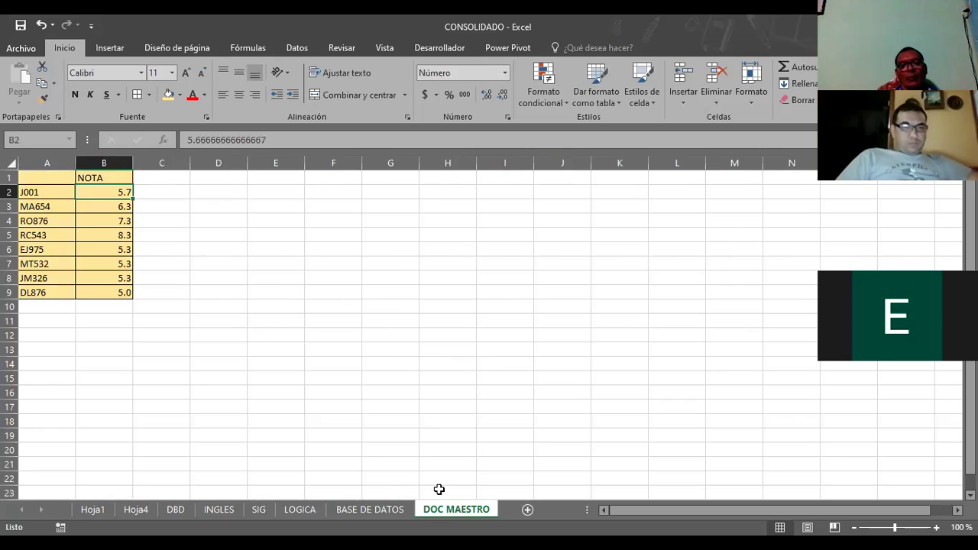
# - Flip back and forth between the INGLES, SIG and LOGICA sheets to compare grades
pyautogui.click(216, 517)
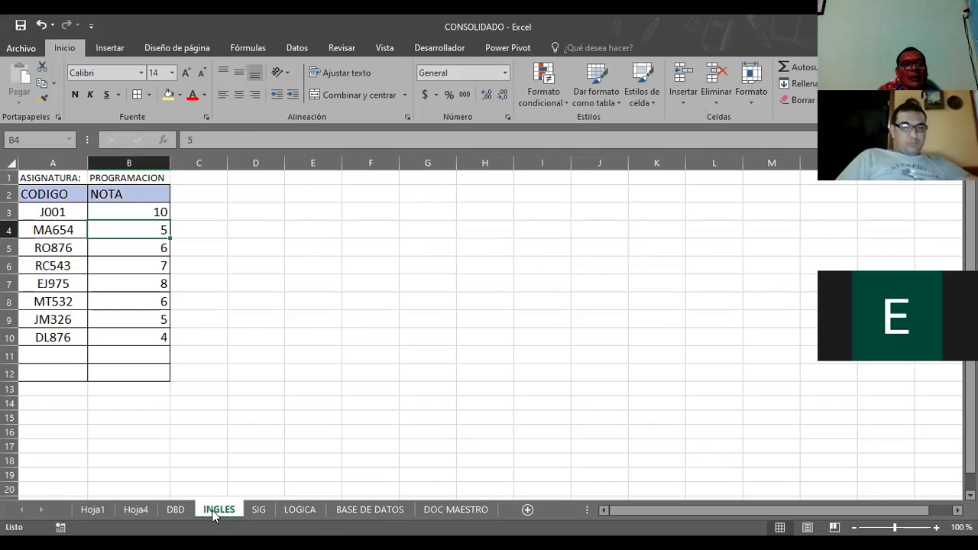
pyautogui.click(254, 512)
pyautogui.click(298, 509)
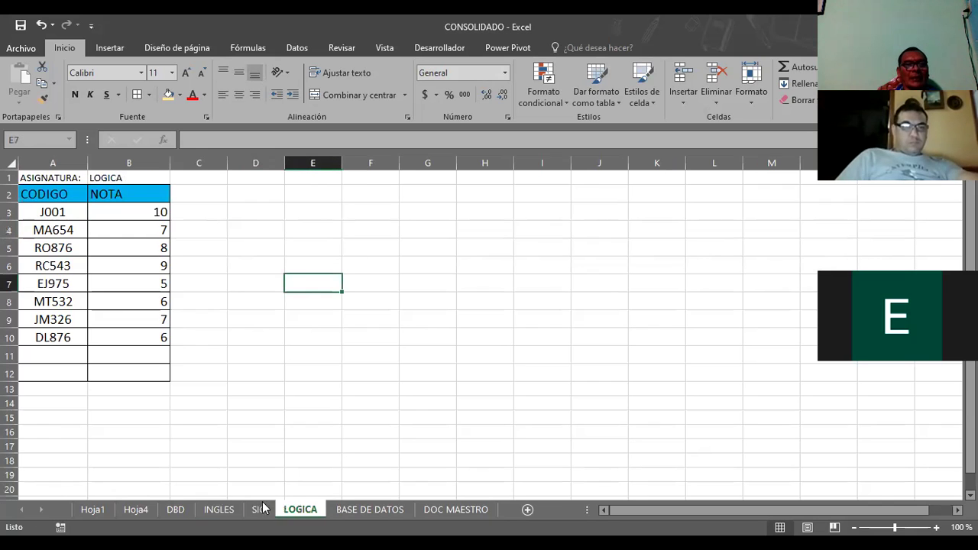
pyautogui.click(209, 511)
pyautogui.click(259, 510)
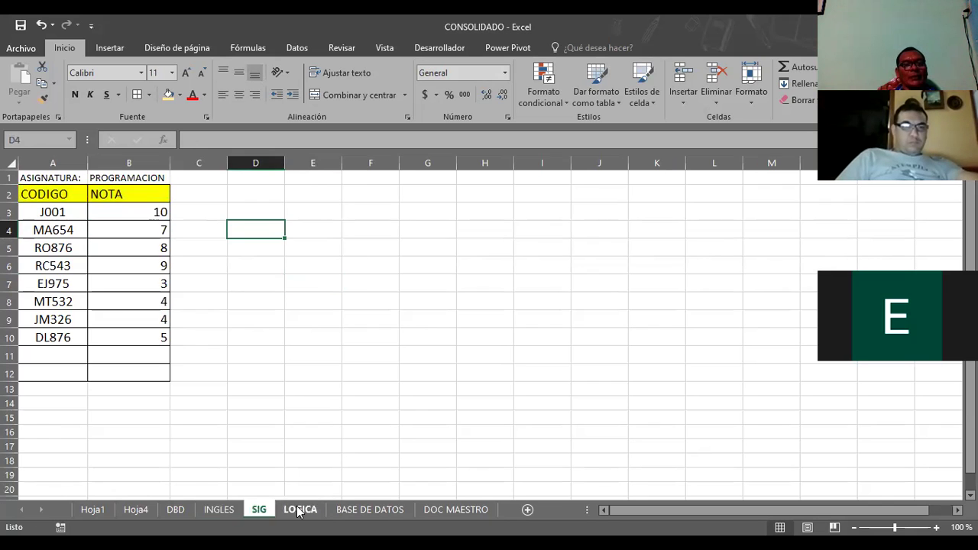
pyautogui.click(298, 510)
pyautogui.click(219, 512)
pyautogui.click(259, 512)
pyautogui.click(298, 510)
pyautogui.click(218, 510)
pyautogui.click(259, 510)
pyautogui.click(300, 510)
pyautogui.click(259, 510)
pyautogui.click(218, 510)
pyautogui.click(259, 510)
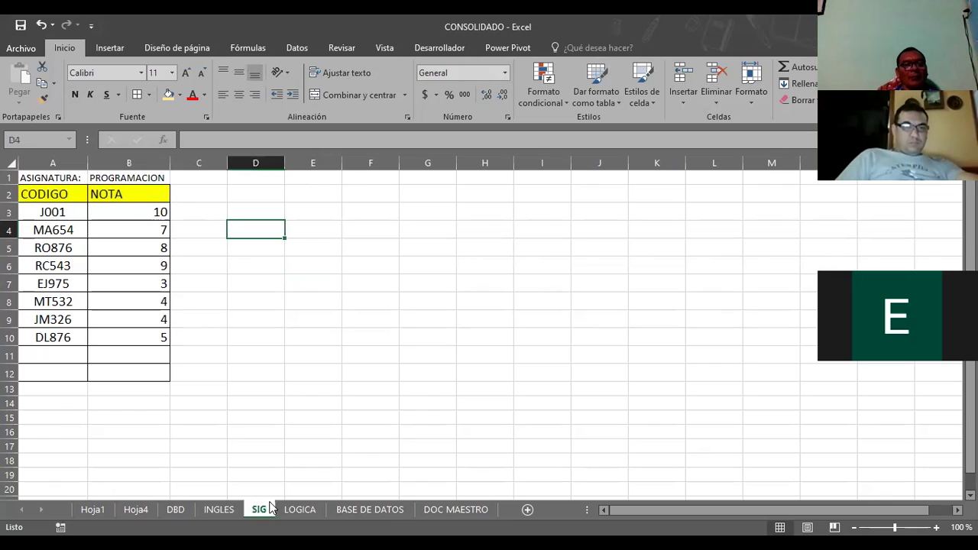
pyautogui.click(215, 510)
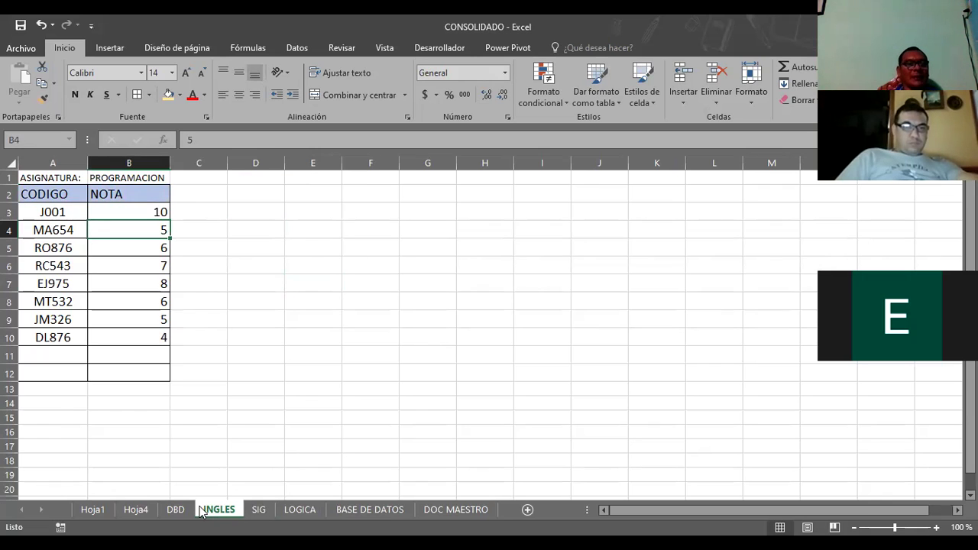
pyautogui.click(259, 511)
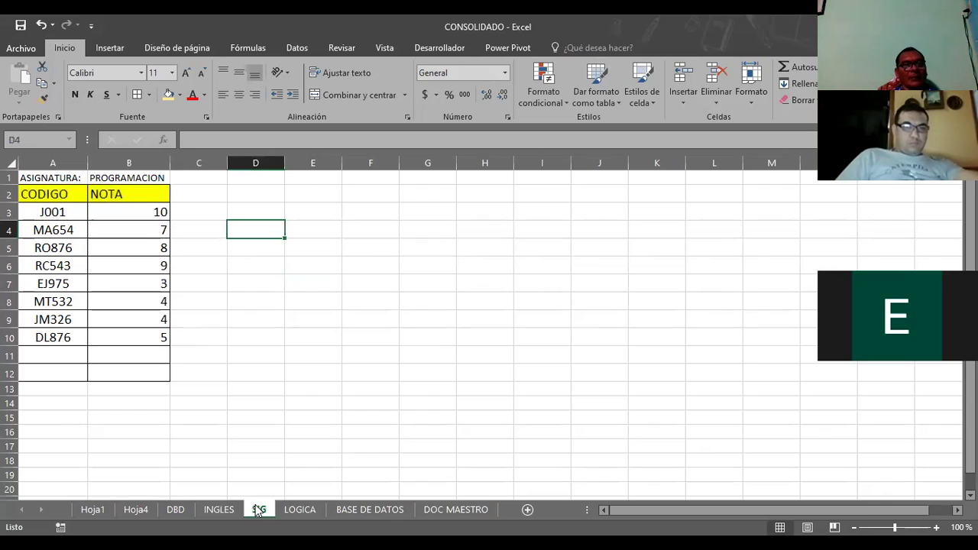
# - On LOGICA, change MA654's grade in B4 from 7 to 6
pyautogui.click(296, 510)
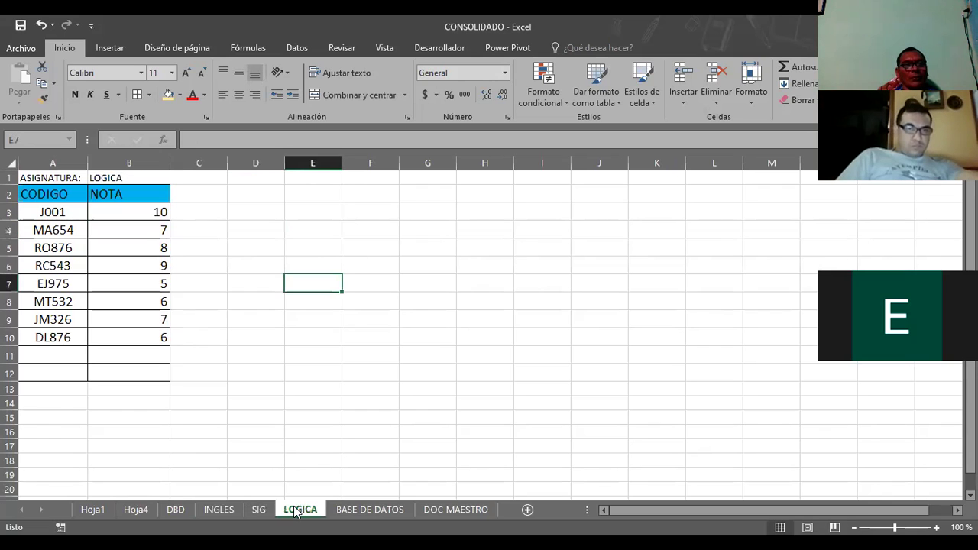
pyautogui.click(134, 231)
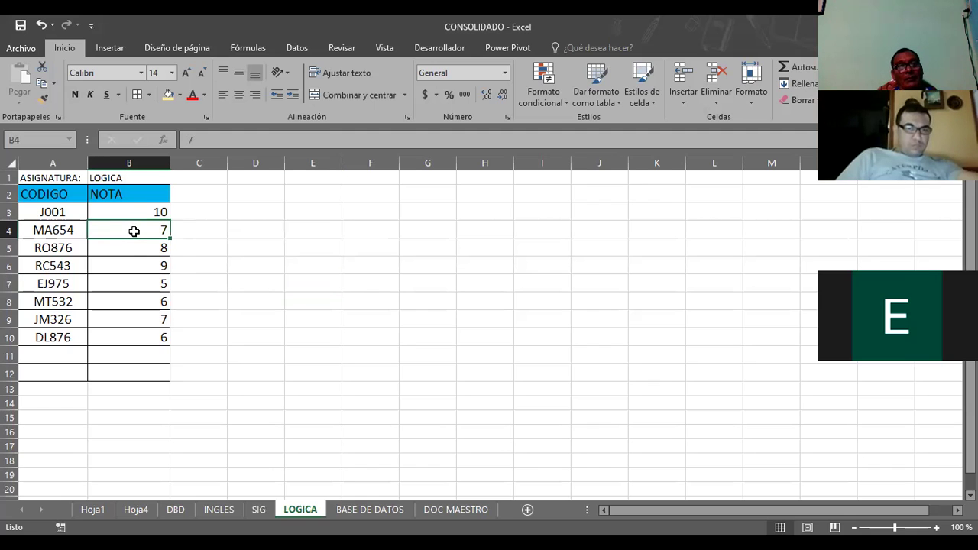
pyautogui.write('6')
pyautogui.click(138, 254)
pyautogui.click(263, 260)
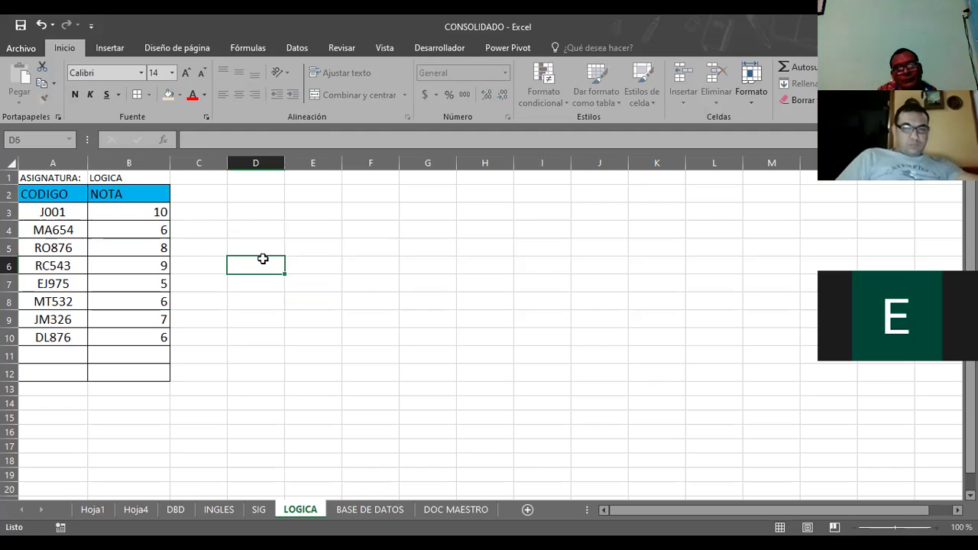
# - On DOC MAESTRO, delete rows 1–11 to clear the old consolidated table
pyautogui.click(447, 511)
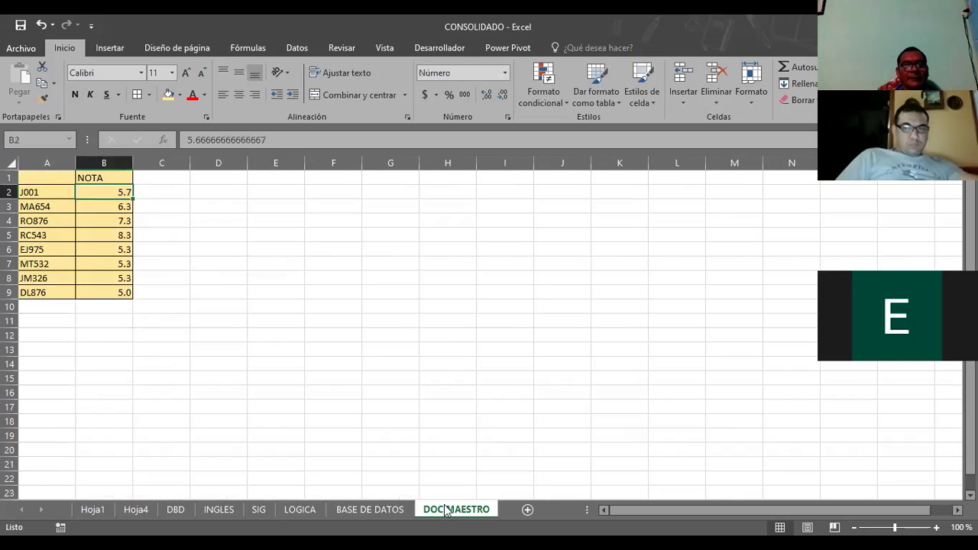
pyautogui.click(9, 177)
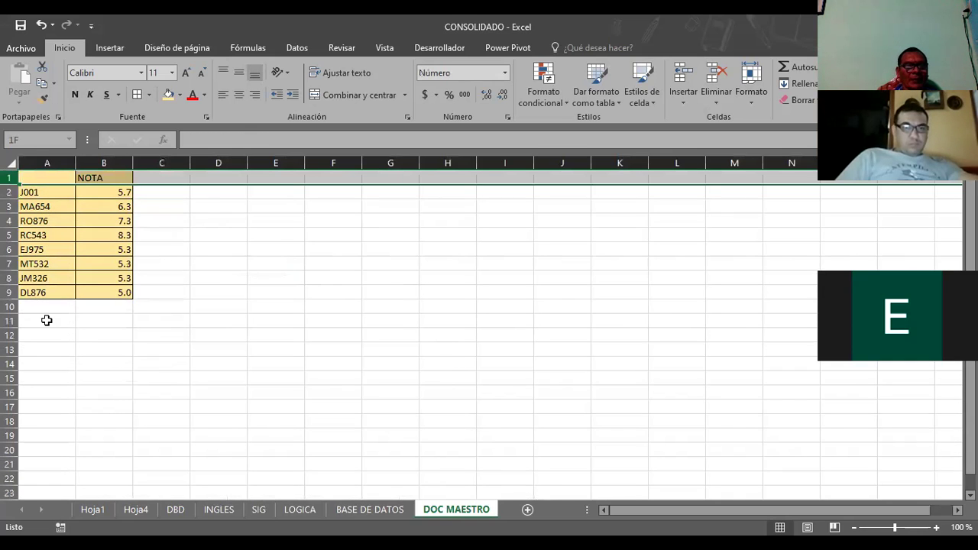
pyautogui.keyDown('shift'); pyautogui.click(9, 320); pyautogui.keyUp('shift')
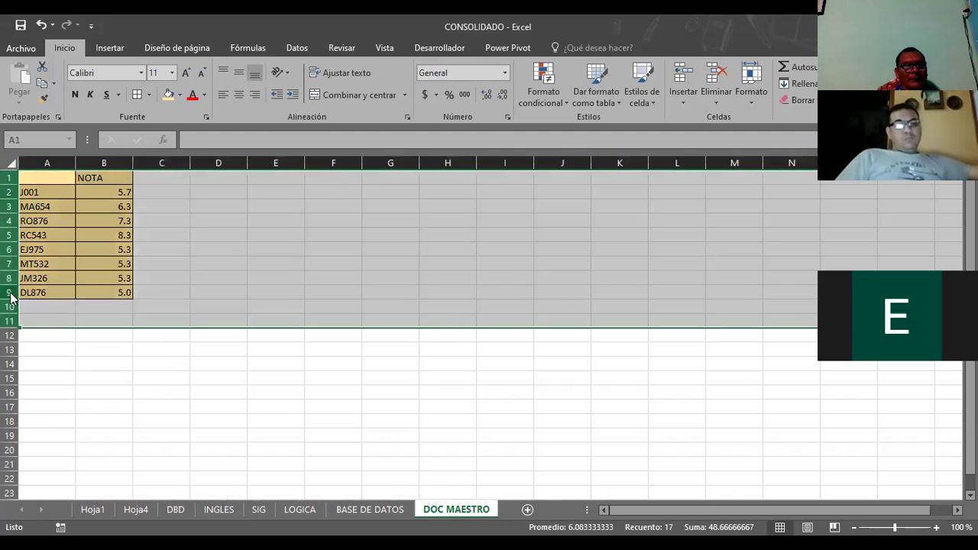
pyautogui.rightClick(11, 298)
pyautogui.click(67, 399)
pyautogui.click(219, 263)
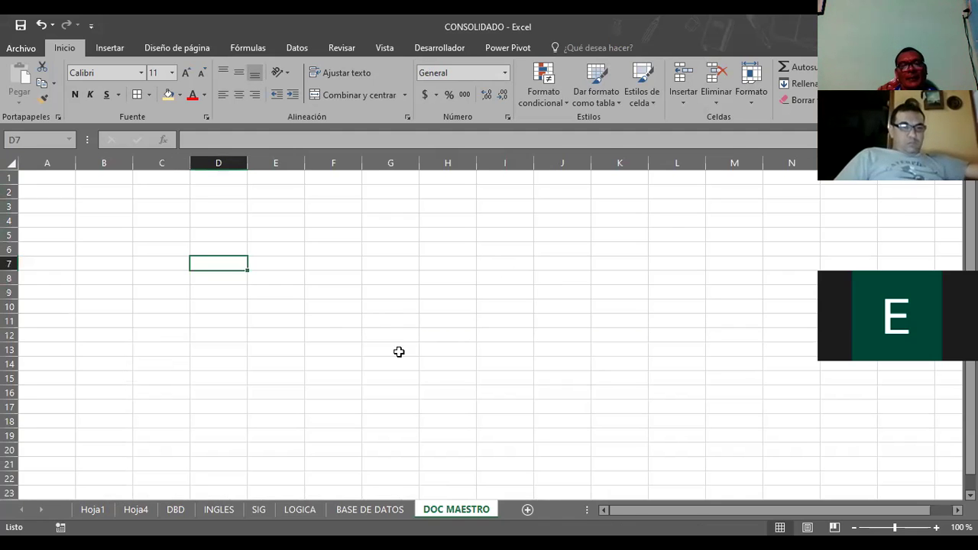
# - Consolidate INGLES, LOGICA and SIG as Promedio into A1, with Crear vínculos con los datos de origen
pyautogui.click(49, 178)
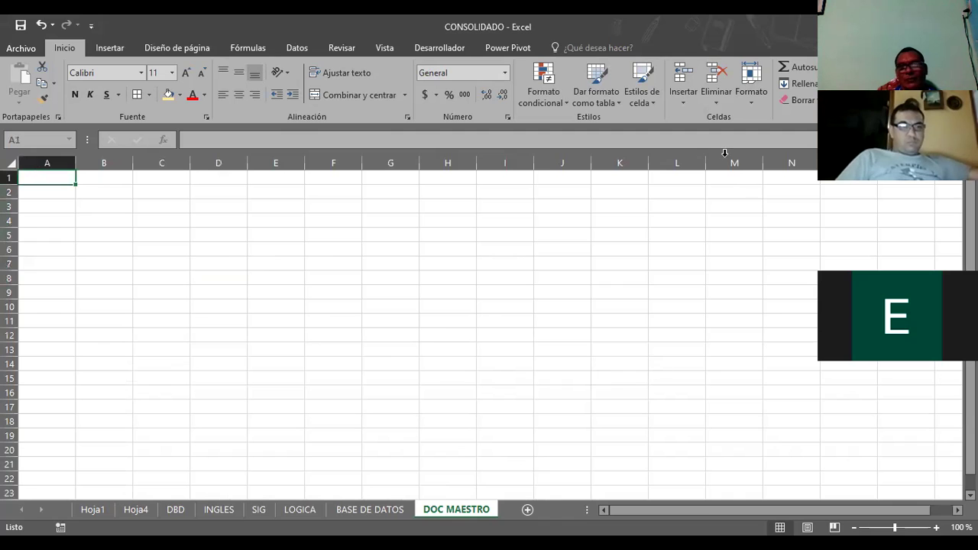
pyautogui.click(294, 47)
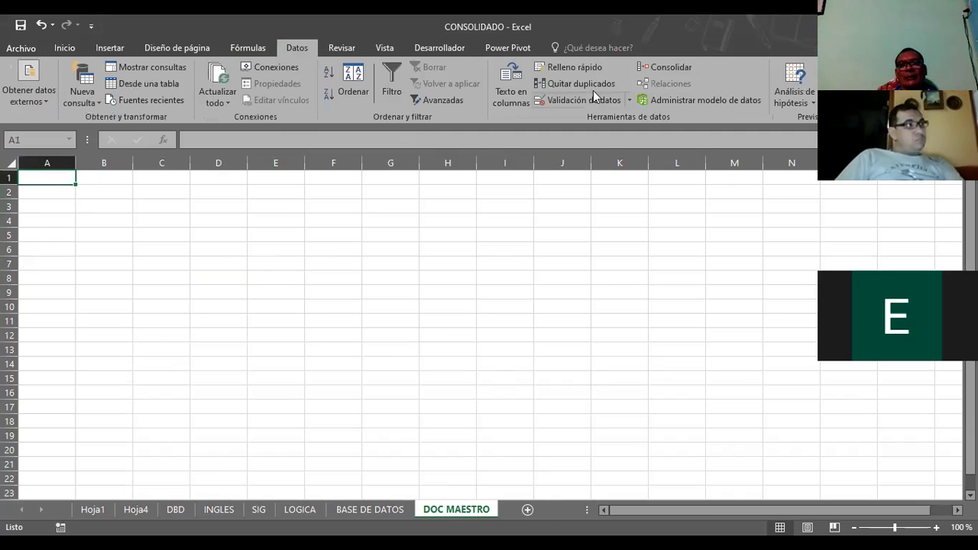
pyautogui.click(681, 68)
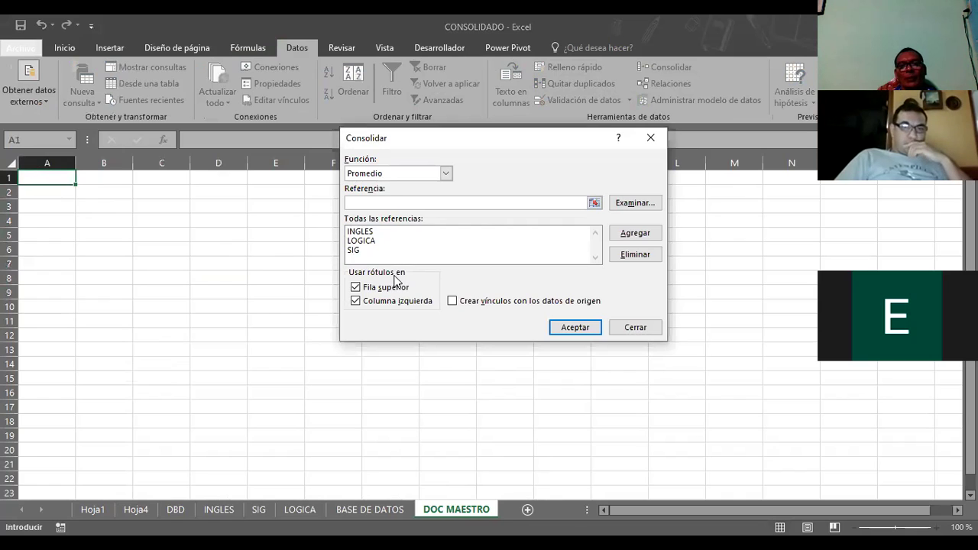
pyautogui.click(452, 302)
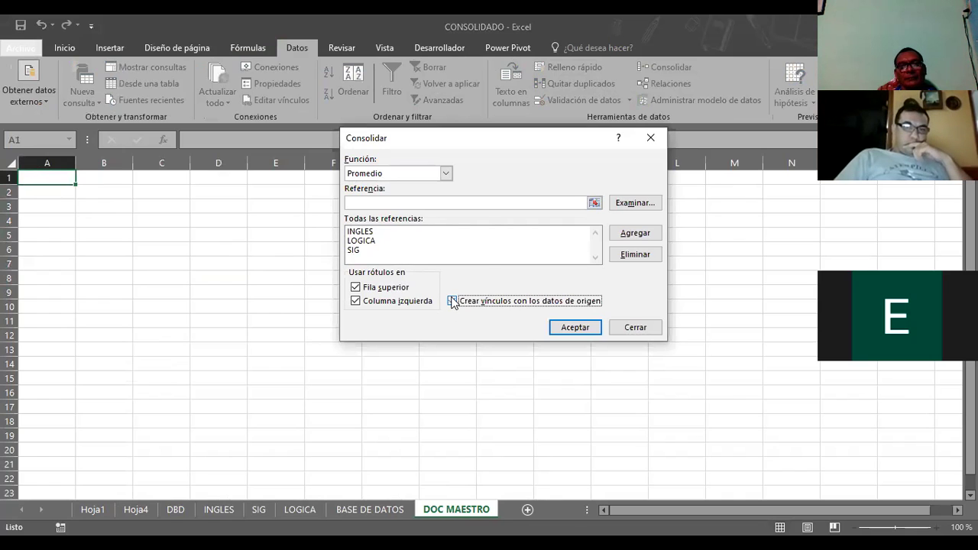
pyautogui.click(567, 330)
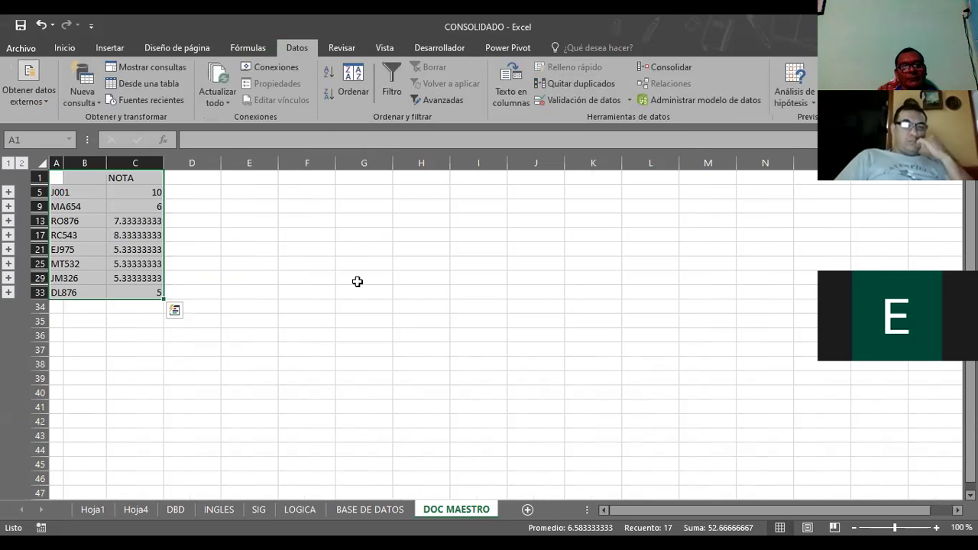
pyautogui.click(358, 282)
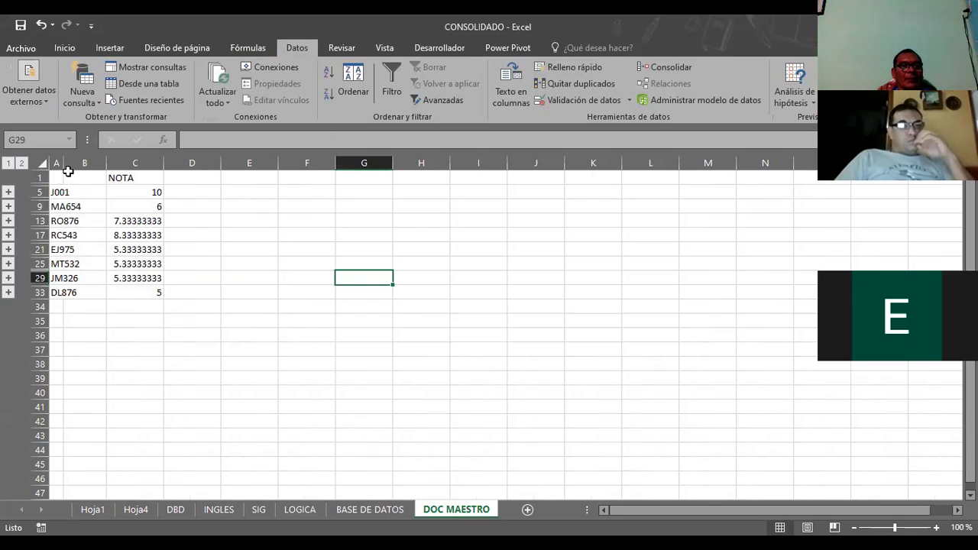
# - Change J001's SIG grade in B3 from 10 to 1, then check DOC MAESTRO's linked average
pyautogui.click(76, 194)
pyautogui.moveTo(119, 192); pyautogui.dragTo(133, 289)
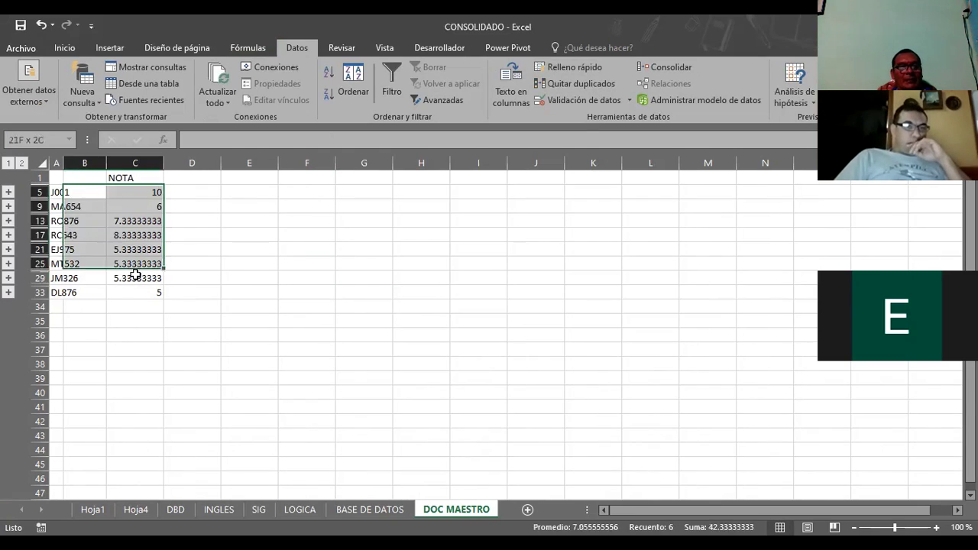
pyautogui.click(192, 278)
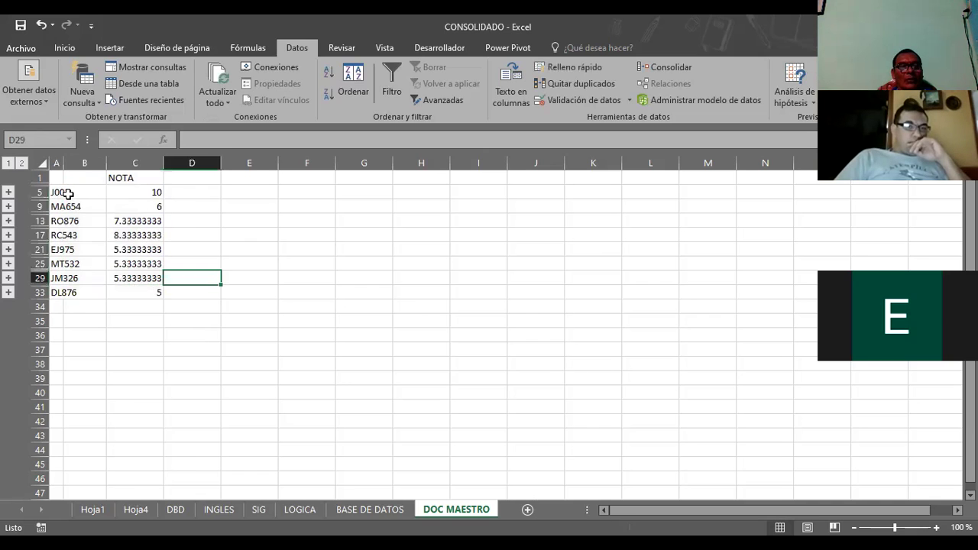
pyautogui.click(260, 510)
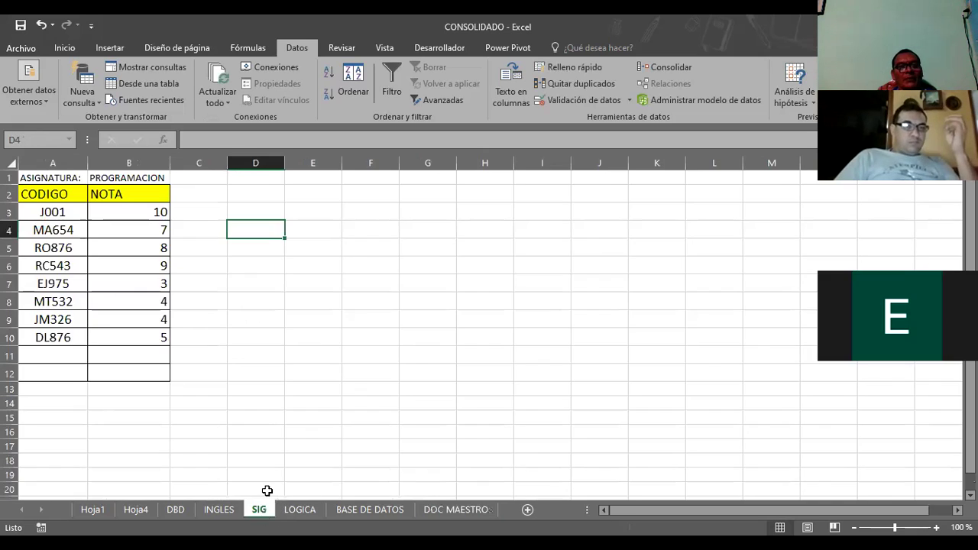
pyautogui.click(147, 211)
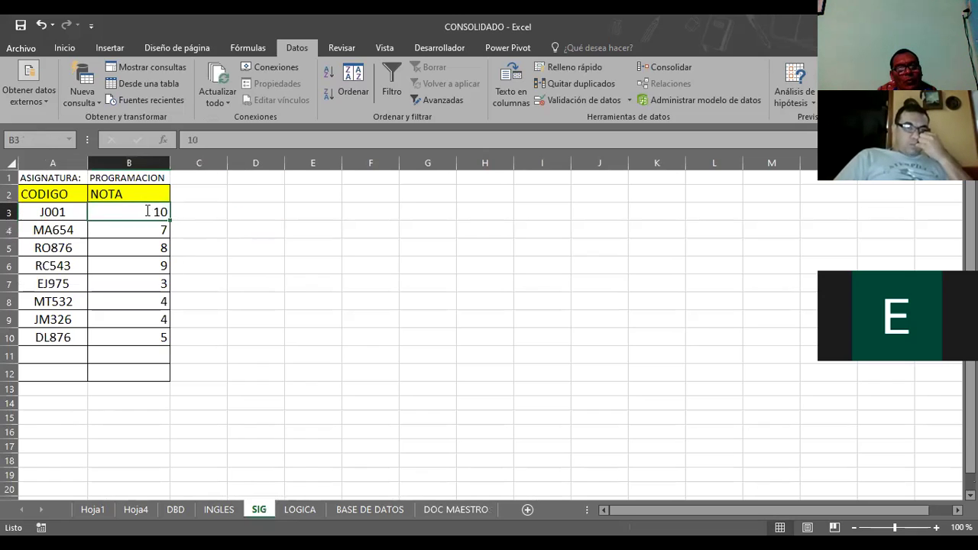
pyautogui.write('1')
pyautogui.press('Return')
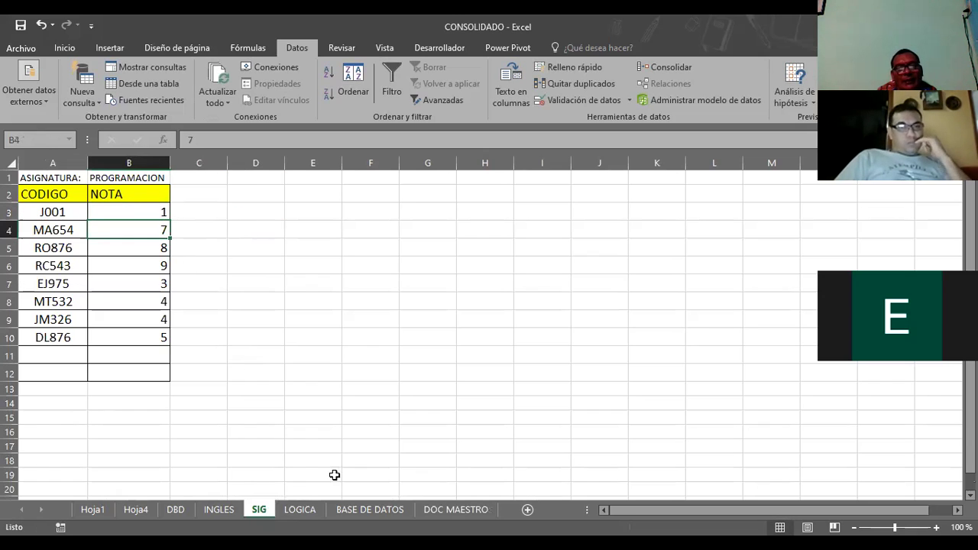
pyautogui.click(365, 510)
pyautogui.click(443, 510)
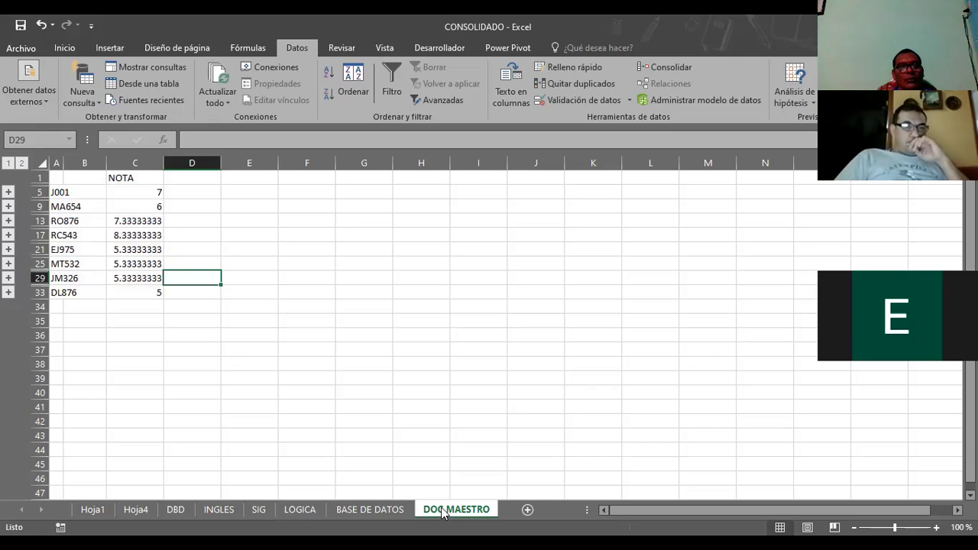
pyautogui.click(131, 192)
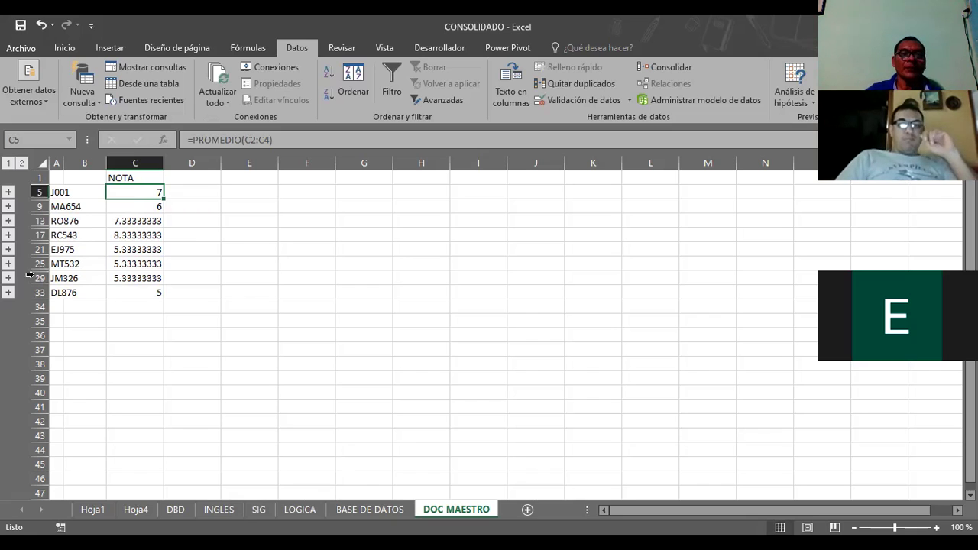
pyautogui.click(310, 248)
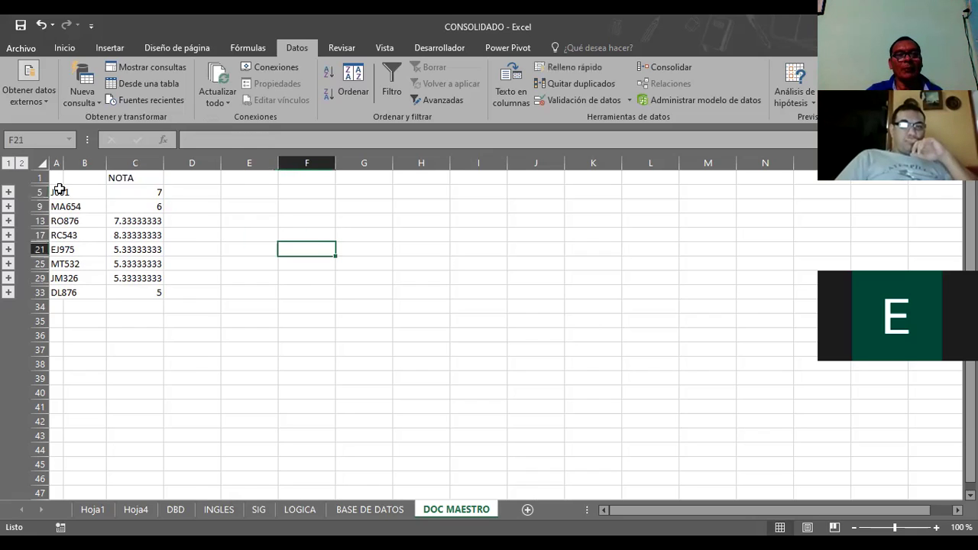
pyautogui.click(452, 278)
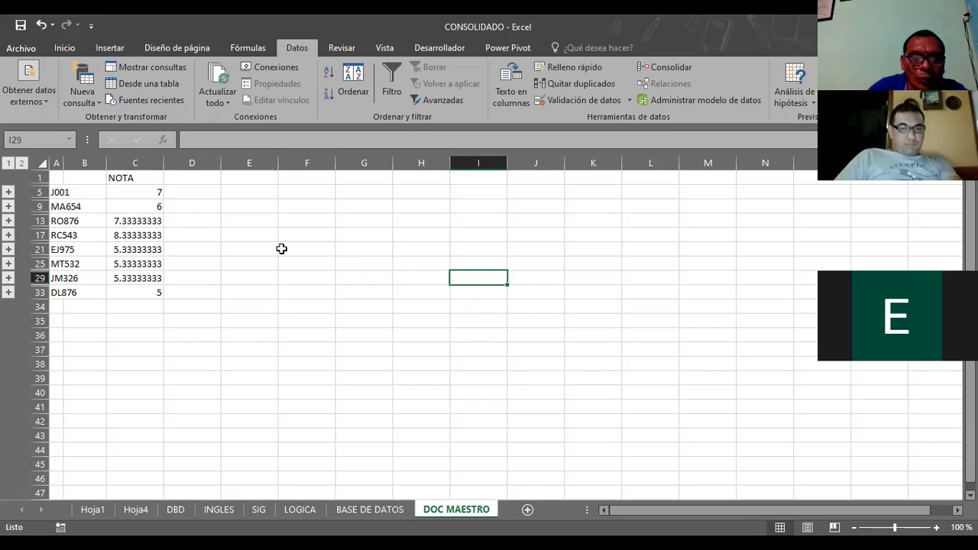
pyautogui.click(309, 192)
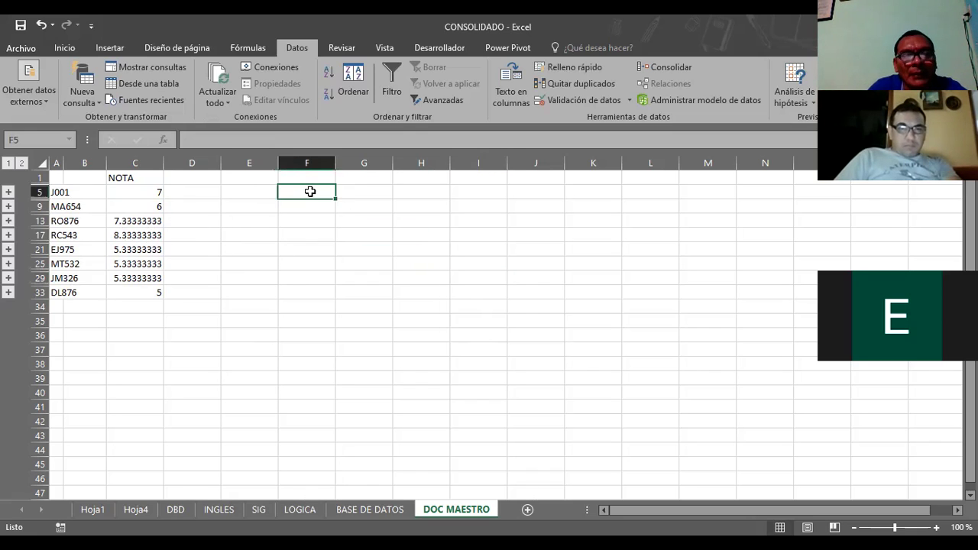
pyautogui.click(362, 198)
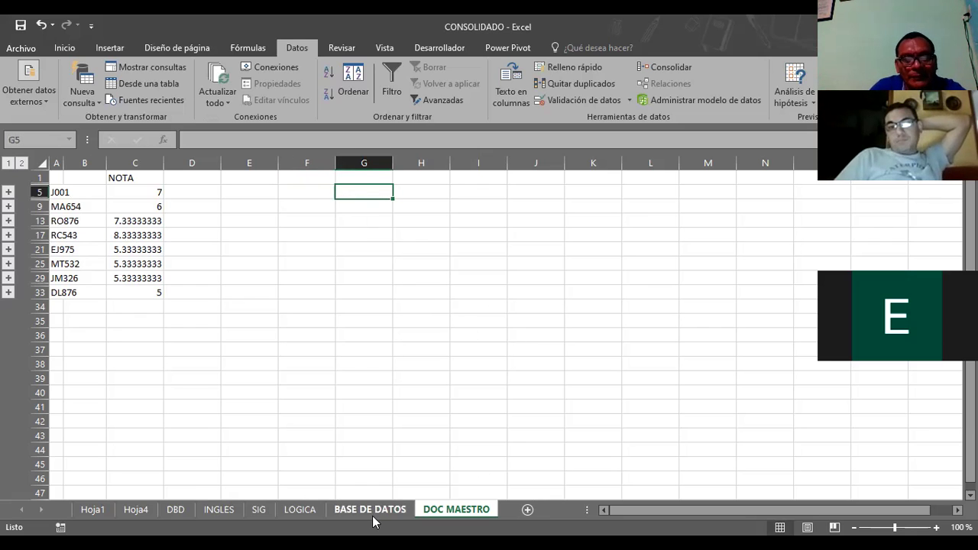
pyautogui.click(214, 513)
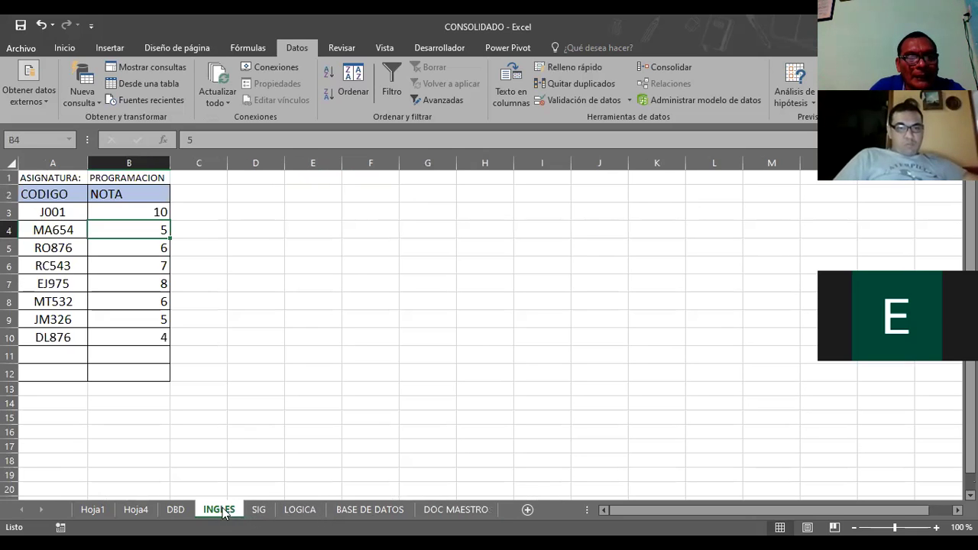
pyautogui.click(258, 512)
pyautogui.click(220, 510)
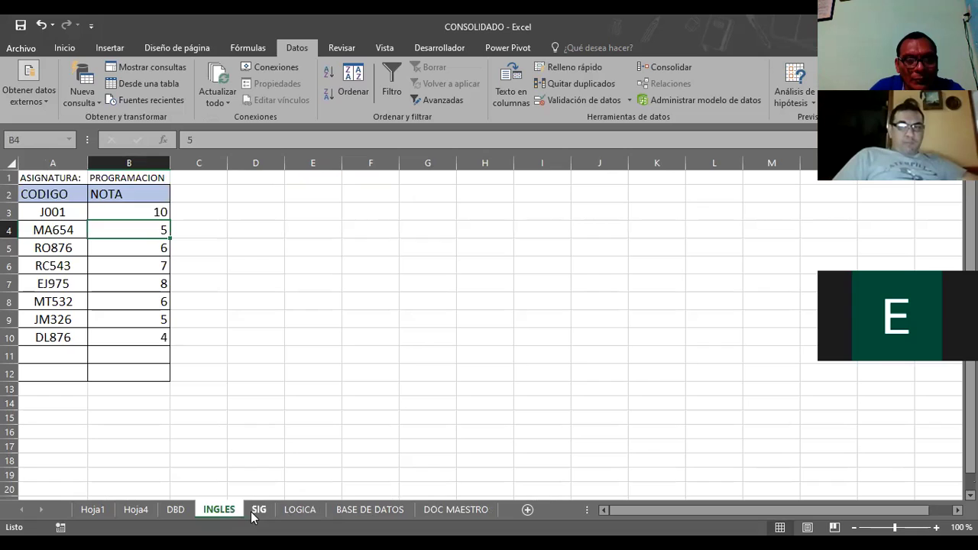
pyautogui.click(258, 512)
pyautogui.click(299, 510)
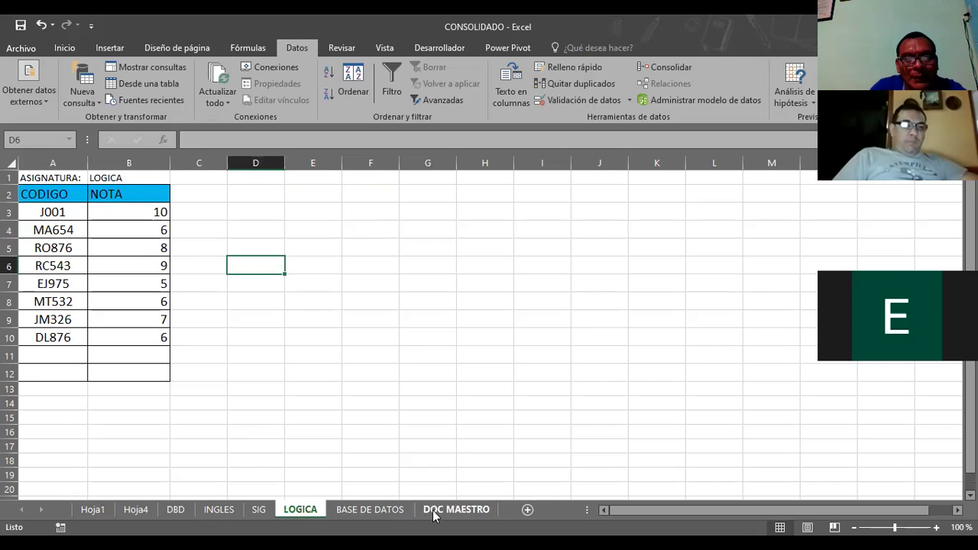
pyautogui.click(437, 512)
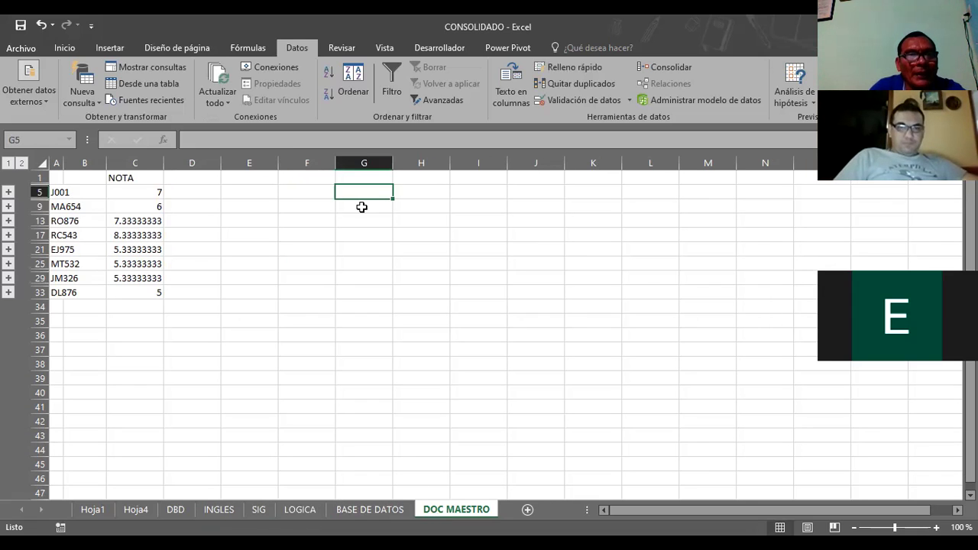
# - Enter NOTAS in G5, then consolidate with only the INGLES reference after removing LOGICA and SIG
pyautogui.write('NOT')
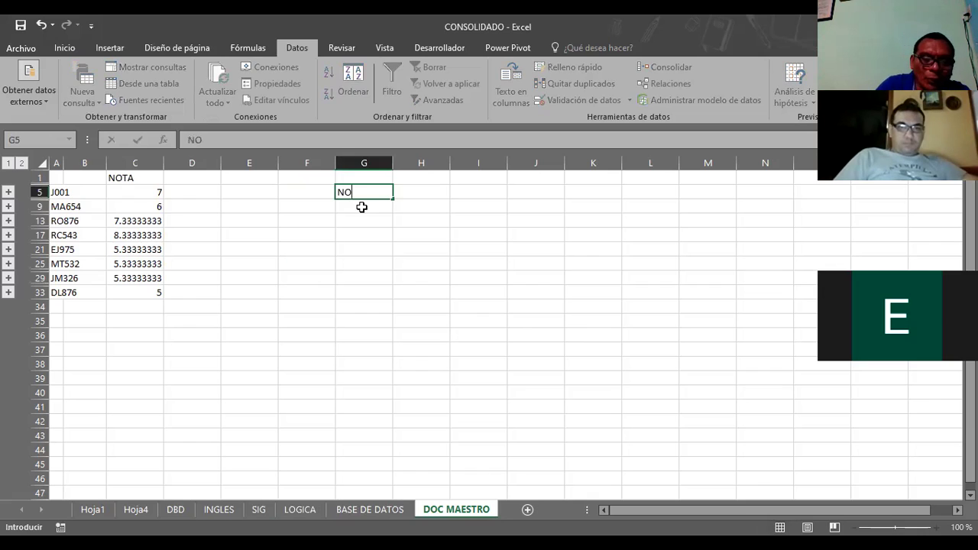
pyautogui.write('AS')
pyautogui.press('Return')
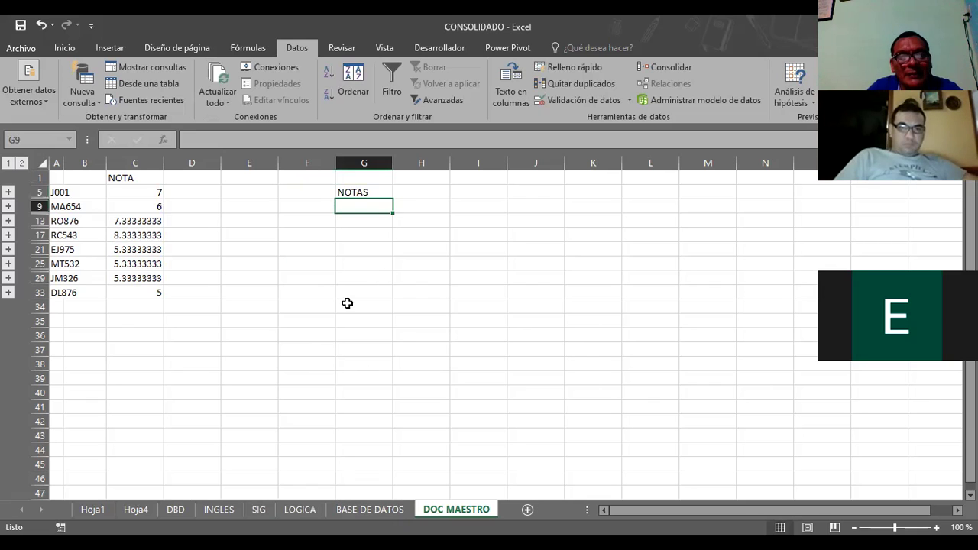
pyautogui.click(670, 70)
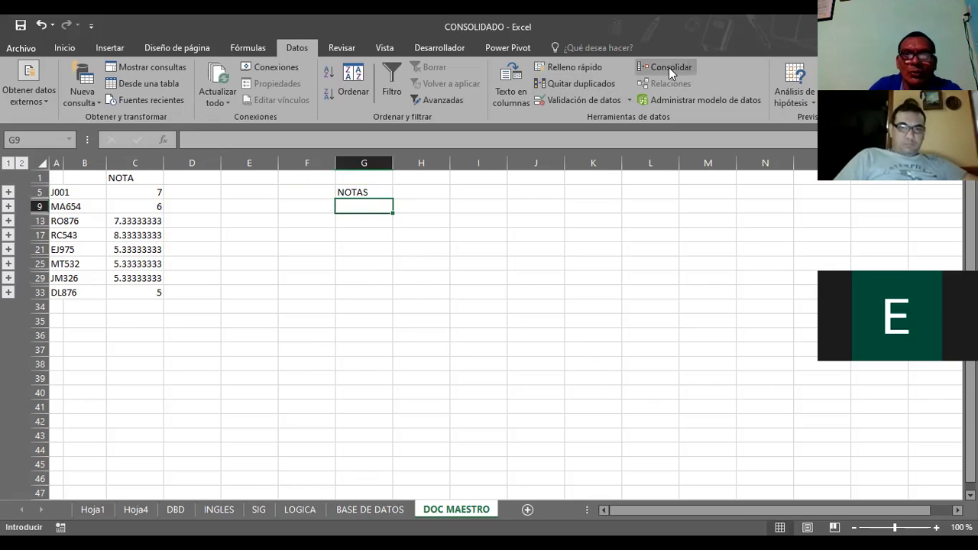
pyautogui.click(369, 241)
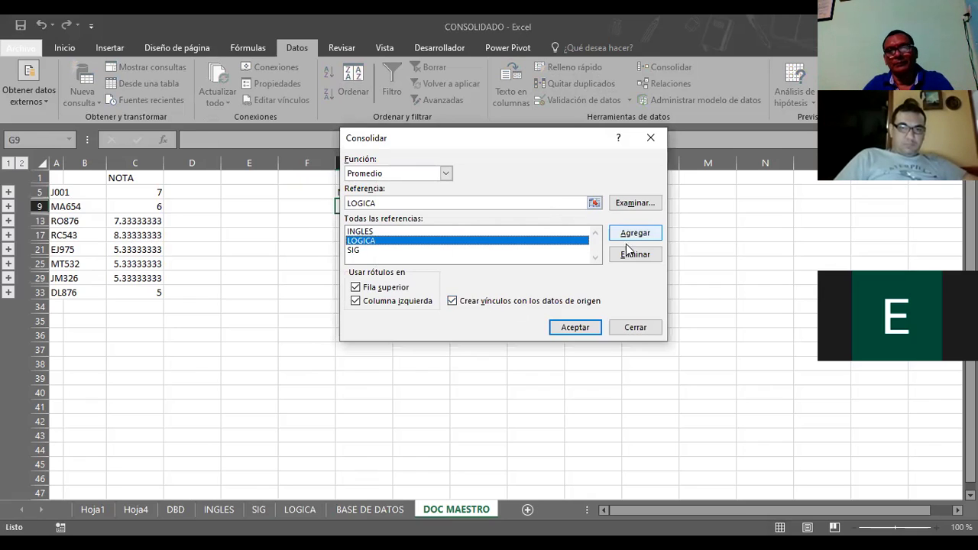
pyautogui.click(629, 253)
pyautogui.click(351, 240)
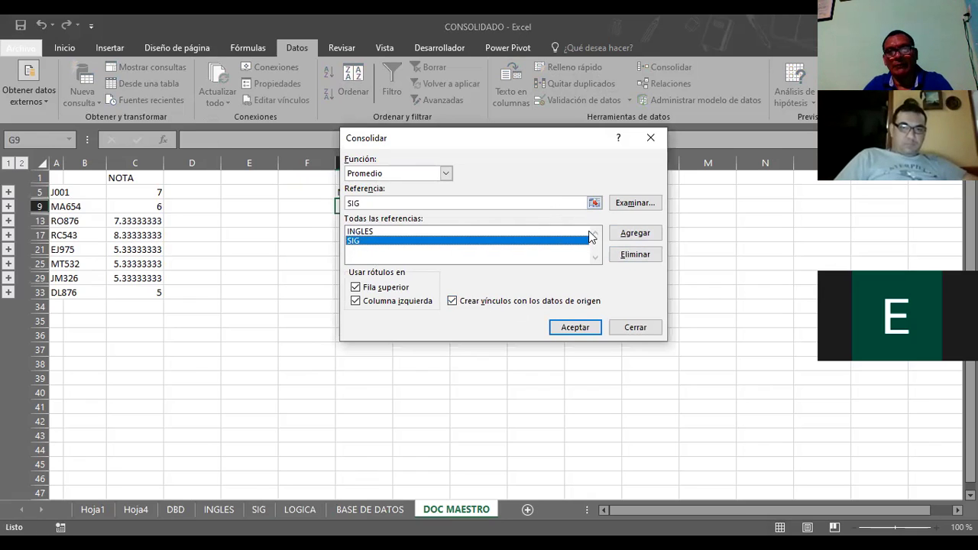
pyautogui.click(633, 255)
pyautogui.click(387, 231)
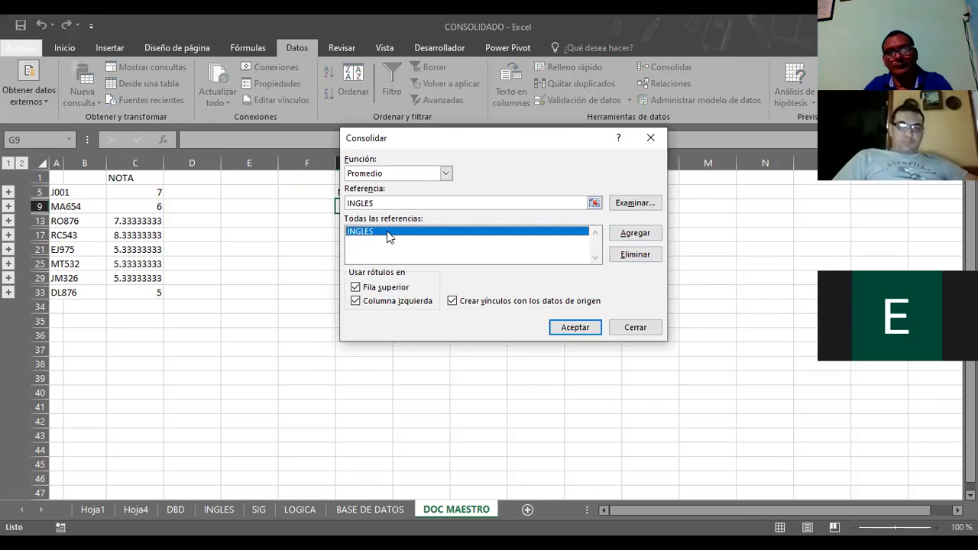
pyautogui.click(574, 326)
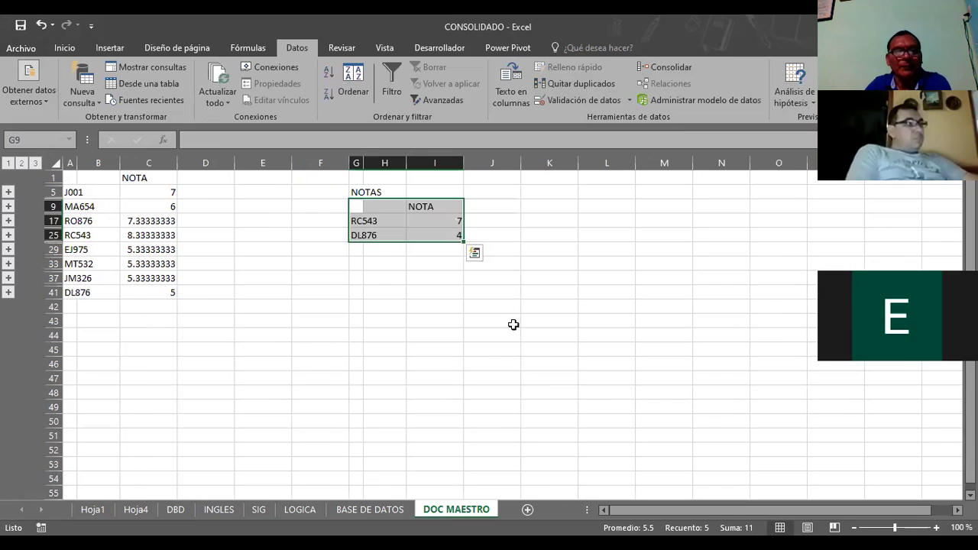
# - Delete the NOTAS heading, its values, and the RC543 and DL876 entries in G17 and G25
pyautogui.click(417, 336)
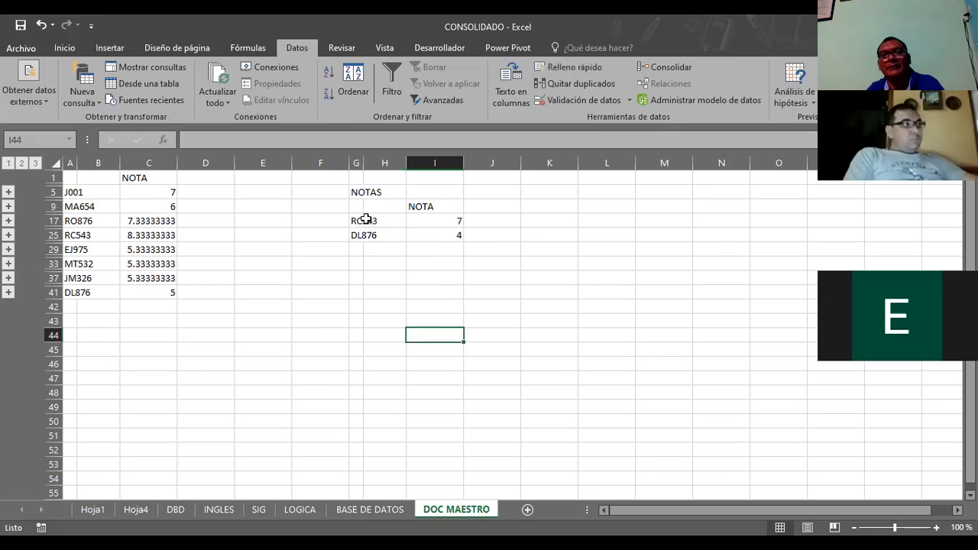
pyautogui.moveTo(366, 191)
pyautogui.mouseDown()
pyautogui.moveTo(444, 240)
pyautogui.moveTo(450, 255)
pyautogui.mouseUp()
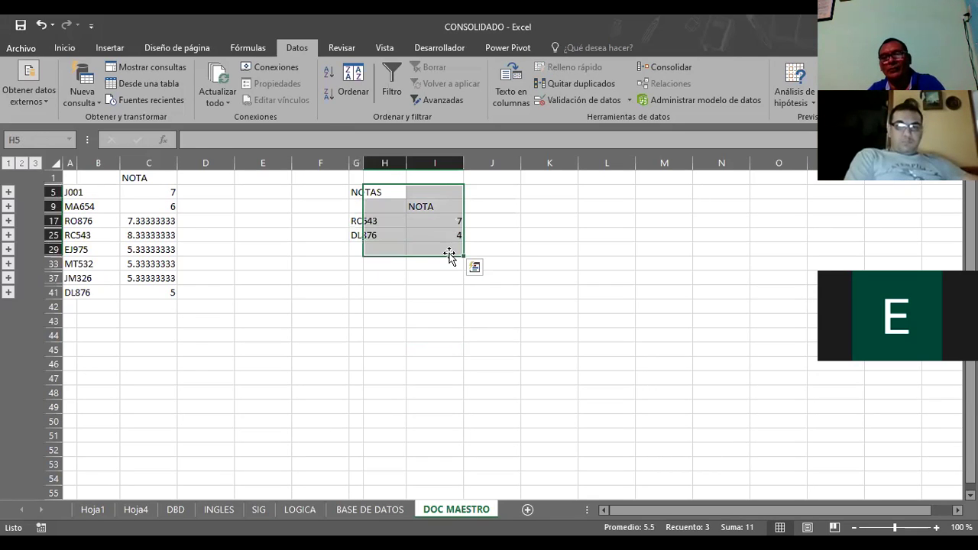
pyautogui.press('Delete')
pyautogui.click(359, 192)
pyautogui.press('Delete')
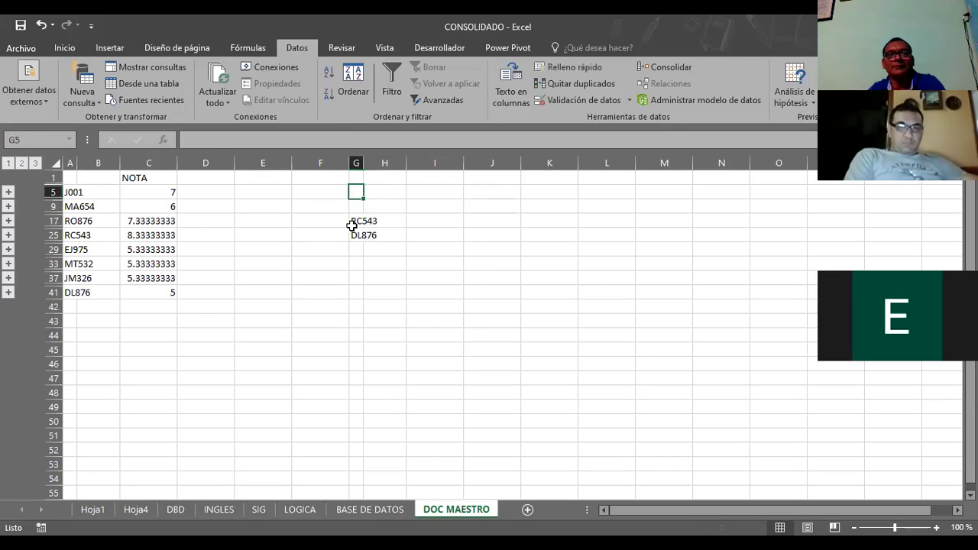
pyautogui.click(354, 223)
pyautogui.press('Delete')
pyautogui.click(356, 234)
pyautogui.press('Delete')
pyautogui.click(394, 233)
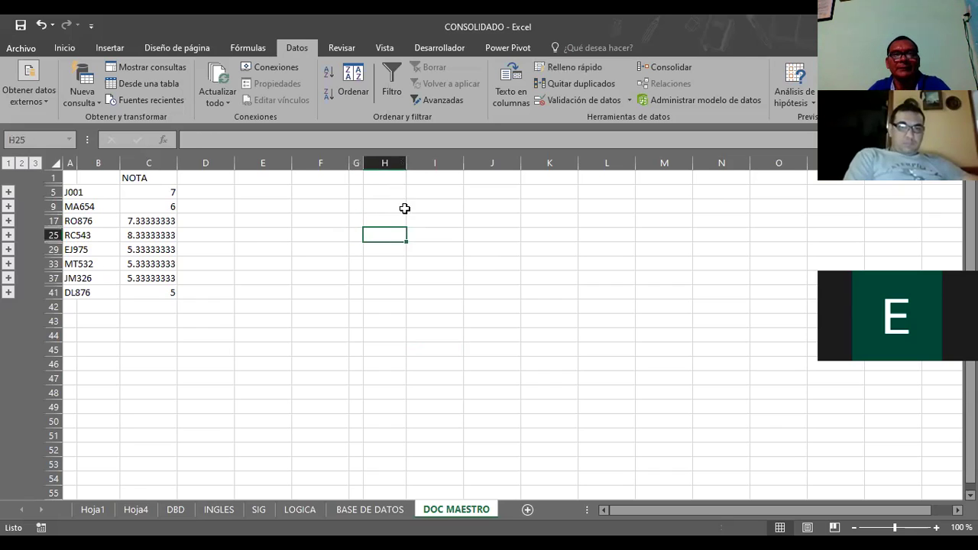
pyautogui.click(439, 203)
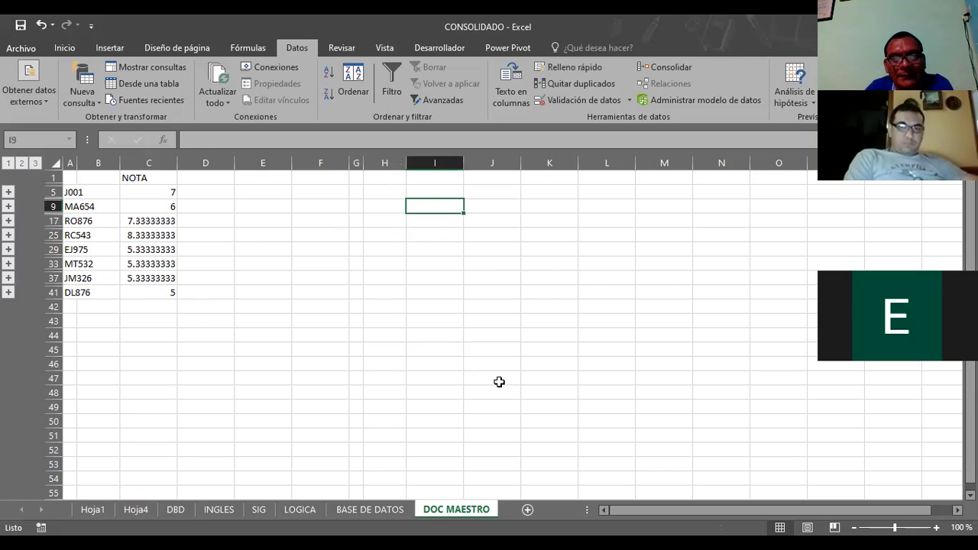
# - In Consolidar, remove the old INGLES reference and set Función to Máx
pyautogui.click(661, 71)
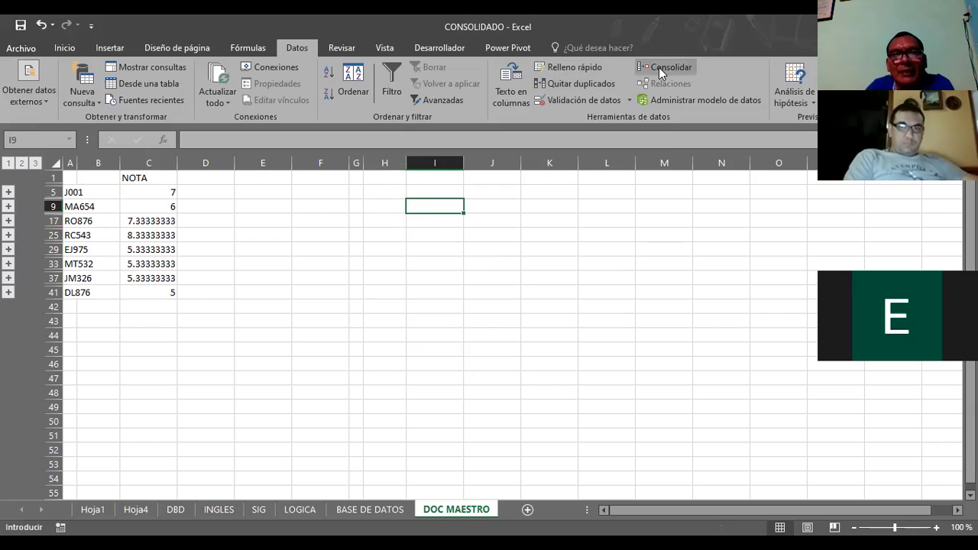
pyautogui.click(362, 237)
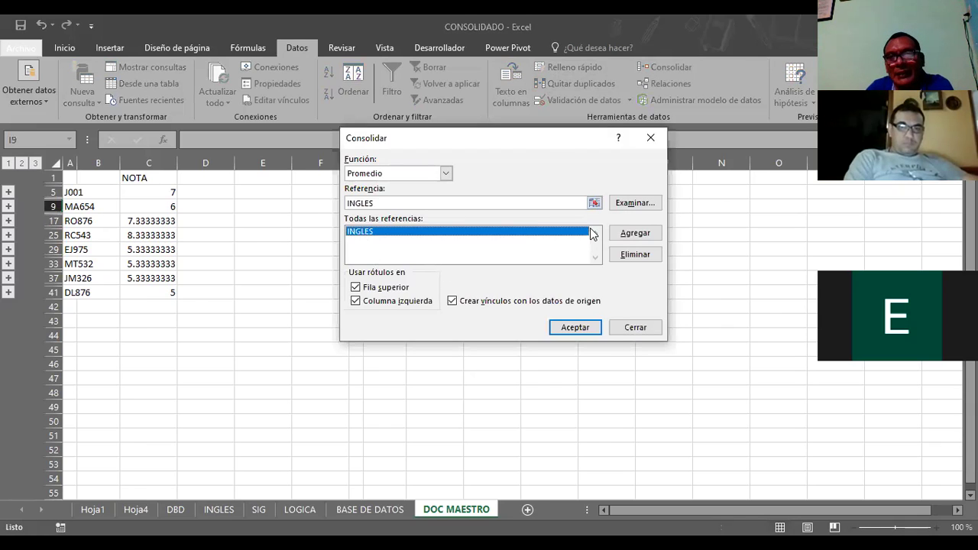
pyautogui.click(630, 253)
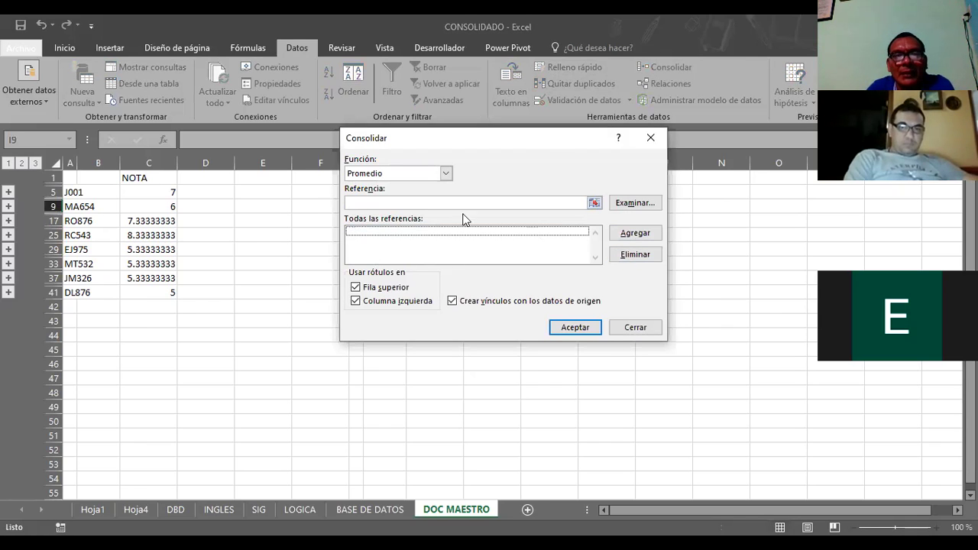
pyautogui.click(446, 174)
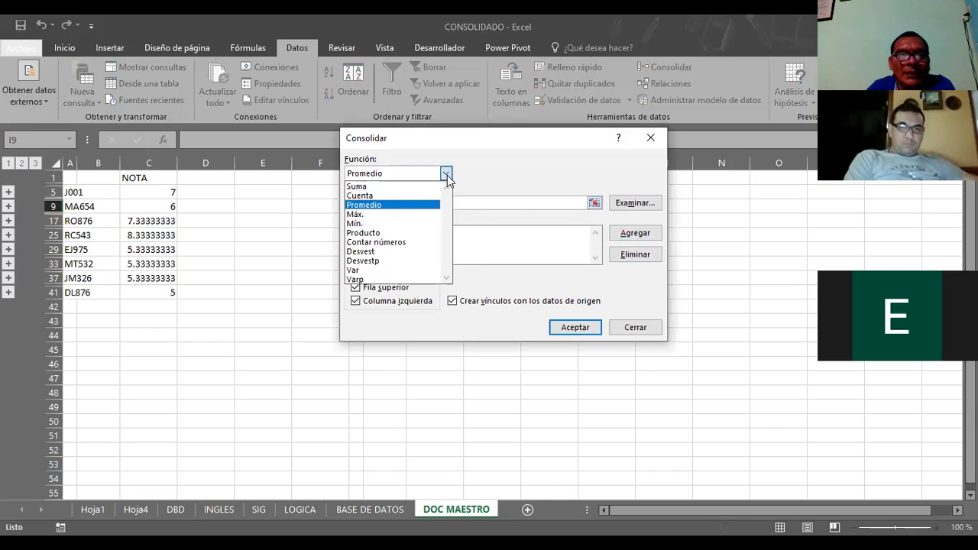
pyautogui.click(355, 214)
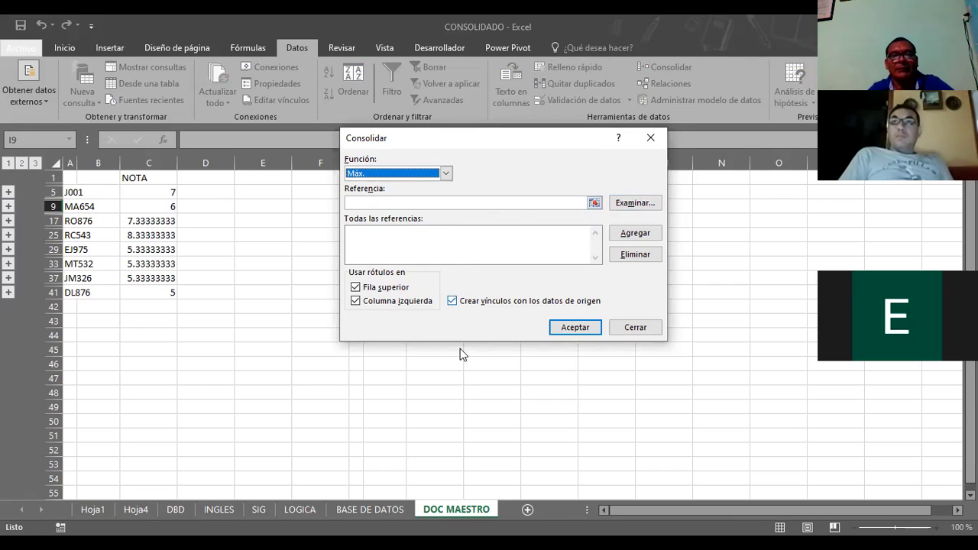
# - Add SIG!$B$2:$B$10 as a consolidation reference
pyautogui.click(594, 202)
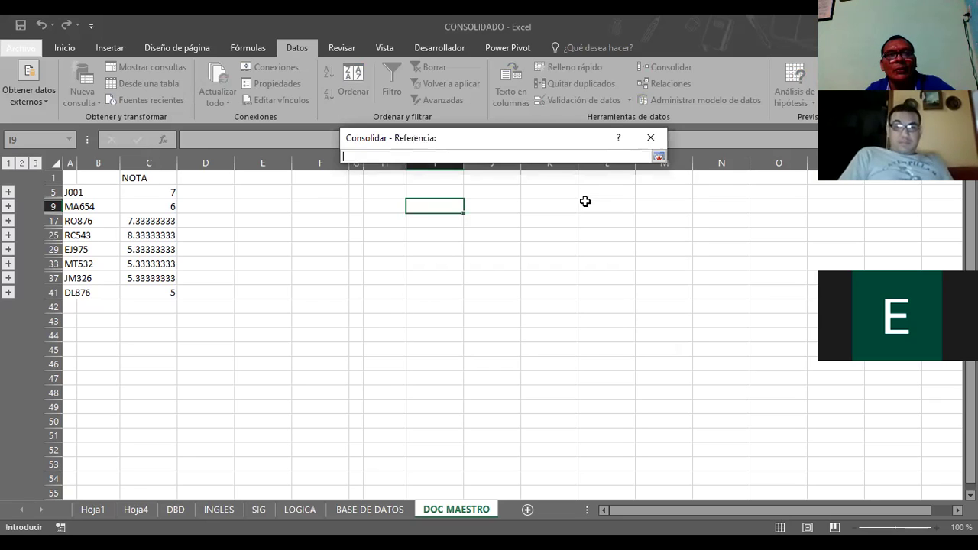
pyautogui.click(658, 158)
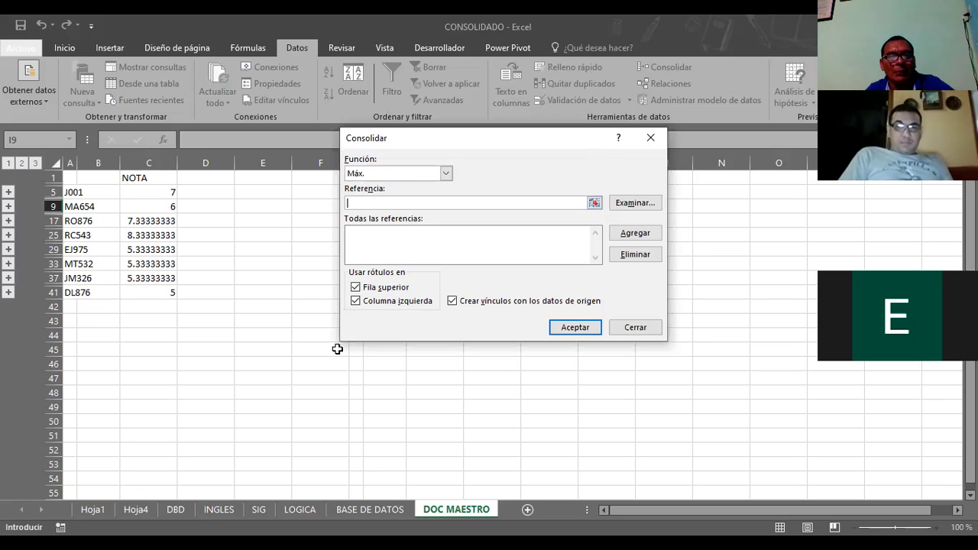
pyautogui.click(259, 510)
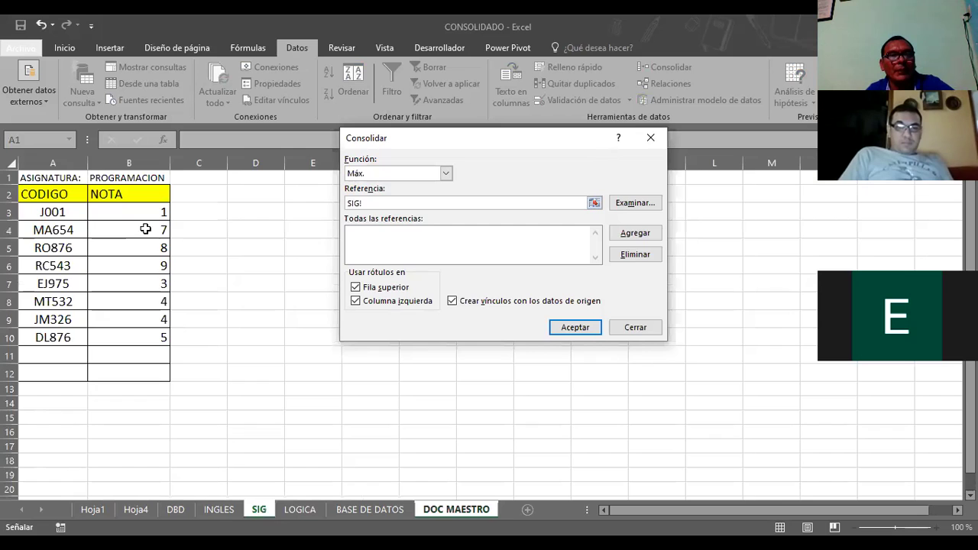
pyautogui.click(136, 194)
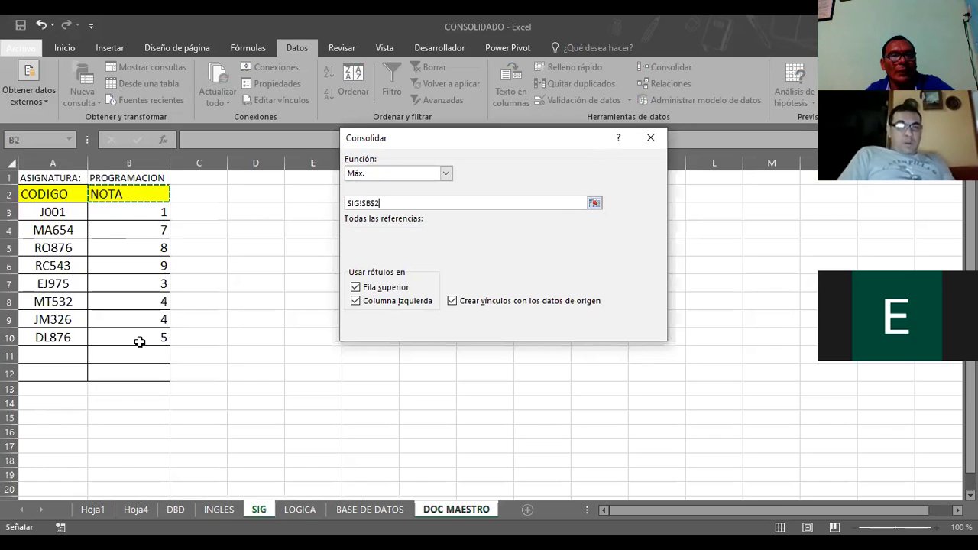
pyautogui.moveTo(137, 369); pyautogui.dragTo(139, 341)
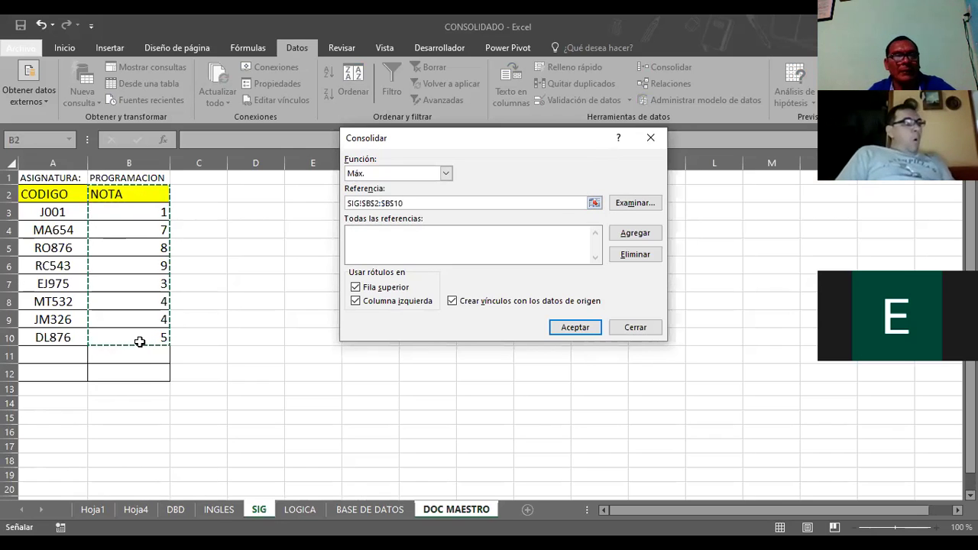
pyautogui.click(635, 233)
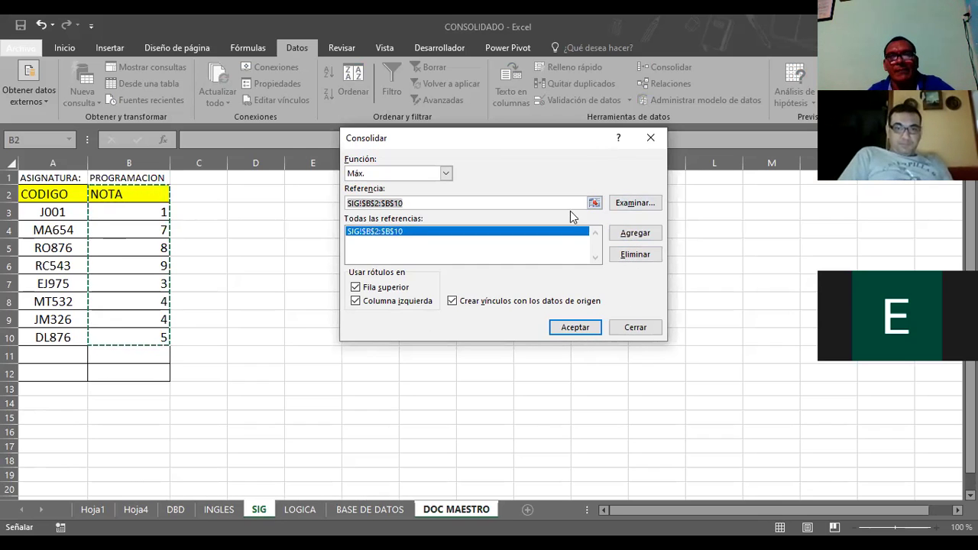
# - Add LOGICA!$B$2:$B$10 as a consolidation reference
pyautogui.click(594, 203)
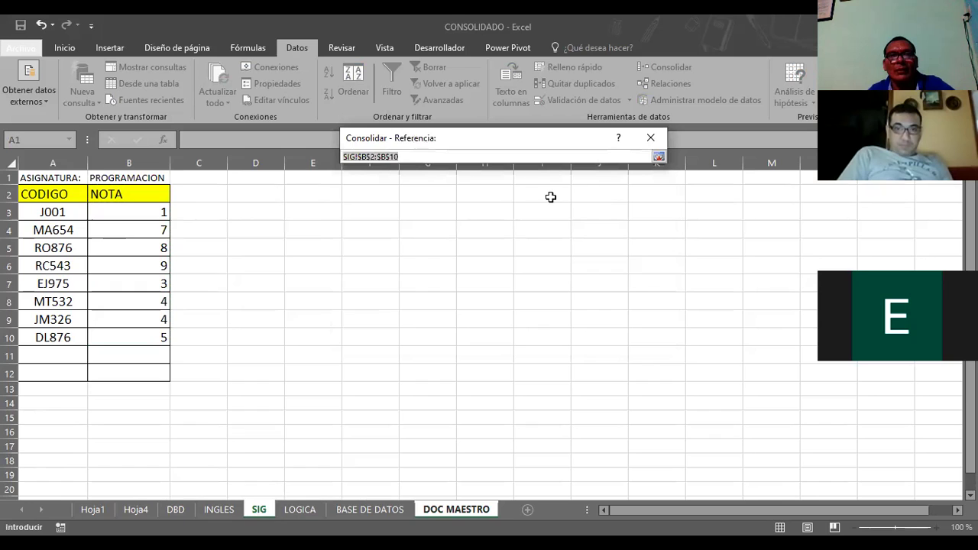
pyautogui.press('Delete')
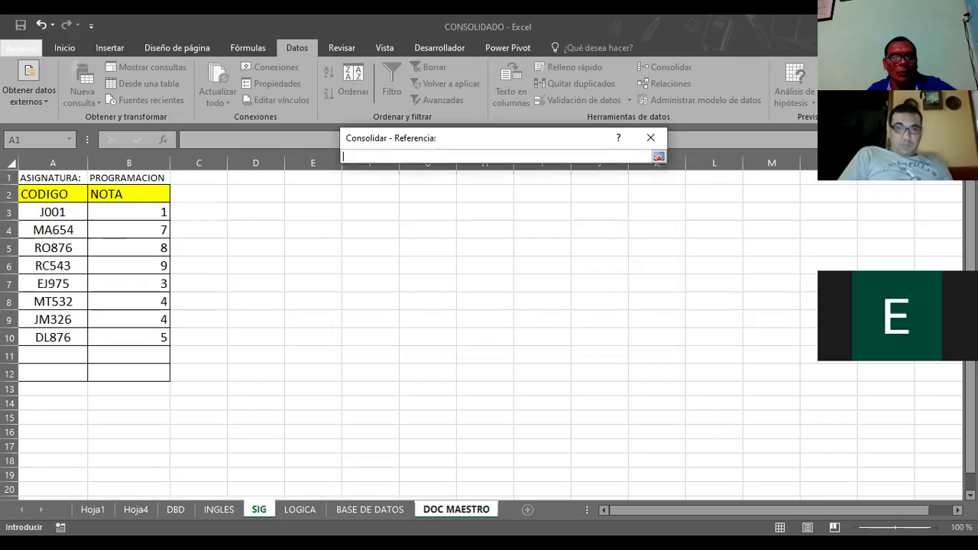
pyautogui.click(299, 509)
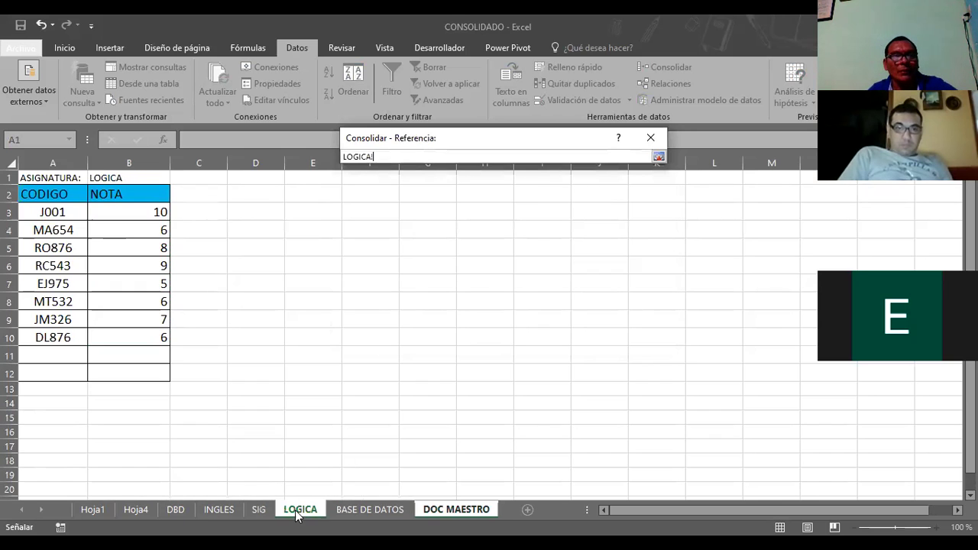
pyautogui.click(143, 194)
pyautogui.moveTo(144, 194); pyautogui.dragTo(146, 336)
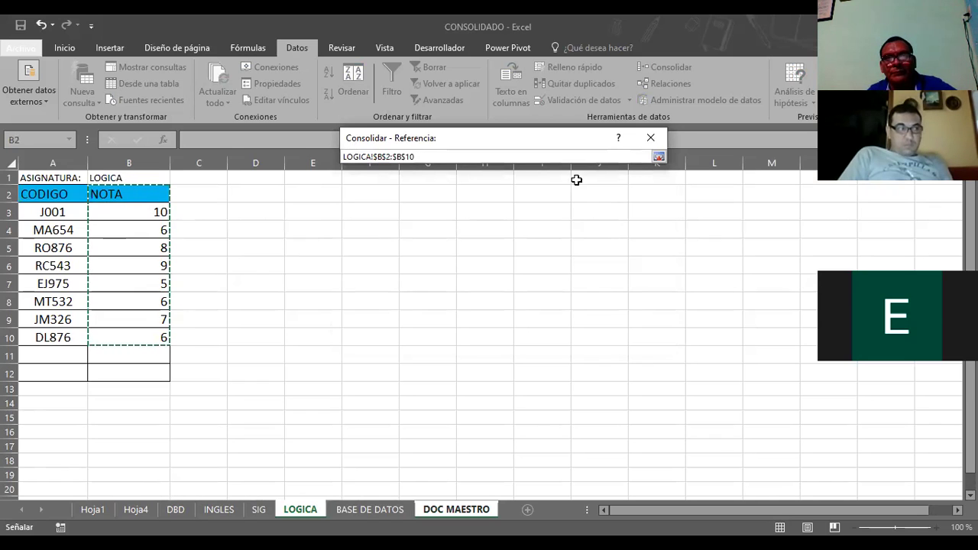
pyautogui.click(659, 158)
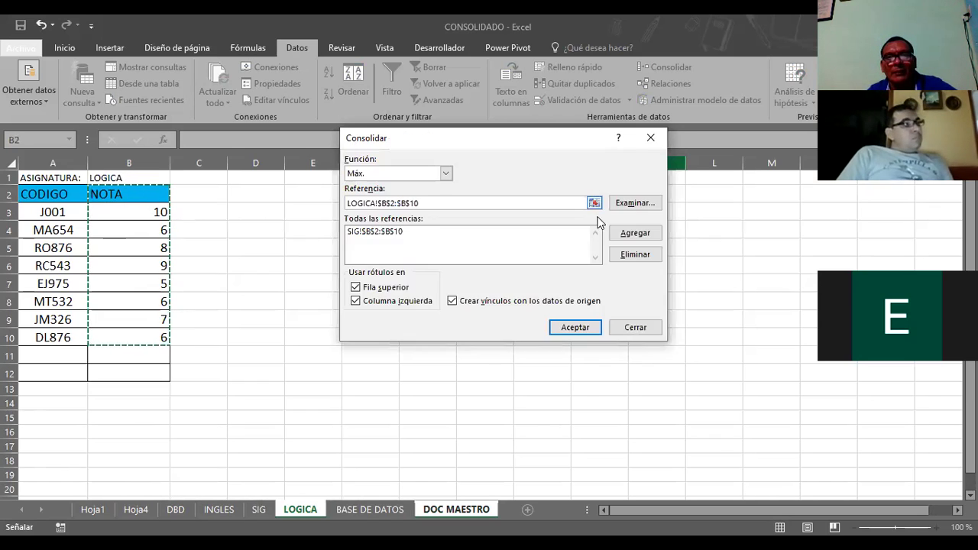
pyautogui.click(638, 234)
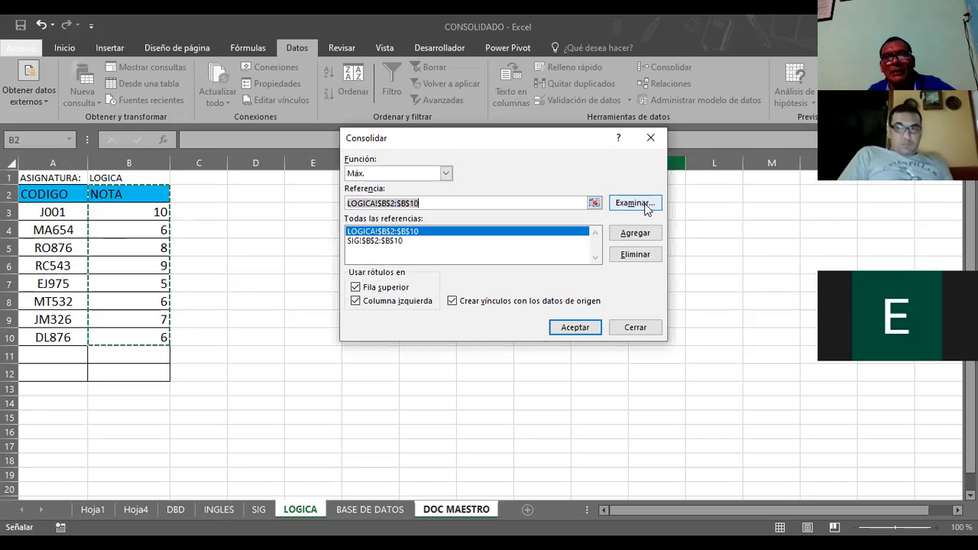
# - Add INGLES!$B$2:$B$10 as a reference and run the Máx. consolidation
pyautogui.click(593, 203)
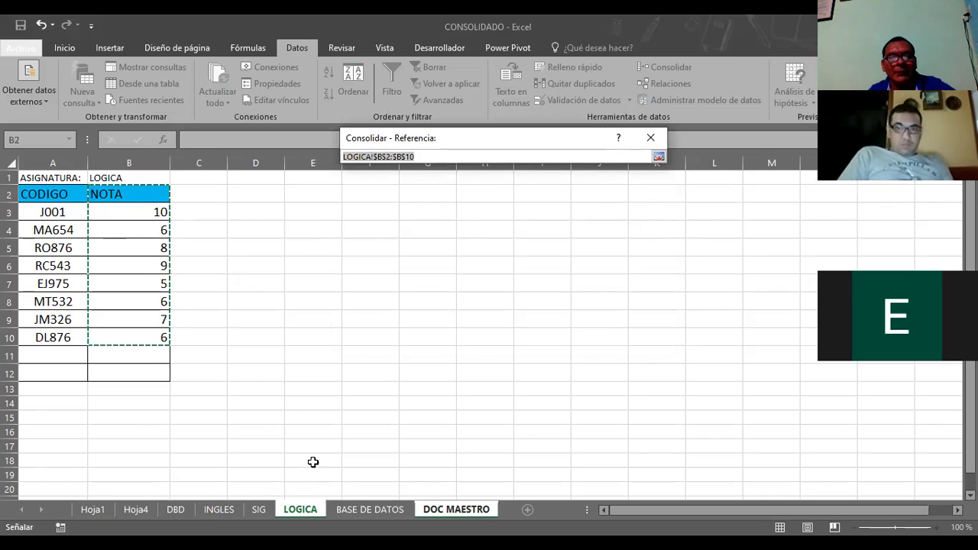
pyautogui.click(260, 509)
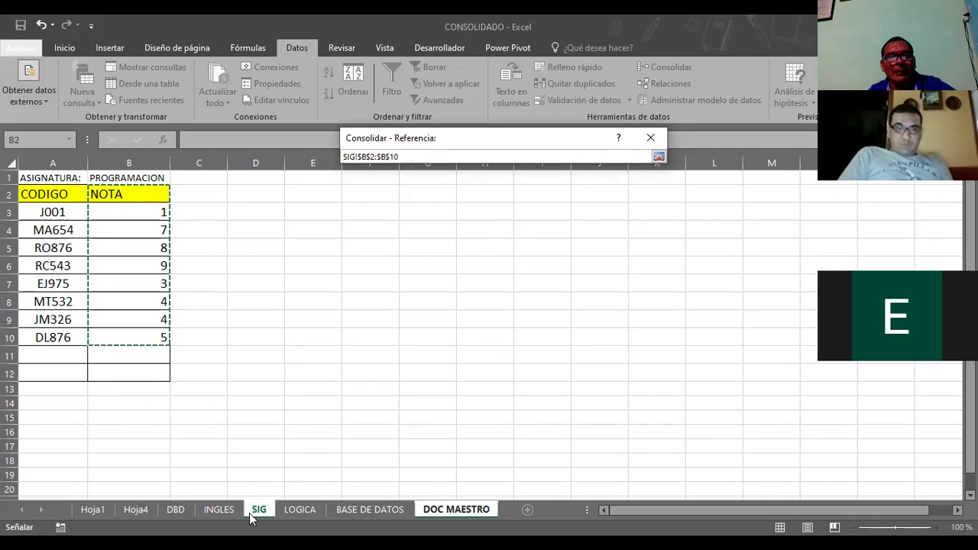
pyautogui.click(218, 509)
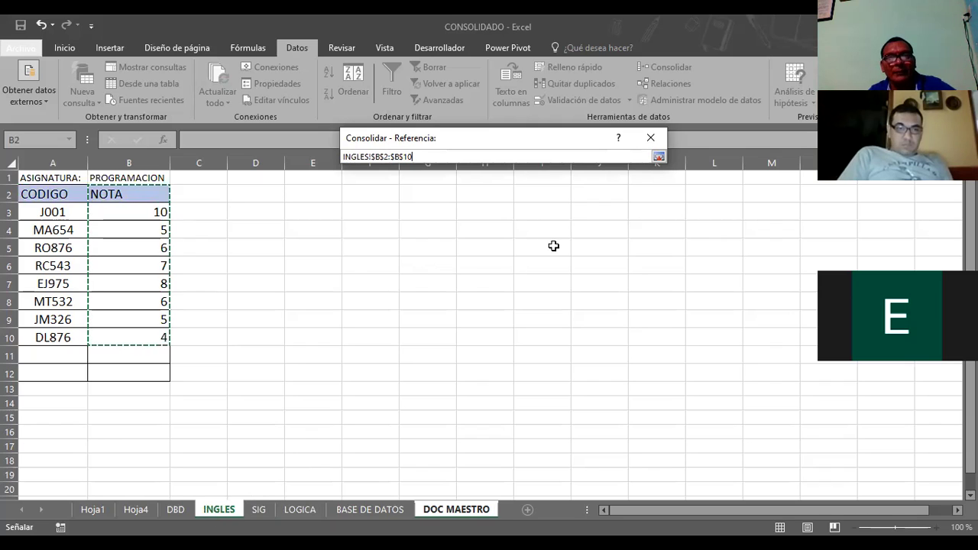
pyautogui.press('BackSpace')
pyautogui.press('BackSpace')
pyautogui.press('BackSpace')
pyautogui.press('BackSpace')
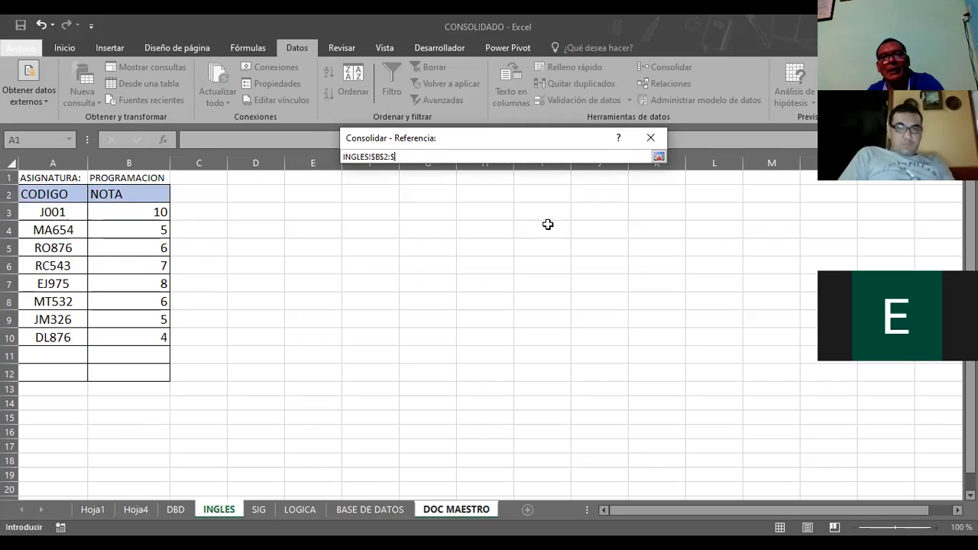
pyautogui.press('BackSpace')
pyautogui.press('BackSpace')
pyautogui.press('BackSpace')
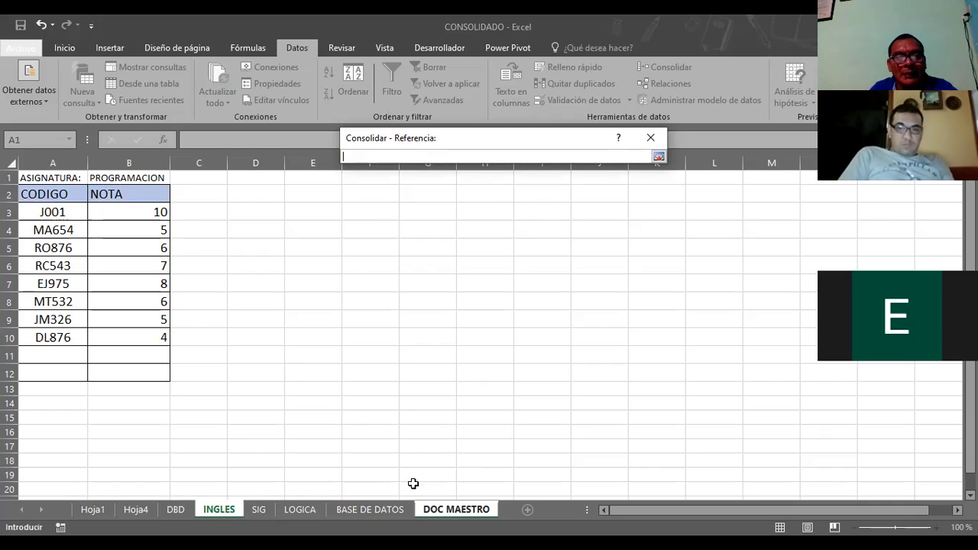
pyautogui.click(131, 194)
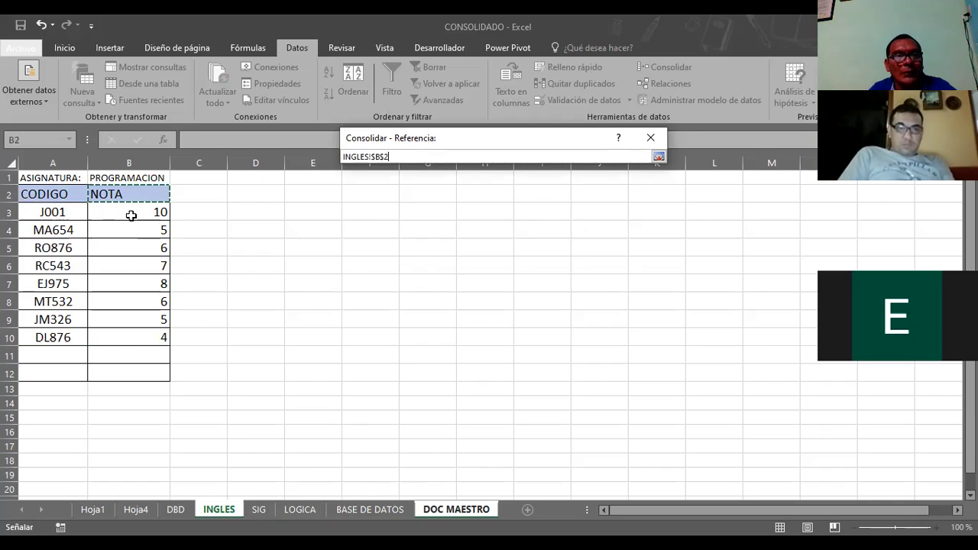
pyautogui.keyDown('shift'); pyautogui.click(126, 341); pyautogui.keyUp('shift')
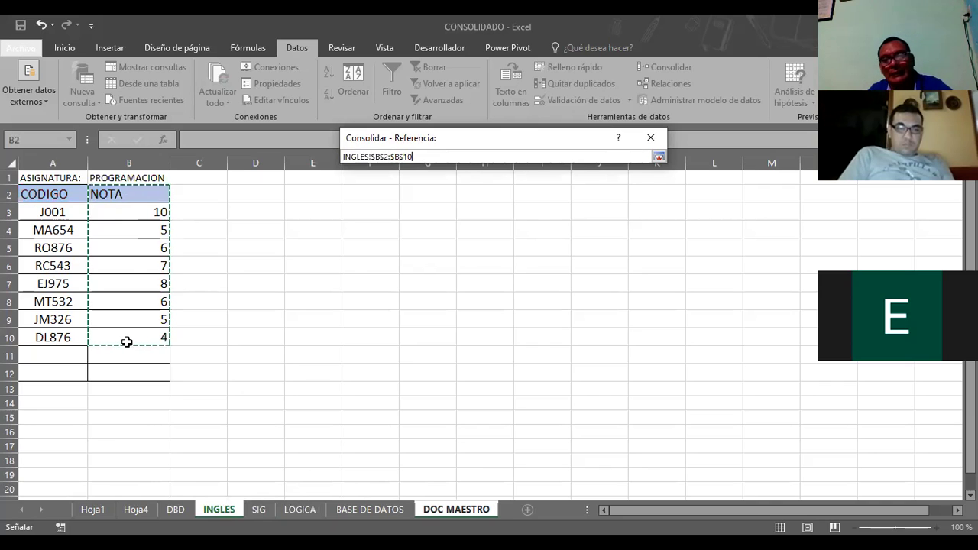
pyautogui.press('Return')
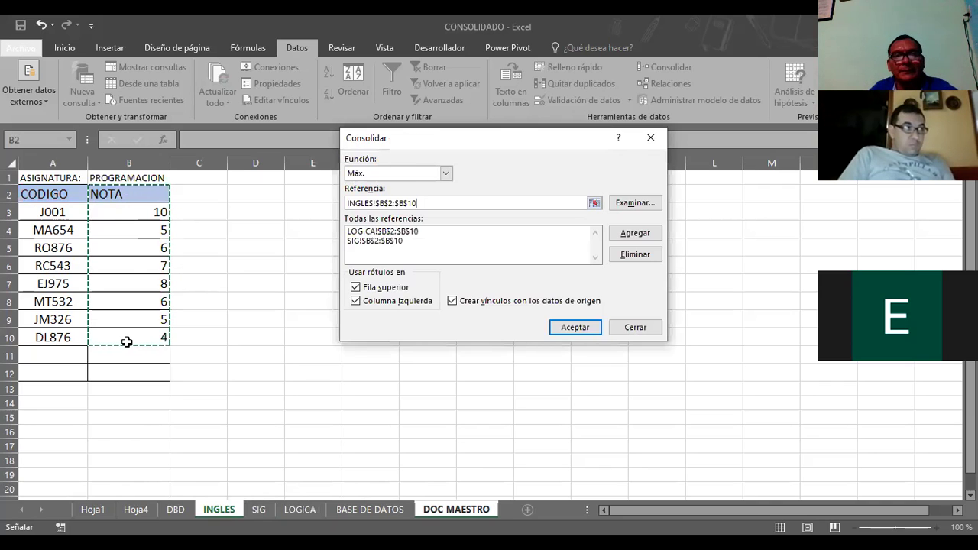
pyautogui.click(618, 233)
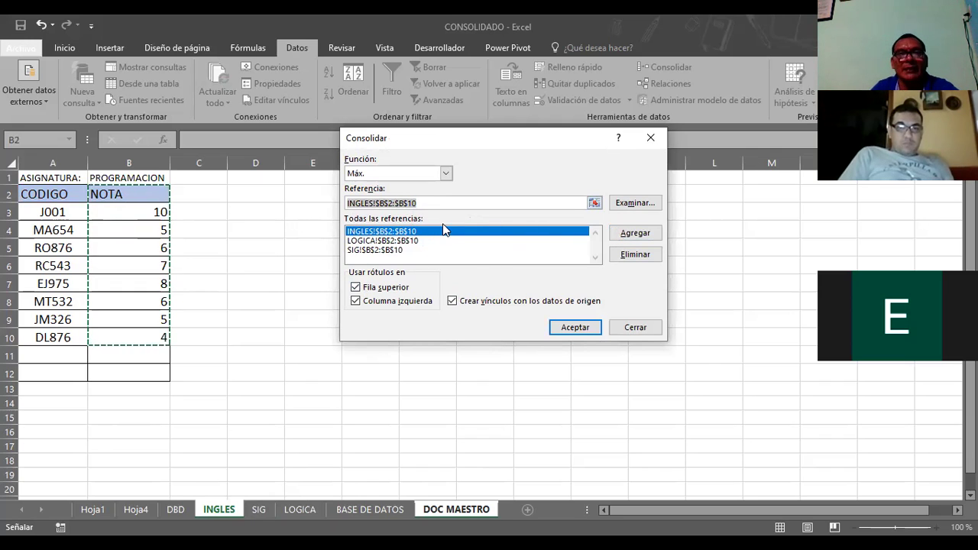
pyautogui.click(568, 329)
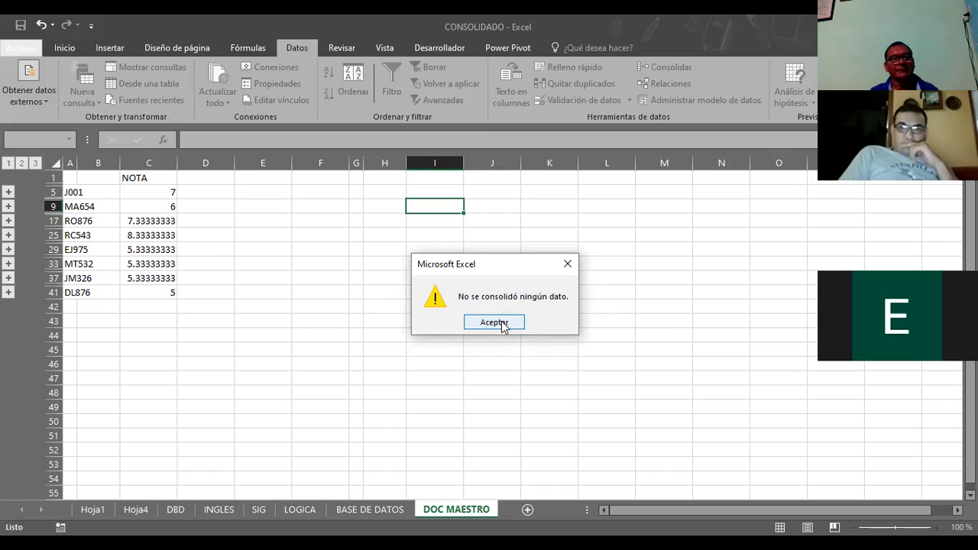
# - Close the 'No se consolidó ningún dato' warning with Aceptar
pyautogui.click(495, 322)
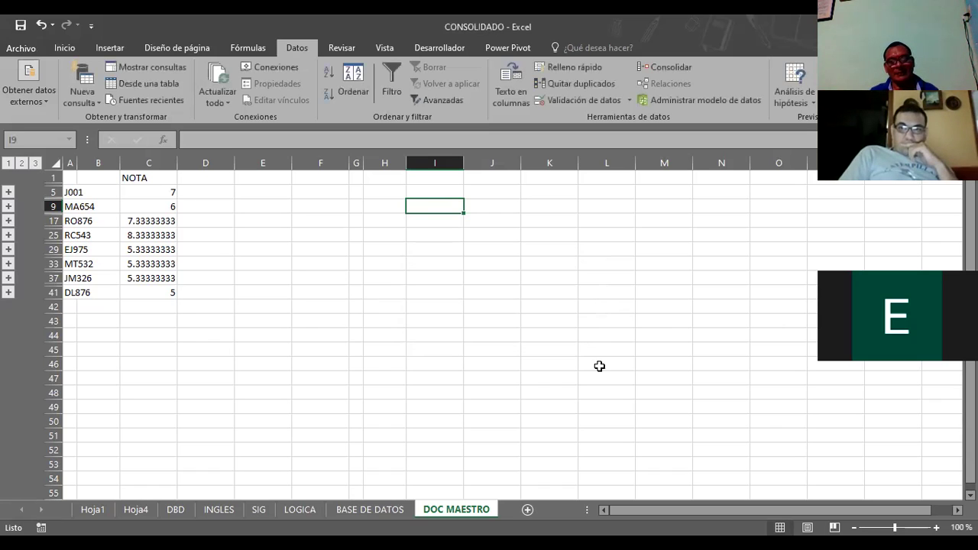
# - Insert a new sheet Hoja2 and open the Consolidar dialog on it
pyautogui.click(527, 509)
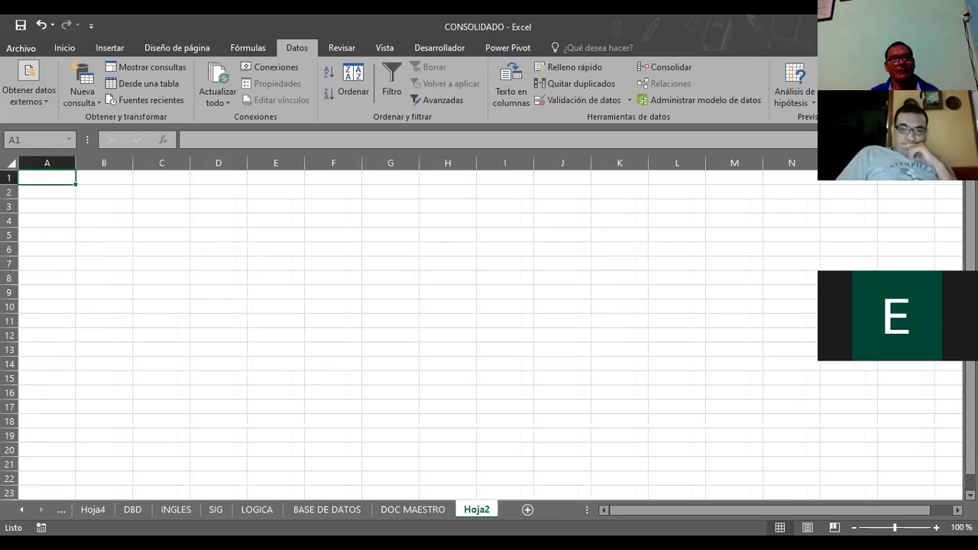
pyautogui.click(256, 514)
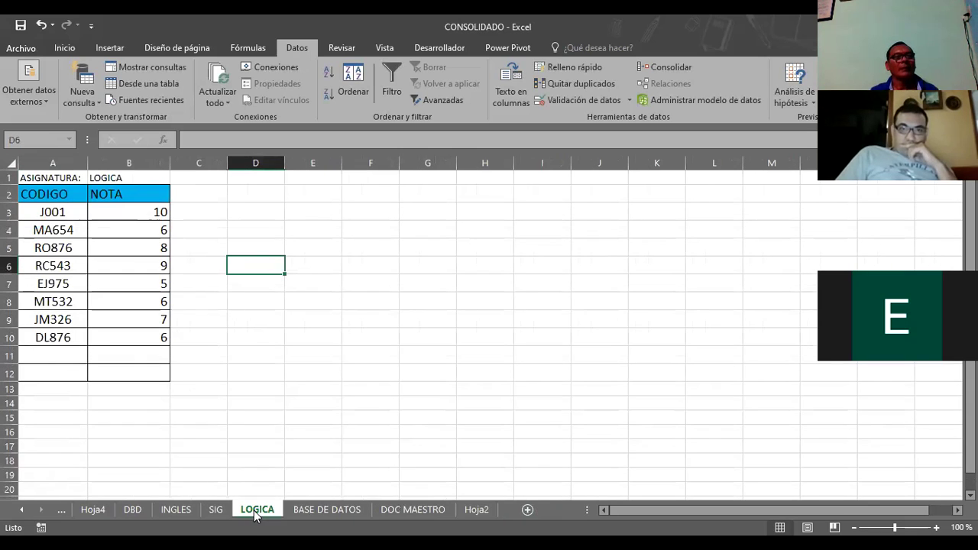
pyautogui.click(477, 511)
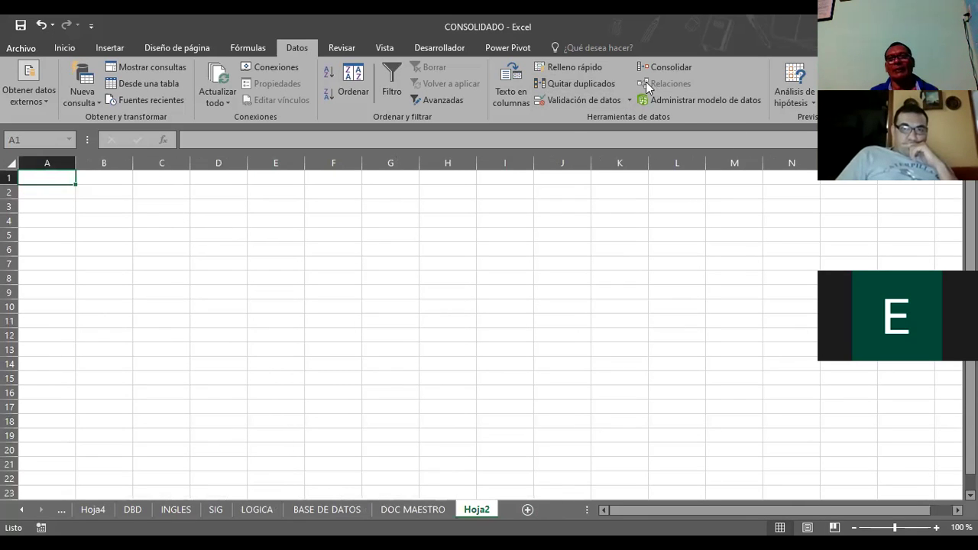
pyautogui.click(662, 68)
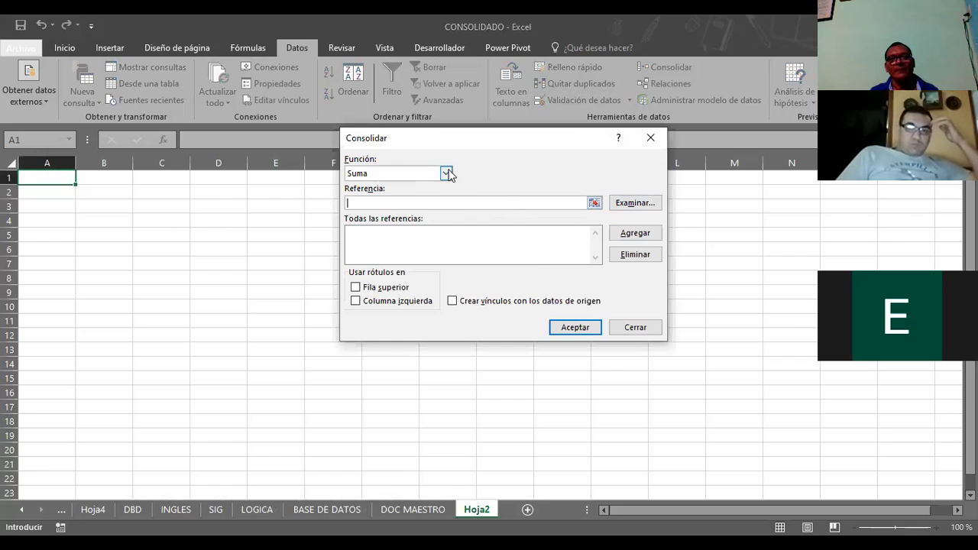
# - Set Función to Máx. and tick Fila superior, Columna izquierda and Crear vínculos
pyautogui.click(447, 174)
pyautogui.click(374, 210)
pyautogui.click(356, 288)
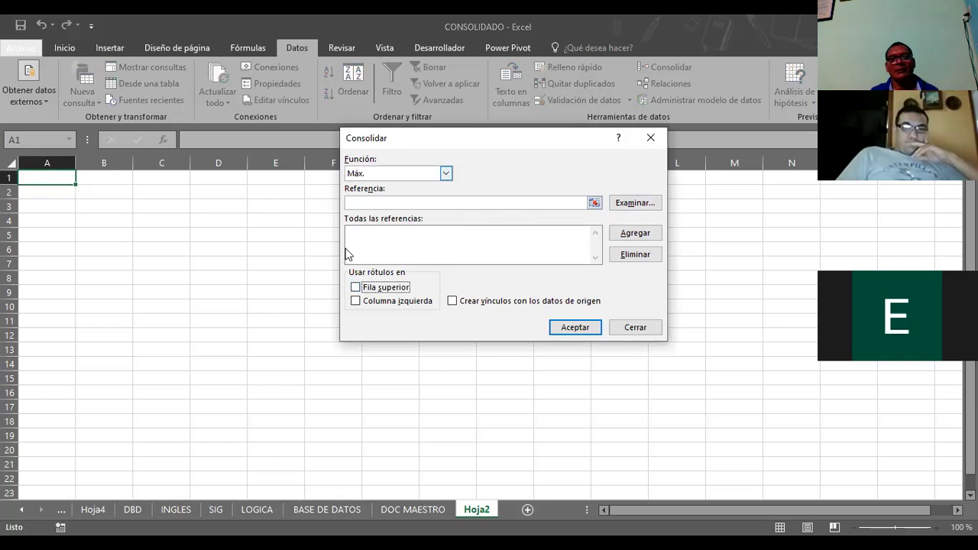
pyautogui.click(357, 303)
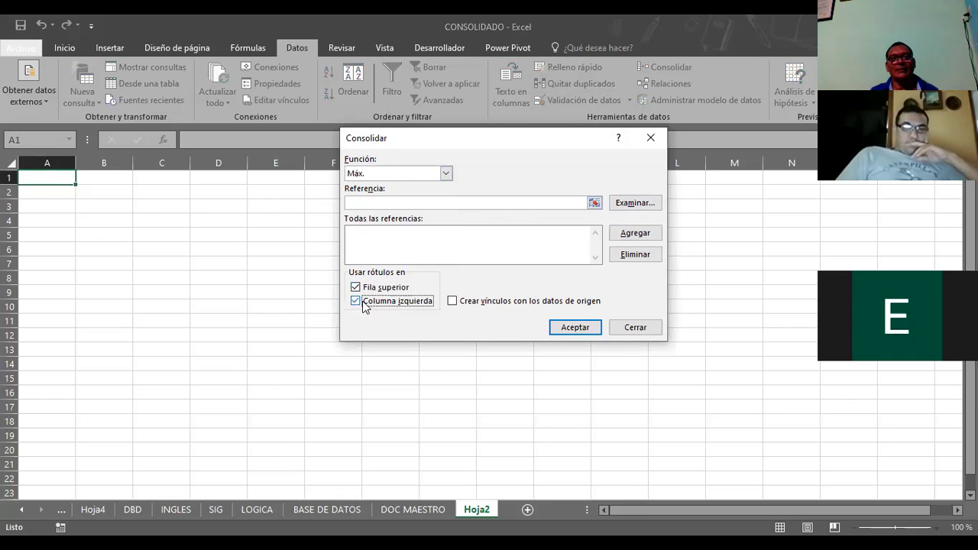
pyautogui.click(452, 301)
# - Add INGLES!$B$2:$B$10 as the first consolidation reference
pyautogui.click(595, 204)
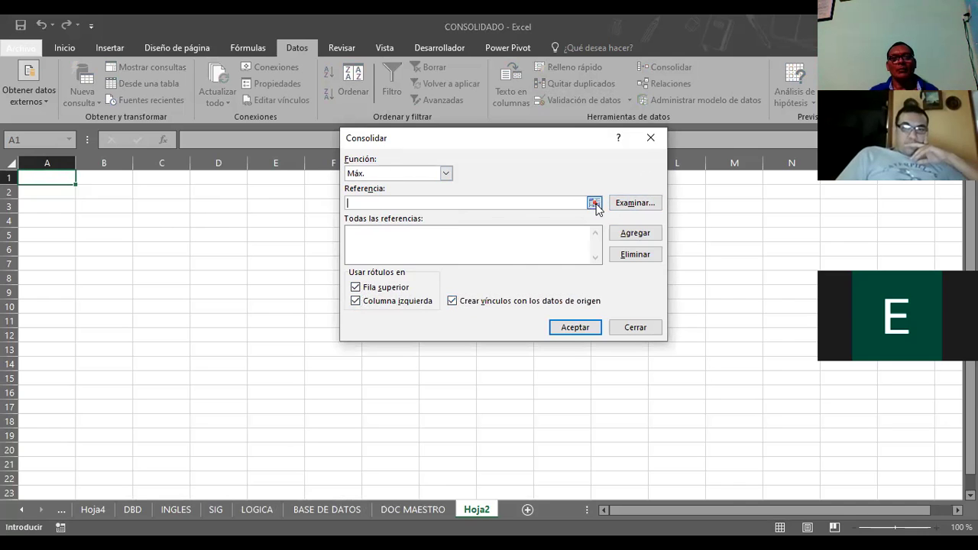
pyautogui.click(595, 203)
pyautogui.click(189, 509)
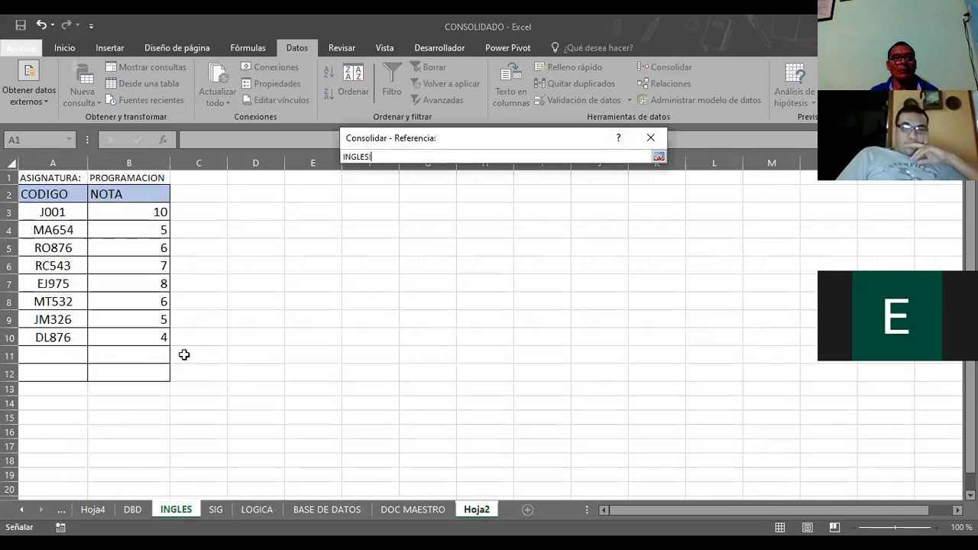
pyautogui.click(133, 192)
pyautogui.moveTo(133, 193); pyautogui.dragTo(129, 333)
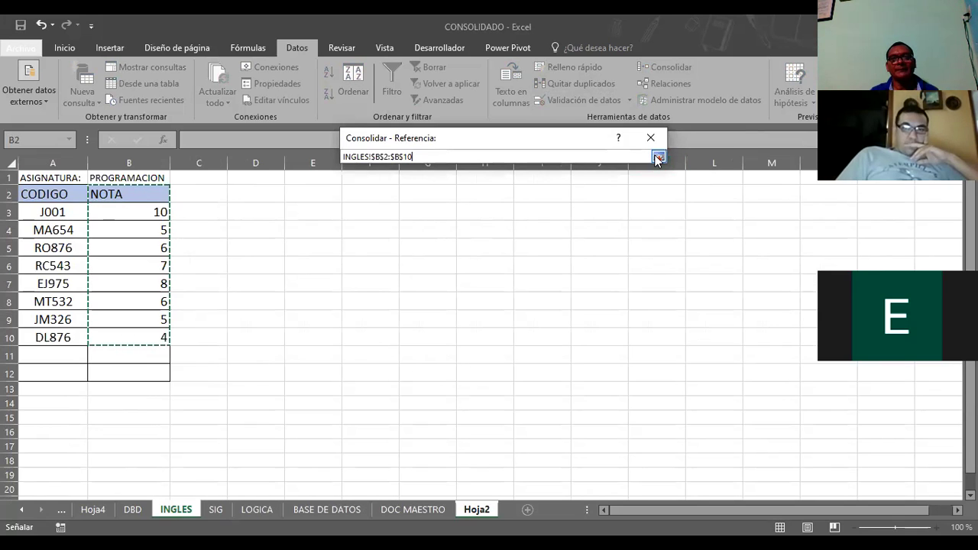
pyautogui.press('Return')
pyautogui.click(635, 232)
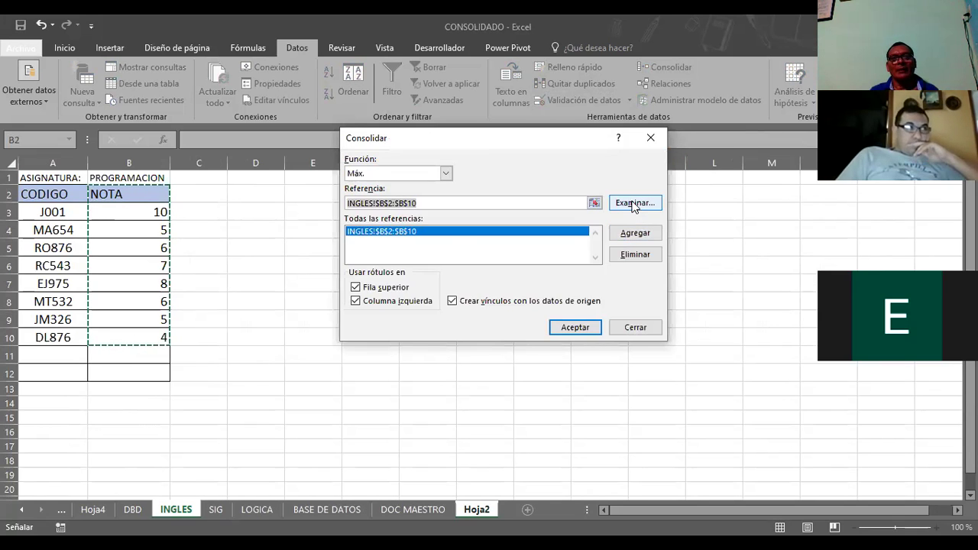
# - Add SIG!$B$2:$B$10 to the reference list
pyautogui.click(216, 509)
pyautogui.click(149, 200)
pyautogui.keyDown('shift'); pyautogui.click(127, 333); pyautogui.keyUp('shift')
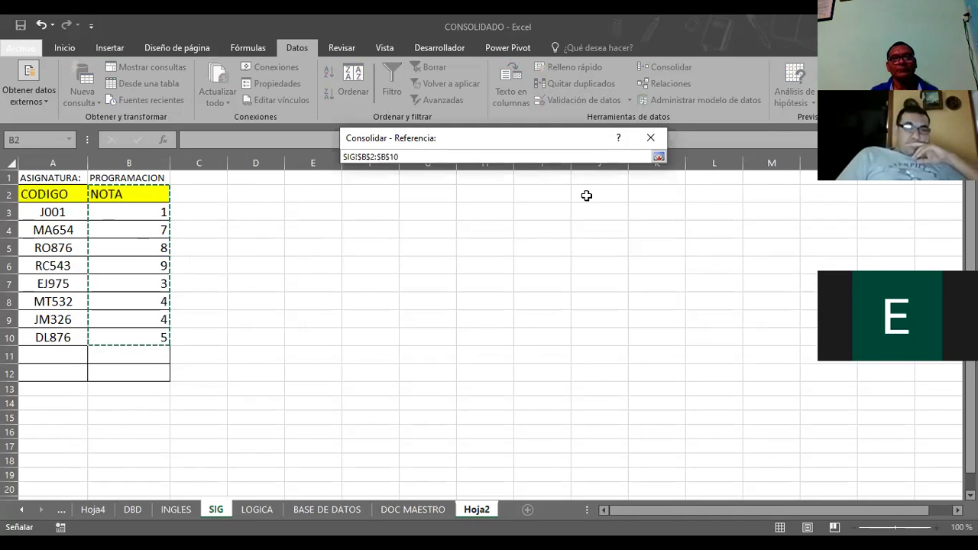
pyautogui.click(658, 158)
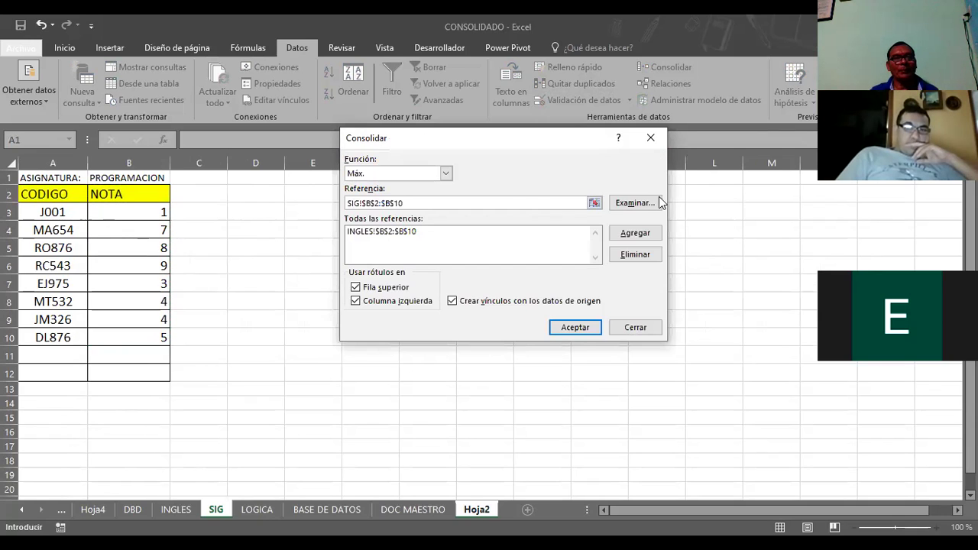
pyautogui.click(635, 233)
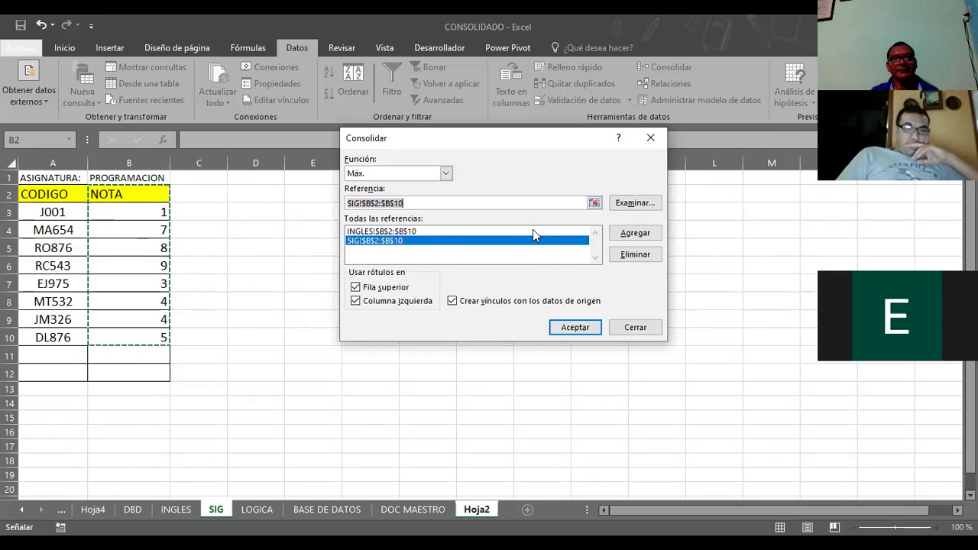
# - Add LOGICA!$B$2:$B$10 and run the consolidation into Hoja2
pyautogui.click(594, 203)
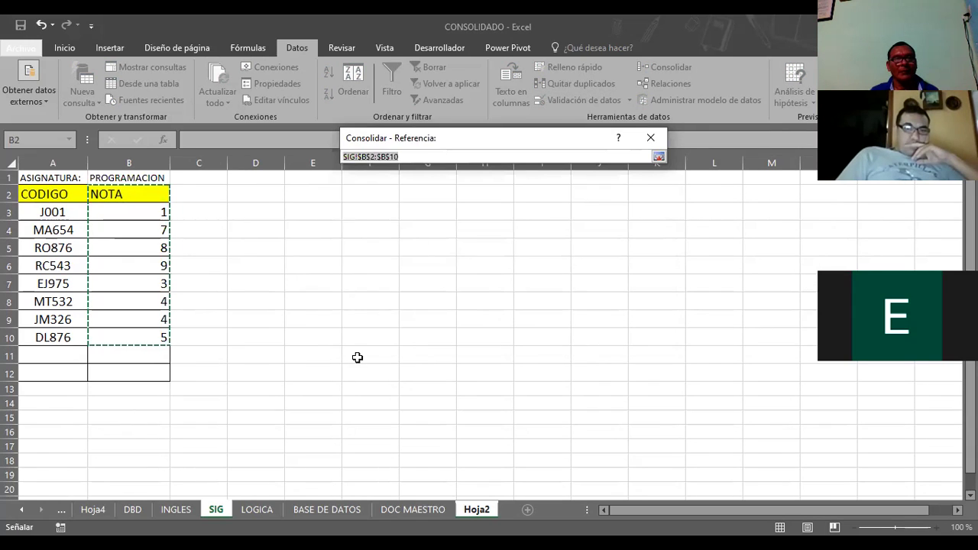
pyautogui.click(259, 510)
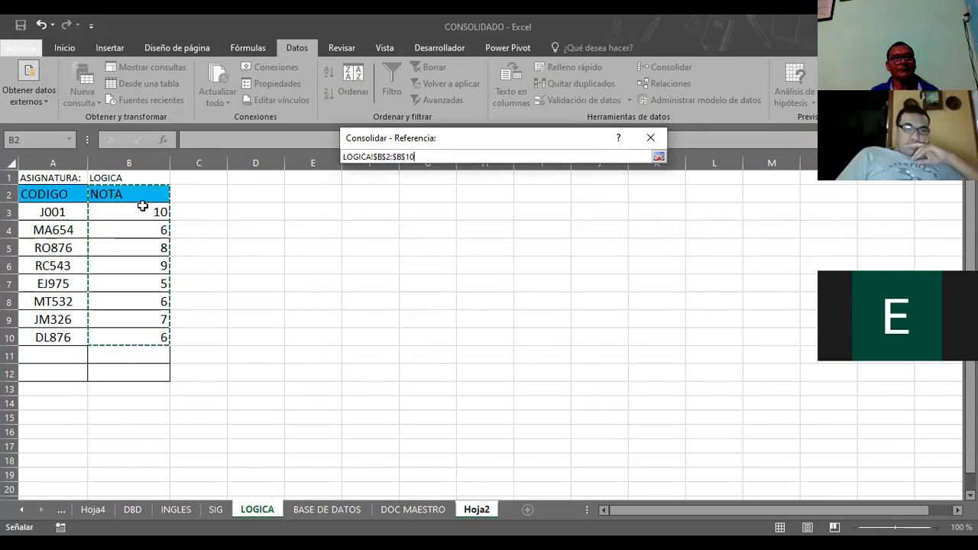
pyautogui.moveTo(142, 200); pyautogui.dragTo(121, 345)
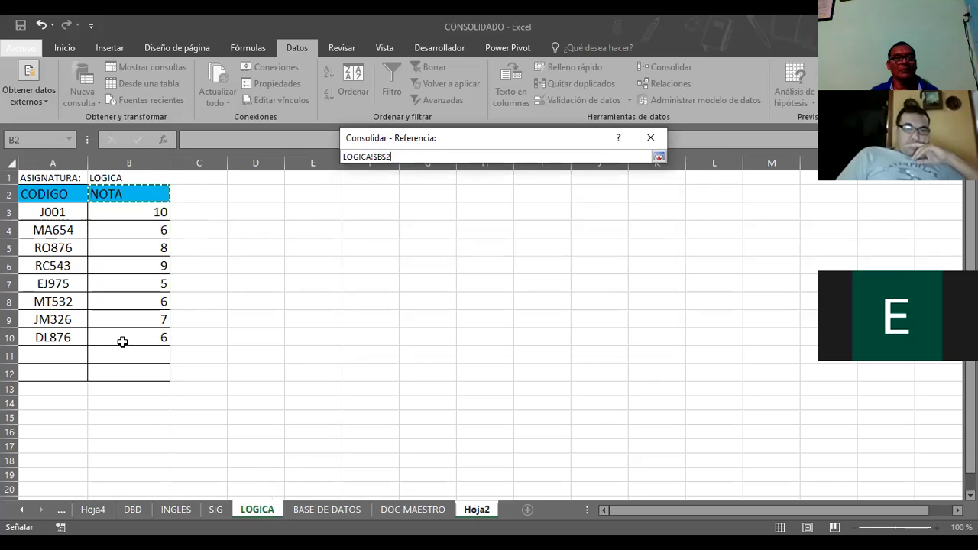
pyautogui.press('Return')
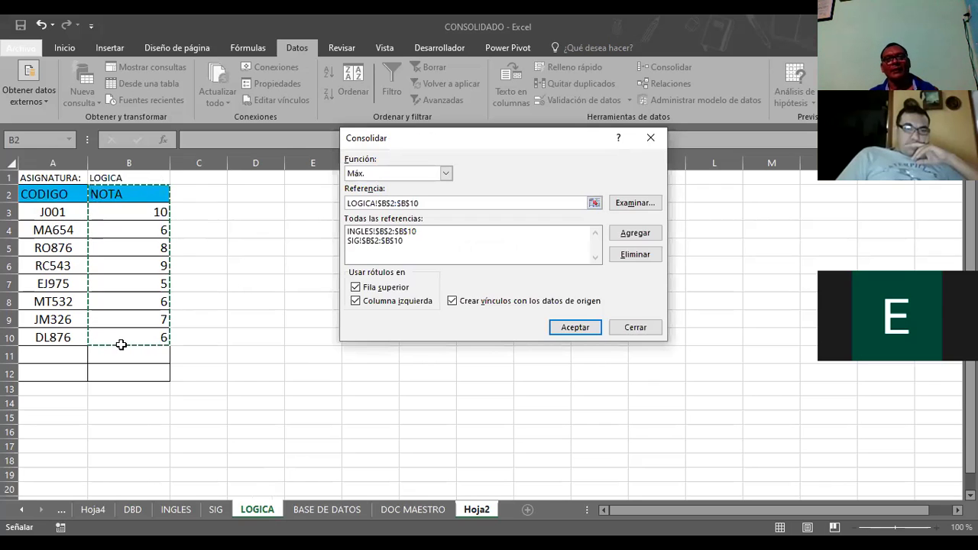
pyautogui.click(623, 235)
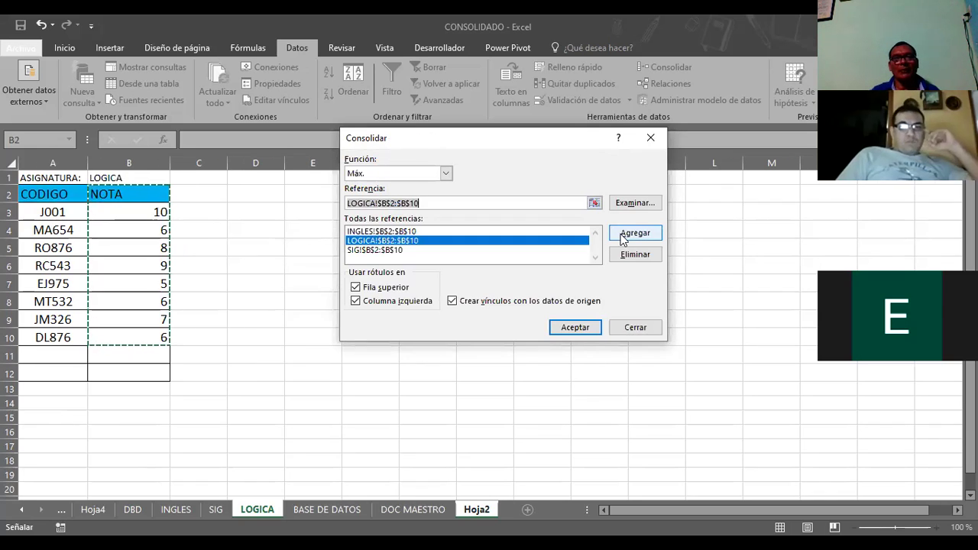
pyautogui.click(582, 329)
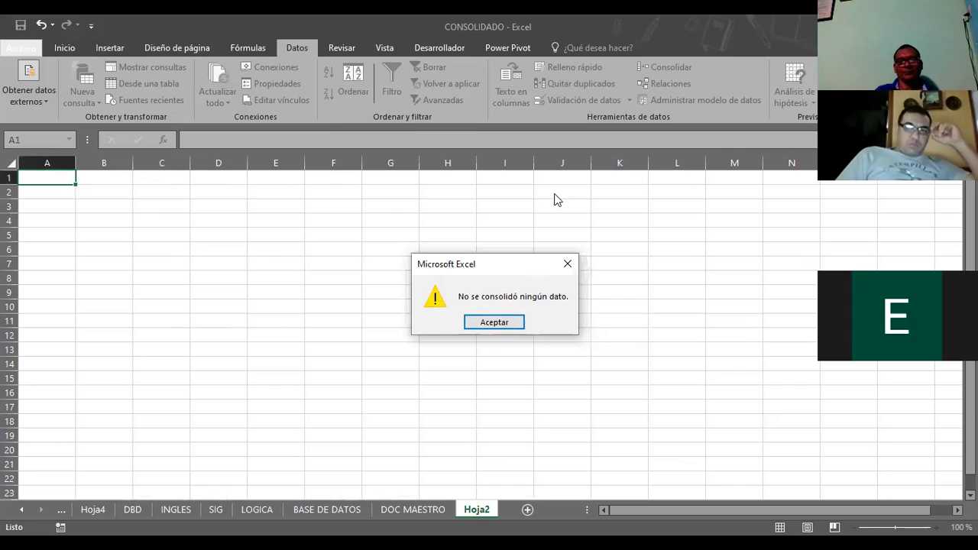
# - Dismiss the warning and enter the heading NOTA in A1 of Hoja2
pyautogui.click(572, 266)
pyautogui.write('NOTAS')
pyautogui.press('BackSpace')
pyautogui.press('Return')
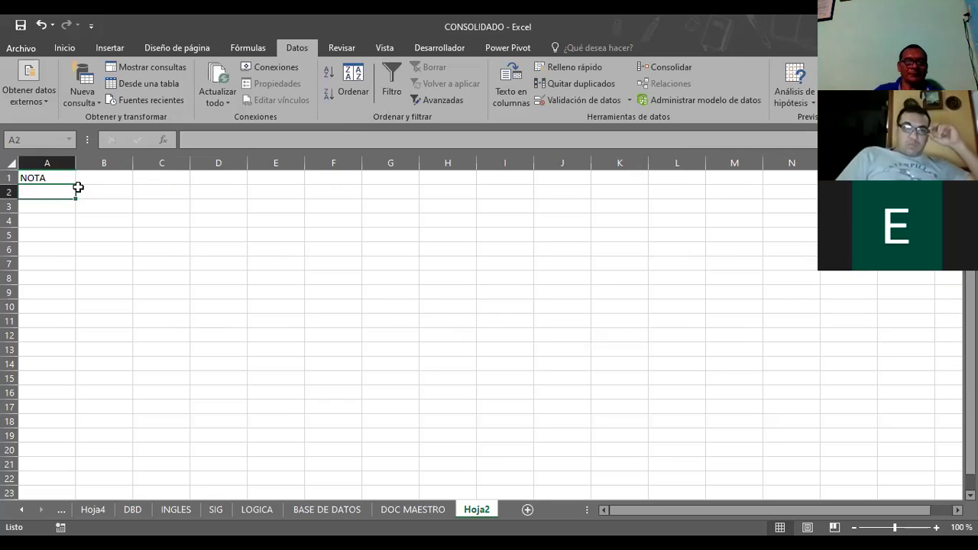
pyautogui.click(243, 221)
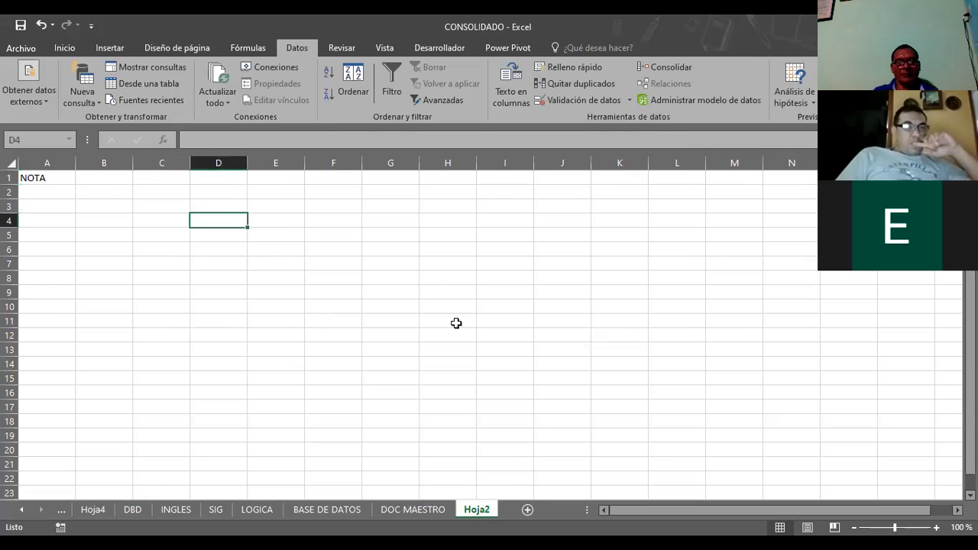
# - Compare Hoja2 against the consolidated grades on DOC MAESTRO
pyautogui.click(413, 506)
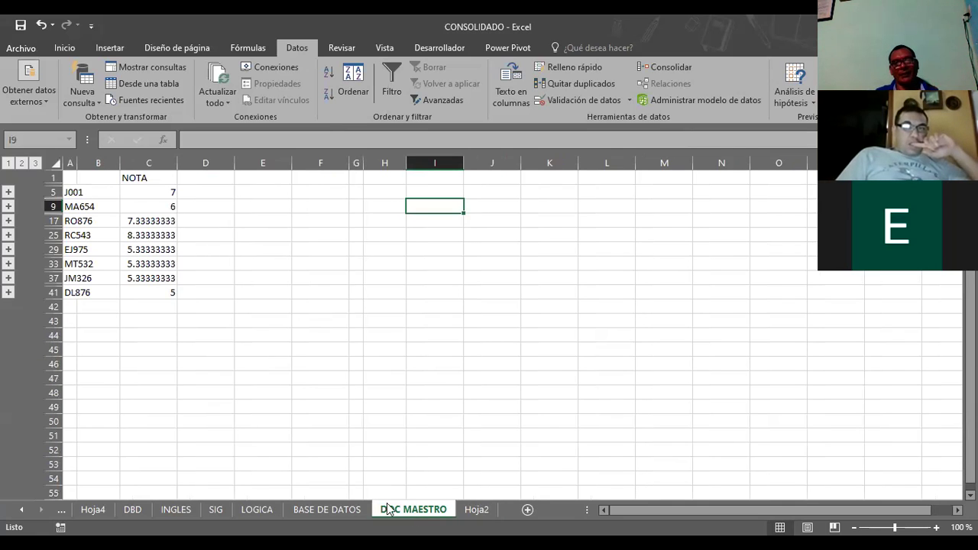
pyautogui.click(477, 510)
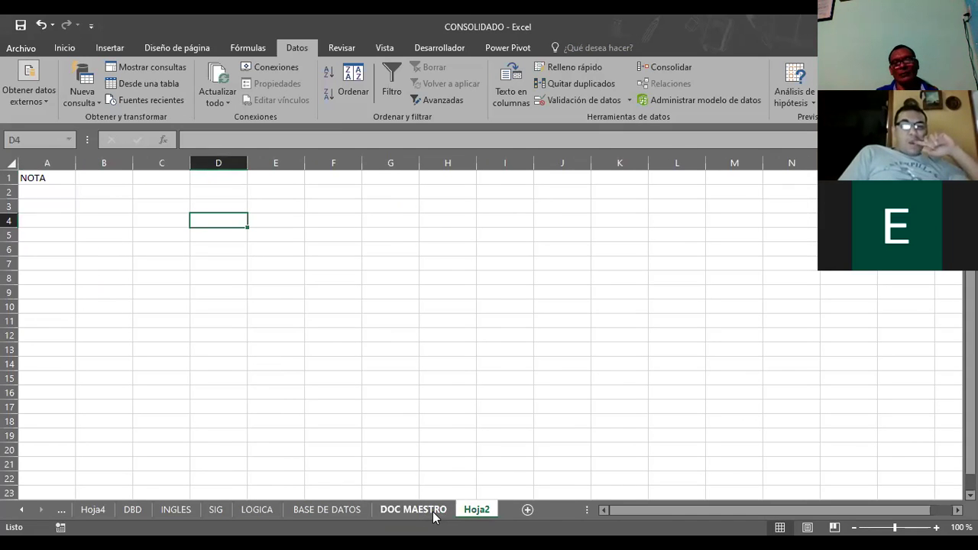
pyautogui.click(433, 512)
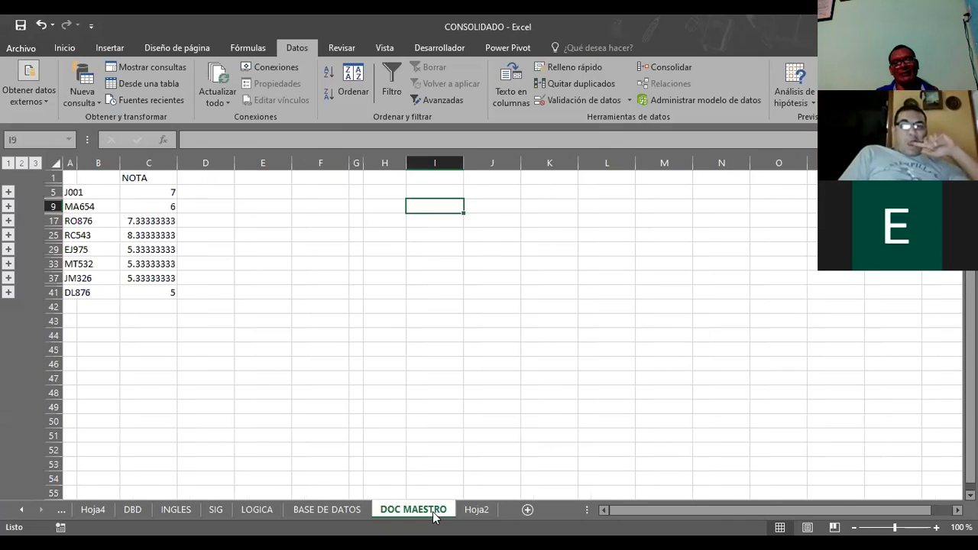
pyautogui.click(476, 509)
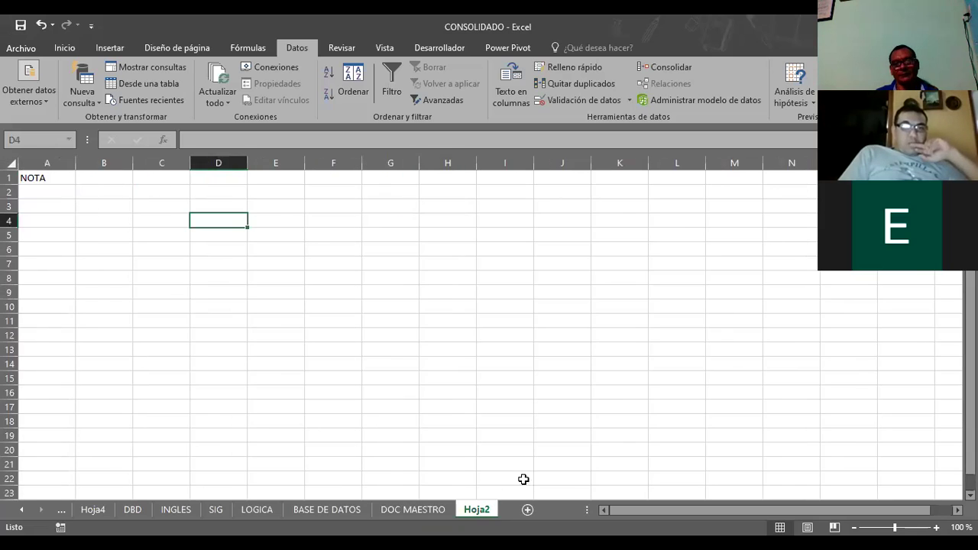
pyautogui.click(59, 181)
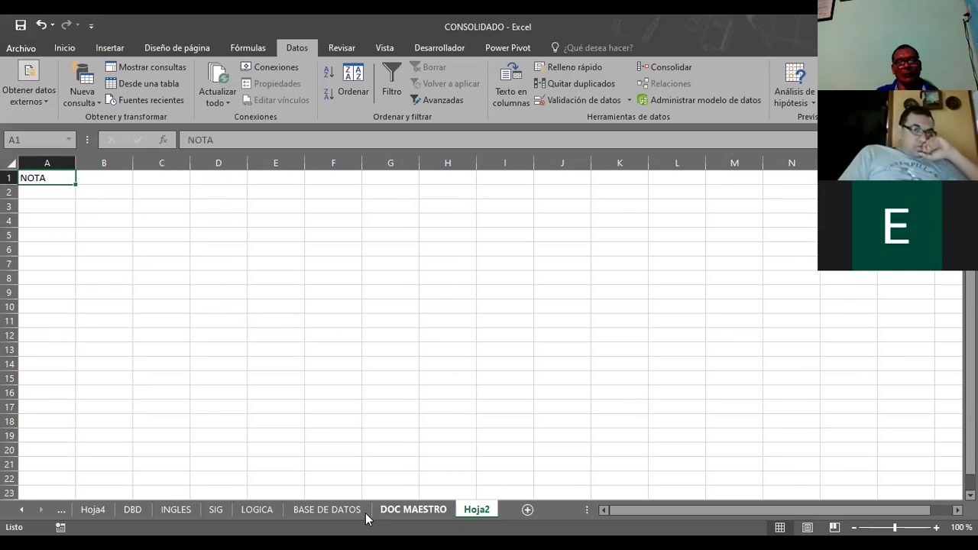
pyautogui.click(327, 510)
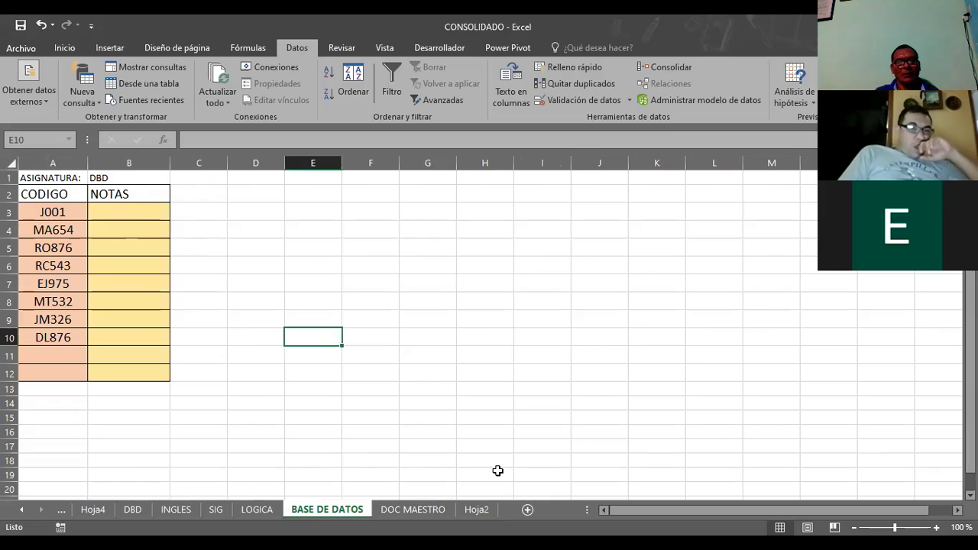
# - After viewing the SIG grades, enter the headings CODIGO in A1 and NOTA in B1 on Hoja2
pyautogui.click(216, 510)
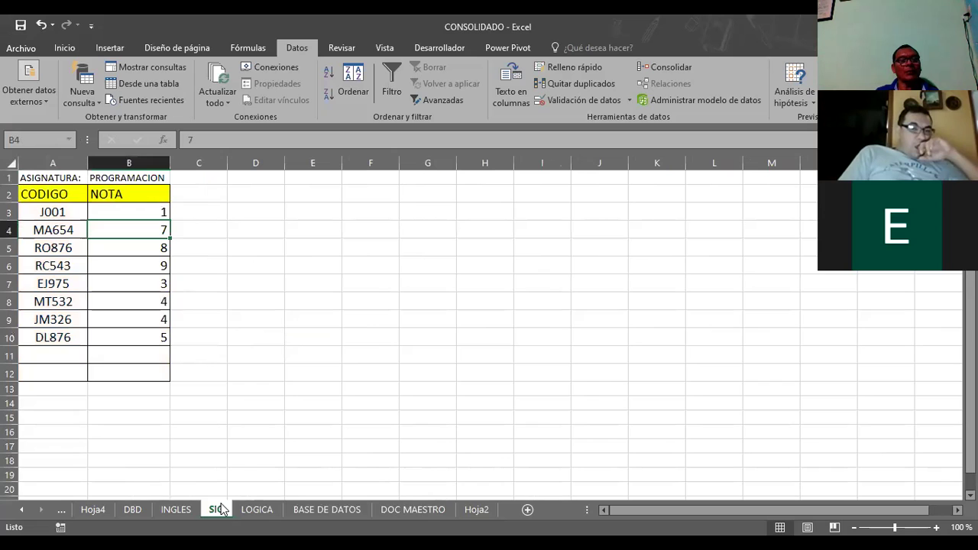
pyautogui.click(477, 509)
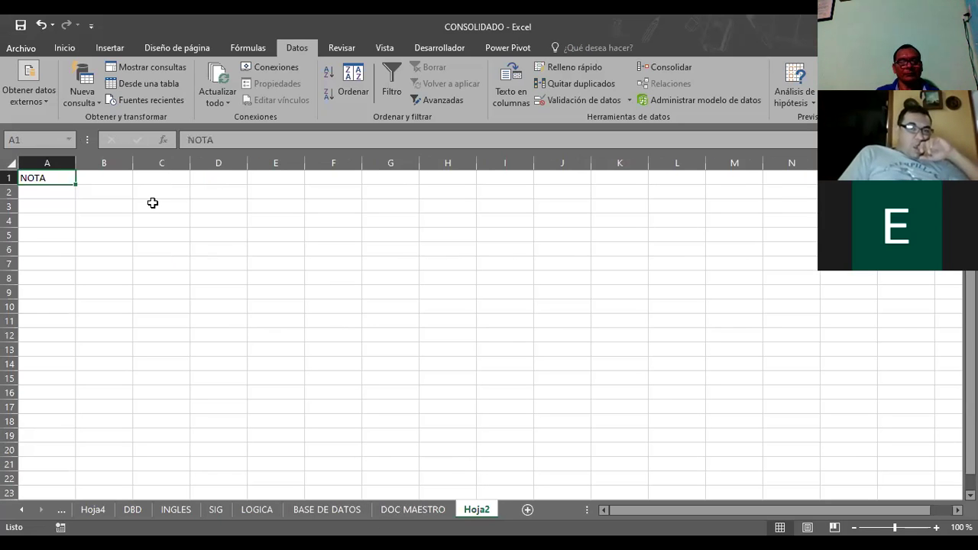
pyautogui.write('CODIGO')
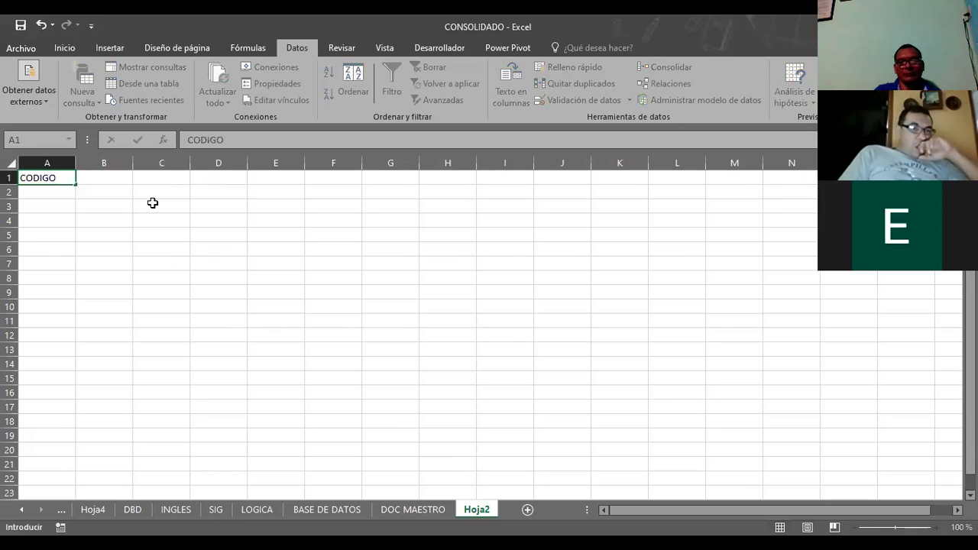
pyautogui.press('Tab')
pyautogui.write('NOTA')
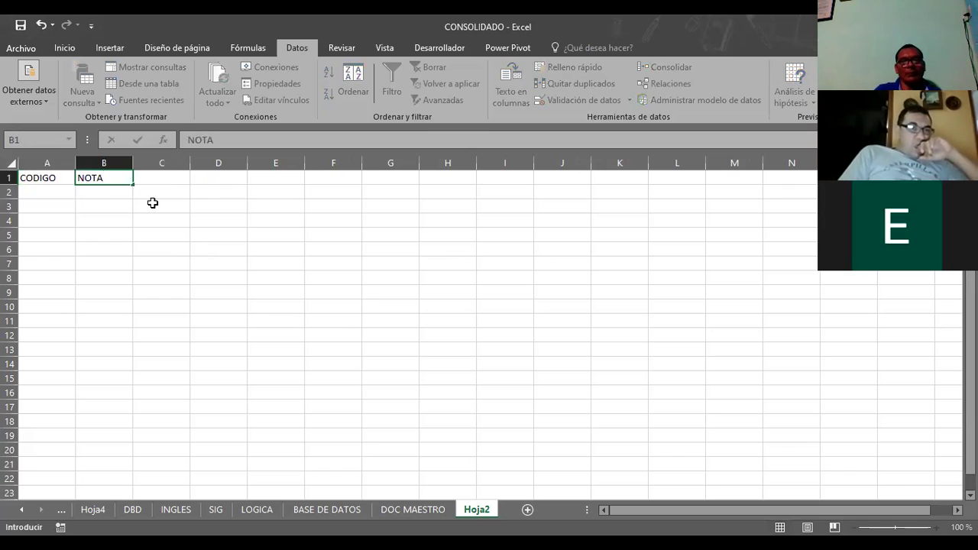
pyautogui.press('Return')
pyautogui.press('Down')
pyautogui.press('Down')
pyautogui.press('Down')
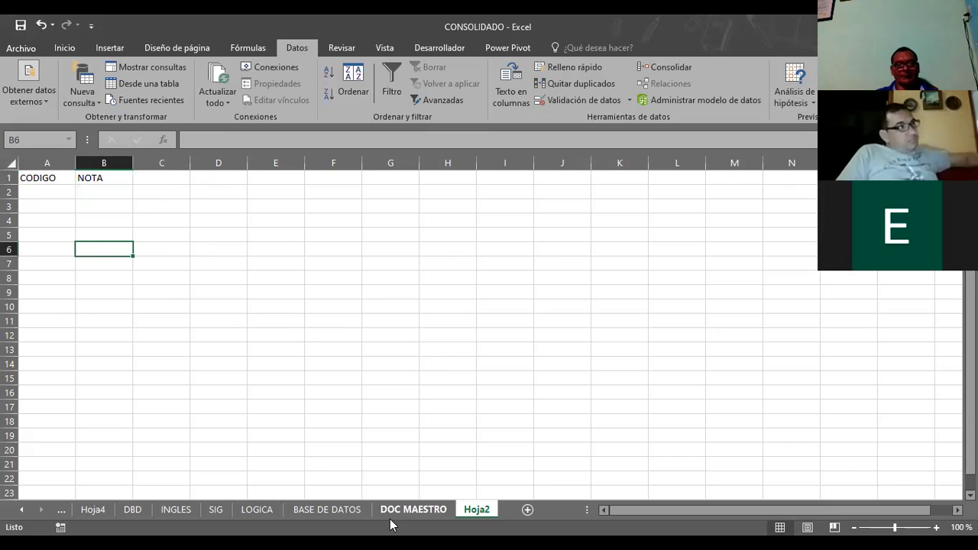
# - Select the CODIGO and NOTA headings and reopen Consolidar with the INGLES, LOGICA and SIG references under Máx
pyautogui.moveTo(38, 177); pyautogui.dragTo(93, 307)
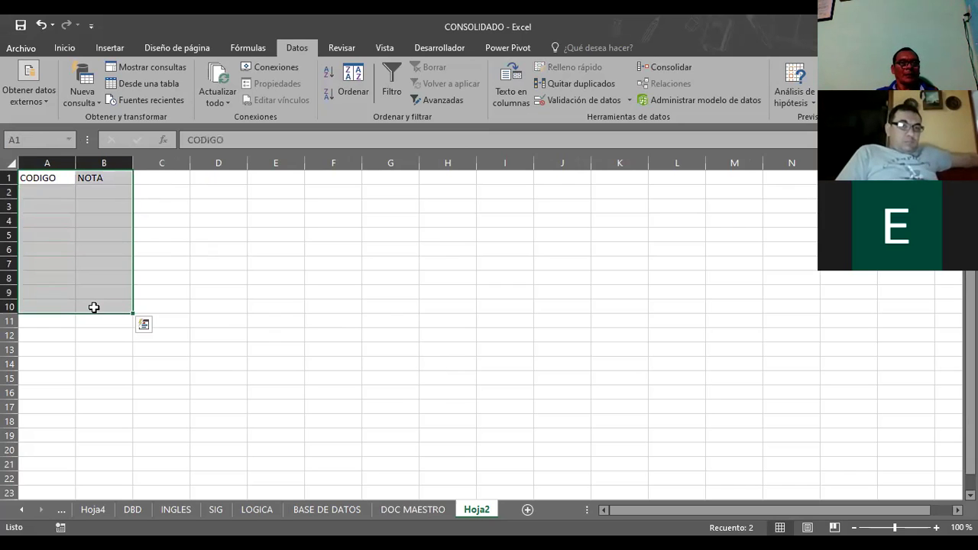
pyautogui.click(307, 278)
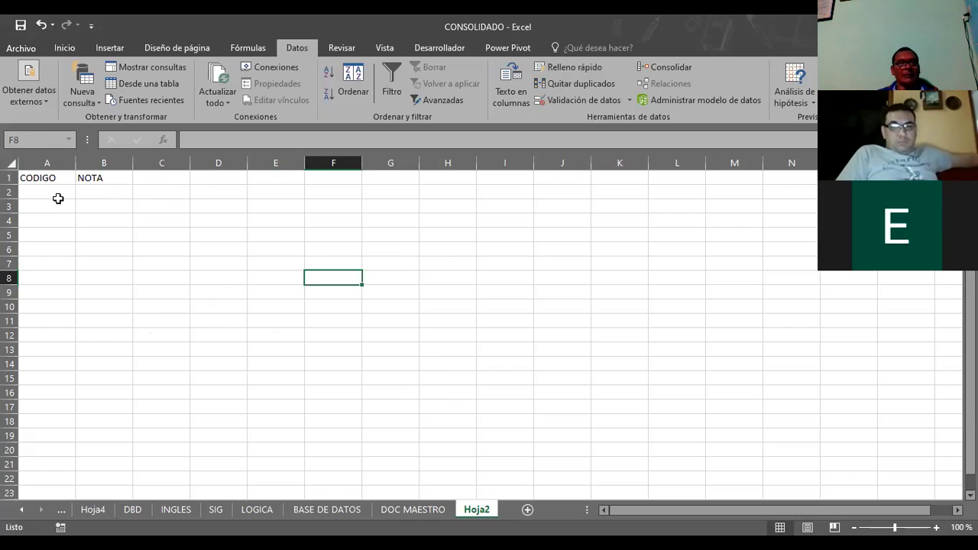
pyautogui.click(43, 178)
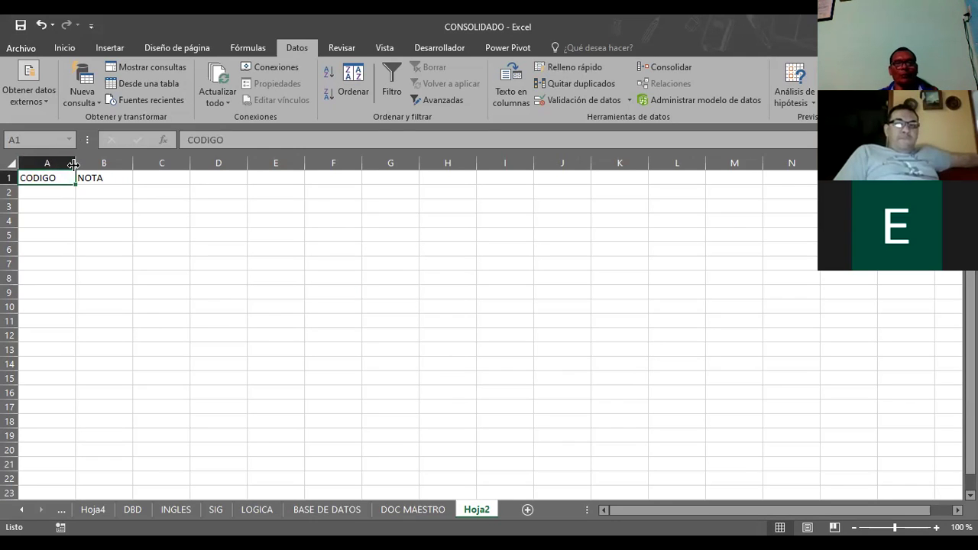
pyautogui.click(472, 277)
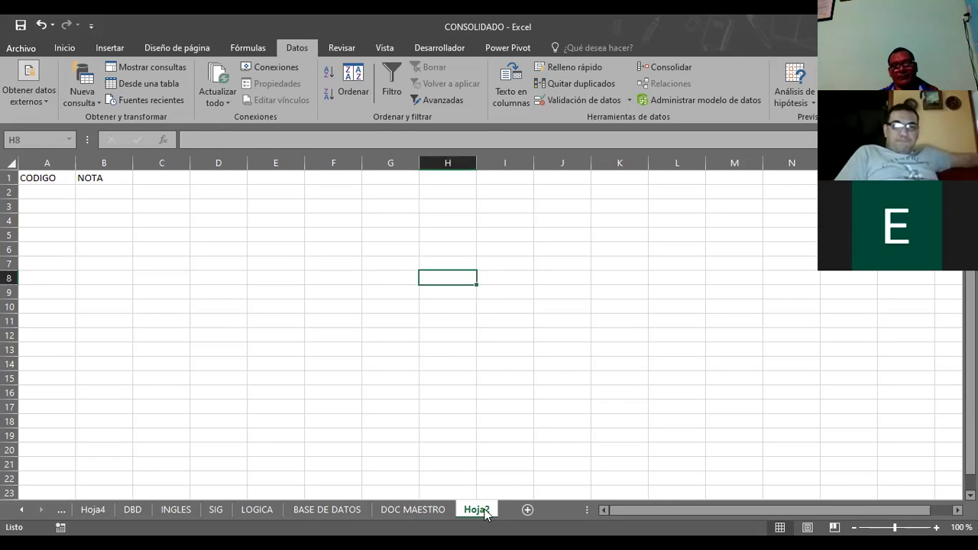
pyautogui.click(115, 218)
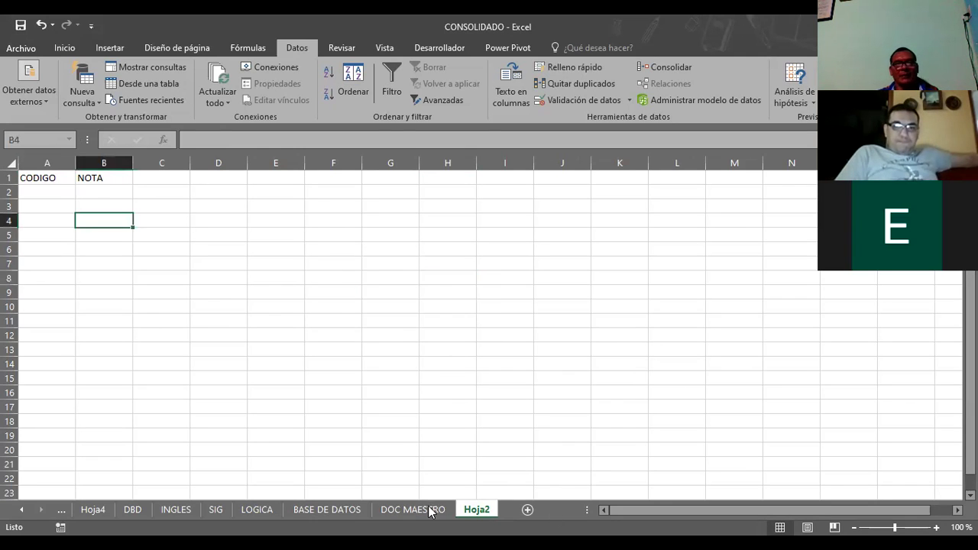
pyautogui.click(46, 181)
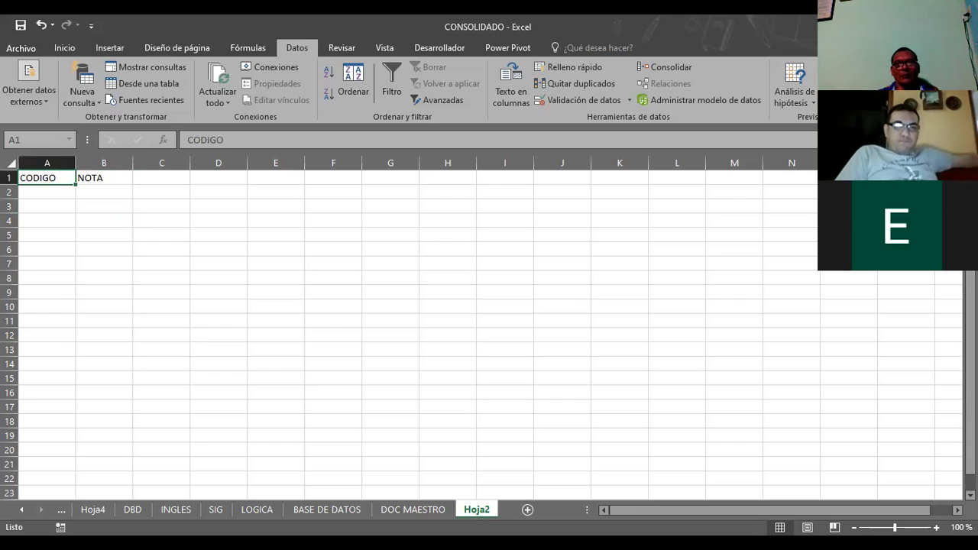
pyautogui.click(88, 179)
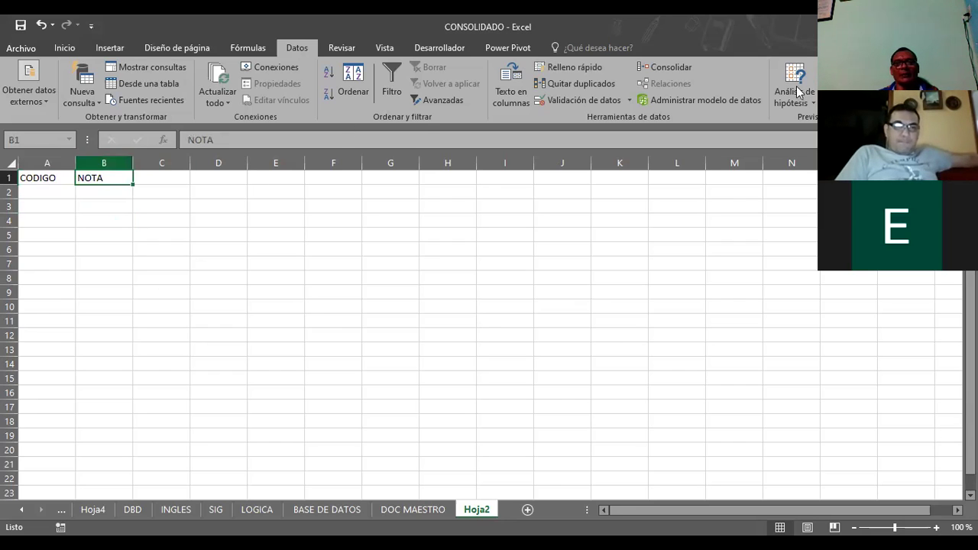
pyautogui.click(679, 67)
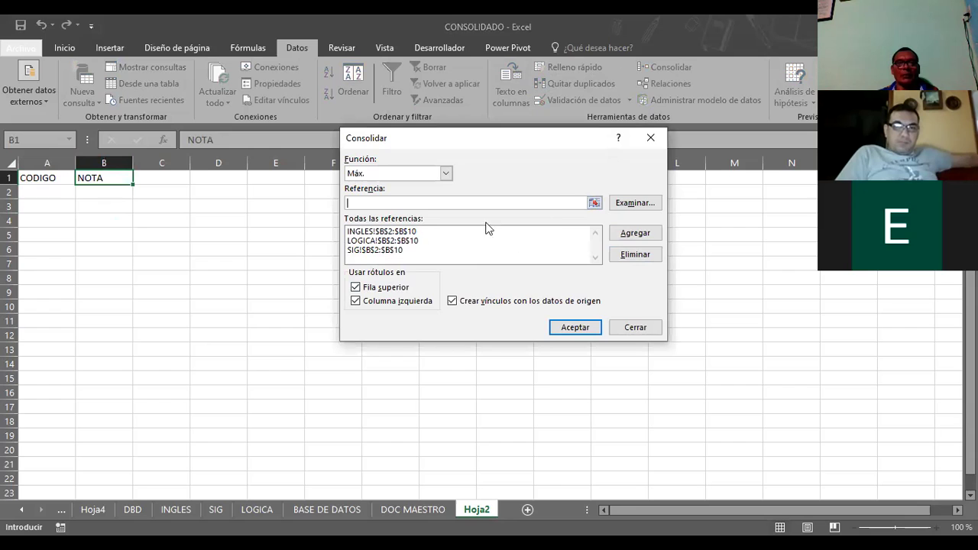
# - Run the consolidation, dismiss the 'No se consolidó ningún dato' message, and select B1
pyautogui.click(574, 326)
pyautogui.click(489, 324)
pyautogui.click(122, 220)
pyautogui.click(113, 175)
# - Retype the NOTA heading in B1 and reselect the A1:B1 headings
pyautogui.press('Delete')
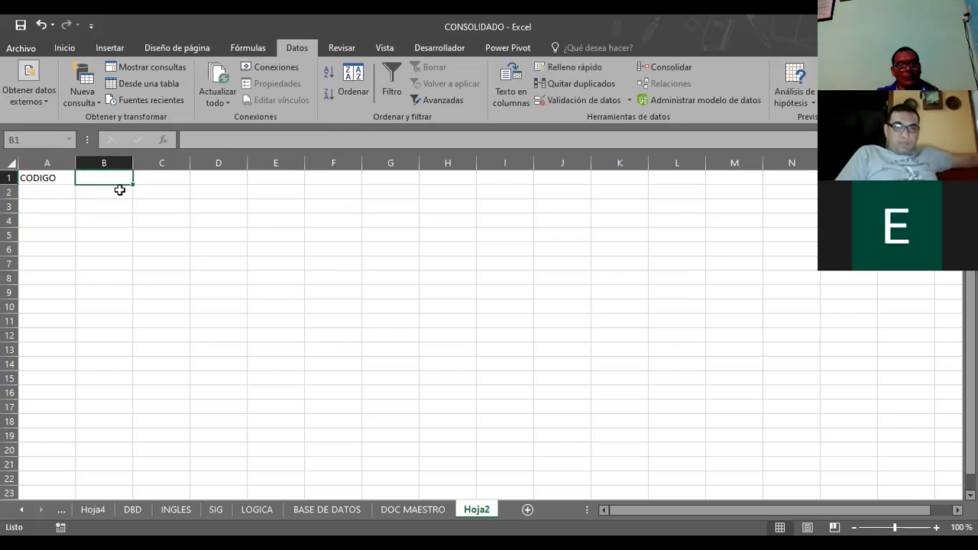
pyautogui.write('NOTA')
pyautogui.press('Return')
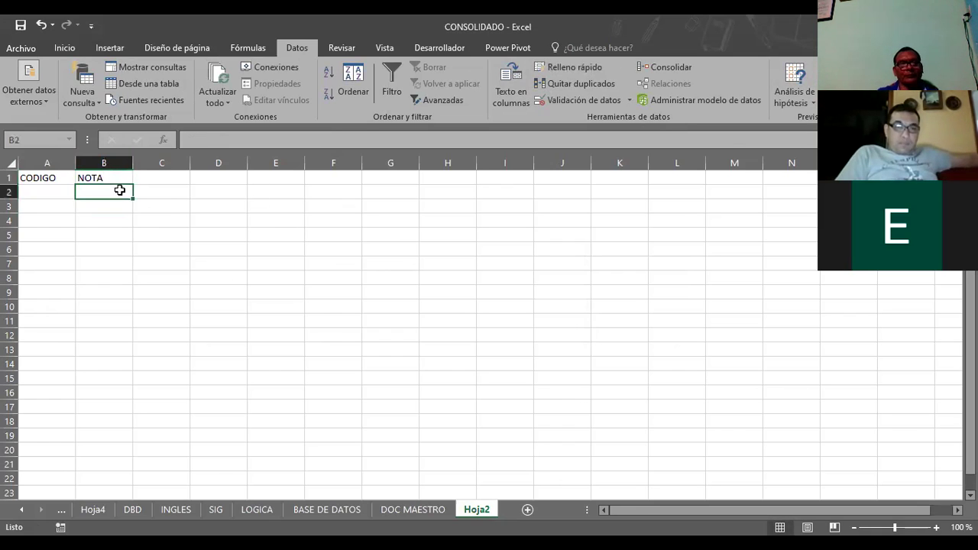
pyautogui.click(150, 217)
pyautogui.click(41, 177)
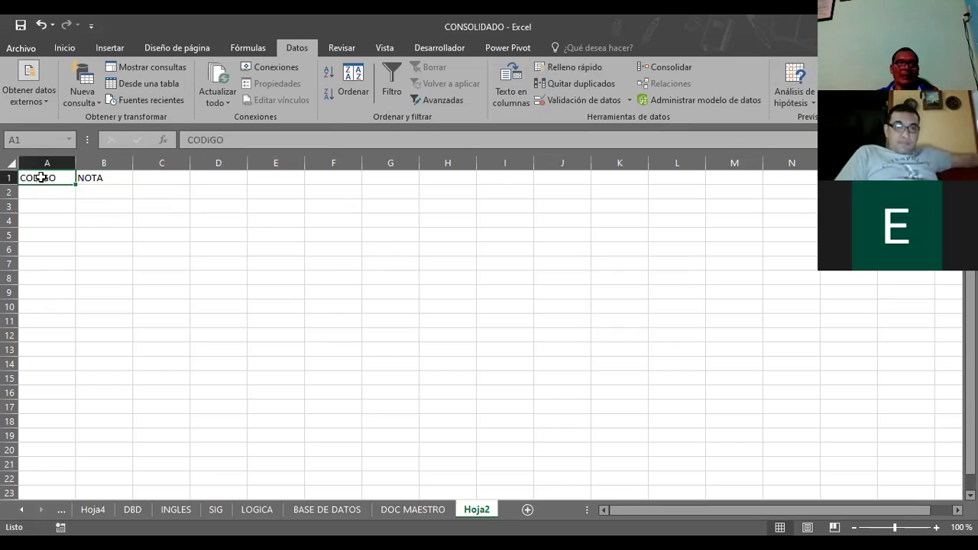
pyautogui.click(96, 178)
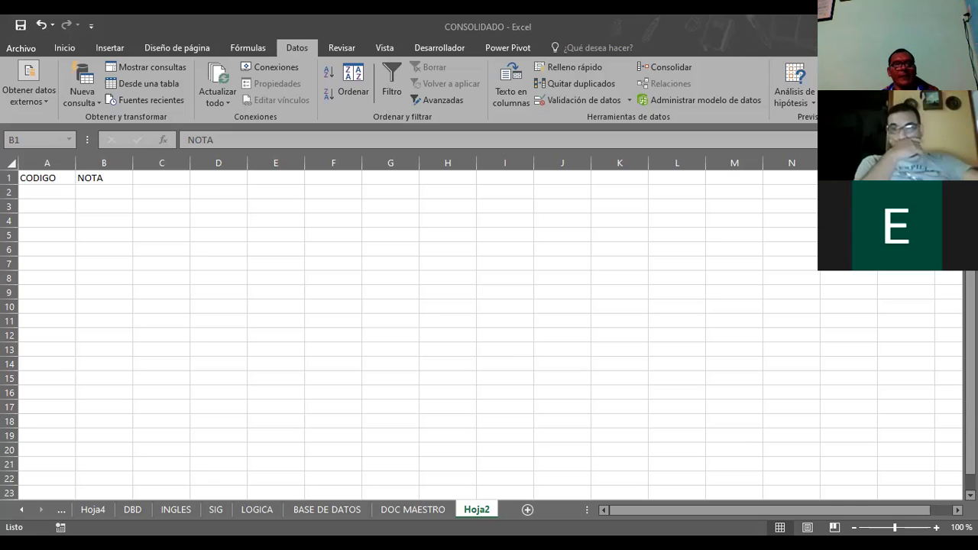
pyautogui.hotkey('alt', 'Tab')
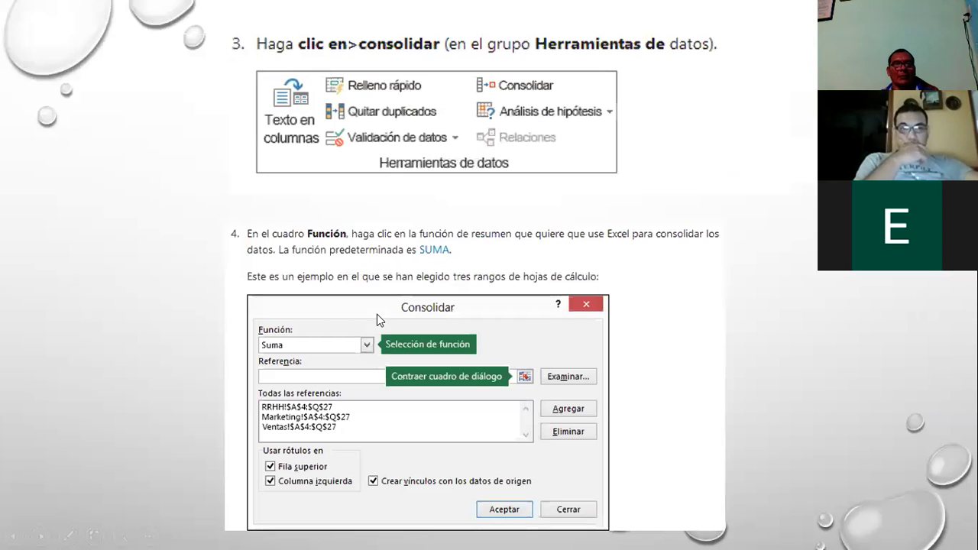
pyautogui.press('Left')
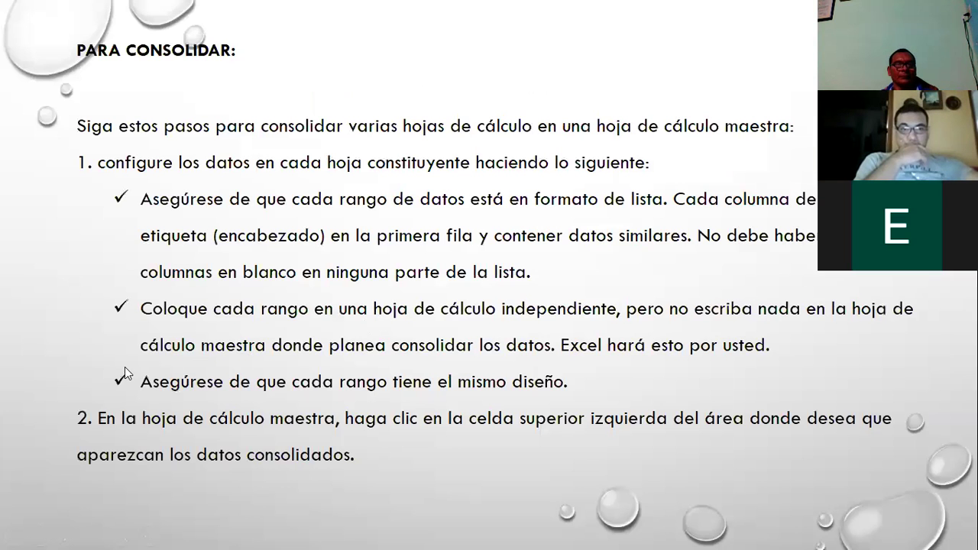
pyautogui.click(475, 402)
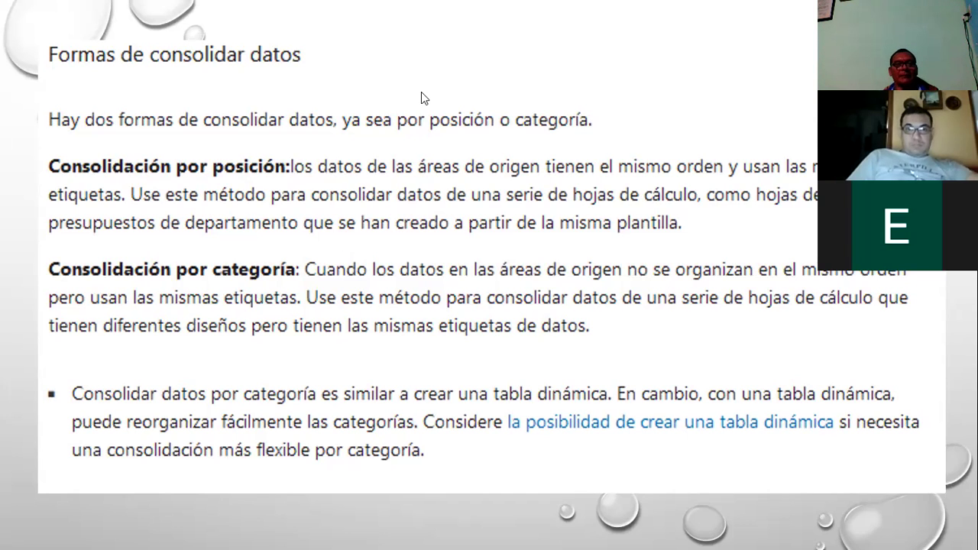
pyautogui.hotkey('alt', 'Tab')
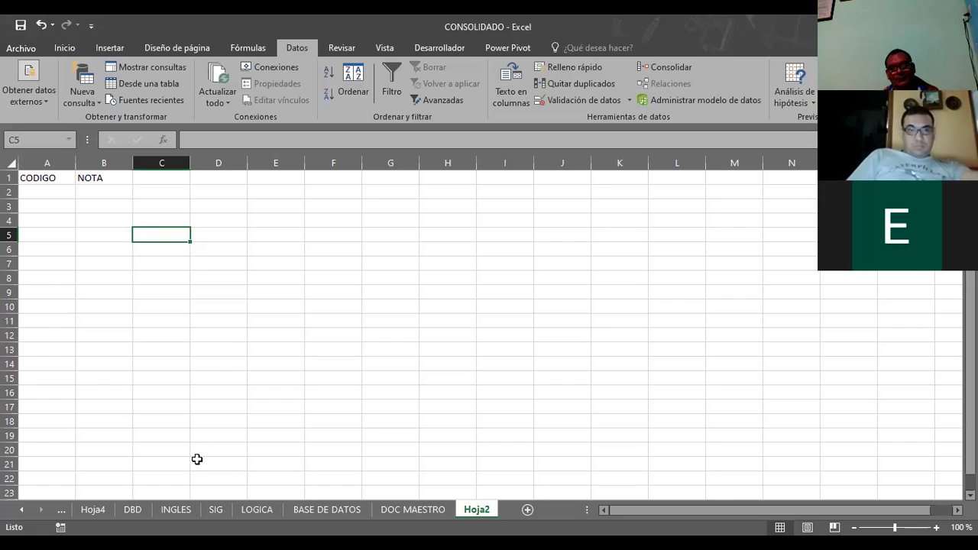
# - Select the SIG sheet's grades B2:B10 and enter SIG2 in the Name Box, which jumps to cell SIG2
pyautogui.click(97, 193)
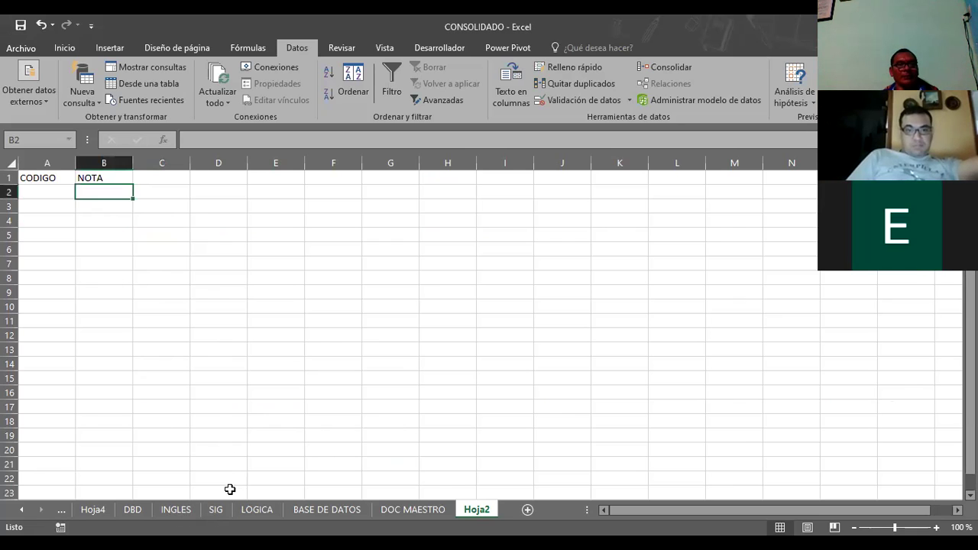
pyautogui.click(216, 512)
pyautogui.moveTo(145, 199); pyautogui.dragTo(142, 334)
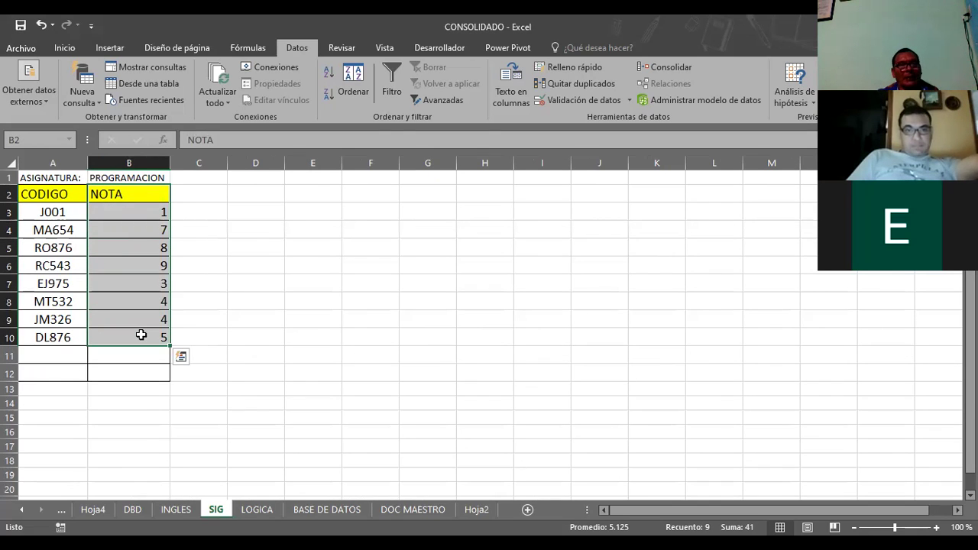
pyautogui.write('SIG2')
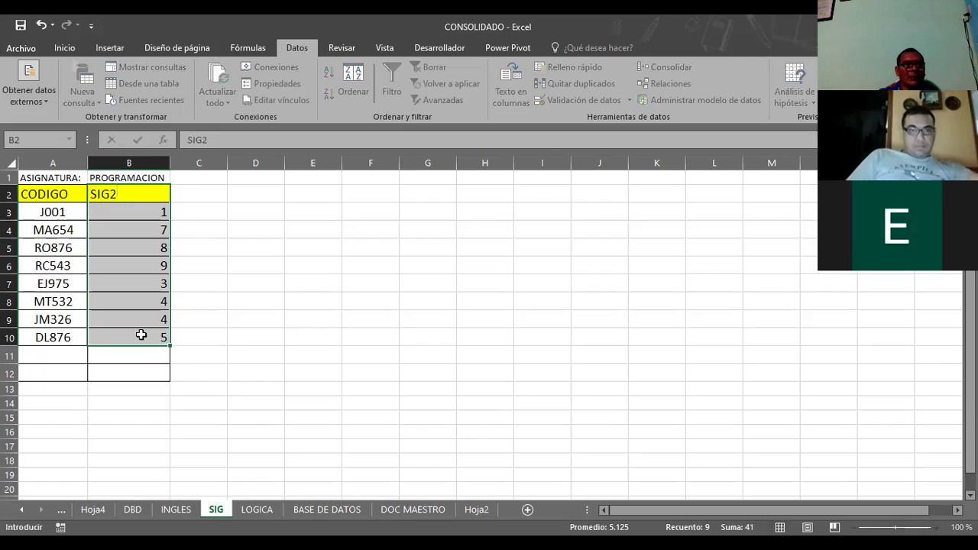
pyautogui.press('BackSpace')
pyautogui.press('BackSpace')
pyautogui.press('BackSpace')
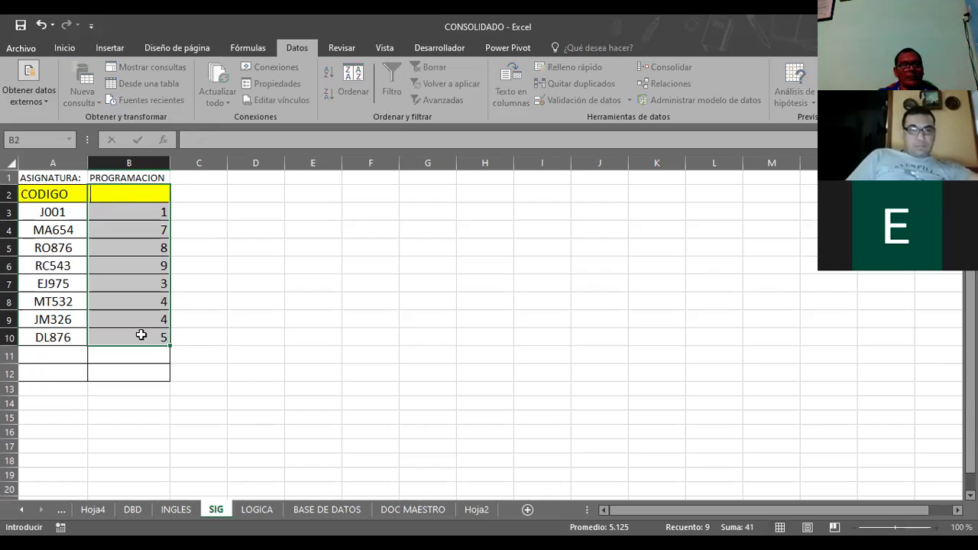
pyautogui.press('Escape')
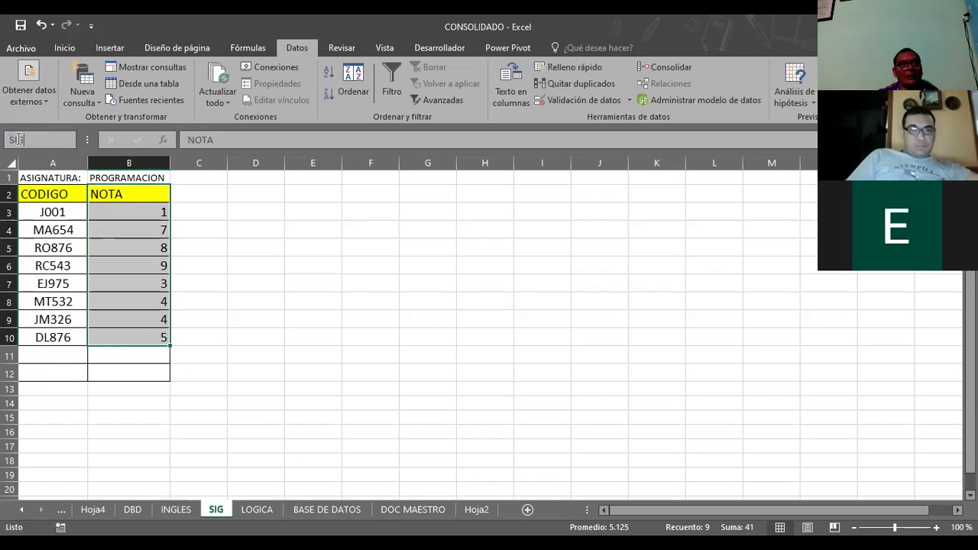
pyautogui.write('2')
pyautogui.press('Return')
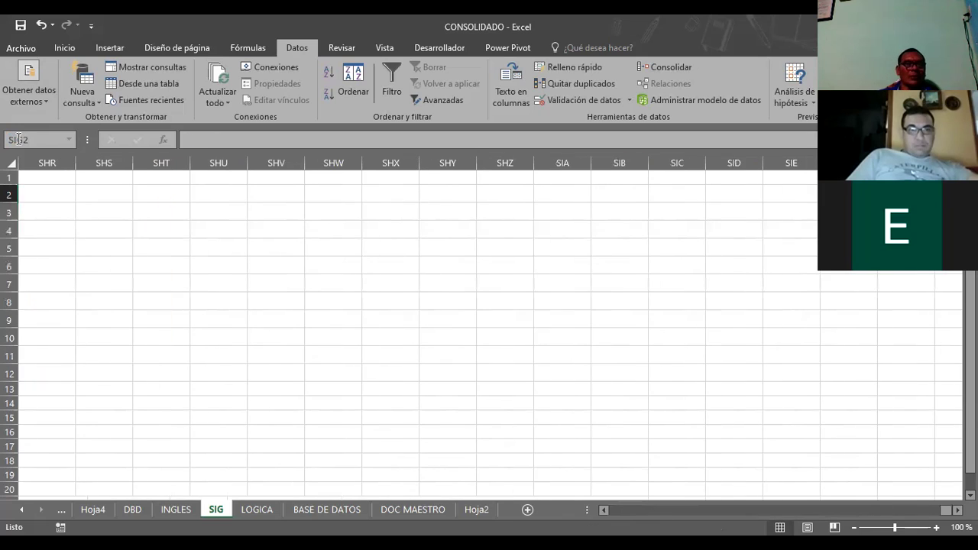
# - Name the LOGICA sheet's grades B2:B10 as LOGICA2 through the Name Box
pyautogui.click(259, 509)
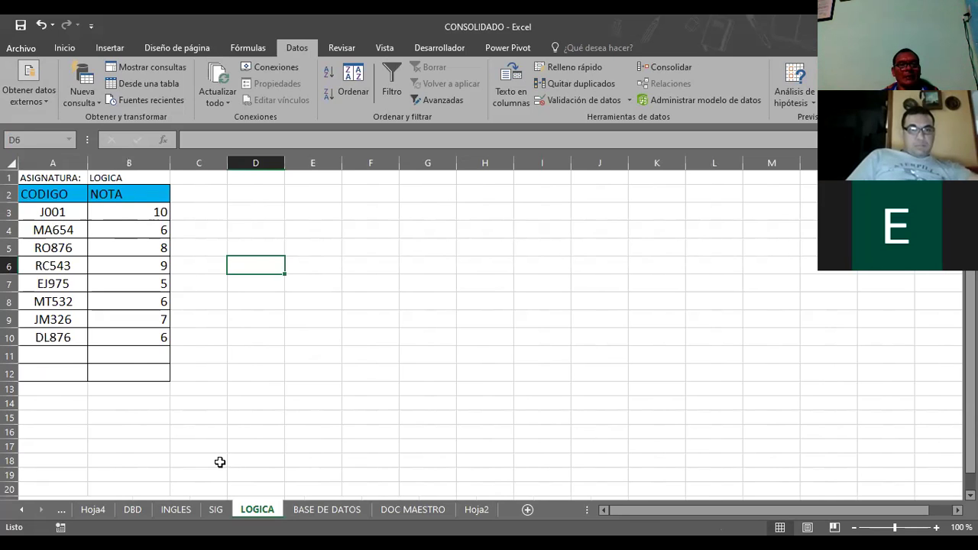
pyautogui.moveTo(126, 195); pyautogui.dragTo(125, 328)
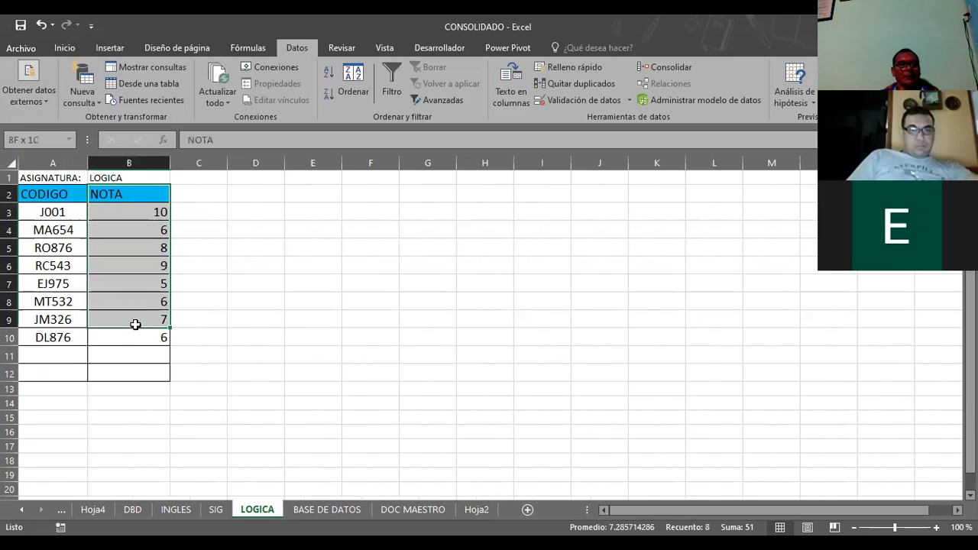
pyautogui.click(40, 137)
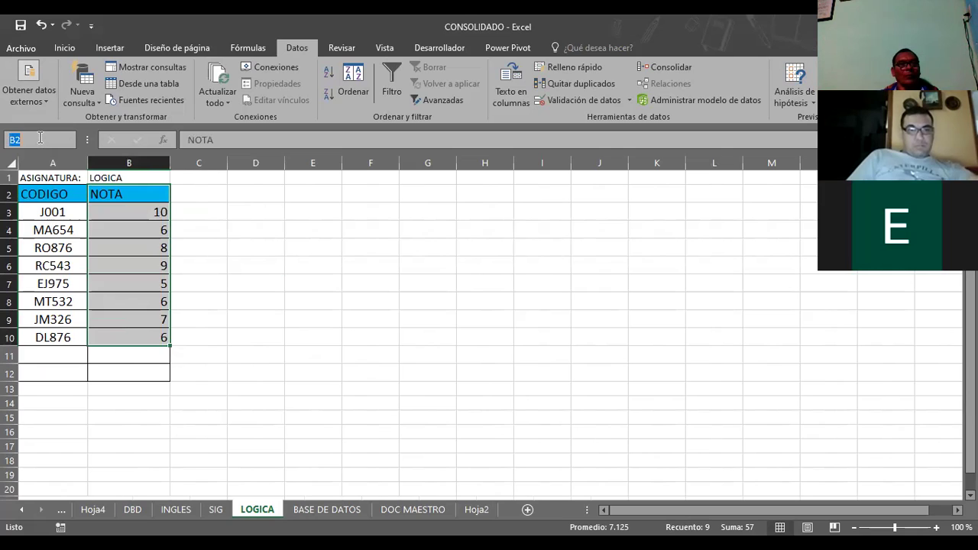
pyautogui.write('LOGICA')
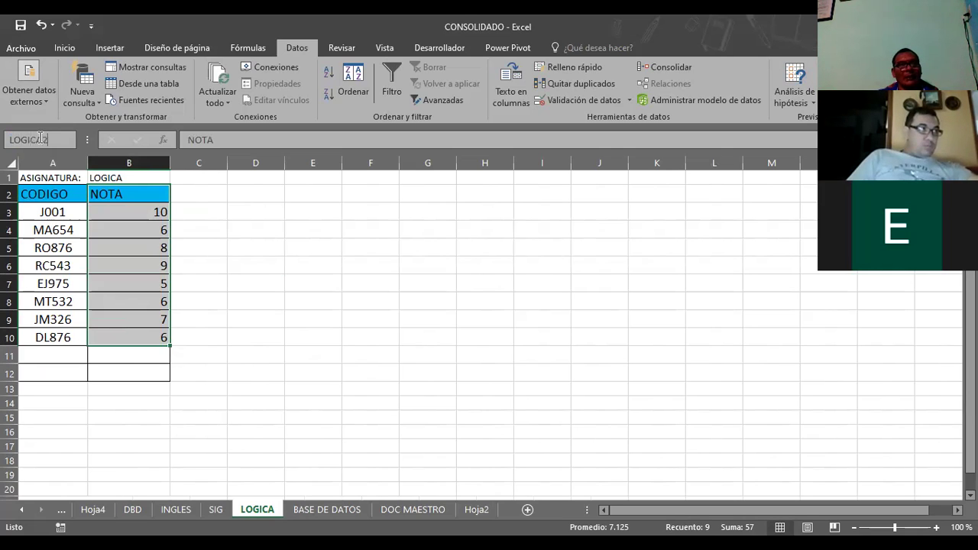
pyautogui.press('Return')
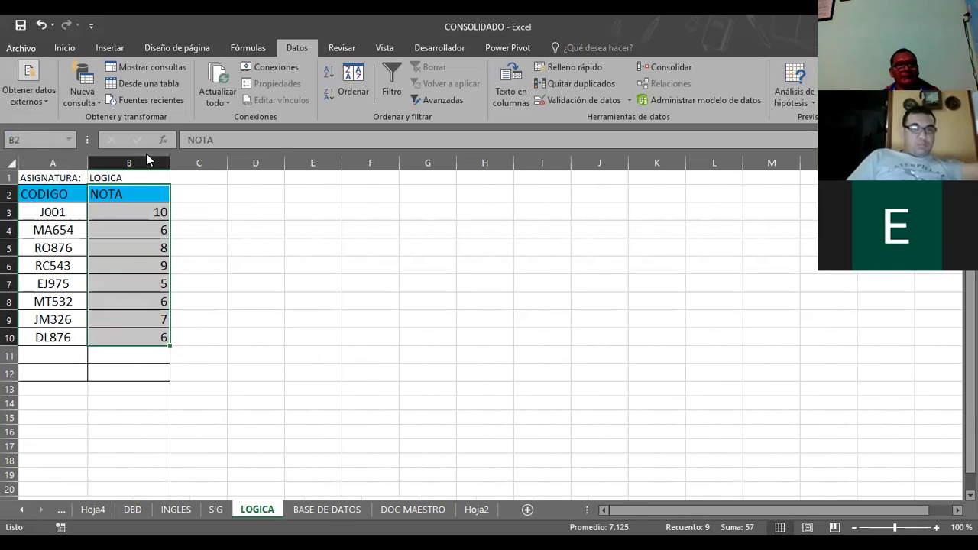
pyautogui.click(281, 304)
# - Delete the CODIGO and NOTA headings from A1 and B1 on Hoja2
pyautogui.click(482, 512)
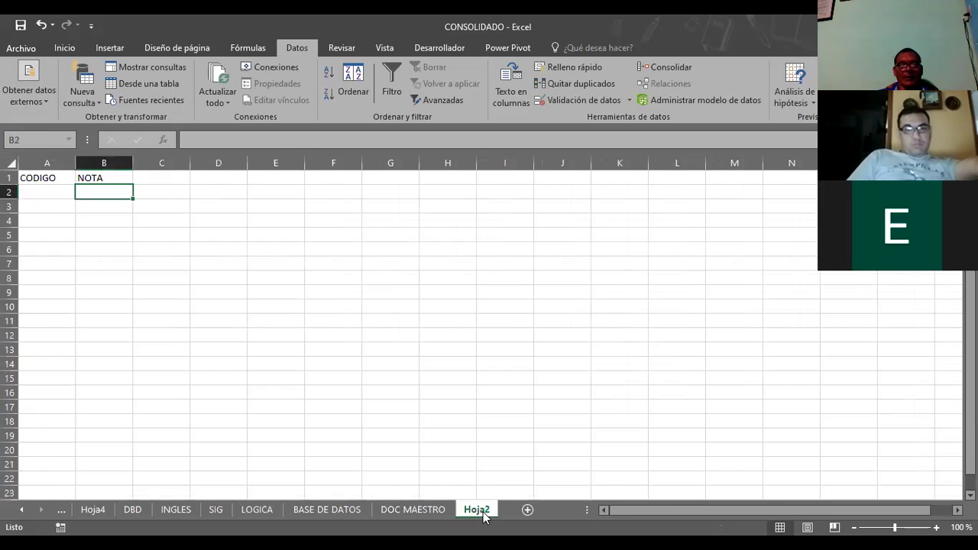
pyautogui.click(59, 180)
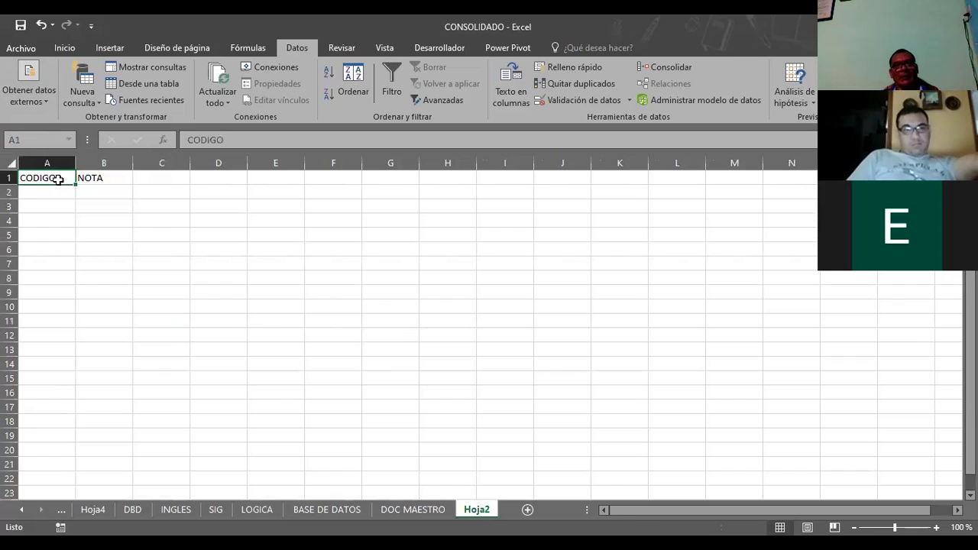
pyautogui.press('Delete')
pyautogui.click(96, 182)
pyautogui.press('Delete')
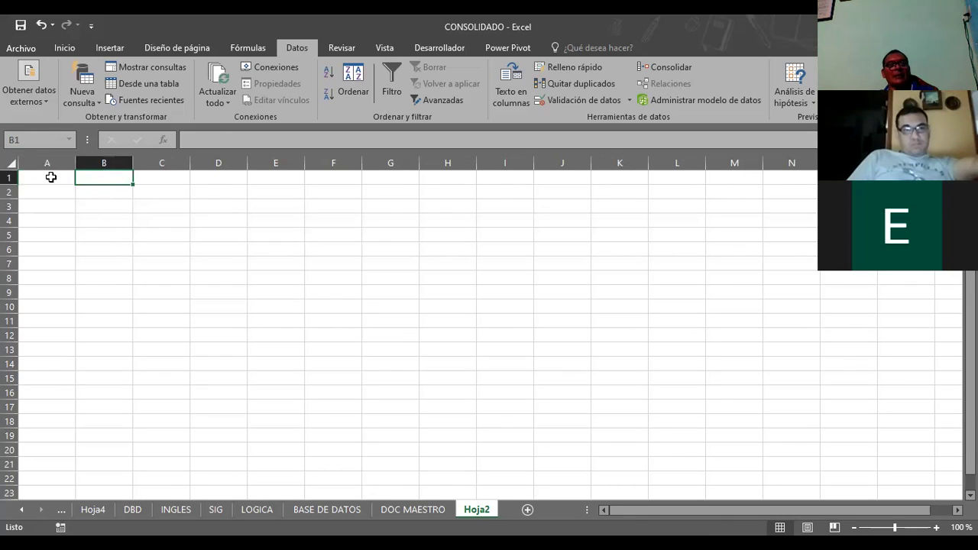
pyautogui.click(48, 177)
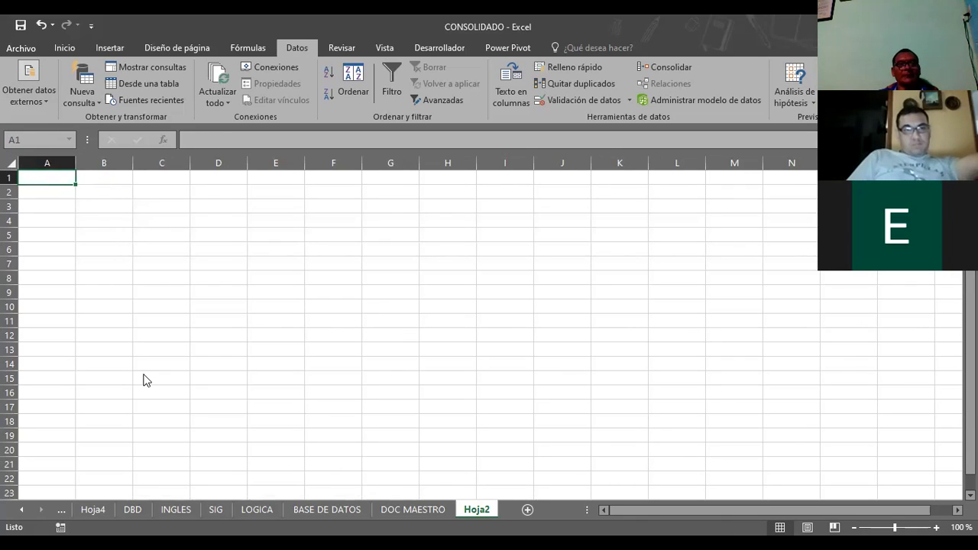
pyautogui.click(431, 105)
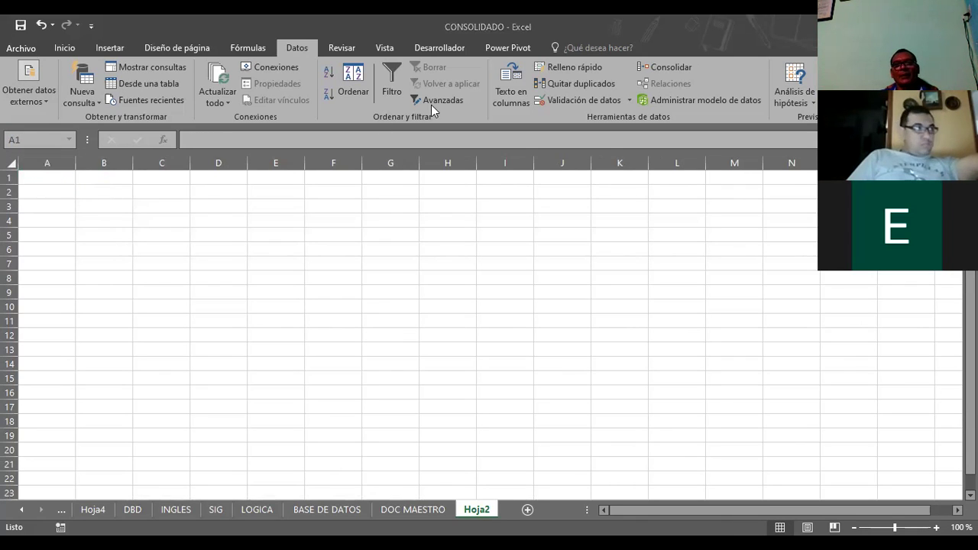
# - Open Consolidar and remove the SIG, LOGICA and INGLES references from the list
pyautogui.click(678, 65)
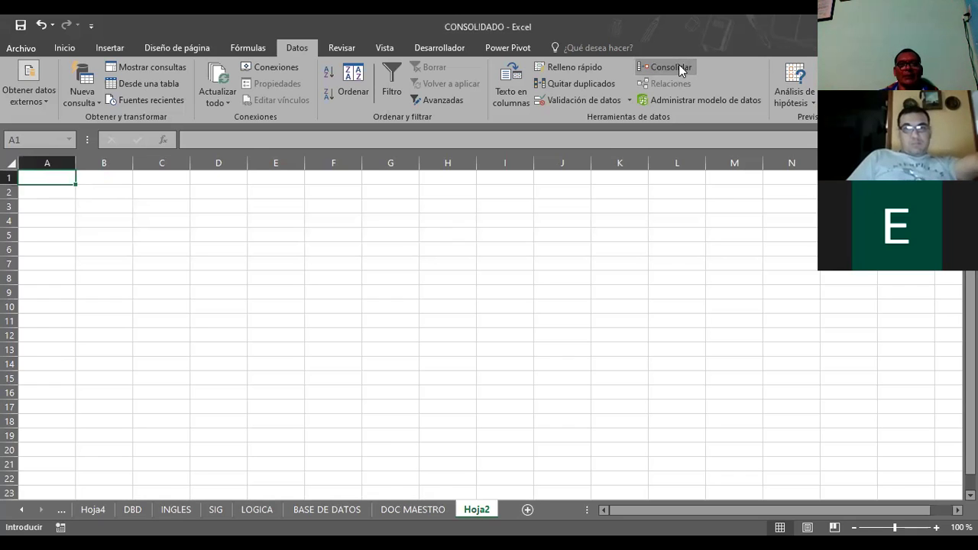
pyautogui.click(372, 250)
pyautogui.click(611, 256)
pyautogui.click(461, 242)
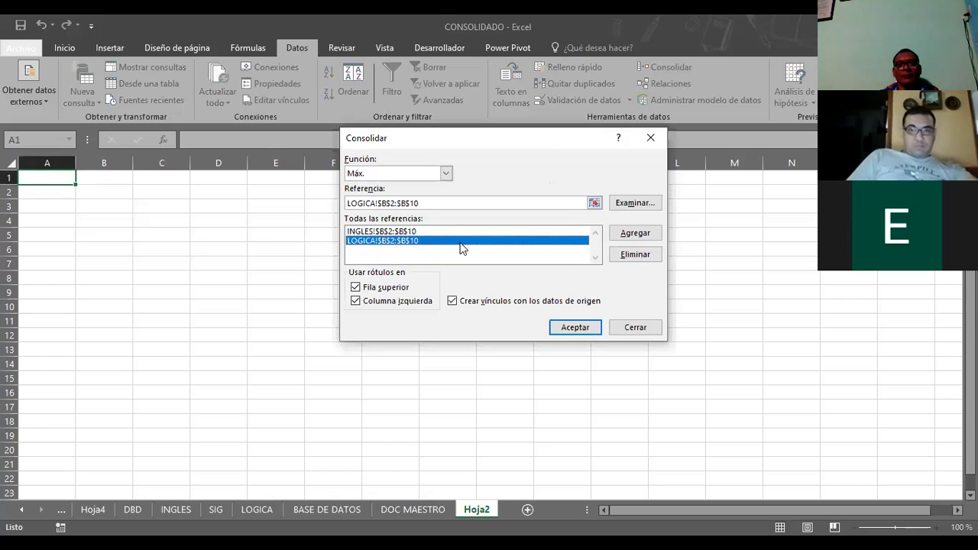
pyautogui.click(622, 258)
pyautogui.click(410, 232)
pyautogui.click(637, 257)
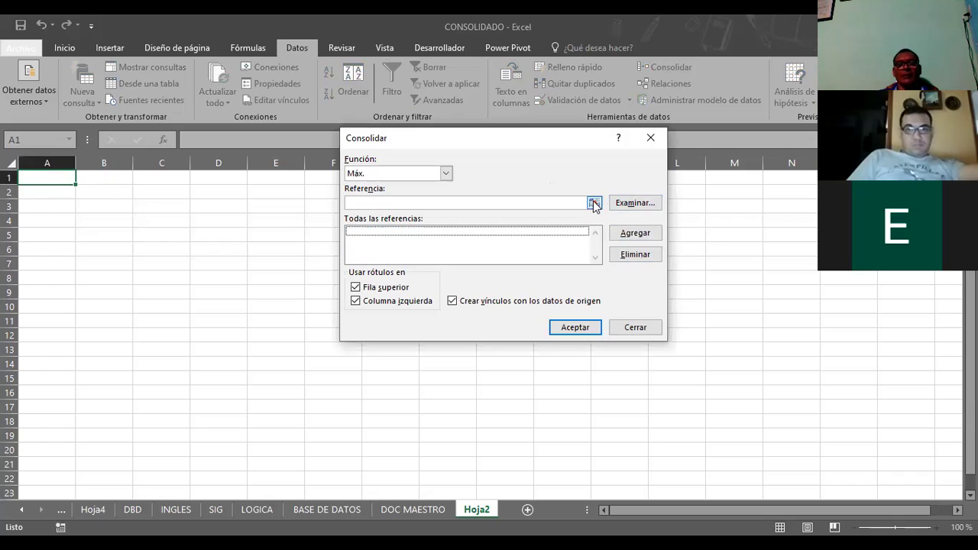
# - Add the LOGICA2 named range, chosen with F3, to the consolidation references
pyautogui.click(543, 202)
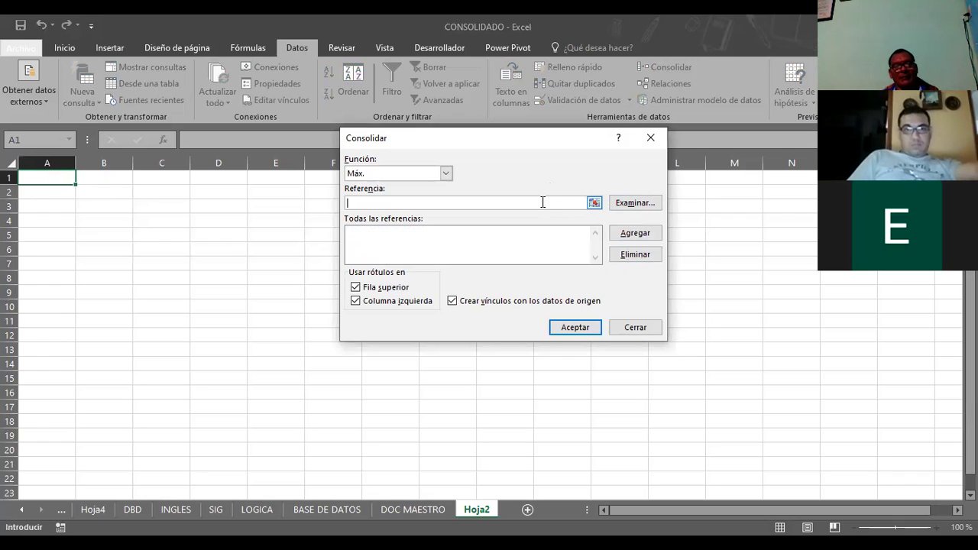
pyautogui.press('F3')
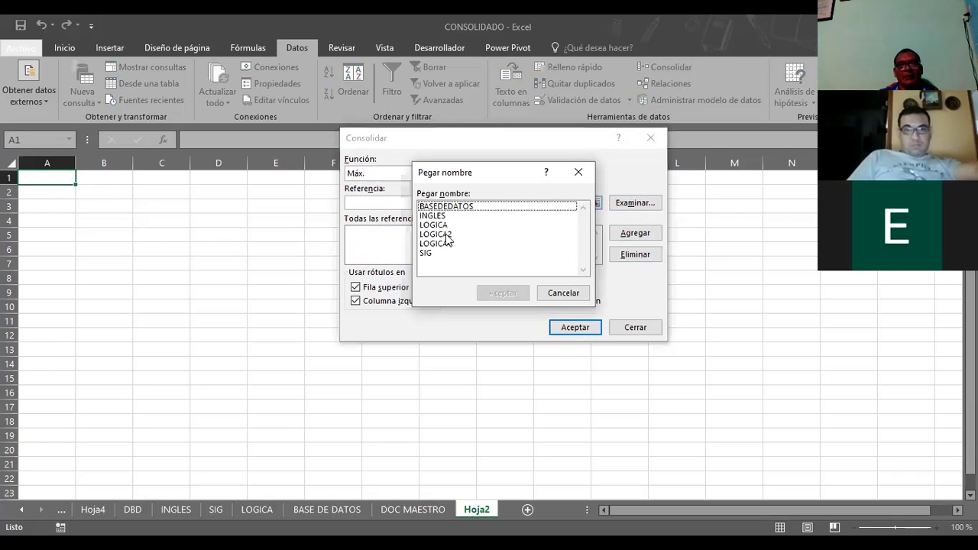
pyautogui.click(447, 235)
pyautogui.click(504, 295)
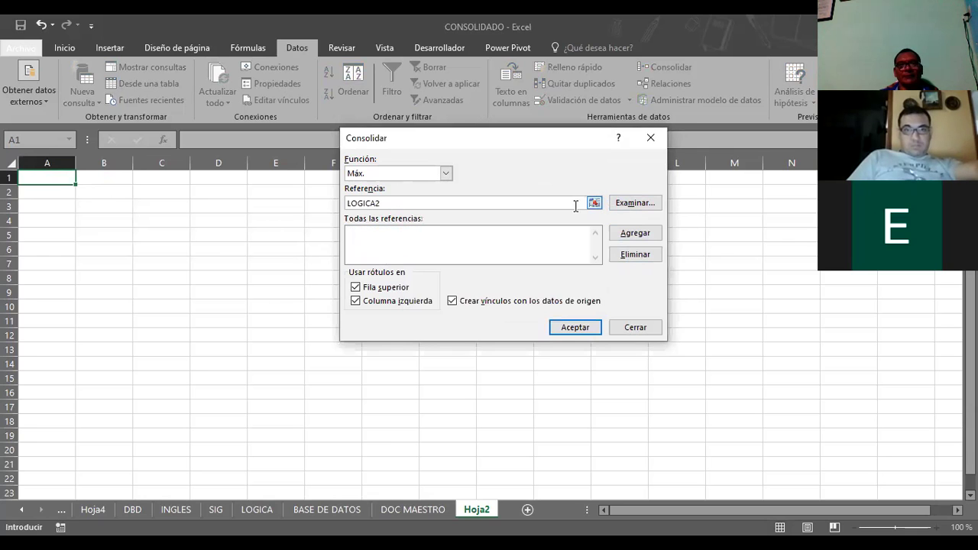
pyautogui.click(633, 234)
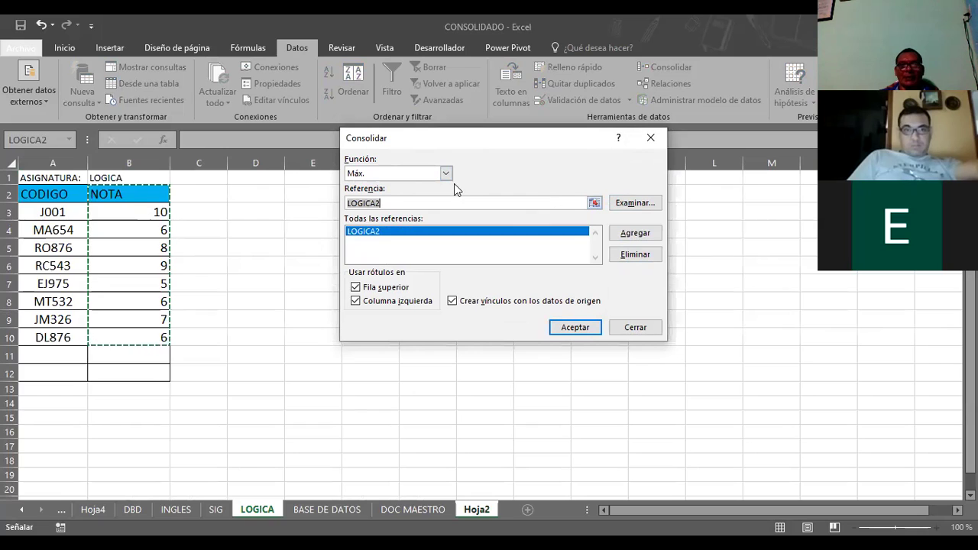
# - Check the referenced range, clear the Referencia field, and cancel out of the Pegar nombre and Consolidar dialogs
pyautogui.click(593, 202)
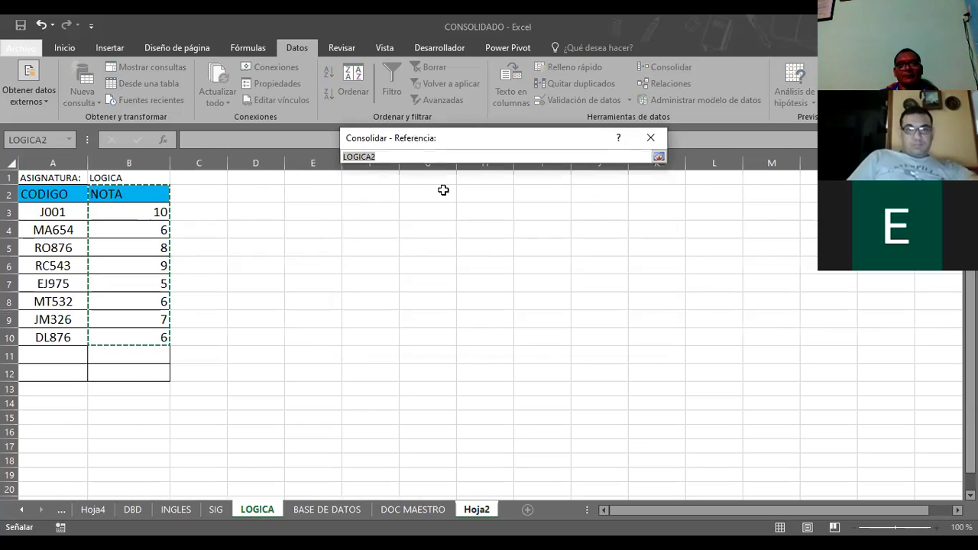
pyautogui.click(657, 155)
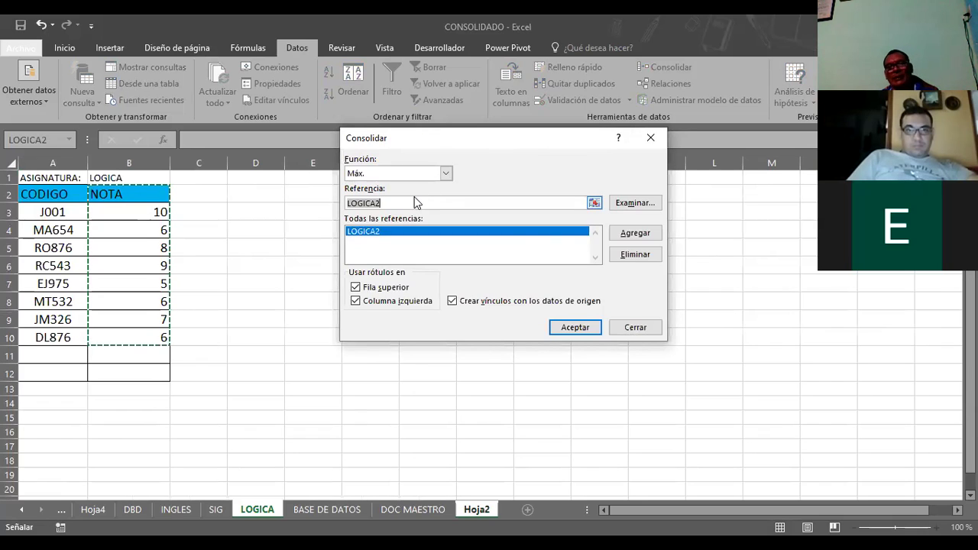
pyautogui.press('Delete')
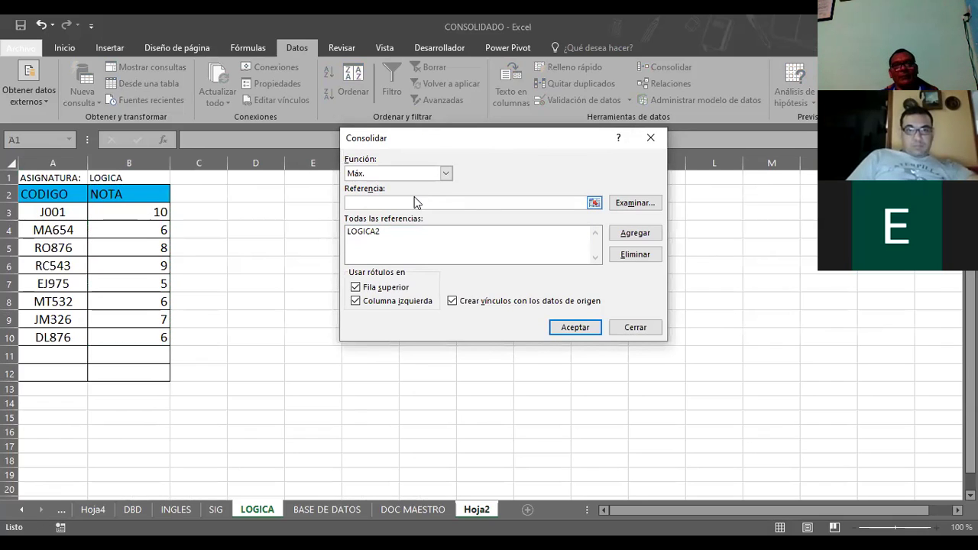
pyautogui.press('F3')
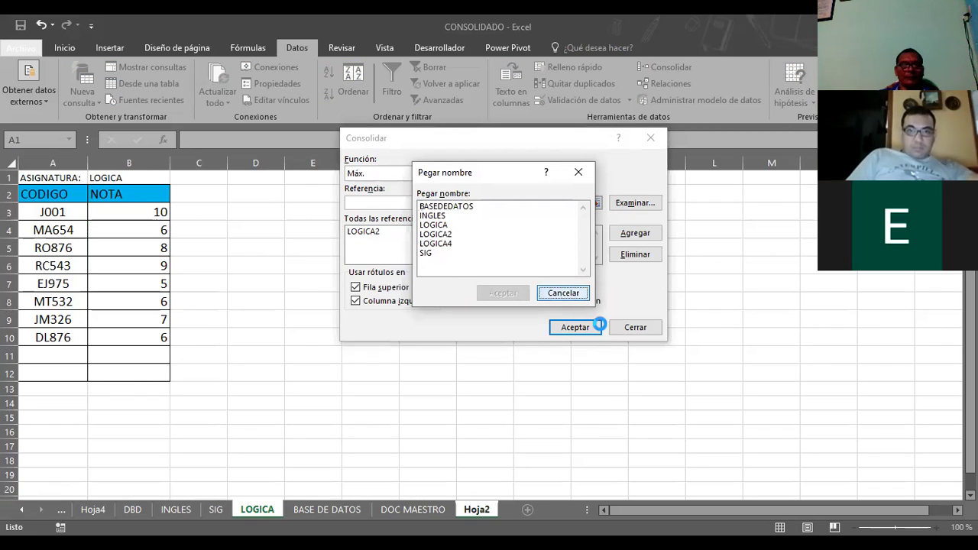
pyautogui.press('Escape')
pyautogui.press('Escape')
# - Look over the SIG, LOGICA and INGLES sheets and the LOGICA grades B2:B10
pyautogui.click(219, 509)
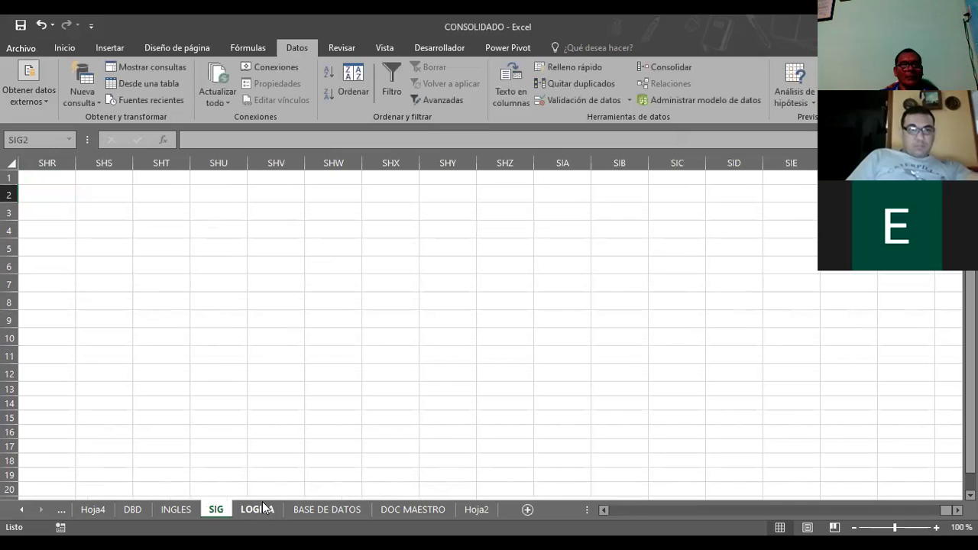
pyautogui.click(263, 509)
pyautogui.click(216, 510)
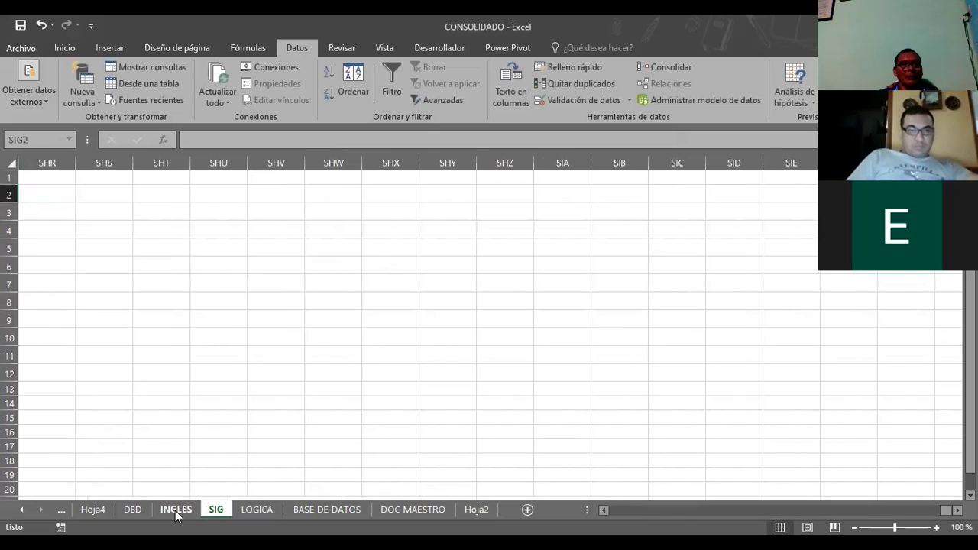
pyautogui.click(176, 510)
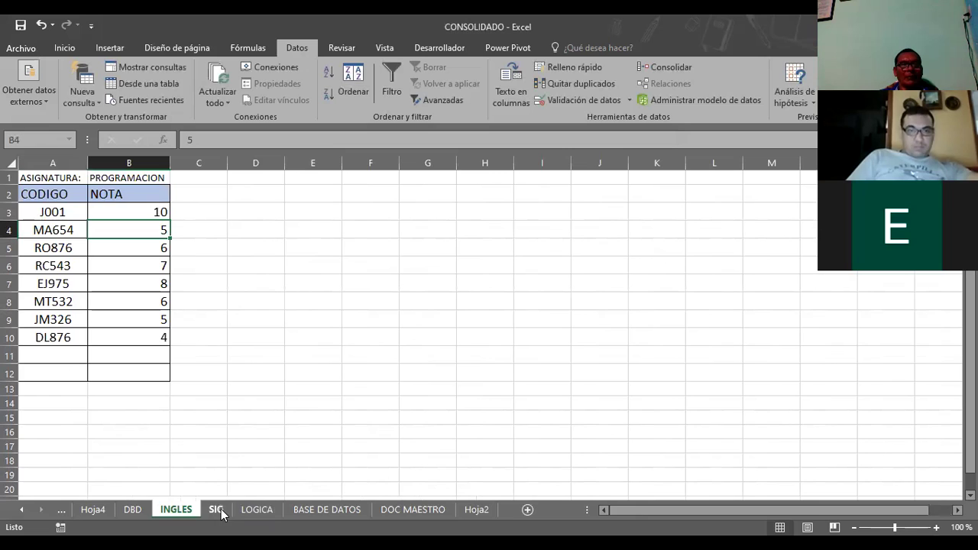
pyautogui.click(246, 510)
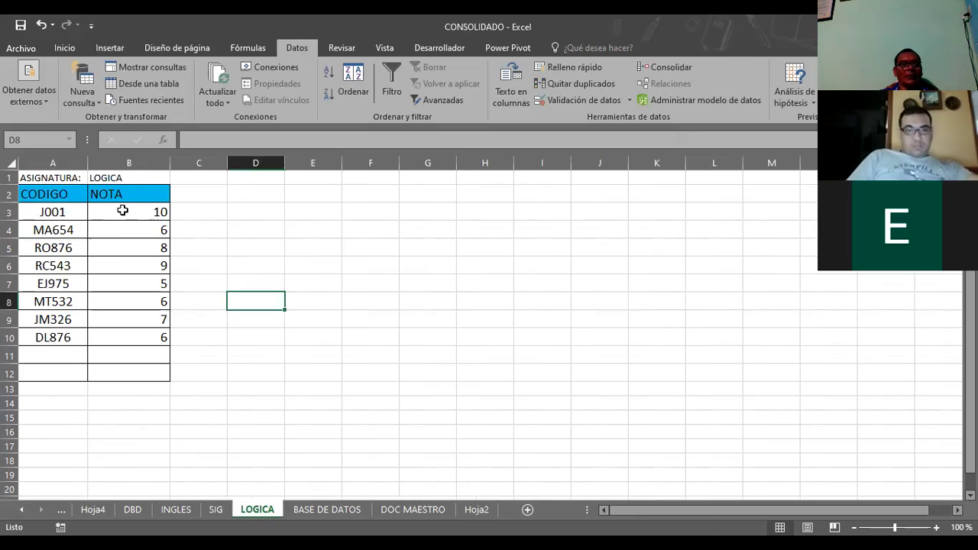
pyautogui.moveTo(130, 193); pyautogui.dragTo(120, 338)
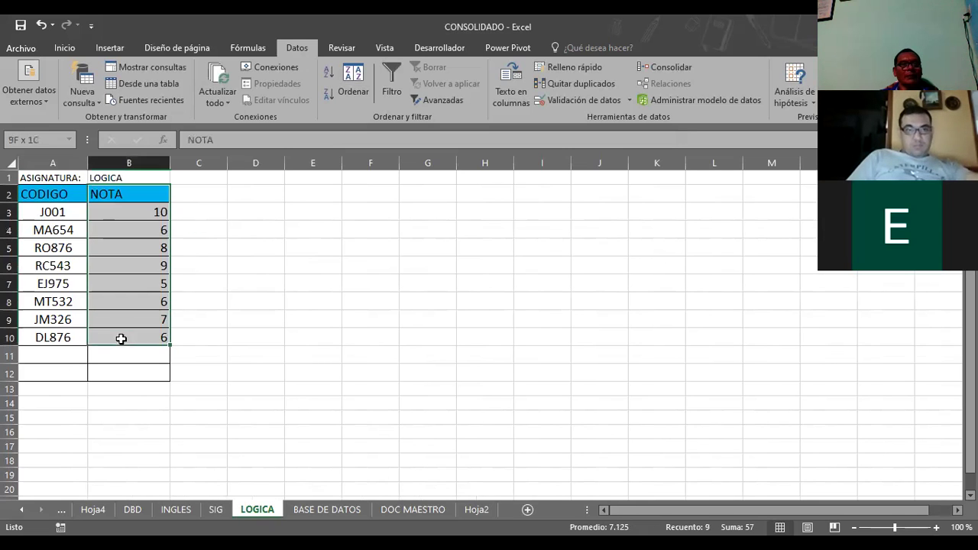
pyautogui.click(301, 262)
# - On the SIG sheet, use F5 Ir a to jump back to the grade table at A1
pyautogui.click(216, 508)
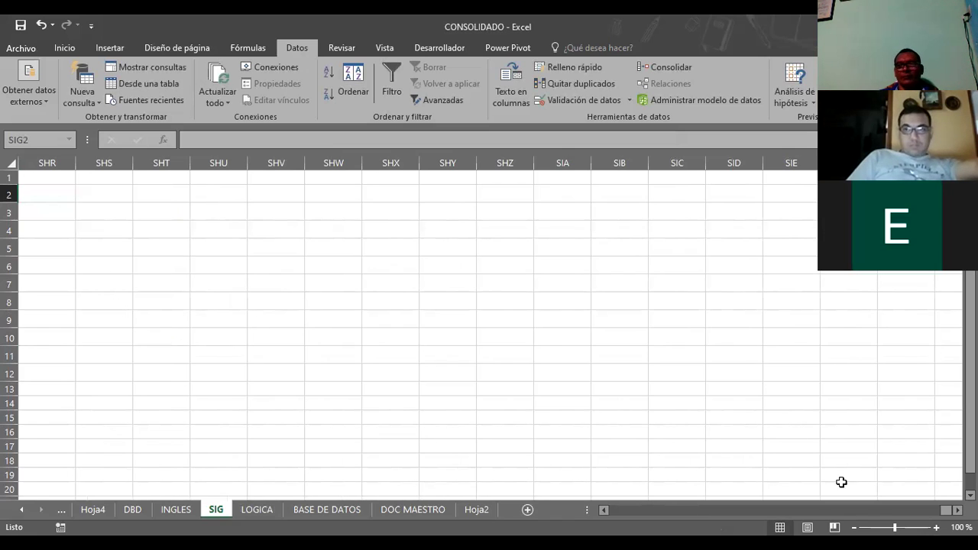
pyautogui.click(252, 279)
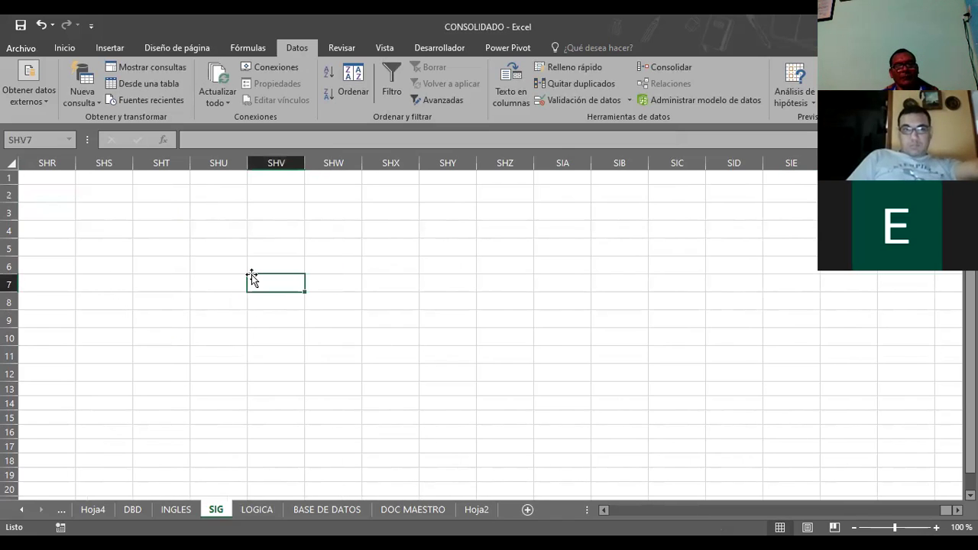
pyautogui.press('F5')
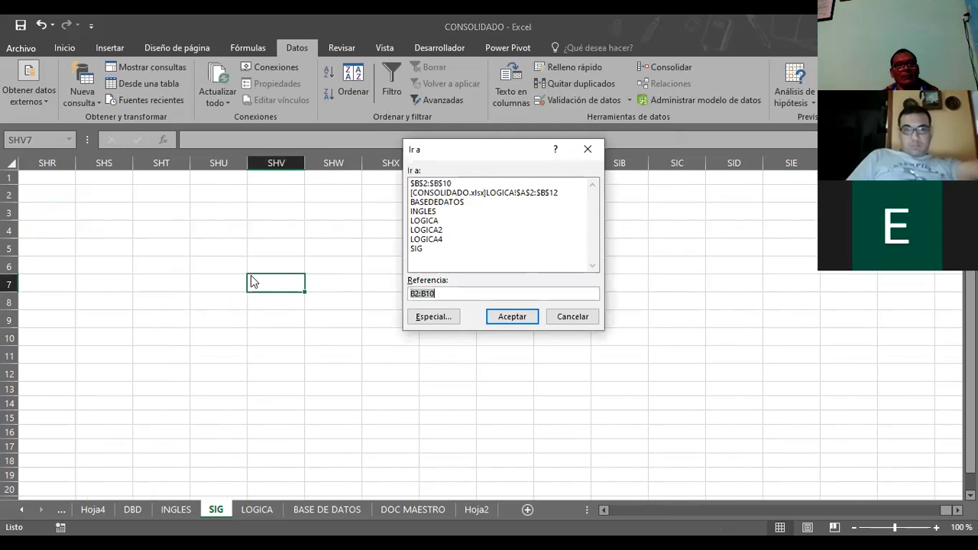
pyautogui.press('Escape')
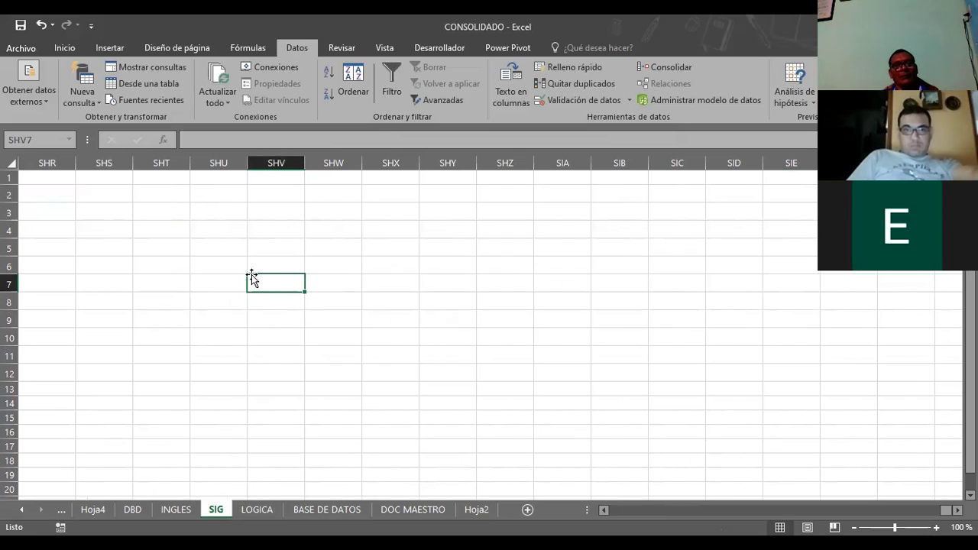
pyautogui.press('F5')
pyautogui.press('BackSpace')
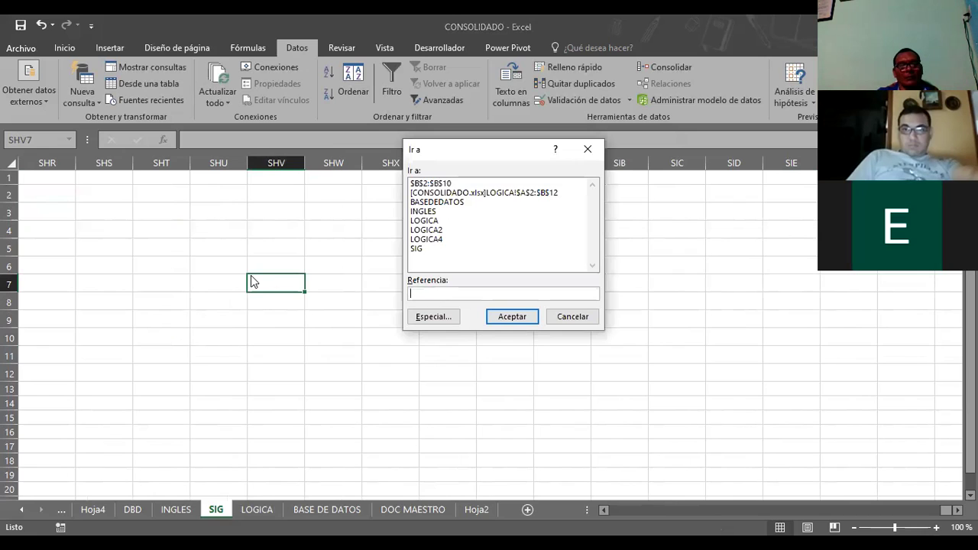
pyautogui.write('A1')
pyautogui.press('Return')
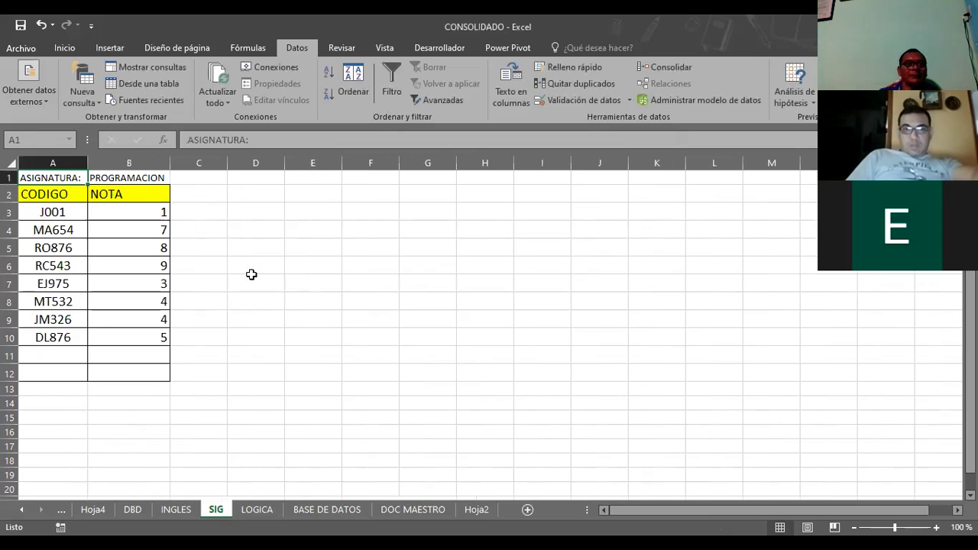
# - Select the SIG grades B2:B10 and enter SIG2 in the Name Box
pyautogui.click(274, 235)
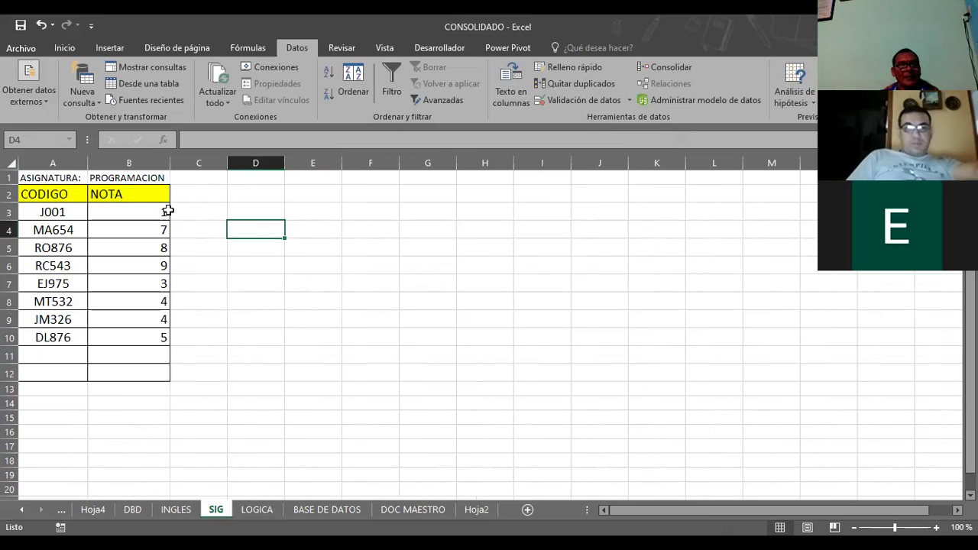
pyautogui.click(125, 193)
pyautogui.keyDown('shift'); pyautogui.click(126, 337); pyautogui.keyUp('shift')
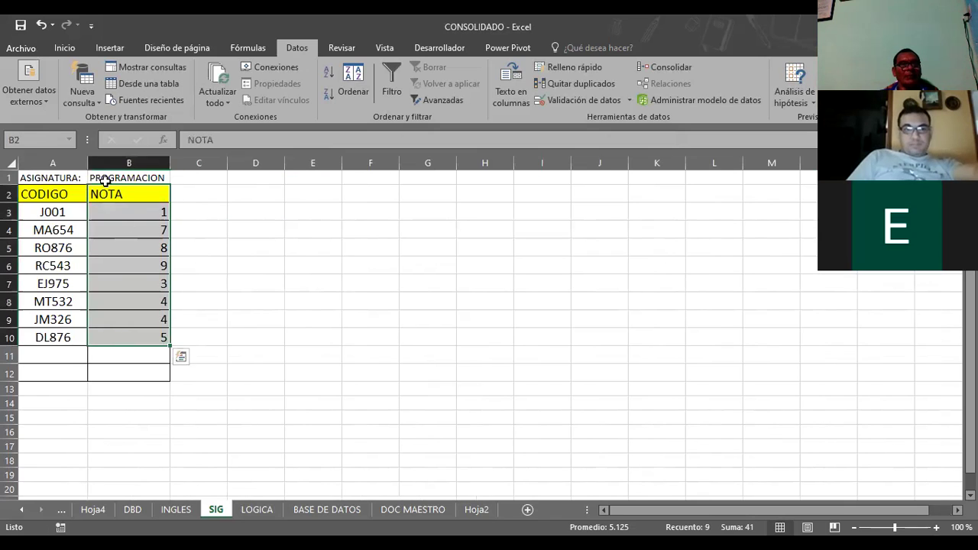
pyautogui.click(33, 139)
pyautogui.write('IG2')
pyautogui.press('Return')
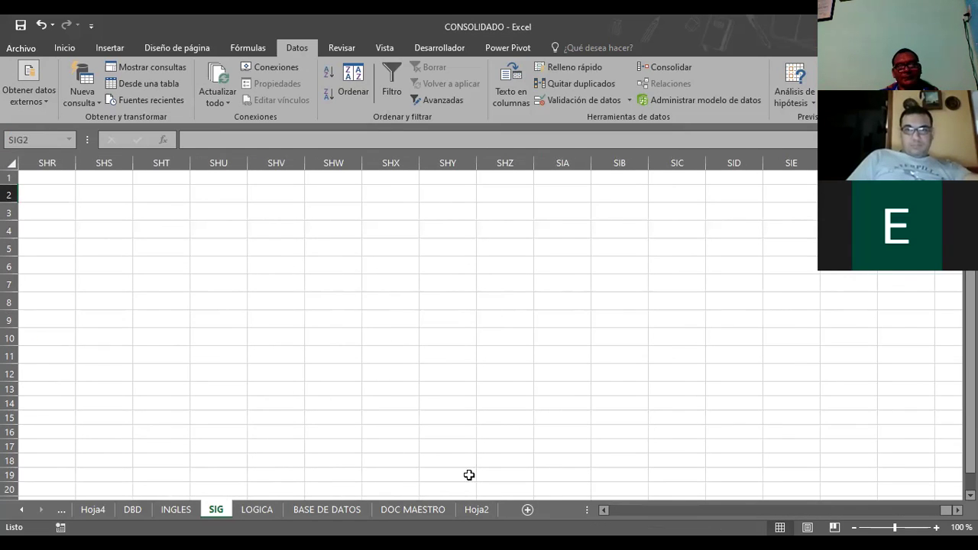
pyautogui.click(475, 510)
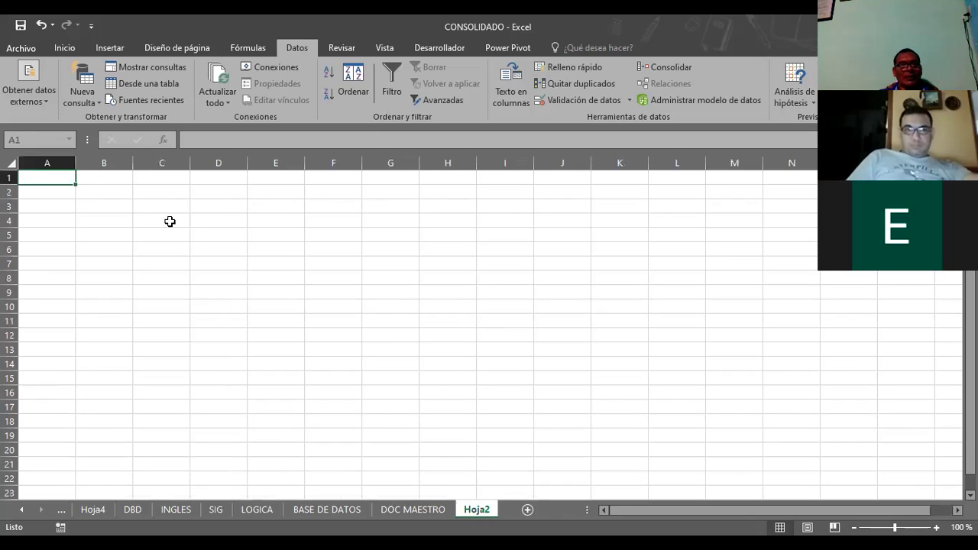
pyautogui.click(654, 67)
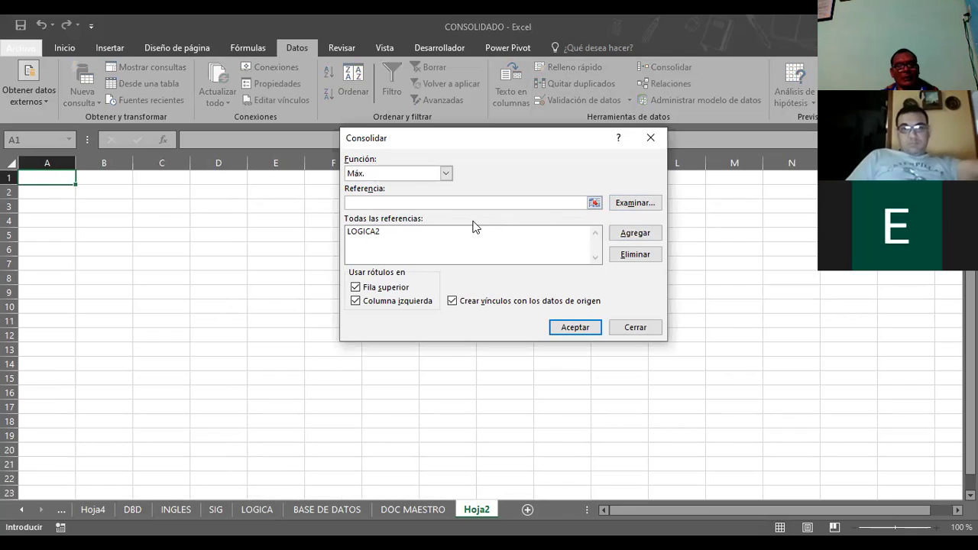
pyautogui.press('F3')
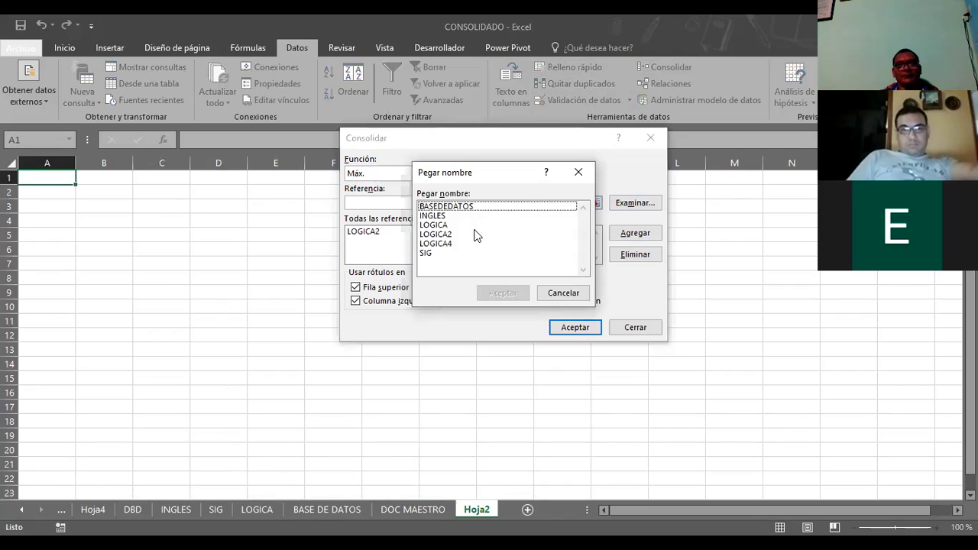
pyautogui.click(563, 293)
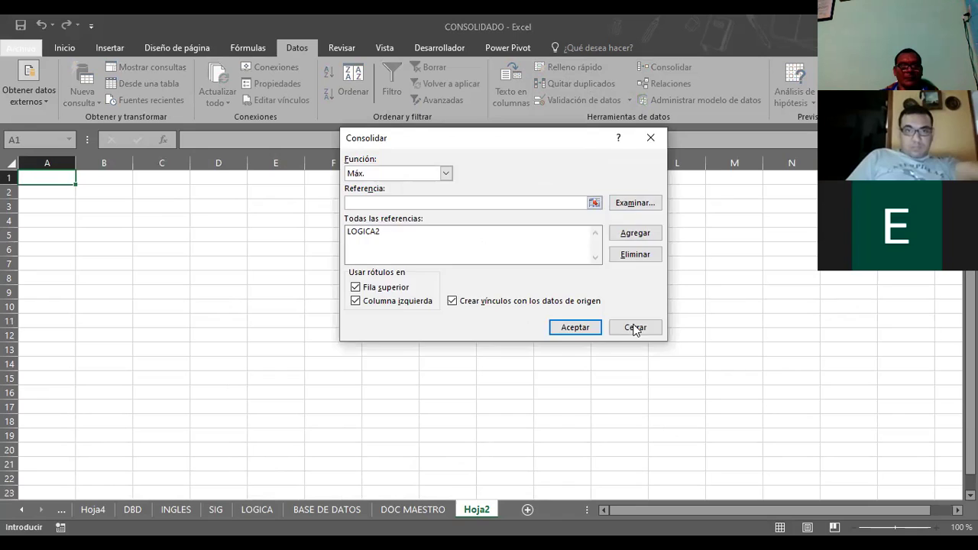
pyautogui.click(634, 327)
pyautogui.click(215, 510)
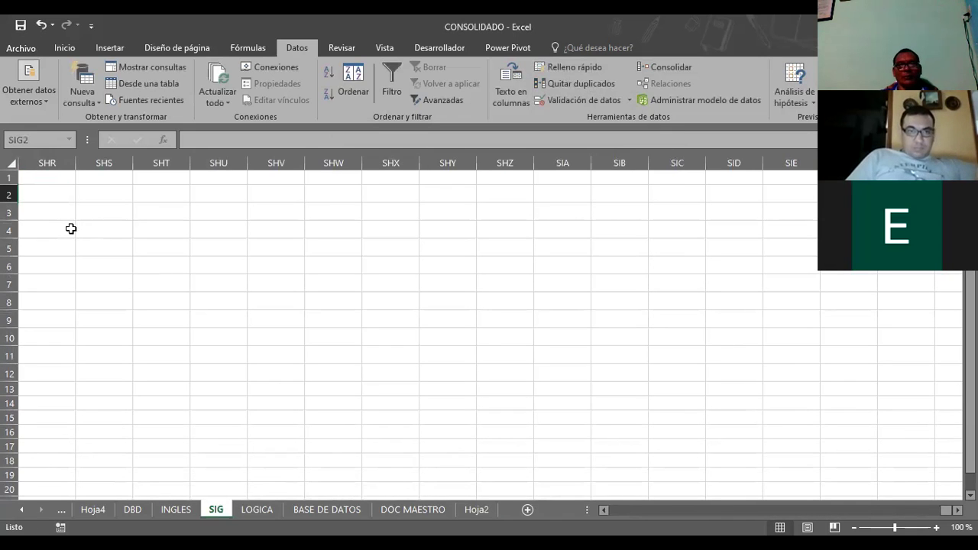
# - Inspect the INGLES grades B2:B10 and their range name, then return to the empty Hoja2
pyautogui.click(46, 177)
pyautogui.click(10, 162)
pyautogui.click(105, 265)
pyautogui.click(176, 510)
pyautogui.click(276, 233)
pyautogui.moveTo(140, 195); pyautogui.dragTo(134, 340)
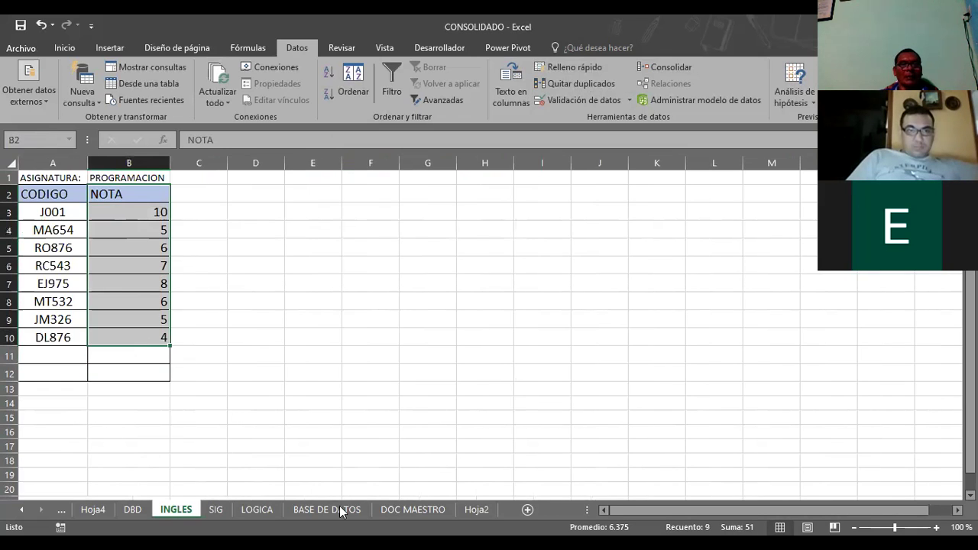
pyautogui.click(29, 137)
pyautogui.write('INGLES')
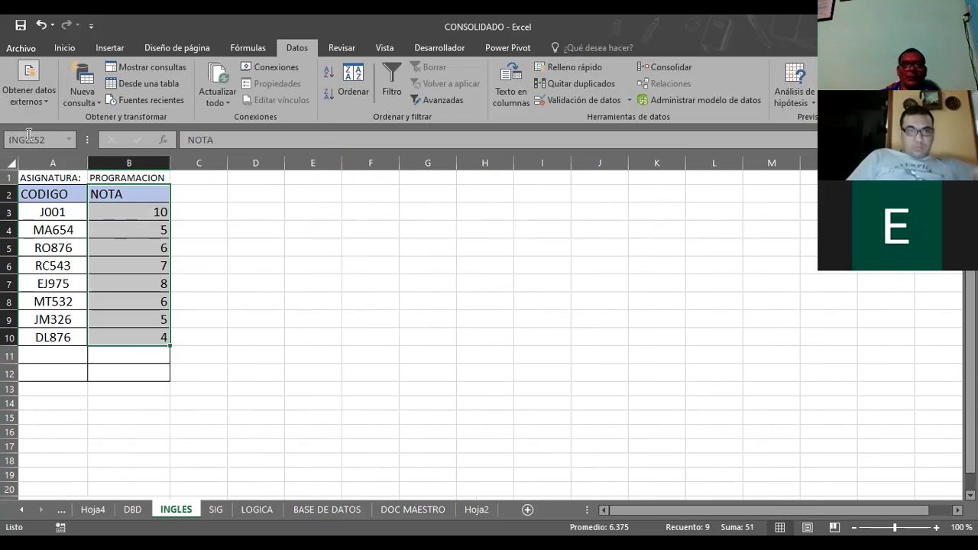
pyautogui.click(247, 196)
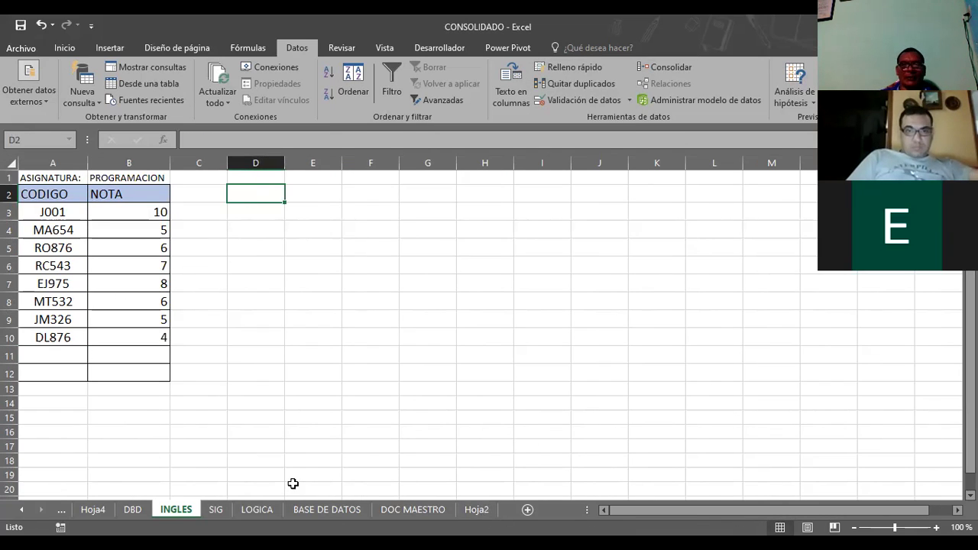
pyautogui.click(474, 509)
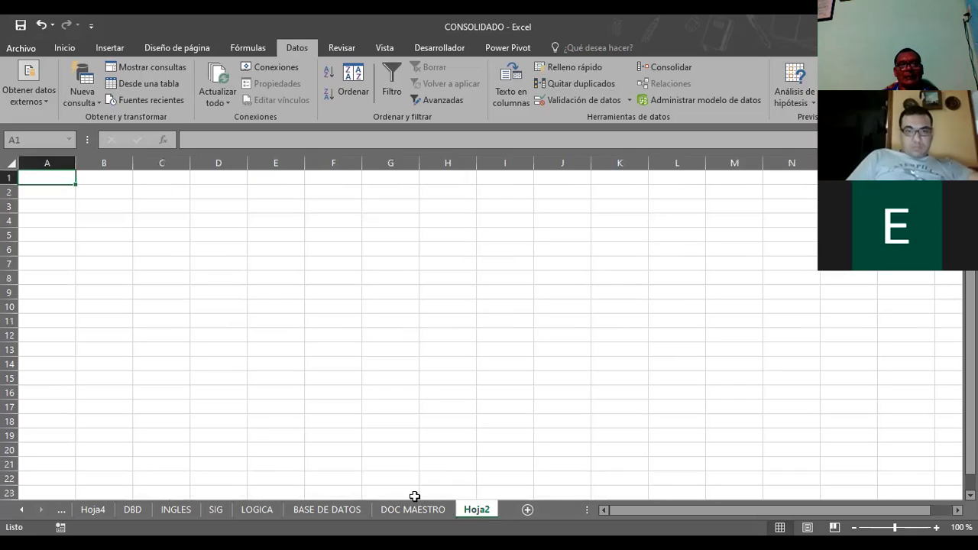
# - Add INGLES2 alongside LOGICA2 in Consolidar, run Máx, and dismiss the 'No se consolidó ningún dato' warning
pyautogui.click(675, 66)
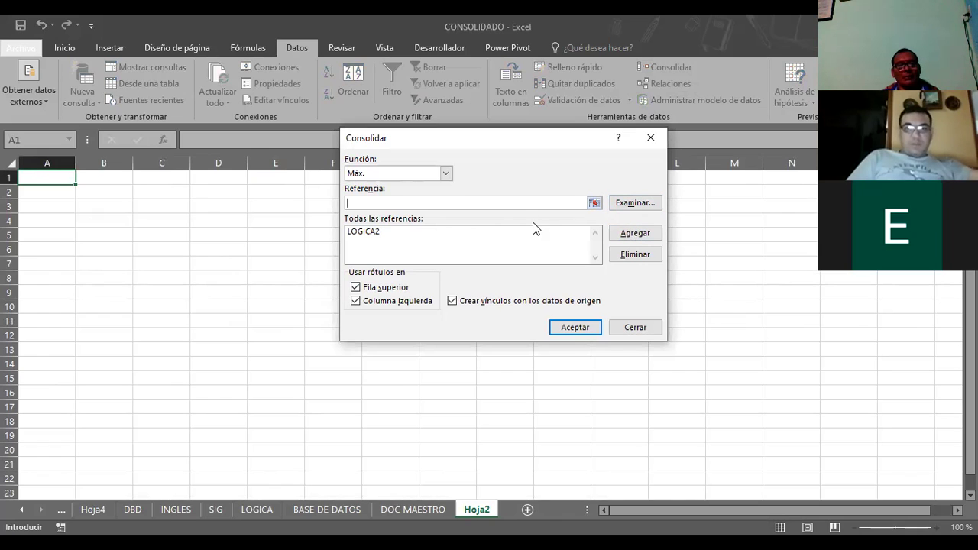
pyautogui.press('F3')
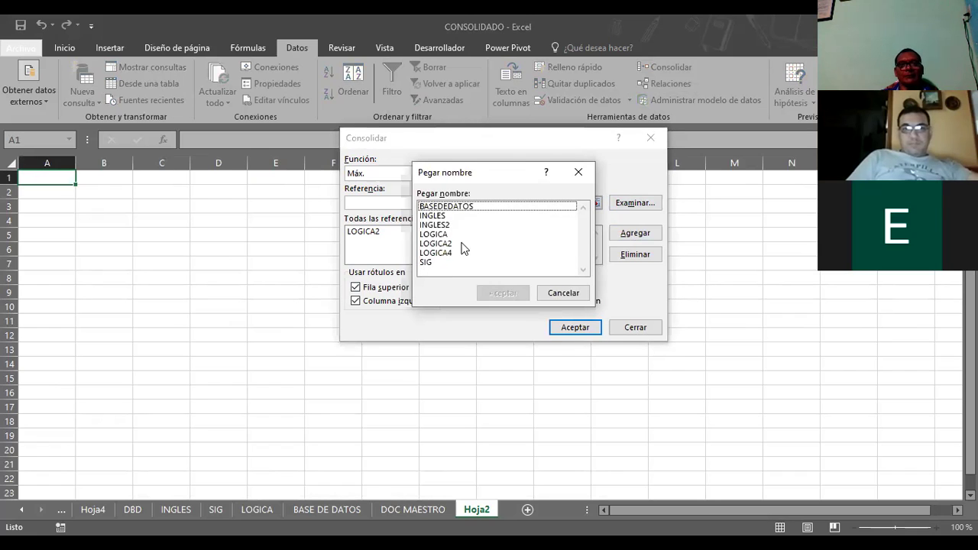
pyautogui.click(448, 225)
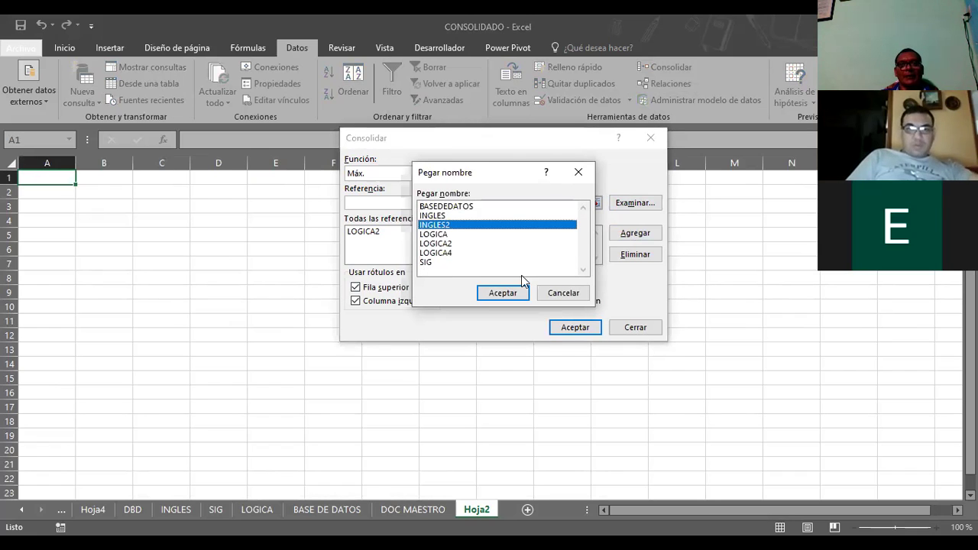
pyautogui.click(504, 295)
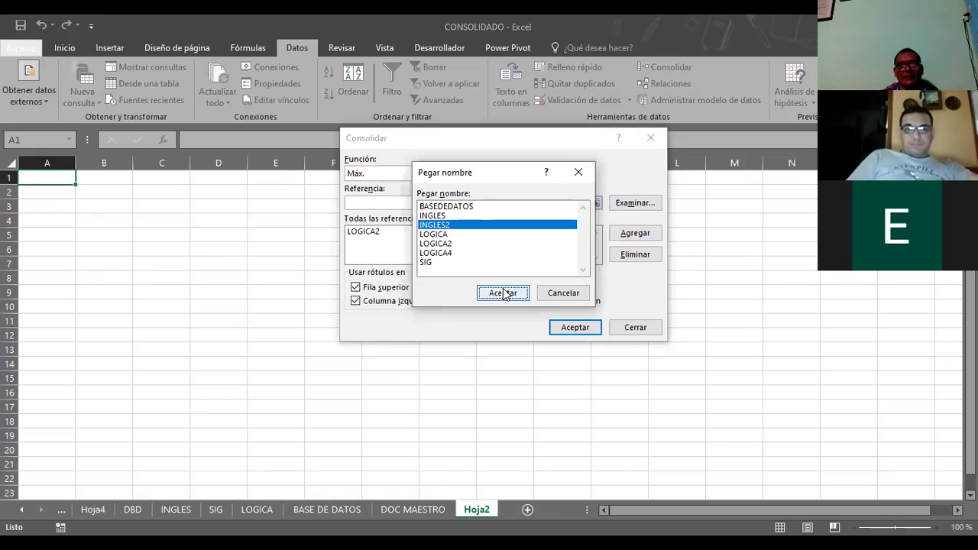
pyautogui.click(633, 233)
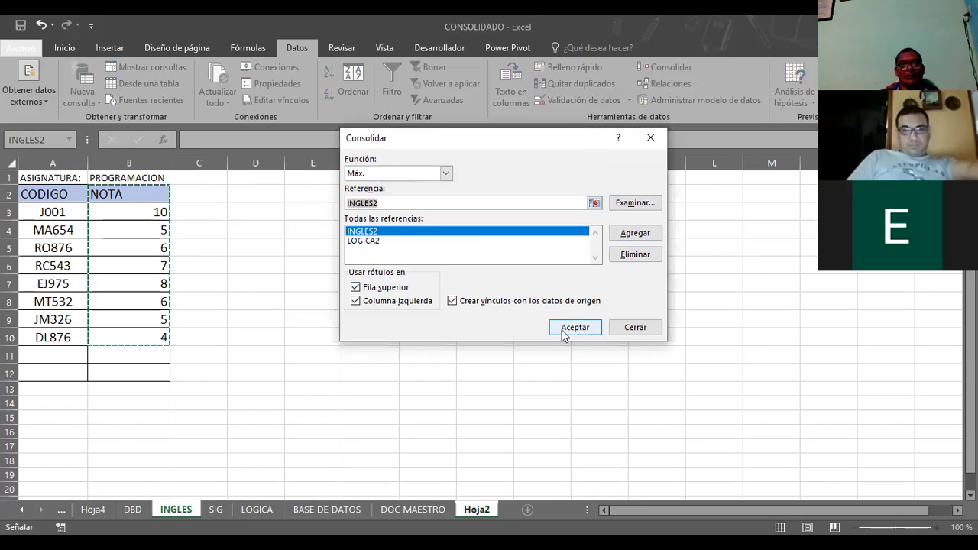
pyautogui.click(566, 330)
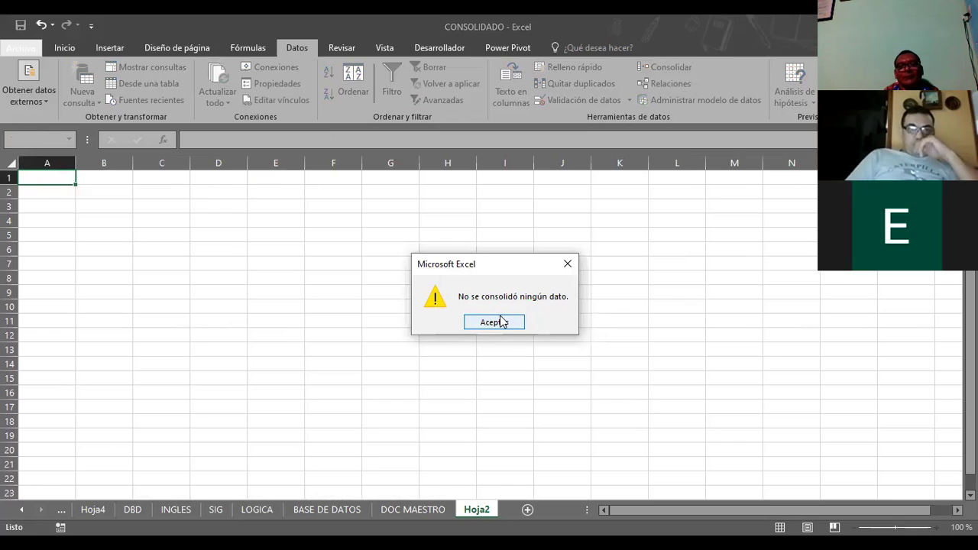
pyautogui.click(500, 324)
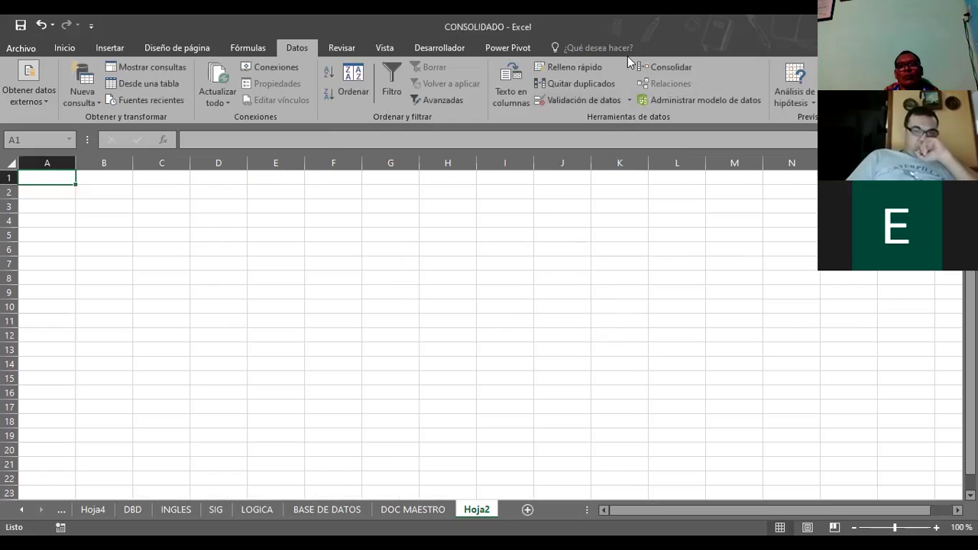
# - Turn off Crear vínculos con los datos de origen and rerun the consolidation
pyautogui.click(670, 61)
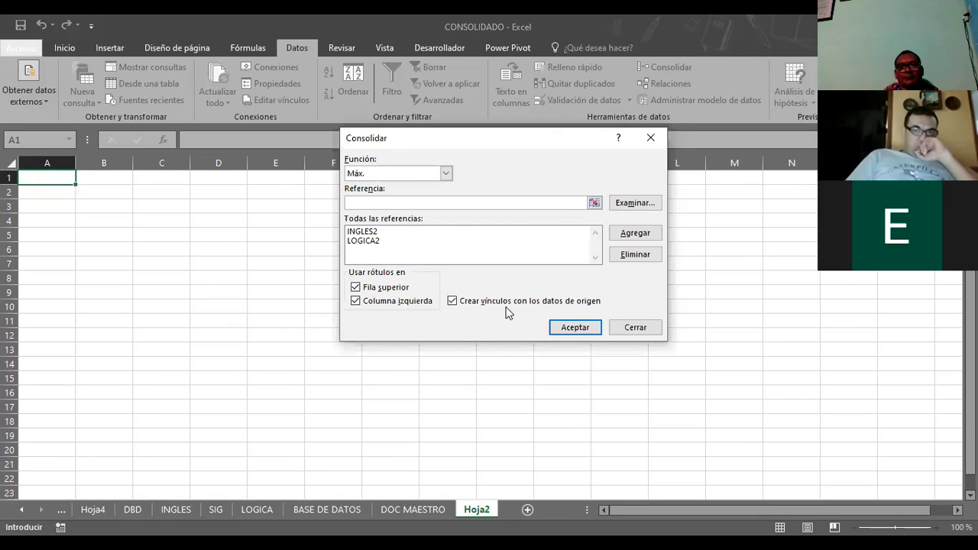
pyautogui.click(454, 299)
pyautogui.click(579, 328)
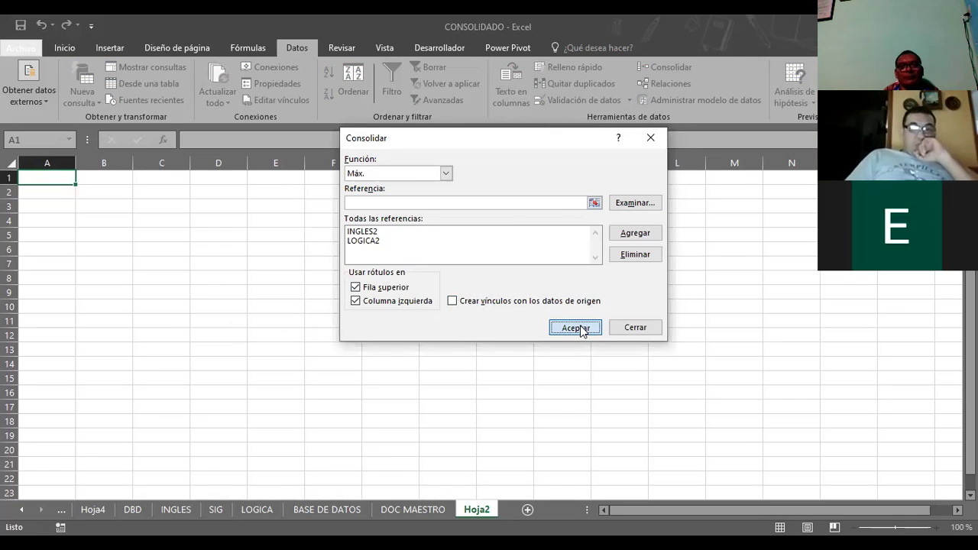
pyautogui.click(498, 320)
# - Turn off Fila superior and Columna izquierda and rerun, filling A2:A9 with 10, 6, 8, 9, 8, 6, 7, 6
pyautogui.click(661, 64)
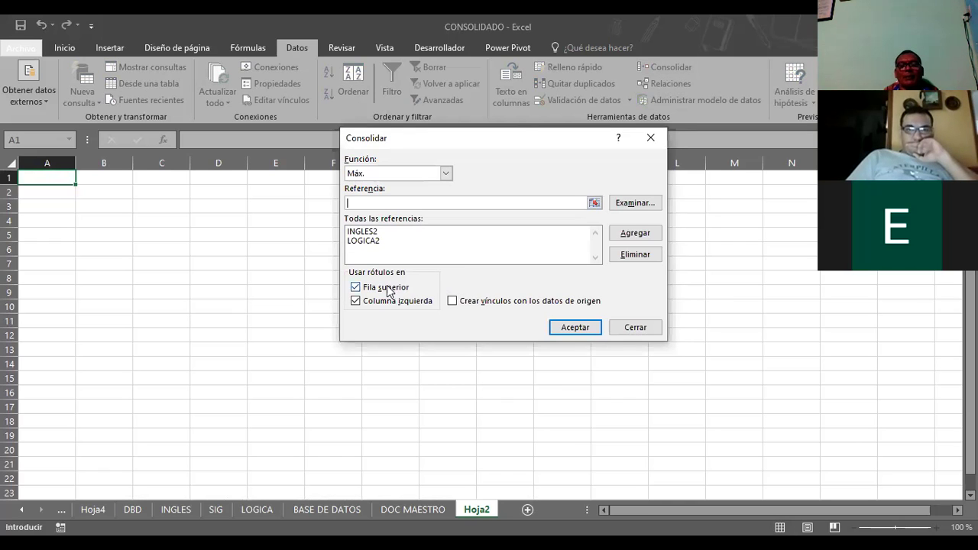
pyautogui.click(355, 287)
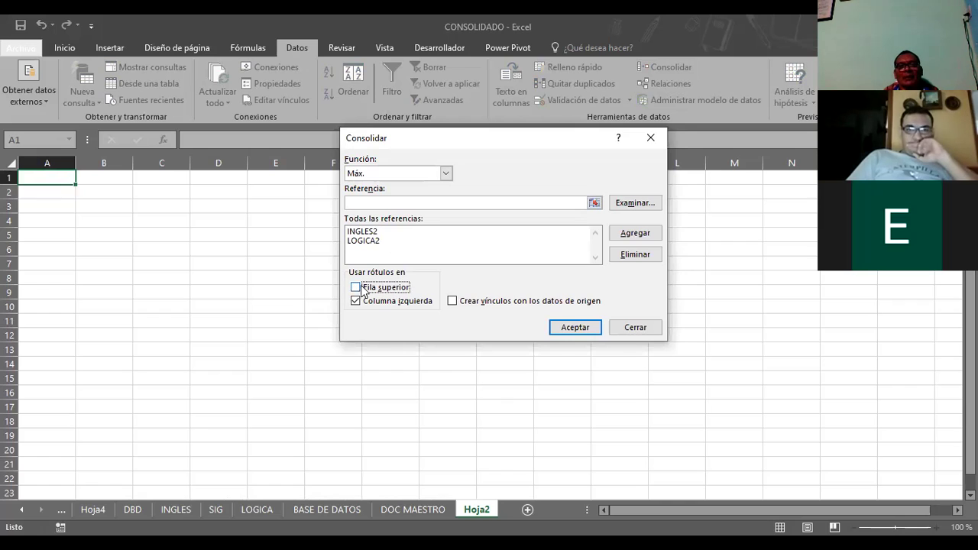
pyautogui.click(562, 330)
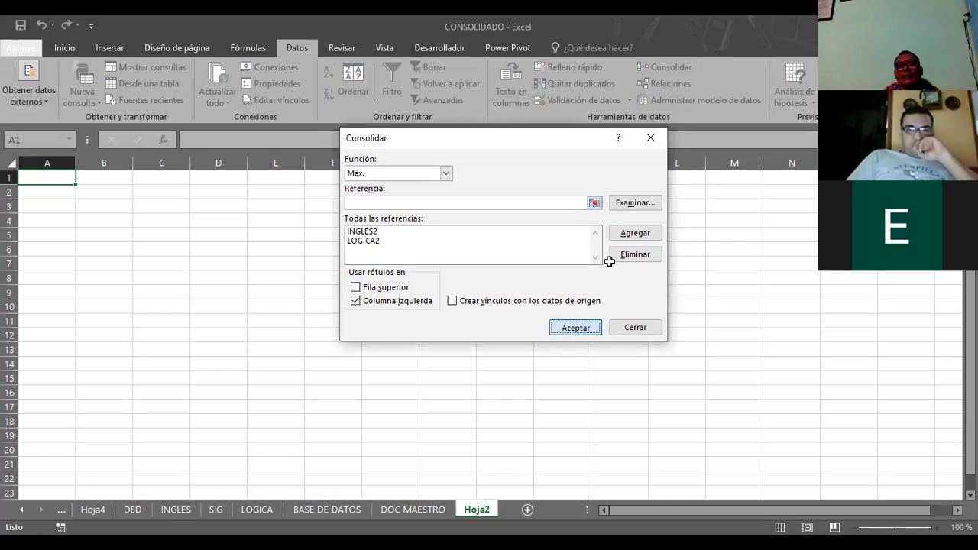
pyautogui.press('Escape')
pyautogui.click(691, 64)
pyautogui.click(354, 299)
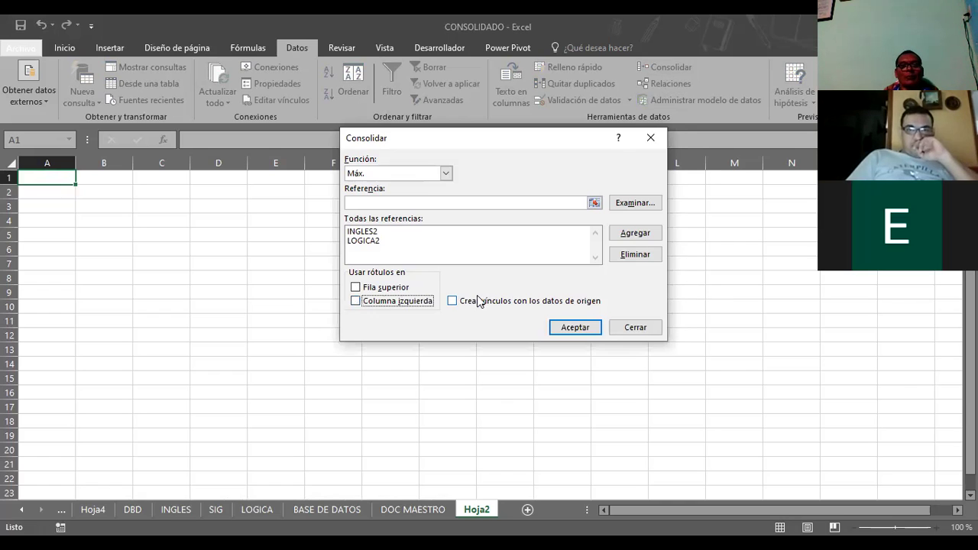
pyautogui.click(563, 326)
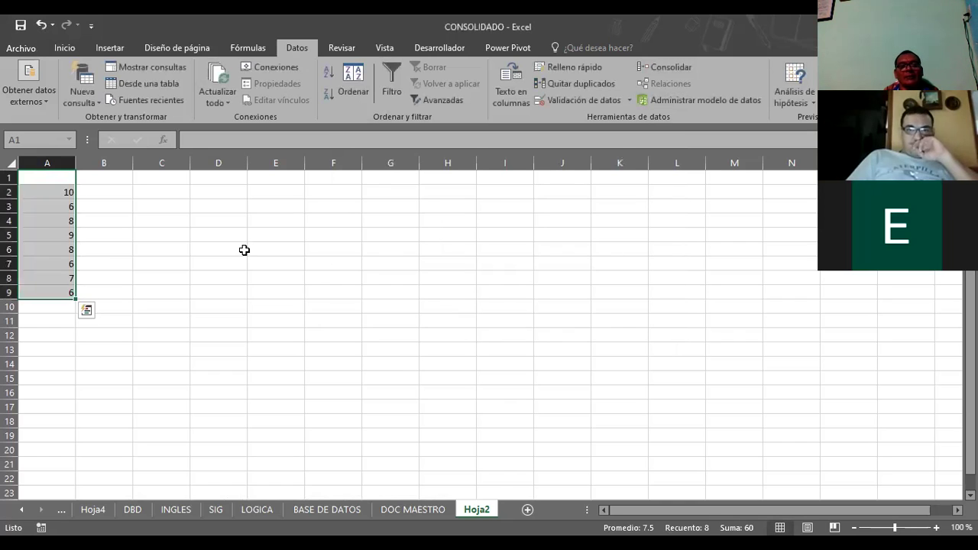
pyautogui.click(245, 250)
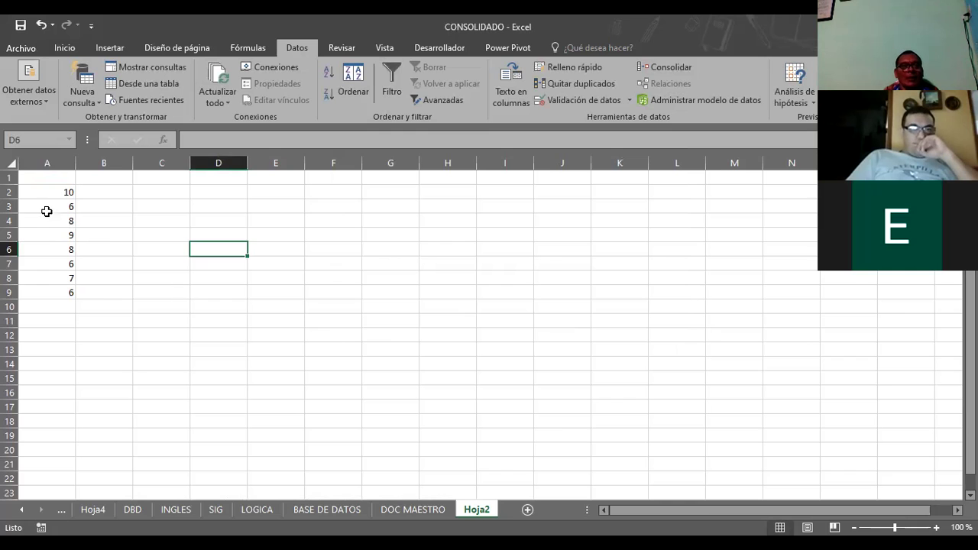
# - Check the first grades in B3 on the INGLES and LOGICA sheets
pyautogui.click(63, 180)
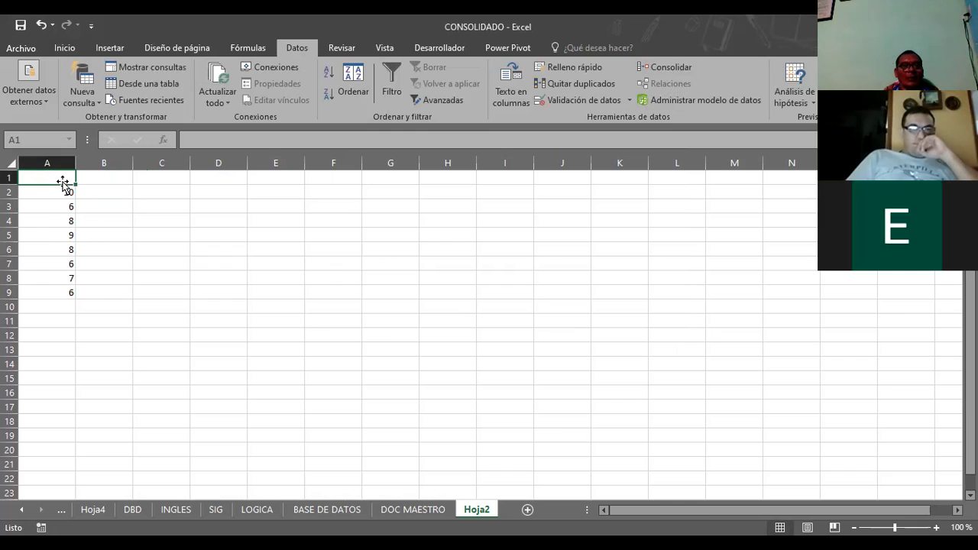
pyautogui.click(185, 511)
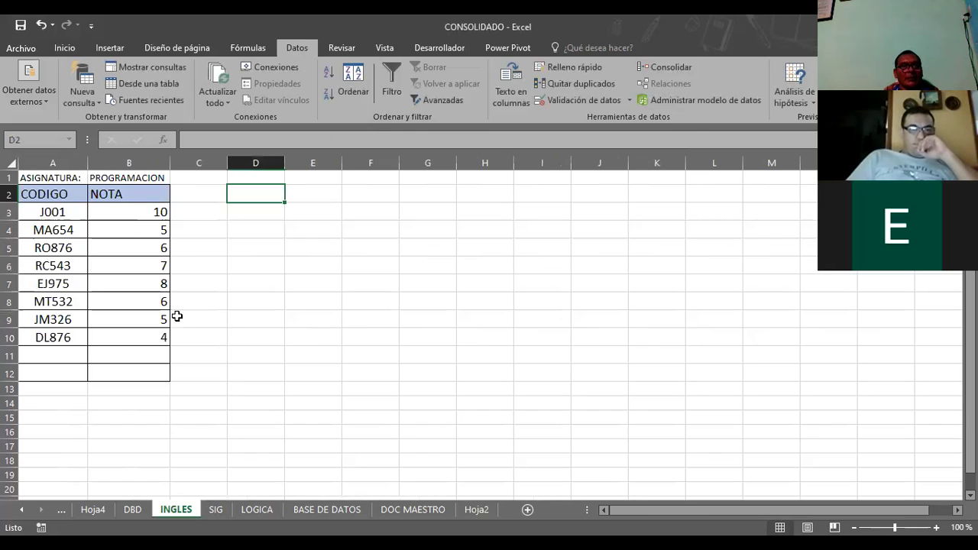
pyautogui.click(136, 215)
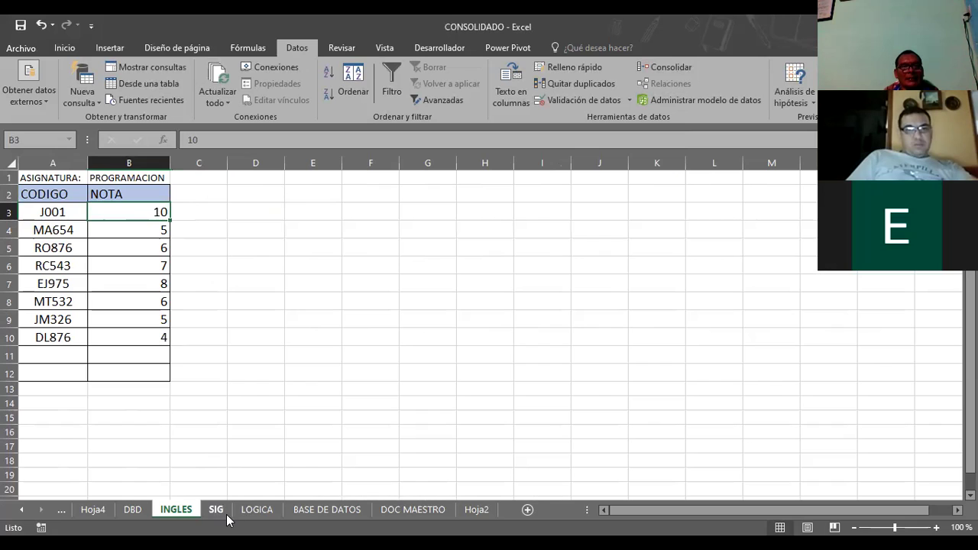
pyautogui.click(257, 510)
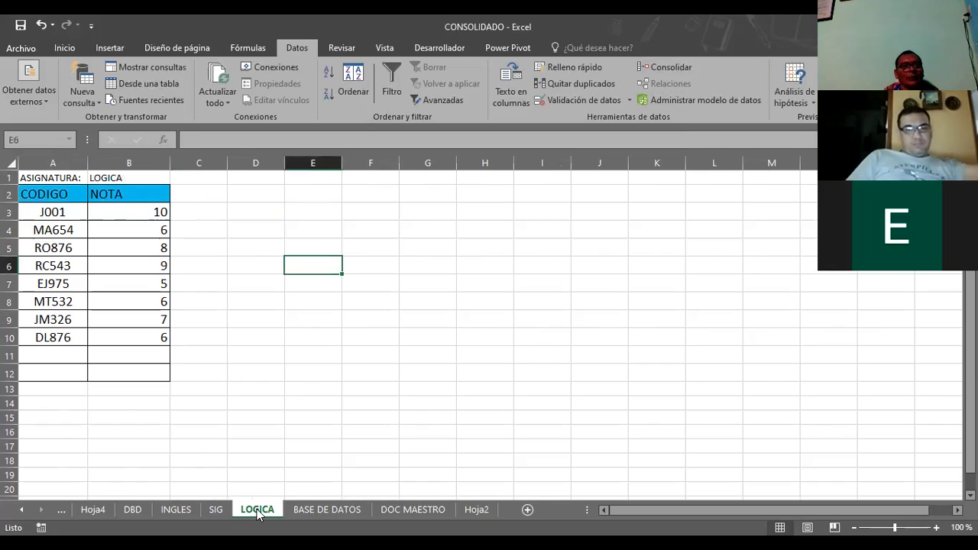
pyautogui.click(128, 195)
pyautogui.click(127, 211)
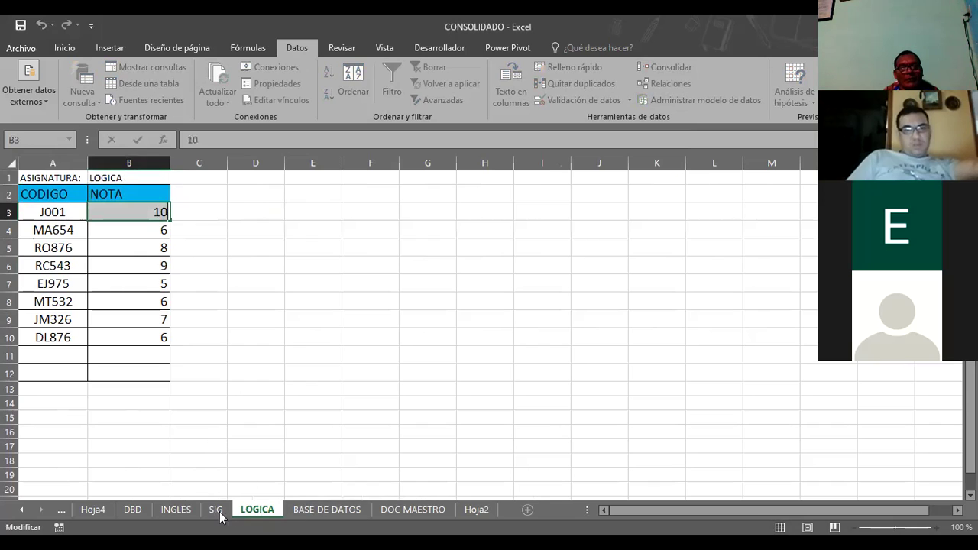
# - Select the grades B2:B10 on INGLES and LOGICA to review the INGLES2 and LOGICA2 ranges
pyautogui.click(175, 510)
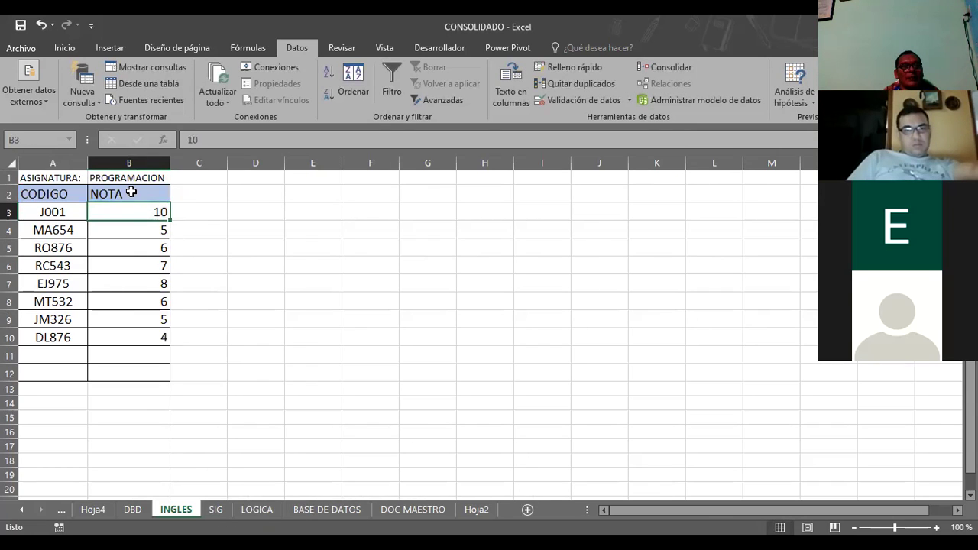
pyautogui.moveTo(130, 193); pyautogui.dragTo(114, 366)
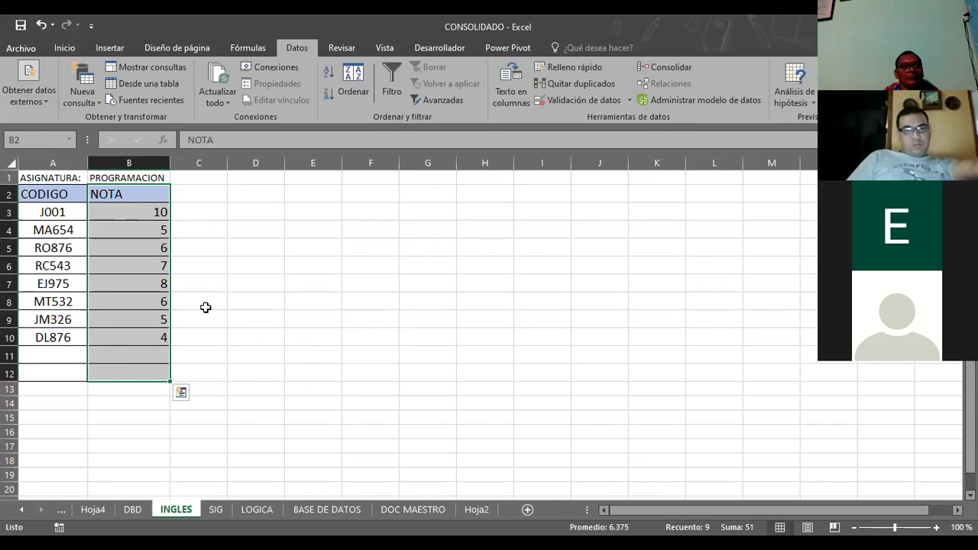
pyautogui.click(237, 299)
pyautogui.moveTo(132, 194); pyautogui.dragTo(114, 334)
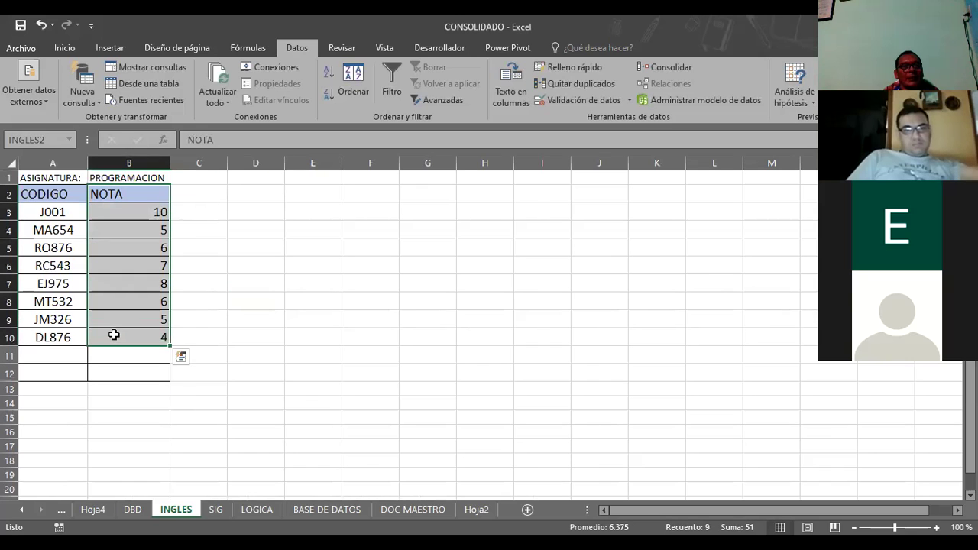
pyautogui.click(216, 510)
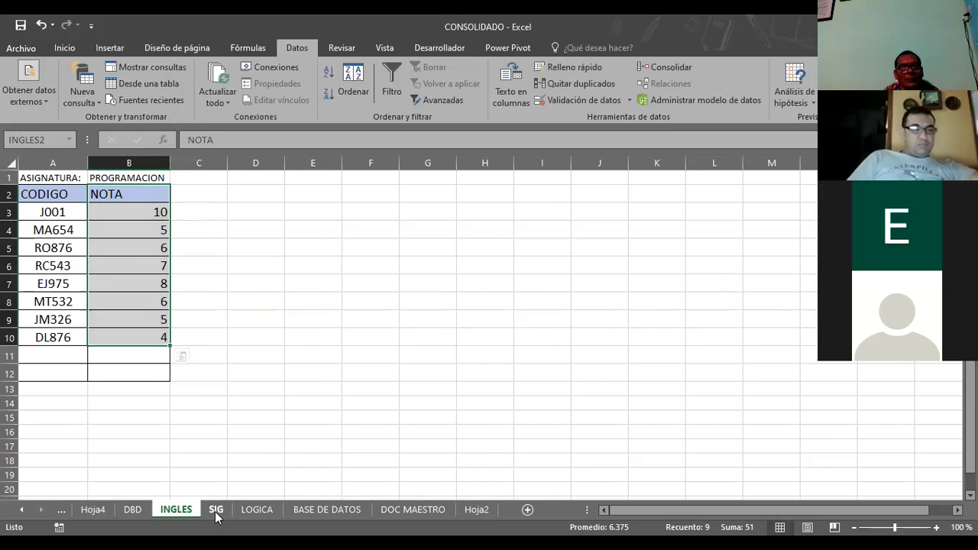
pyautogui.click(257, 510)
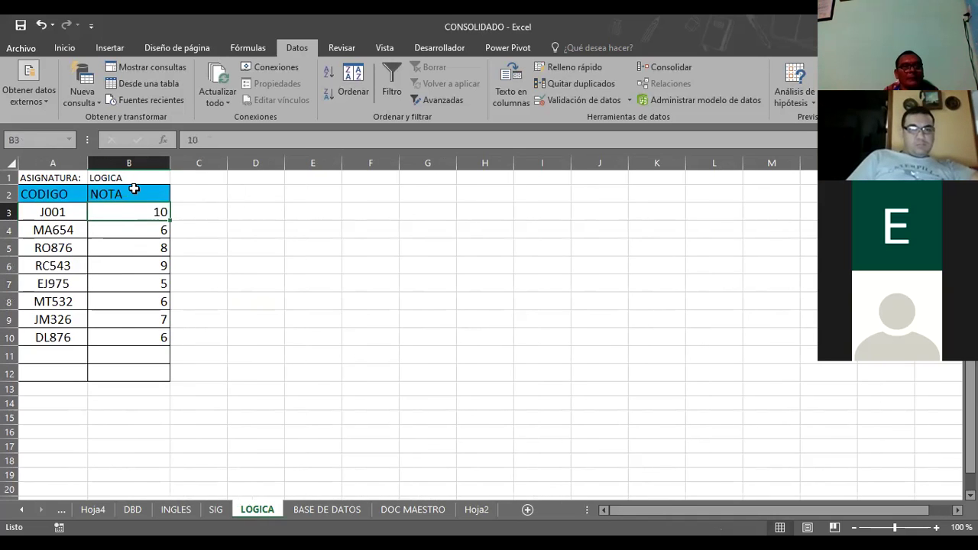
pyautogui.moveTo(133, 189); pyautogui.dragTo(116, 340)
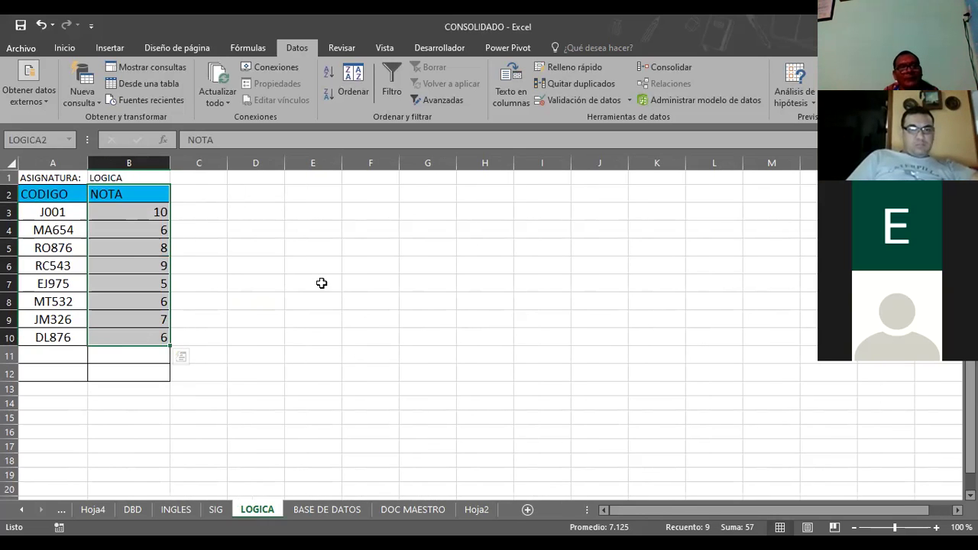
pyautogui.click(127, 210)
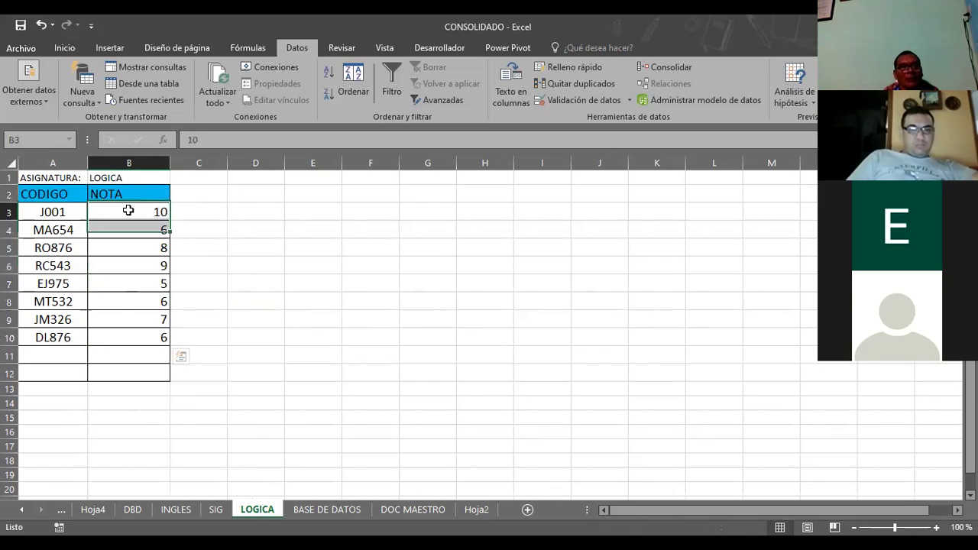
# - Change the INGLES grade in B3 to 2 and confirm Hoja2's A2 still shows 10
pyautogui.click(178, 511)
pyautogui.click(118, 211)
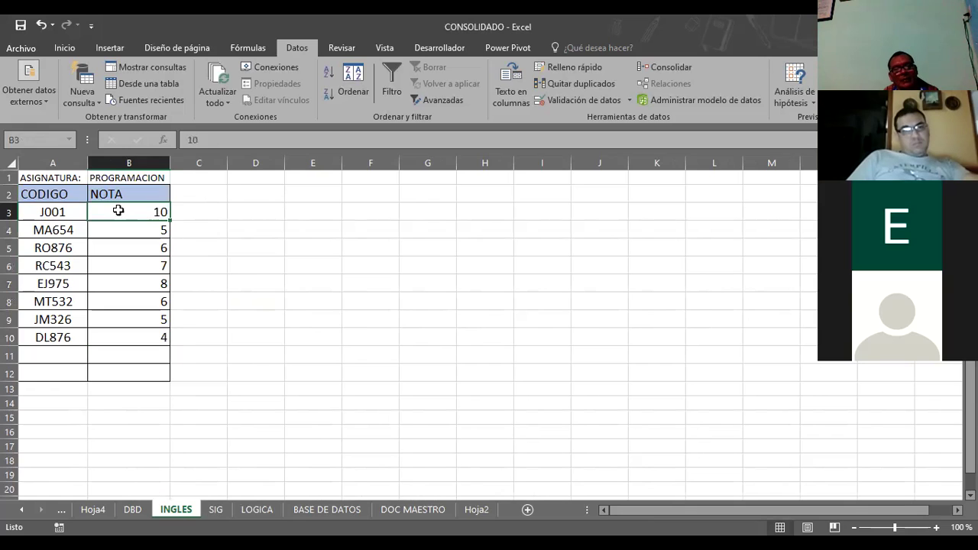
pyautogui.write('2')
pyautogui.press('Return')
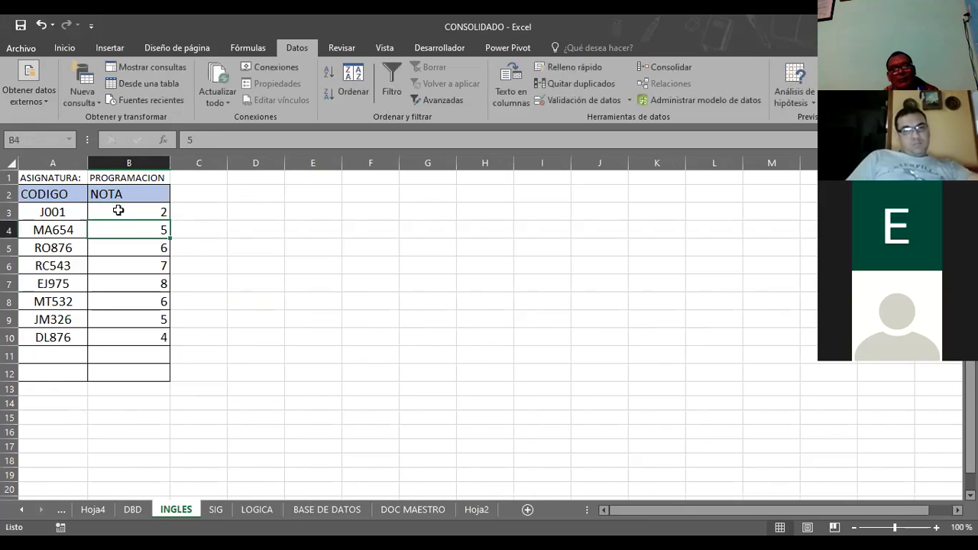
pyautogui.click(479, 511)
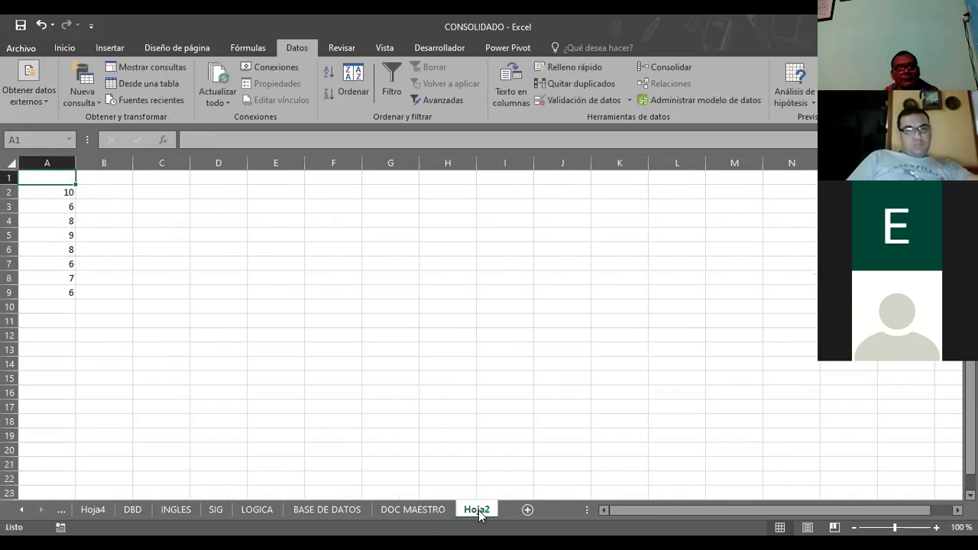
pyautogui.click(72, 203)
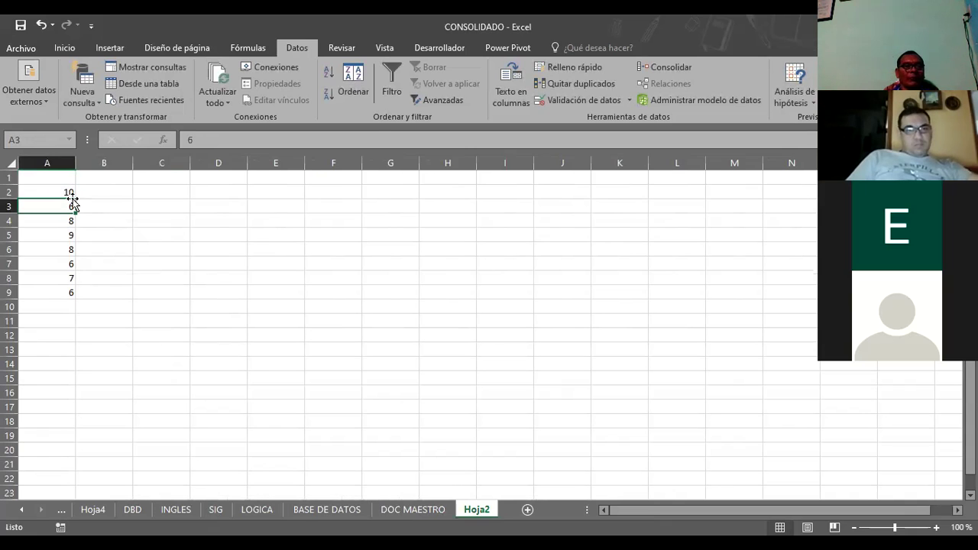
pyautogui.click(56, 188)
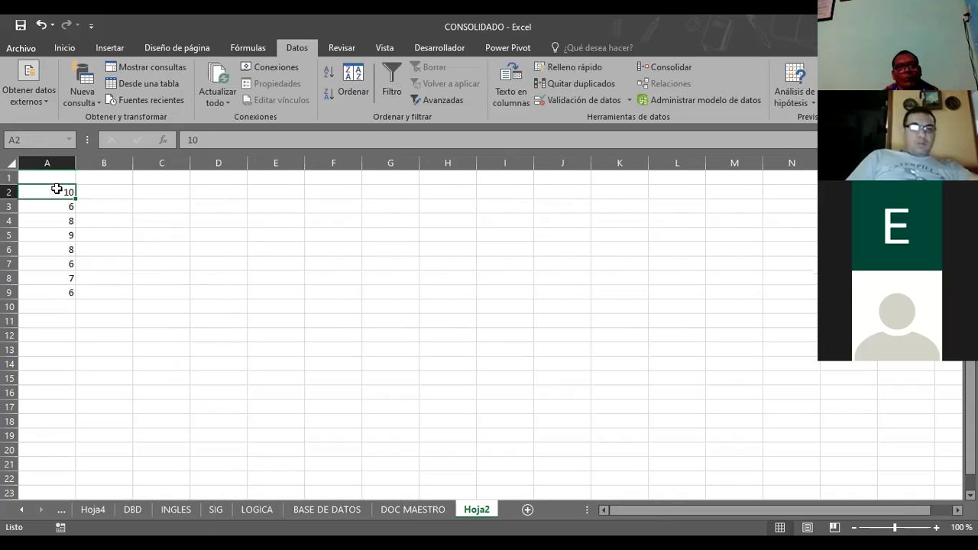
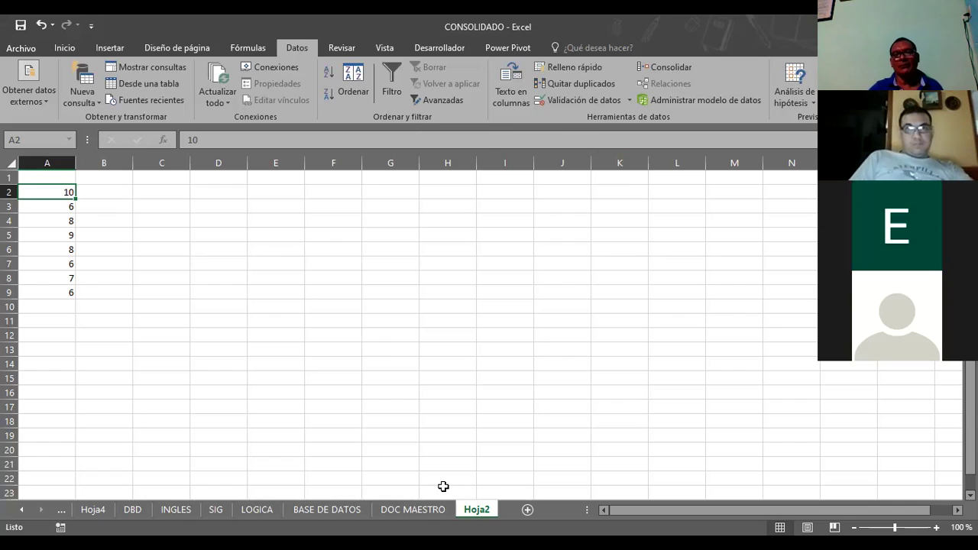
# - Clear the grade values from A2:A9 on Hoja2
pyautogui.click(280, 232)
pyautogui.moveTo(64, 195); pyautogui.dragTo(67, 292)
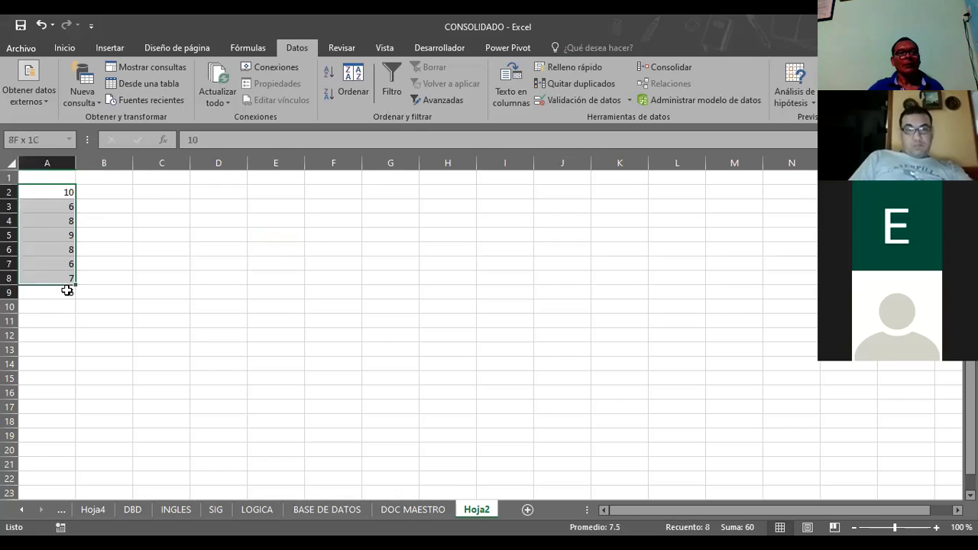
pyautogui.press('Delete')
pyautogui.click(278, 248)
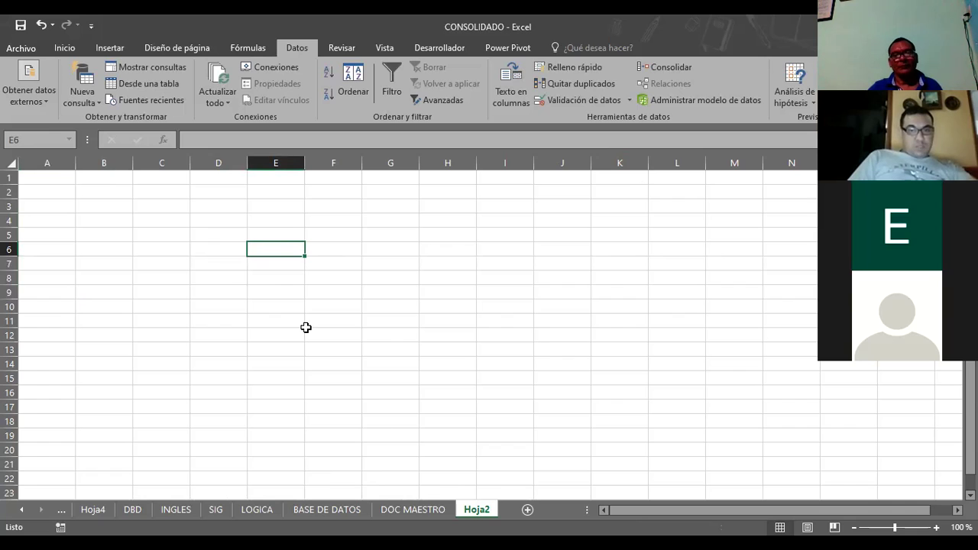
# - Return to cell A1 and move to the SIG sheet
pyautogui.click(126, 208)
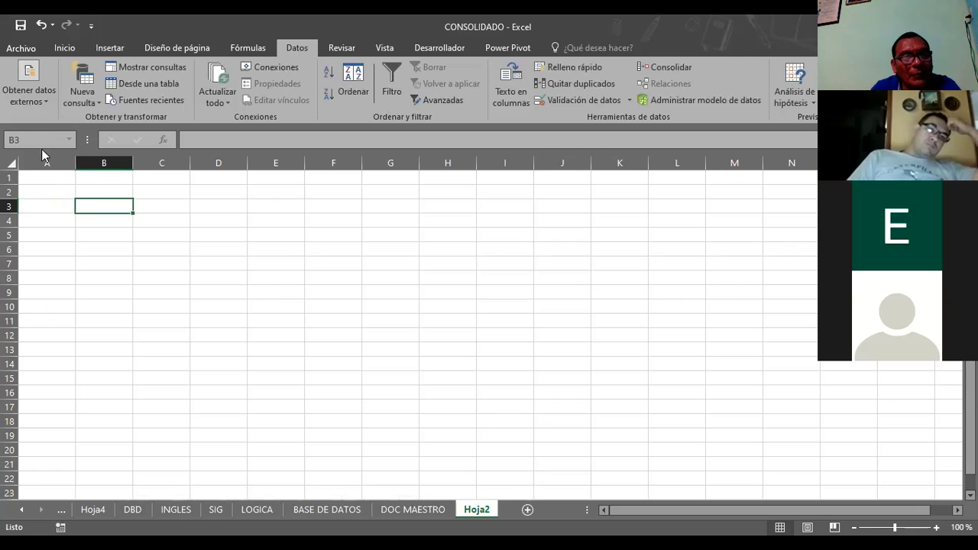
pyautogui.click(36, 177)
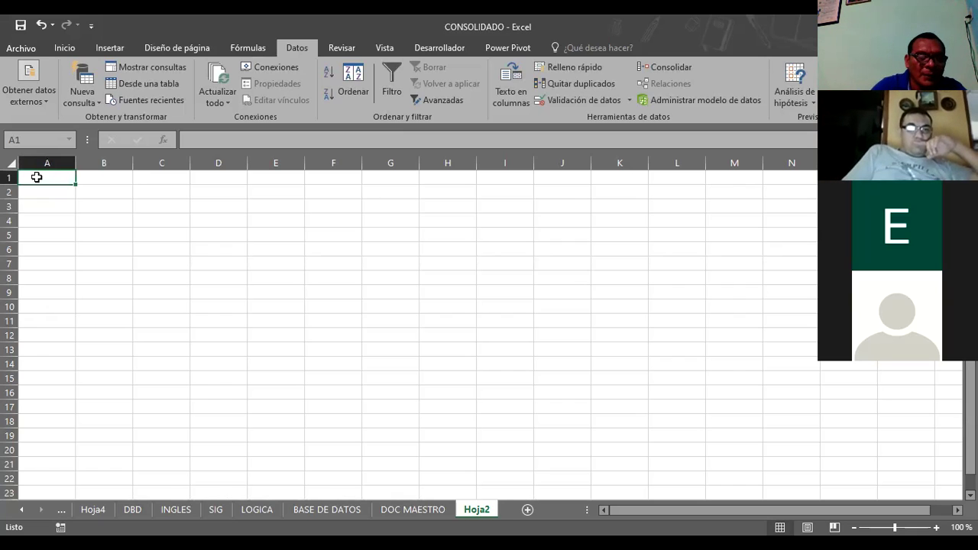
pyautogui.click(216, 510)
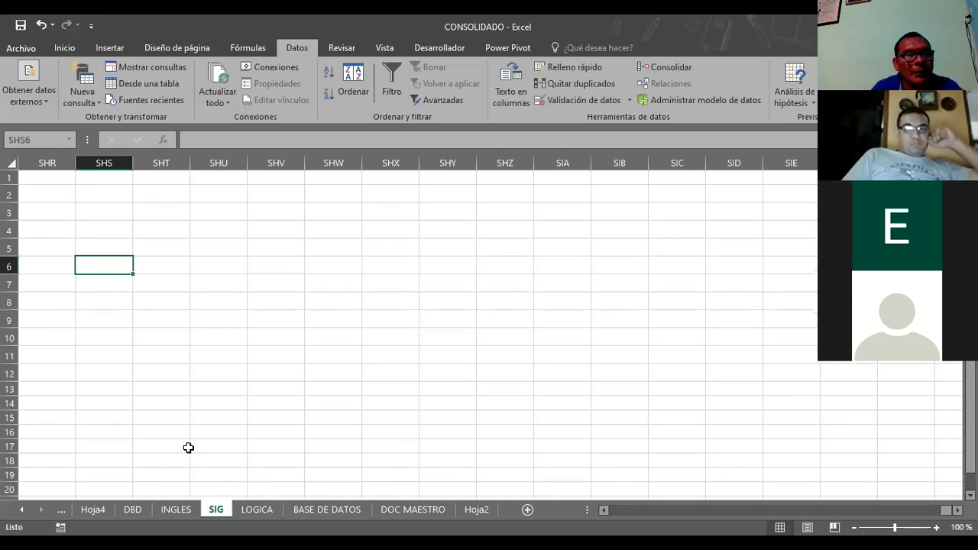
# - Delete the SIG sheet permanently
pyautogui.rightClick(218, 510)
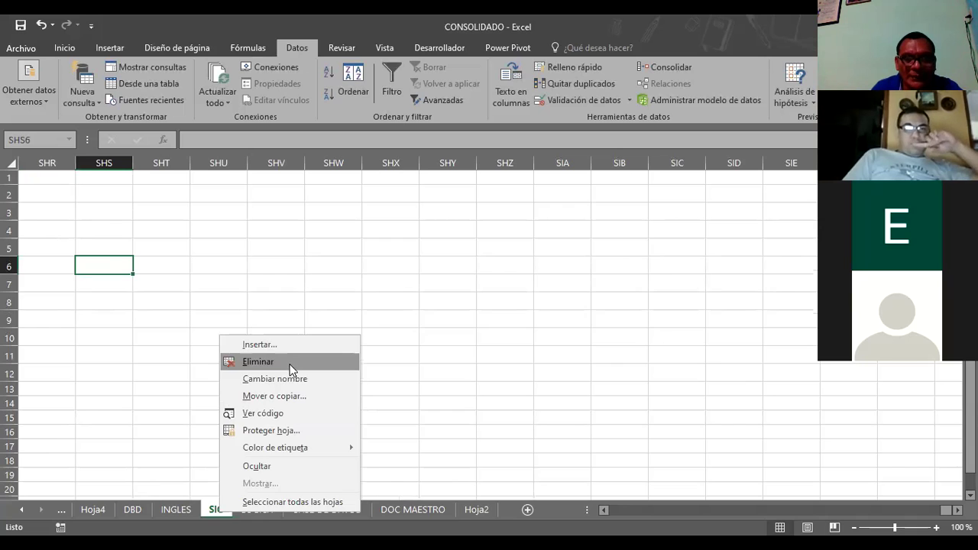
pyautogui.click(291, 365)
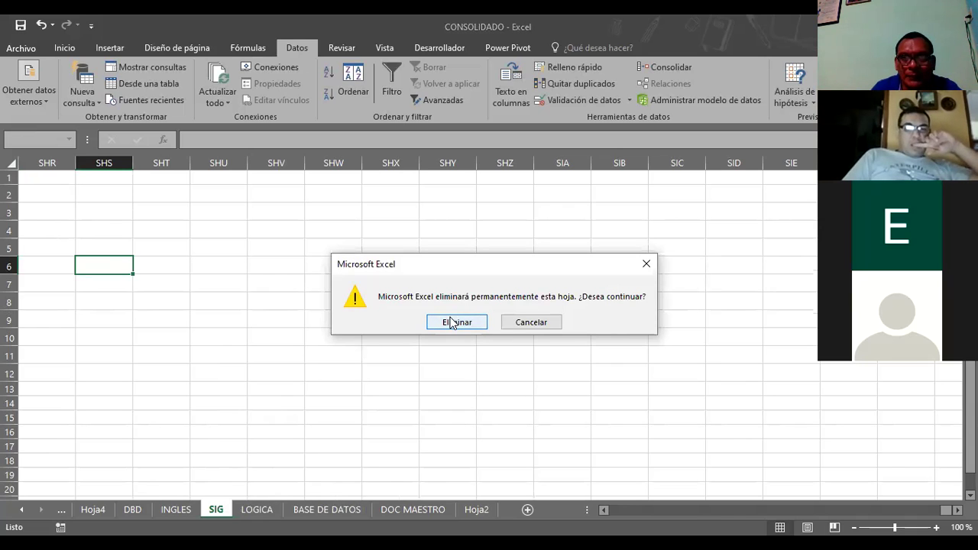
pyautogui.click(452, 323)
# - Review the CODIGO/NOTA table on LOGICA and the NOTA column B2:B10 on INGLES
pyautogui.click(294, 266)
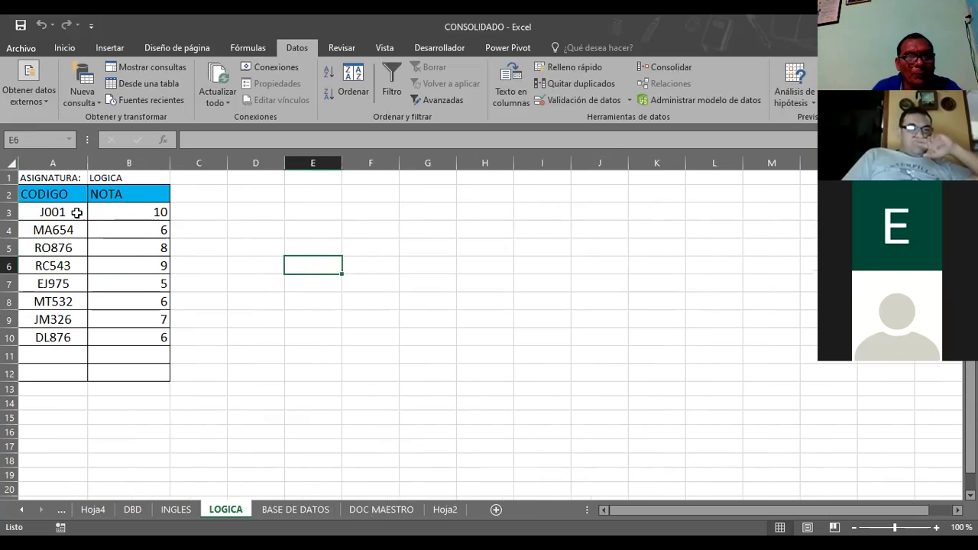
pyautogui.moveTo(43, 193)
pyautogui.mouseDown()
pyautogui.moveTo(105, 194)
pyautogui.moveTo(114, 335)
pyautogui.mouseUp()
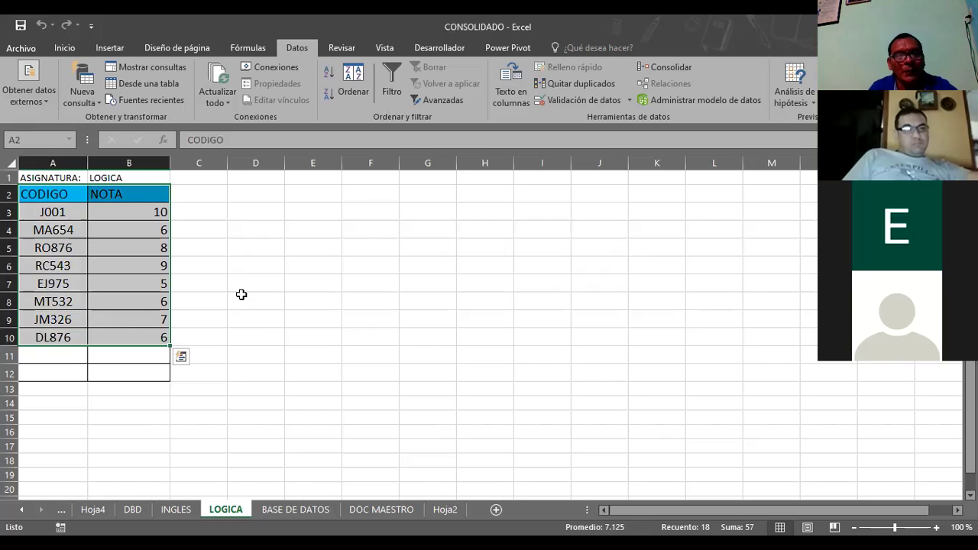
pyautogui.click(289, 264)
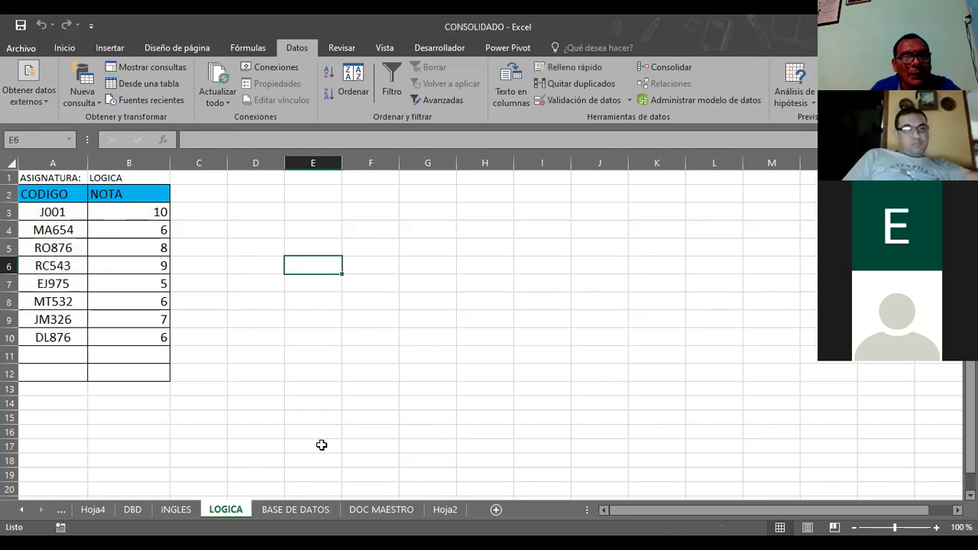
pyautogui.click(175, 509)
pyautogui.click(125, 212)
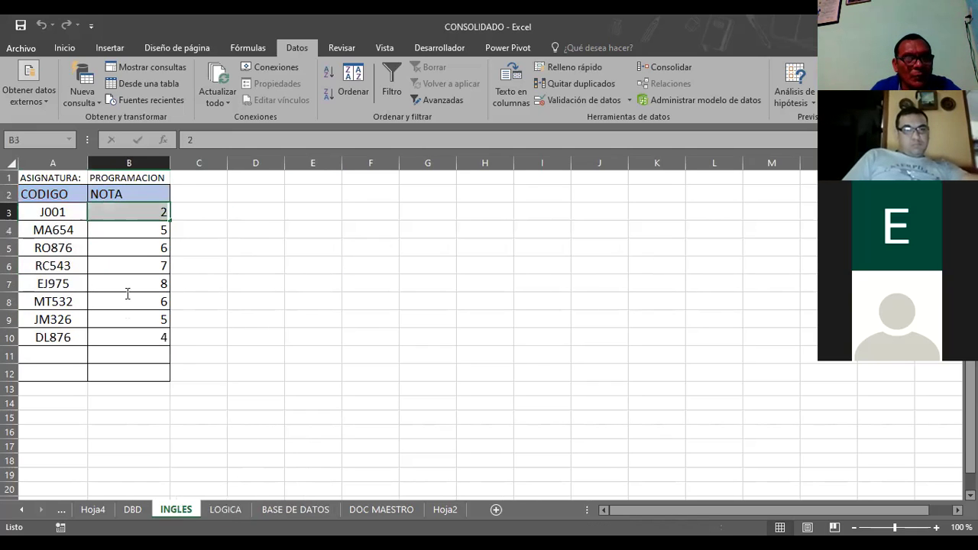
pyautogui.moveTo(138, 194); pyautogui.dragTo(135, 337)
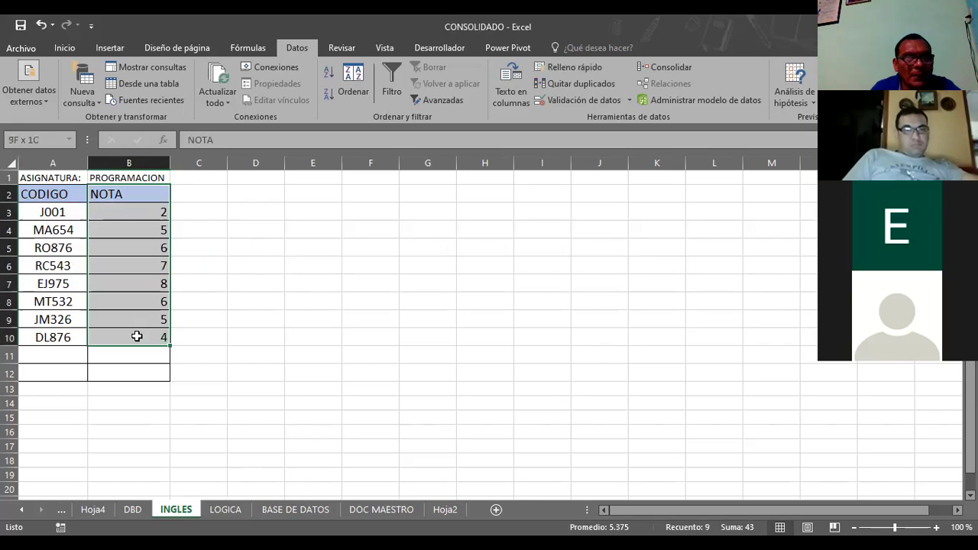
pyautogui.click(255, 277)
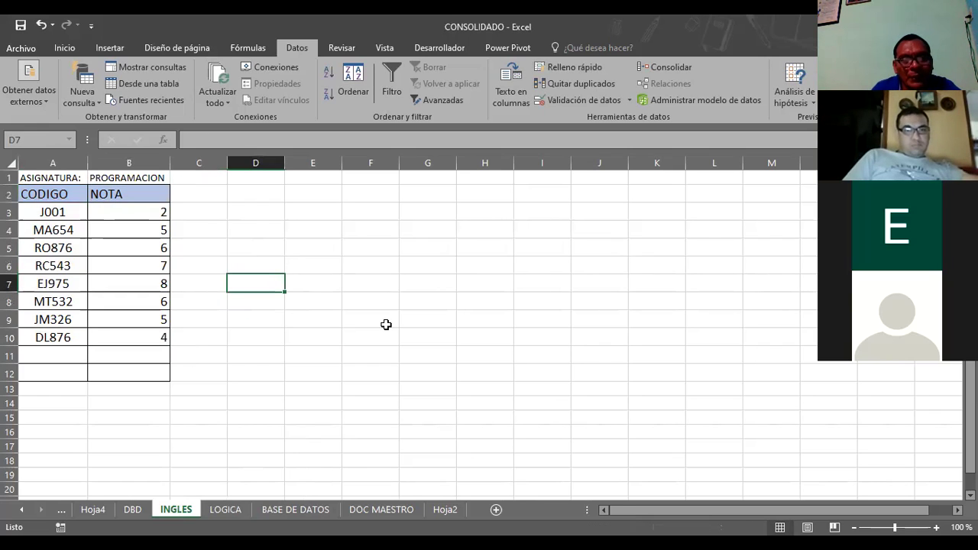
# - Check the #¡REF! formula on DOC MAESTRO, delete that sheet, and end on BASE DE DATOS
pyautogui.click(294, 512)
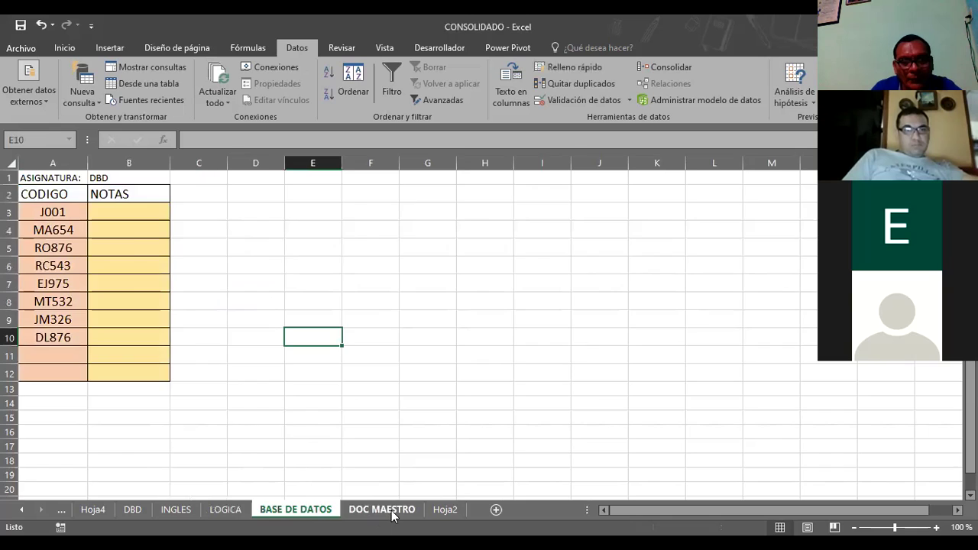
pyautogui.click(389, 511)
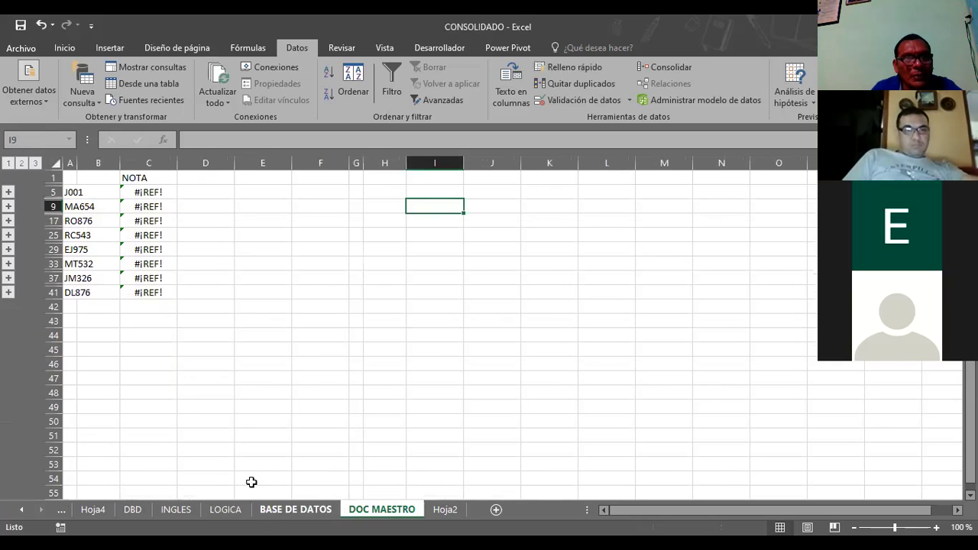
pyautogui.click(139, 191)
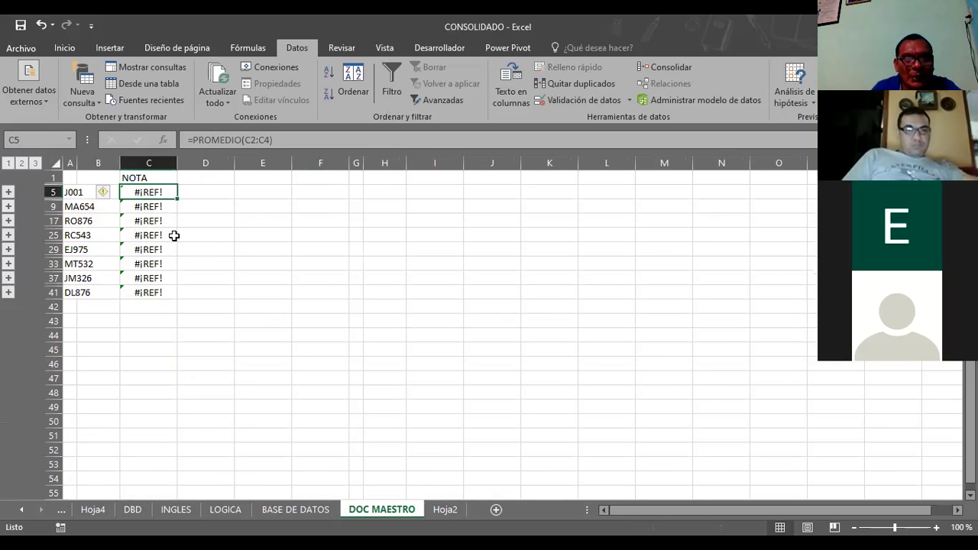
pyautogui.rightClick(373, 516)
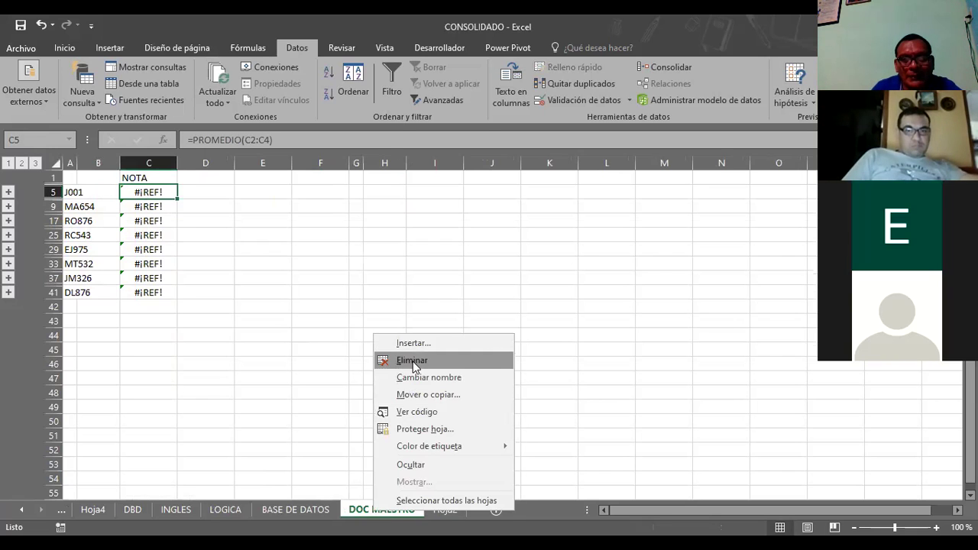
pyautogui.click(412, 360)
pyautogui.click(449, 322)
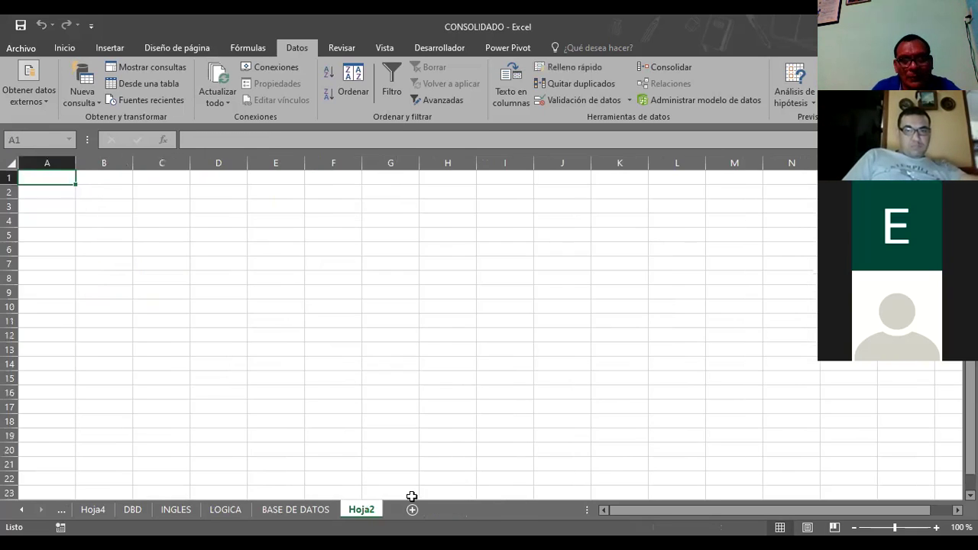
pyautogui.click(310, 513)
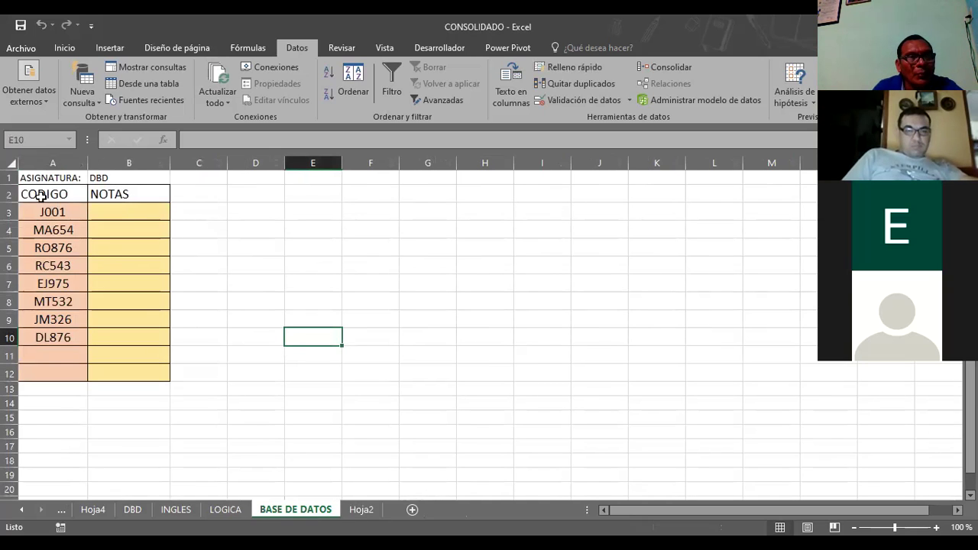
# - Copy the LOGICA table A2:B12 and paste it into Hoja2 at A1
pyautogui.click(227, 510)
pyautogui.click(127, 194)
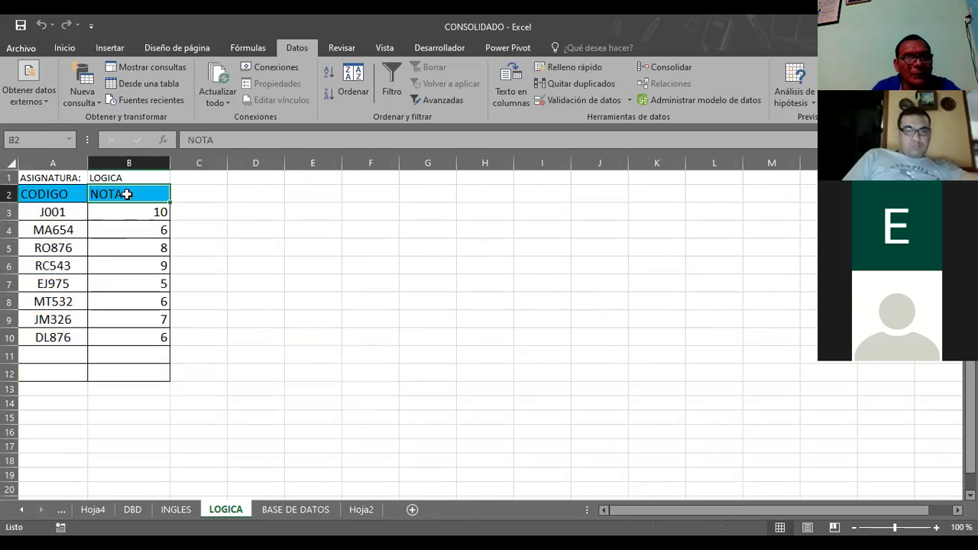
pyautogui.moveTo(54, 196); pyautogui.dragTo(155, 353)
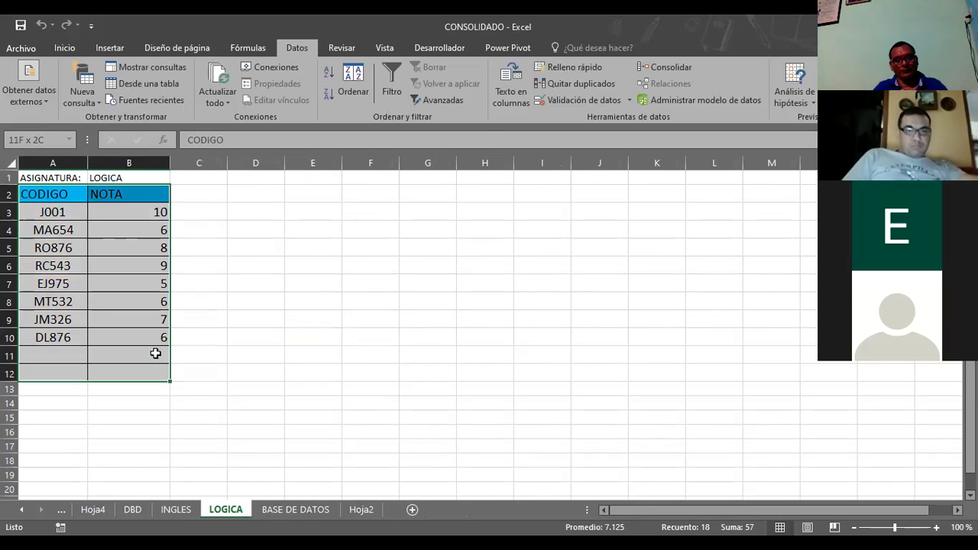
pyautogui.hotkey('ctrl', 'c')
pyautogui.click(362, 510)
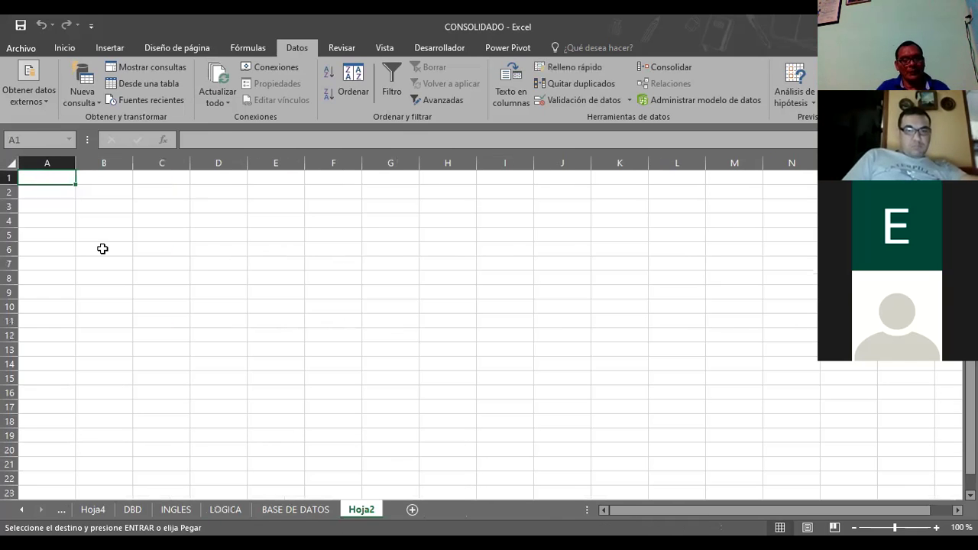
pyautogui.hotkey('ctrl', 'v')
# - Select the CODIGO/NOTA range A1:B11 on Hoja2 as the consolidation destination
pyautogui.click(310, 268)
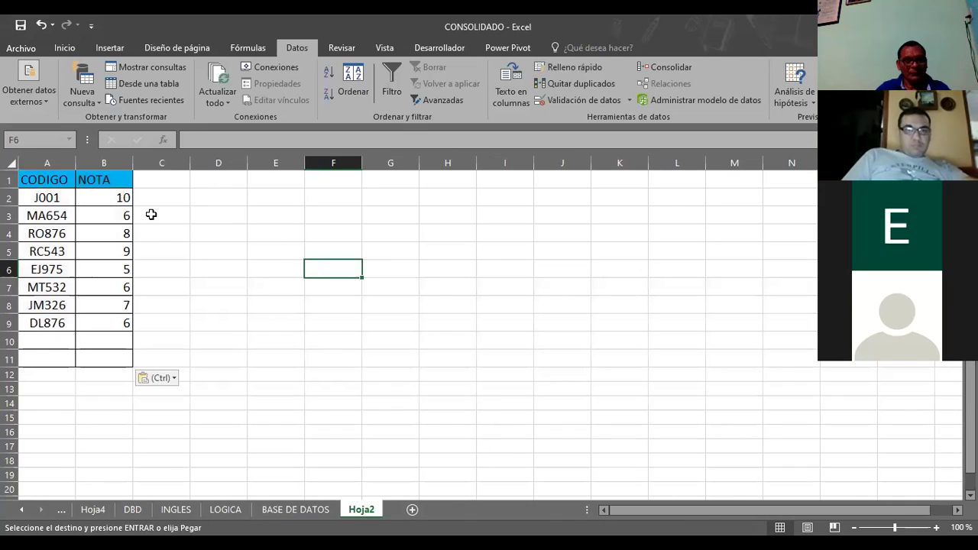
pyautogui.moveTo(117, 197)
pyautogui.mouseDown()
pyautogui.moveTo(109, 321)
pyautogui.moveTo(328, 294)
pyautogui.mouseUp()
pyautogui.click(328, 294)
pyautogui.click(44, 179)
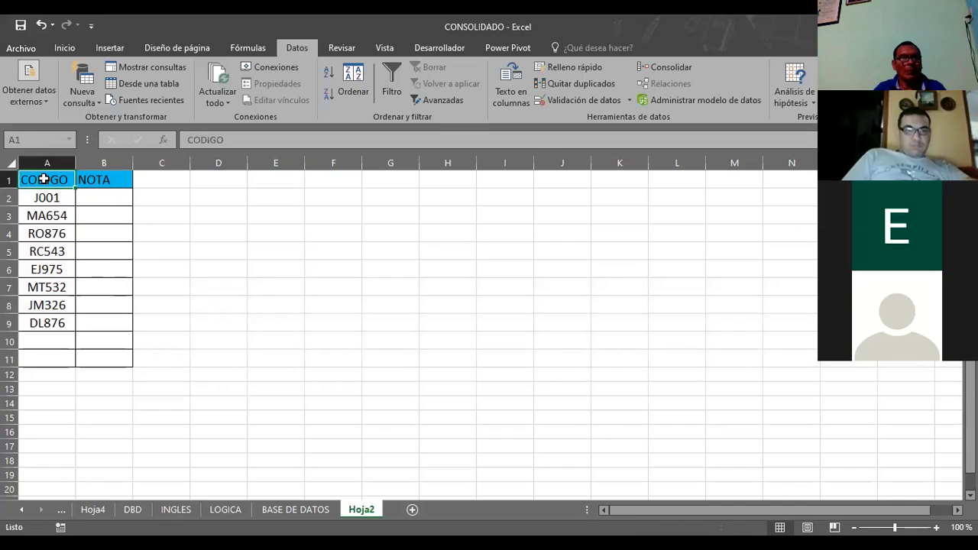
pyautogui.moveTo(45, 179); pyautogui.dragTo(92, 359)
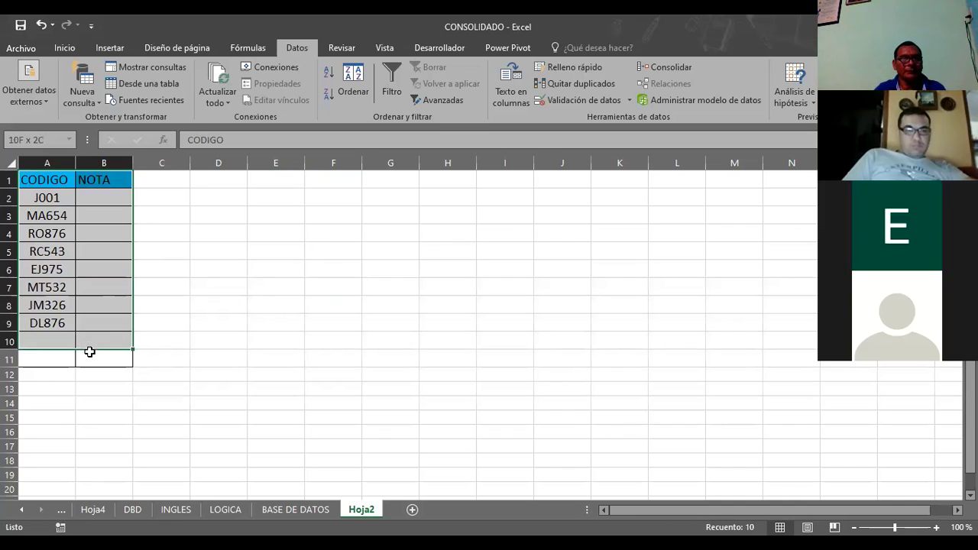
pyautogui.click(380, 230)
pyautogui.moveTo(57, 184); pyautogui.dragTo(109, 361)
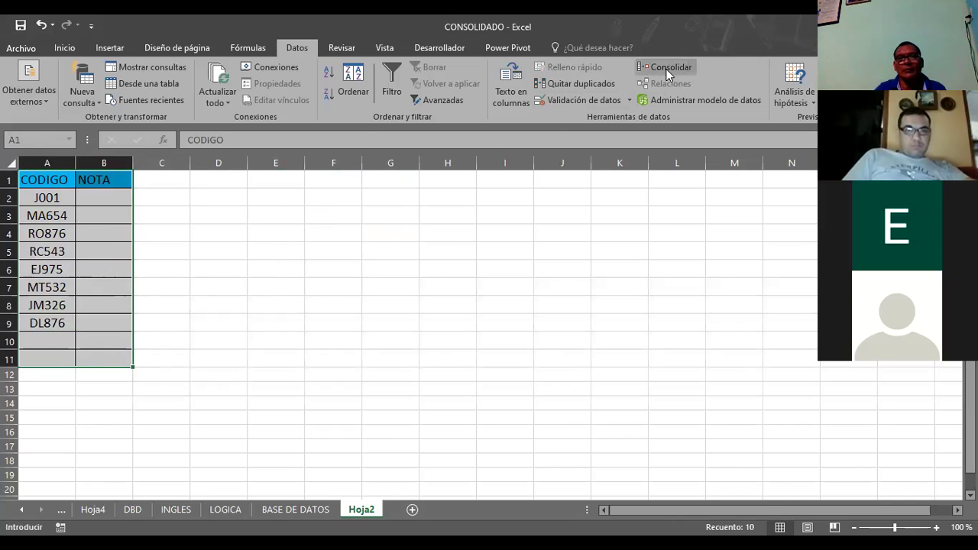
# - Use top row and left column as labels, and remove the stale LOGICA2 and INGLES2 references
pyautogui.click(369, 233)
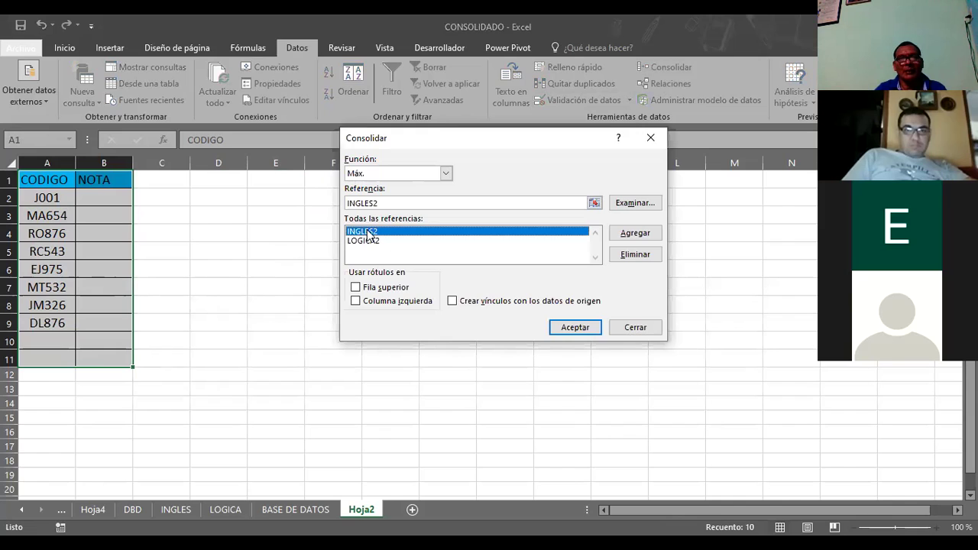
pyautogui.click(355, 288)
pyautogui.click(355, 301)
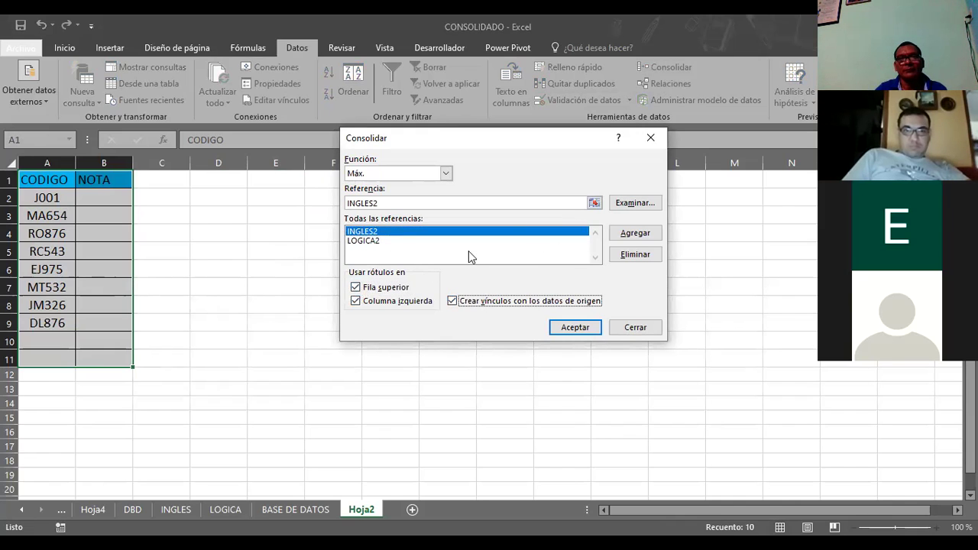
pyautogui.click(366, 243)
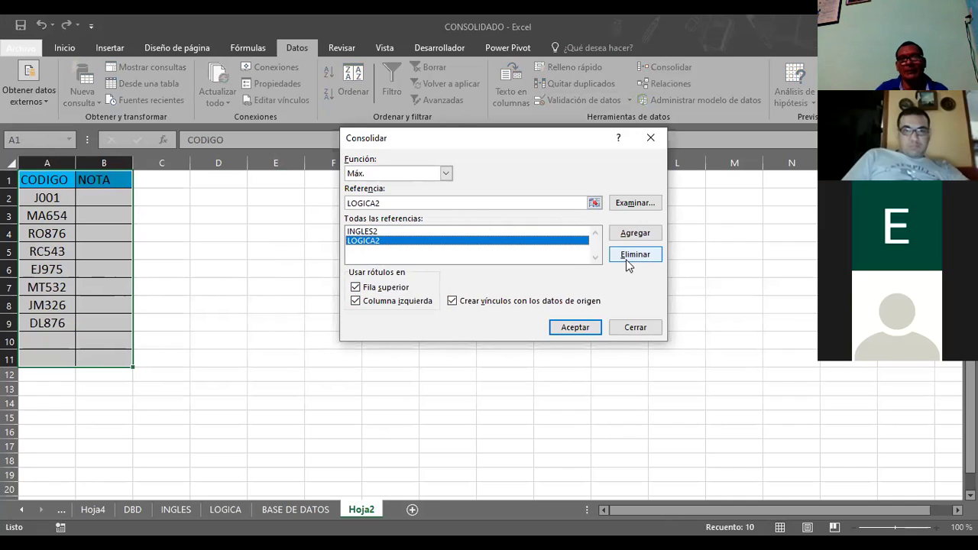
pyautogui.click(625, 259)
pyautogui.click(385, 231)
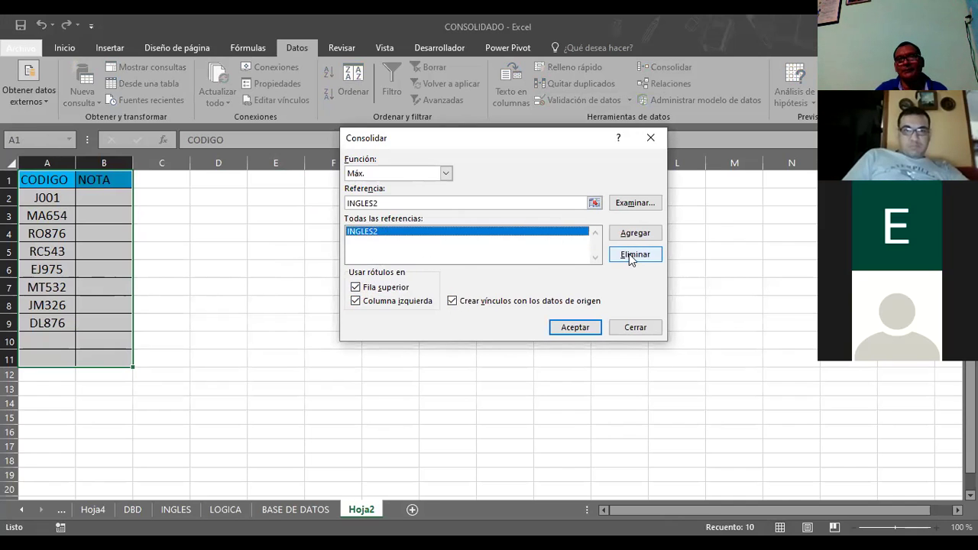
pyautogui.click(629, 257)
pyautogui.click(633, 235)
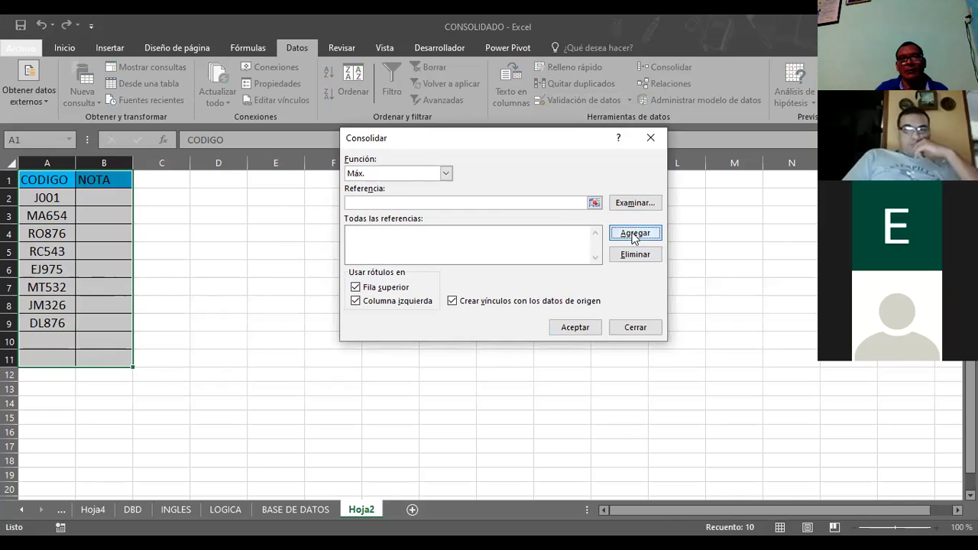
pyautogui.press('Return')
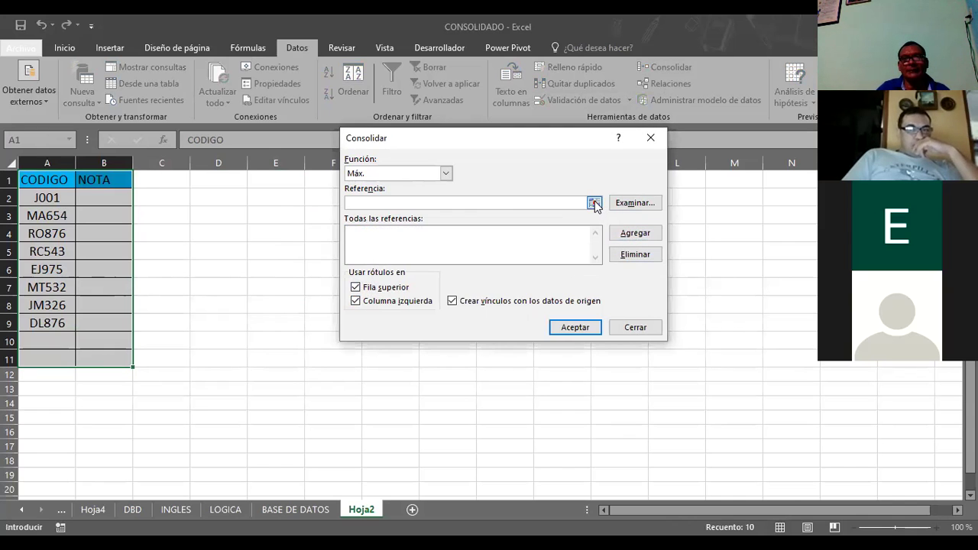
# - Add LOGICA!$A$2:$B$12 as a consolidation reference
pyautogui.click(594, 202)
pyautogui.click(226, 509)
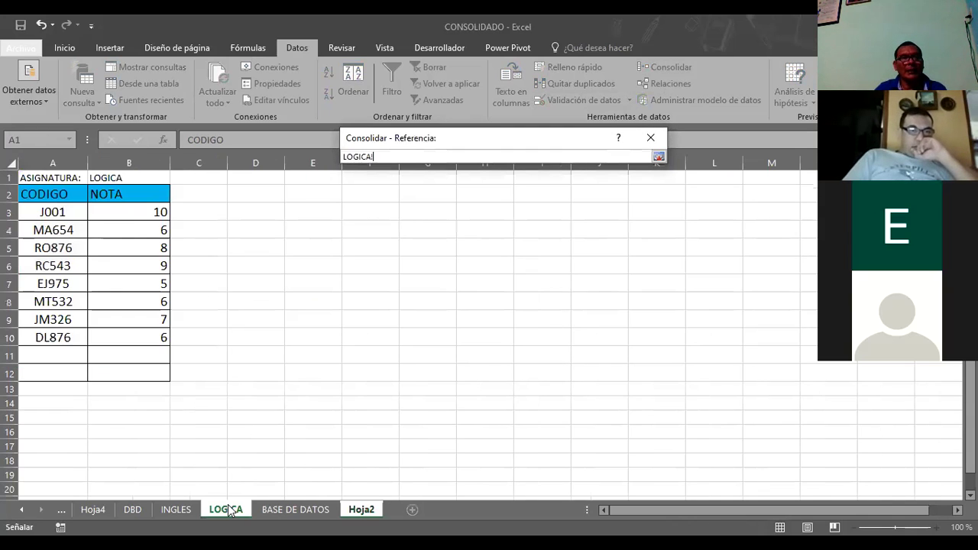
pyautogui.click(67, 197)
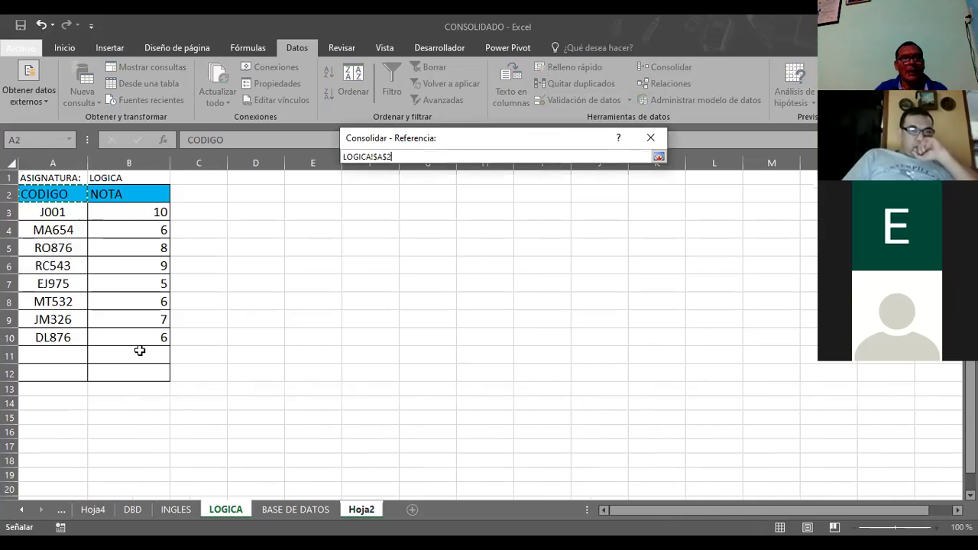
pyautogui.moveTo(140, 350); pyautogui.dragTo(137, 373)
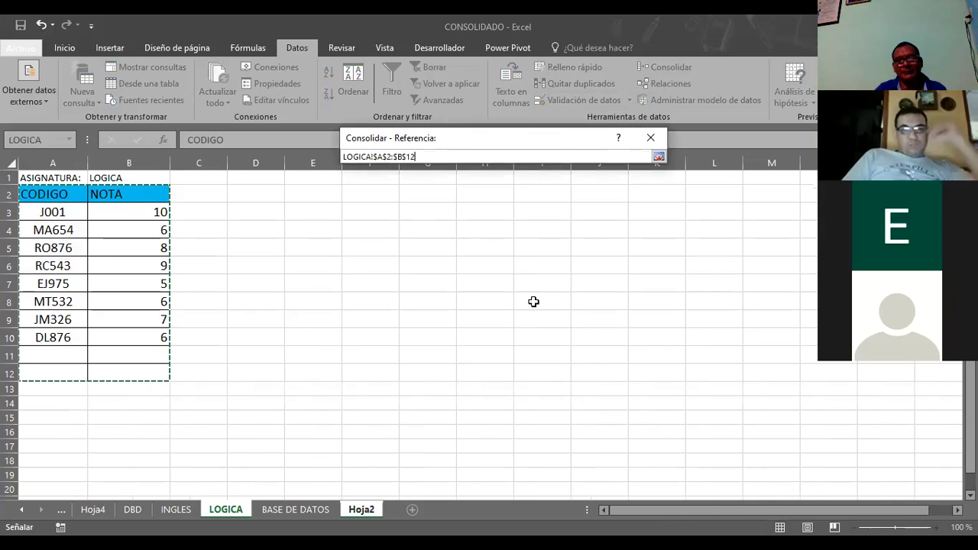
pyautogui.click(658, 158)
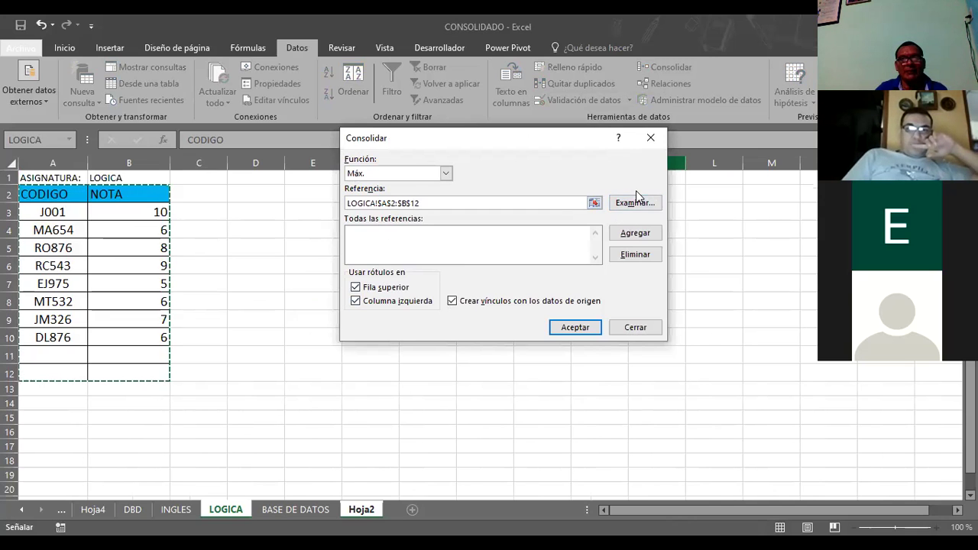
pyautogui.click(635, 232)
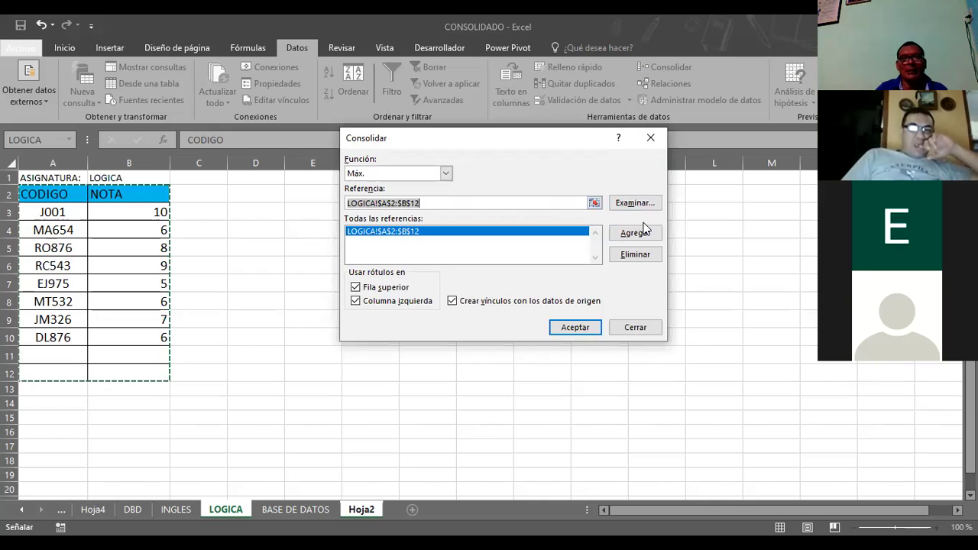
# - Add INGLES!$A$2:$B$10 as a second consolidation reference
pyautogui.click(595, 203)
pyautogui.click(177, 510)
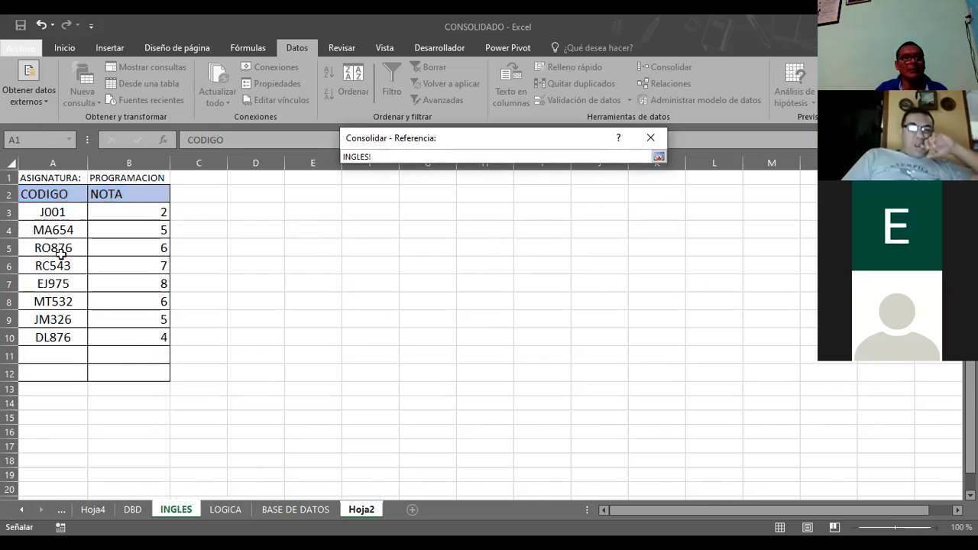
pyautogui.click(66, 199)
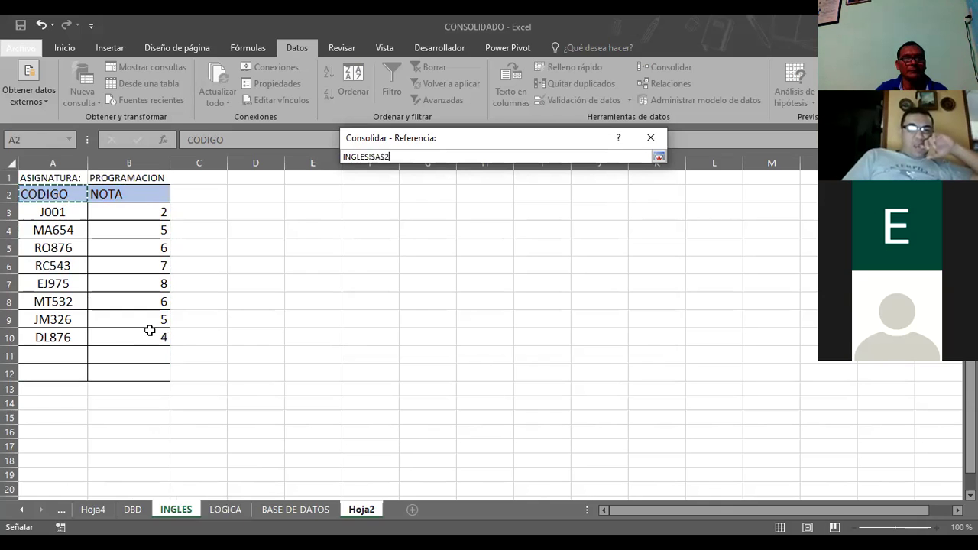
pyautogui.moveTo(66, 198); pyautogui.dragTo(130, 337)
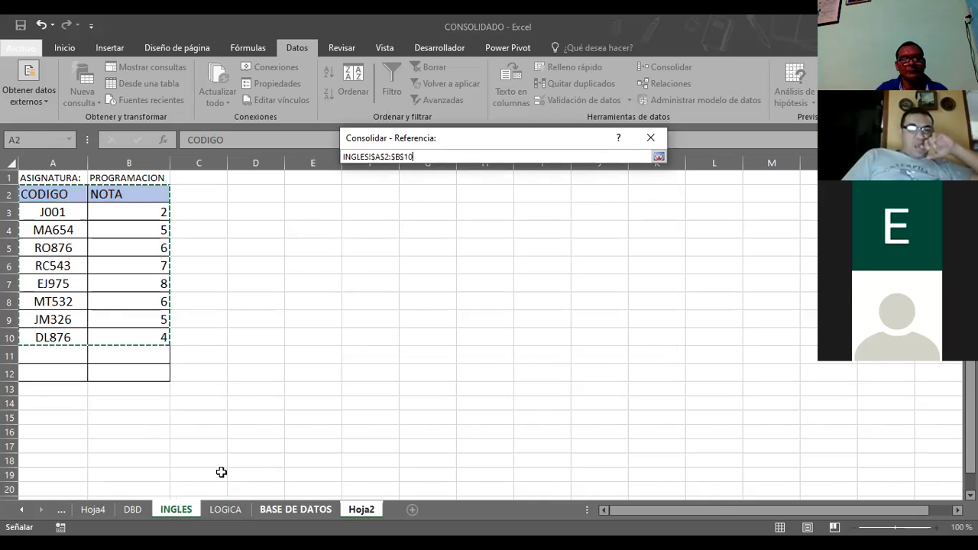
pyautogui.click(659, 158)
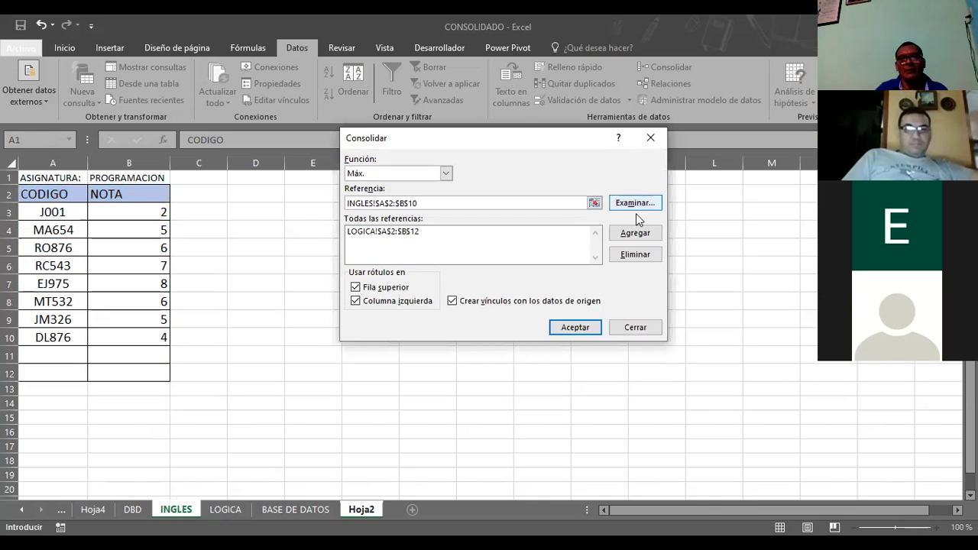
pyautogui.click(634, 236)
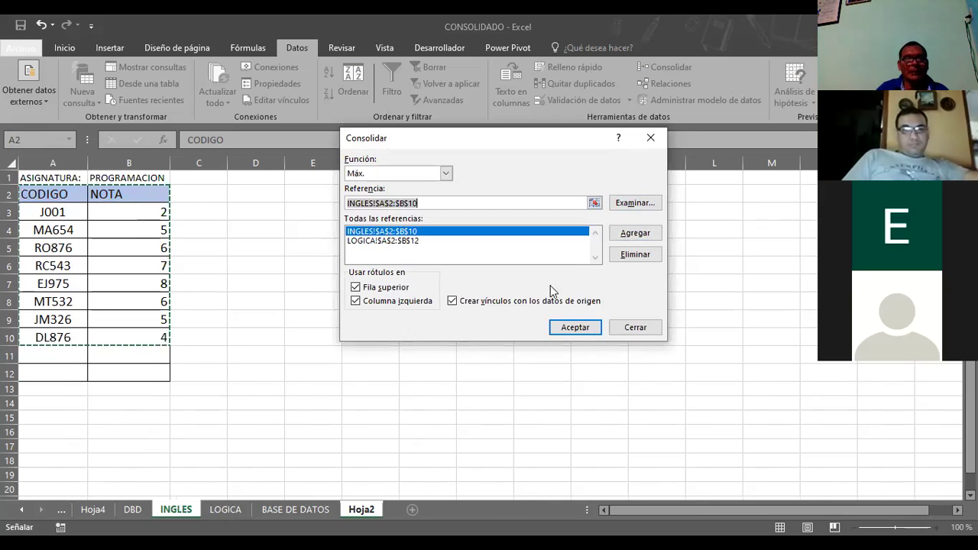
# - Link to source data, run the Máx consolidation, and widen column B
pyautogui.click(564, 328)
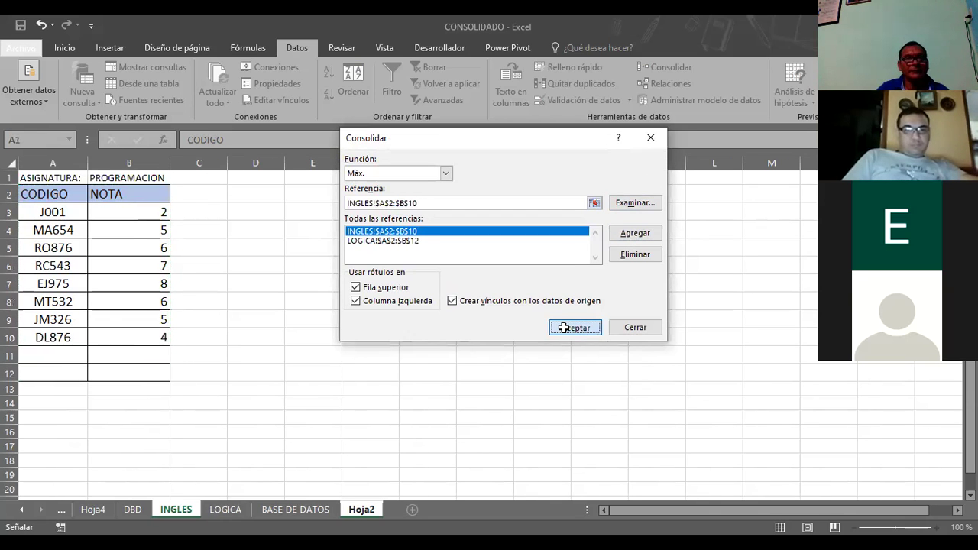
pyautogui.click(378, 267)
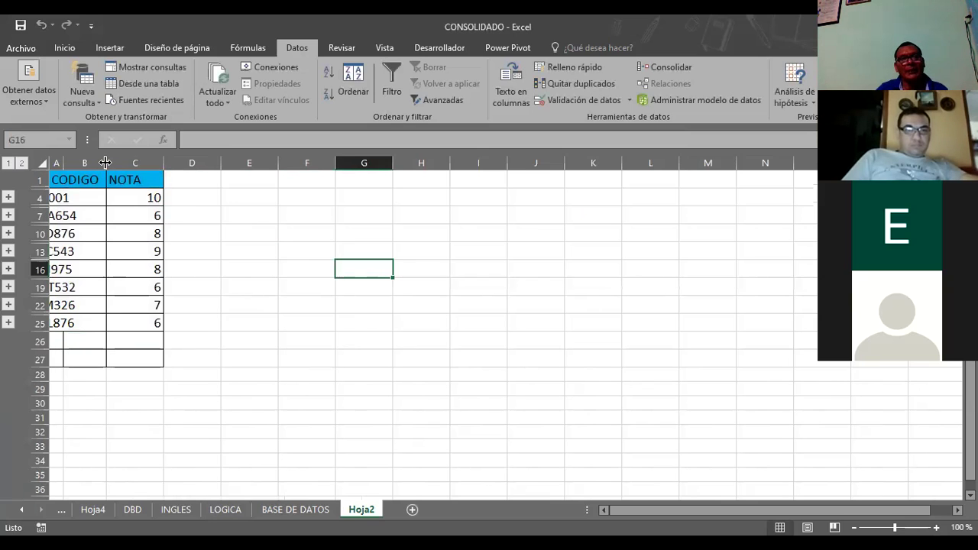
pyautogui.moveTo(106, 169); pyautogui.dragTo(136, 175)
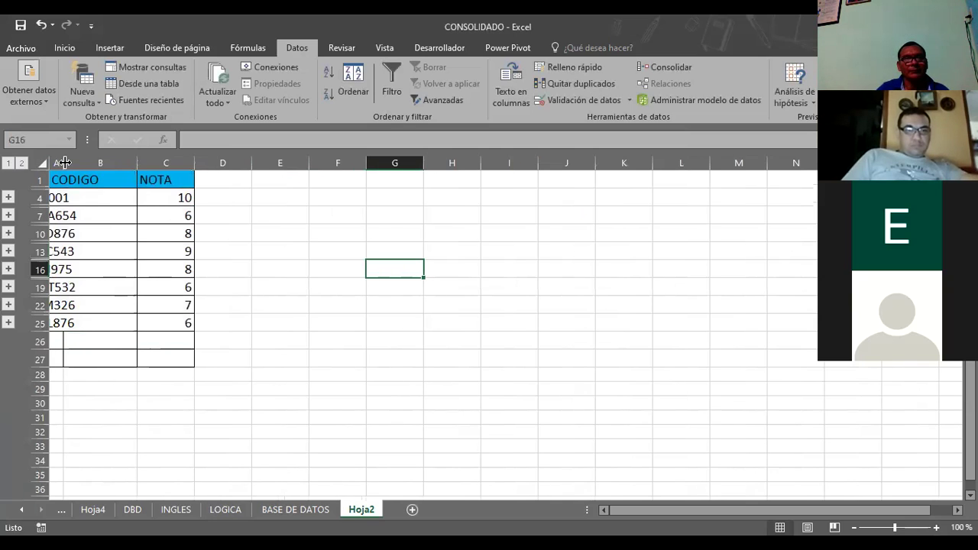
pyautogui.click(366, 196)
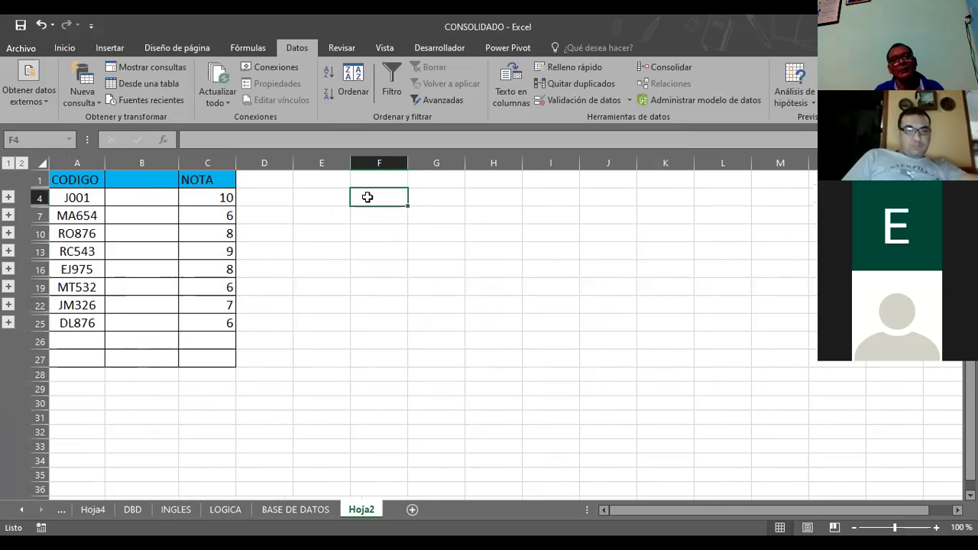